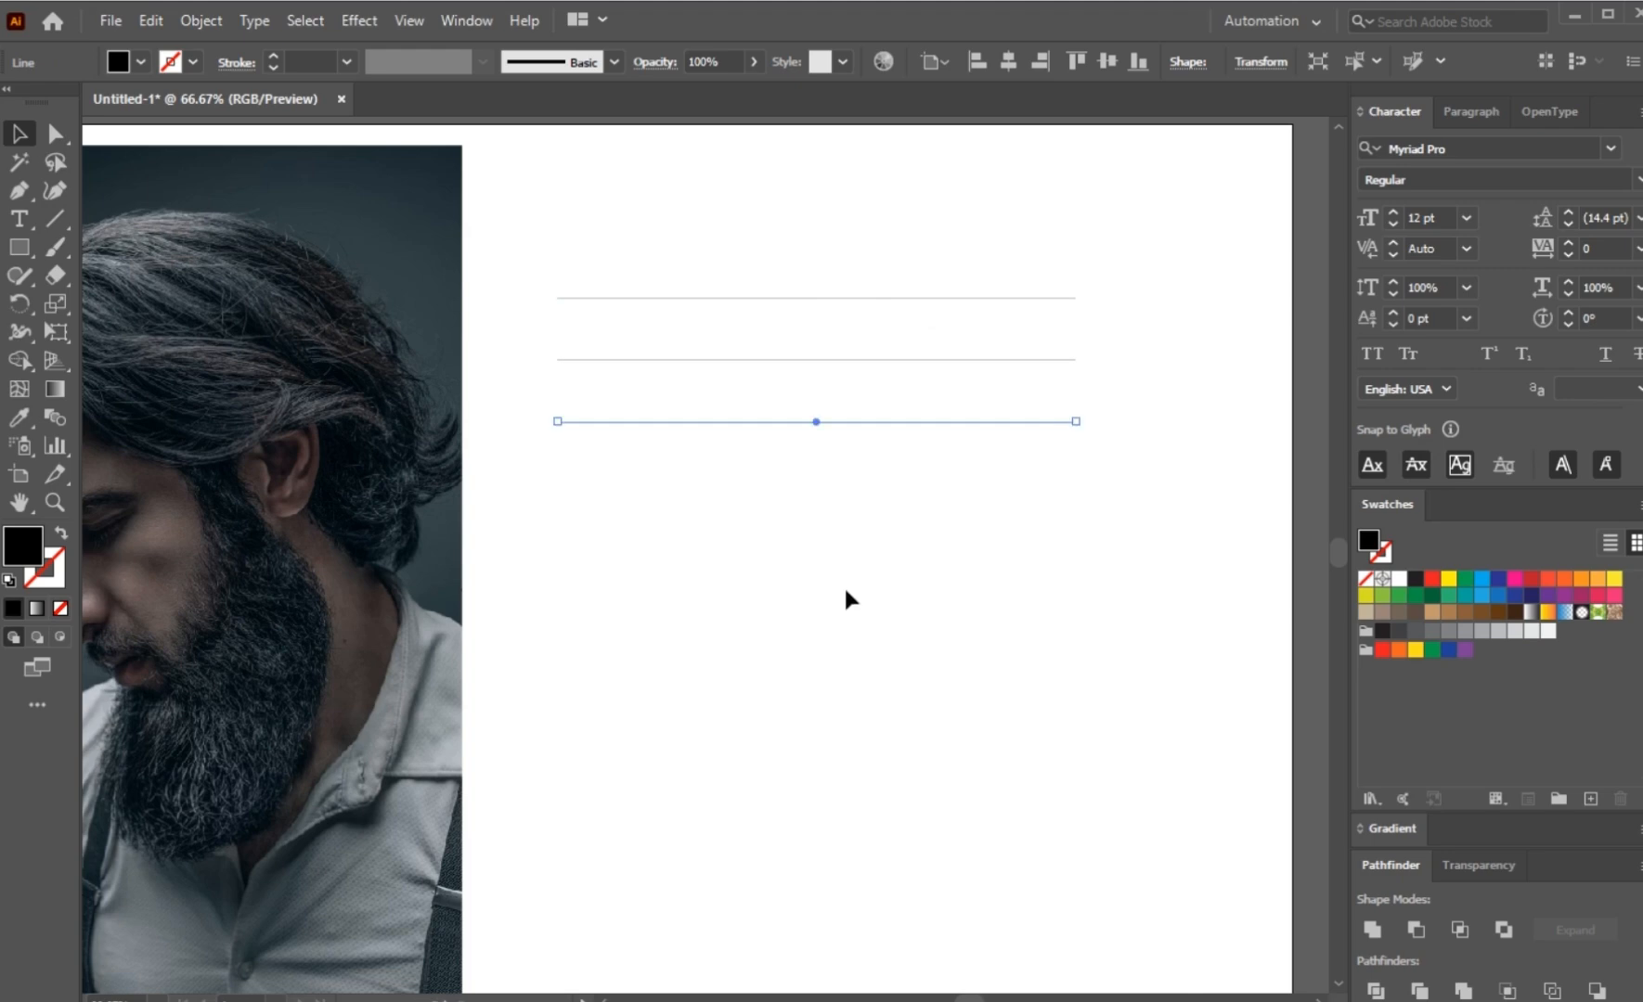
Step: Set the stroke weight of the uppermost line to 10 pt
drag(729, 205, 770, 318)
click(311, 59)
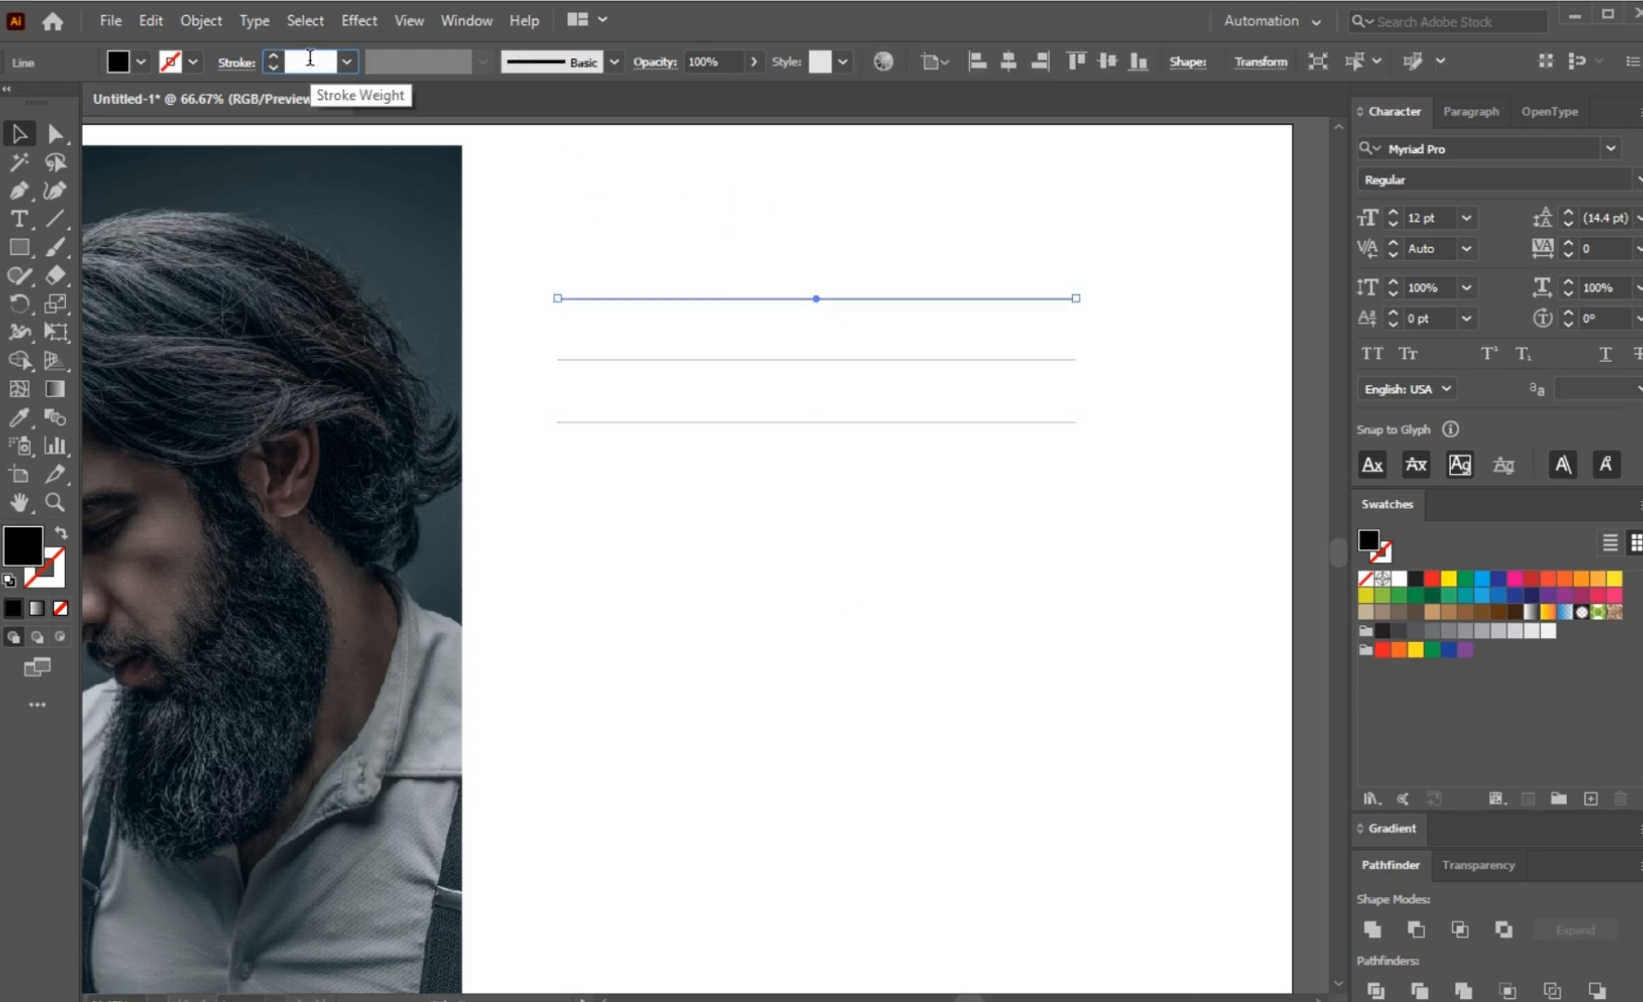
text(10)
key(Return)
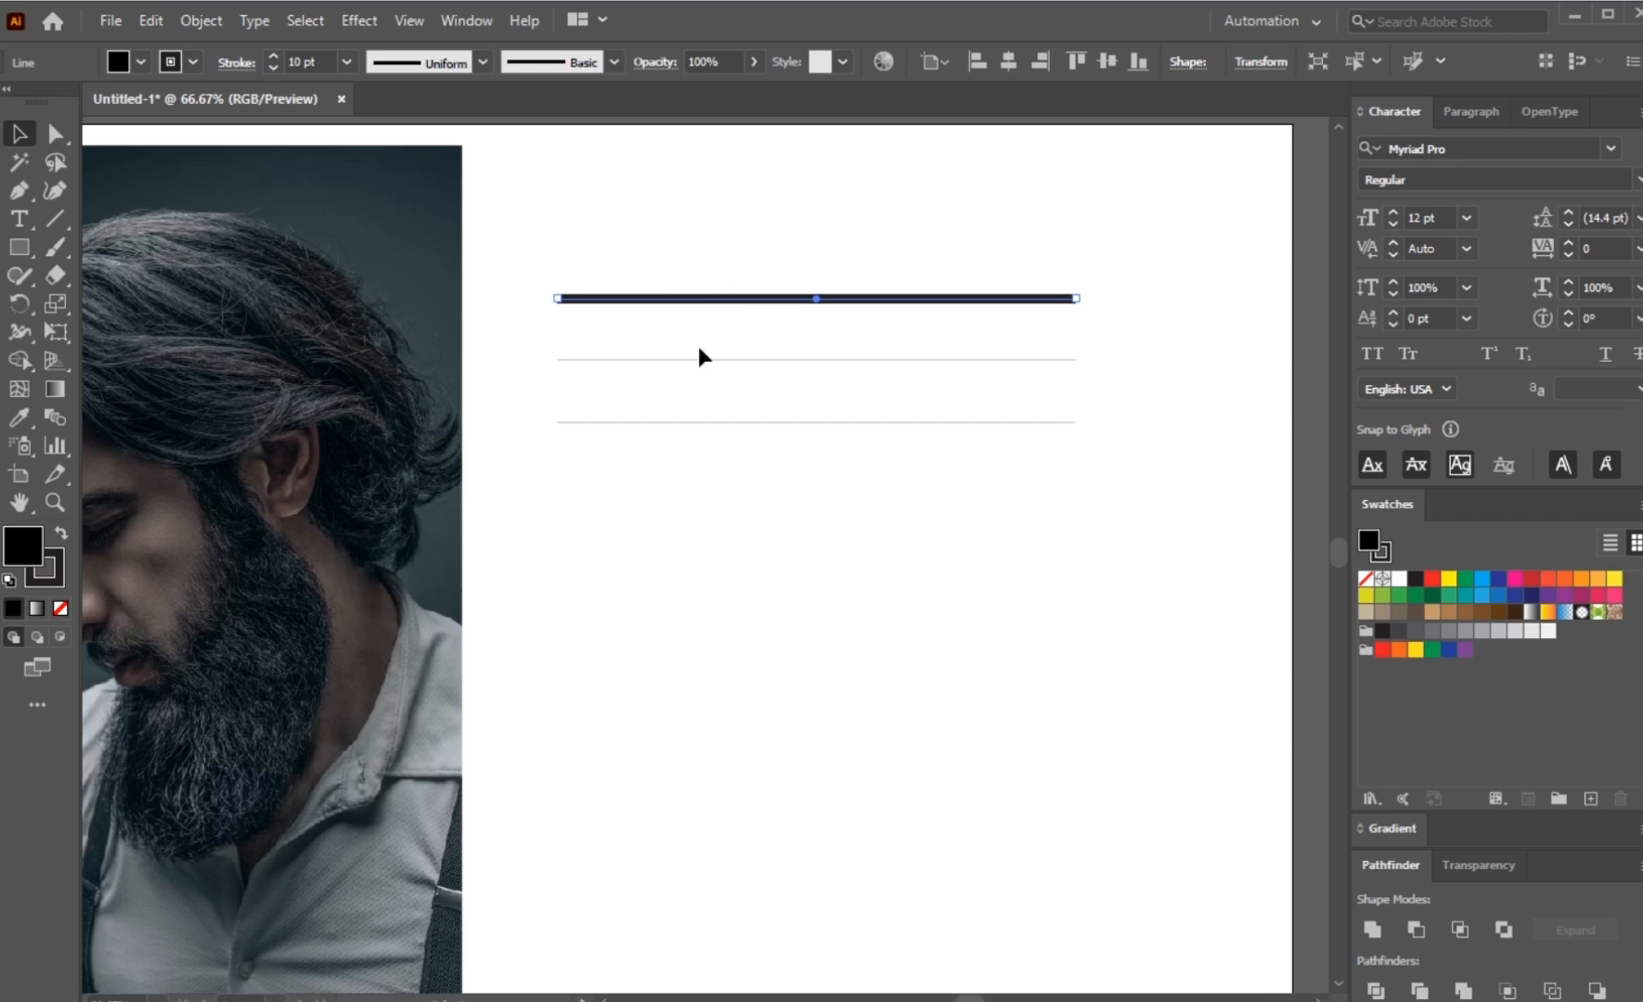
Step: Set the middle line's stroke weight to 5 pt and the lowest line's stroke weight to 2 pt
drag(703, 335, 734, 384)
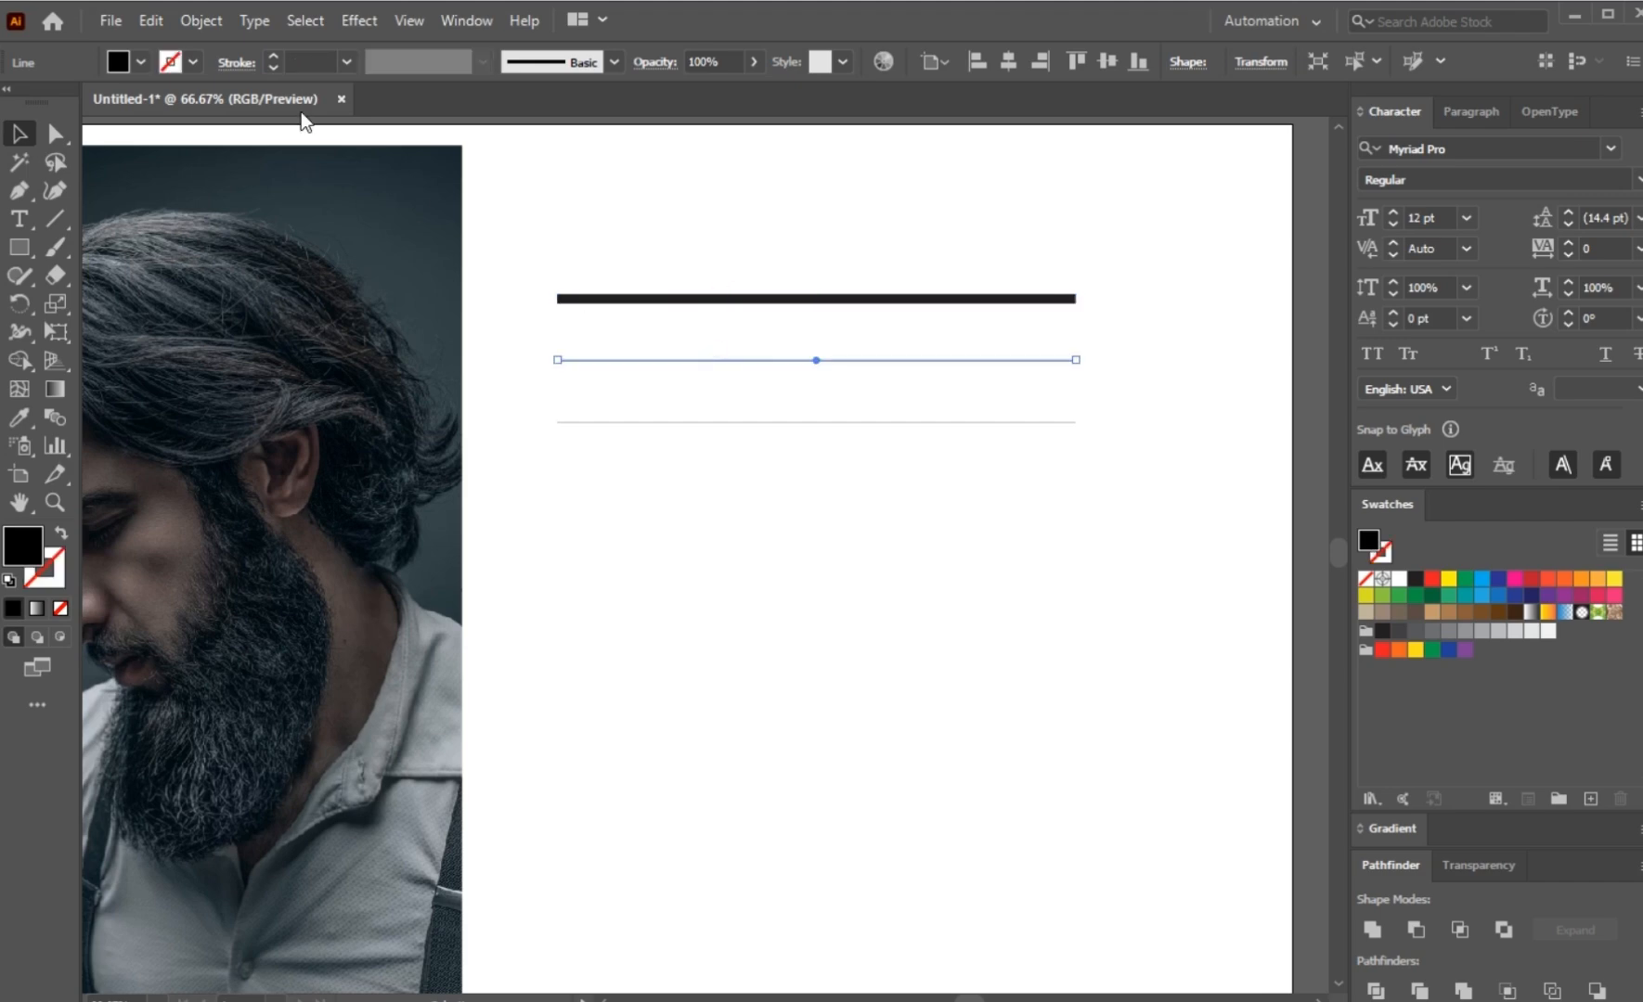
click(309, 60)
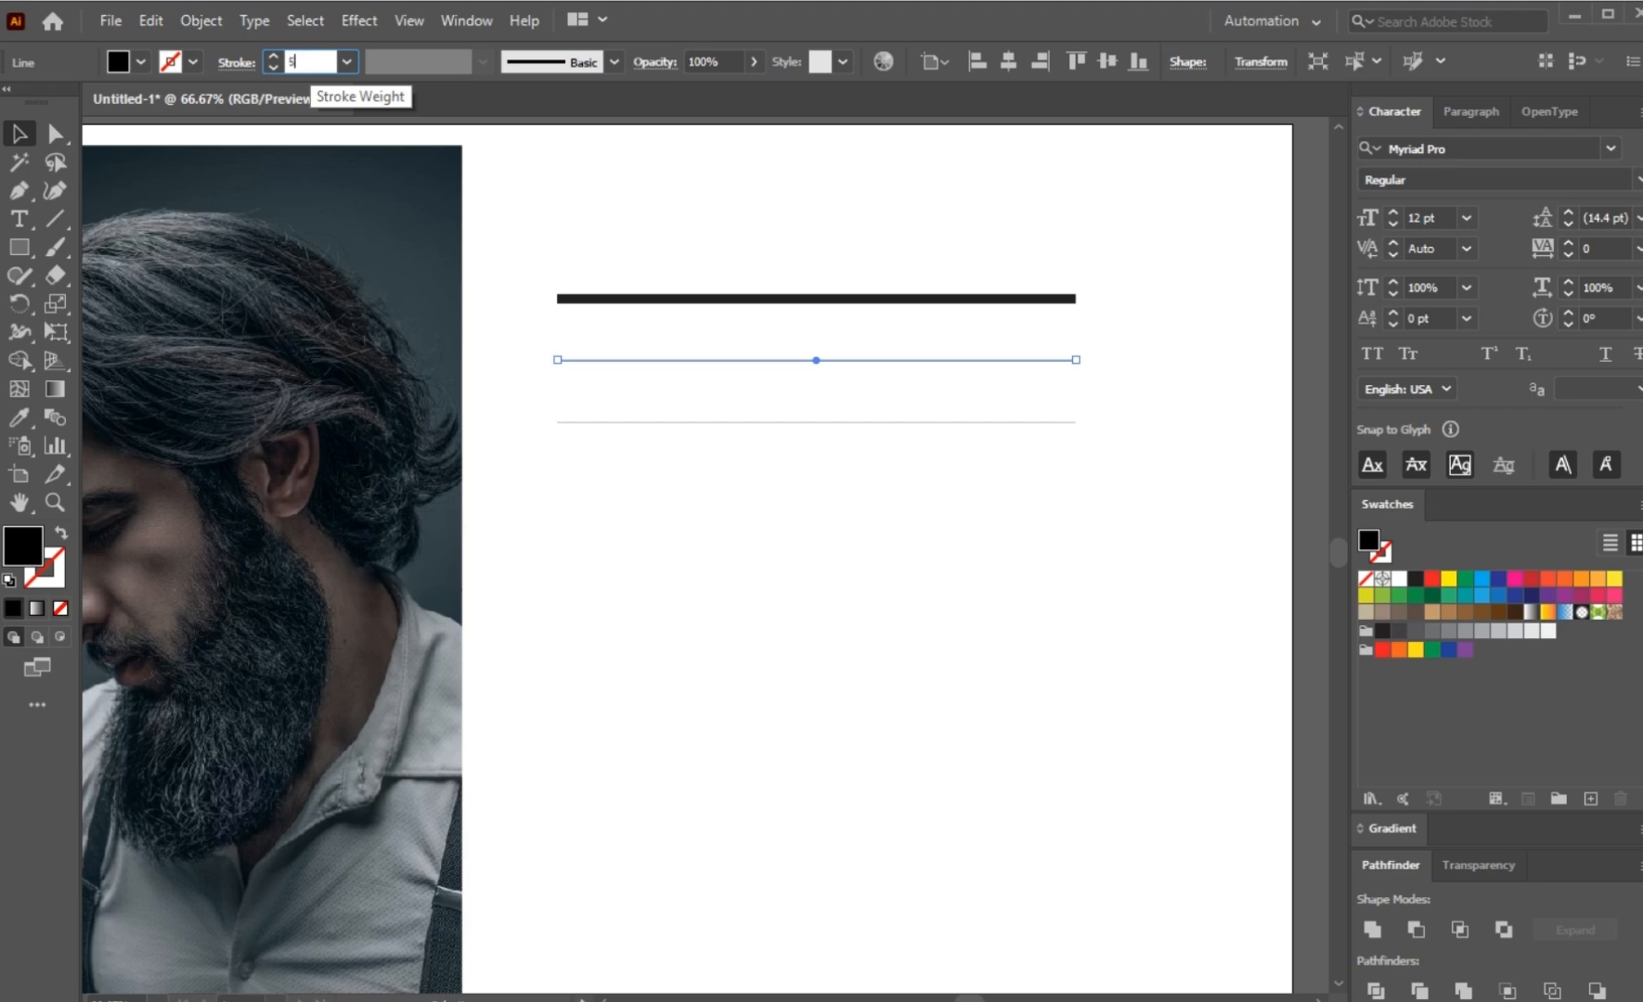
key(Return)
click(694, 420)
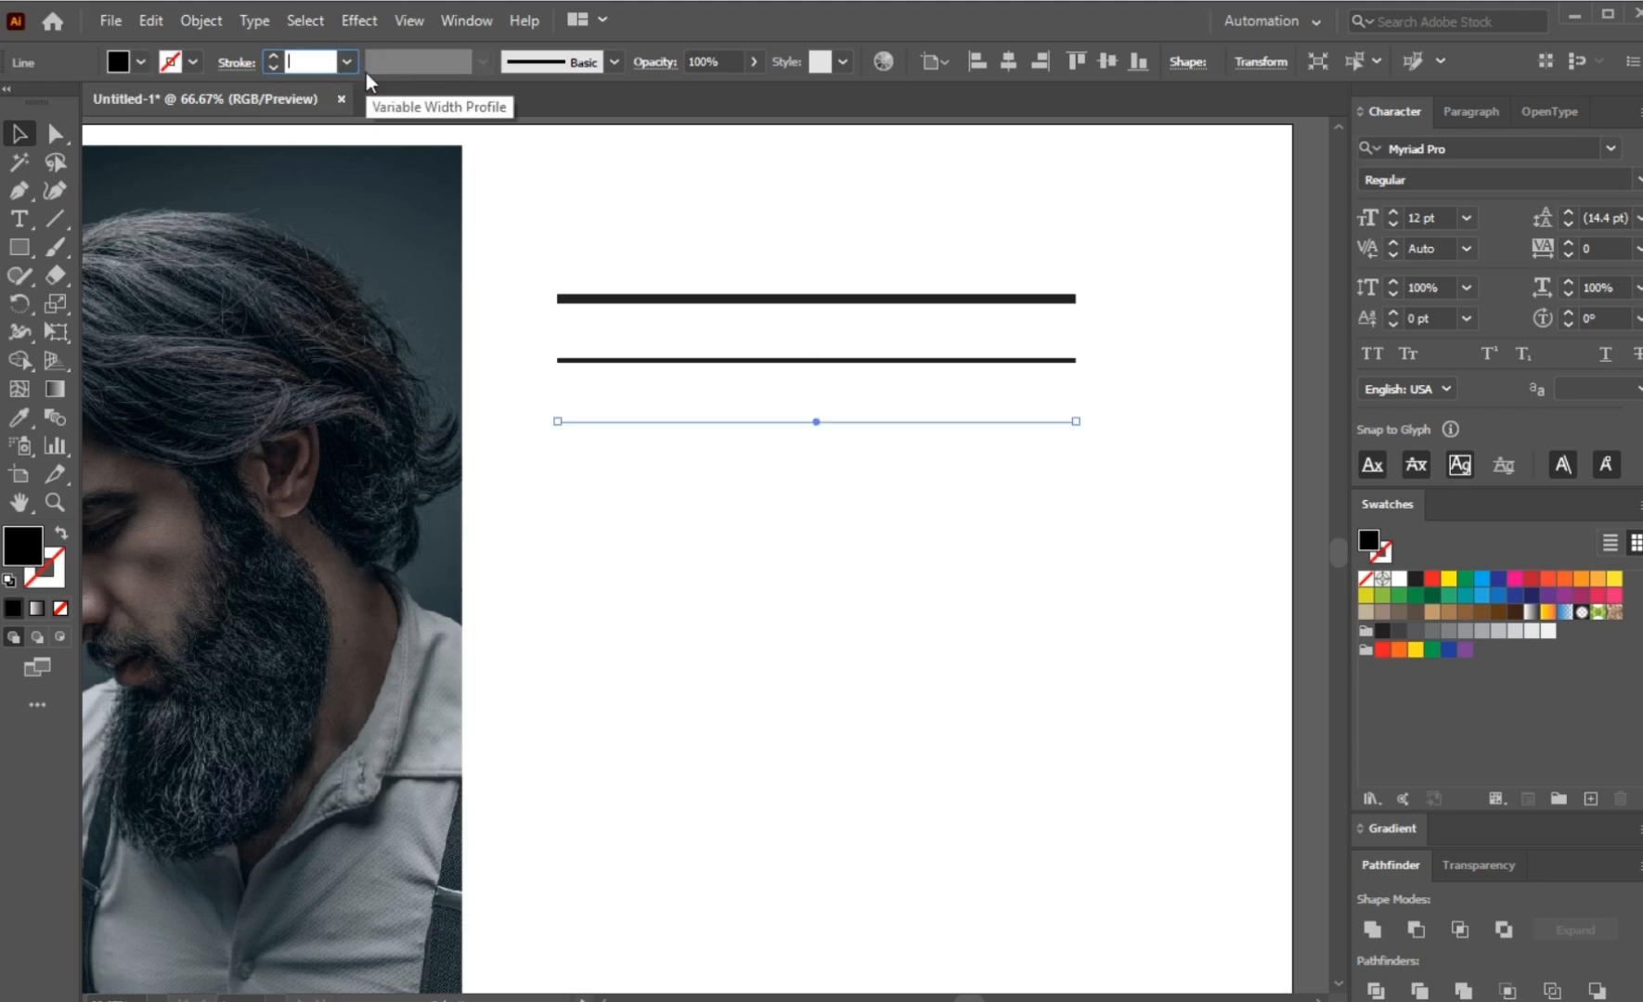
text(2)
key(Return)
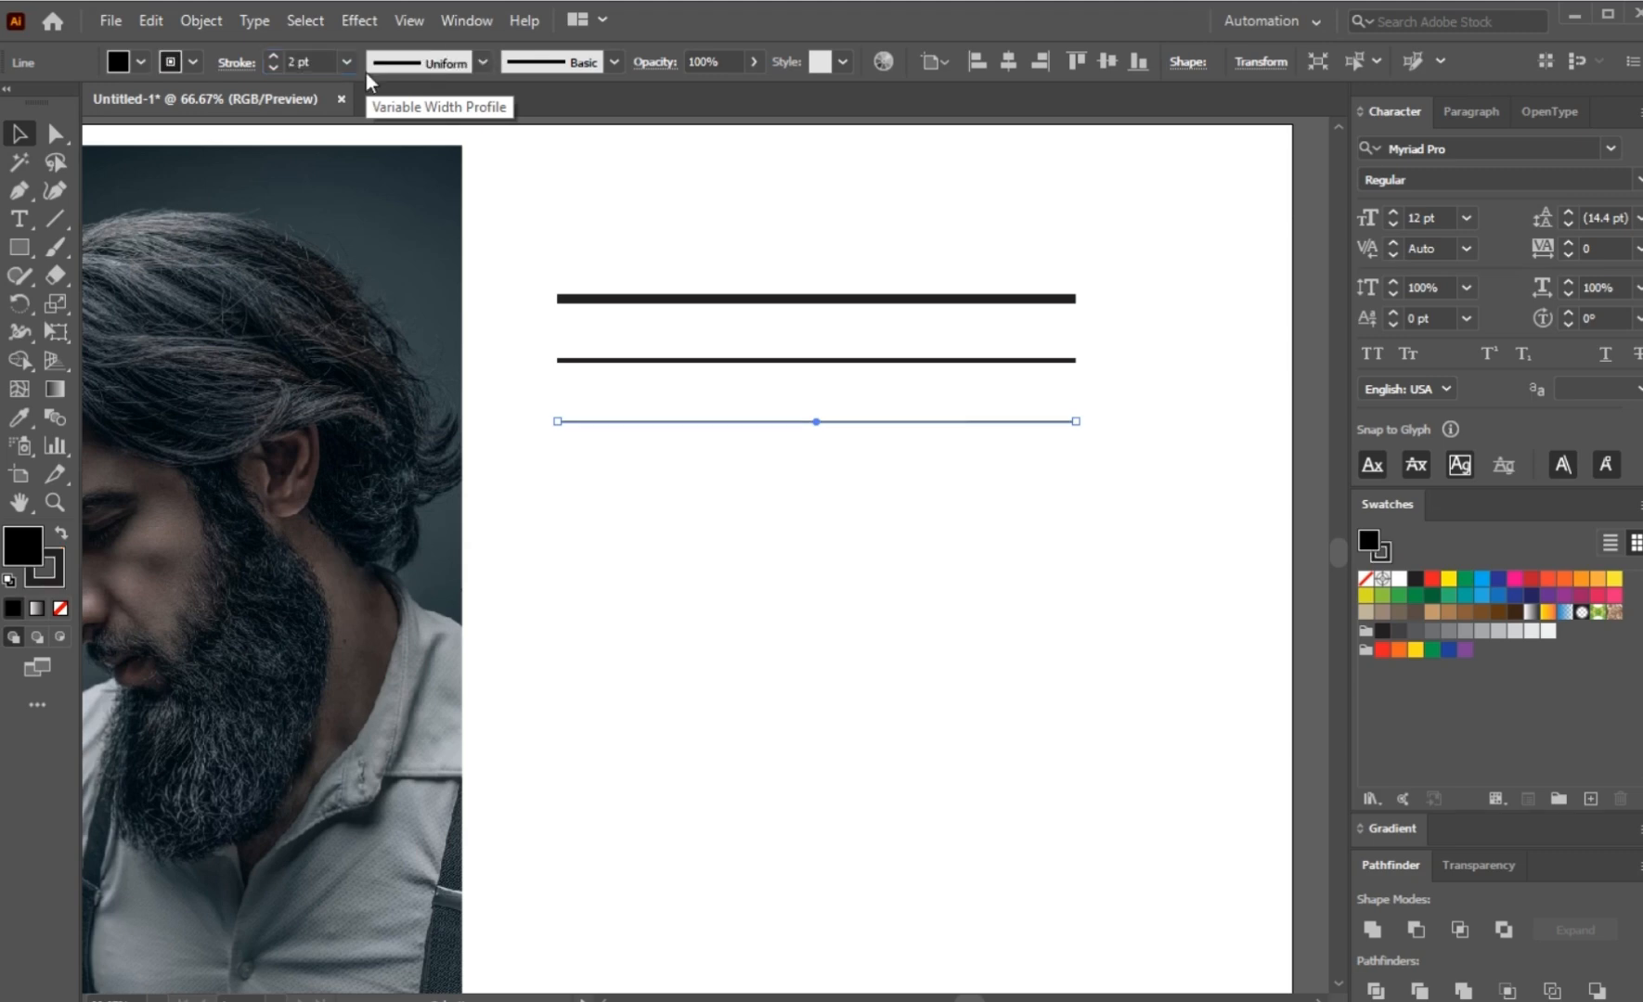
Step: Apply the variable width profile Width Profile 1 to all three lines so they taper at both ends
drag(744, 232, 838, 501)
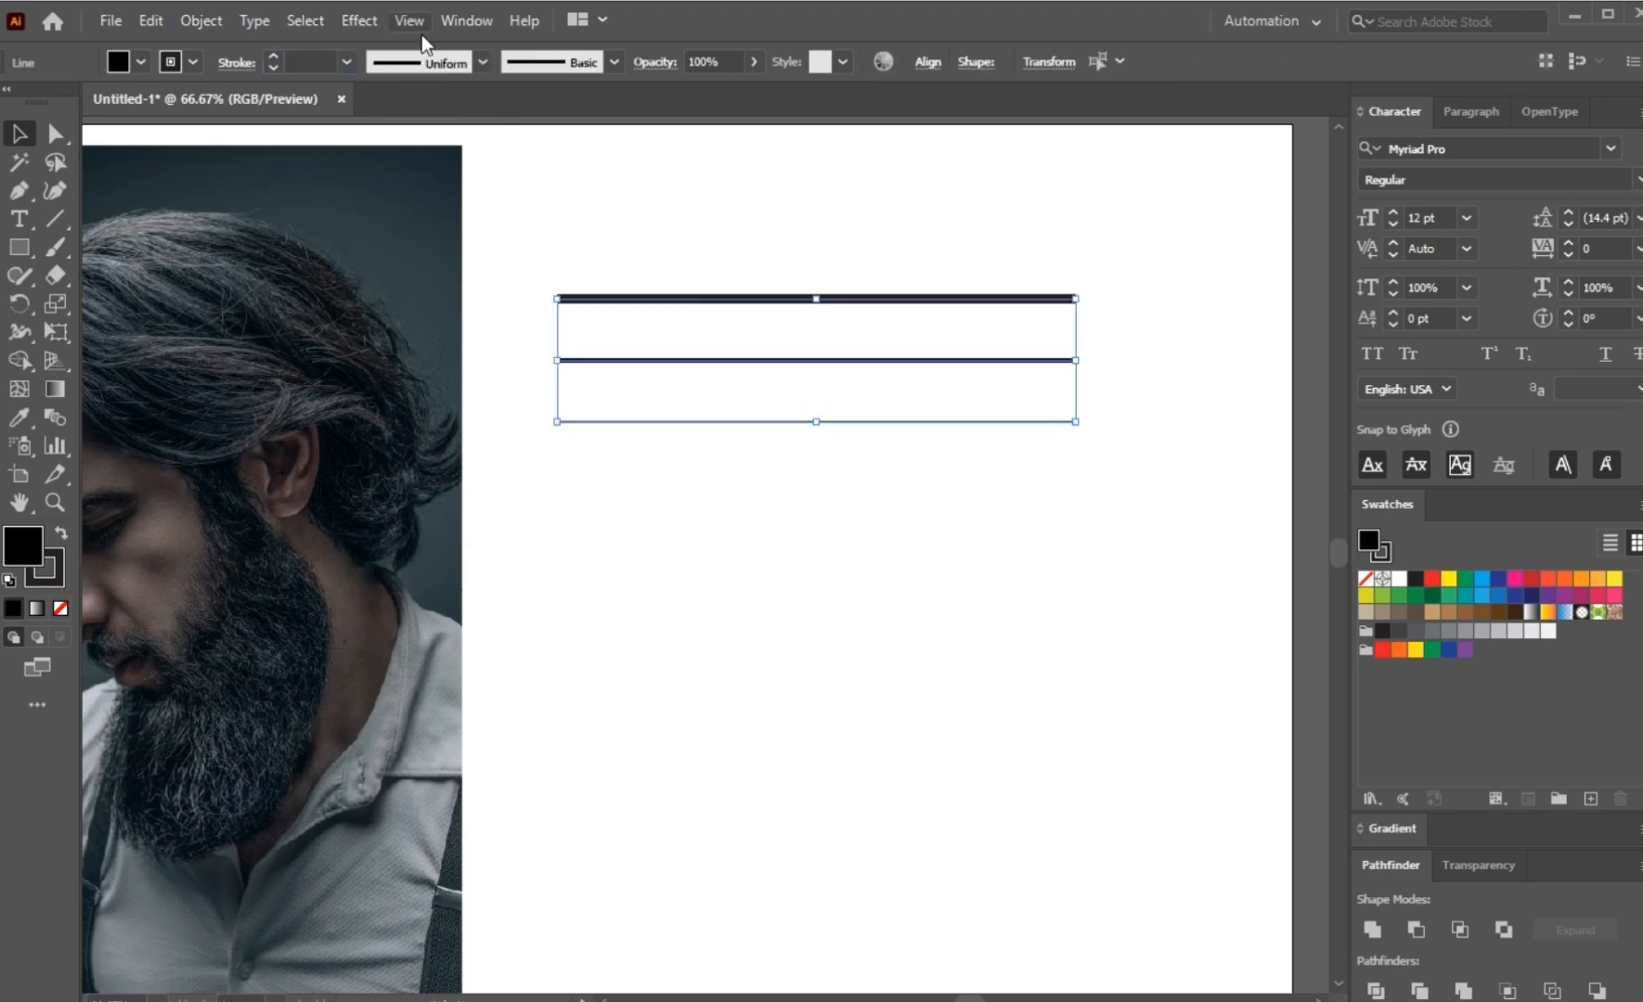
click(420, 70)
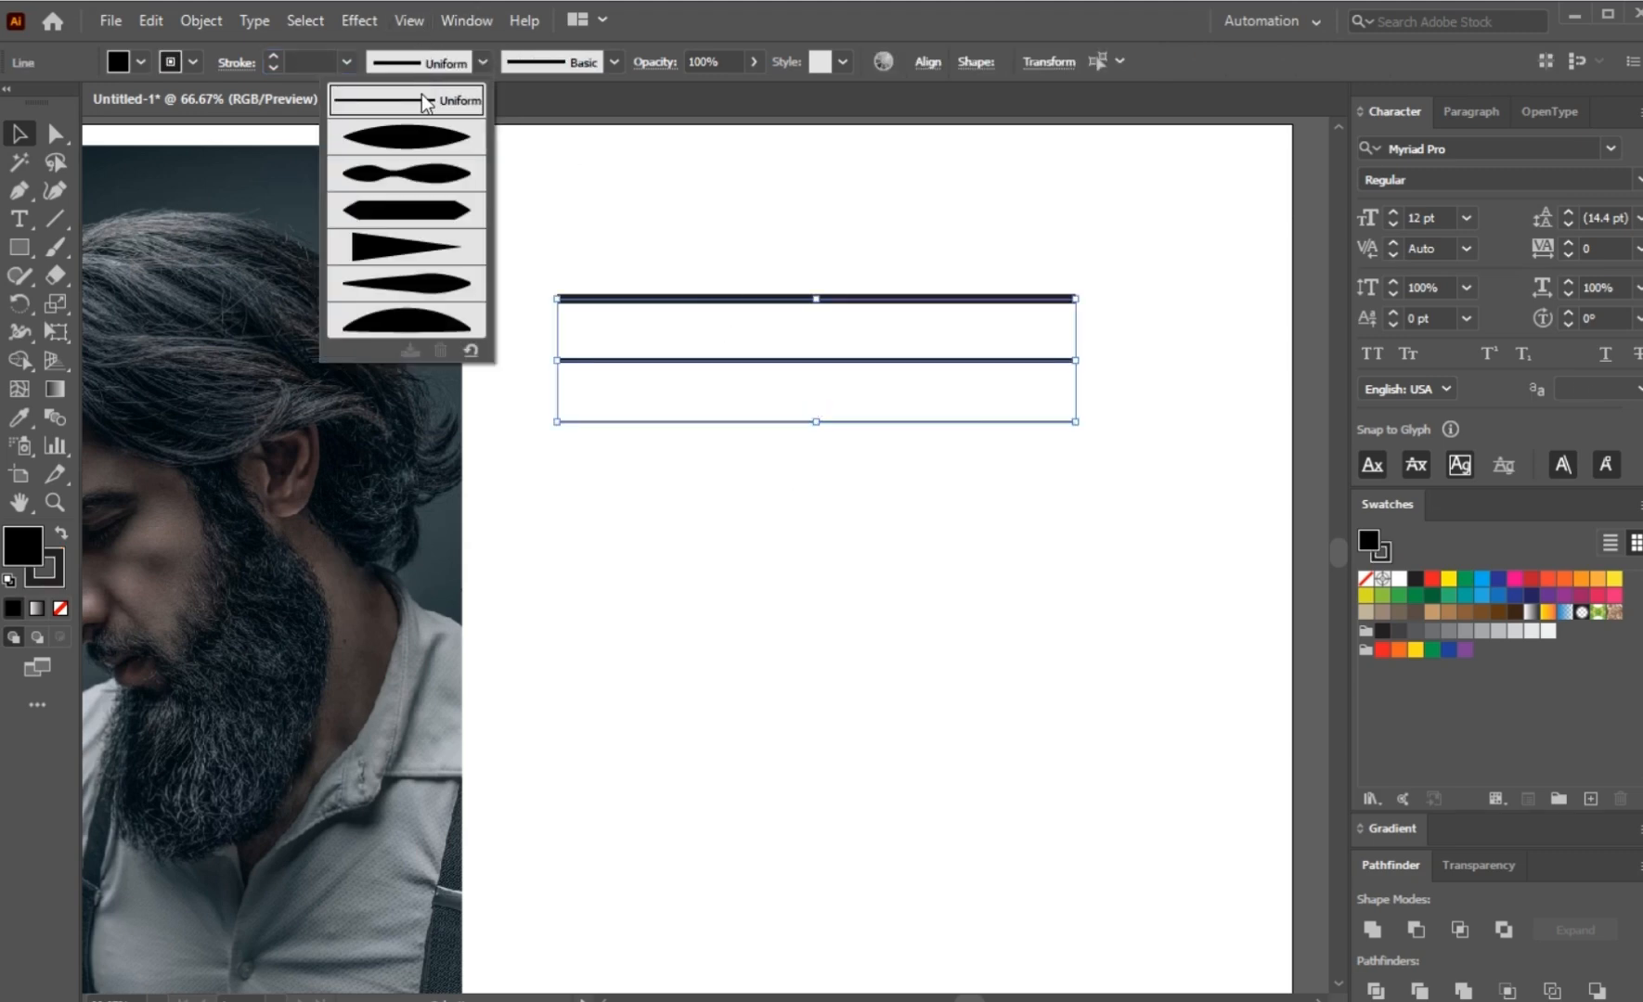
click(405, 139)
click(624, 167)
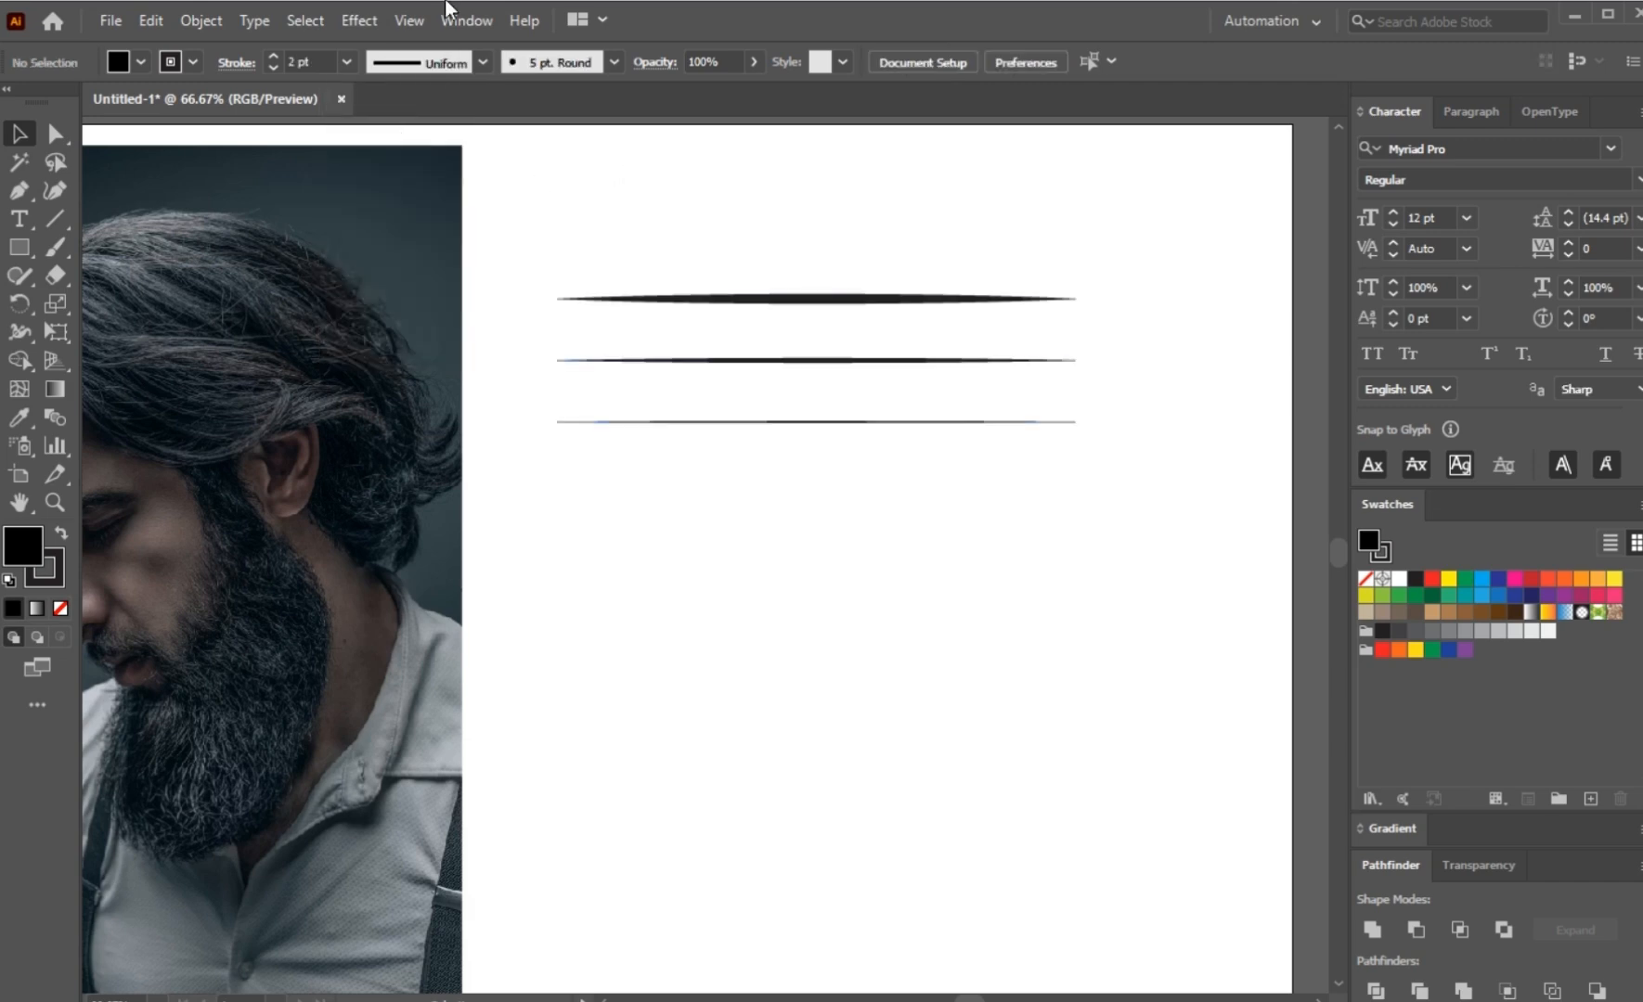
Step: Show the brush library and create an art brush from the thickest tapered line, using the Tints colorization method
click(466, 21)
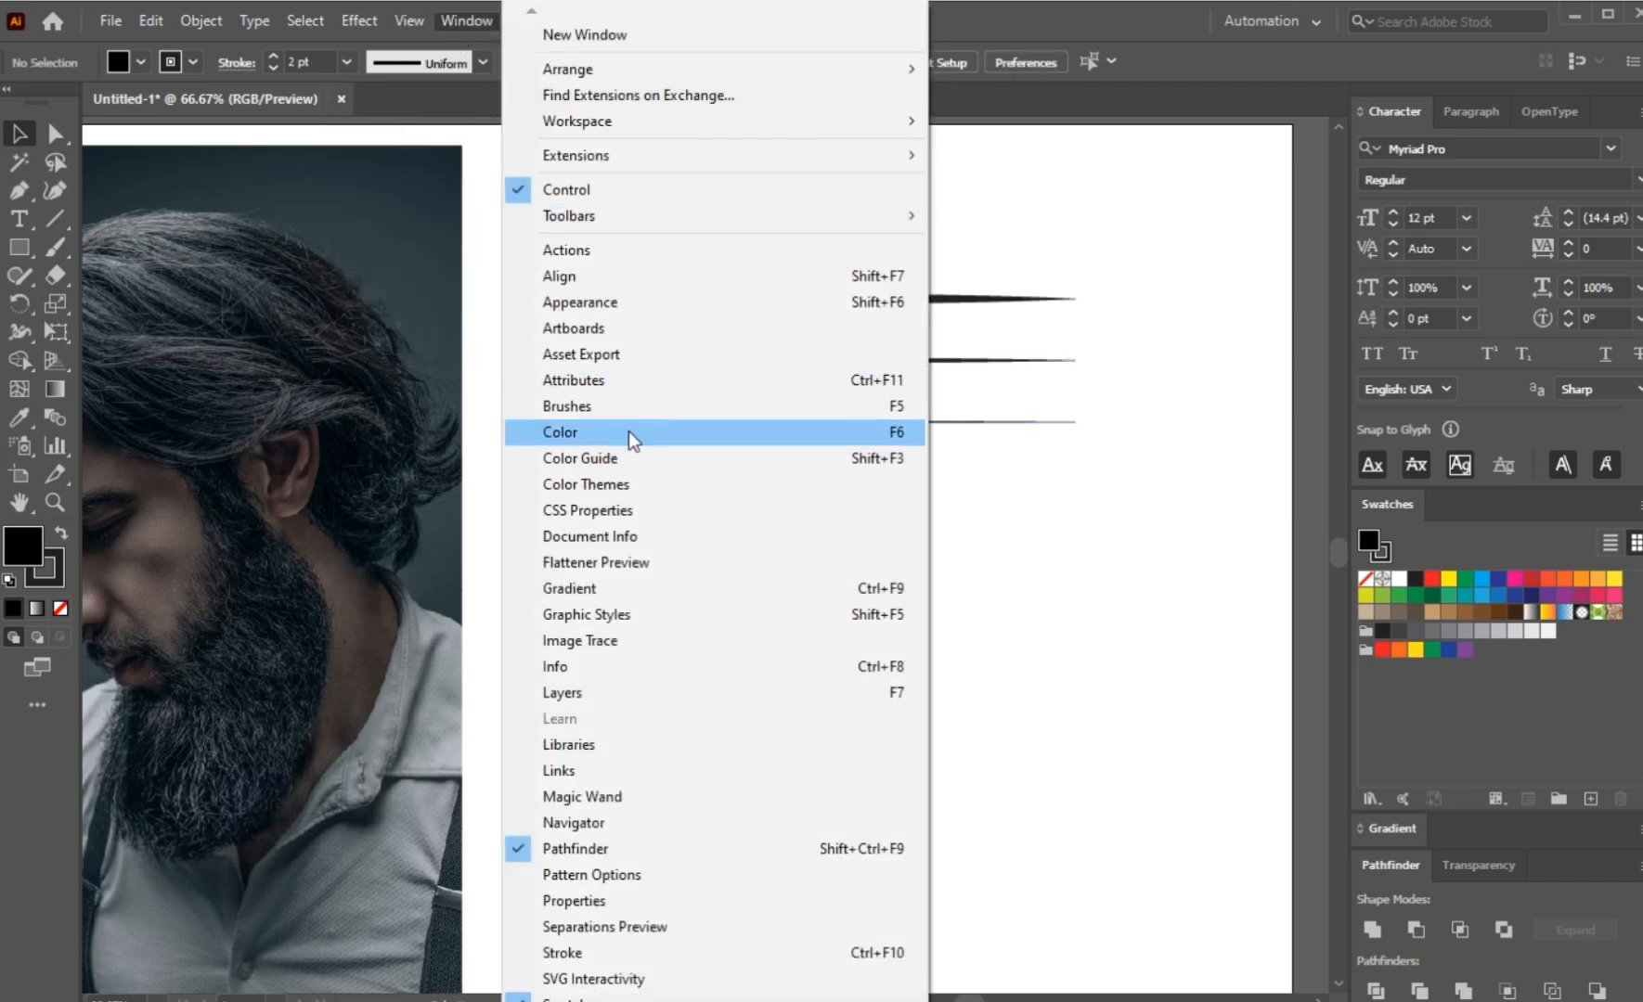
click(631, 406)
mouse_move(832, 306)
mouse_down()
mouse_move(1168, 612)
mouse_move(1165, 582)
mouse_up()
click(803, 582)
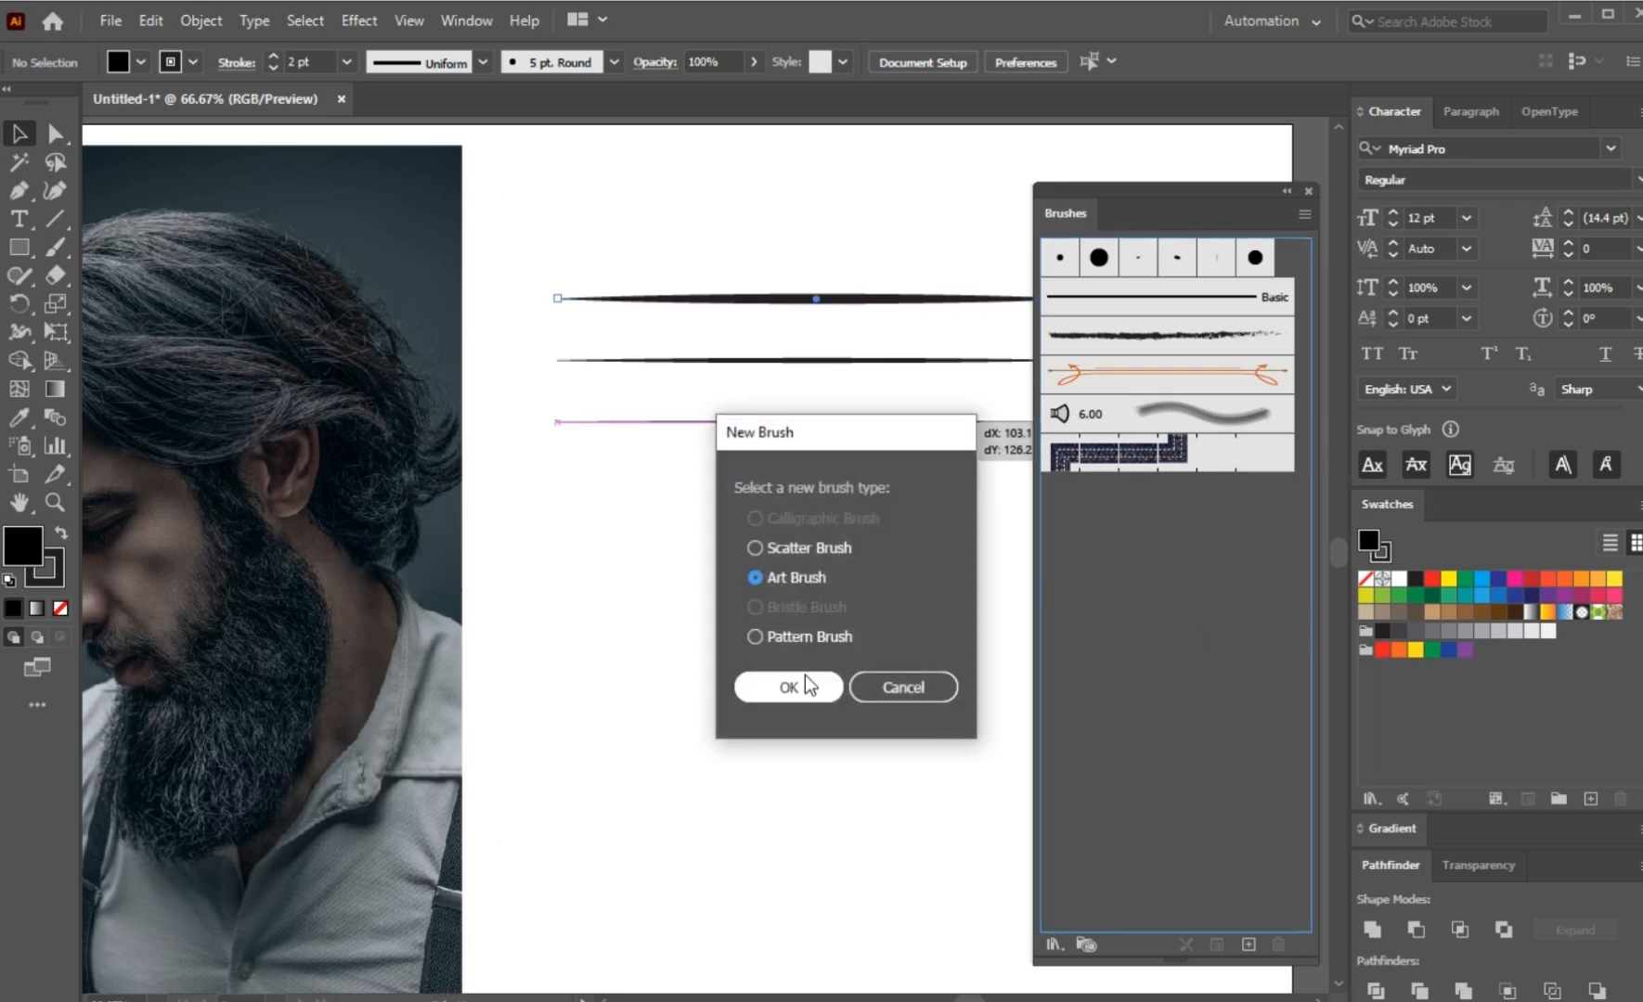
click(805, 688)
click(1421, 665)
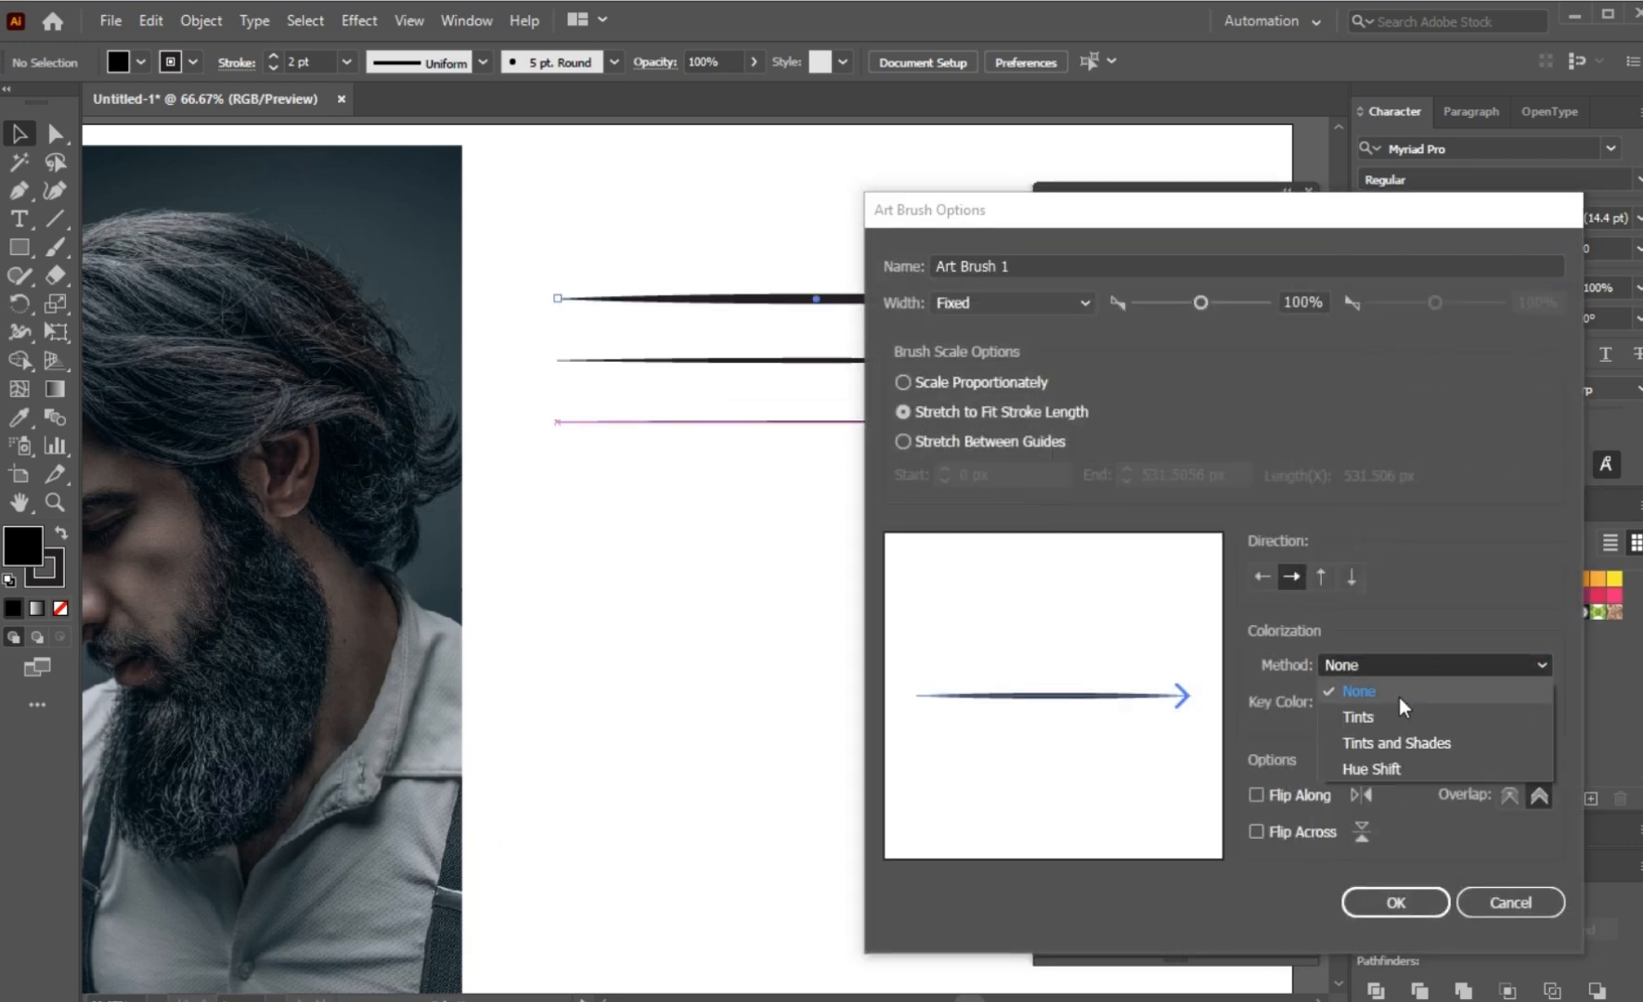
click(1390, 718)
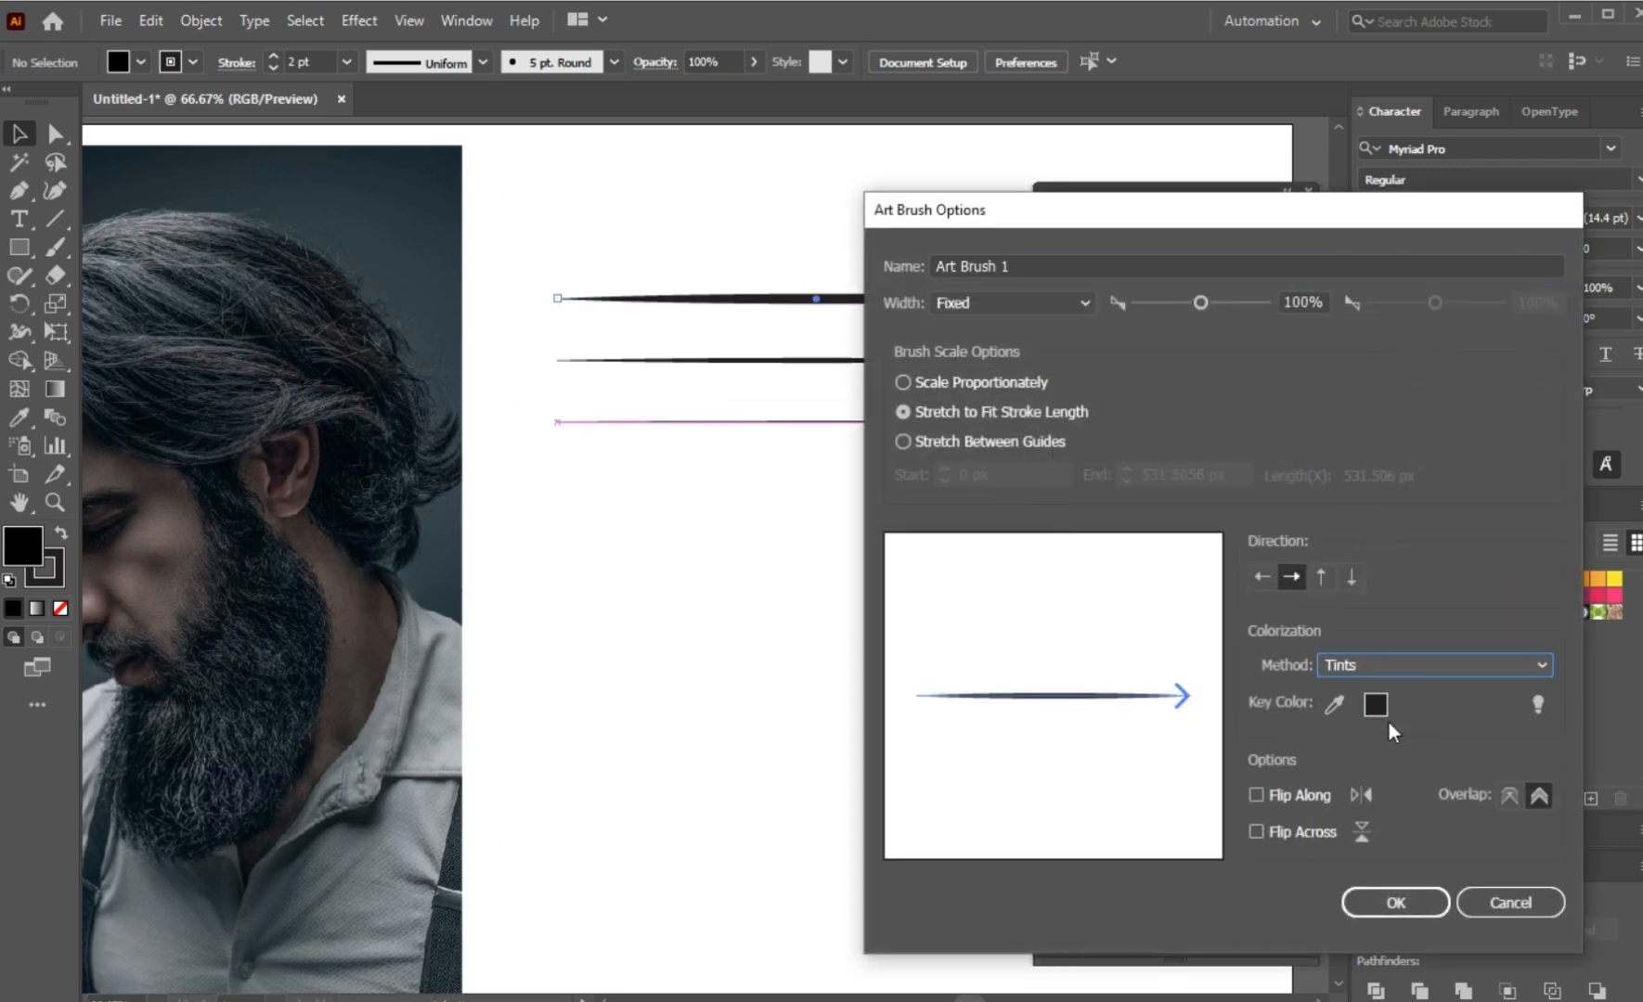
click(1392, 902)
Step: Create an art brush from the middle tapered line with the Tints colorization method
drag(868, 362, 1077, 557)
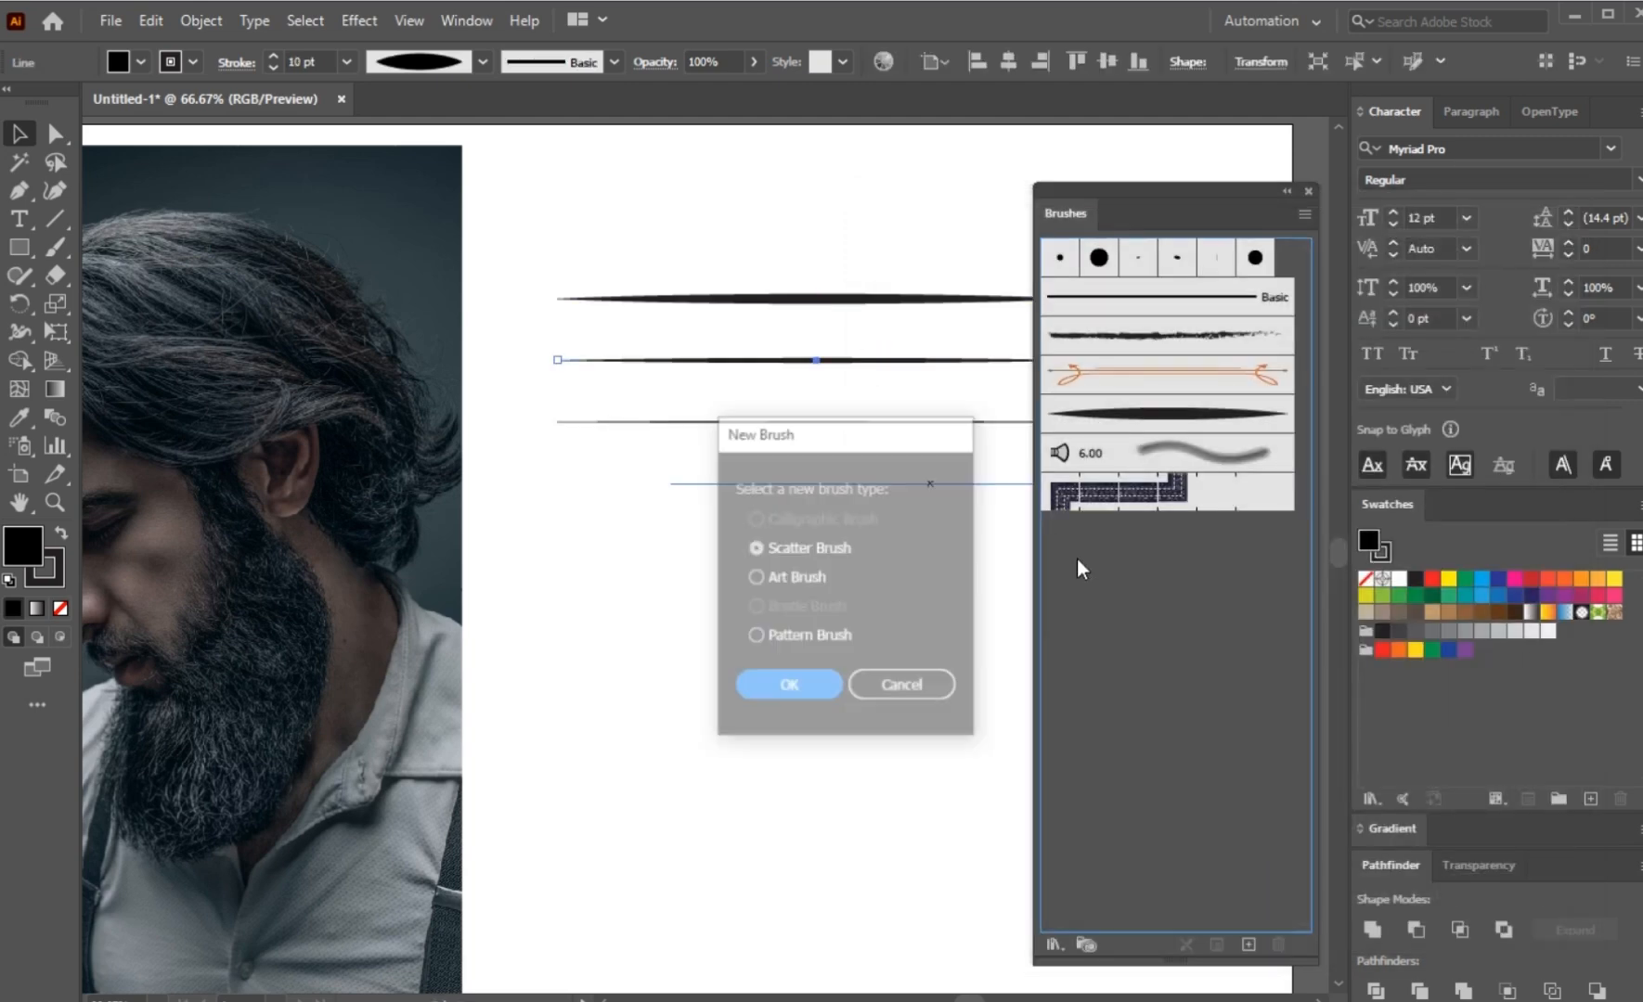
click(756, 578)
click(792, 685)
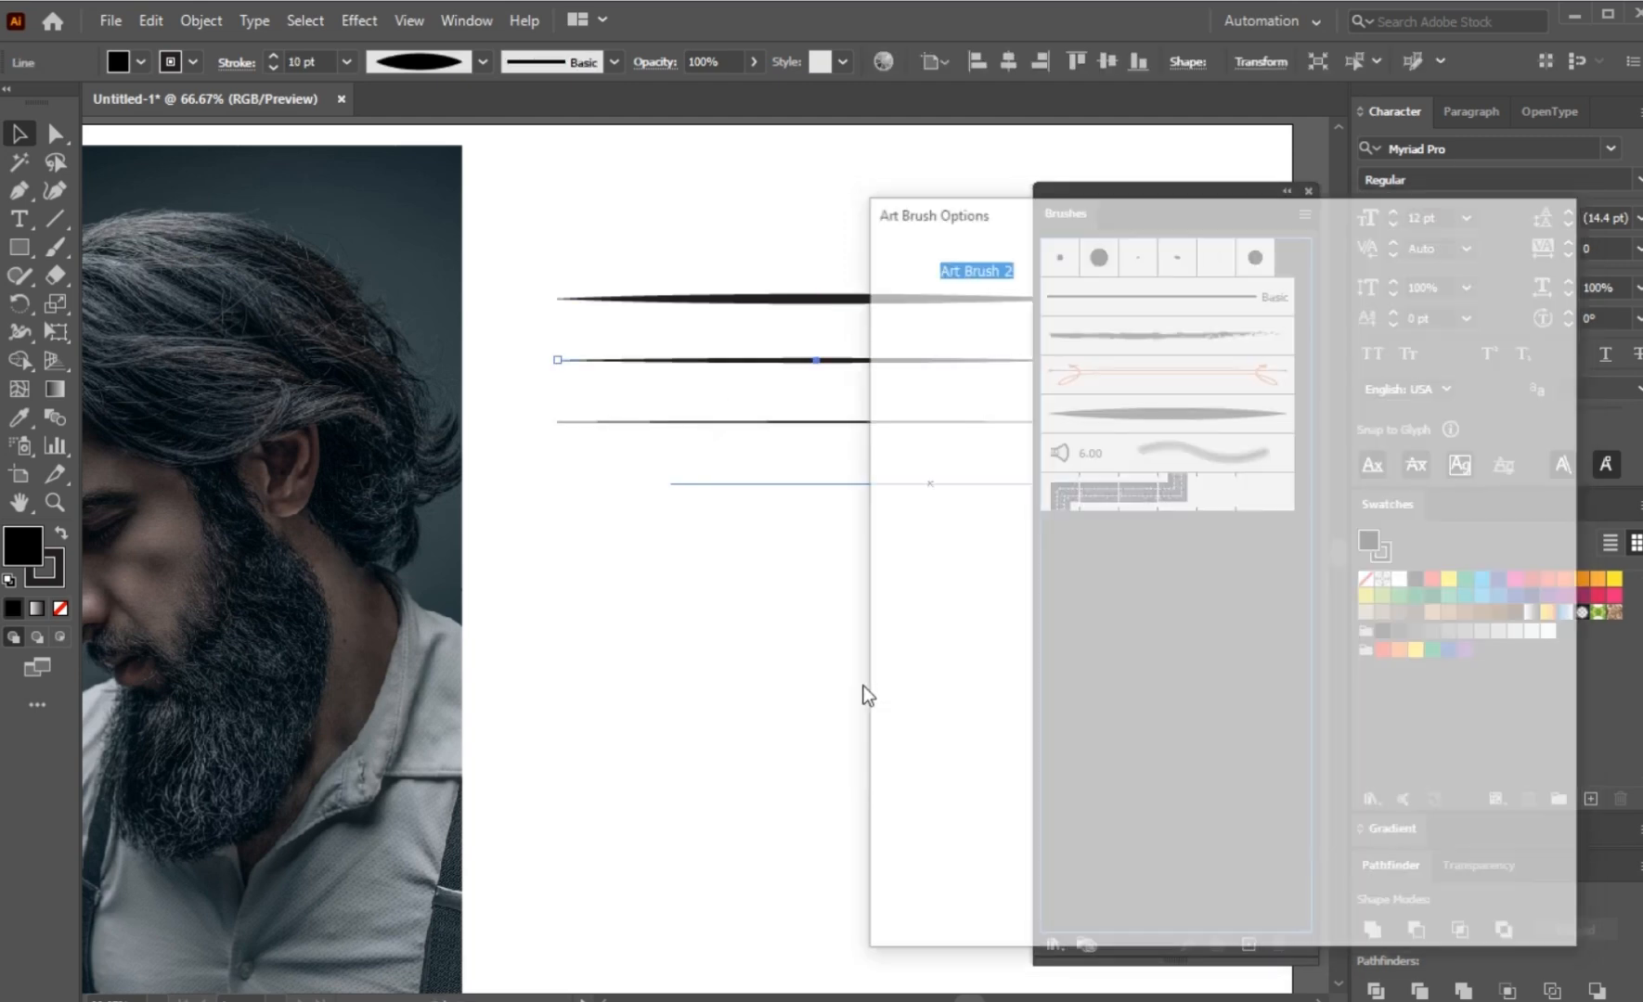
click(1429, 666)
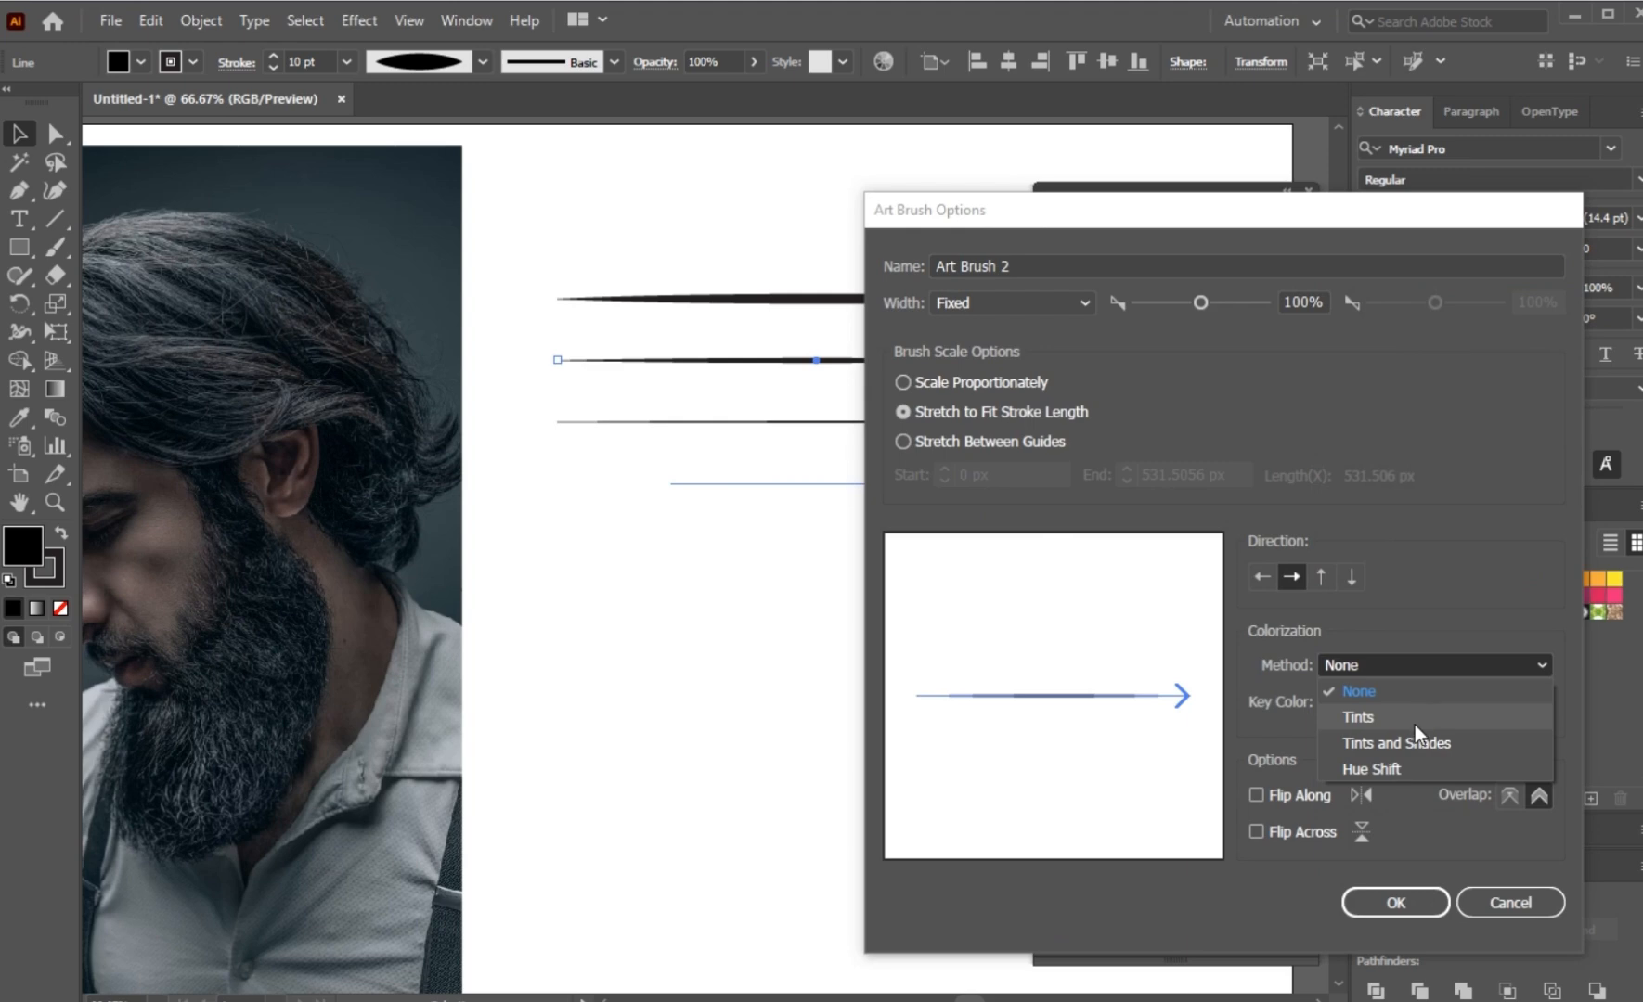
click(1414, 719)
click(1391, 909)
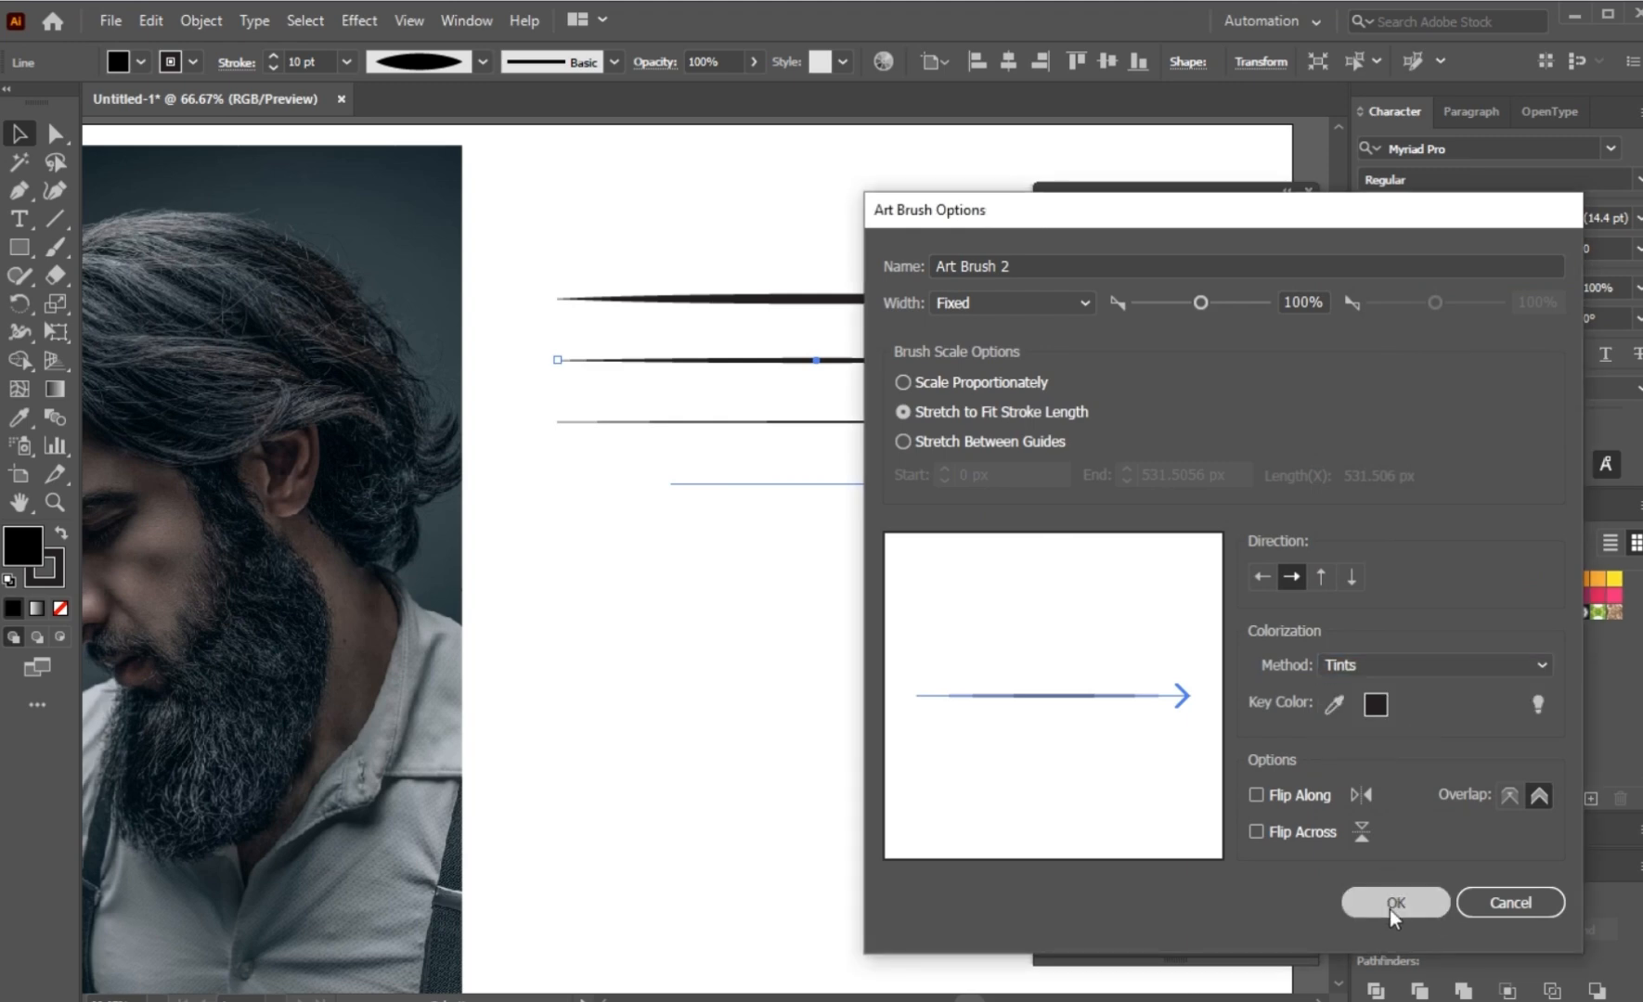
Step: Create an art brush from the thinnest tapered line with Tints colorization, and delete the three source lines from the artboard
mouse_move(765, 425)
mouse_down()
mouse_move(1192, 691)
mouse_move(1174, 661)
mouse_up()
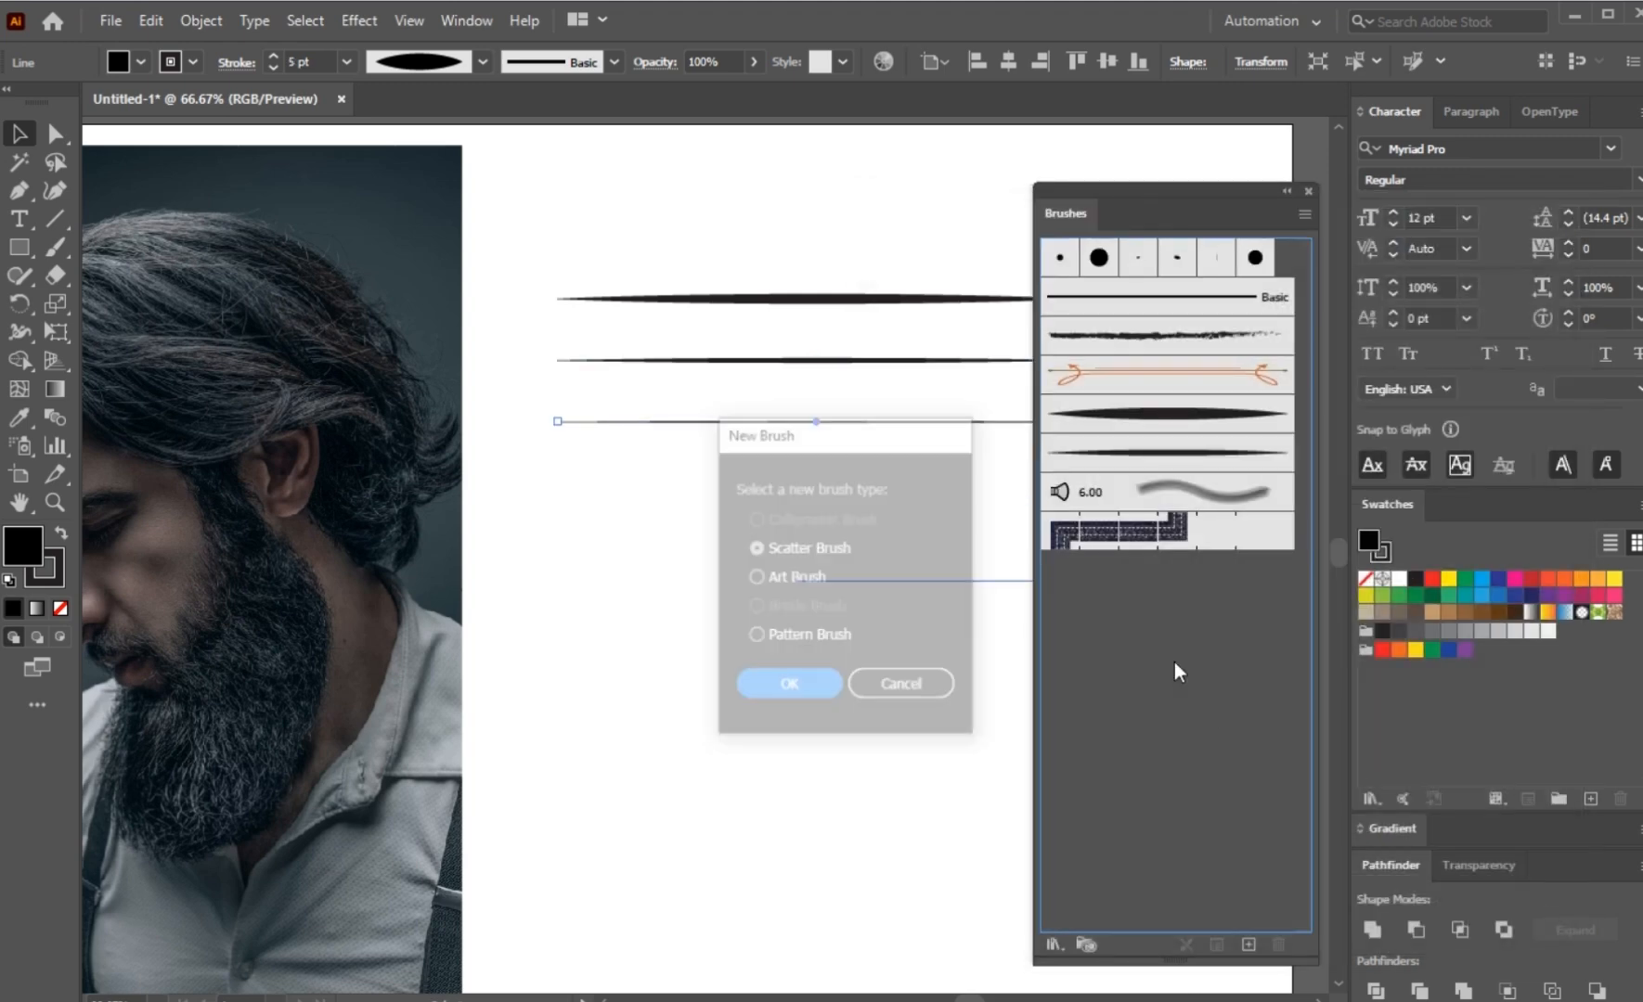
click(771, 580)
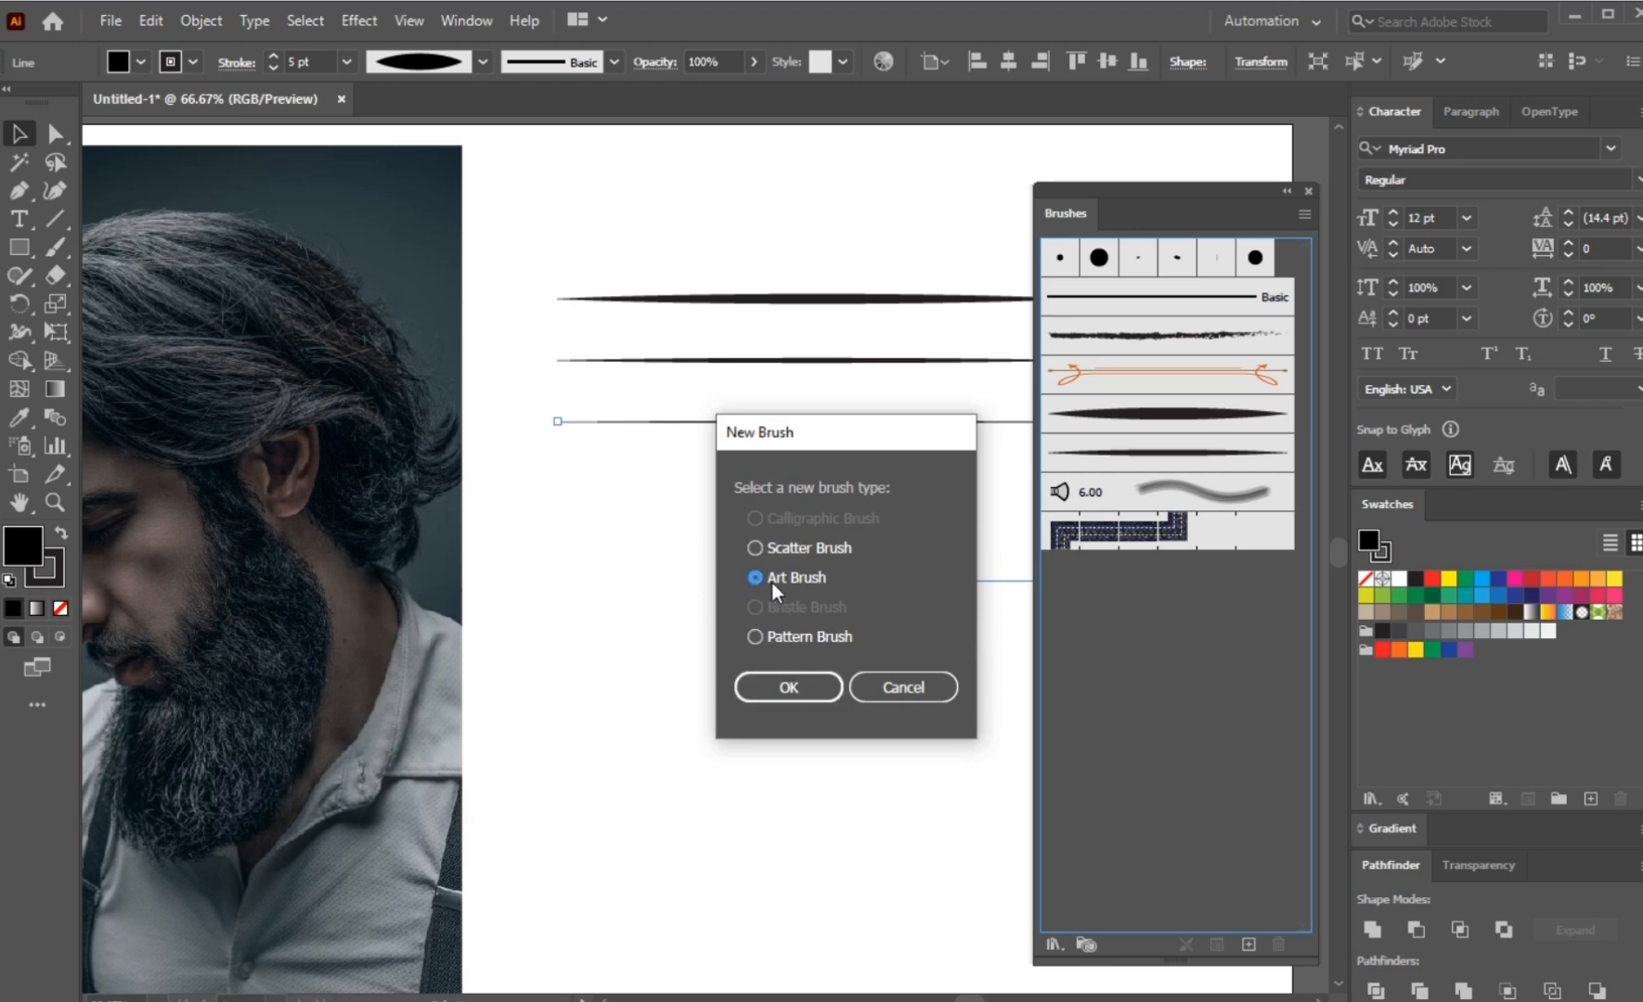
click(773, 683)
click(1362, 666)
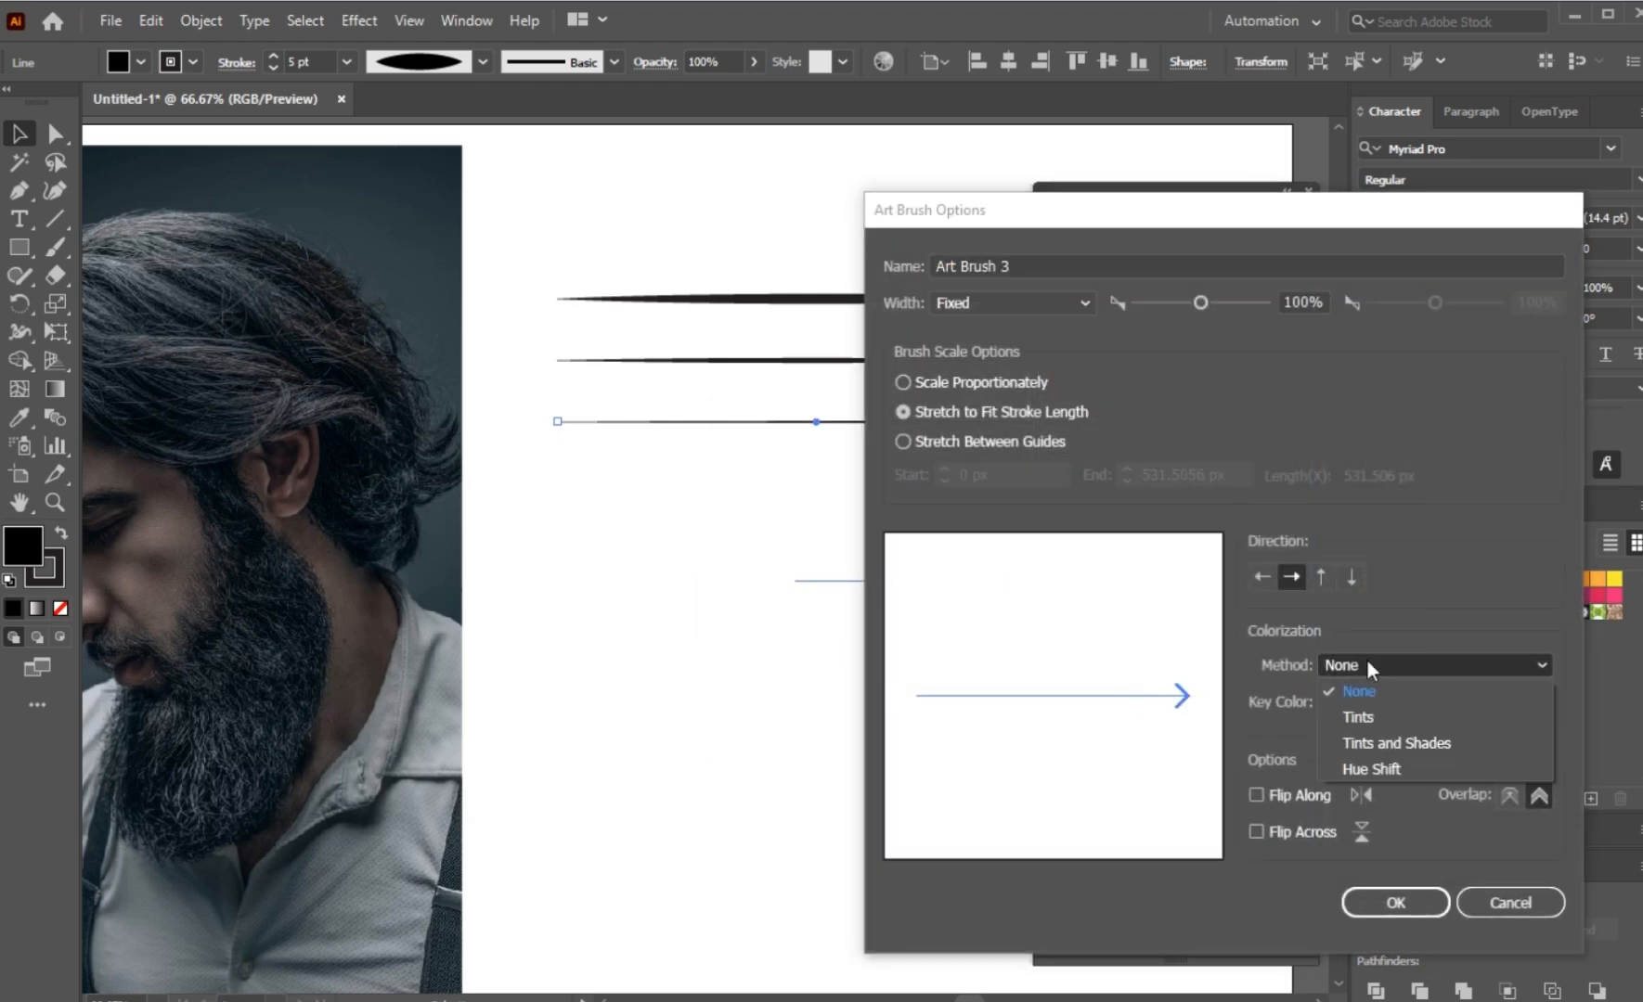
click(1367, 719)
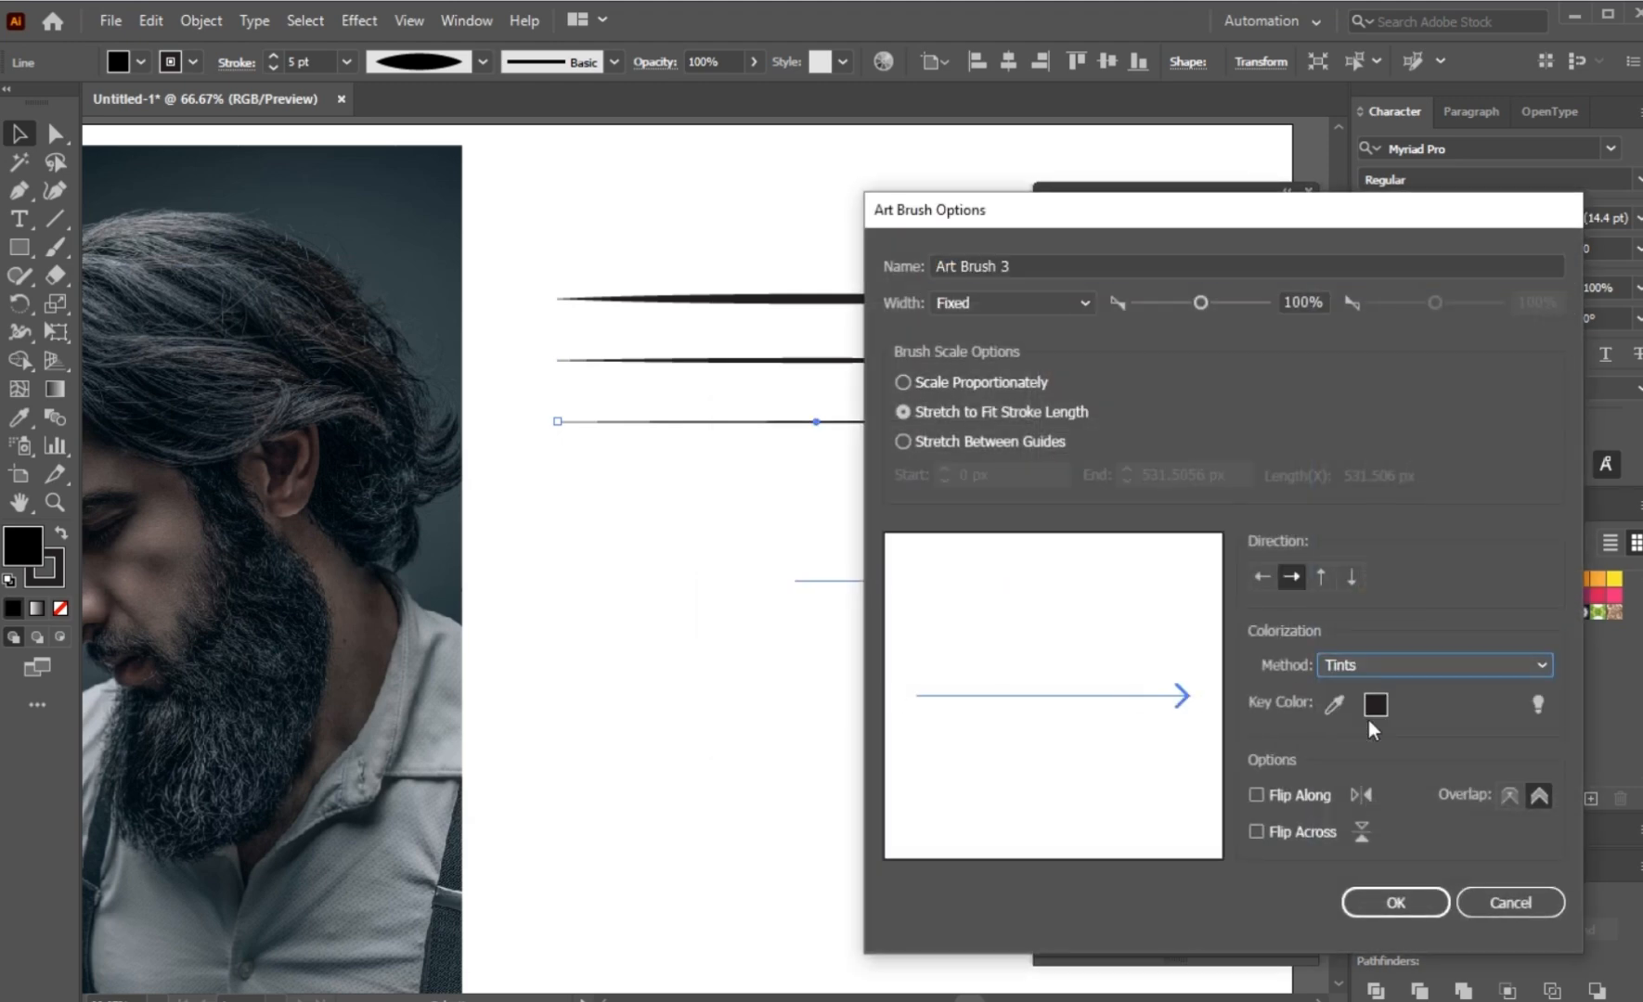
click(1412, 895)
drag(776, 534, 865, 271)
key(Delete)
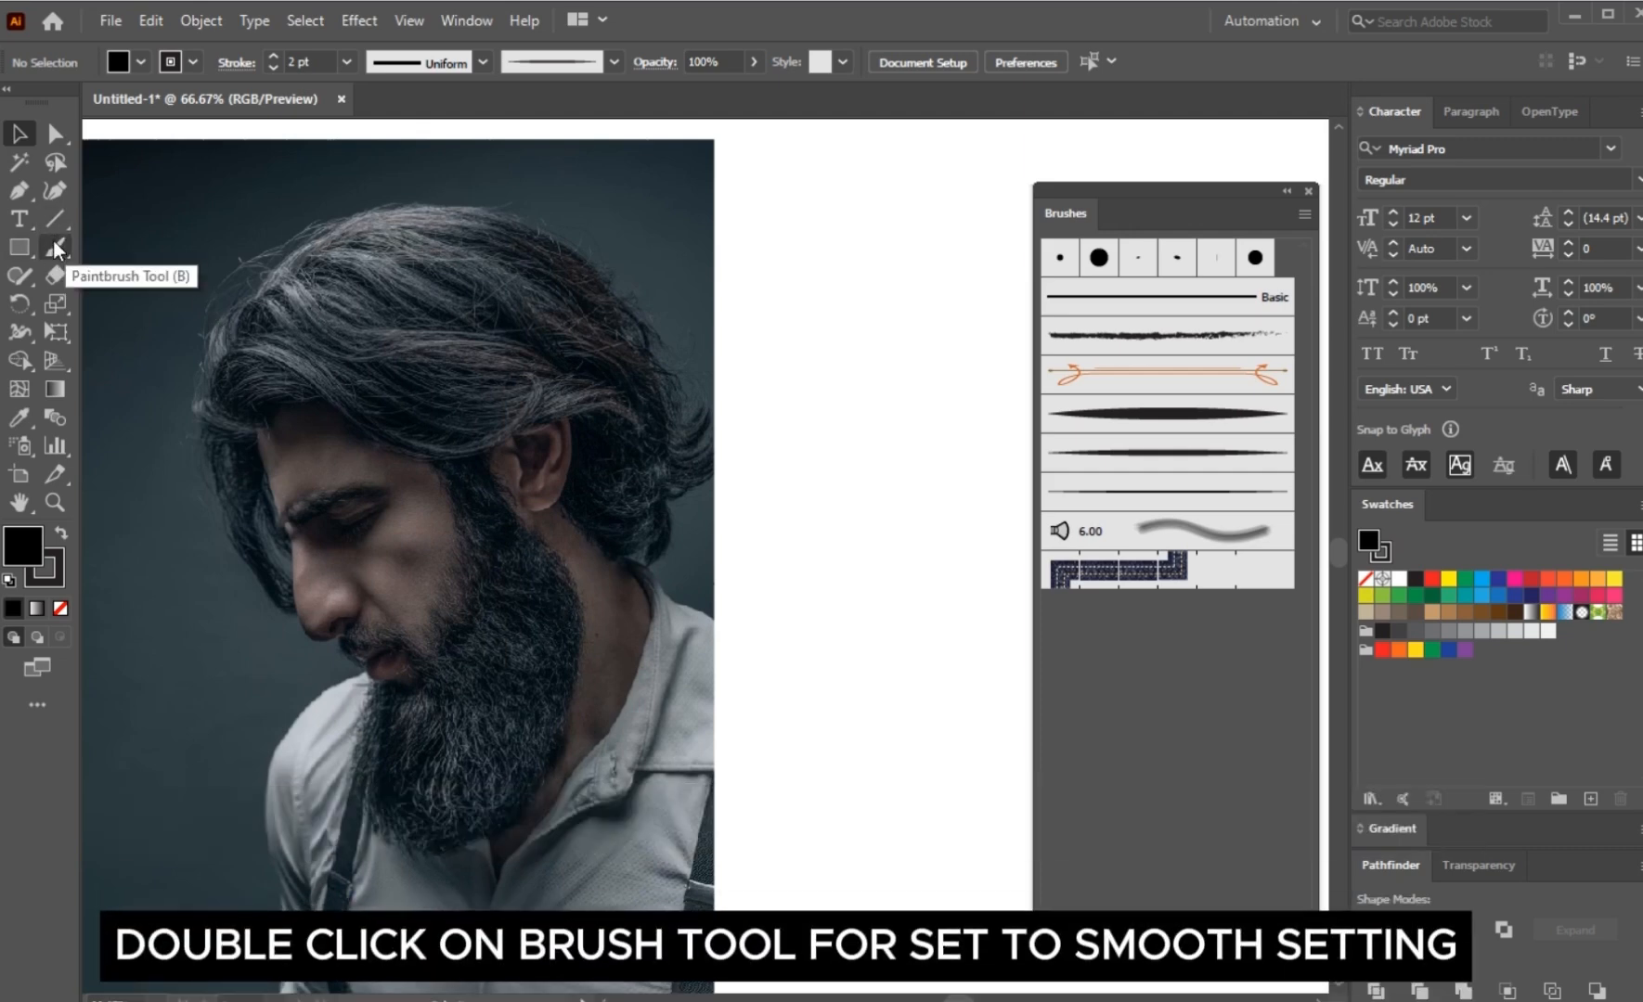
Step: Configure the Paintbrush tool with its fidelity at the Smooth end, keeping Edit Selected Paths on within 12 pixels
click(55, 247)
double_click(57, 247)
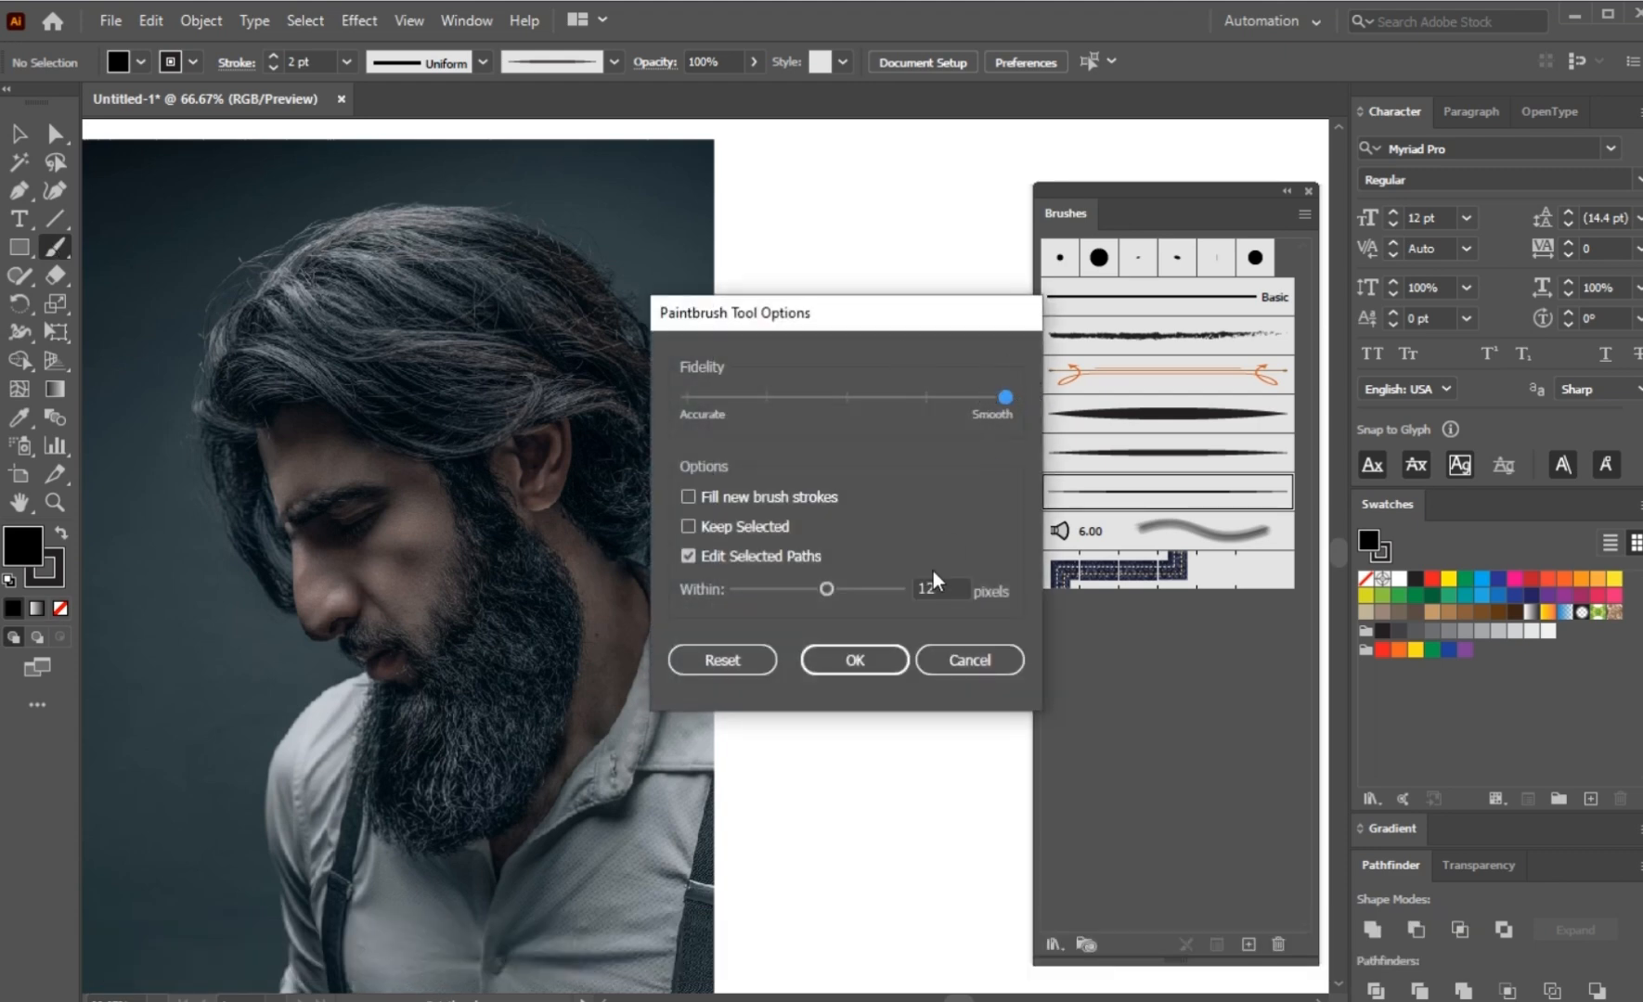
click(855, 659)
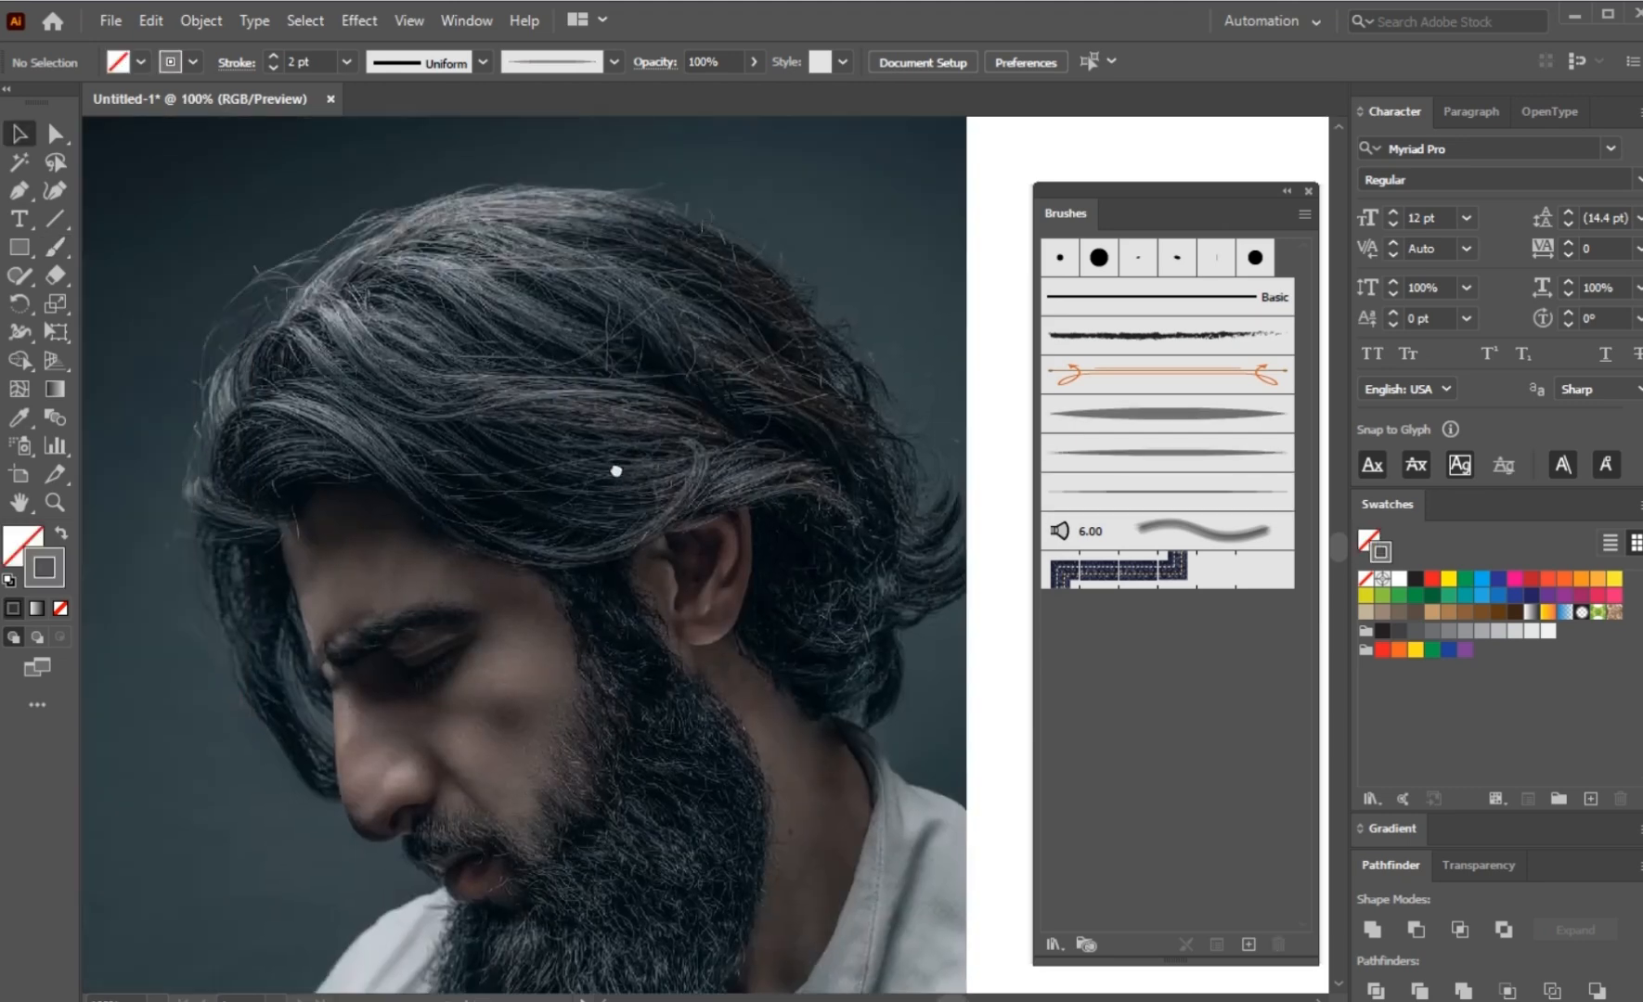
Step: Paint light grey 1 pt strokes with the thickest tapered brush along the front hair lock sweeping from forehead to ear
scroll(620, 445, down, 1)
key(b)
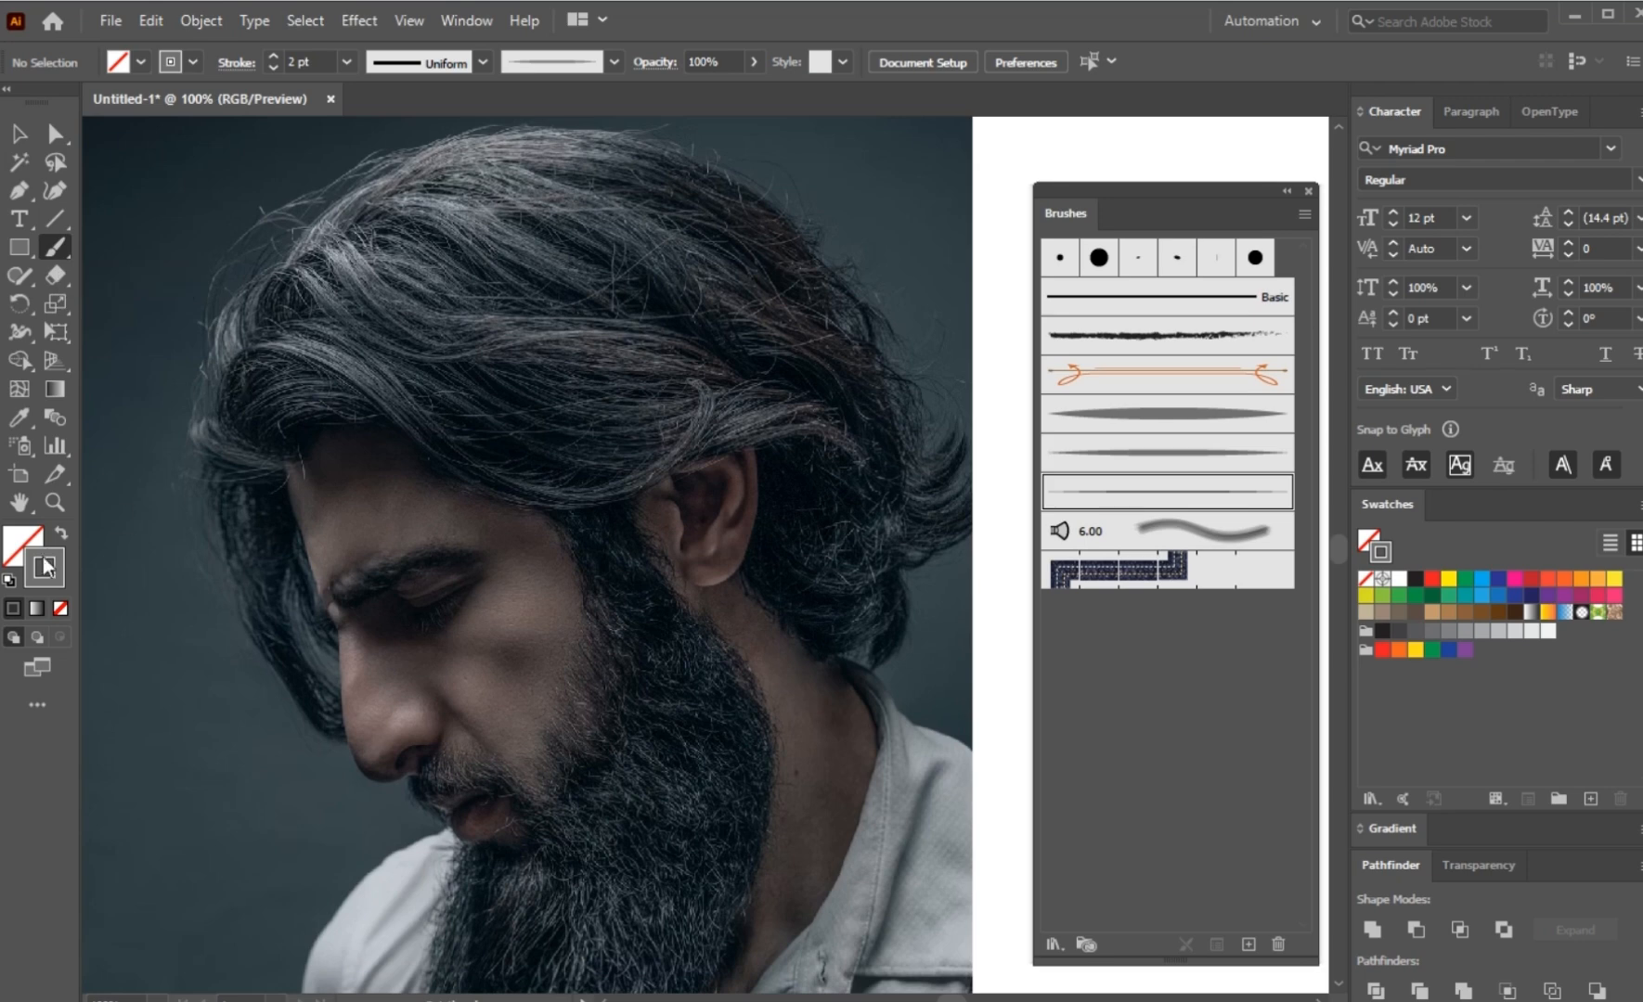
click(1184, 414)
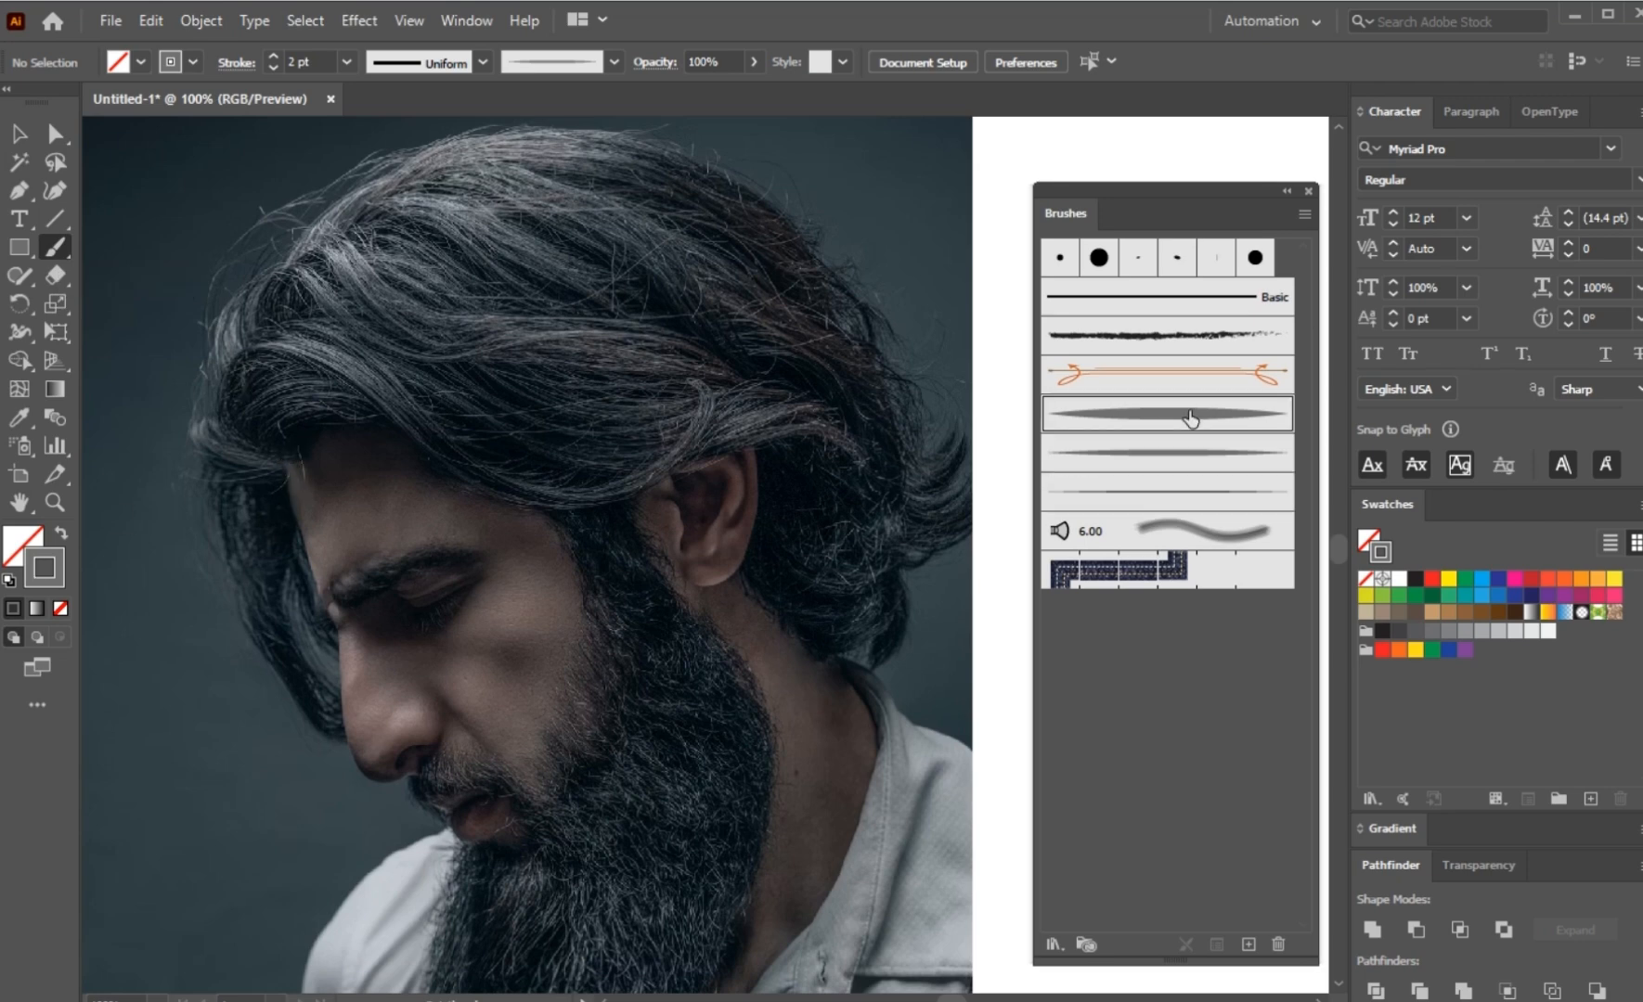
mouse_move(284, 459)
mouse_down()
mouse_move(248, 360)
mouse_move(283, 338)
mouse_move(336, 355)
mouse_up()
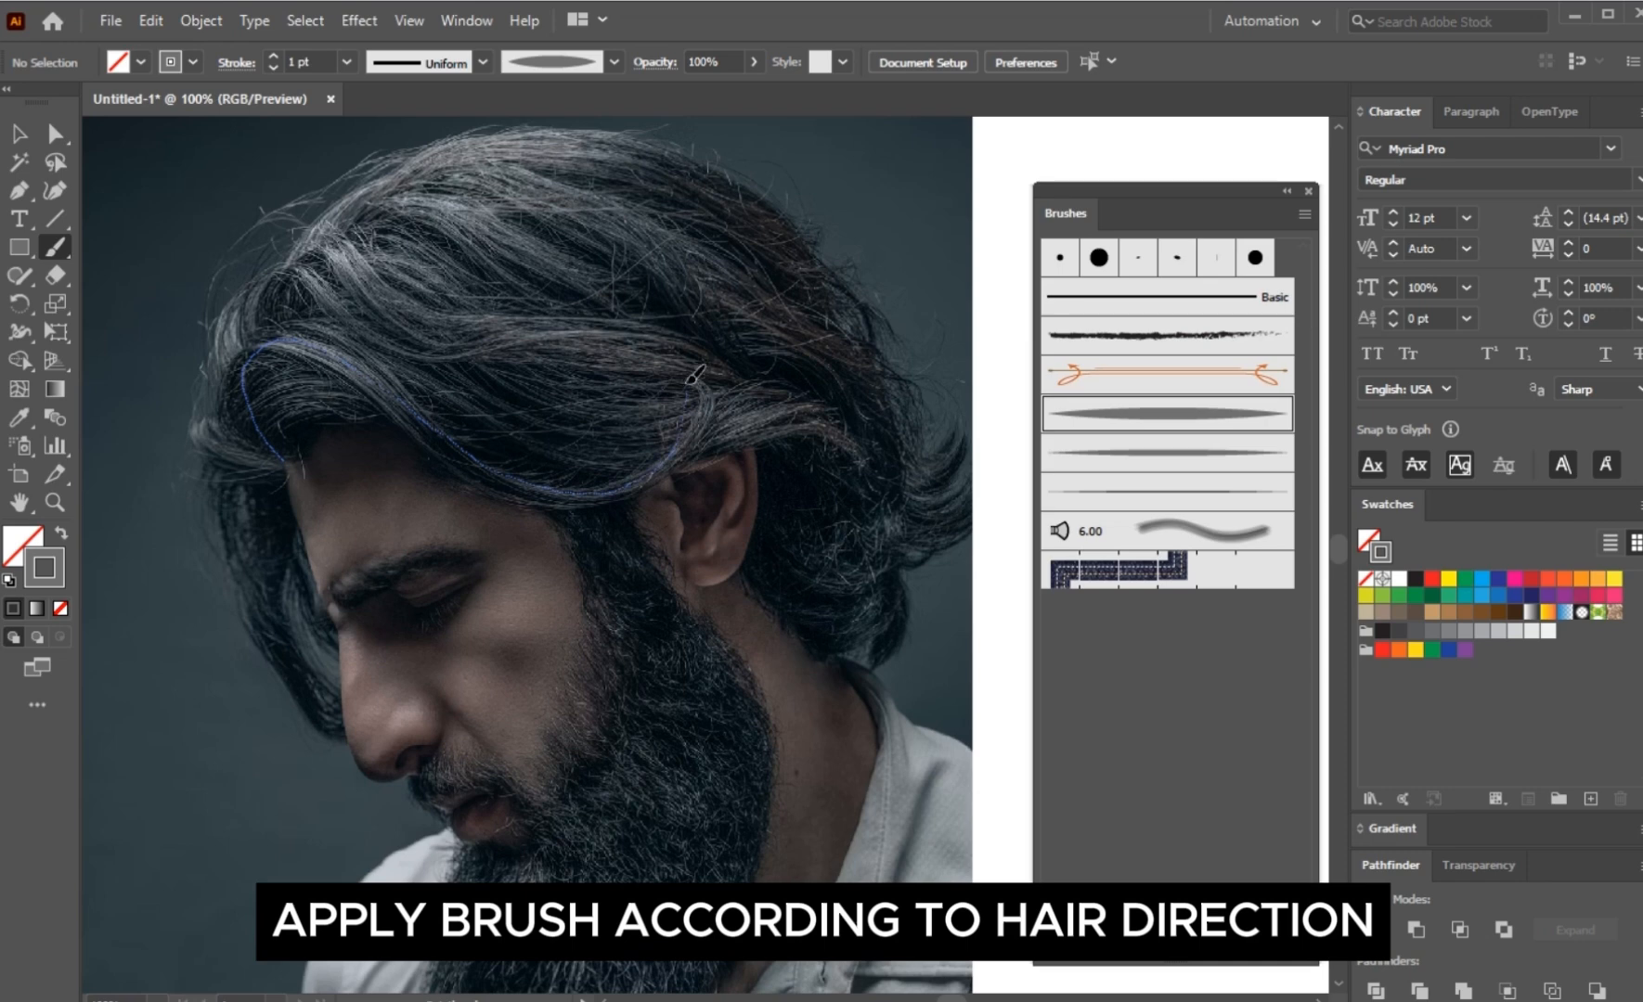
drag(694, 377, 691, 380)
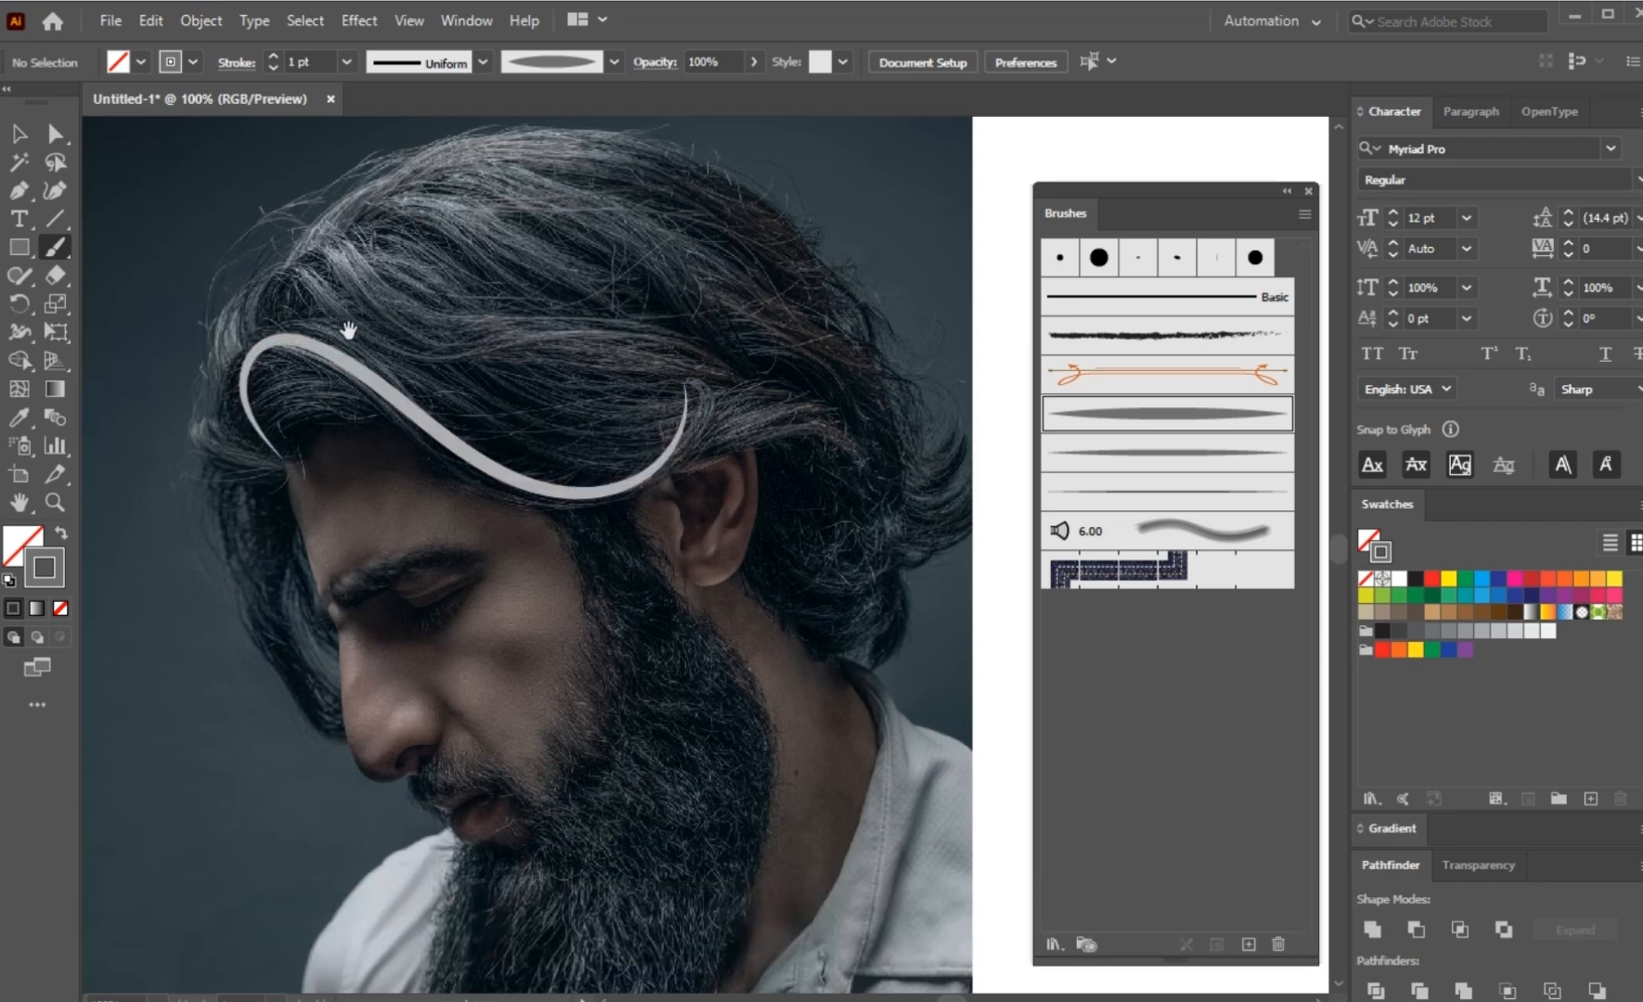
drag(283, 434, 325, 399)
drag(506, 480, 631, 504)
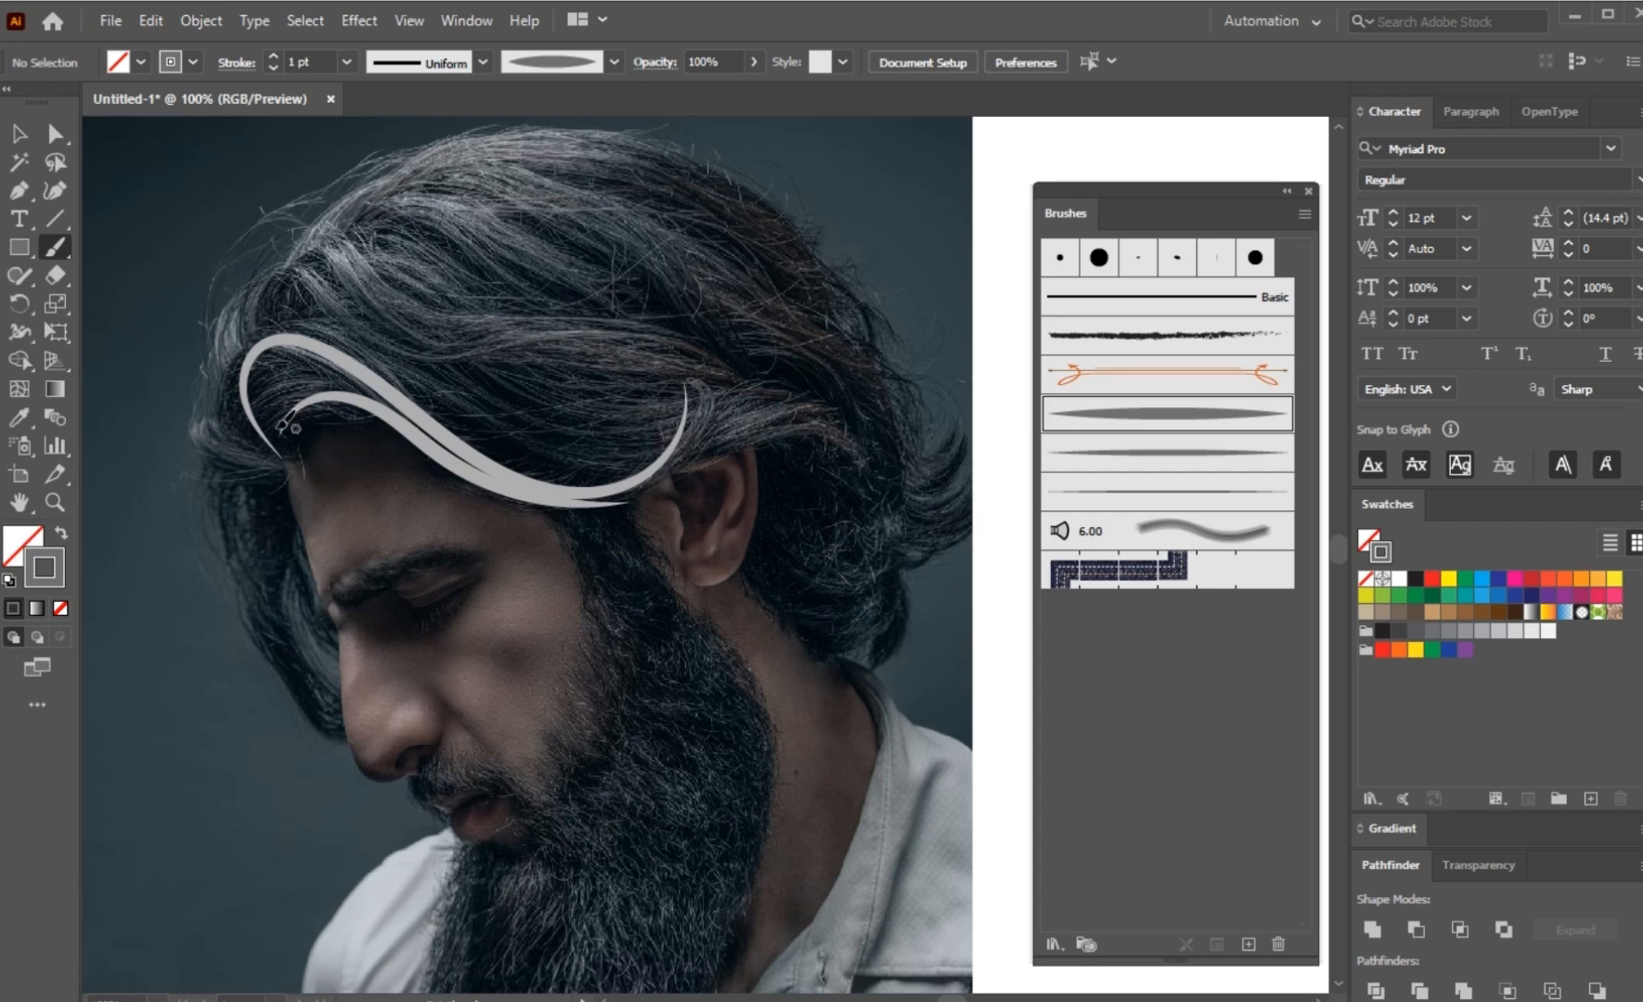
mouse_move(282, 422)
mouse_down()
mouse_move(295, 384)
mouse_move(341, 363)
mouse_up()
drag(649, 427, 650, 425)
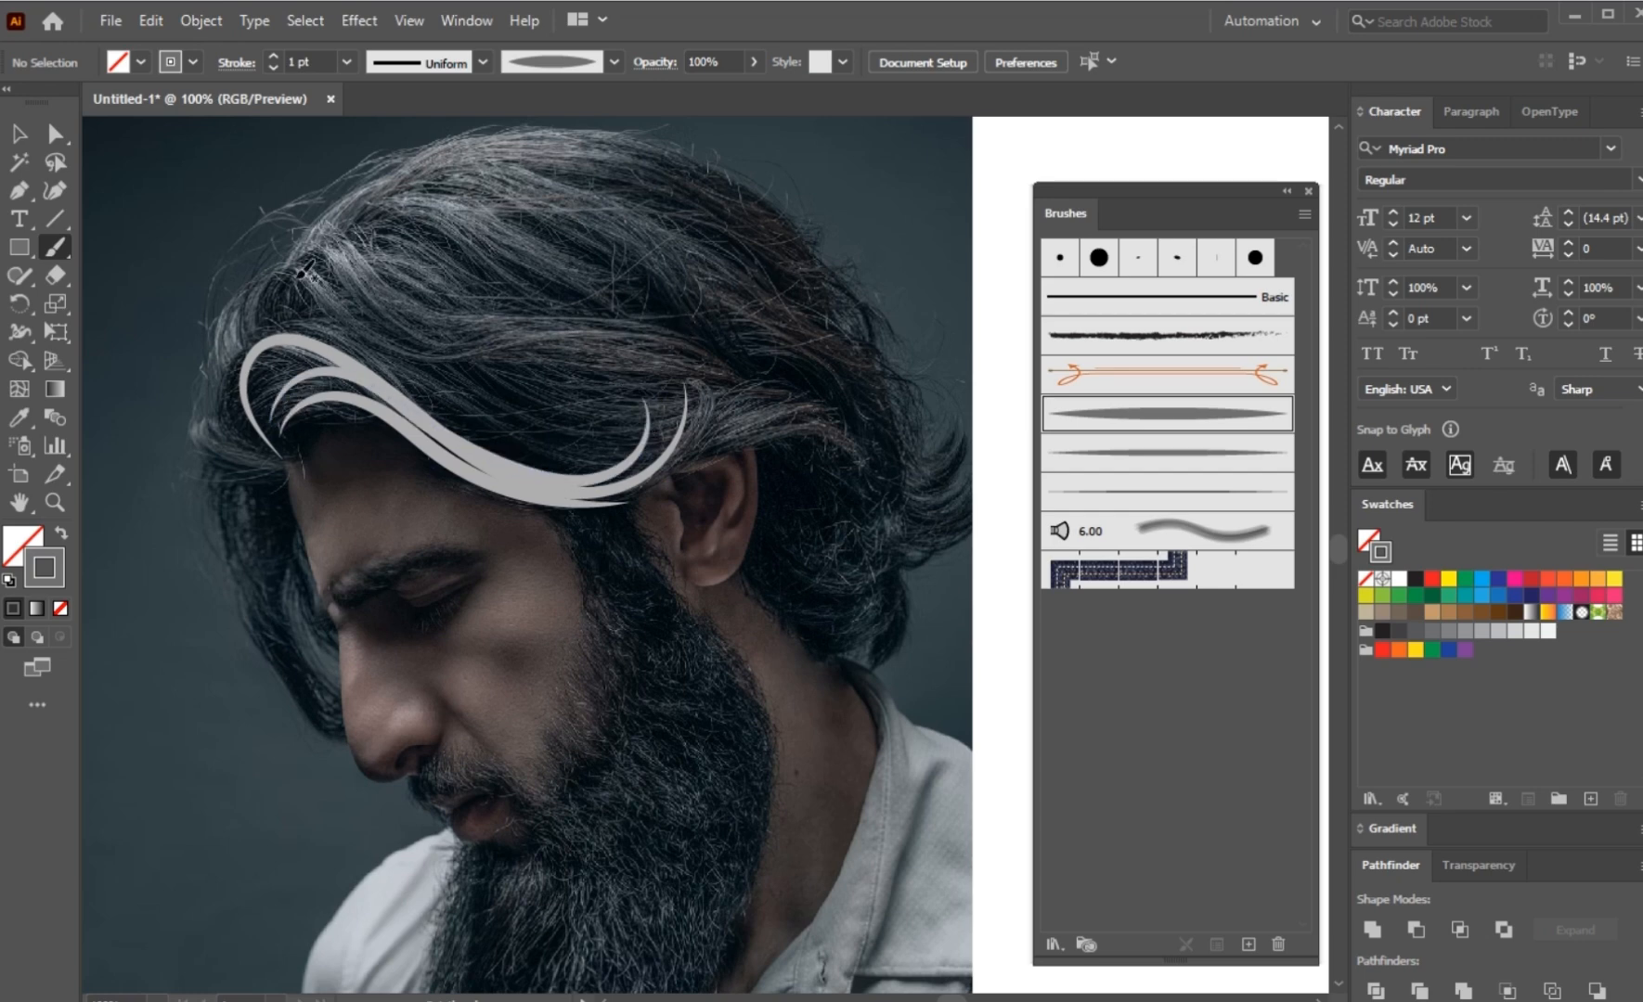
Step: Paint more light grey tapered strokes following the hair direction across the side and crown of the head
drag(262, 311, 308, 284)
mouse_move(631, 337)
mouse_down()
mouse_move(682, 349)
mouse_move(753, 397)
mouse_up()
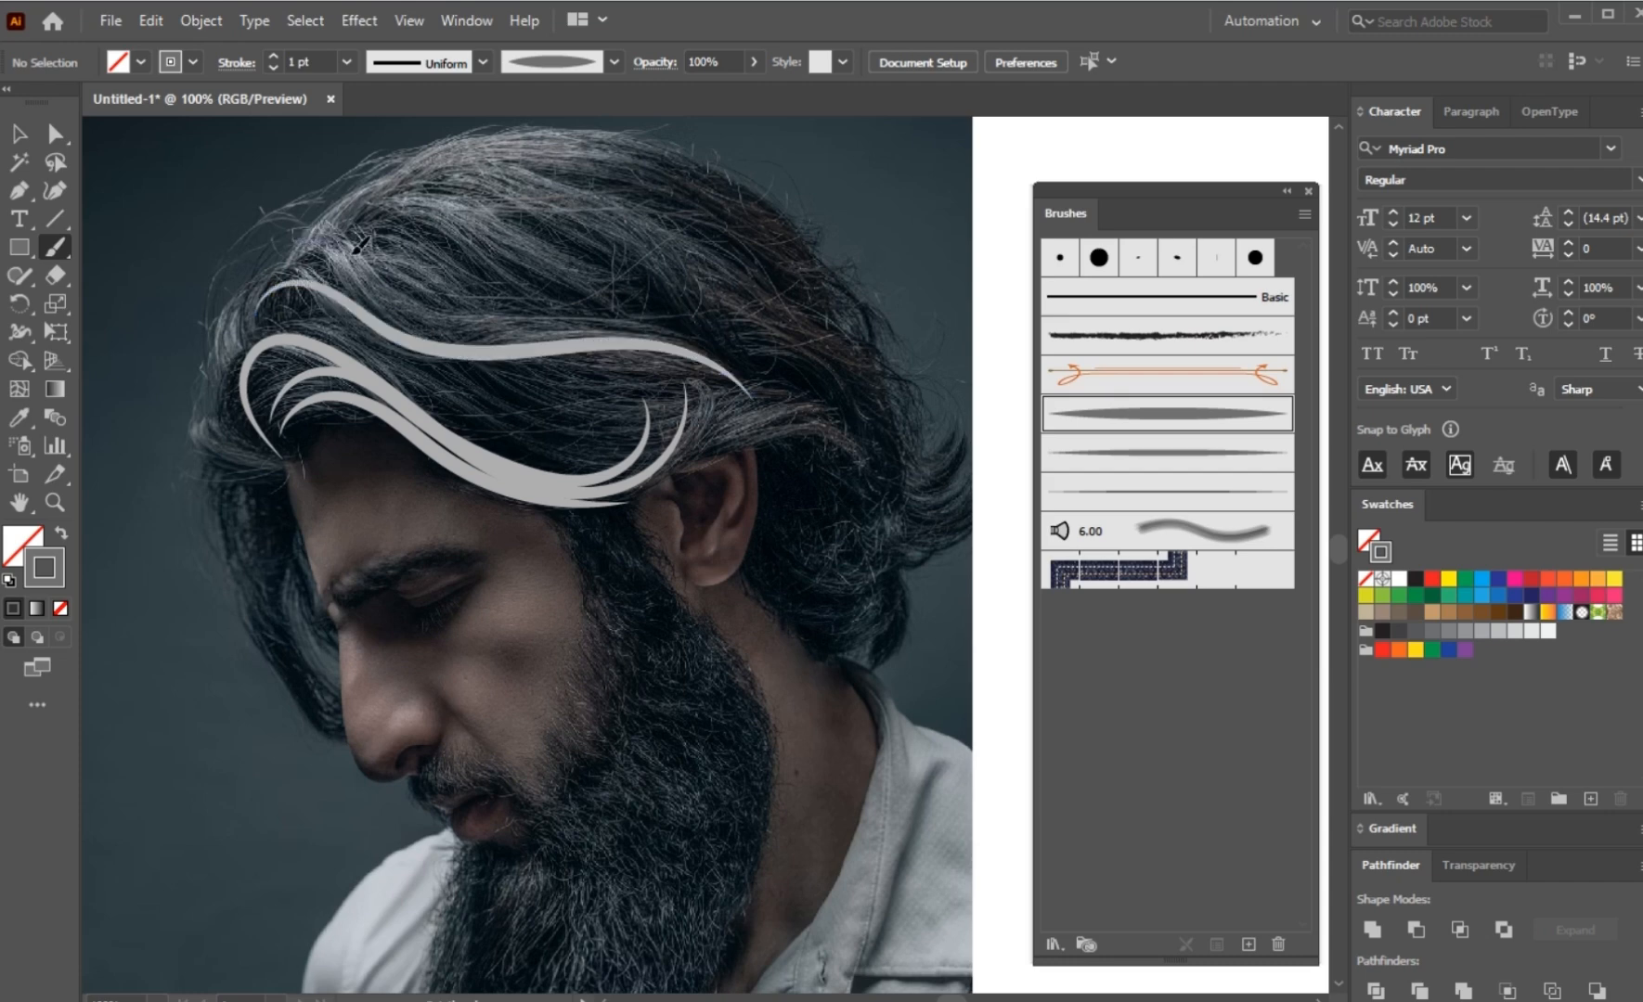
mouse_move(670, 331)
mouse_down()
mouse_move(410, 239)
mouse_move(639, 305)
mouse_move(668, 334)
mouse_up()
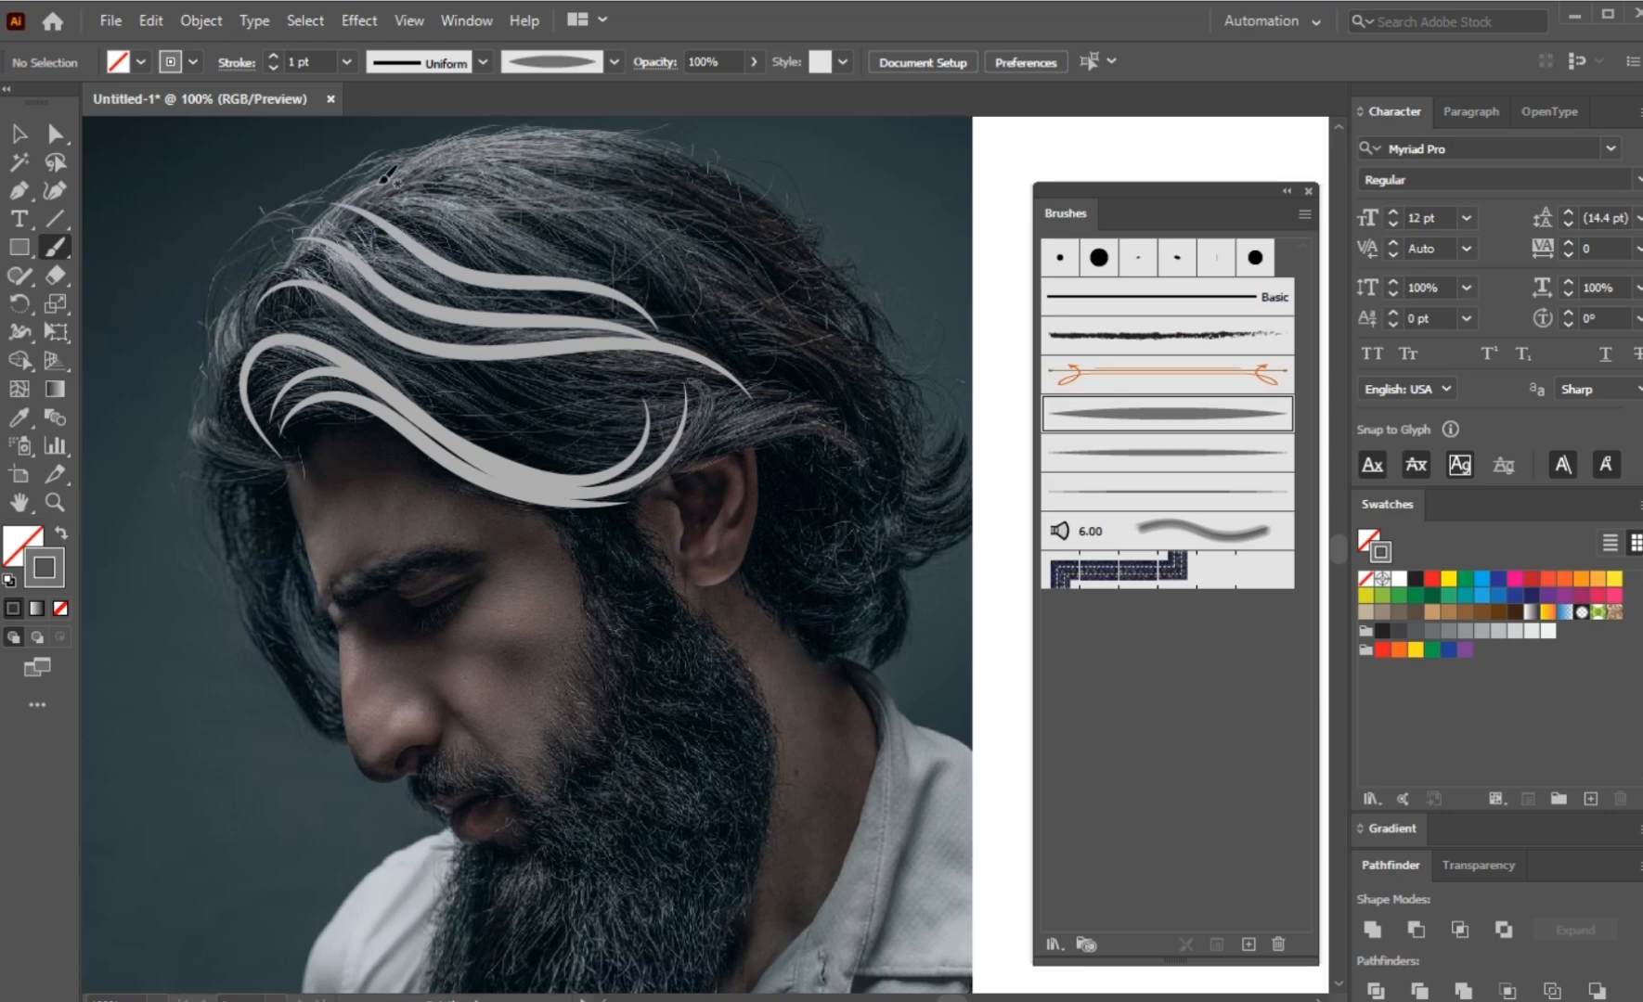
mouse_move(575, 246)
mouse_down()
mouse_move(627, 280)
mouse_move(680, 323)
mouse_up()
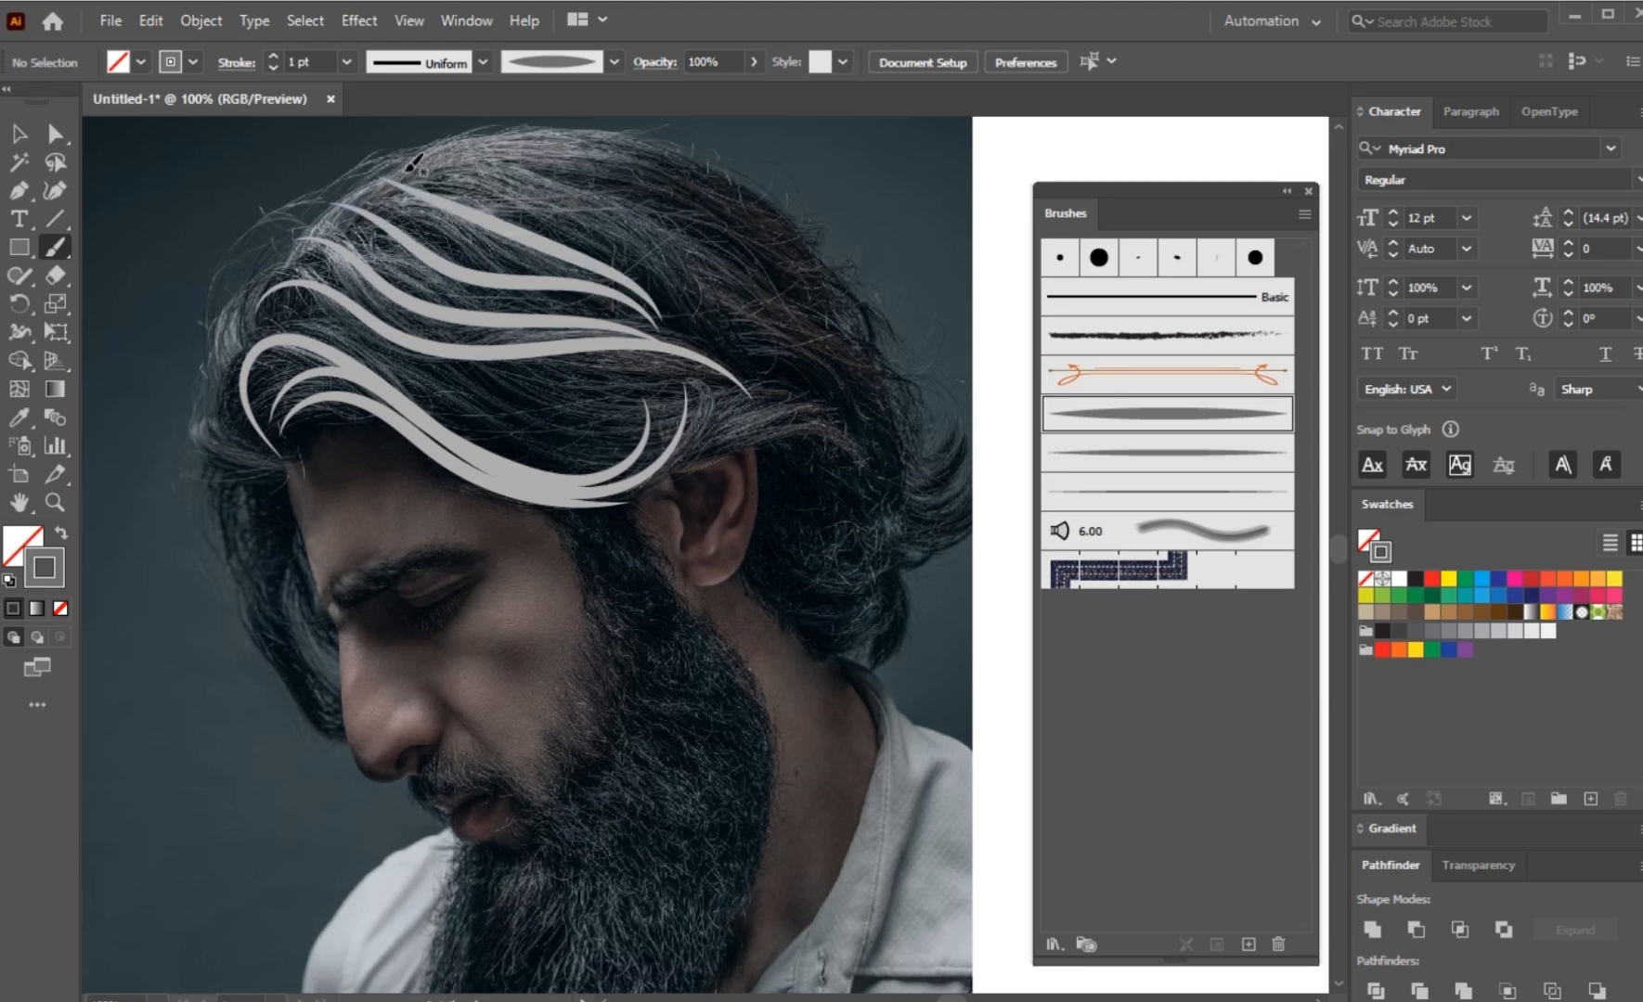
drag(729, 192, 835, 283)
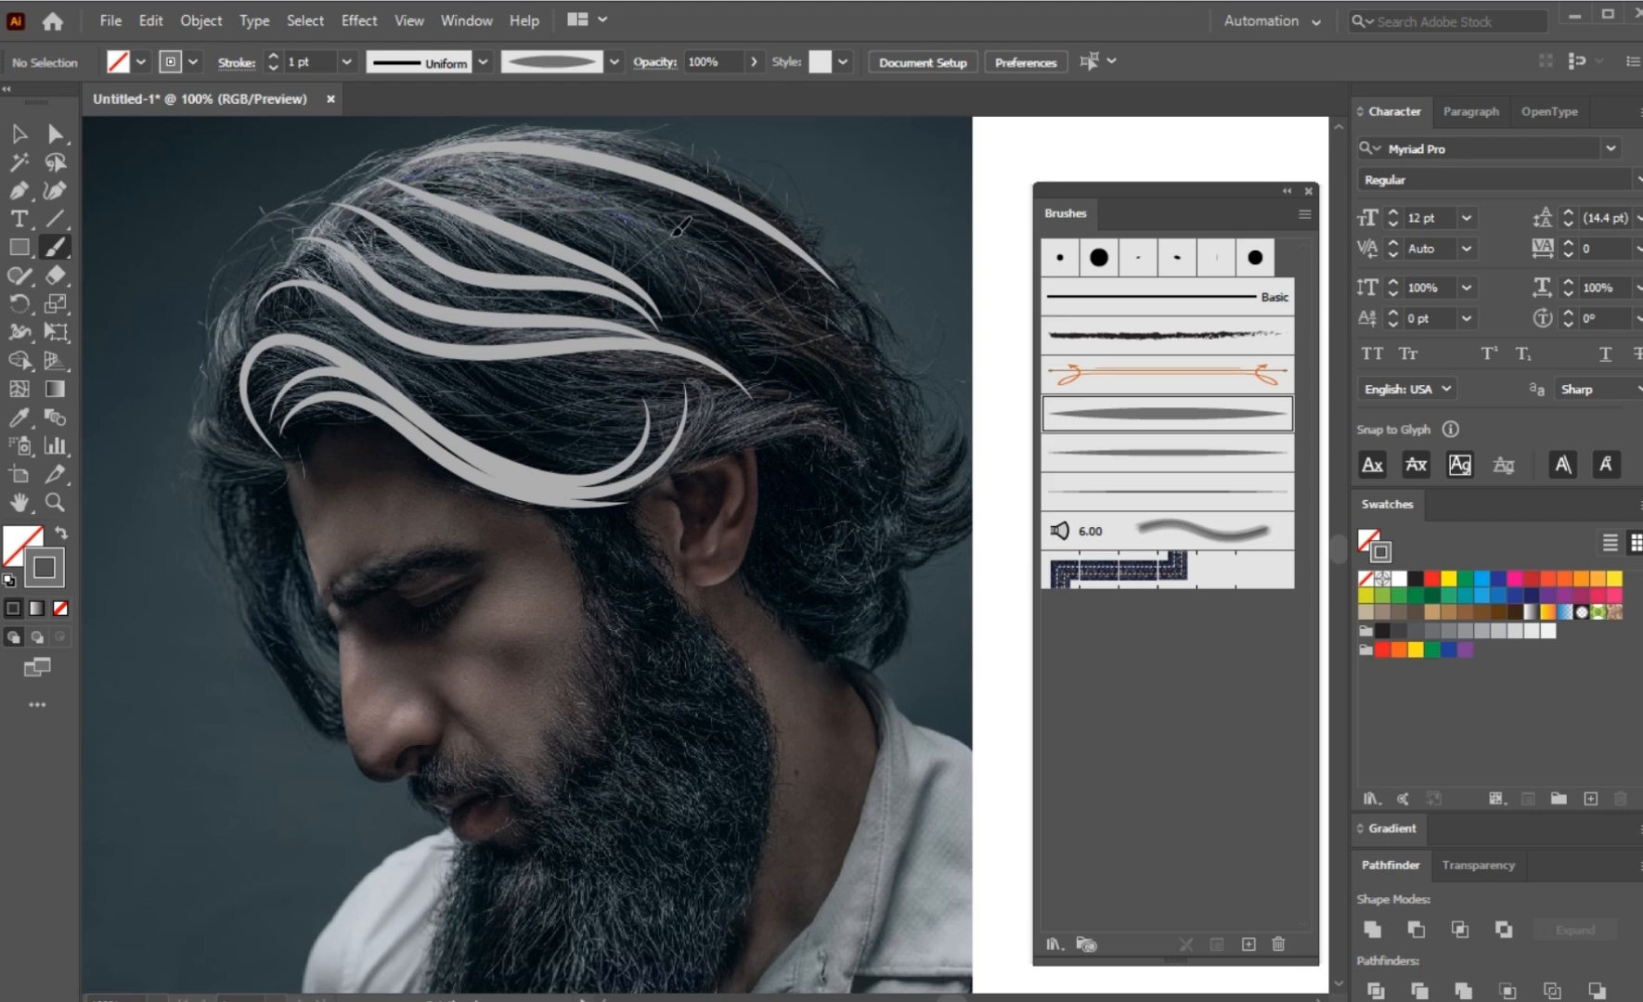
drag(679, 225, 803, 291)
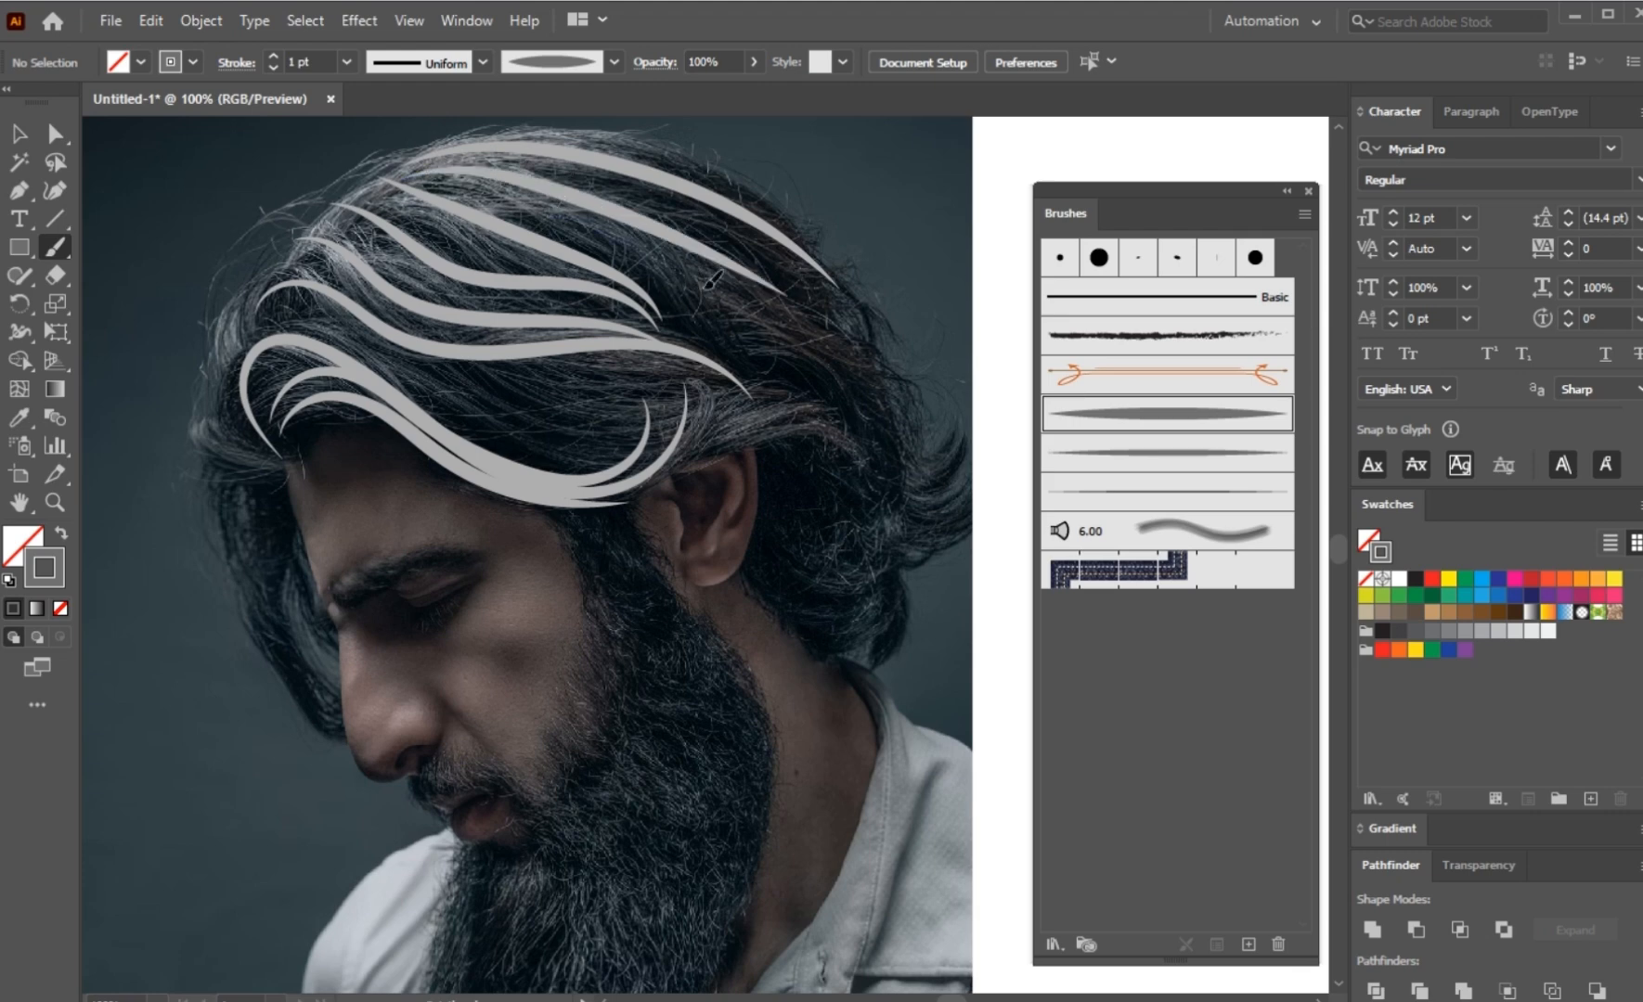
Step: Paint light grey tapered strokes down the back of the head to the curled ends and across the side hair above the ear
mouse_move(907, 433)
mouse_down()
mouse_move(917, 506)
mouse_move(983, 532)
mouse_up()
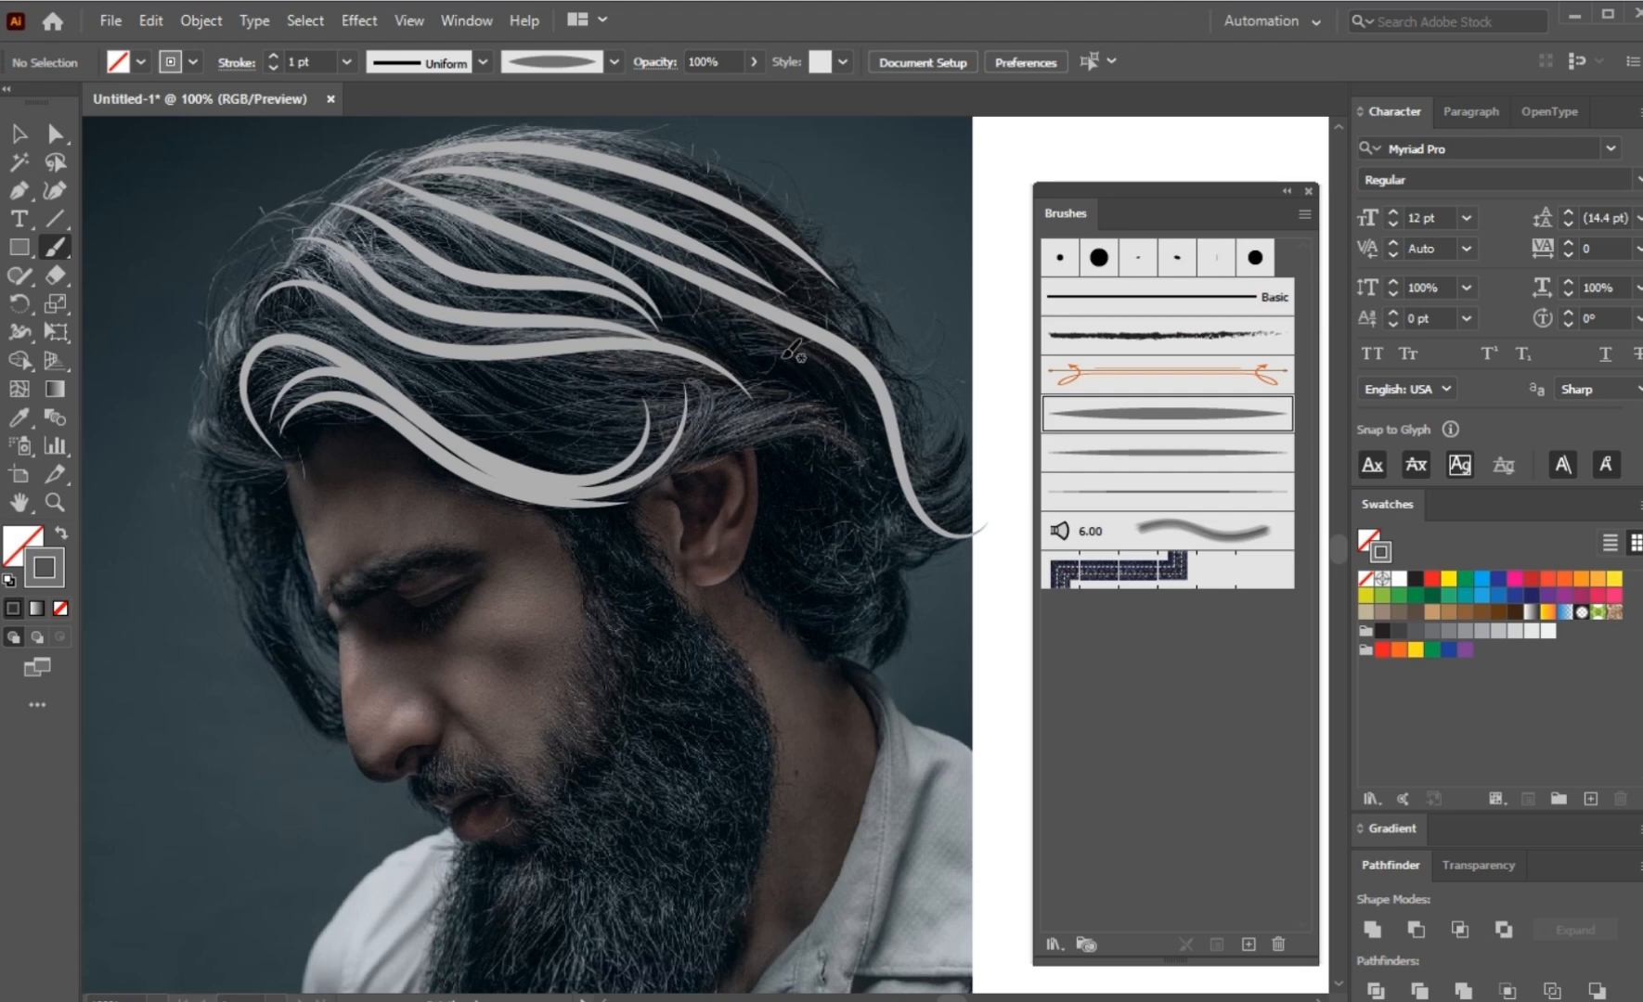
mouse_move(745, 355)
mouse_down()
mouse_move(787, 359)
mouse_move(866, 415)
mouse_move(922, 482)
mouse_move(986, 484)
mouse_up()
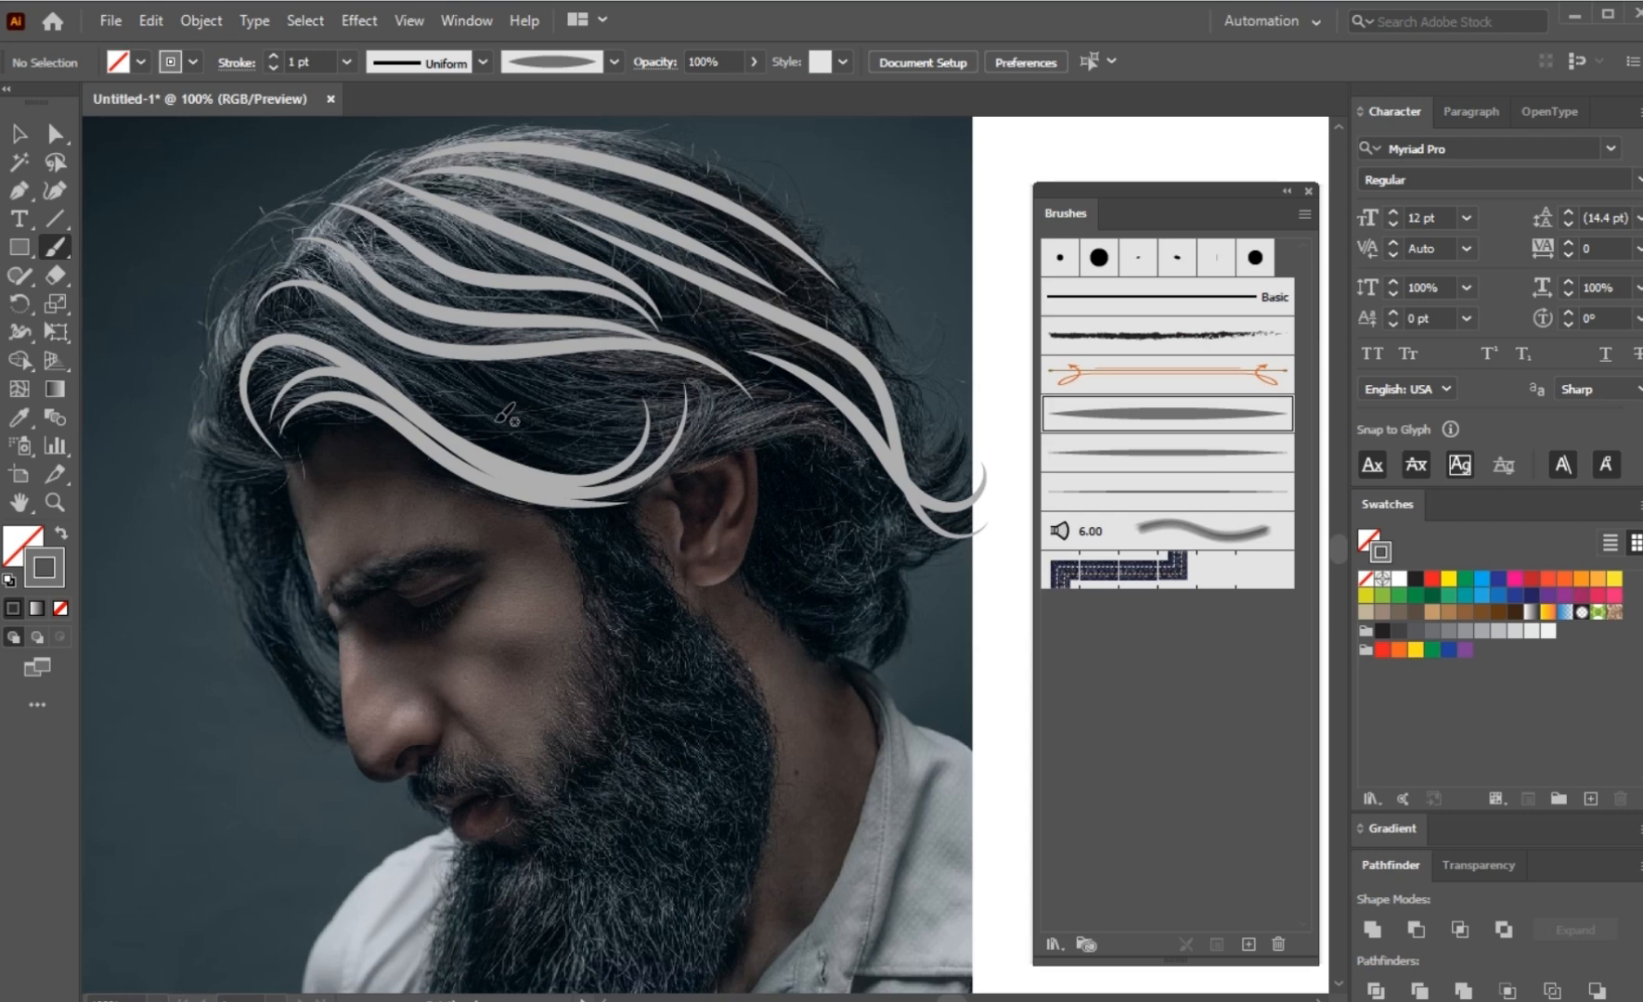
drag(406, 378, 616, 431)
drag(801, 418, 823, 424)
mouse_move(825, 431)
mouse_down()
mouse_move(728, 440)
mouse_move(454, 414)
mouse_up()
mouse_move(504, 380)
mouse_down()
mouse_move(596, 395)
mouse_move(766, 361)
mouse_up()
drag(582, 405, 772, 383)
mouse_move(254, 323)
mouse_down()
mouse_move(310, 323)
mouse_move(516, 404)
mouse_up()
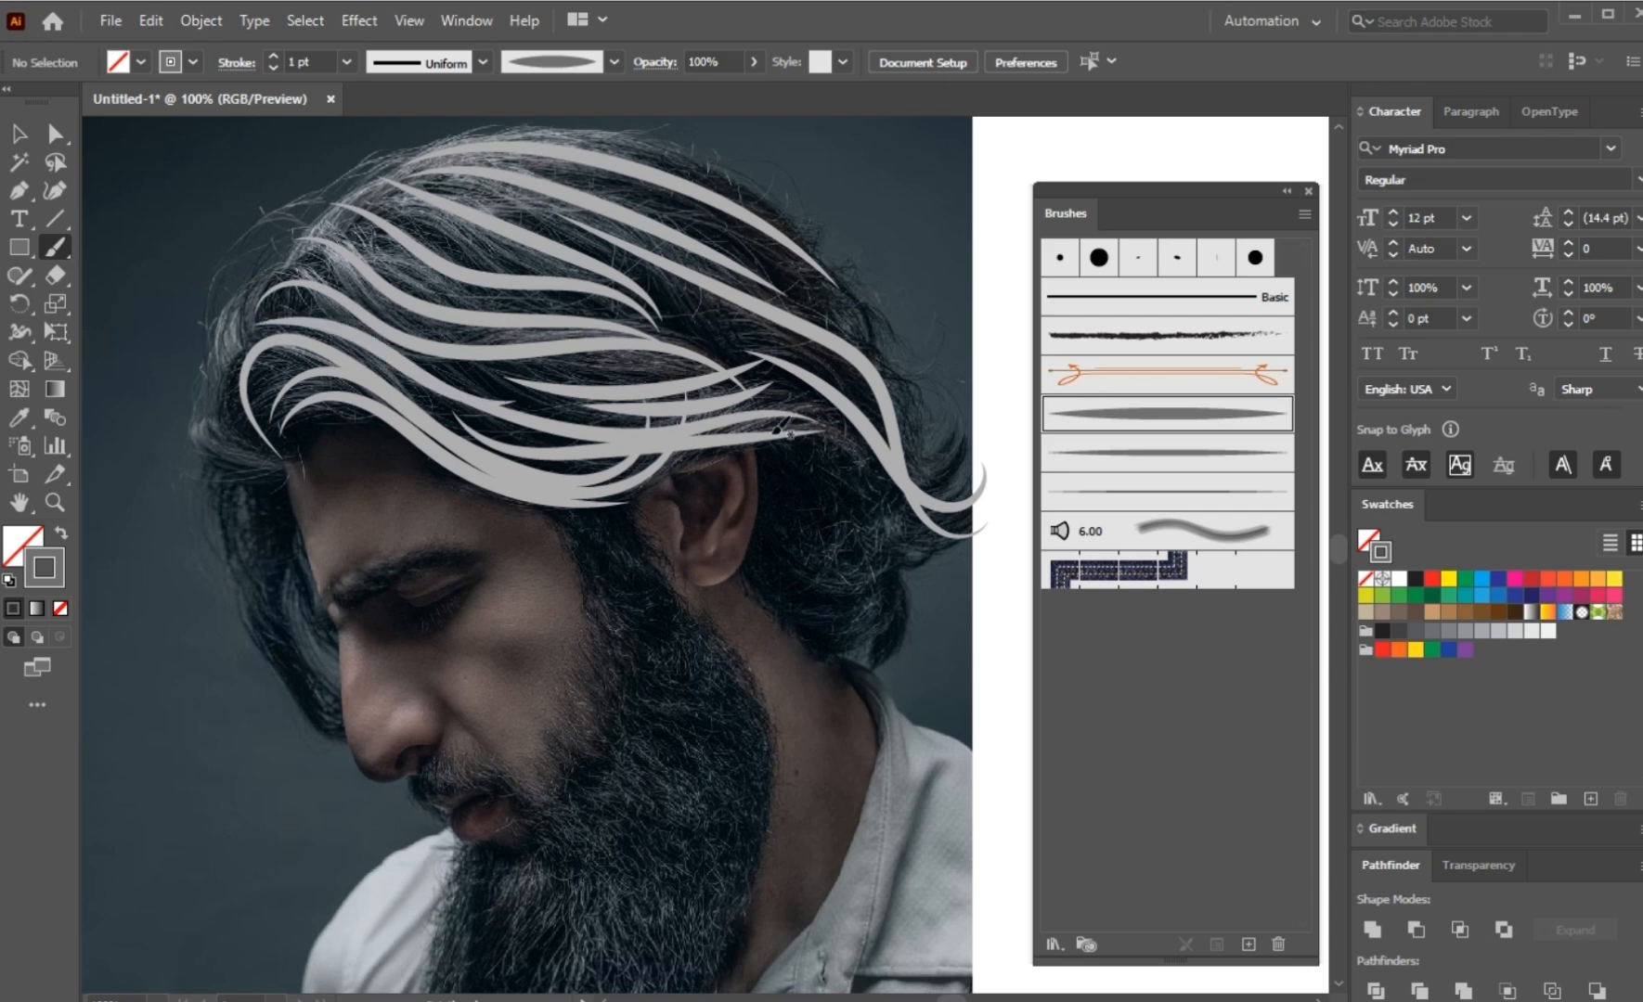
Step: Fill the gaps across the crown, side and back of the head with more light grey tapered strokes following the hair flow
drag(445, 332, 590, 359)
mouse_move(358, 199)
mouse_down()
mouse_move(545, 276)
mouse_move(642, 273)
mouse_up()
drag(442, 175, 698, 263)
drag(595, 177, 882, 348)
drag(492, 135, 785, 215)
mouse_move(858, 401)
mouse_down()
mouse_move(919, 449)
mouse_move(984, 440)
mouse_up()
mouse_move(810, 408)
mouse_down()
mouse_move(953, 486)
mouse_move(981, 470)
mouse_up()
Step: Paint curved light grey tapered strokes over the hair behind the ear and along the nape, sweeping toward the outer curls
scroll(854, 519, up, 2)
mouse_move(715, 431)
mouse_down()
mouse_move(443, 332)
mouse_move(462, 379)
mouse_move(873, 583)
mouse_up()
scroll(640, 566, down, 3)
scroll(618, 555, up, 3)
drag(618, 389, 840, 555)
mouse_move(502, 454)
mouse_down()
mouse_move(557, 594)
mouse_move(749, 678)
mouse_up()
drag(551, 478, 755, 614)
drag(497, 427, 761, 606)
drag(535, 521, 762, 823)
mouse_move(469, 565)
mouse_down()
mouse_move(626, 708)
mouse_move(720, 713)
mouse_up()
drag(484, 660, 750, 754)
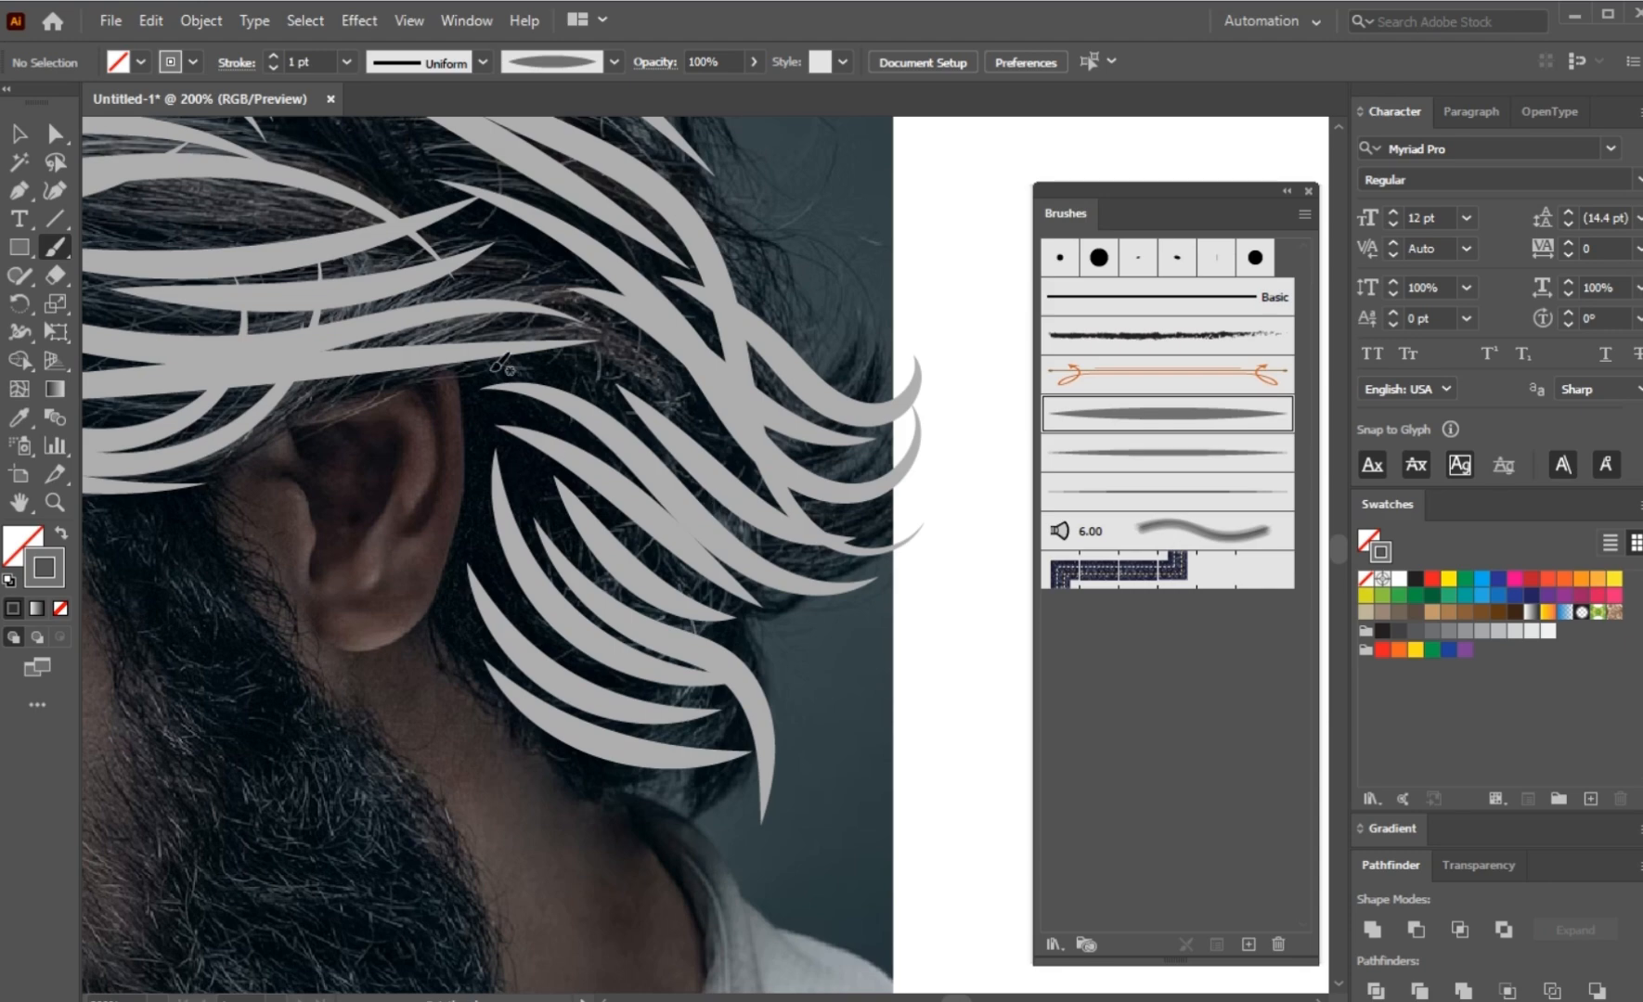
drag(489, 370, 772, 464)
Step: Add light grey tapered strokes around the front hairline, rising from the forehead toward the top of the head
mouse_move(658, 382)
mouse_down()
mouse_move(814, 548)
mouse_move(303, 313)
mouse_up()
scroll(445, 297, down, 2)
drag(483, 290, 693, 423)
scroll(693, 423, down, 1)
scroll(306, 450, up, 2)
mouse_move(524, 462)
mouse_down()
mouse_move(506, 682)
mouse_move(603, 868)
mouse_move(399, 557)
mouse_up()
mouse_move(481, 423)
mouse_down()
mouse_move(466, 166)
mouse_move(481, 330)
mouse_up()
mouse_move(475, 532)
mouse_down()
mouse_move(484, 414)
mouse_move(619, 204)
mouse_up()
scroll(752, 173, down, 3)
drag(751, 173, 550, 371)
Step: Paint long light grey tapered strokes down the hair lock hanging in front of the forehead toward the nose
scroll(413, 441, up, 3)
drag(478, 516, 549, 834)
drag(484, 532, 556, 817)
drag(444, 521, 542, 949)
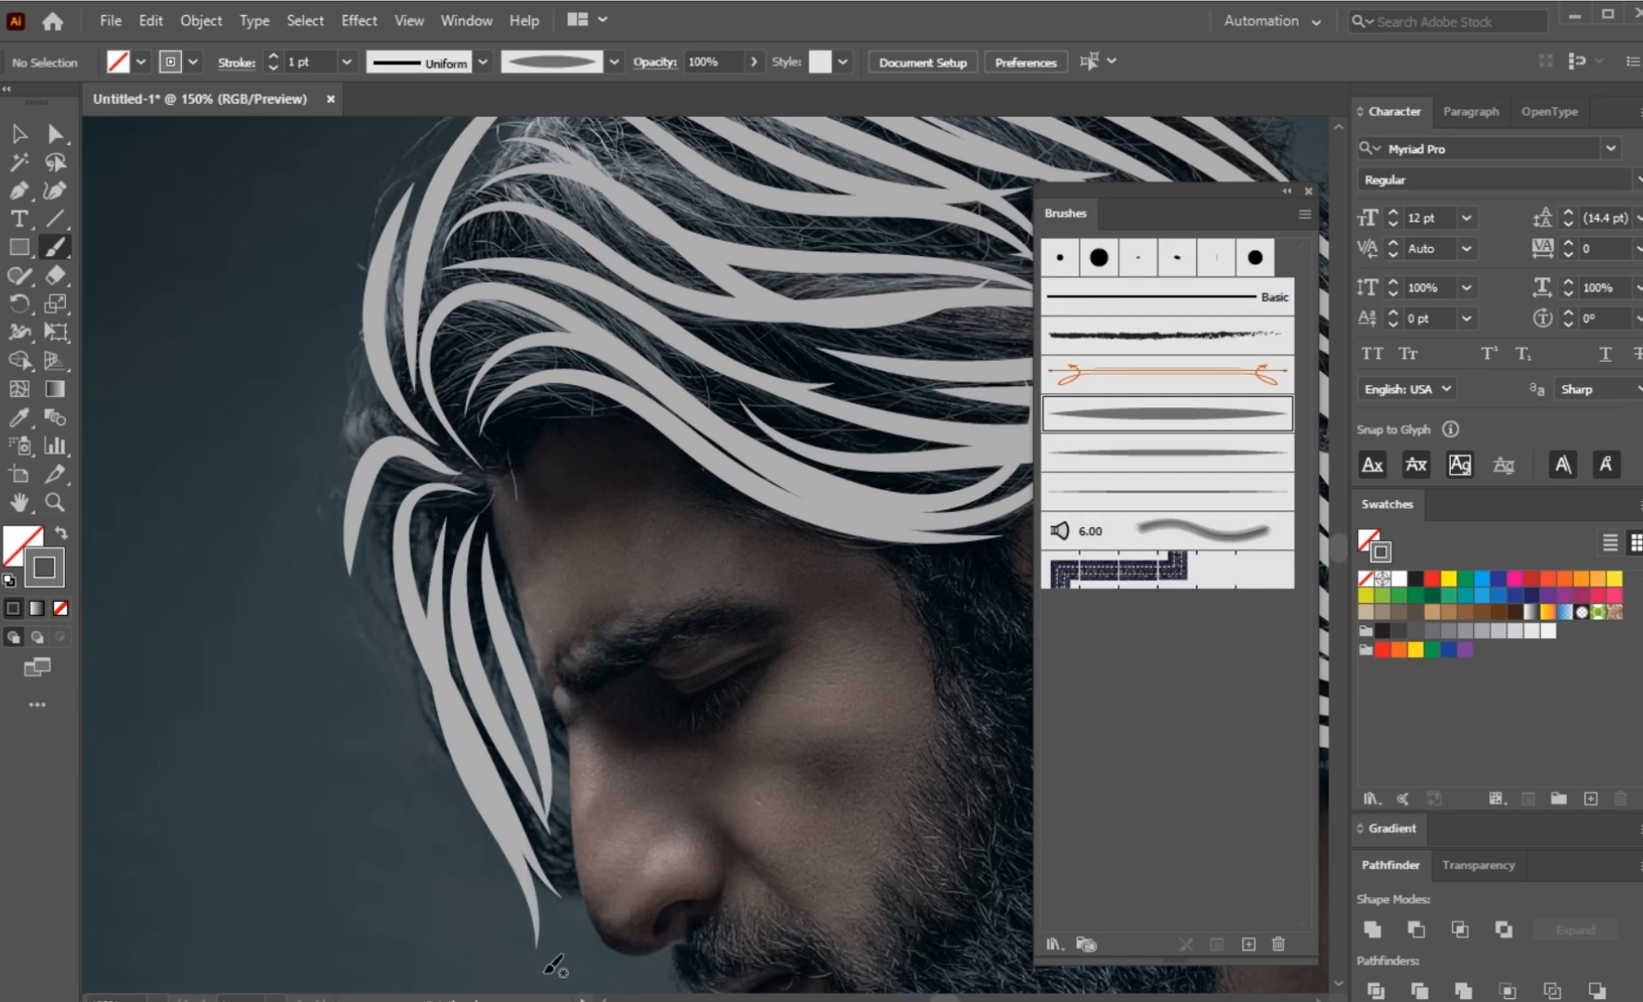
Step: Paint light grey tapered strokes down the beard from the chin to the cheek, following the beard's growth direction
scroll(550, 966, down, 1)
mouse_move(847, 839)
mouse_down()
mouse_move(548, 383)
mouse_move(572, 308)
mouse_up()
drag(409, 509, 416, 789)
scroll(461, 606, up, 1)
drag(432, 464, 472, 839)
mouse_move(504, 465)
mouse_down()
mouse_move(515, 692)
mouse_move(560, 835)
mouse_up()
drag(524, 413, 677, 747)
mouse_move(564, 352)
mouse_down()
mouse_move(595, 496)
mouse_move(774, 778)
mouse_up()
mouse_move(607, 403)
mouse_down()
mouse_move(759, 575)
mouse_move(809, 672)
mouse_up()
Step: Paint long light grey tapered strokes along the sideburn from below the temple toward the jaw
drag(680, 251, 774, 451)
drag(672, 327, 972, 685)
drag(752, 309, 950, 584)
drag(704, 318, 942, 639)
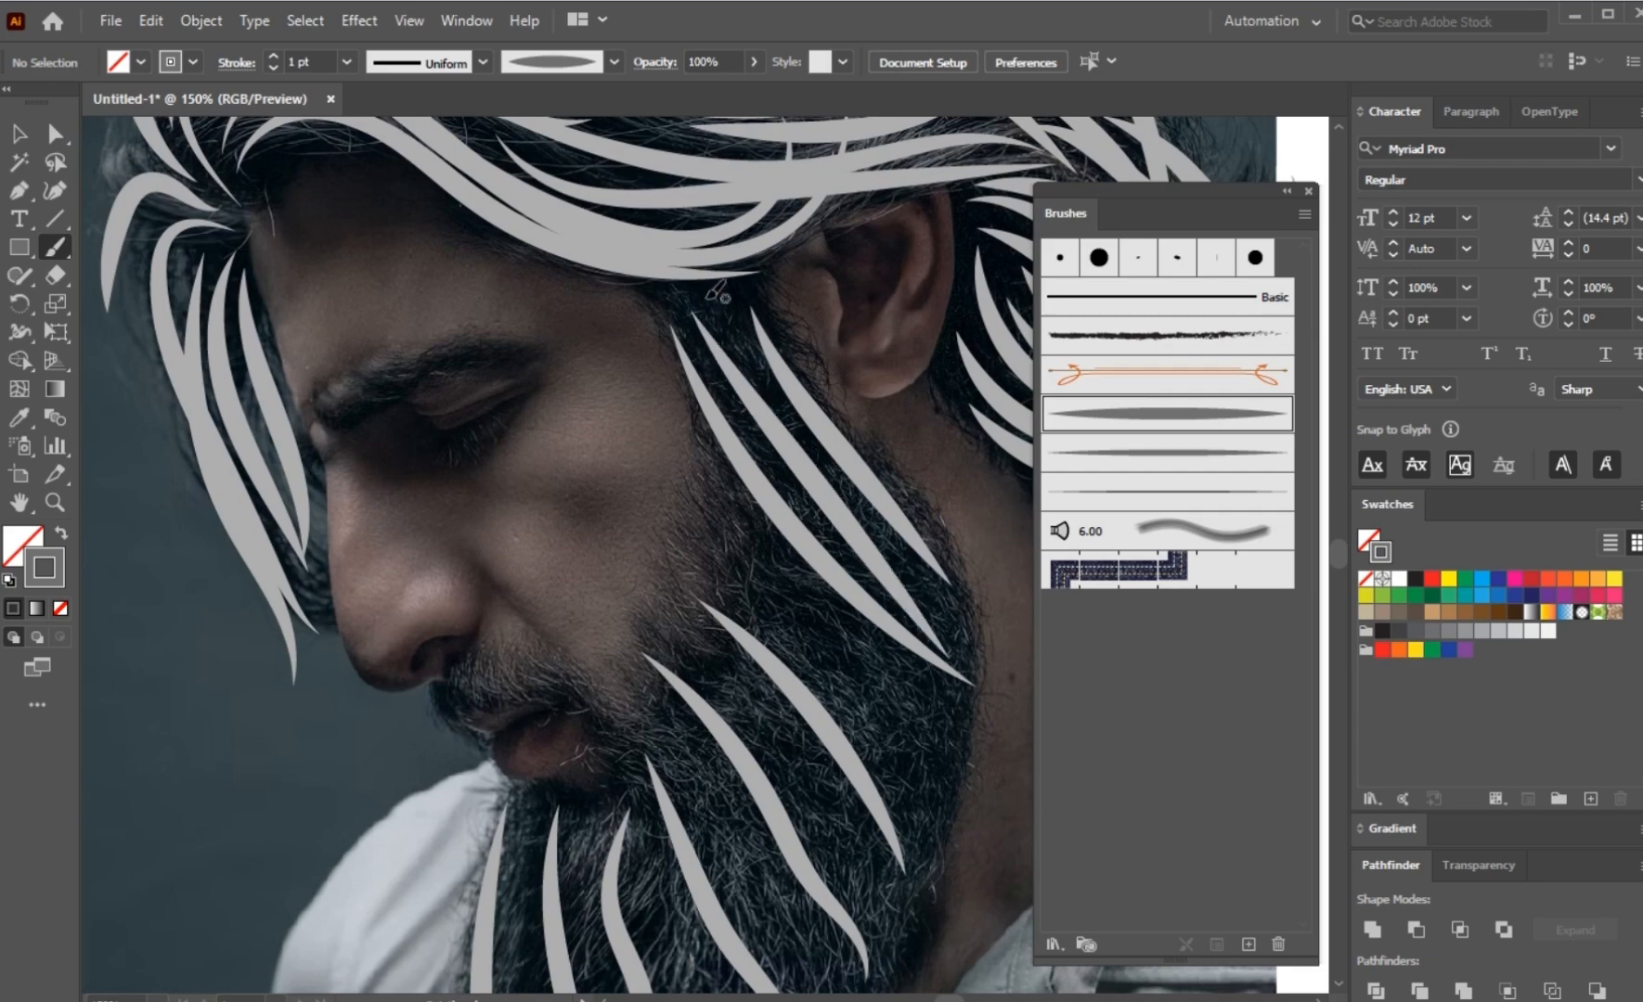
Step: Fill the spaces between the beard strokes on the cheek, jaw and chin with additional light grey tapered strokes
mouse_move(702, 506)
mouse_down()
mouse_move(936, 804)
mouse_move(960, 791)
mouse_up()
mouse_move(668, 615)
mouse_down()
mouse_move(895, 840)
mouse_move(872, 674)
mouse_up()
mouse_move(632, 547)
mouse_down()
mouse_move(845, 867)
mouse_move(881, 698)
mouse_up()
drag(654, 486, 720, 816)
drag(604, 501, 635, 814)
Step: Delete two unwanted strokes on the chin and repaint that part of the beard with light grey tapered strokes
ctrl+click(573, 589)
key(Delete)
mouse_move(581, 488)
mouse_down()
mouse_move(594, 839)
mouse_move(552, 821)
mouse_up()
ctrl+click(498, 682)
key(Delete)
drag(533, 471, 534, 790)
drag(568, 430, 546, 687)
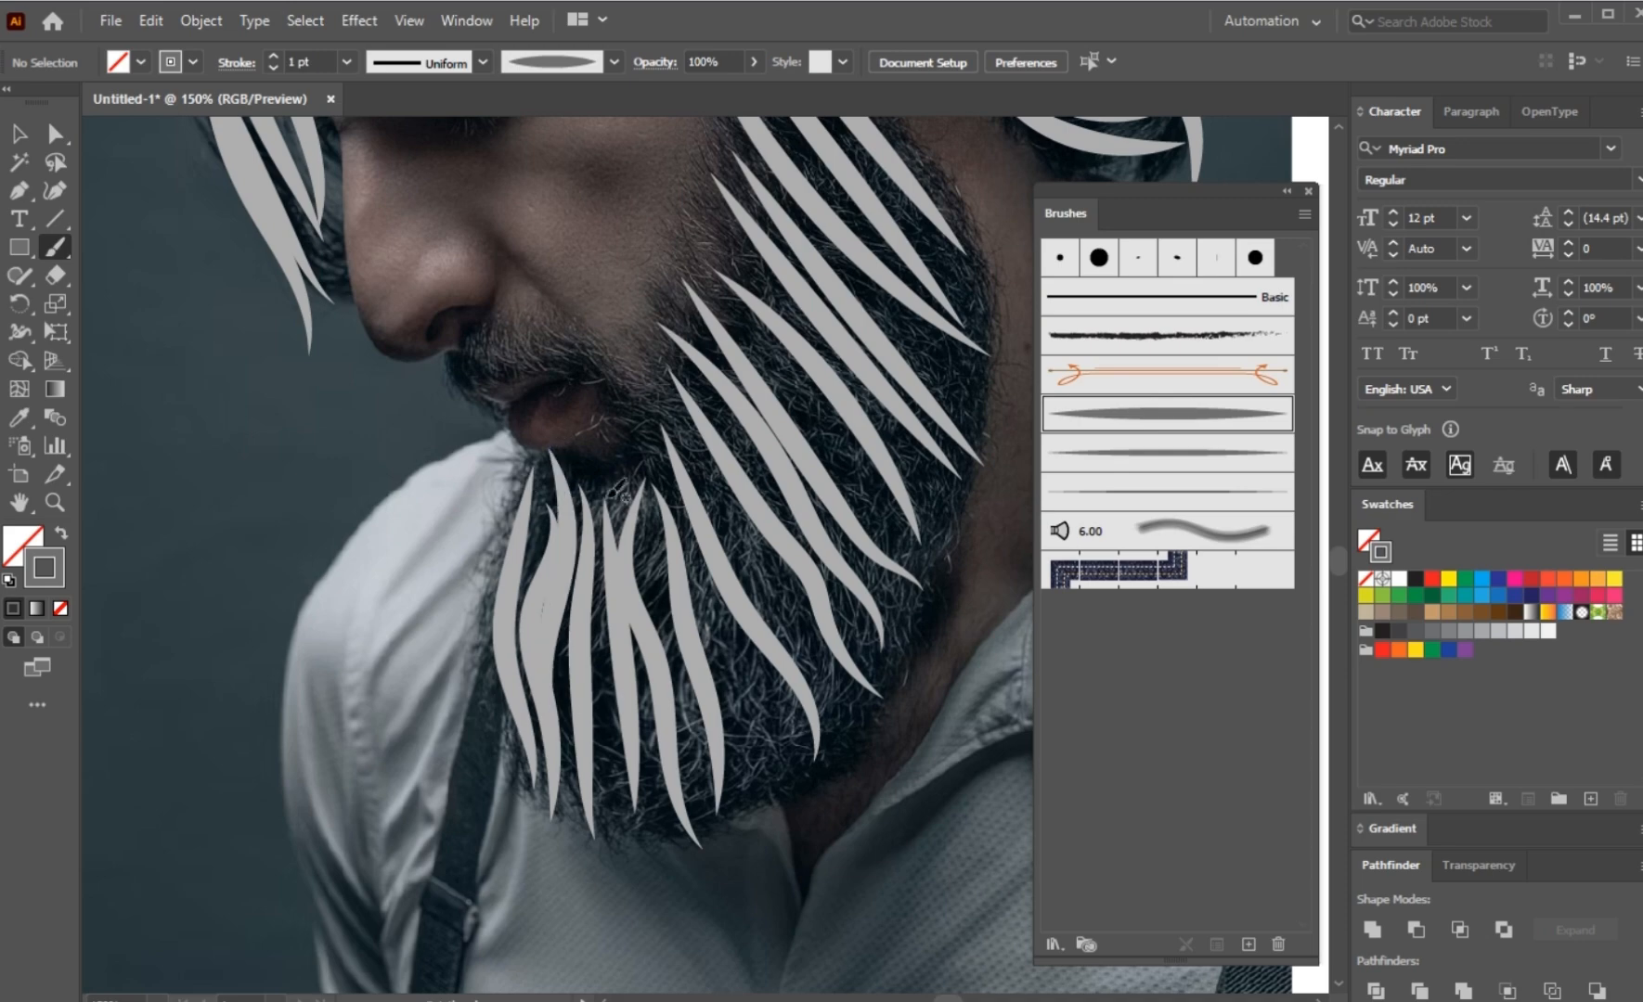
Step: Add light grey tapered strokes in the remaining gaps in the middle of the beard below the mouth corner and cheek
mouse_move(623, 446)
mouse_down()
mouse_move(602, 668)
mouse_move(732, 743)
mouse_up()
drag(631, 401, 801, 647)
drag(662, 371, 816, 623)
drag(684, 253, 891, 554)
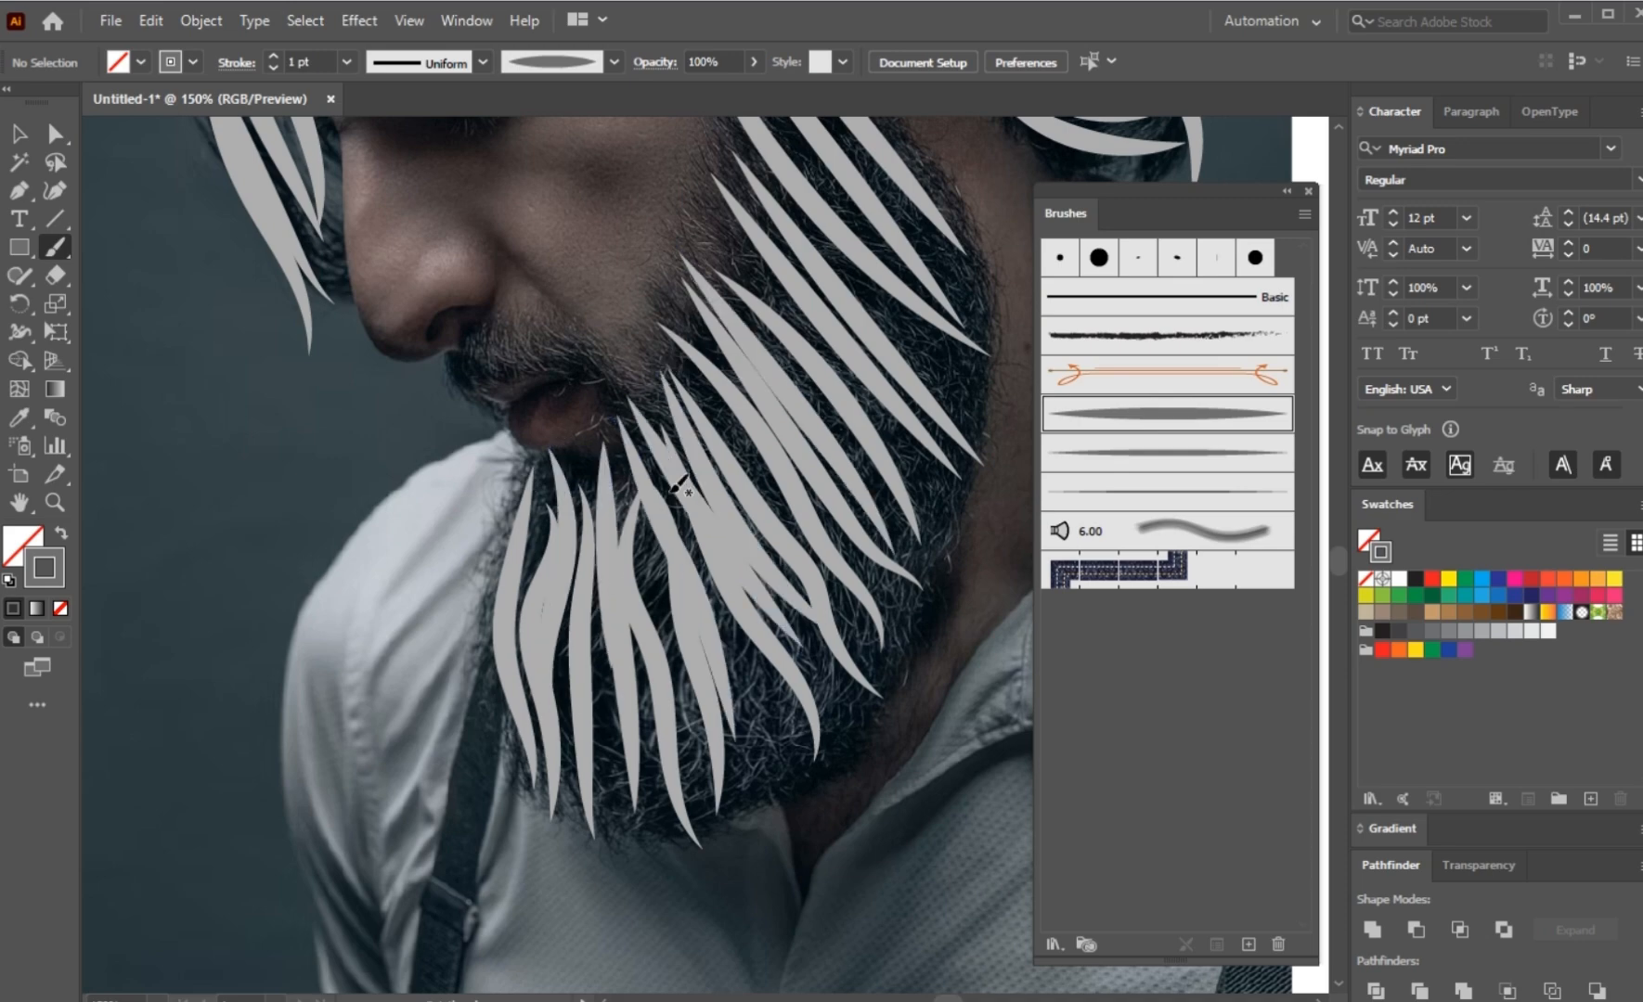
drag(983, 714, 965, 779)
Step: Select all the painted hair and beard strokes and group them
key(ctrl+minus)
key(ctrl+minus)
drag(835, 467, 783, 539)
key(v)
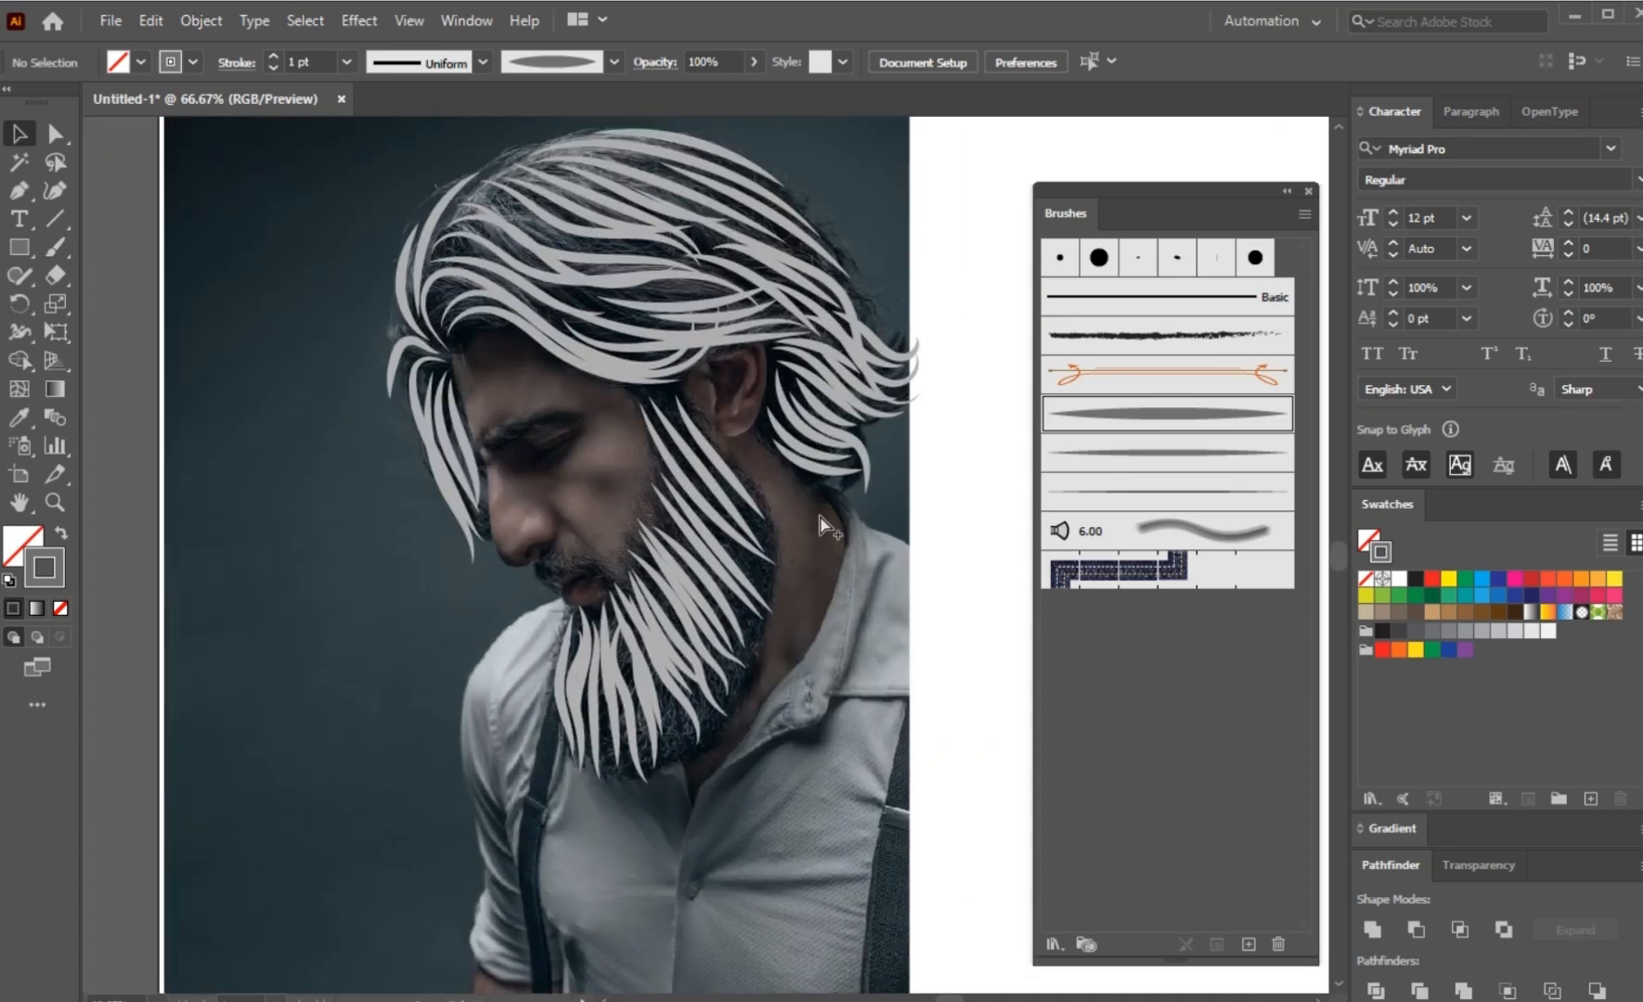
key(ctrl+minus)
mouse_move(924, 165)
mouse_down()
mouse_move(712, 558)
mouse_move(417, 752)
mouse_up()
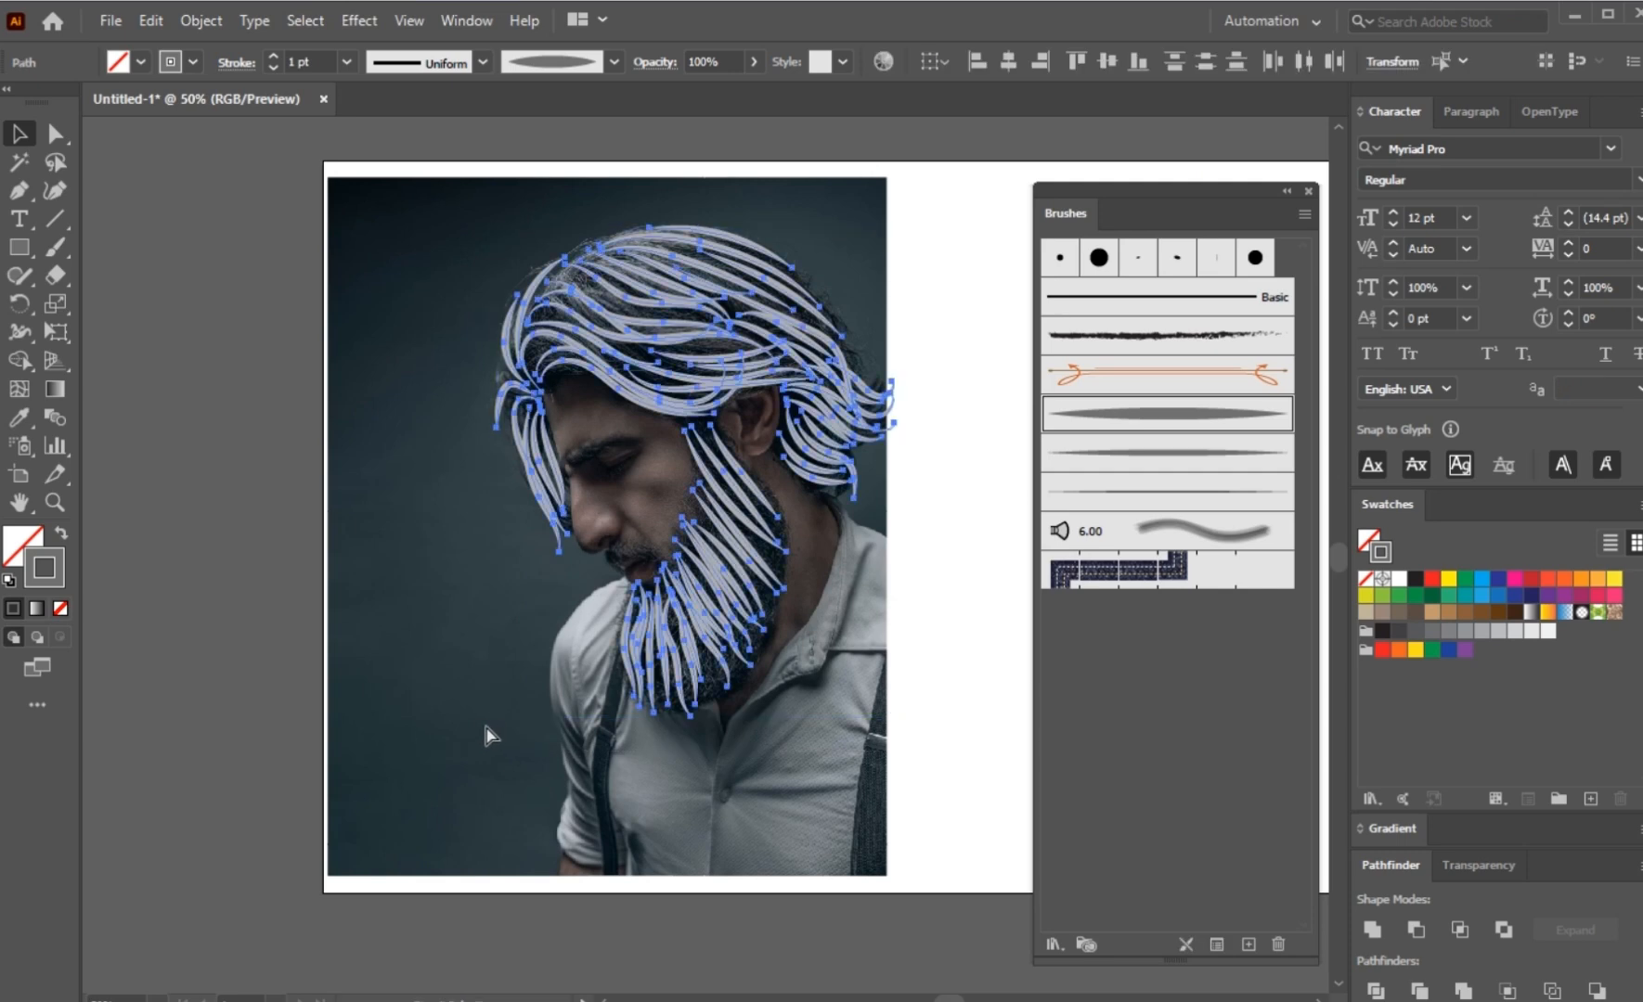
right_click(690, 568)
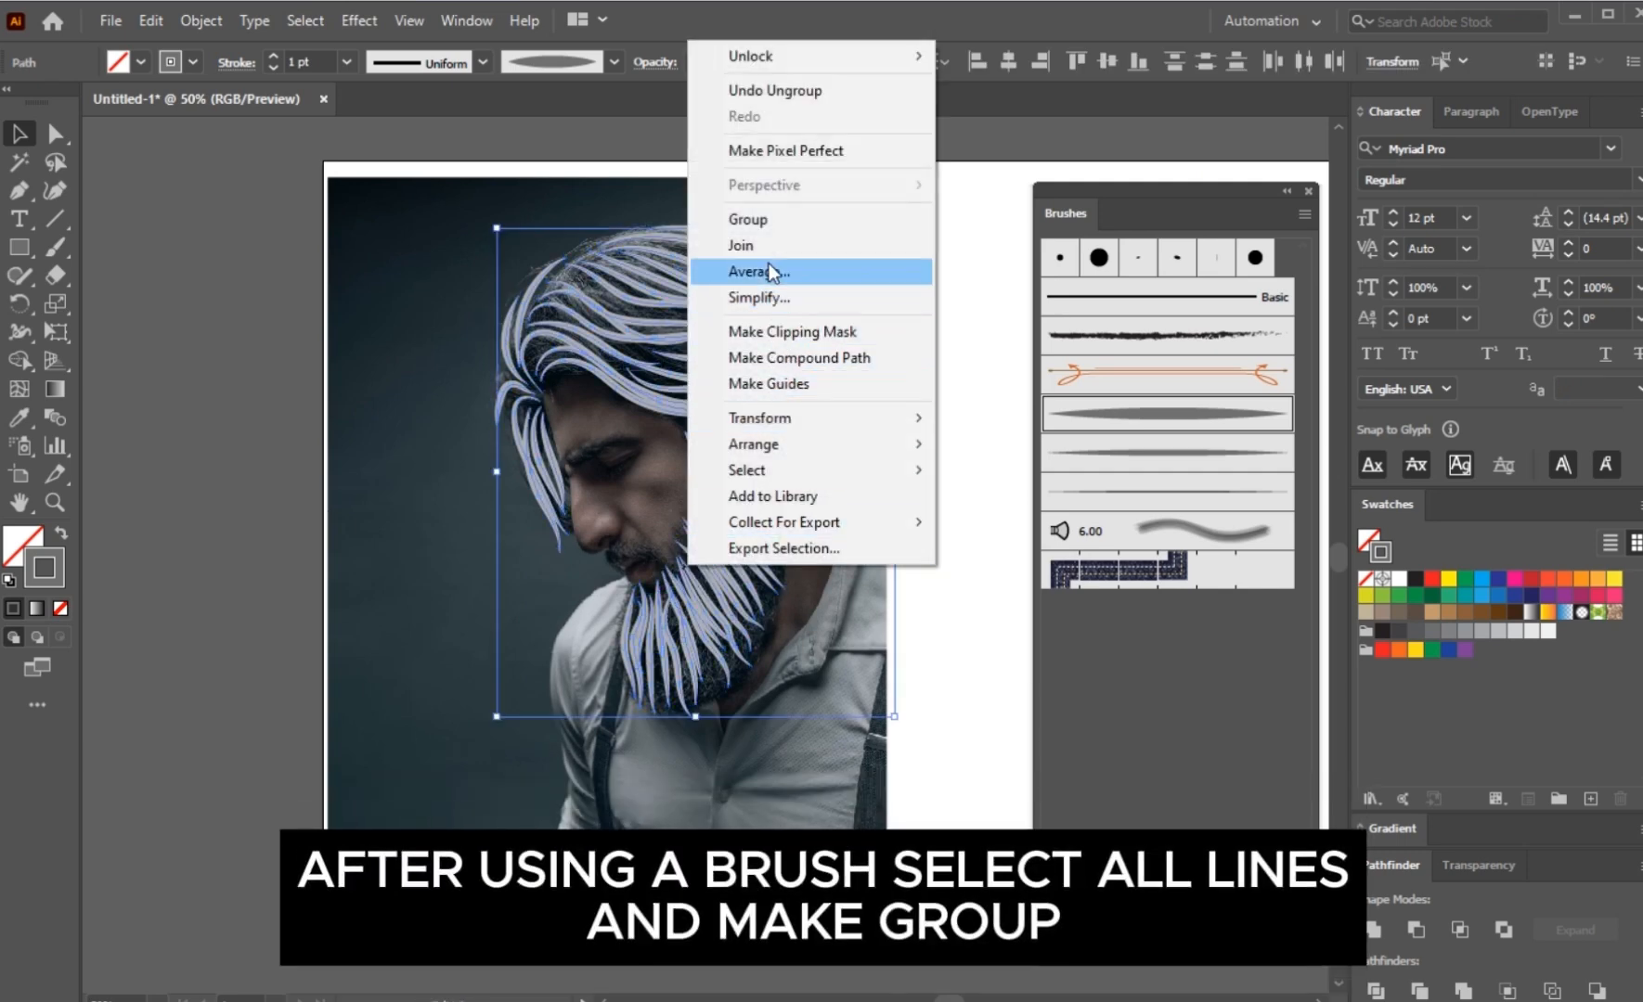
click(769, 218)
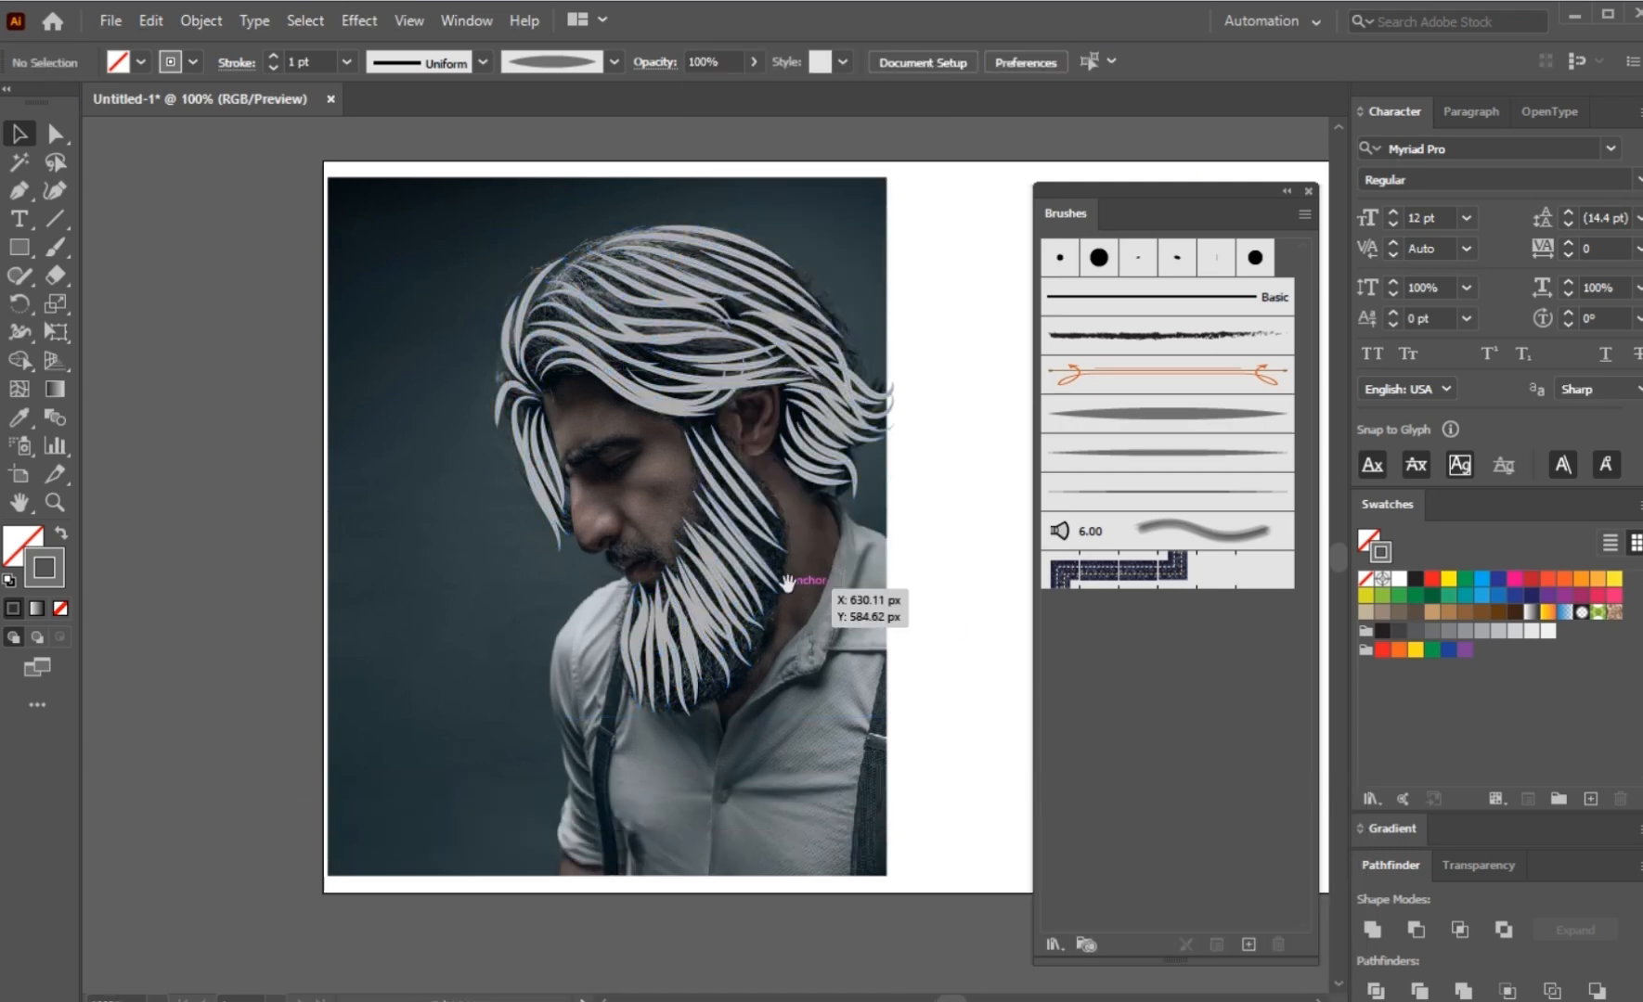
Step: Set up the Paintbrush tool with the medium tapered art brush and the dark grey stroke colour #4f4f4f
scroll(787, 582, up, 2)
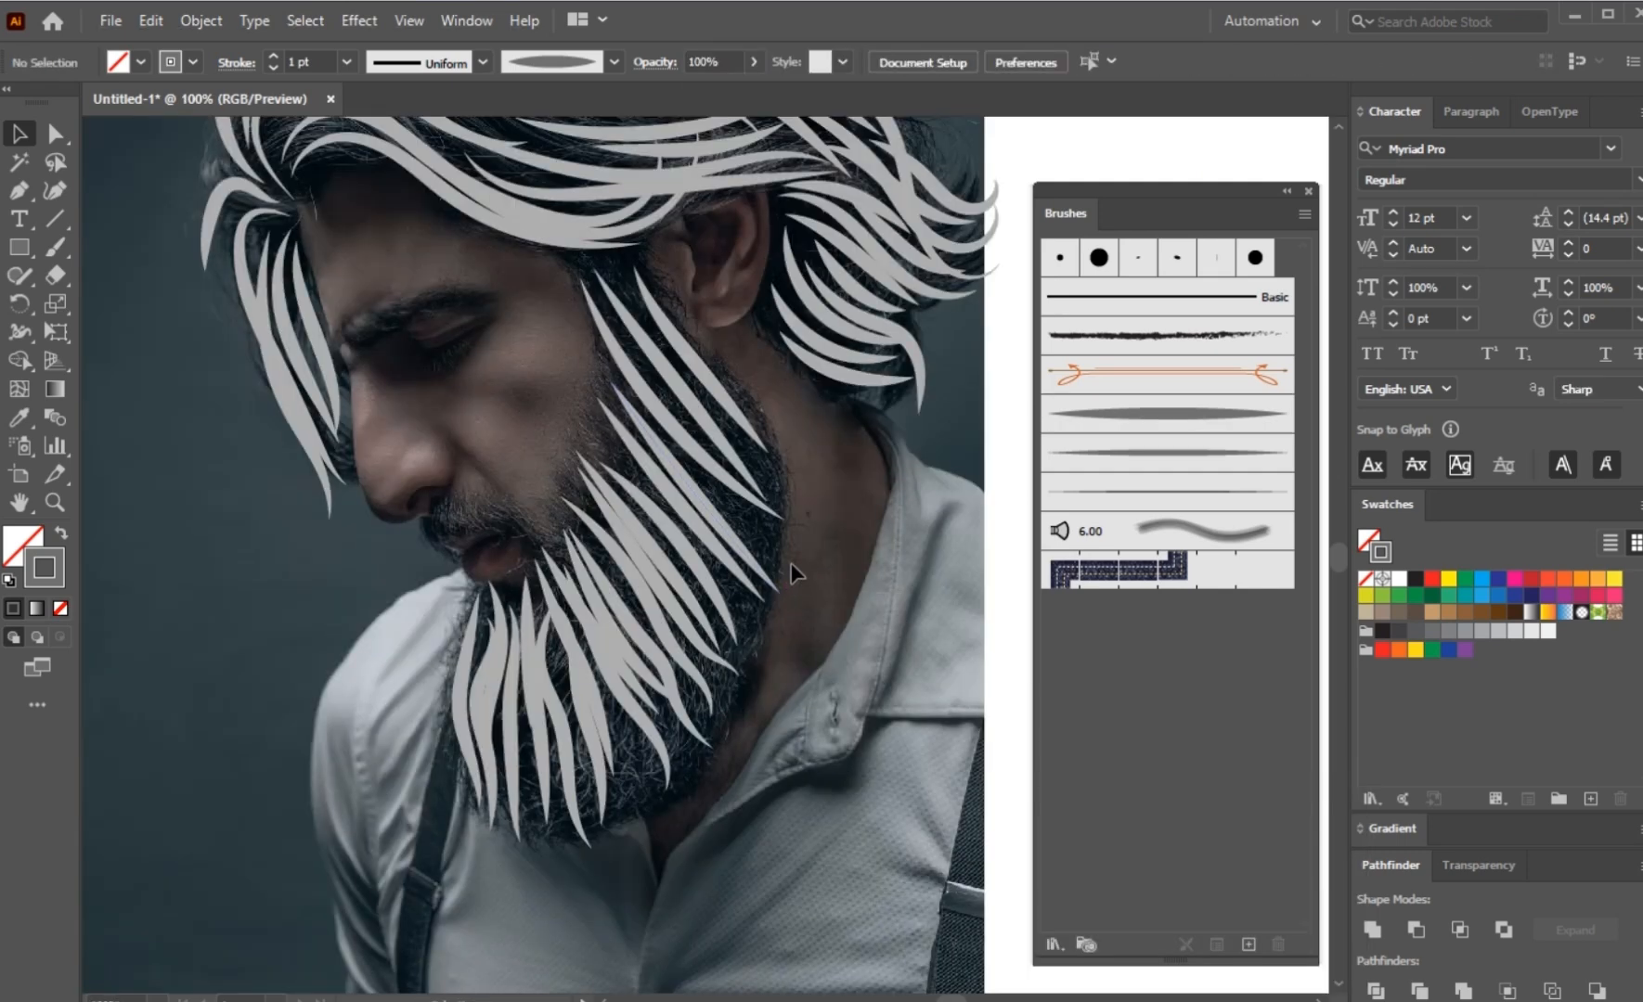
click(54, 247)
click(1177, 408)
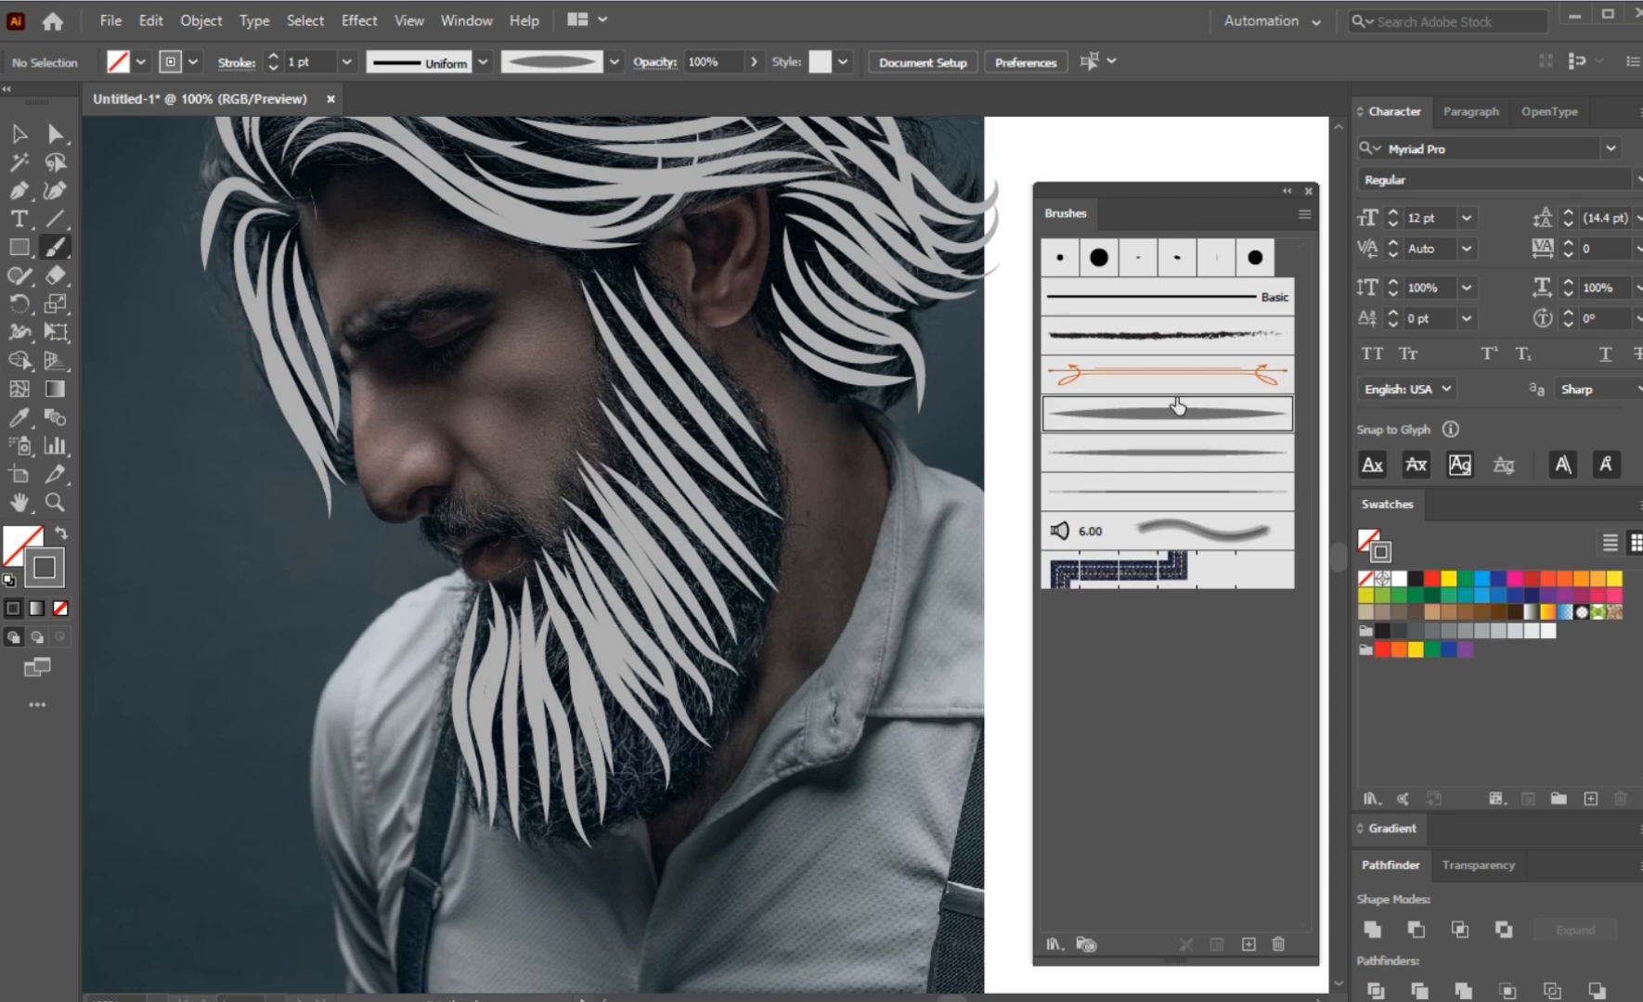
click(1172, 452)
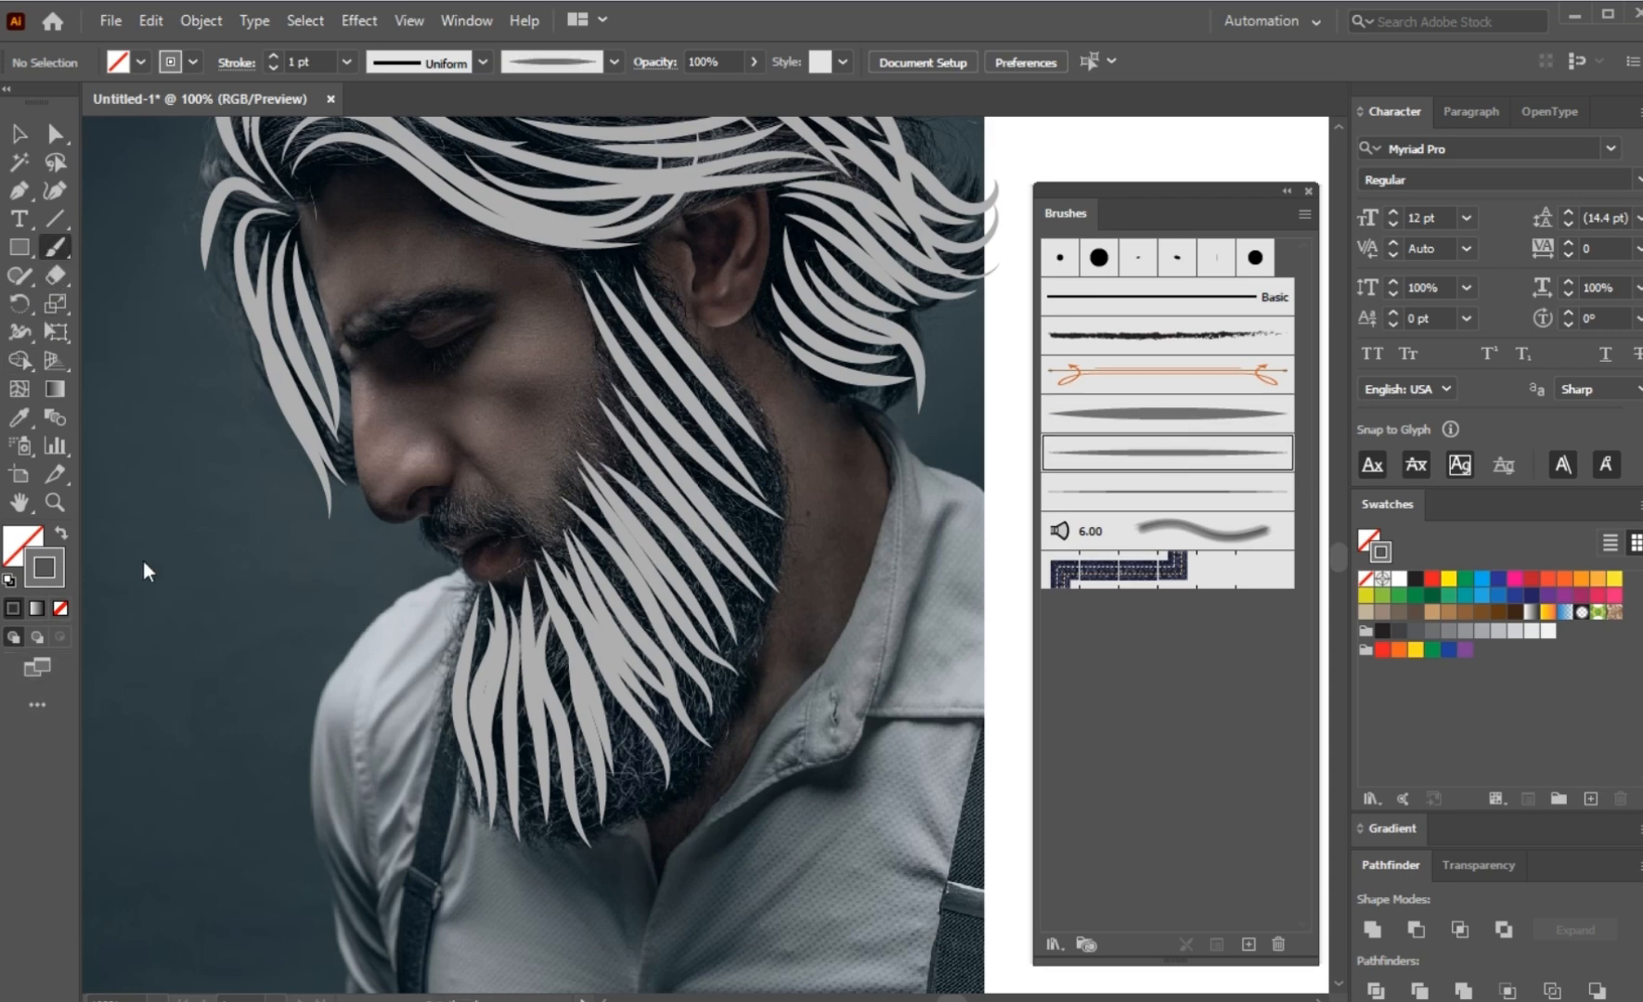
double_click(44, 567)
text(4f4f4f)
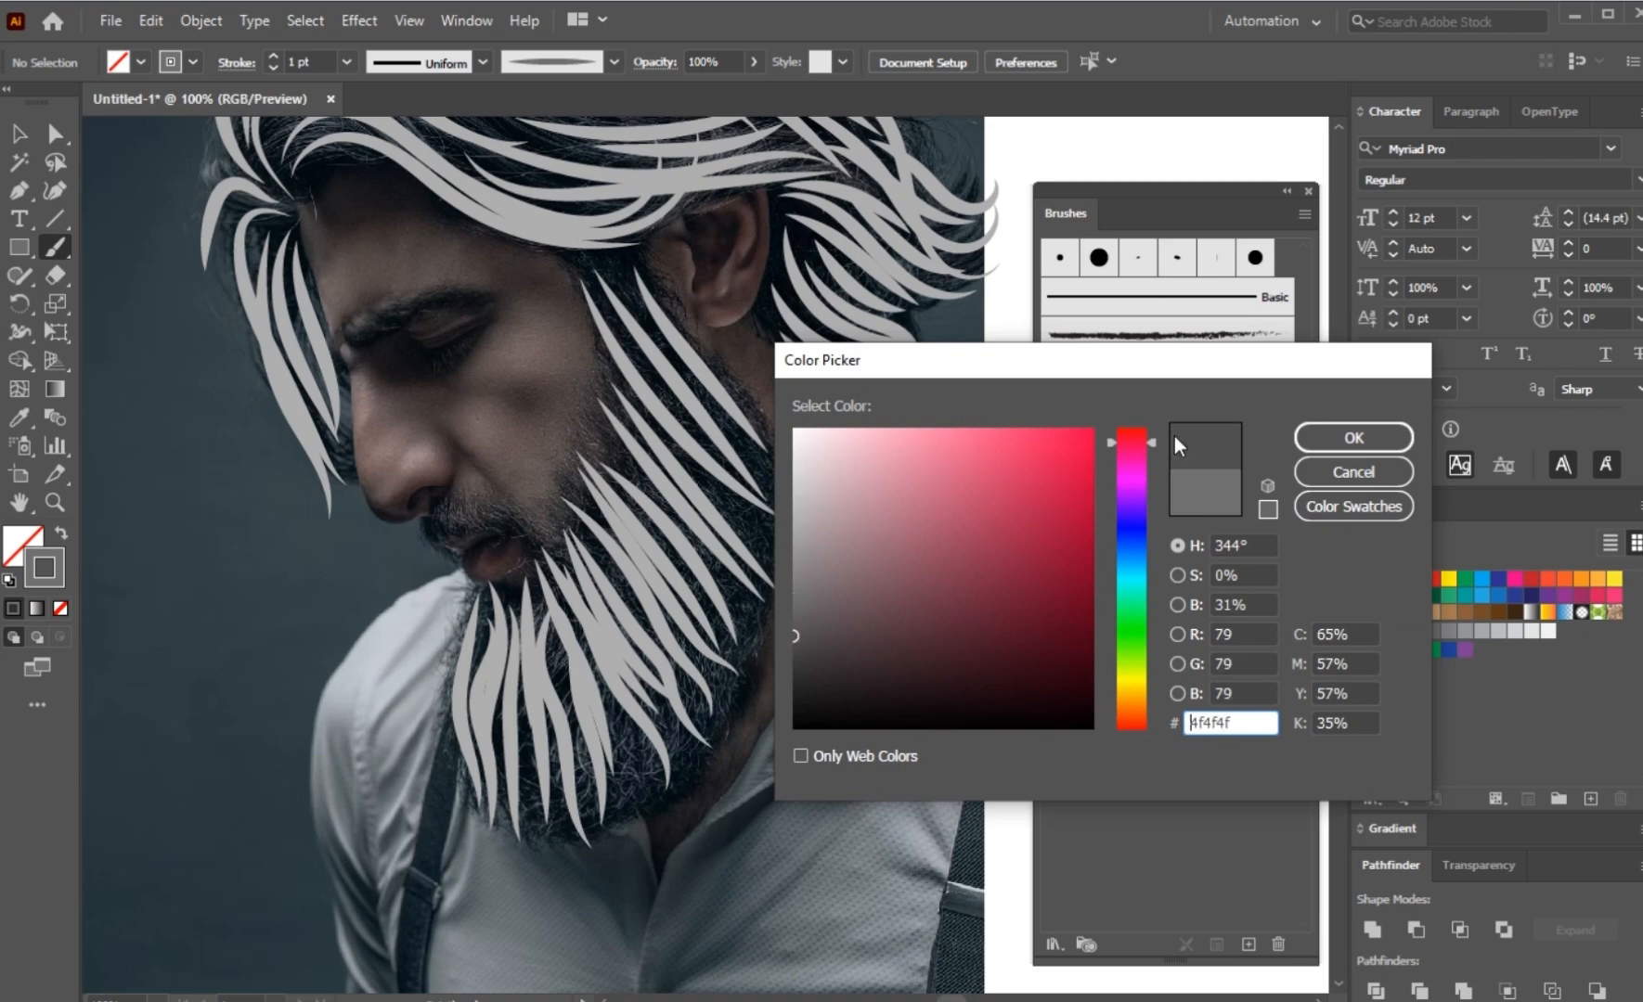
click(1313, 435)
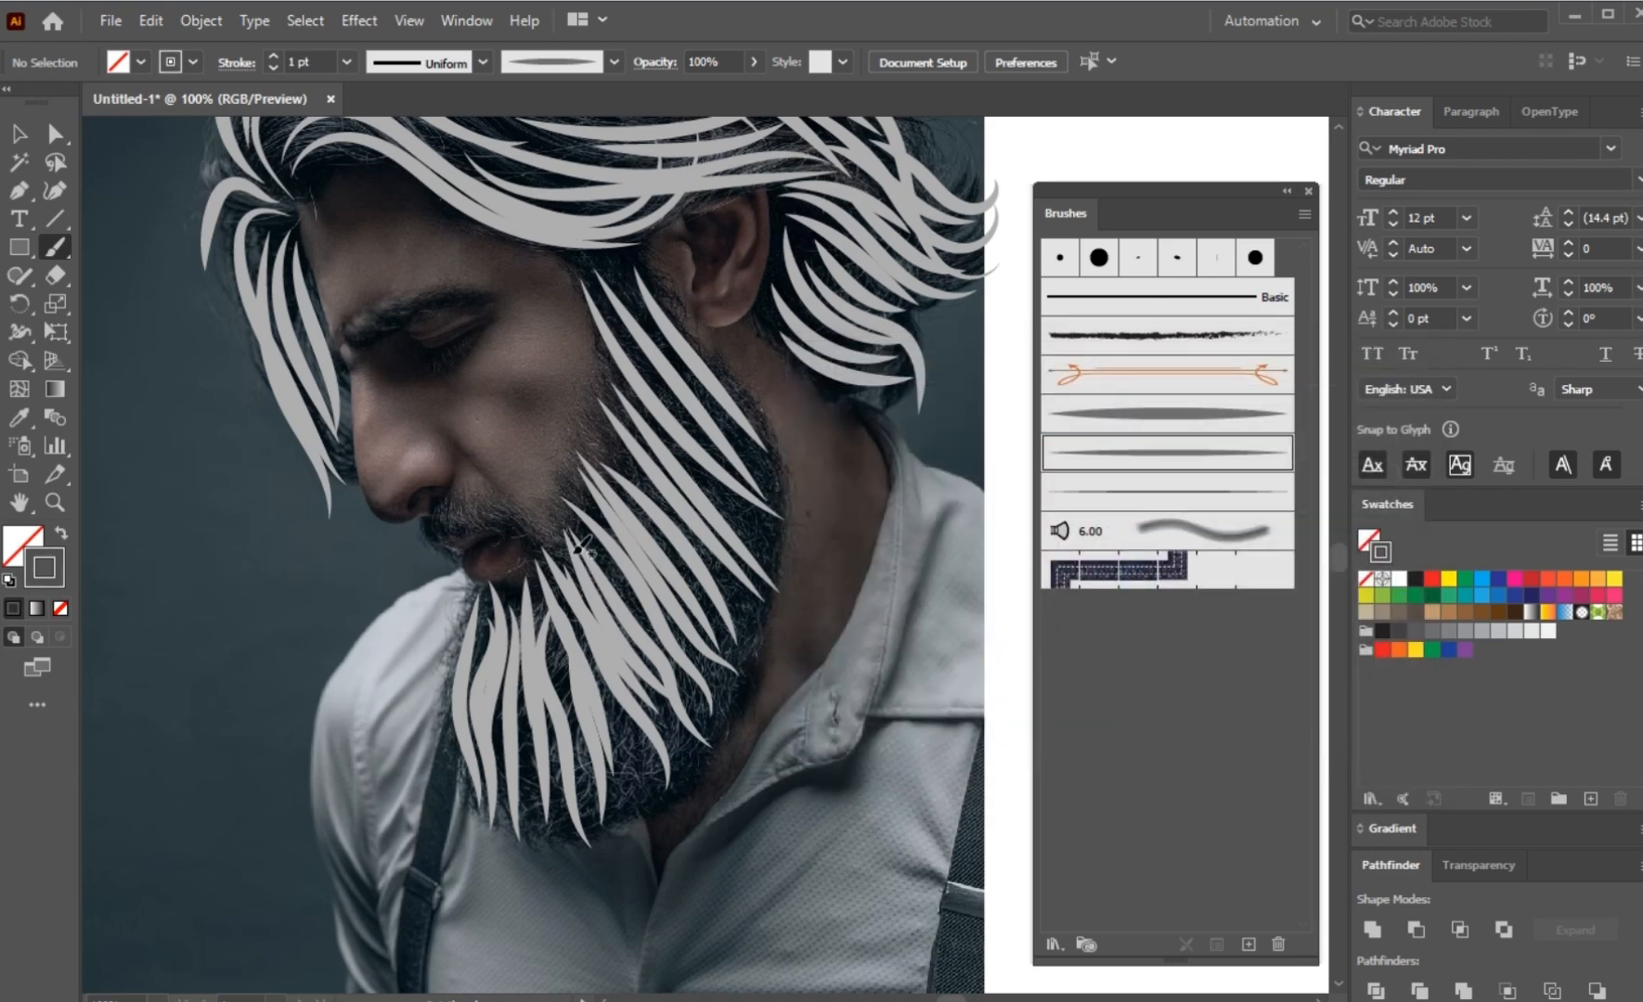
Step: Review the Paintbrush tool options for fidelity and editing of selected paths
scroll(585, 542, up, 1)
drag(587, 522, 486, 461)
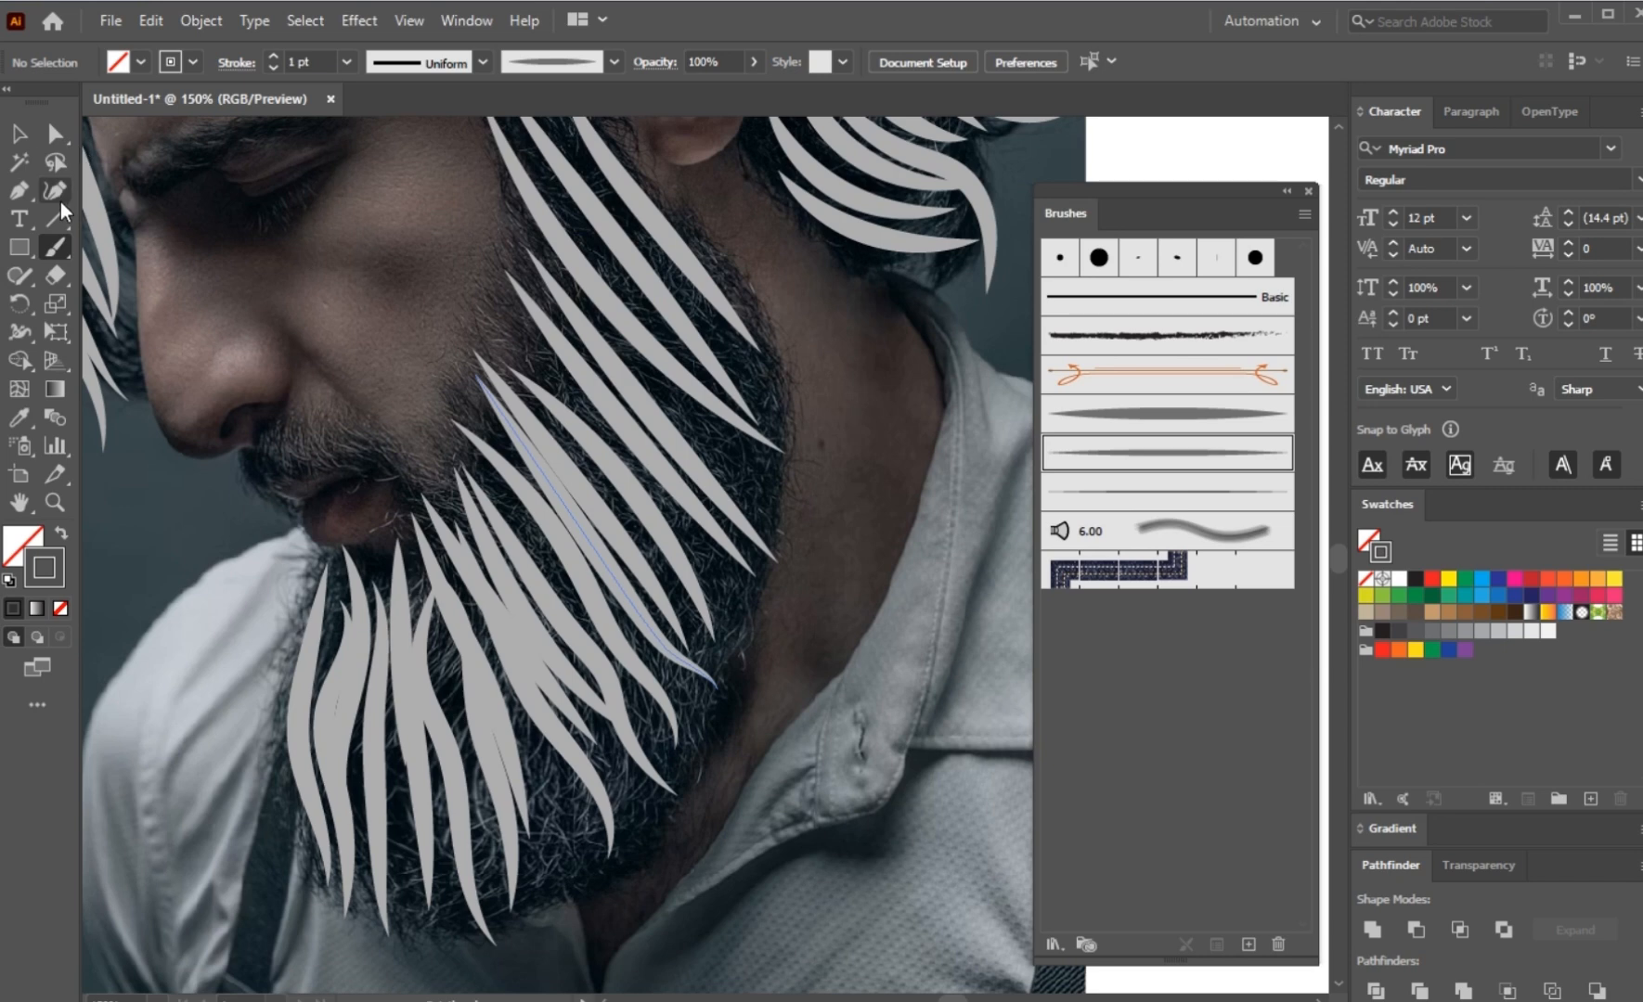
double_click(55, 253)
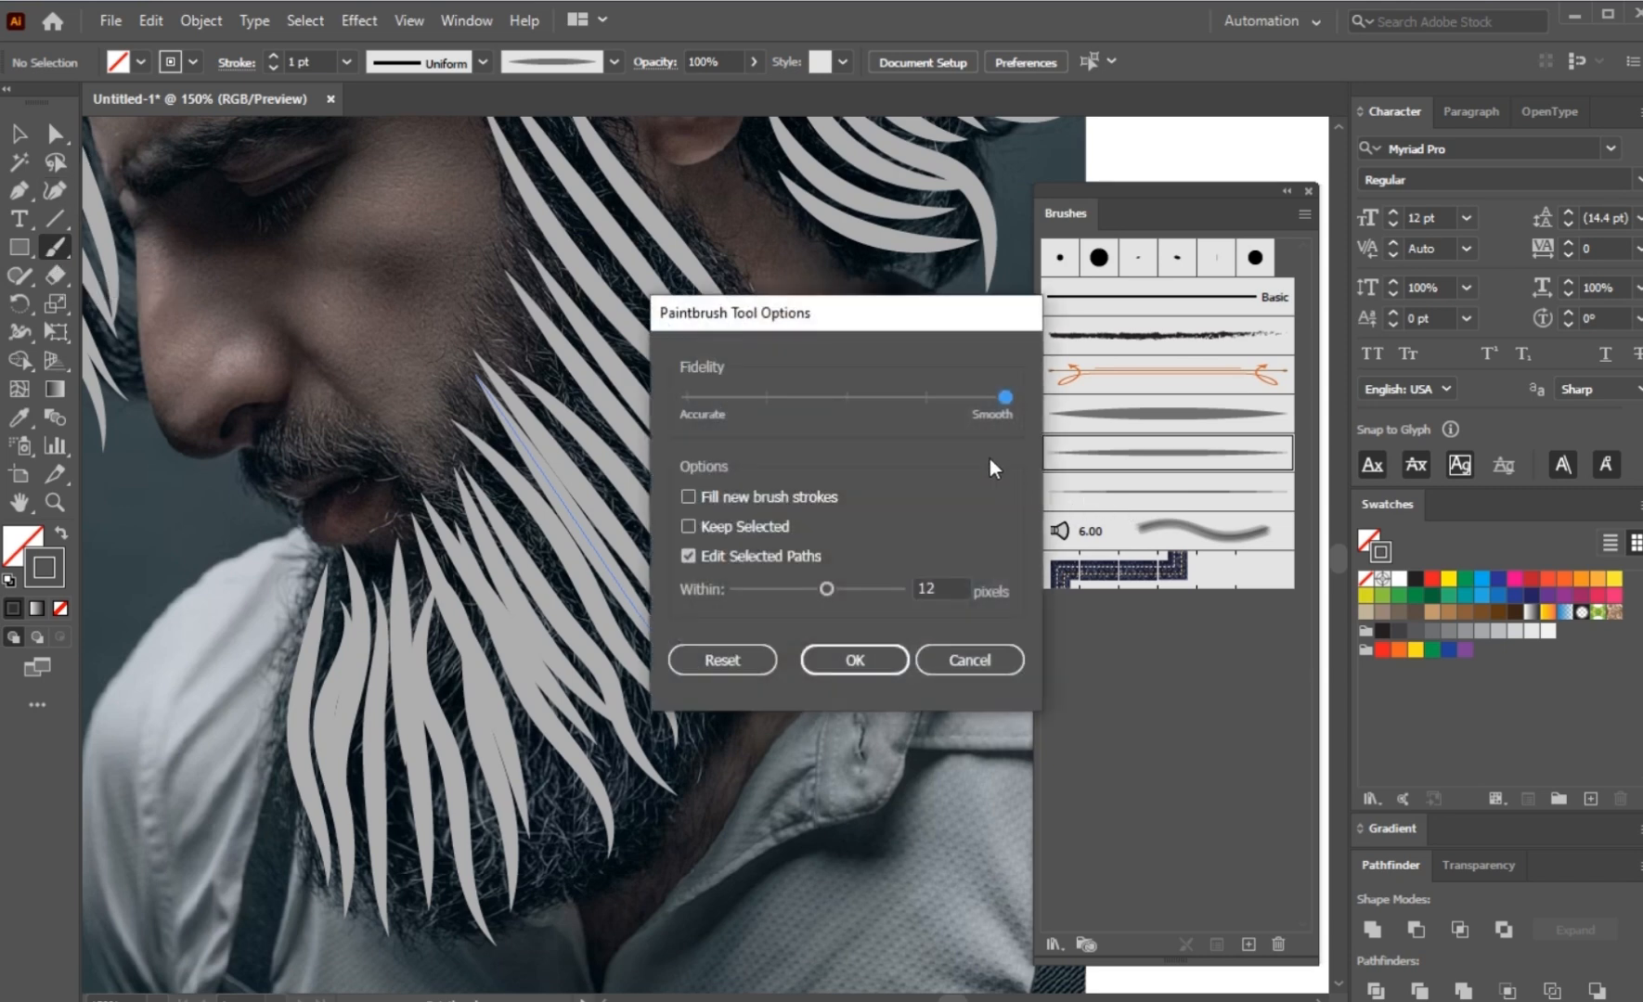
click(870, 658)
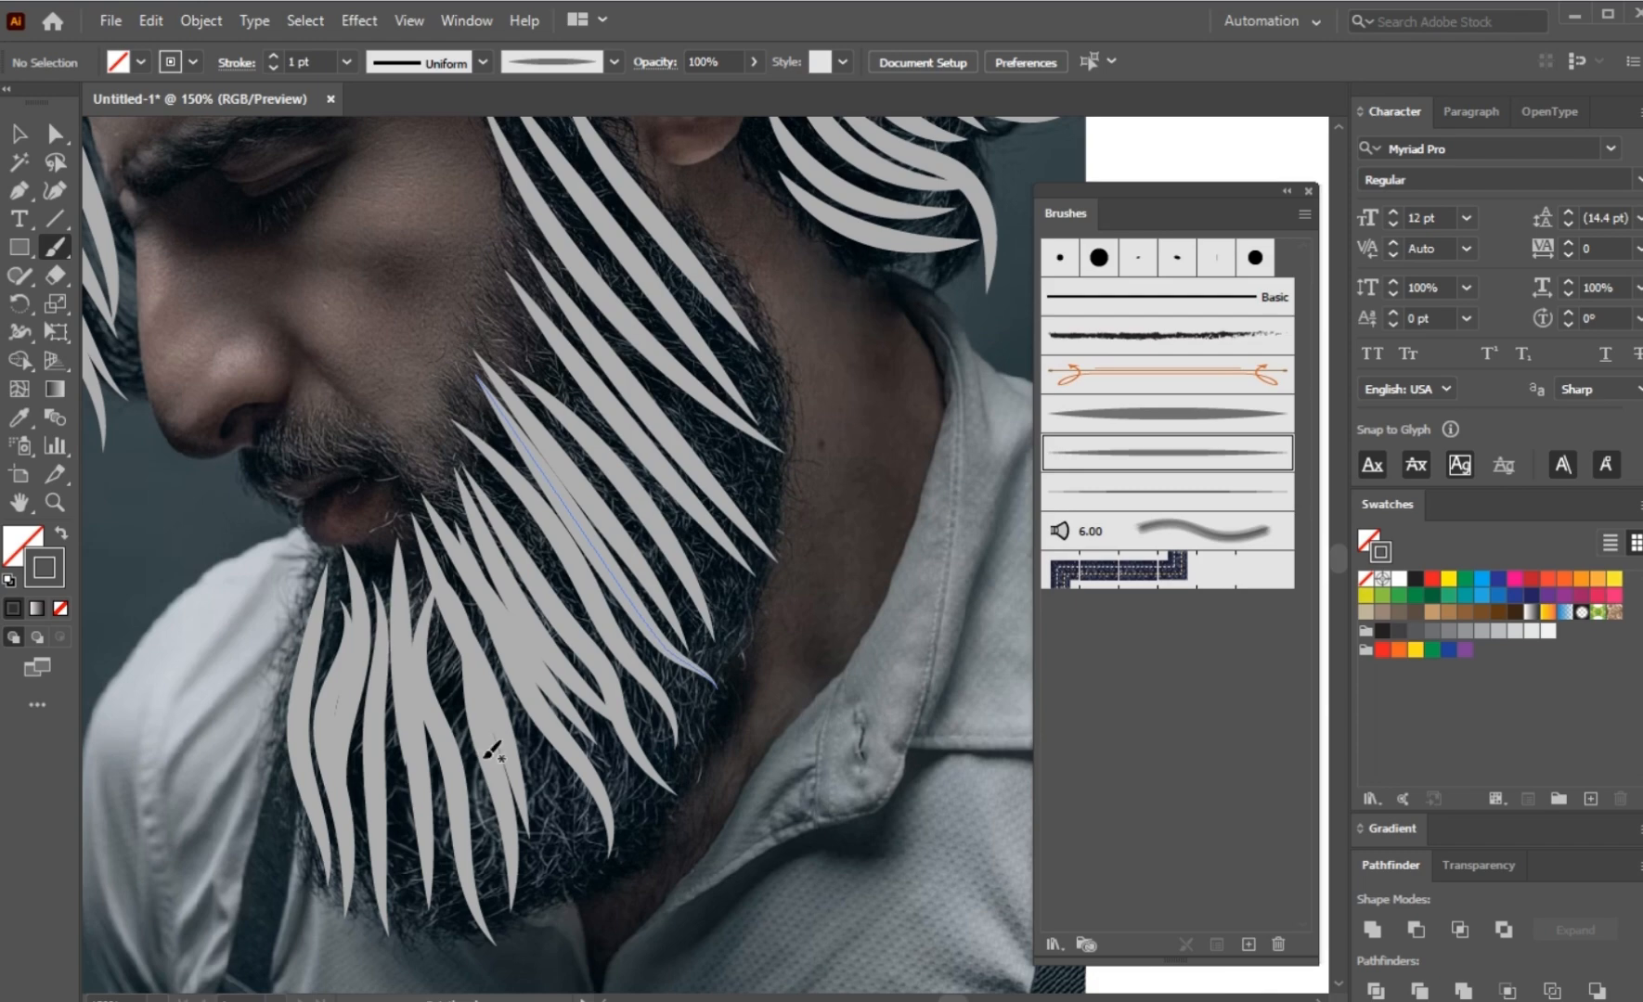
Step: Paint dark grey strokes with the medium tapered brush over and between the light strokes on the cheek and jaw beard
scroll(487, 729, down, 2)
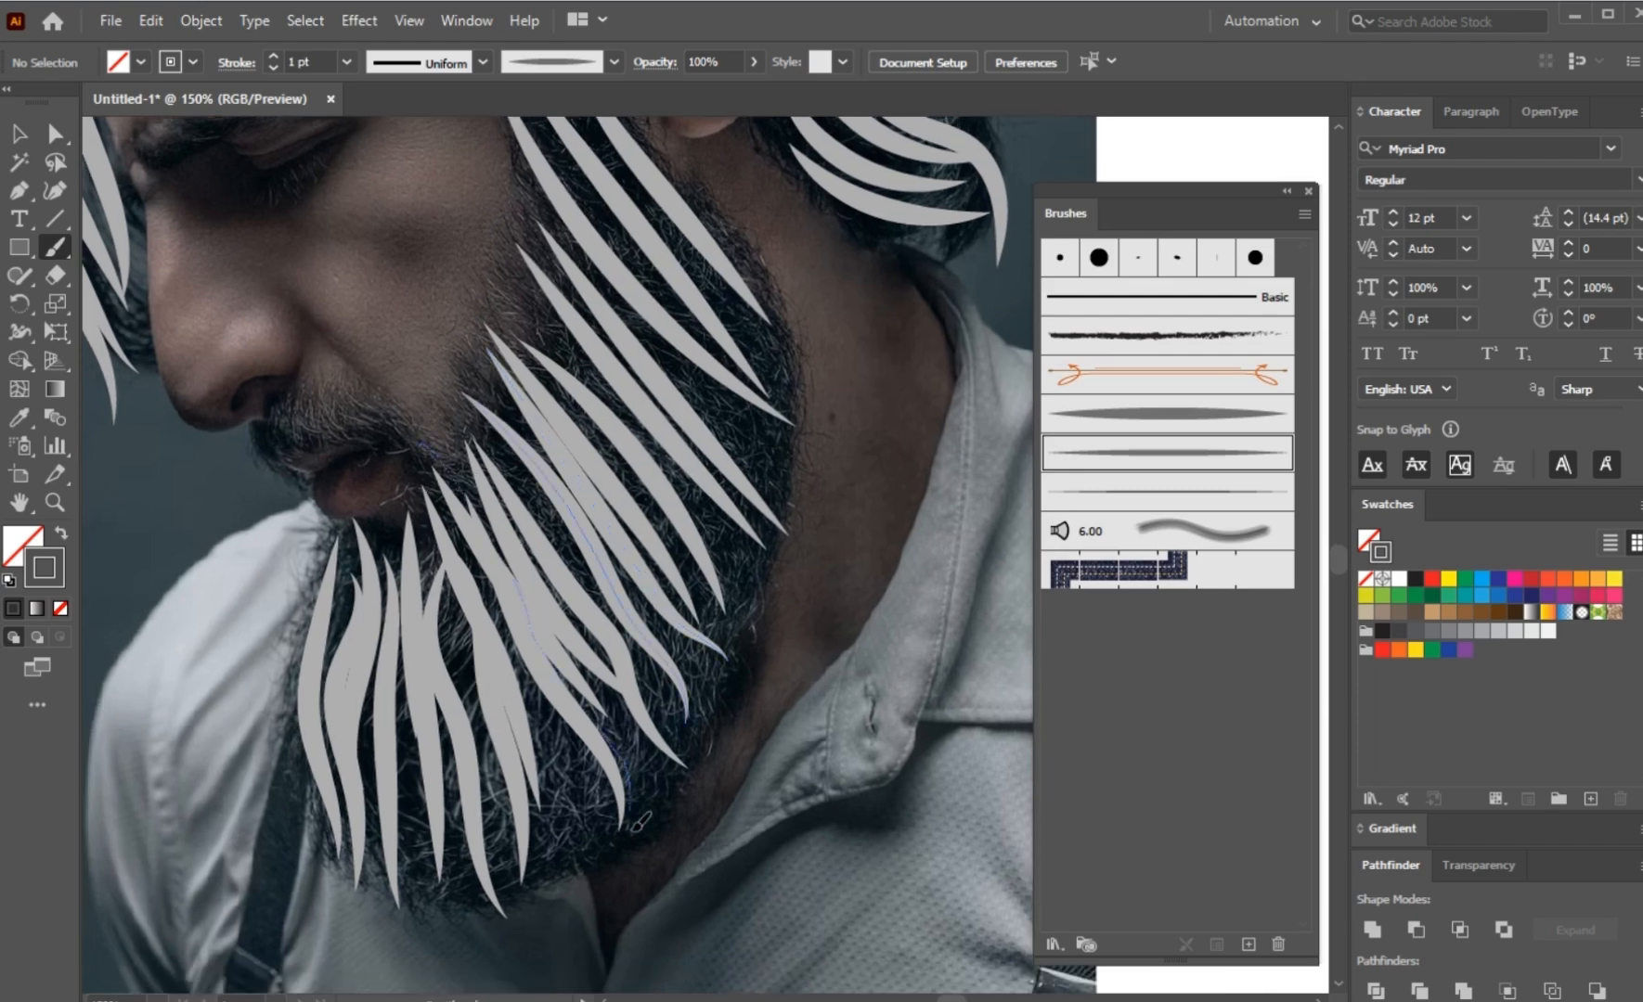
drag(633, 829, 635, 826)
scroll(554, 521, up, 1)
scroll(460, 438, up, 3)
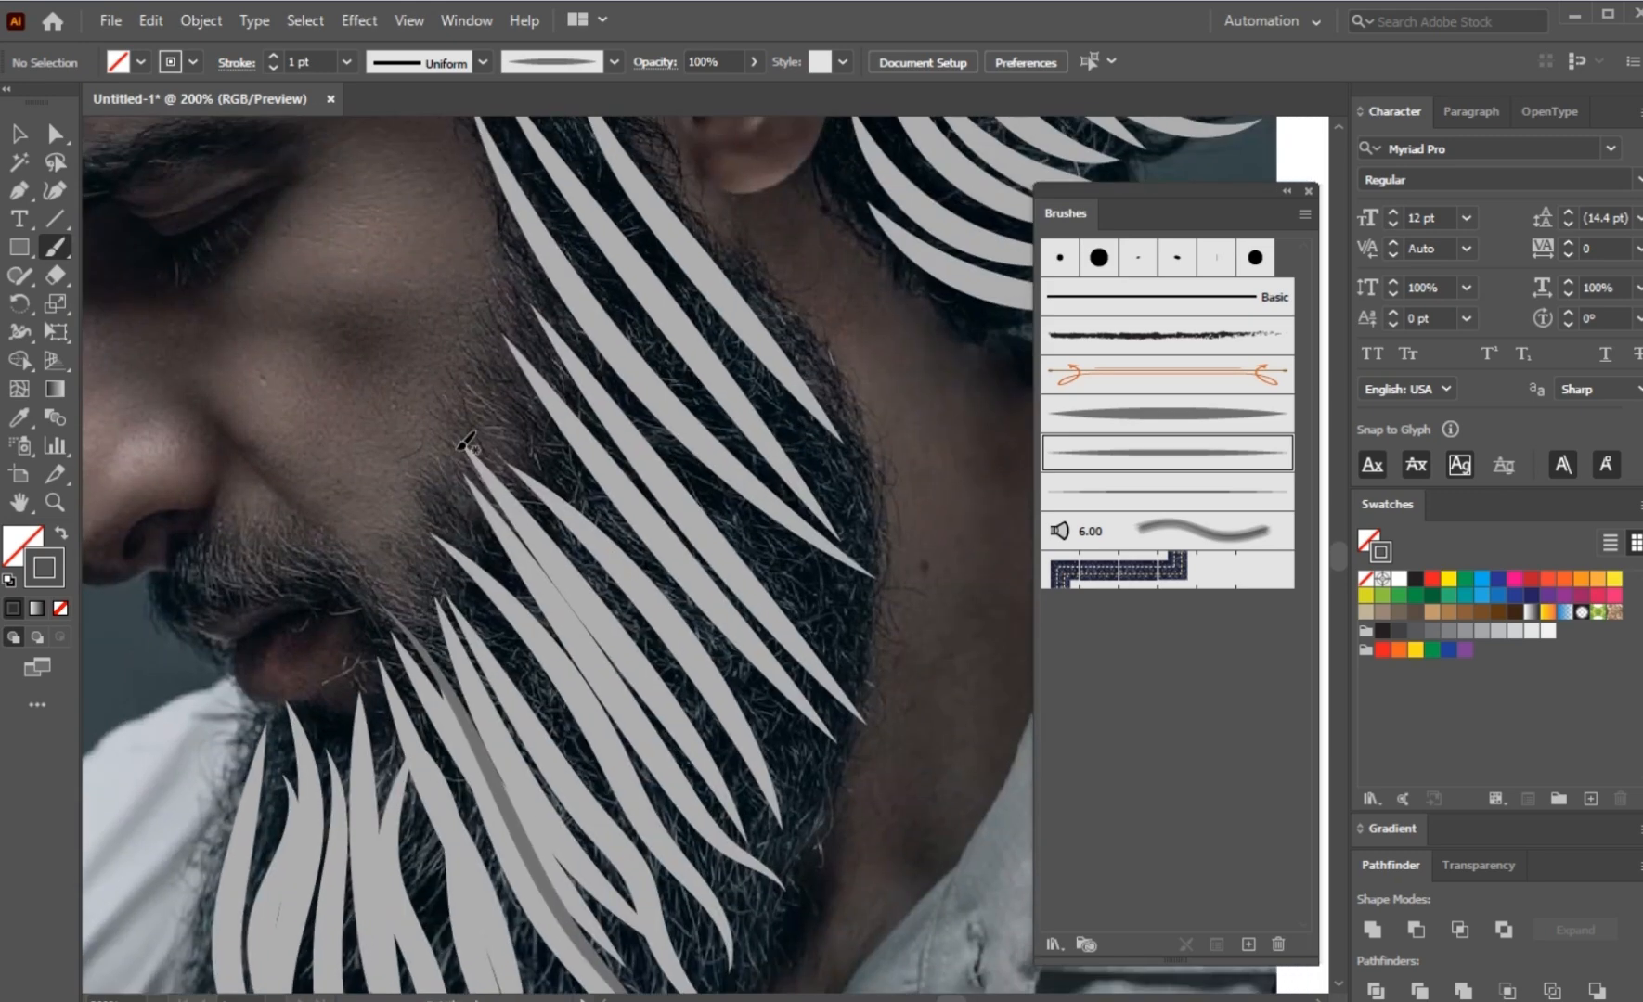
drag(478, 376, 490, 406)
drag(778, 717, 858, 816)
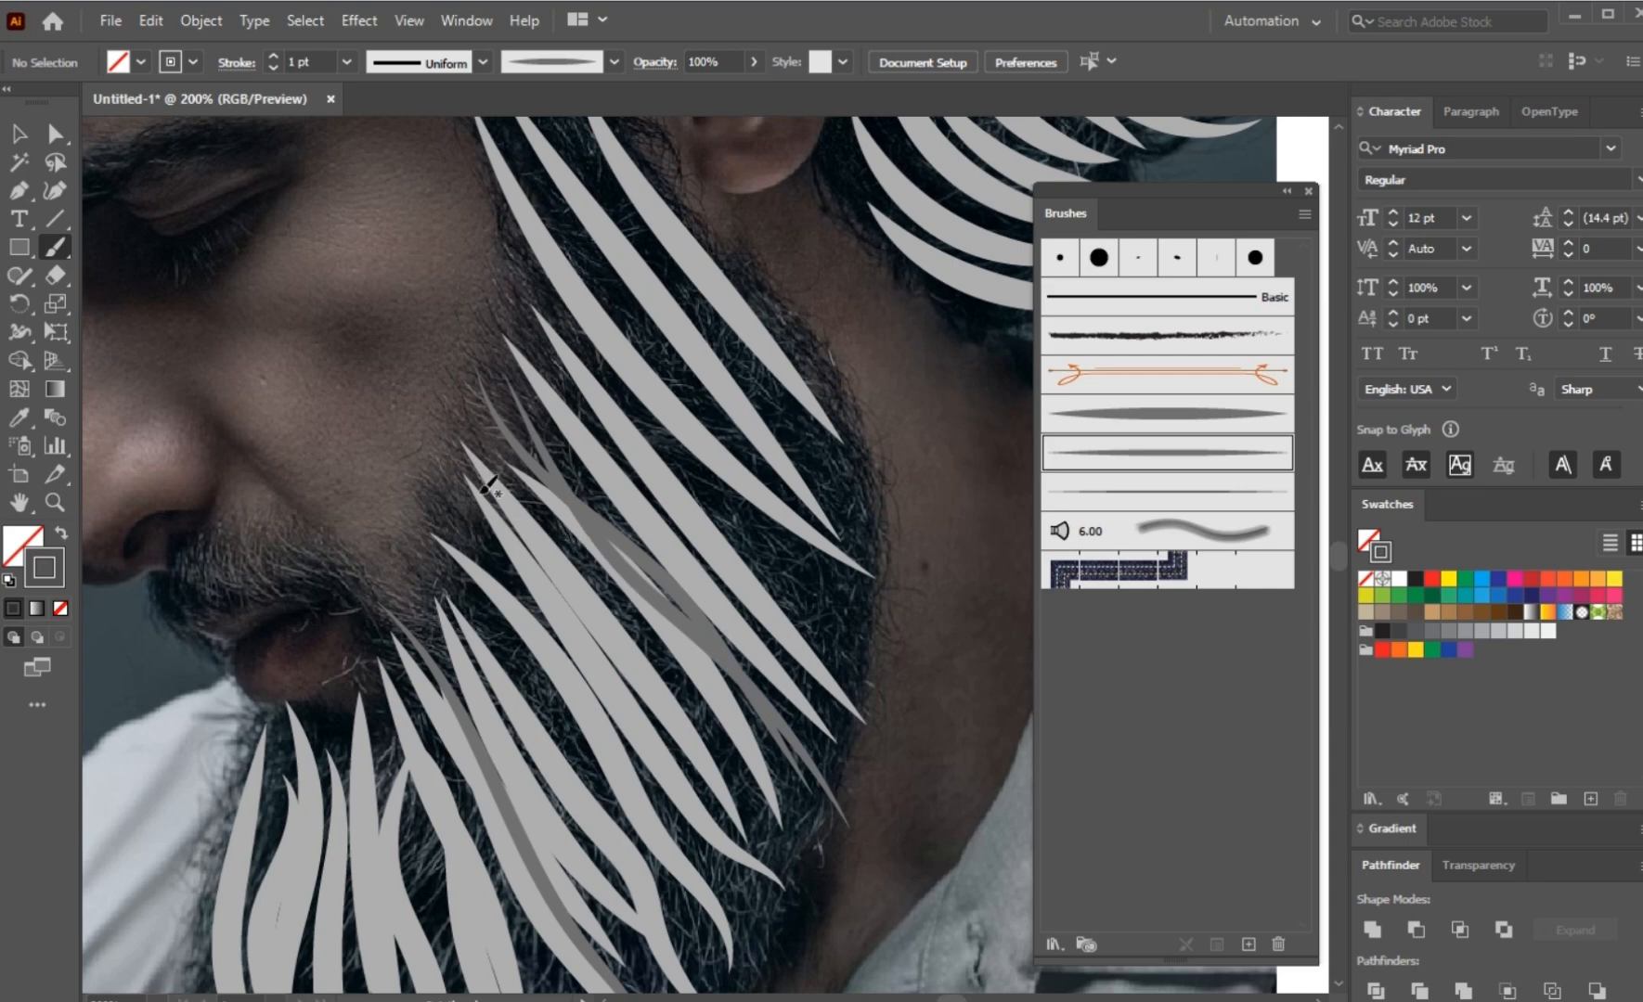
drag(777, 815, 800, 878)
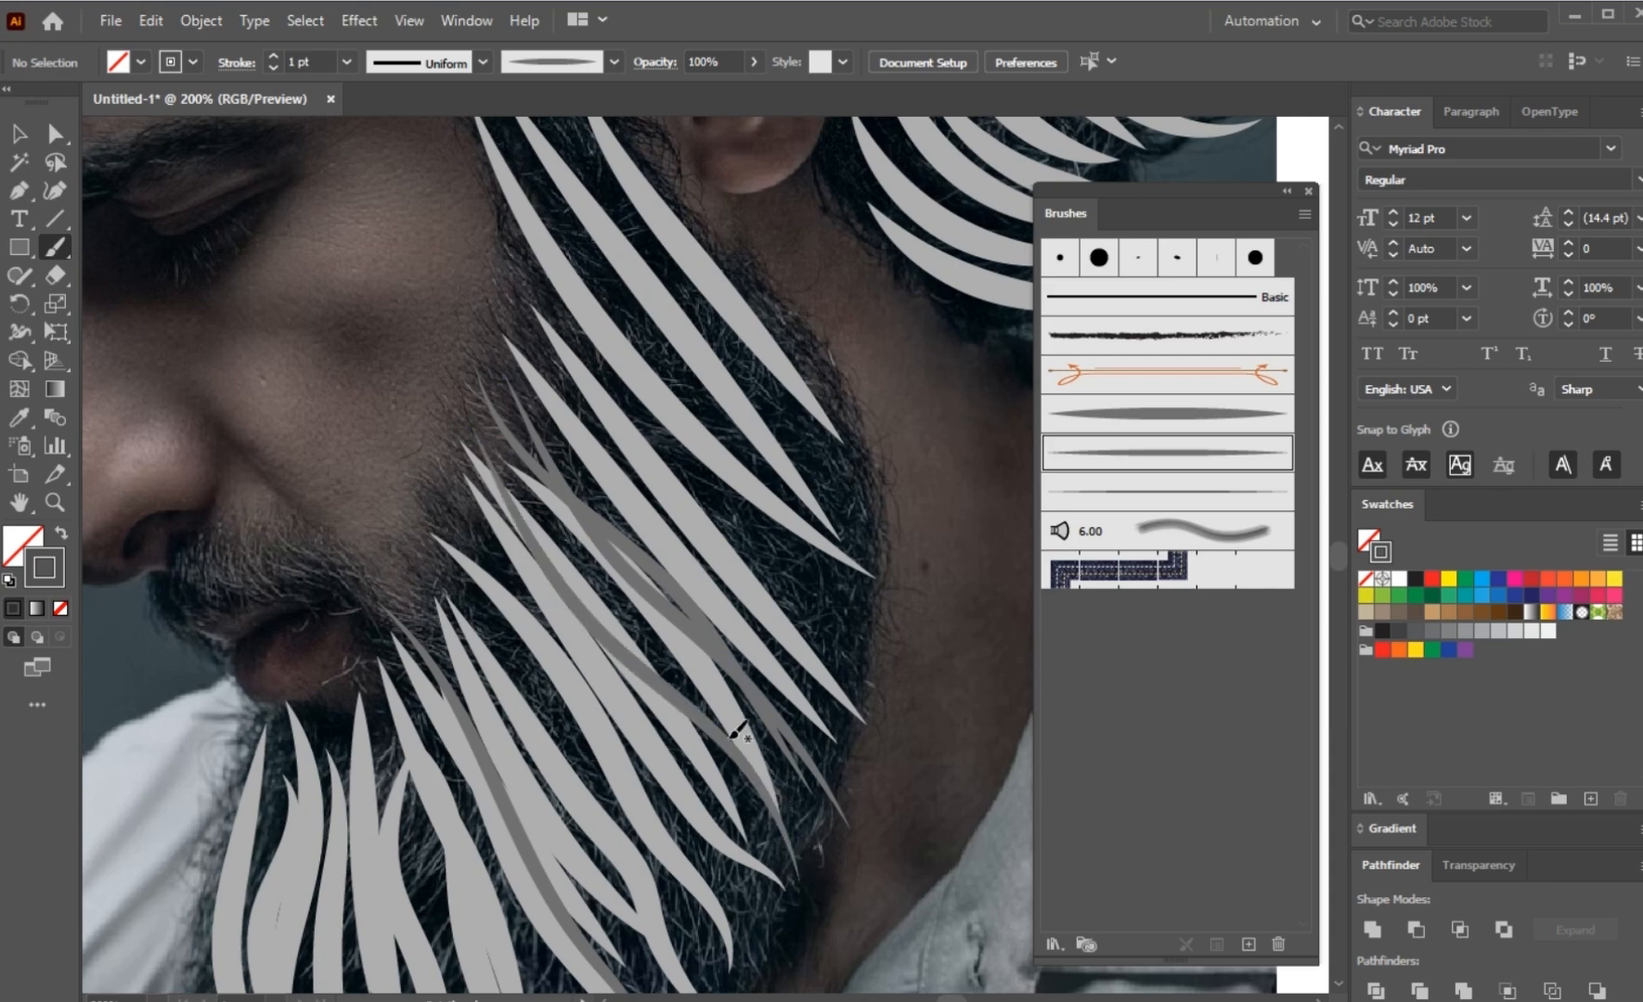
key(space)
mouse_move(606, 556)
mouse_down()
mouse_move(598, 459)
mouse_move(548, 308)
mouse_up()
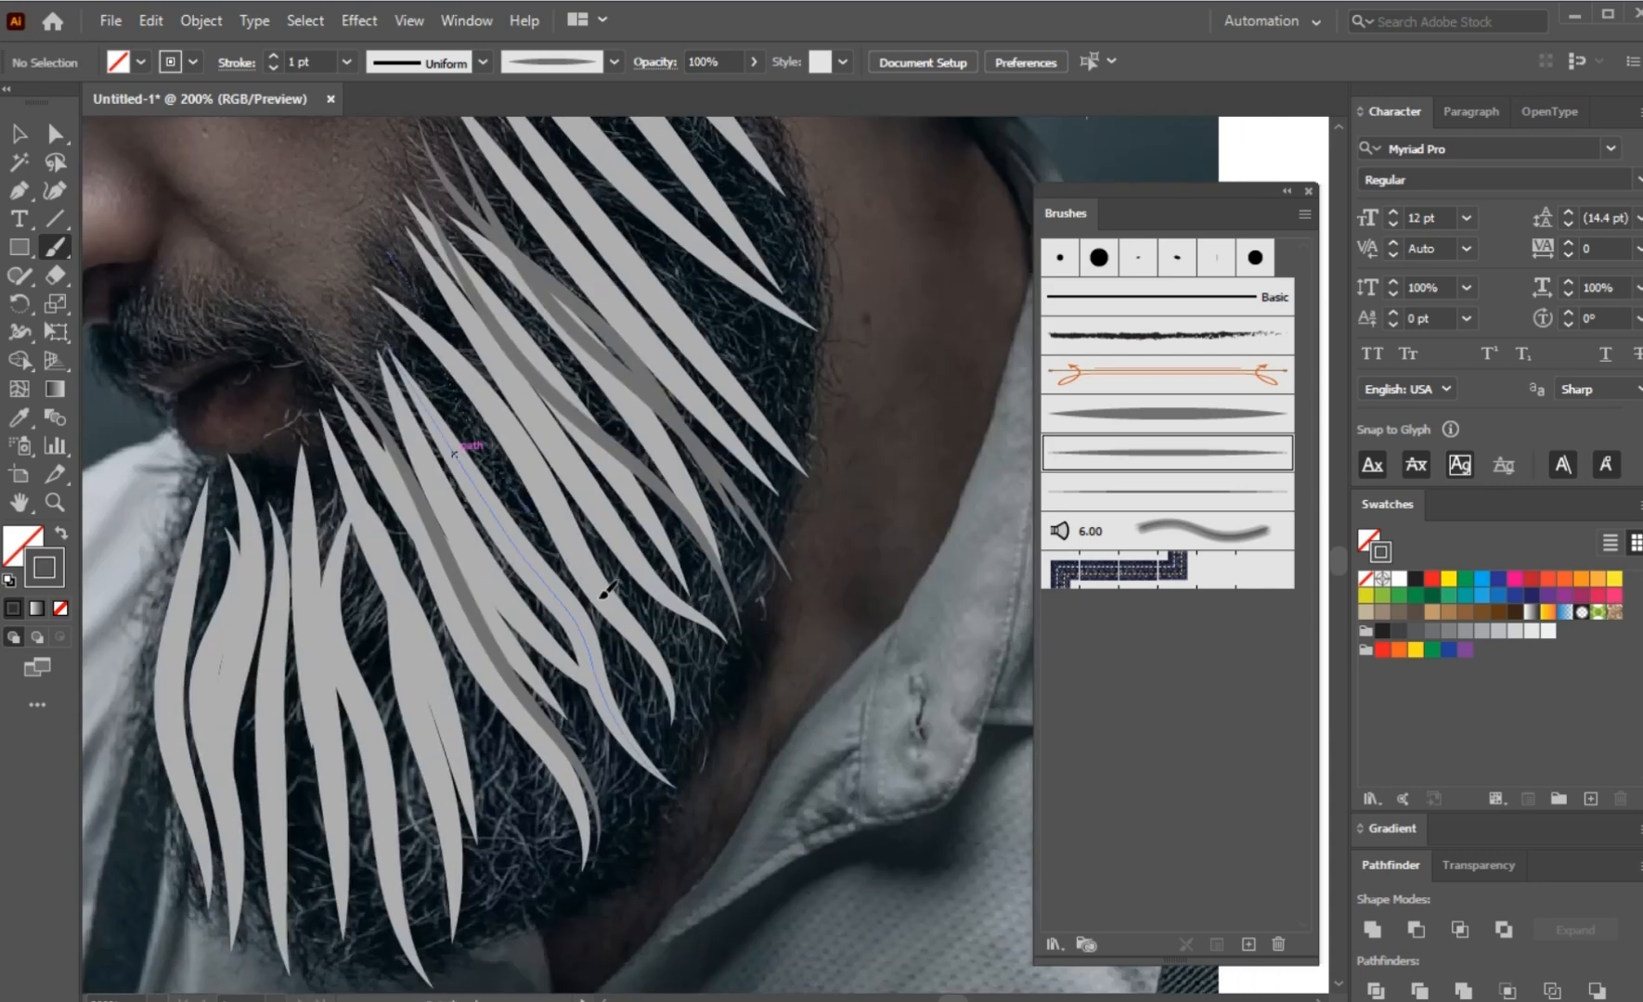
mouse_move(691, 726)
mouse_down()
mouse_move(650, 767)
mouse_move(712, 782)
mouse_up()
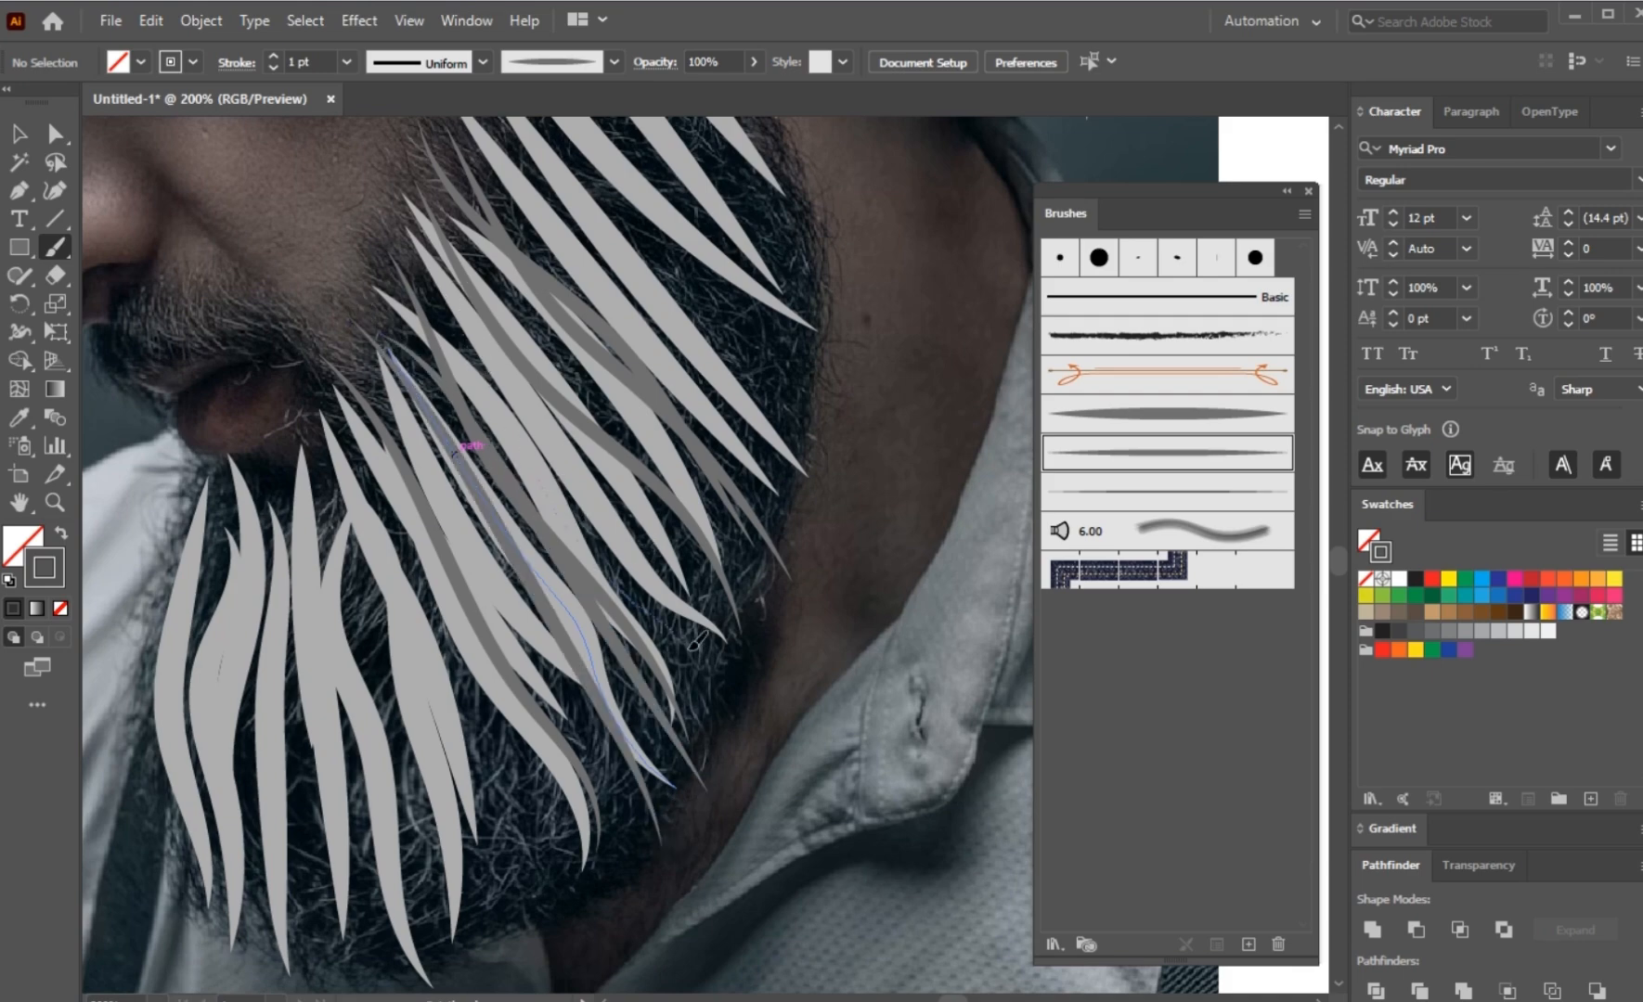
Step: Paint dark grey tapered strokes along the sideburn from below the hairline down to the back edge of the beard
scroll(652, 386, up, 5)
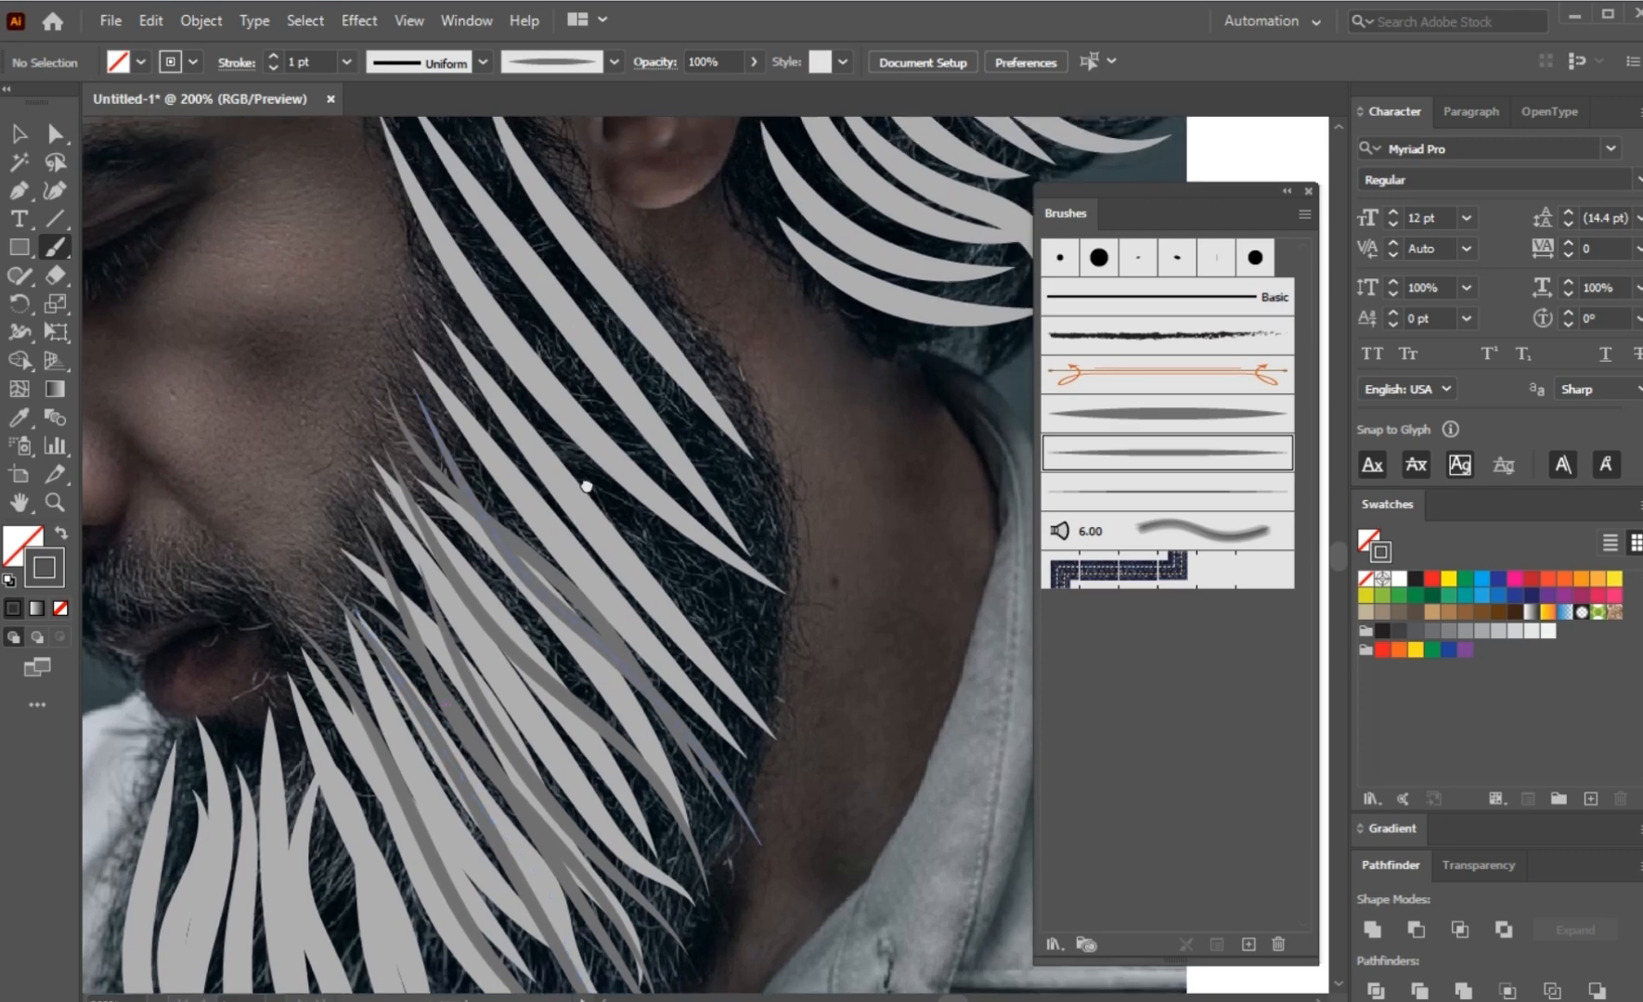
scroll(584, 483, up, 3)
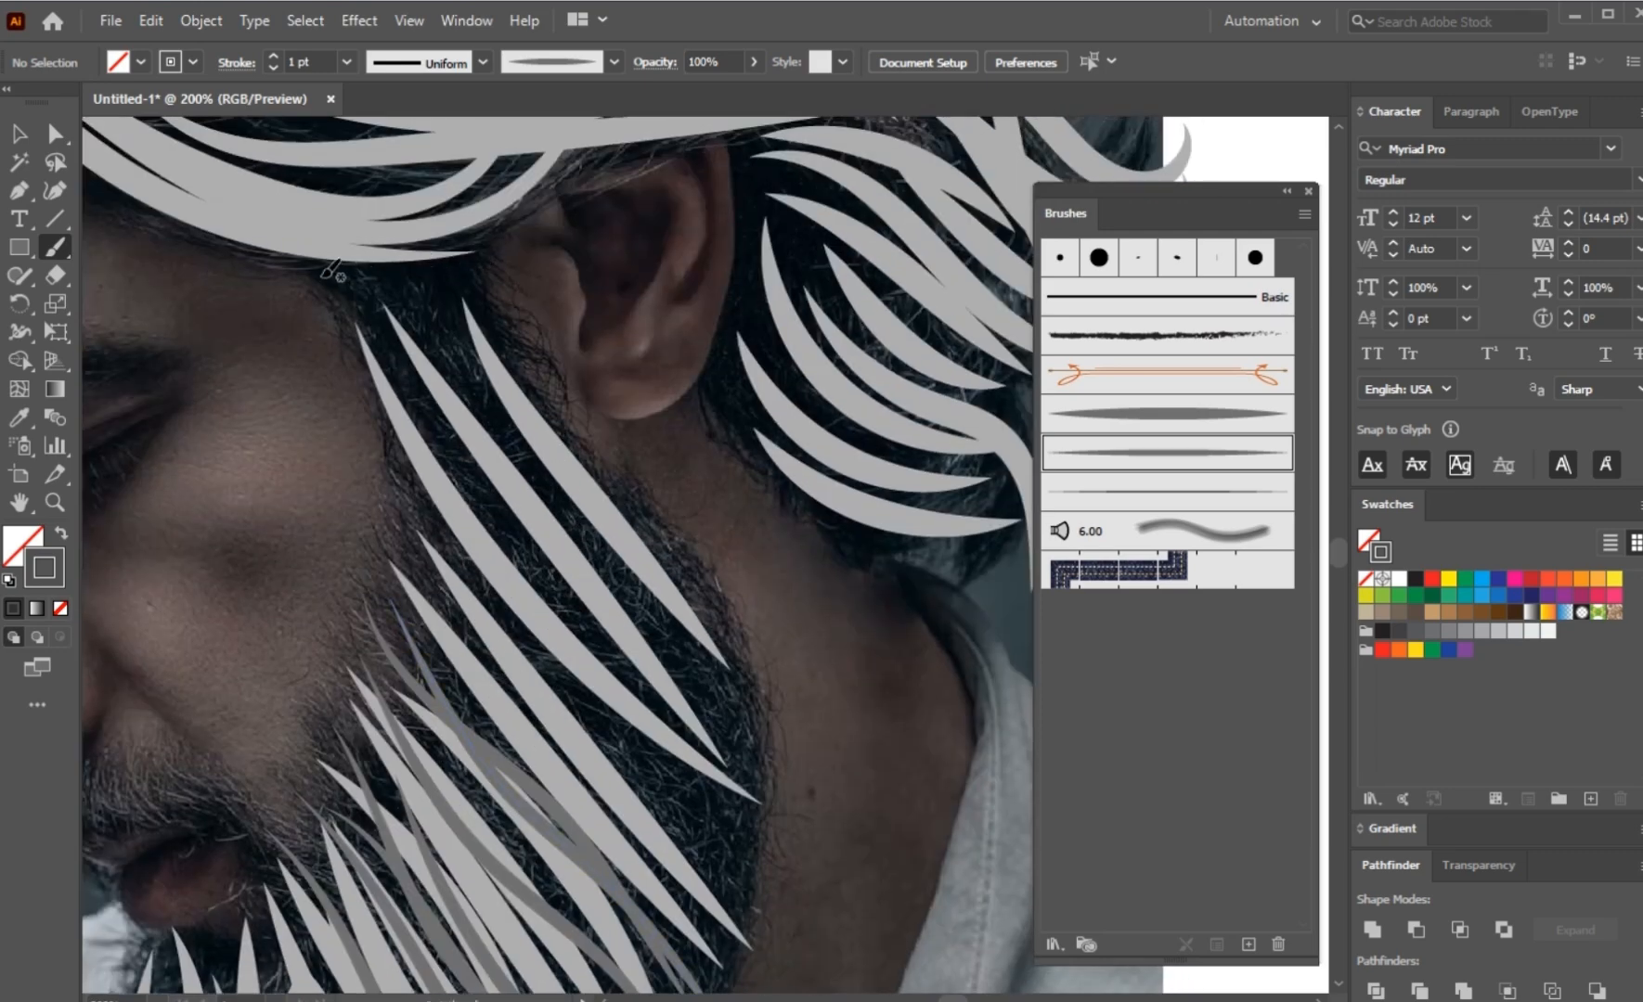
drag(566, 676, 594, 785)
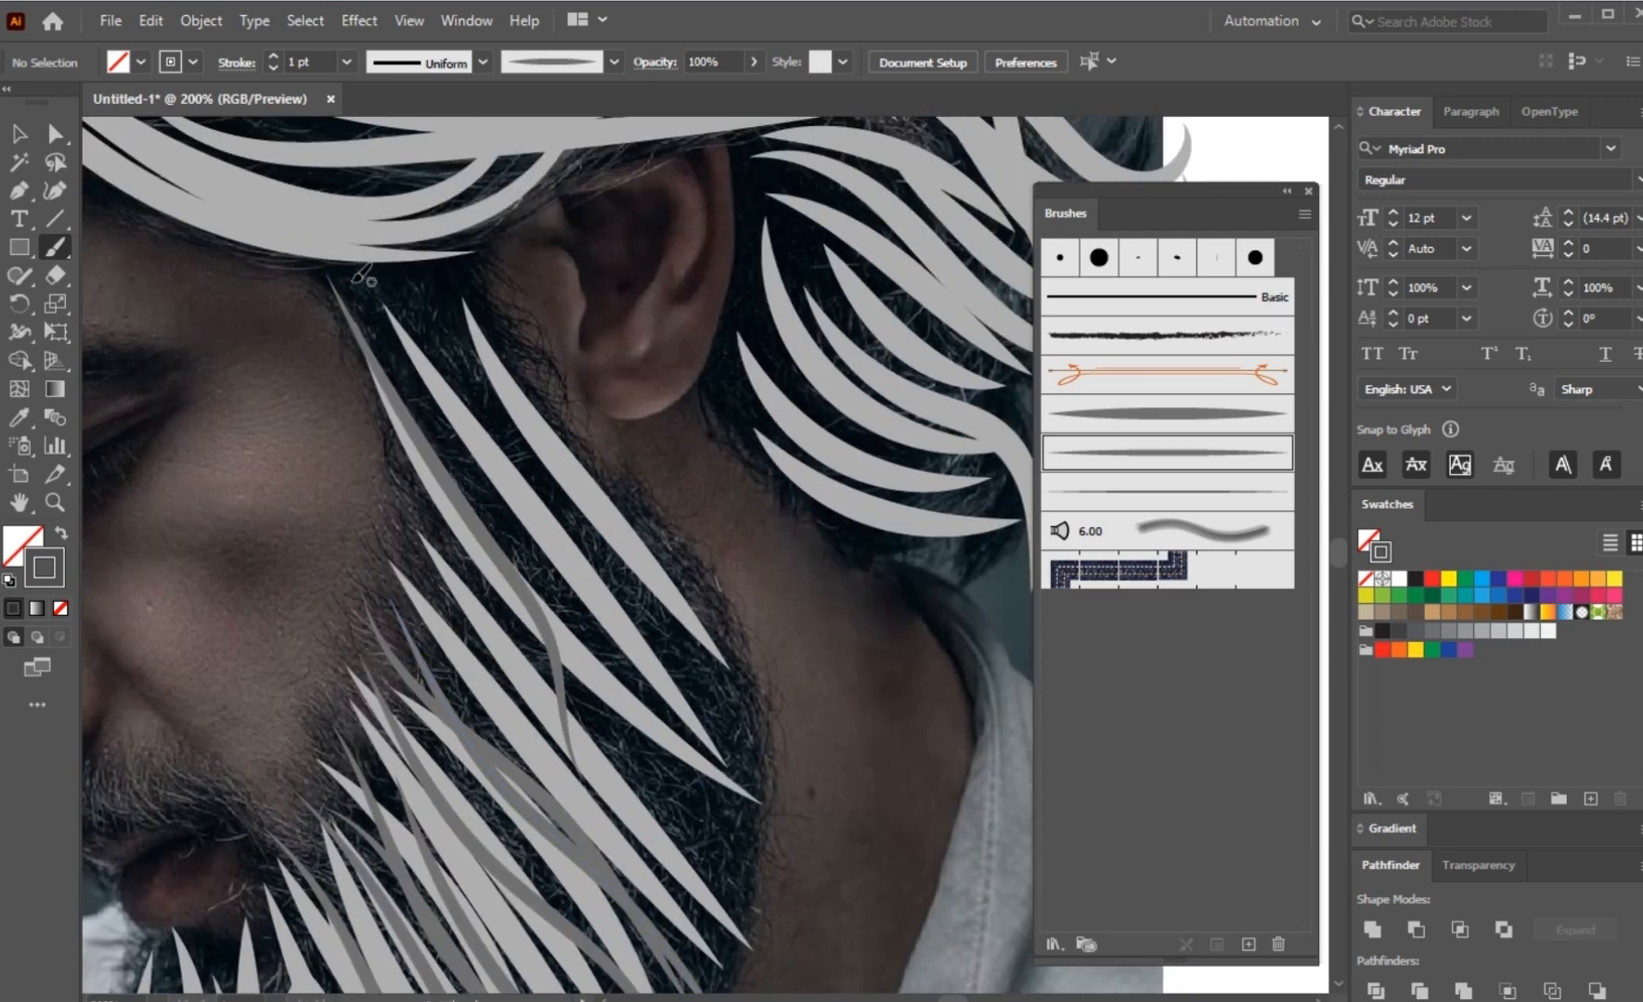
drag(634, 673, 353, 286)
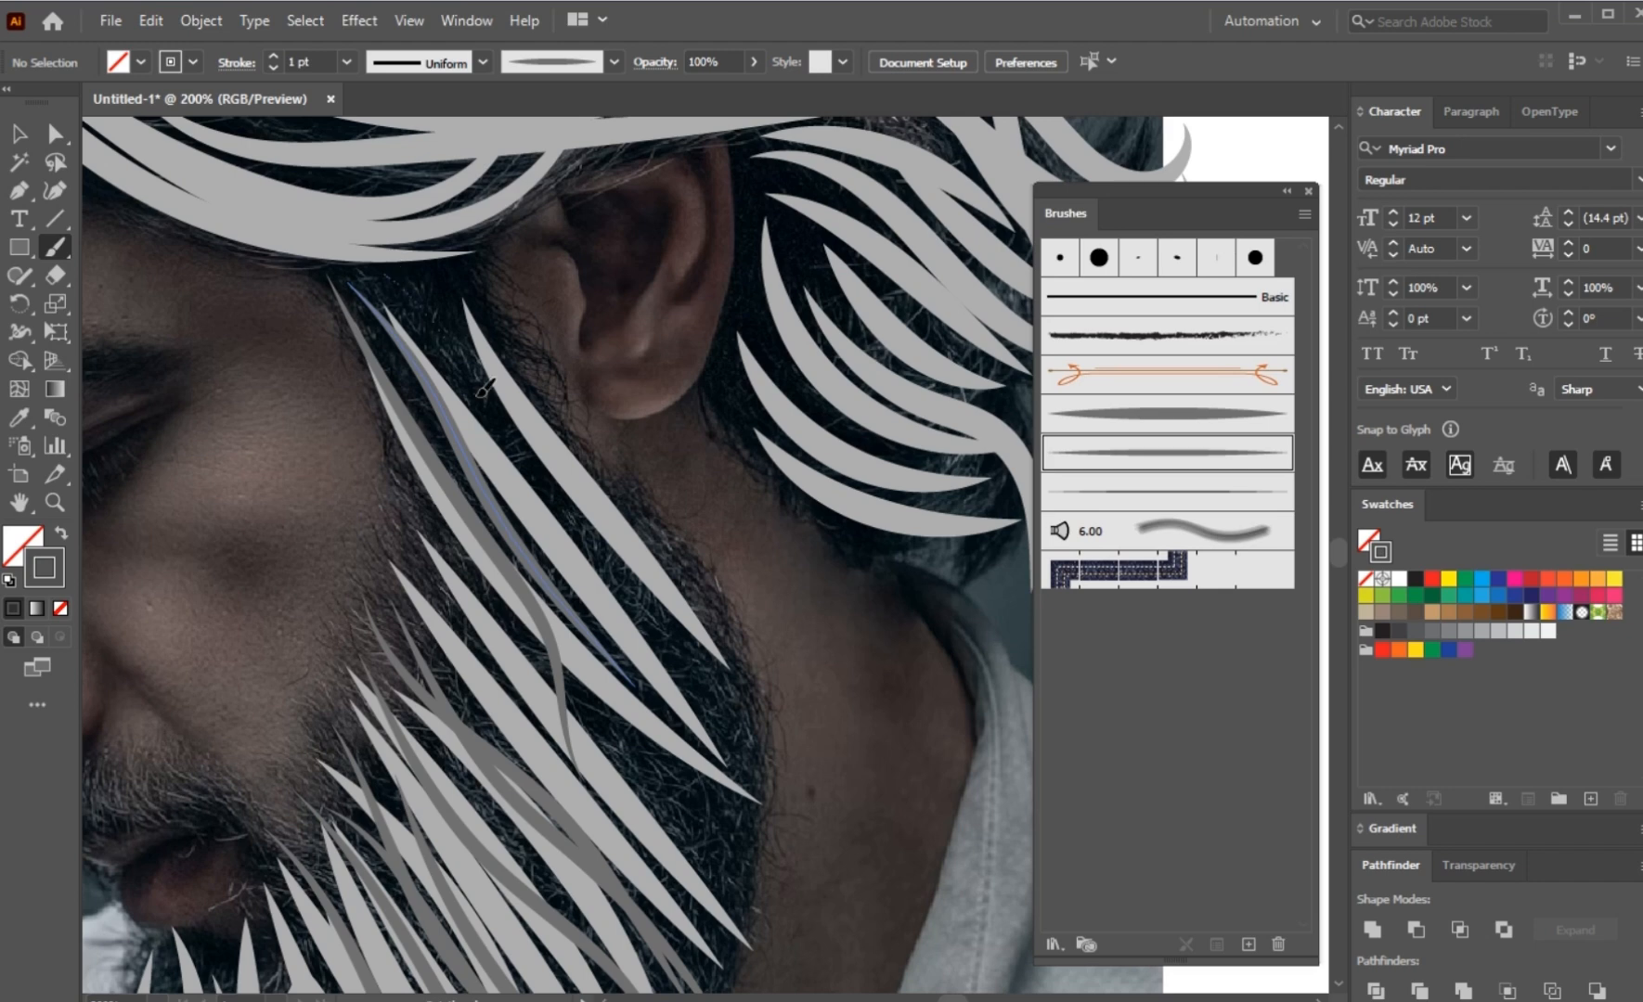
drag(654, 597, 391, 279)
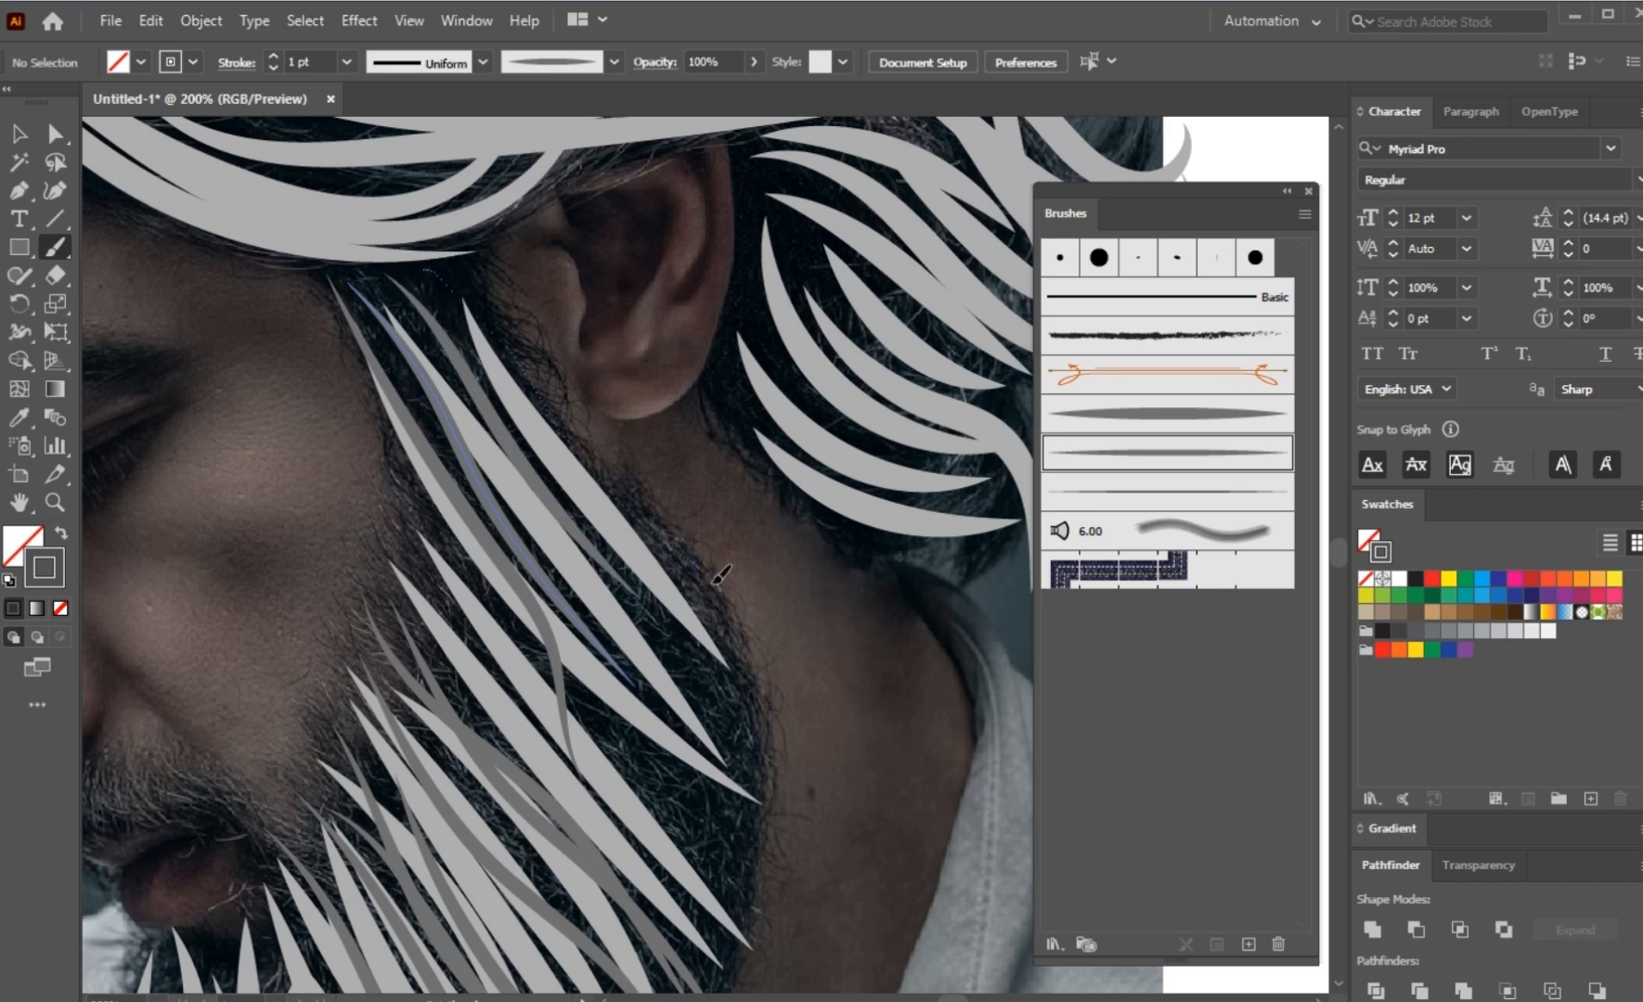
mouse_move(796, 756)
mouse_down()
mouse_move(515, 295)
mouse_move(436, 279)
mouse_move(762, 794)
mouse_up()
drag(376, 283, 743, 830)
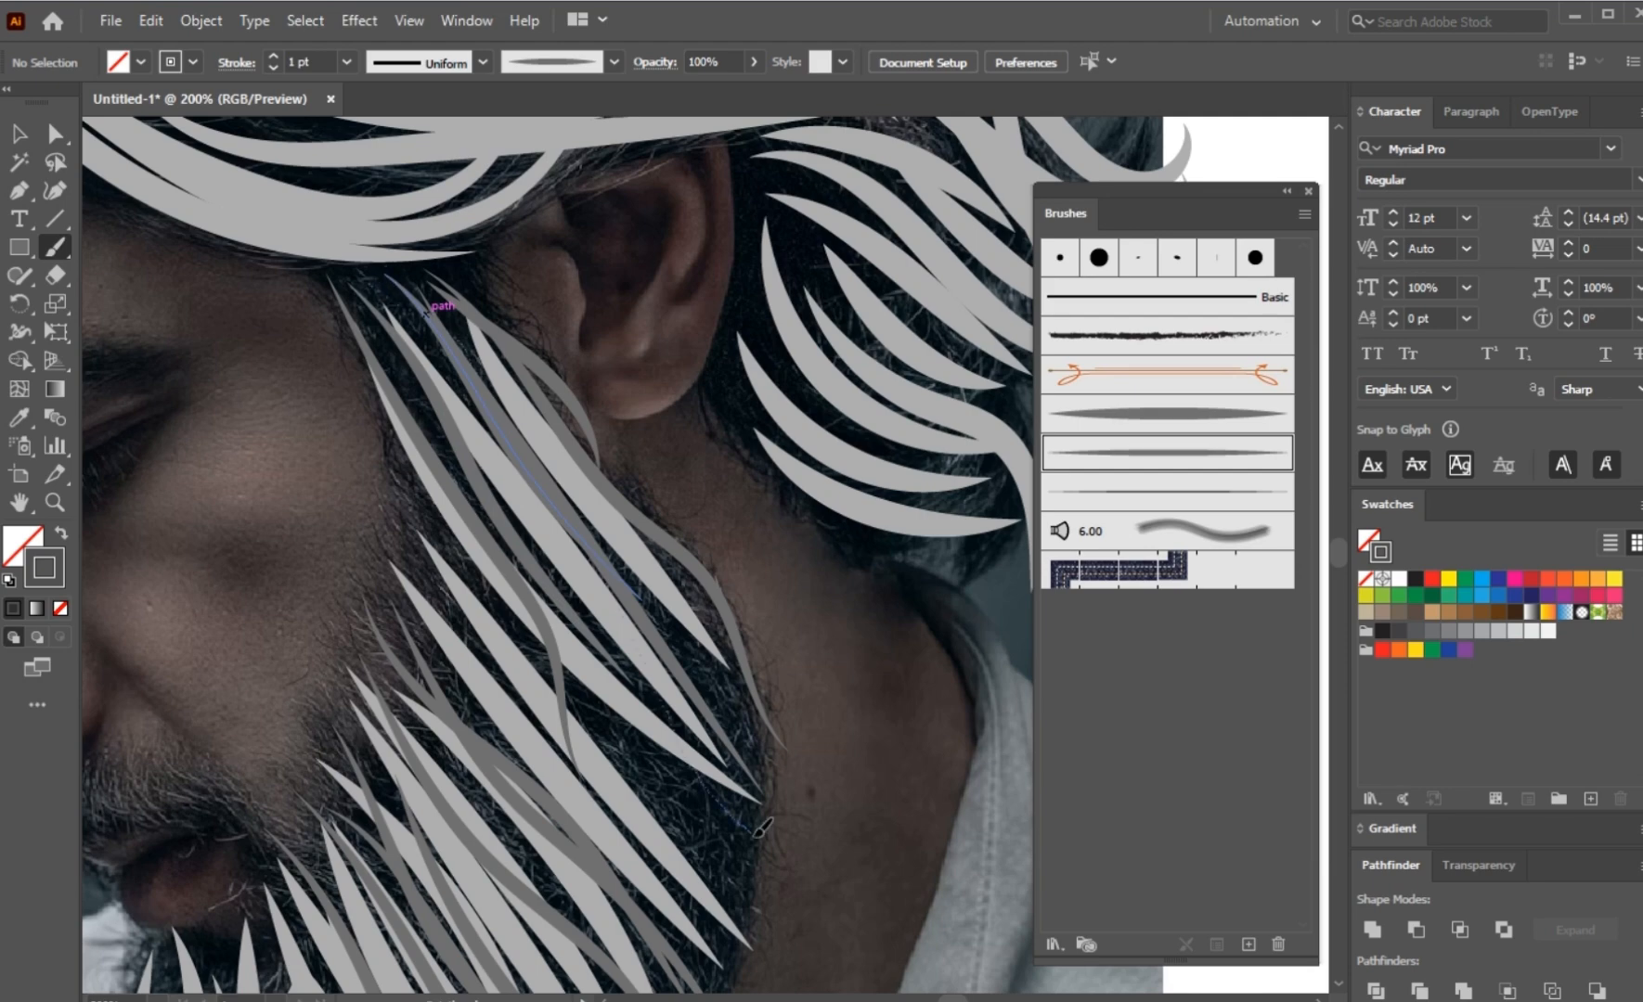
Step: Layer crossing dark grey tapered strokes over the cheek part of the beard between the sideburn and the mouth
drag(390, 481, 741, 894)
drag(397, 544, 784, 879)
drag(398, 450, 785, 842)
mouse_move(390, 368)
mouse_down()
mouse_move(750, 751)
mouse_move(766, 724)
mouse_up()
drag(549, 652, 542, 459)
drag(382, 390, 723, 778)
mouse_move(400, 401)
mouse_down()
mouse_move(488, 526)
mouse_move(745, 719)
mouse_up()
drag(531, 656, 547, 466)
drag(422, 311, 696, 691)
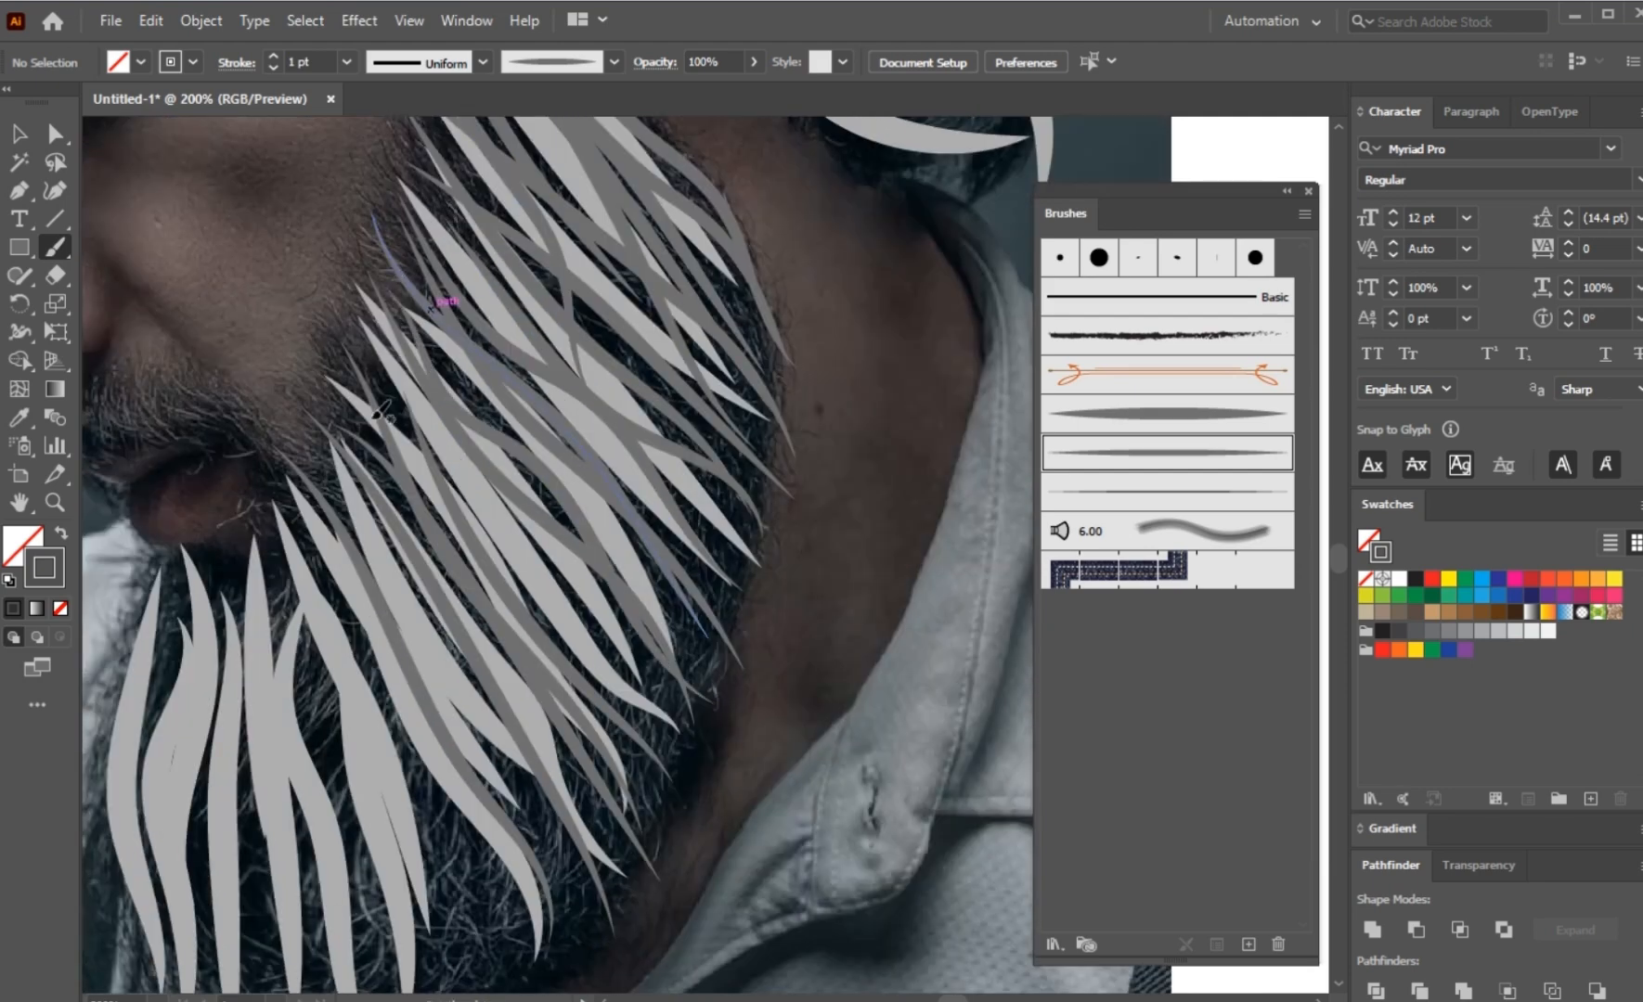
Step: Add dark grey tapered strokes over the lower jaw part of the beard, running from the mouth corner to its lower edge
drag(348, 408, 623, 882)
drag(600, 636, 646, 504)
drag(603, 816, 600, 817)
drag(394, 376, 637, 815)
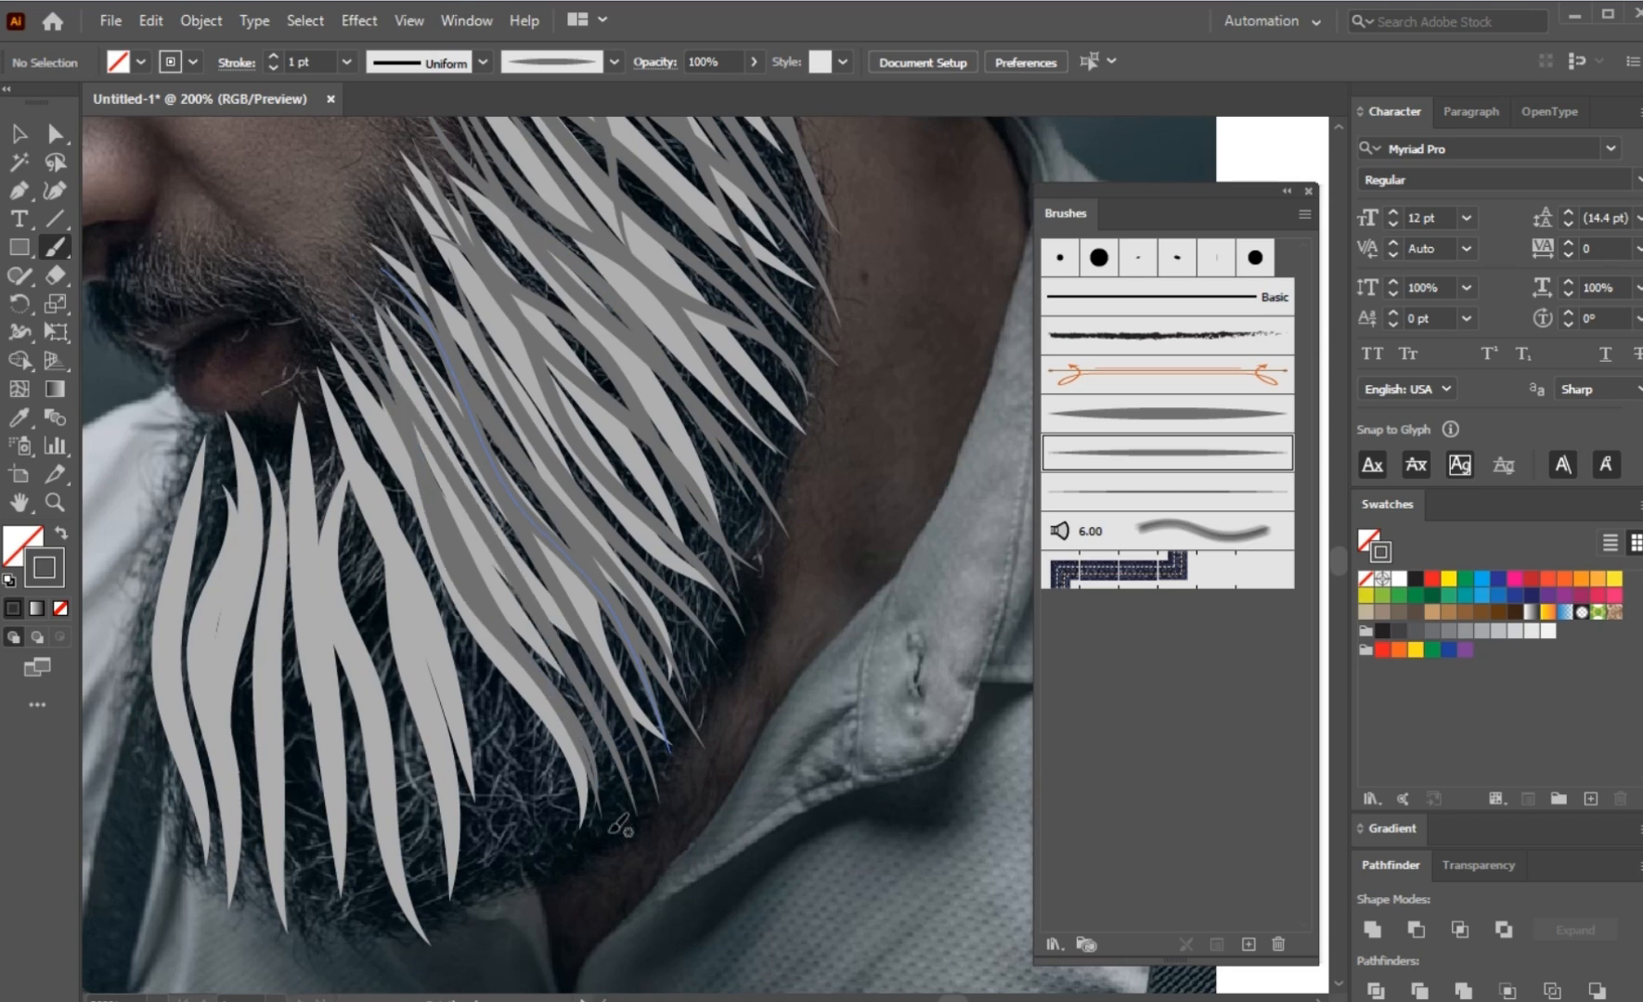
drag(489, 682, 591, 661)
drag(440, 363, 623, 882)
Step: Paint wavy dark grey tapered strokes down the chin beard from below the lower lip to the beard's tip
drag(423, 412, 517, 924)
mouse_move(368, 427)
mouse_down()
mouse_move(402, 880)
mouse_move(334, 881)
mouse_up()
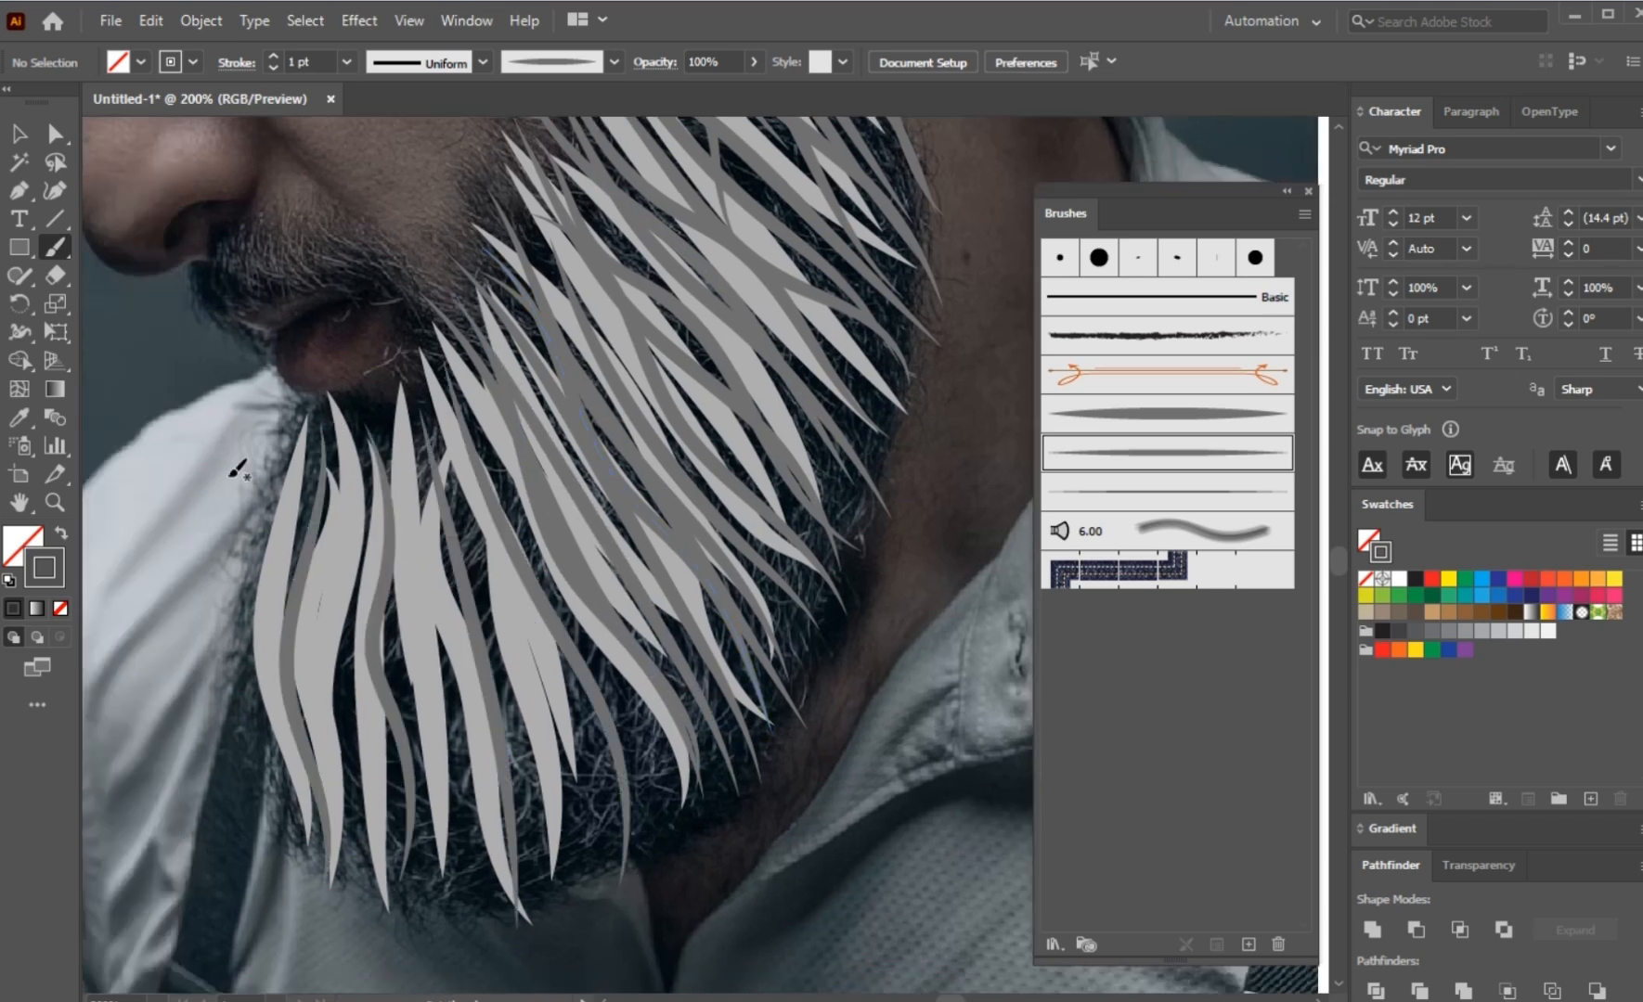
mouse_move(297, 436)
mouse_down()
mouse_move(280, 858)
mouse_move(344, 892)
mouse_up()
drag(353, 424, 411, 917)
drag(416, 532, 474, 883)
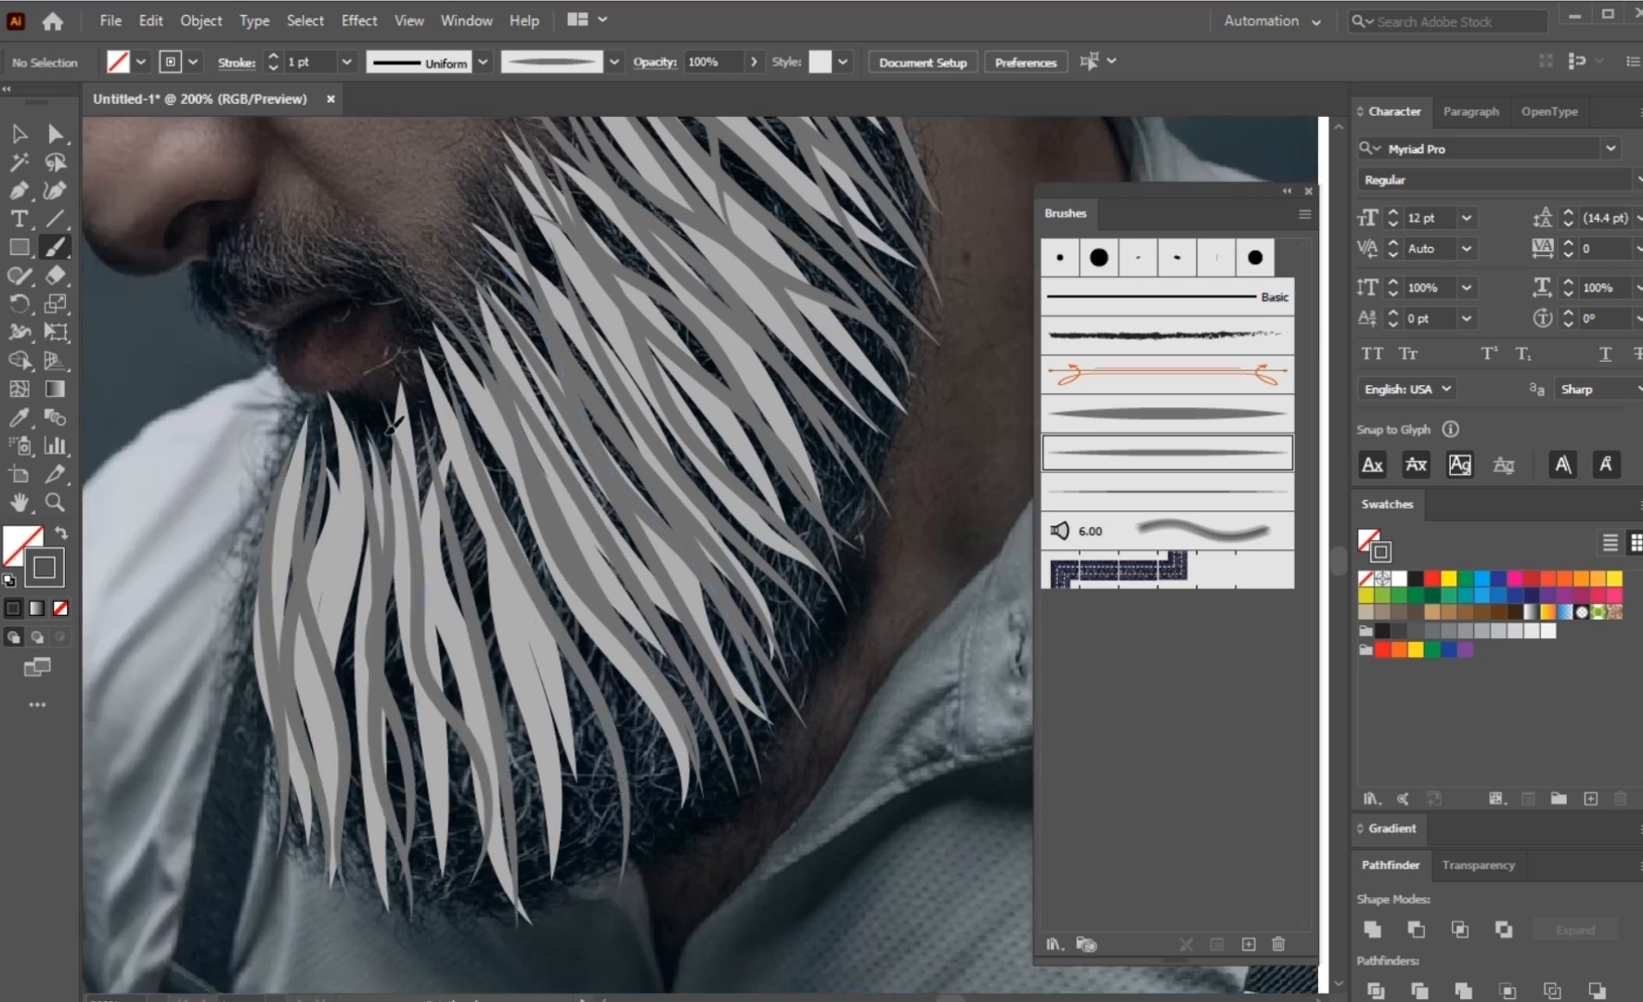
Step: Fill the gaps in the chin and lower jaw beard with overlapping dark grey tapered strokes
drag(386, 432, 429, 879)
drag(323, 432, 360, 900)
drag(407, 372, 560, 860)
drag(463, 385, 668, 825)
drag(475, 434, 683, 814)
drag(476, 432, 605, 853)
drag(431, 445, 548, 939)
mouse_move(494, 462)
mouse_down()
mouse_move(536, 553)
mouse_move(617, 884)
mouse_up()
drag(460, 547, 516, 902)
drag(330, 464, 438, 884)
drag(476, 635, 542, 888)
Step: Add dark grey tapered strokes across the cheek beard toward its back edge below the sideburn
scroll(533, 873, down, 1)
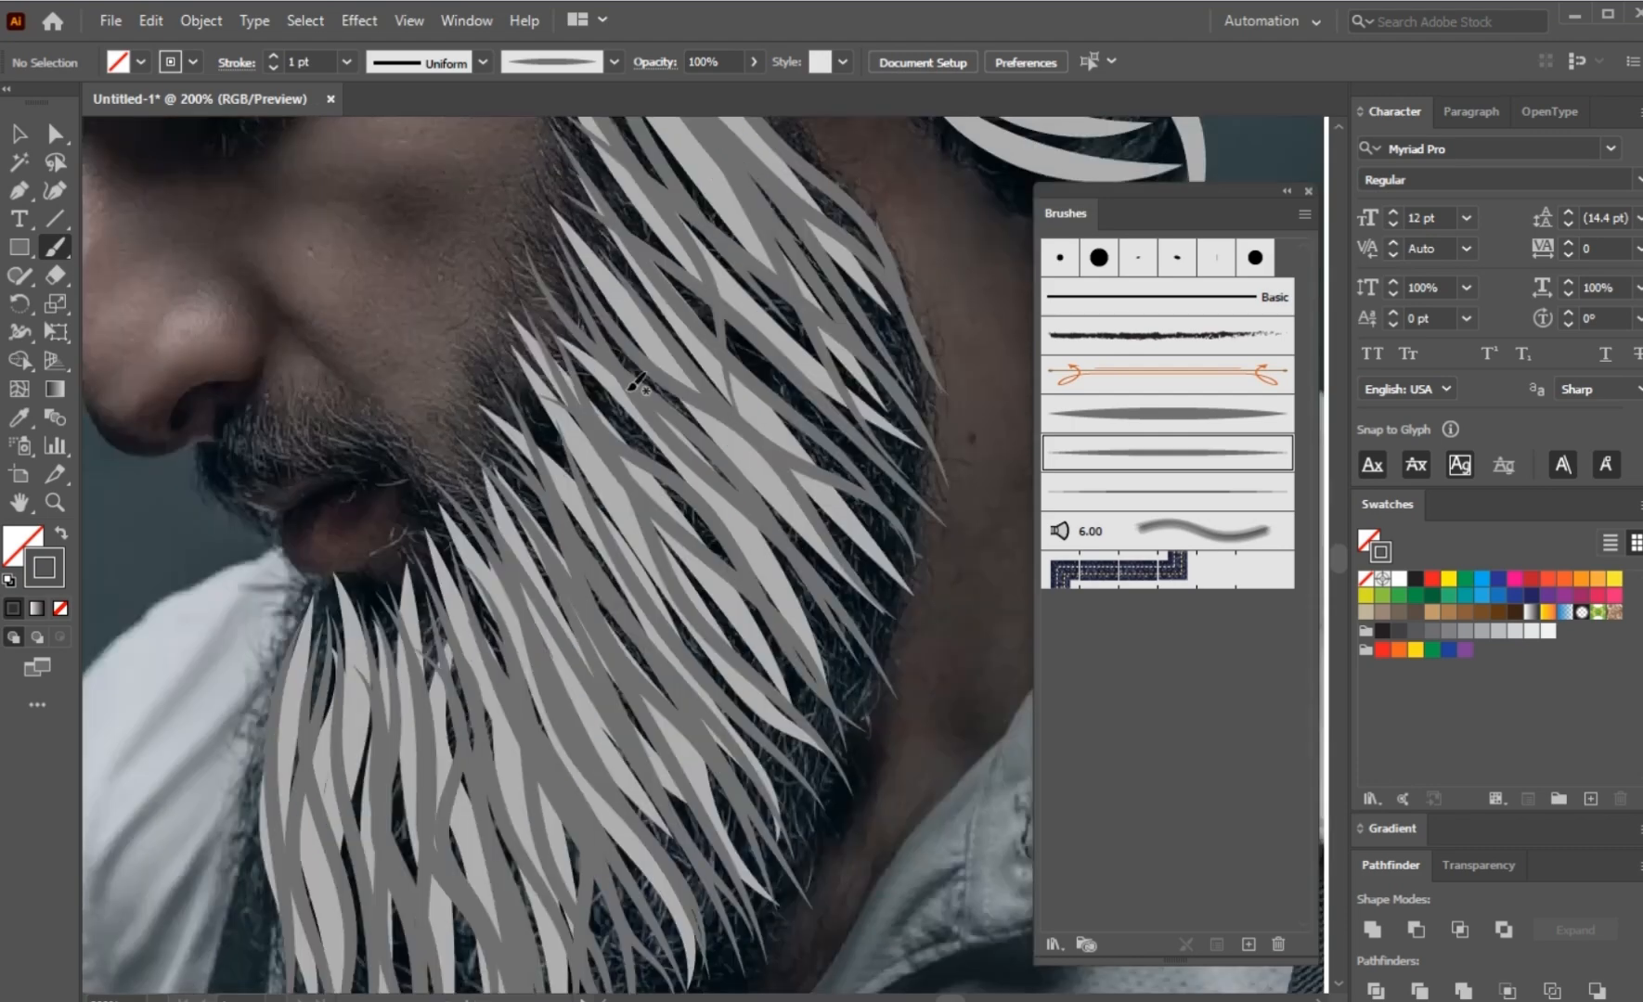
drag(630, 396, 872, 795)
drag(690, 288, 924, 587)
scroll(891, 556, down, 1)
drag(795, 432, 752, 473)
Step: Paint long dark grey tapered strokes down the front hair lock hanging in front of the forehead
scroll(502, 476, up, 2)
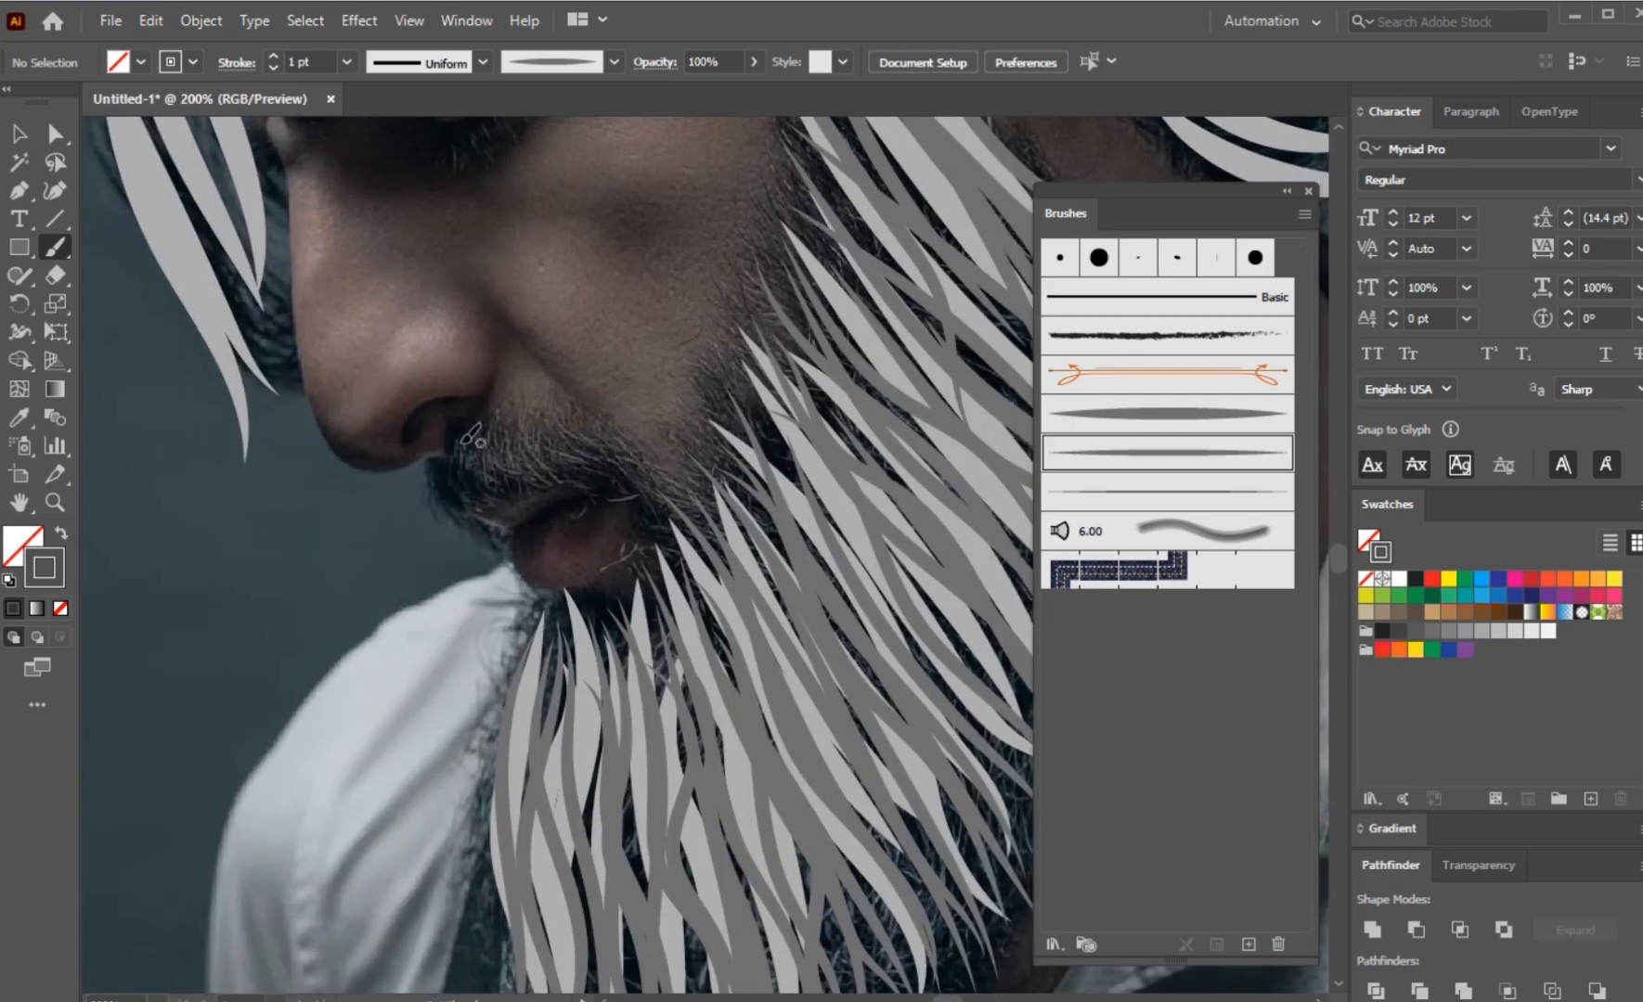
scroll(436, 516, down, 2)
drag(436, 516, 492, 737)
scroll(324, 527, up, 2)
mouse_move(413, 342)
mouse_down()
mouse_move(494, 747)
mouse_move(532, 819)
mouse_up()
mouse_move(441, 403)
mouse_down()
mouse_move(511, 759)
mouse_move(497, 710)
mouse_up()
mouse_move(420, 305)
mouse_down()
mouse_move(465, 717)
mouse_move(404, 791)
mouse_up()
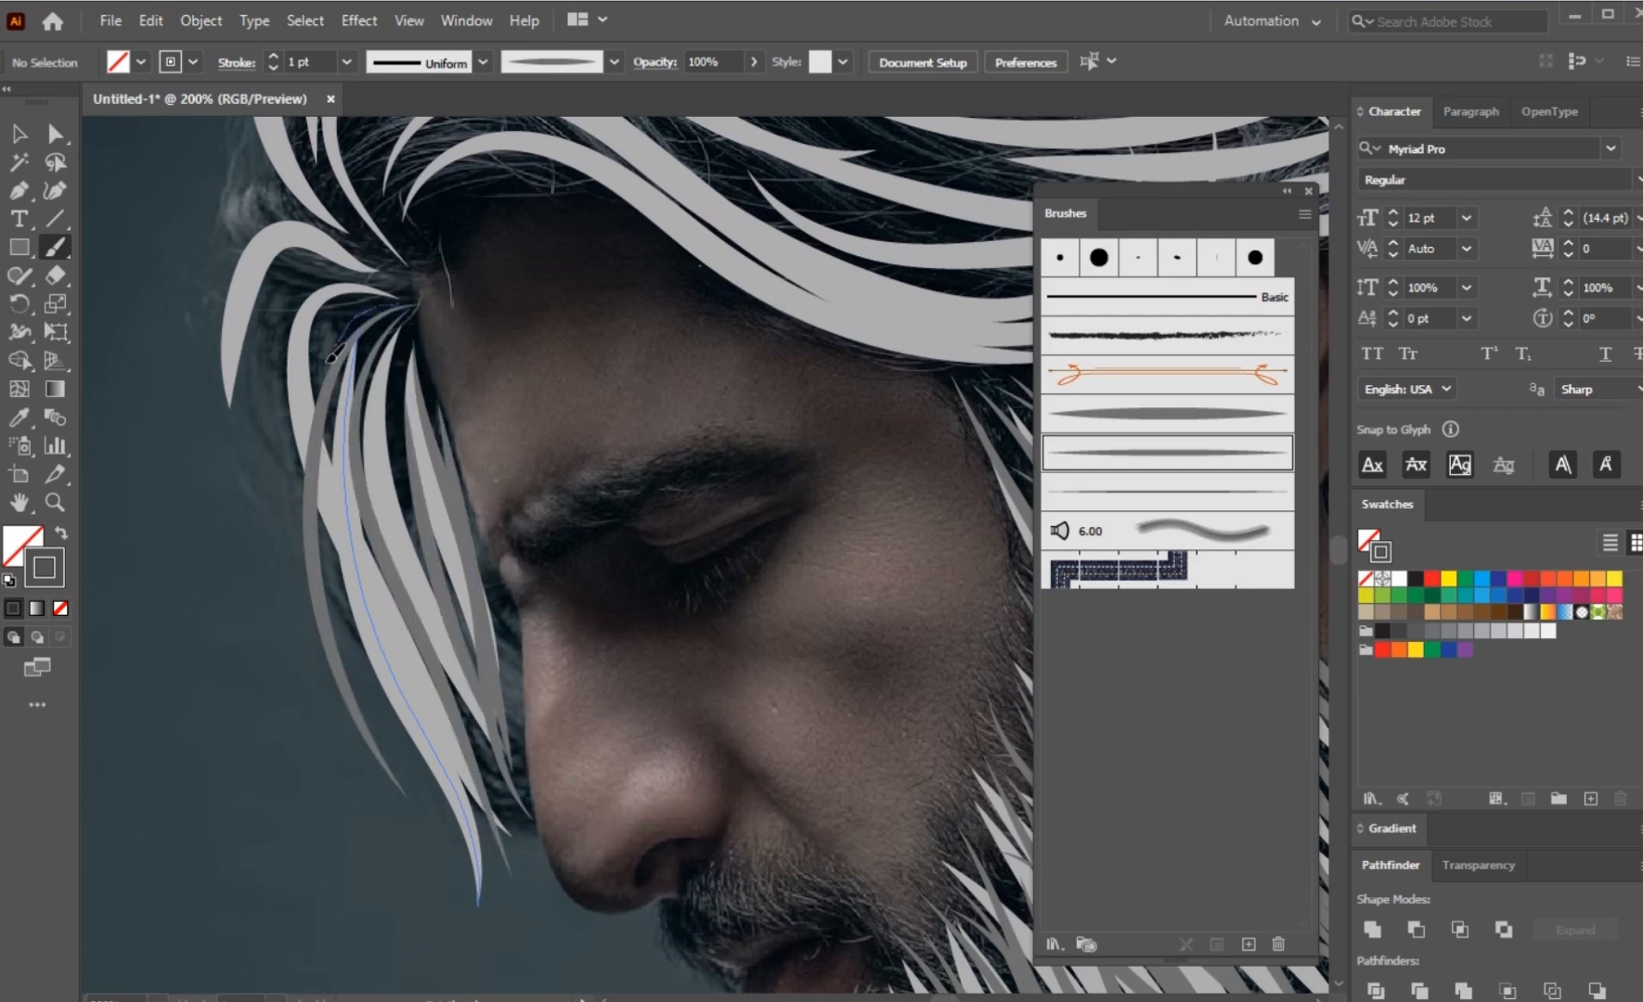
Step: Add dark grey tapered strokes along the front lock's outer edge and around its curled root at the hairline
drag(330, 359, 447, 825)
mouse_move(401, 291)
mouse_down()
mouse_move(322, 490)
mouse_move(379, 336)
mouse_move(456, 416)
mouse_up()
mouse_move(449, 411)
mouse_down()
mouse_move(274, 436)
mouse_move(311, 556)
mouse_up()
mouse_move(467, 441)
mouse_down()
mouse_move(455, 620)
mouse_move(483, 762)
mouse_up()
scroll(532, 678, down, 2)
scroll(543, 482, up, 1)
mouse_move(543, 482)
mouse_down()
mouse_move(208, 416)
mouse_move(408, 515)
mouse_up()
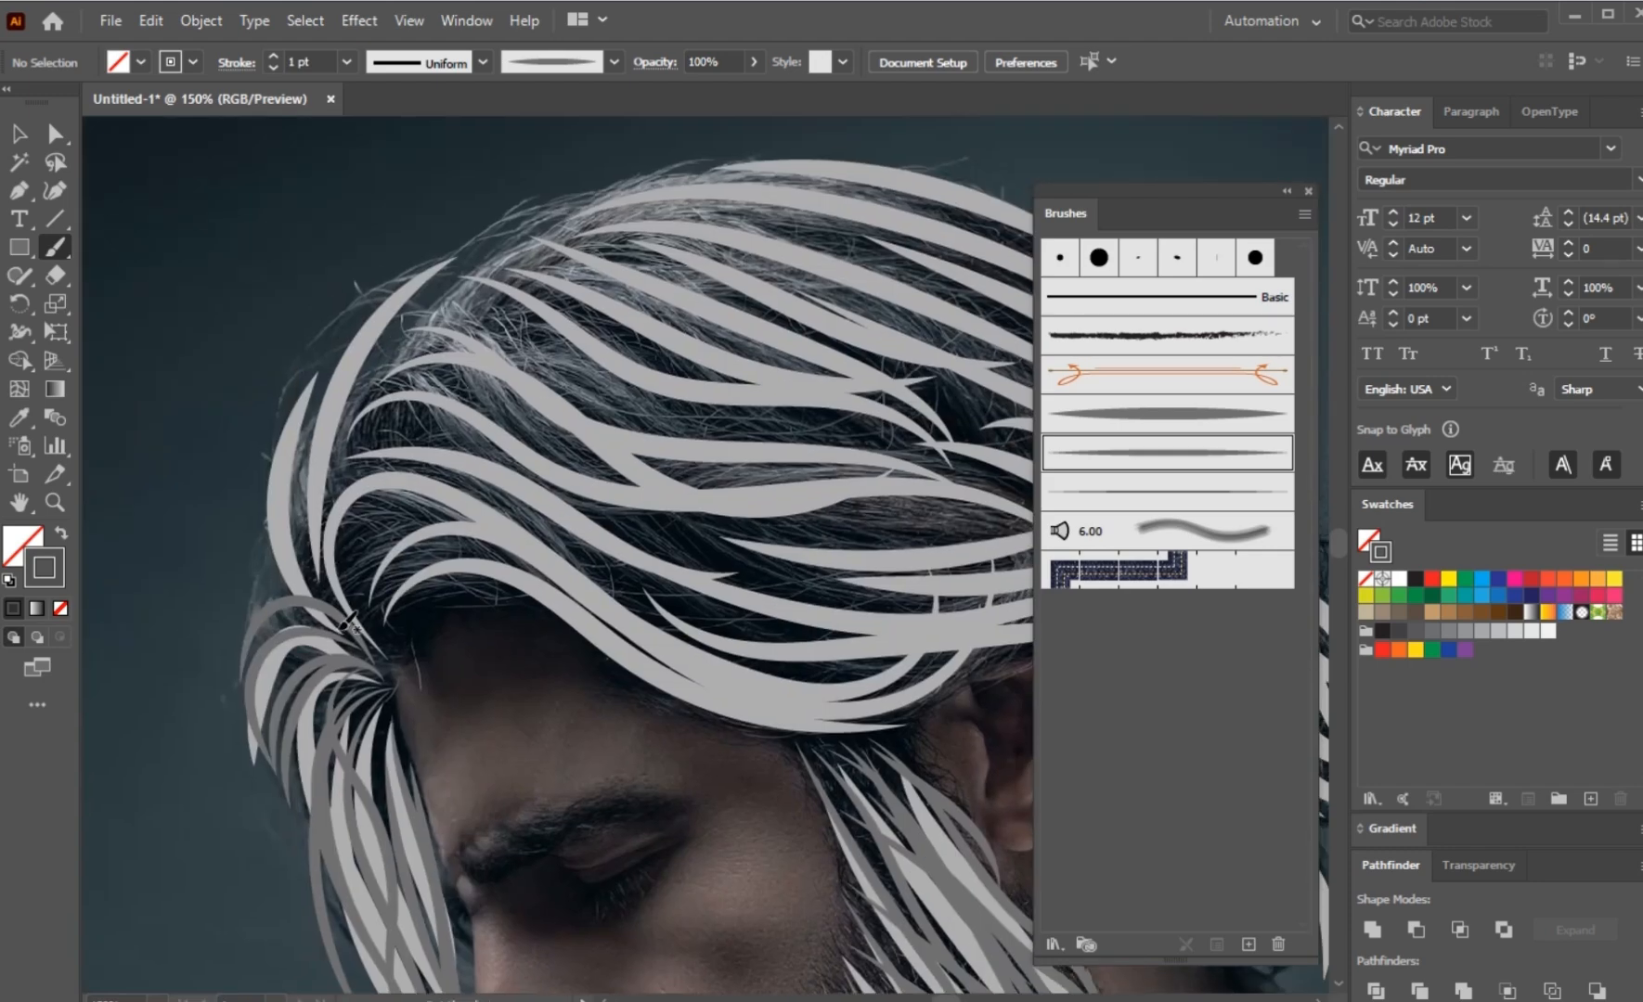
Step: Paint dark grey tapered strokes up the hair's front edge and sweeping back from the forehead hairline toward the ear
drag(366, 286, 316, 562)
mouse_move(362, 617)
mouse_down()
mouse_move(917, 640)
mouse_move(878, 636)
mouse_move(885, 609)
mouse_up()
mouse_move(378, 586)
mouse_down()
mouse_move(420, 568)
mouse_move(817, 640)
mouse_up()
mouse_move(363, 585)
mouse_down()
mouse_move(381, 555)
mouse_move(844, 622)
mouse_up()
mouse_move(407, 594)
mouse_down()
mouse_move(451, 568)
mouse_move(834, 631)
mouse_up()
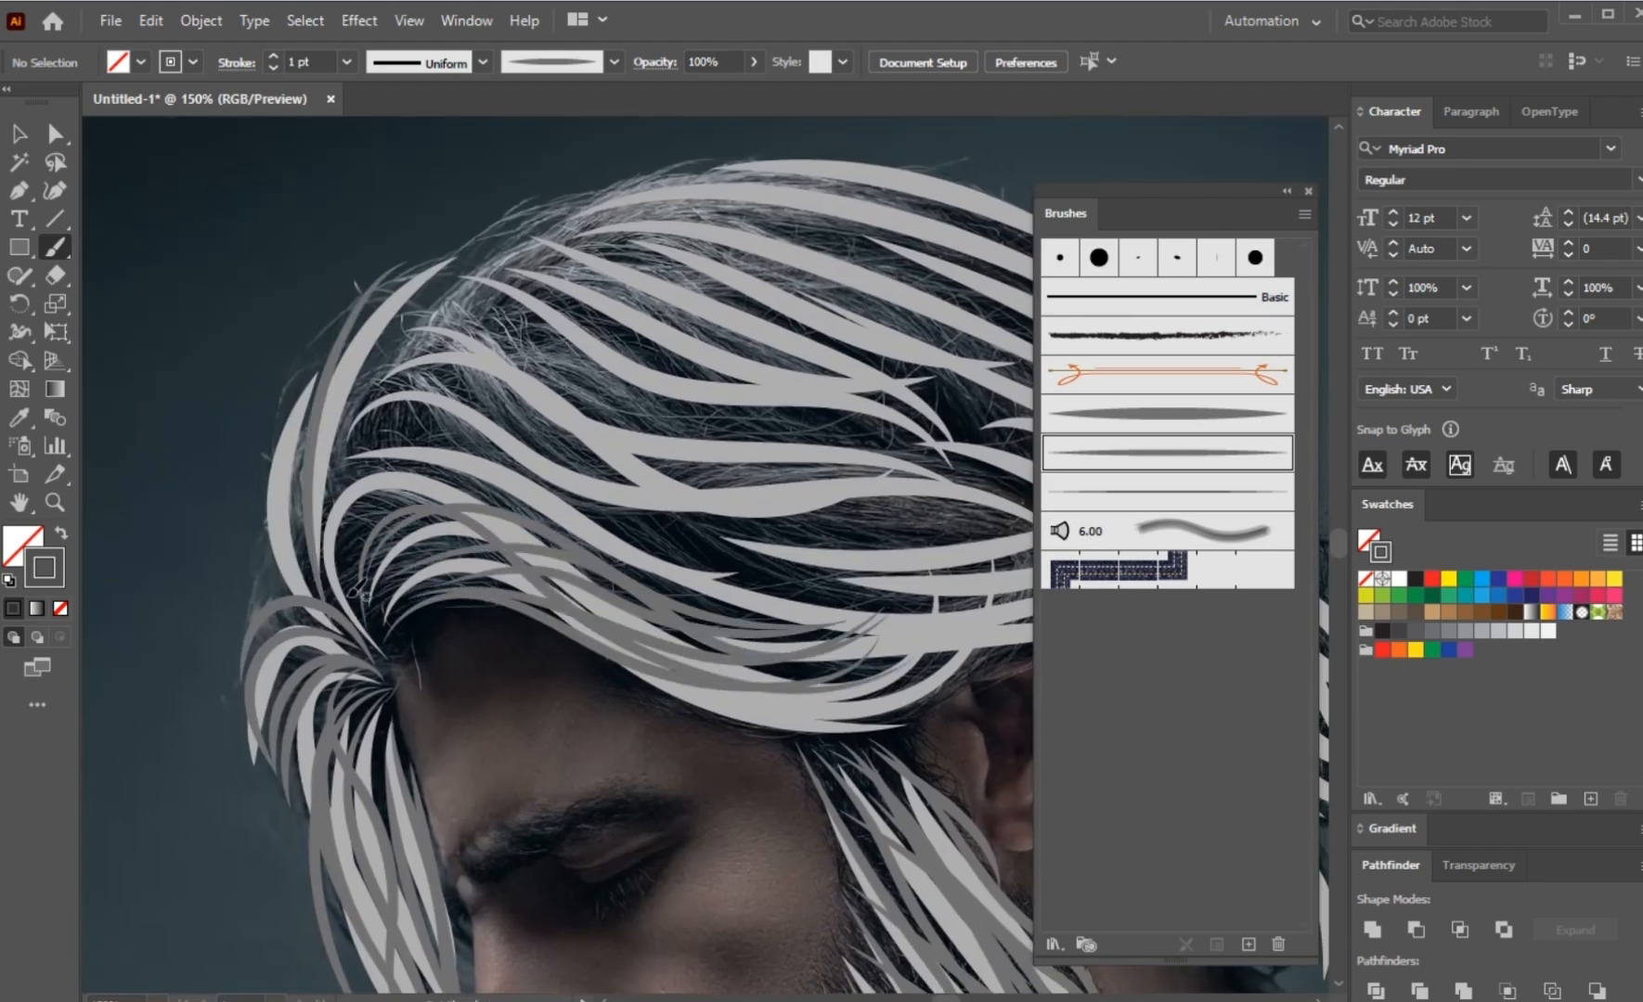
drag(345, 595, 885, 566)
drag(350, 539, 891, 648)
drag(386, 575, 877, 601)
drag(386, 652, 867, 636)
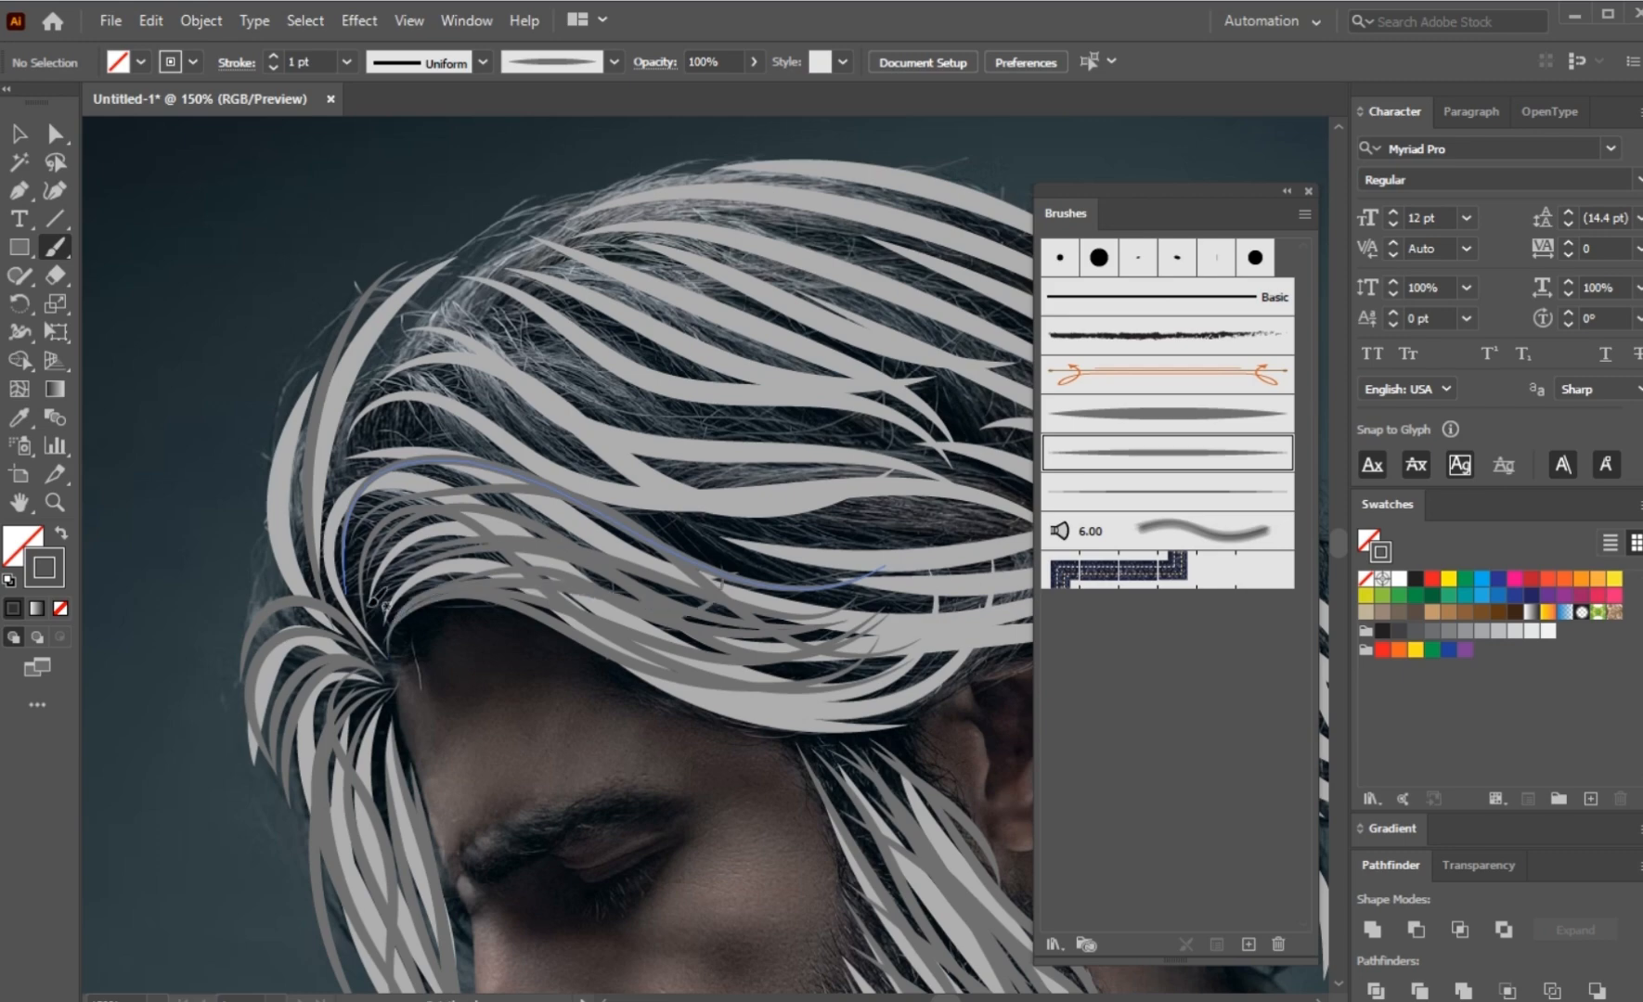
Step: Paint long dark grey tapered strokes over the crown from the front of the hair to the back
key(ctrl+minus)
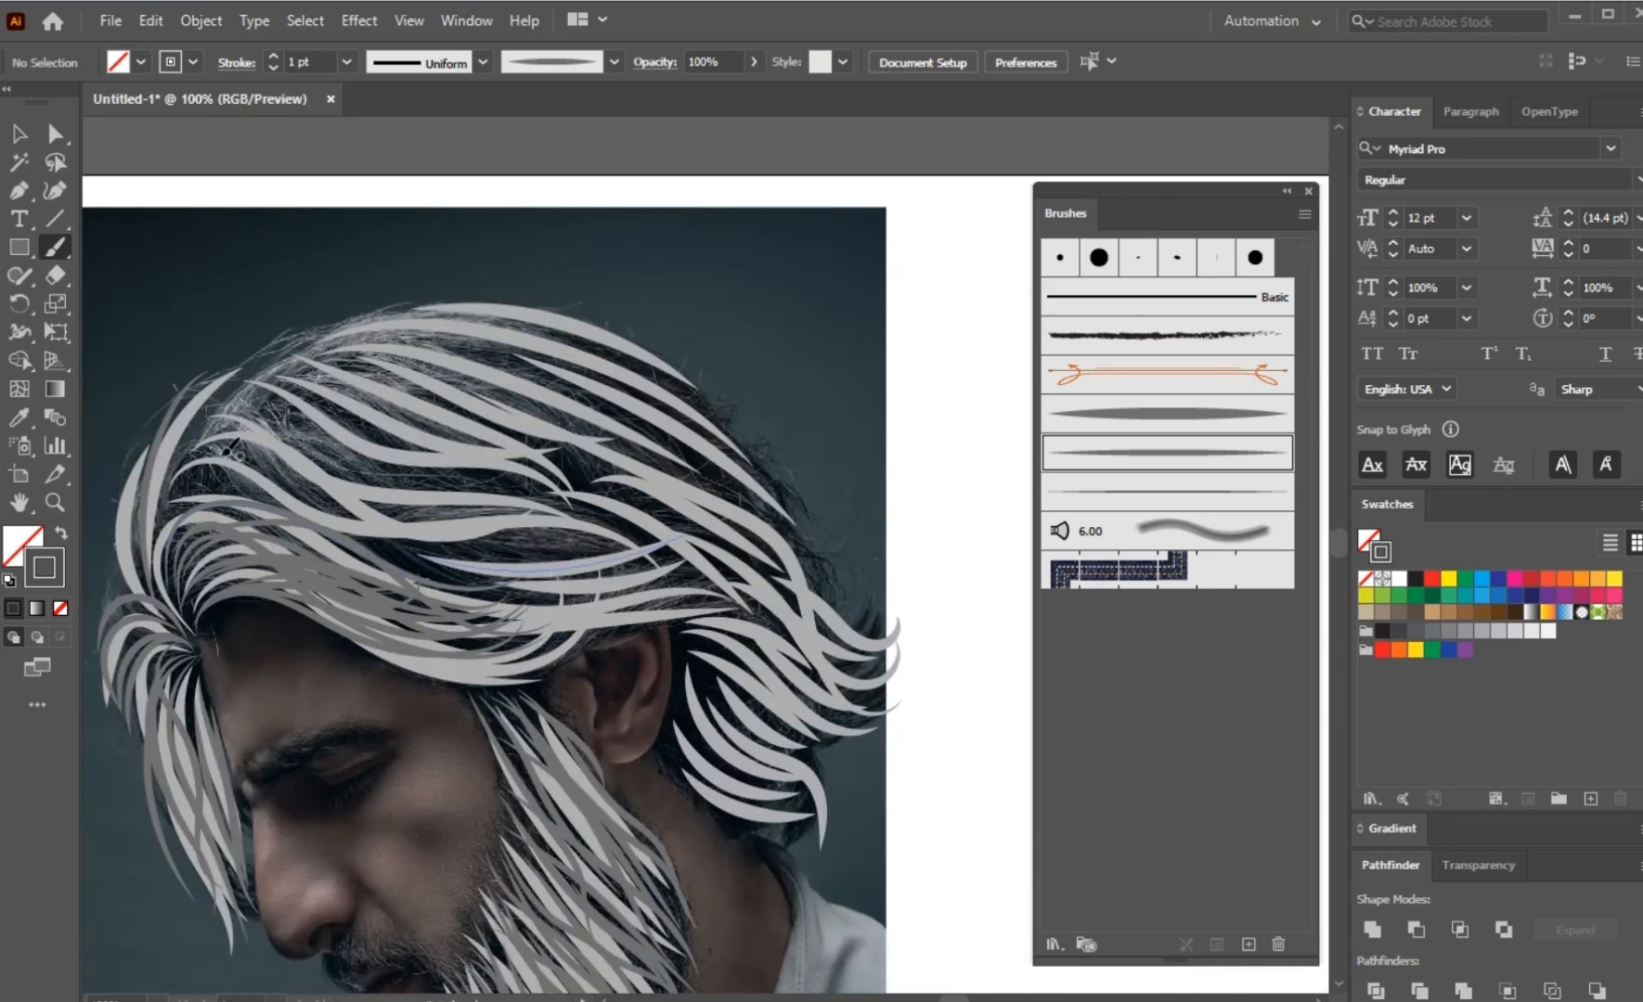
drag(193, 479, 722, 535)
mouse_move(278, 376)
mouse_down()
mouse_move(643, 485)
mouse_move(891, 684)
mouse_up()
drag(343, 325, 816, 533)
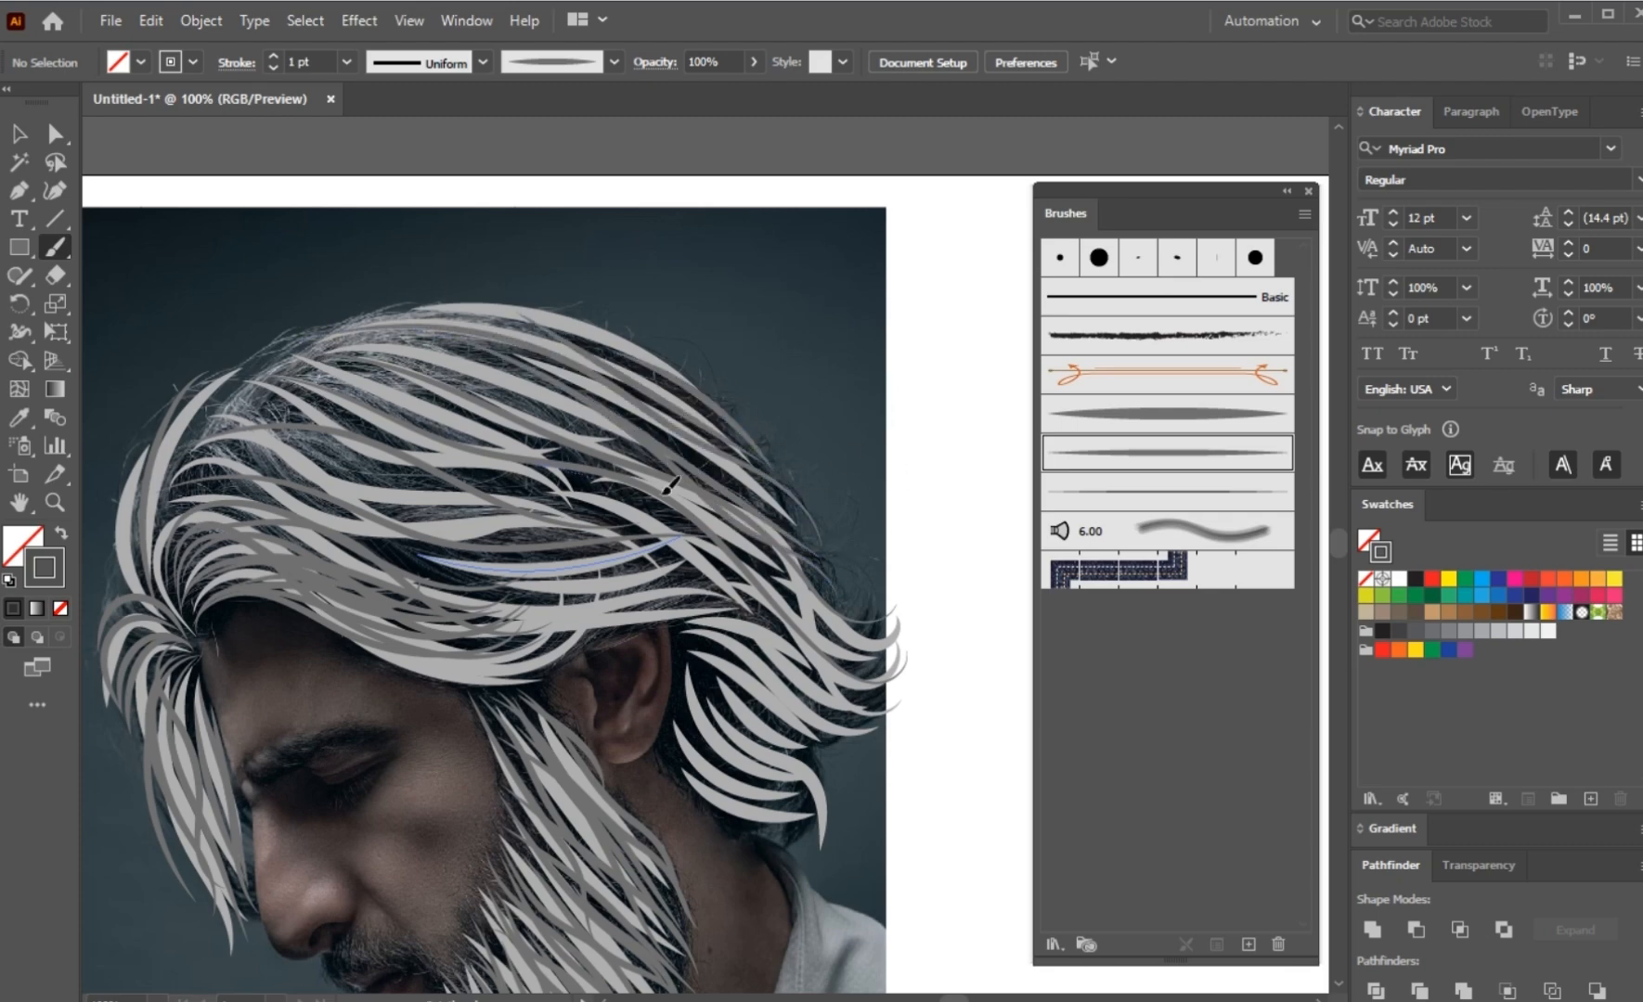
Step: Layer wavy dark grey tapered strokes through the middle of the hair, from the front roots toward the back
scroll(360, 520, up, 2)
drag(249, 551, 980, 652)
drag(420, 548, 348, 484)
mouse_move(169, 540)
mouse_down()
mouse_move(750, 644)
mouse_move(810, 617)
mouse_up()
drag(198, 495, 957, 552)
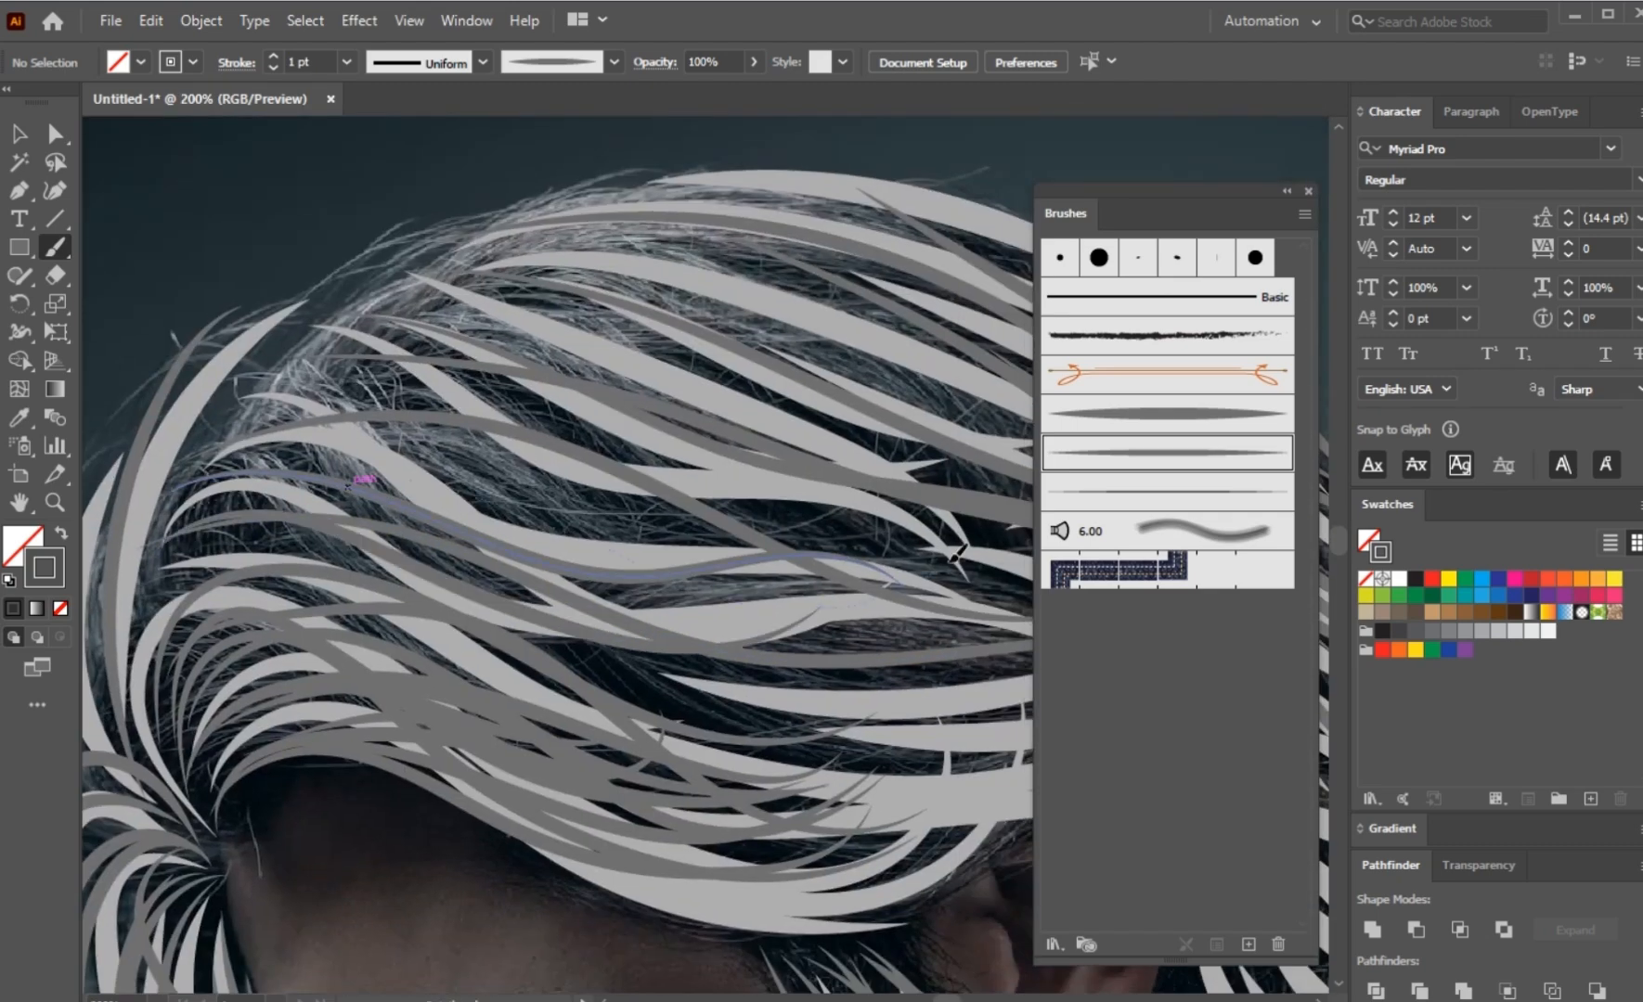
Step: Add dark grey tapered strokes between the light strands on the upper middle part of the hair
drag(302, 378, 886, 553)
mouse_move(247, 427)
mouse_down()
mouse_move(919, 557)
mouse_move(994, 603)
mouse_up()
mouse_move(264, 366)
mouse_down()
mouse_move(388, 312)
mouse_move(966, 423)
mouse_up()
drag(279, 406, 914, 492)
drag(275, 416, 896, 559)
mouse_move(774, 417)
mouse_down()
mouse_move(536, 489)
mouse_move(768, 572)
mouse_up()
Step: Cover the top of the head with long dark grey tapered strokes following the crown's curve
mouse_move(234, 340)
mouse_down()
mouse_move(807, 512)
mouse_move(871, 562)
mouse_up()
drag(234, 319, 865, 513)
mouse_move(199, 341)
mouse_down()
mouse_move(786, 358)
mouse_move(960, 463)
mouse_move(1024, 584)
mouse_up()
mouse_move(235, 328)
mouse_down()
mouse_move(331, 293)
mouse_move(1058, 487)
mouse_up()
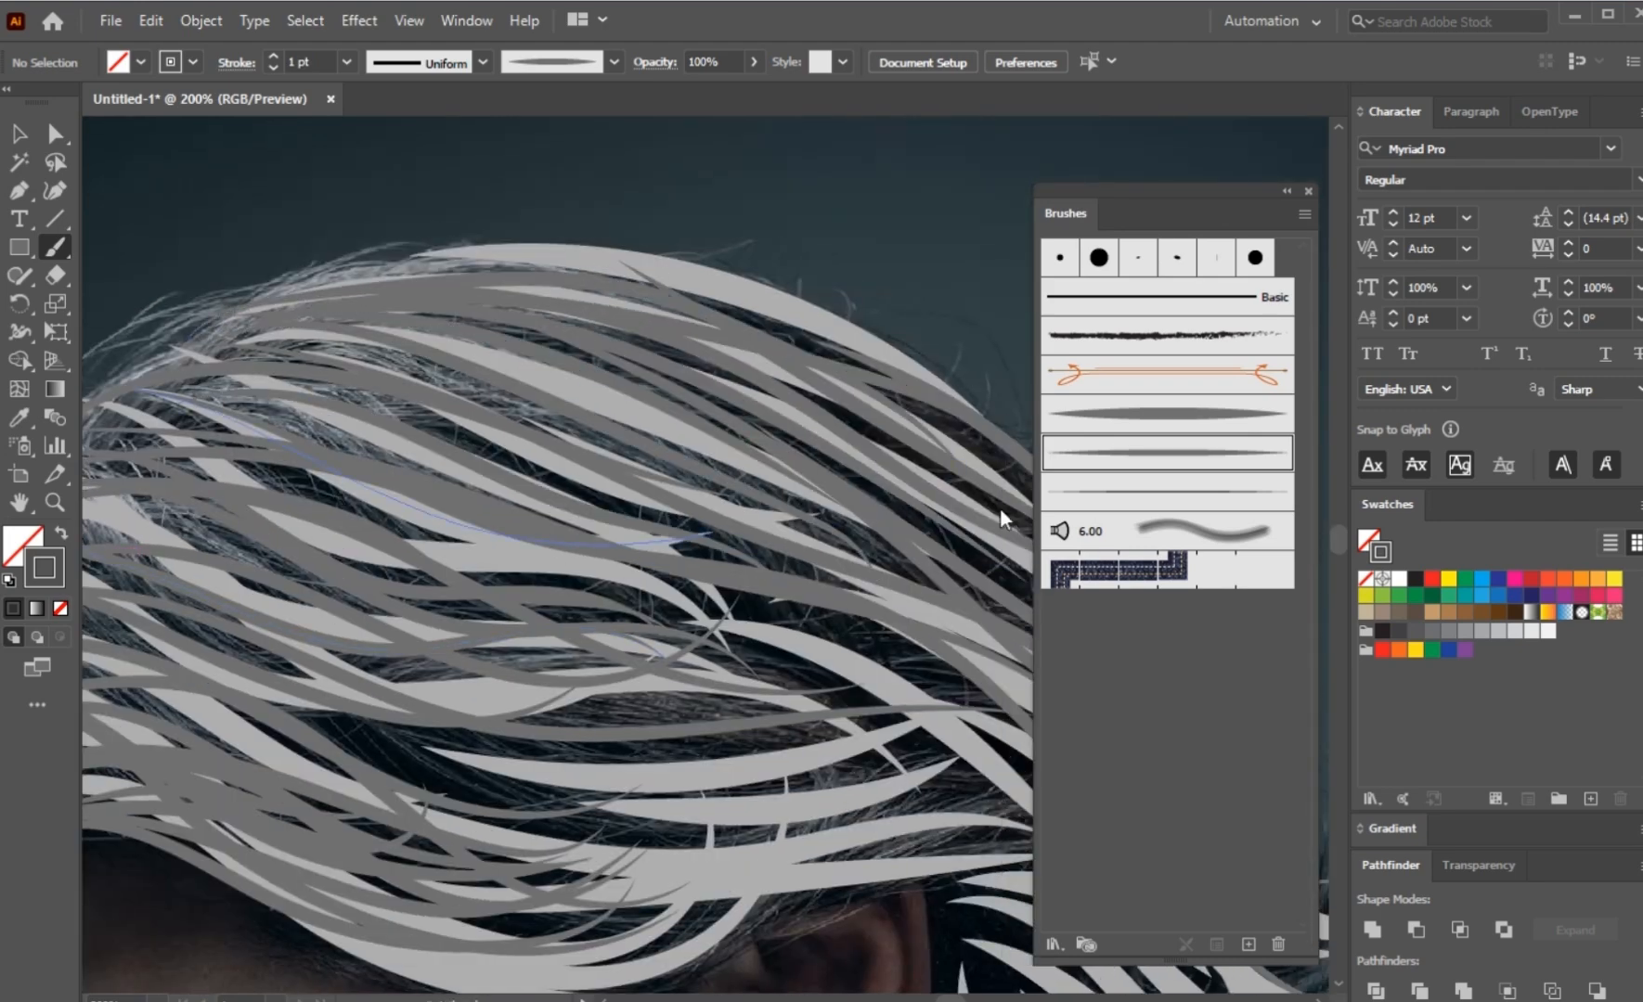
Step: Add dark grey tapered strokes across the side of the hair above the ear toward the back of the head
scroll(525, 437, down, 2)
drag(323, 560, 795, 604)
mouse_move(243, 529)
mouse_down()
mouse_move(733, 583)
mouse_move(803, 625)
mouse_up()
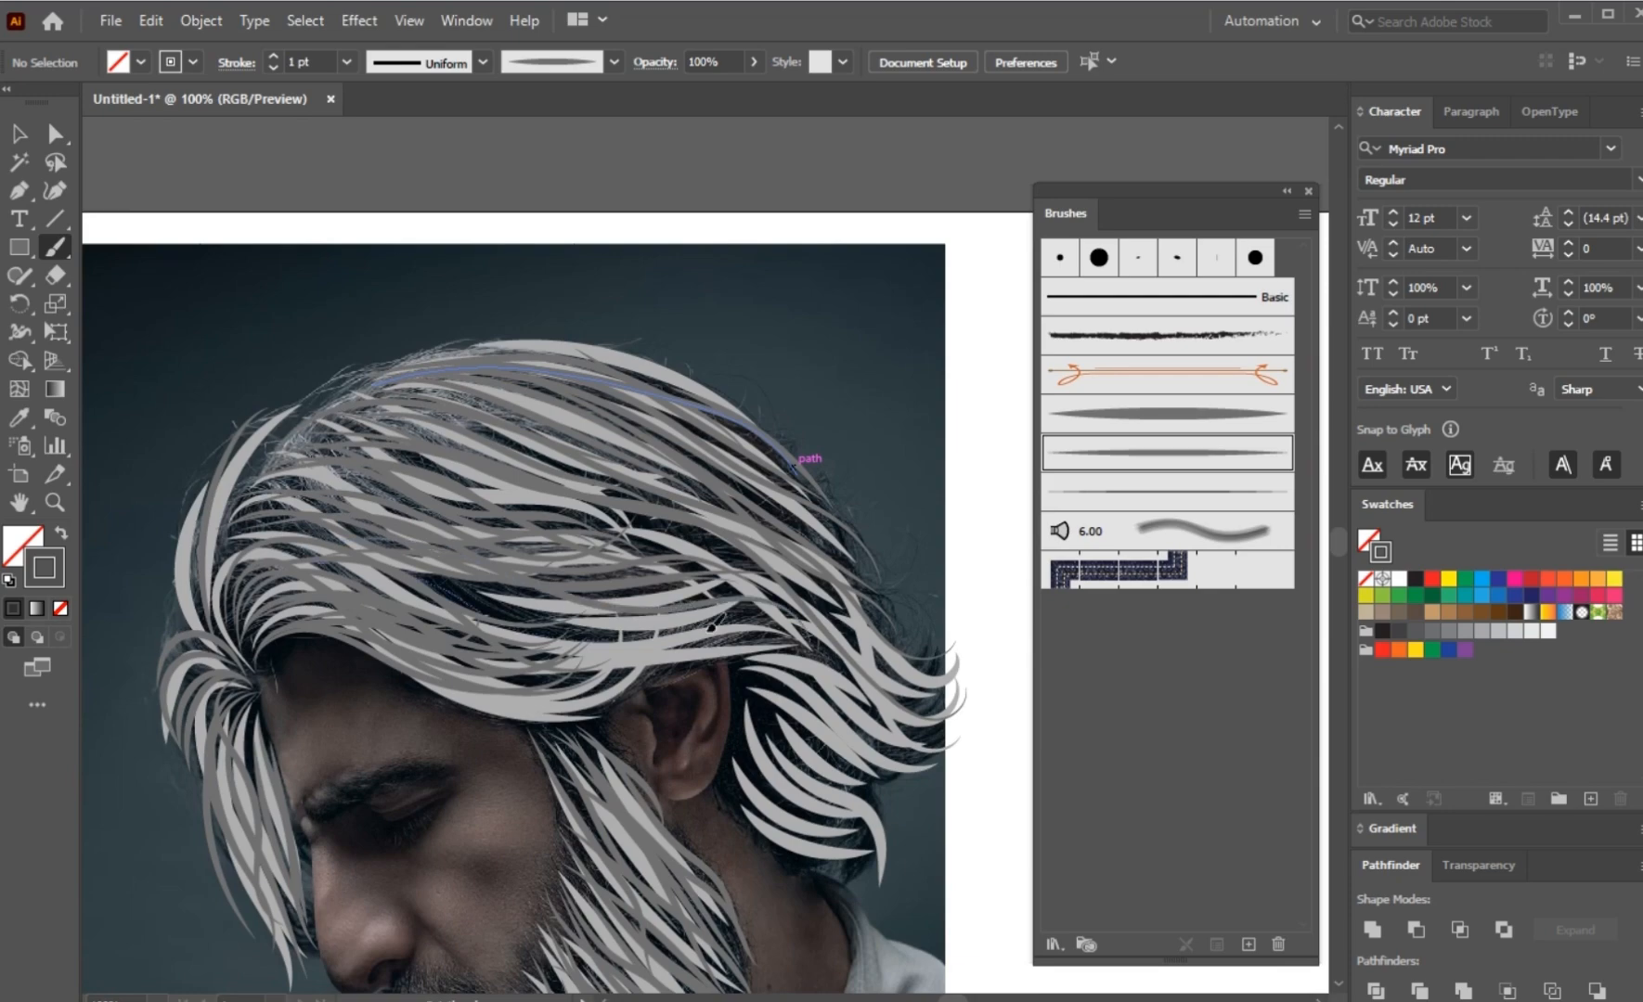
drag(417, 607, 772, 641)
drag(467, 568, 802, 643)
drag(644, 615, 532, 582)
Step: Paint dark grey tapered strokes from above the ear out to the curled hair ends at the back
scroll(627, 568, up, 2)
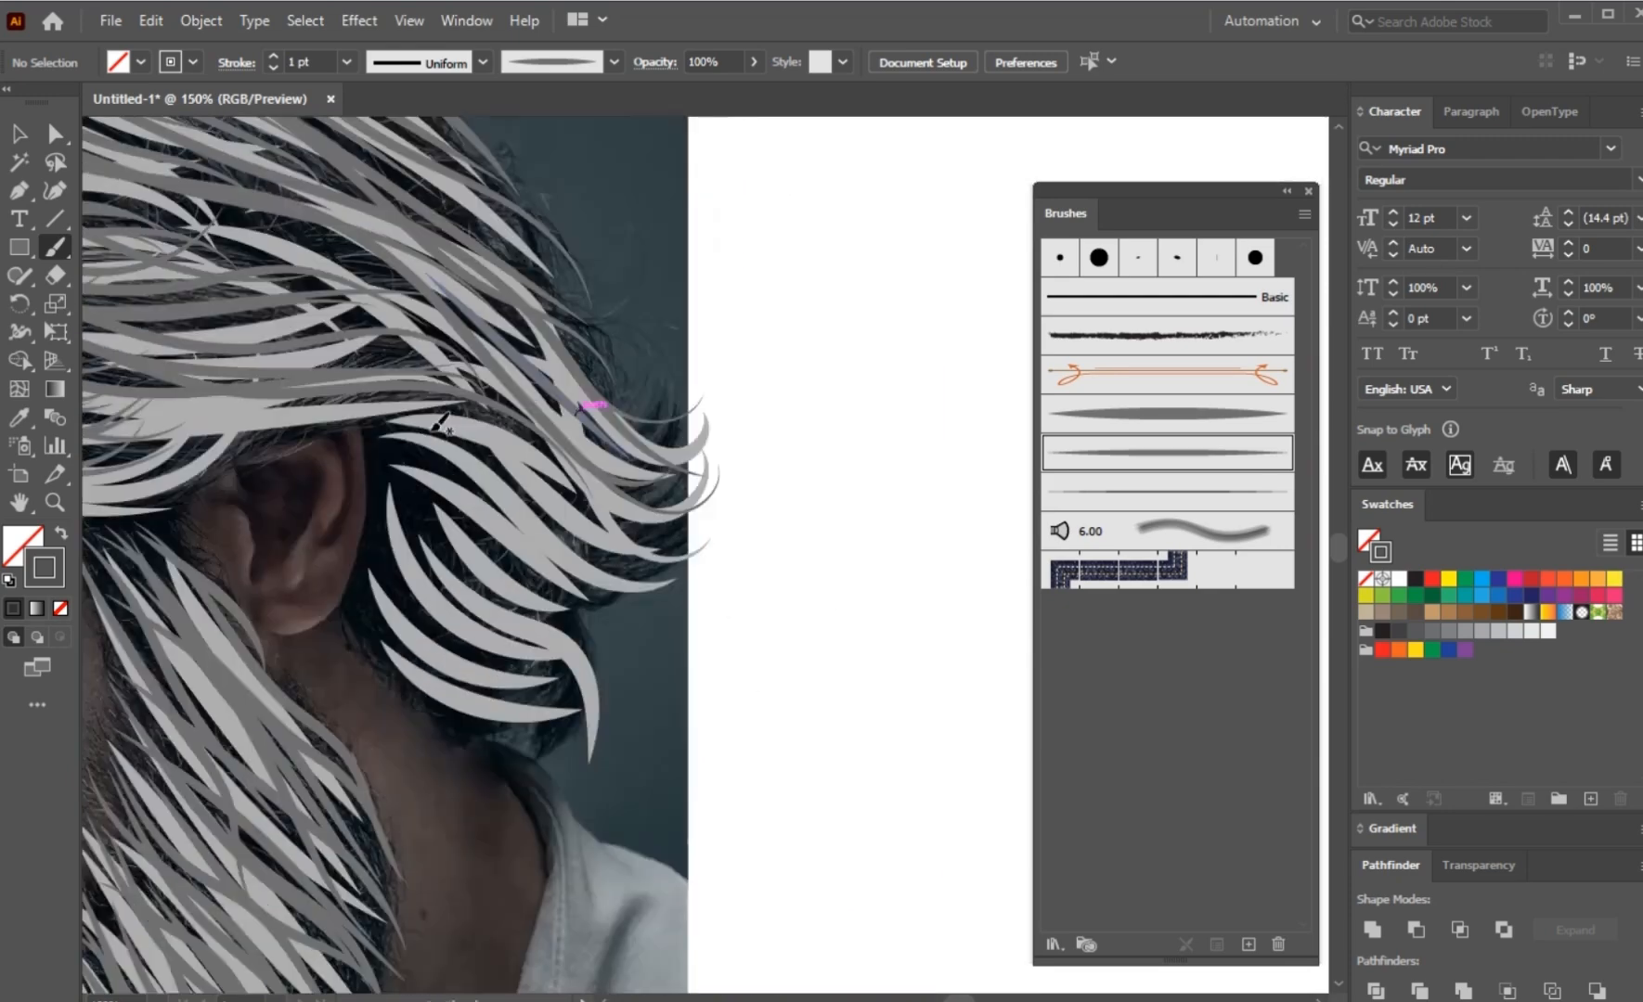
drag(386, 397, 772, 608)
drag(347, 314, 815, 529)
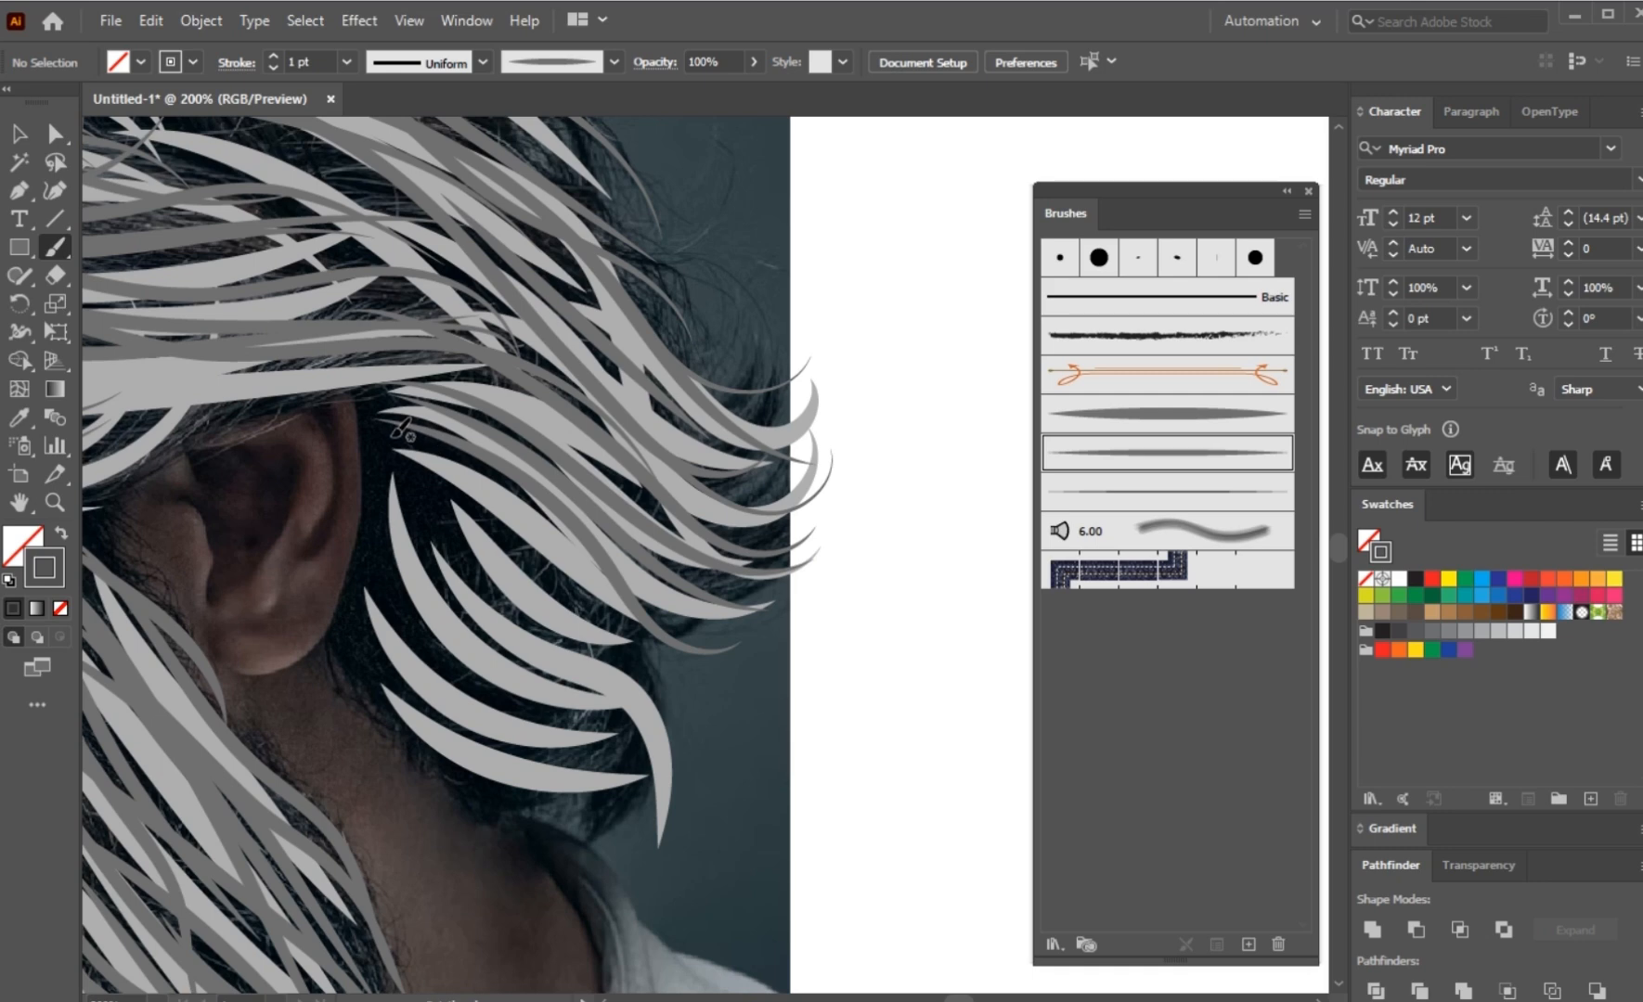
Step: Paint curved dark grey tapered strokes down the hair lock behind the ear to its tip
drag(731, 815, 729, 821)
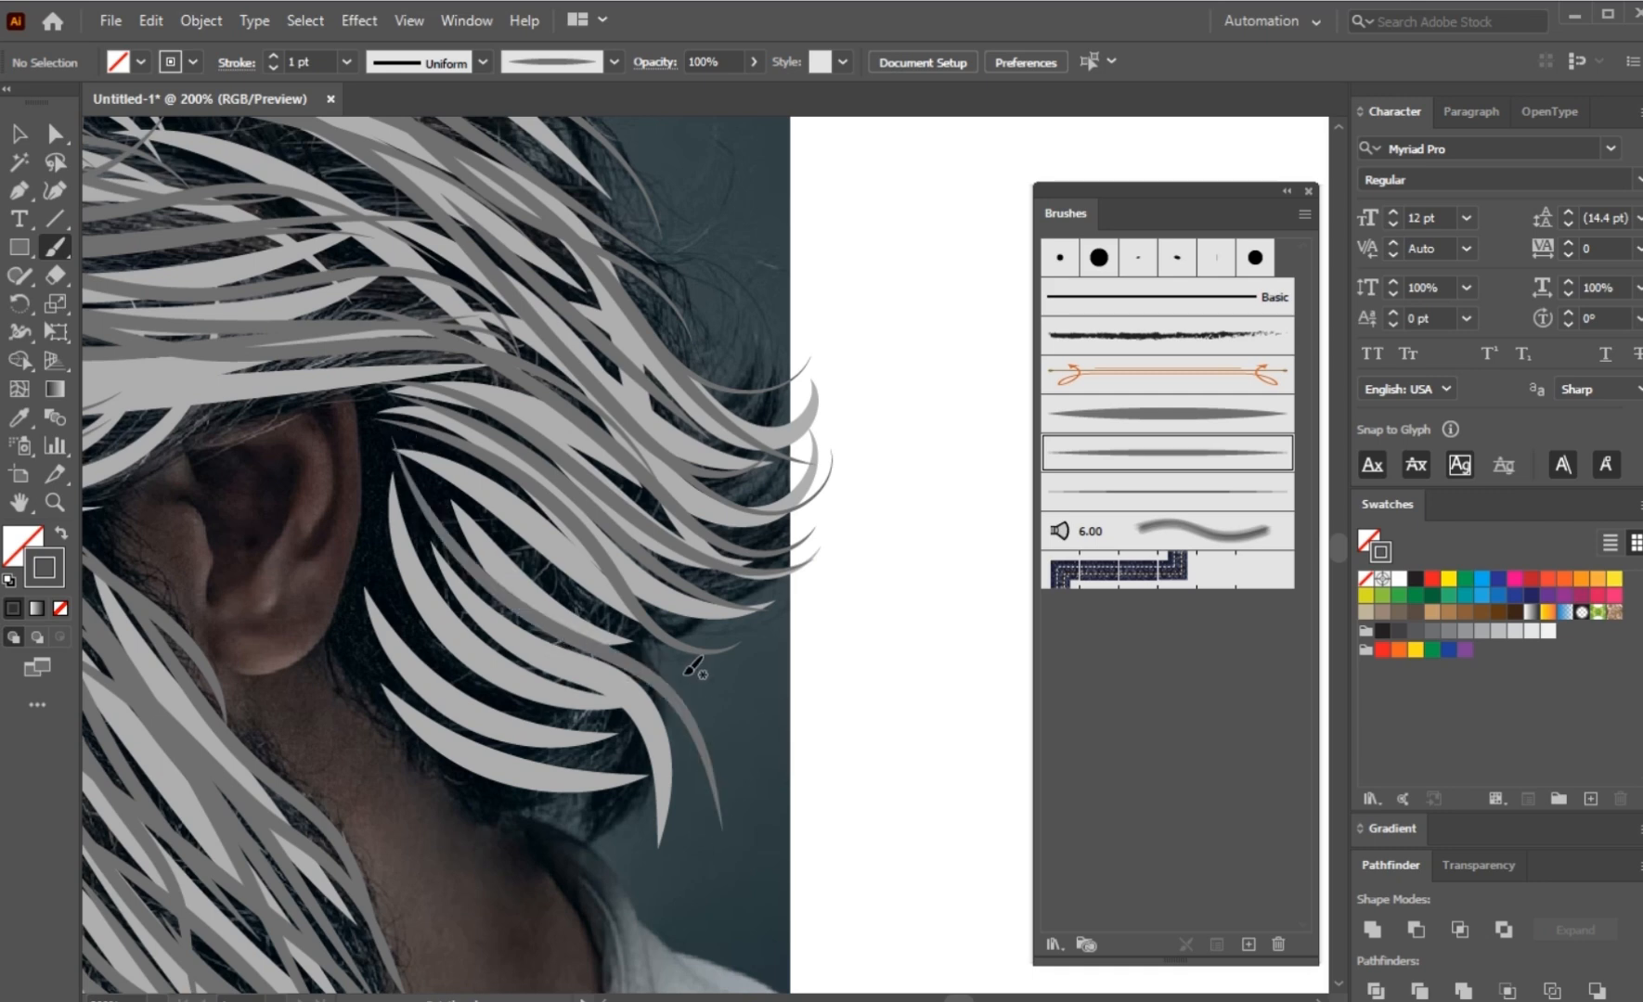
drag(517, 523, 444, 453)
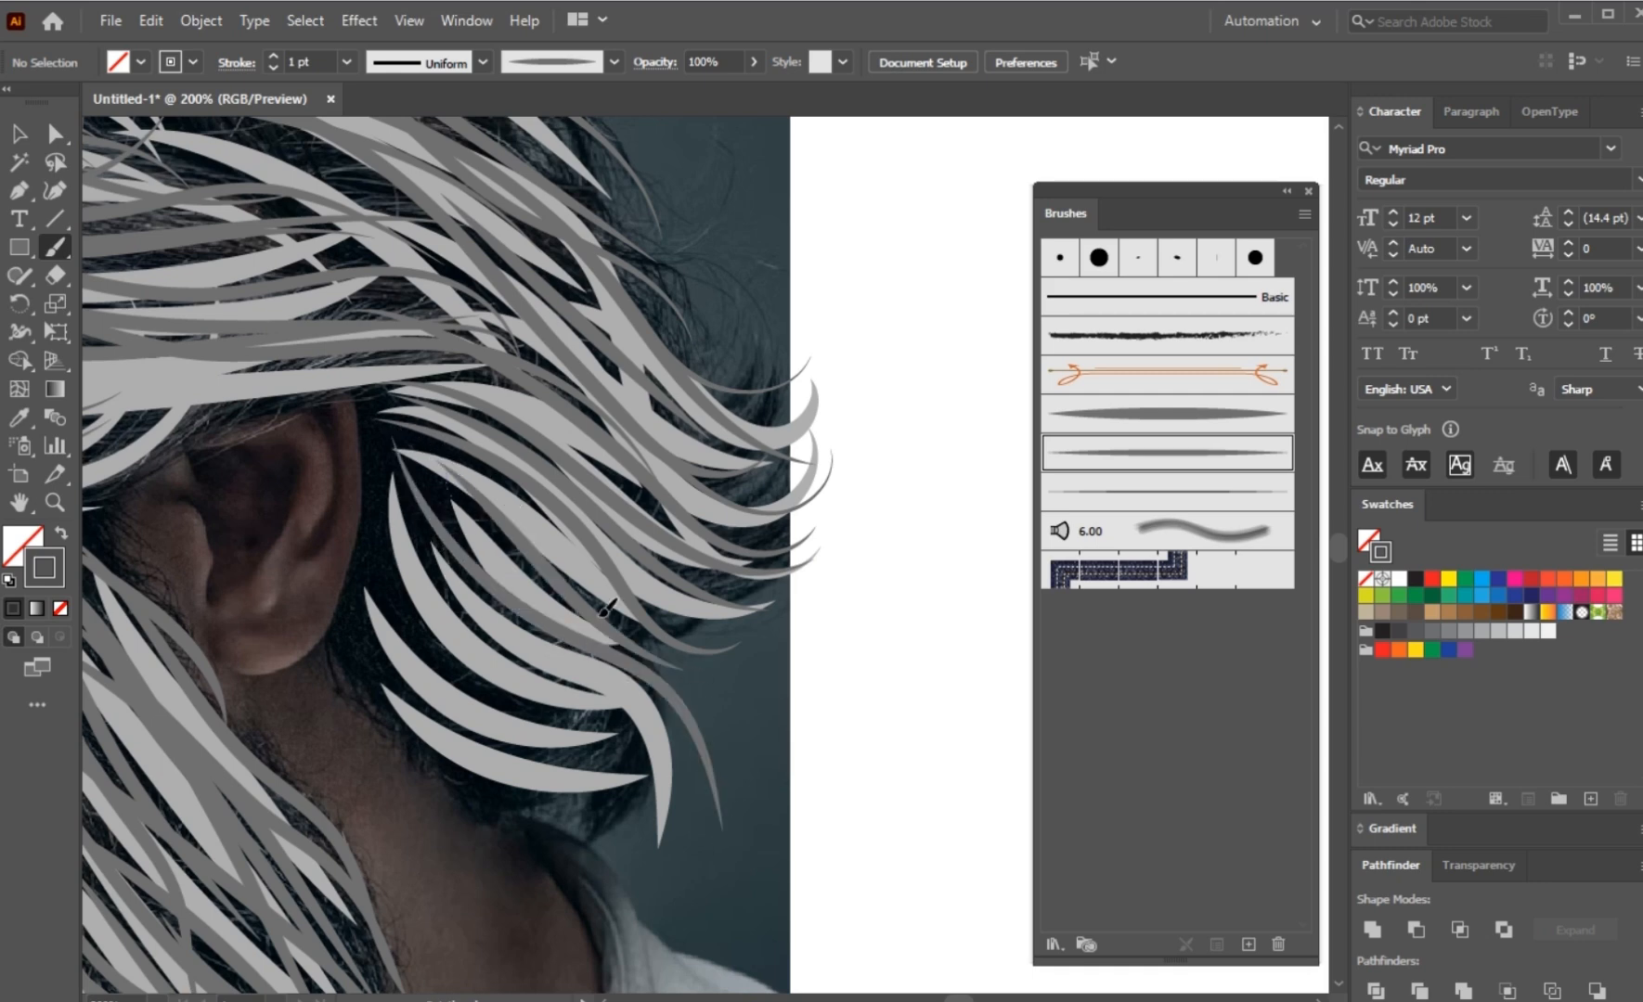
drag(600, 616, 661, 655)
drag(369, 464, 371, 502)
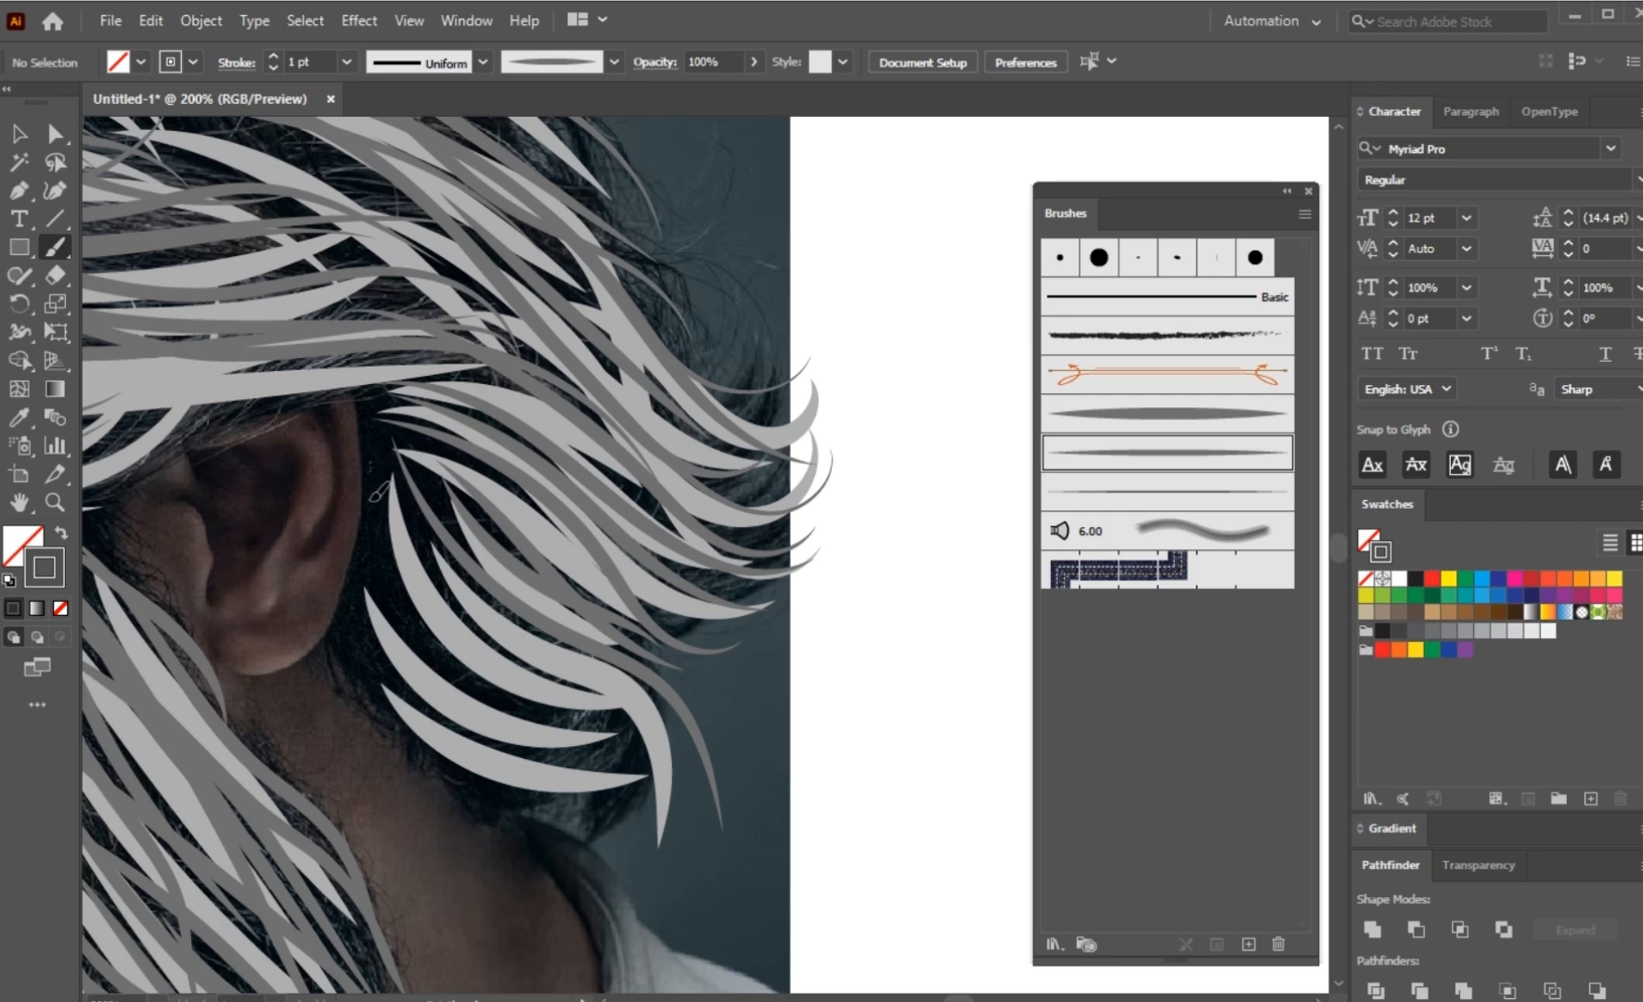
drag(500, 710, 661, 759)
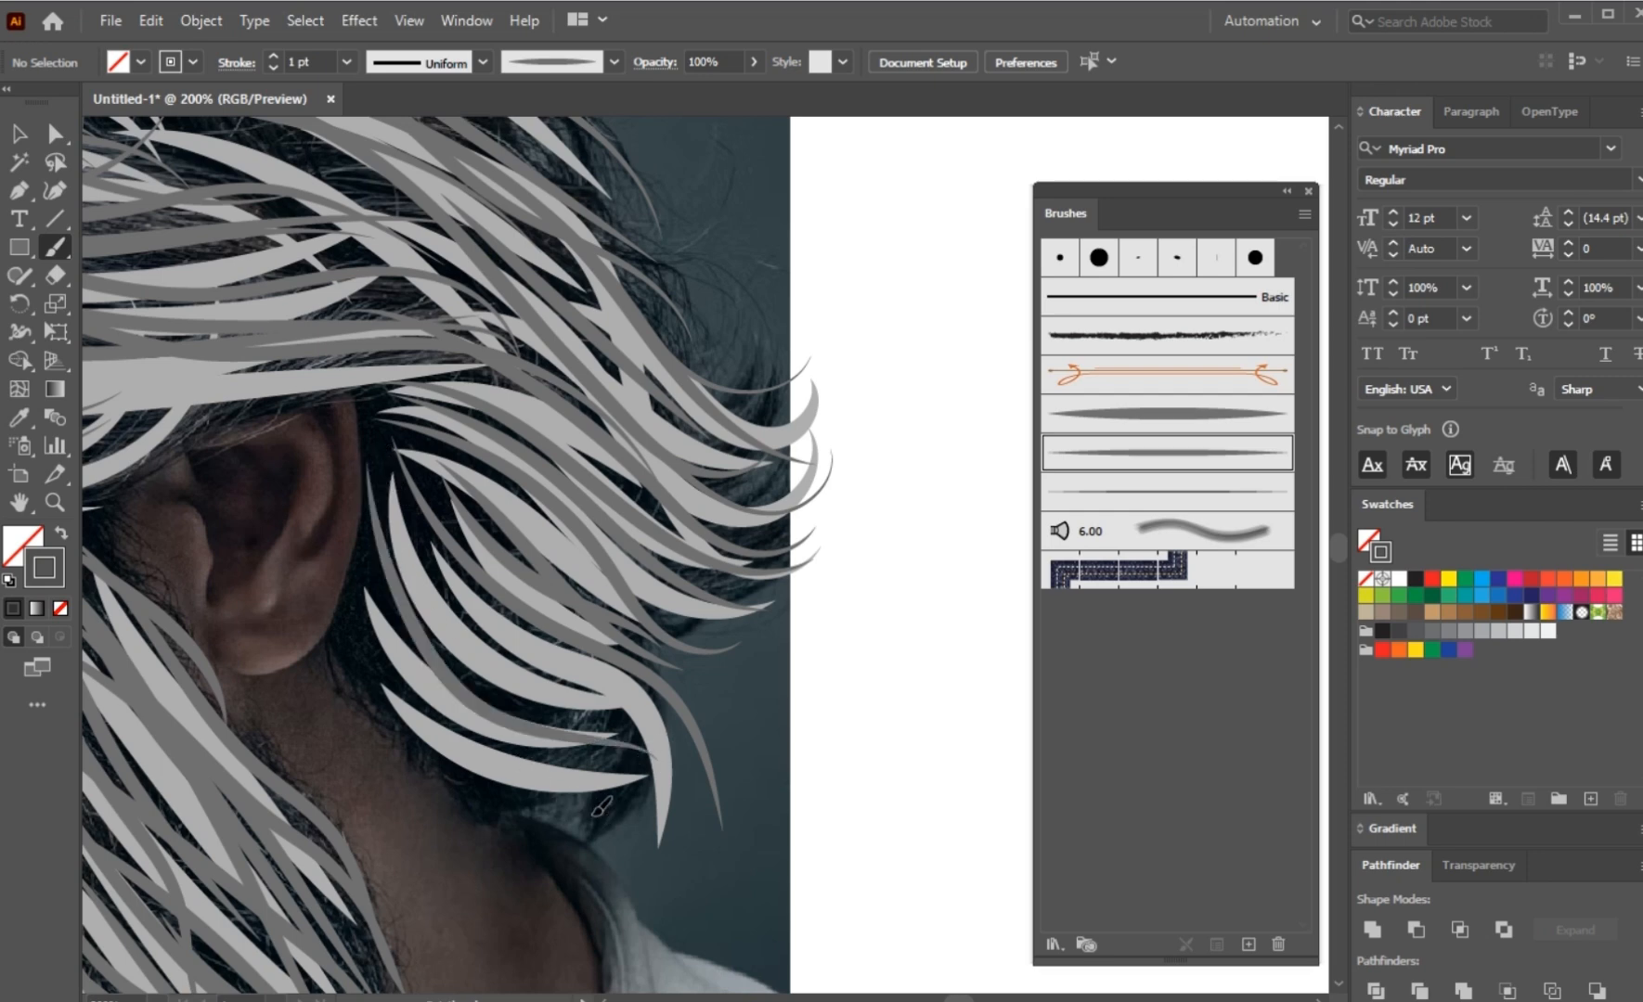
drag(394, 590, 520, 714)
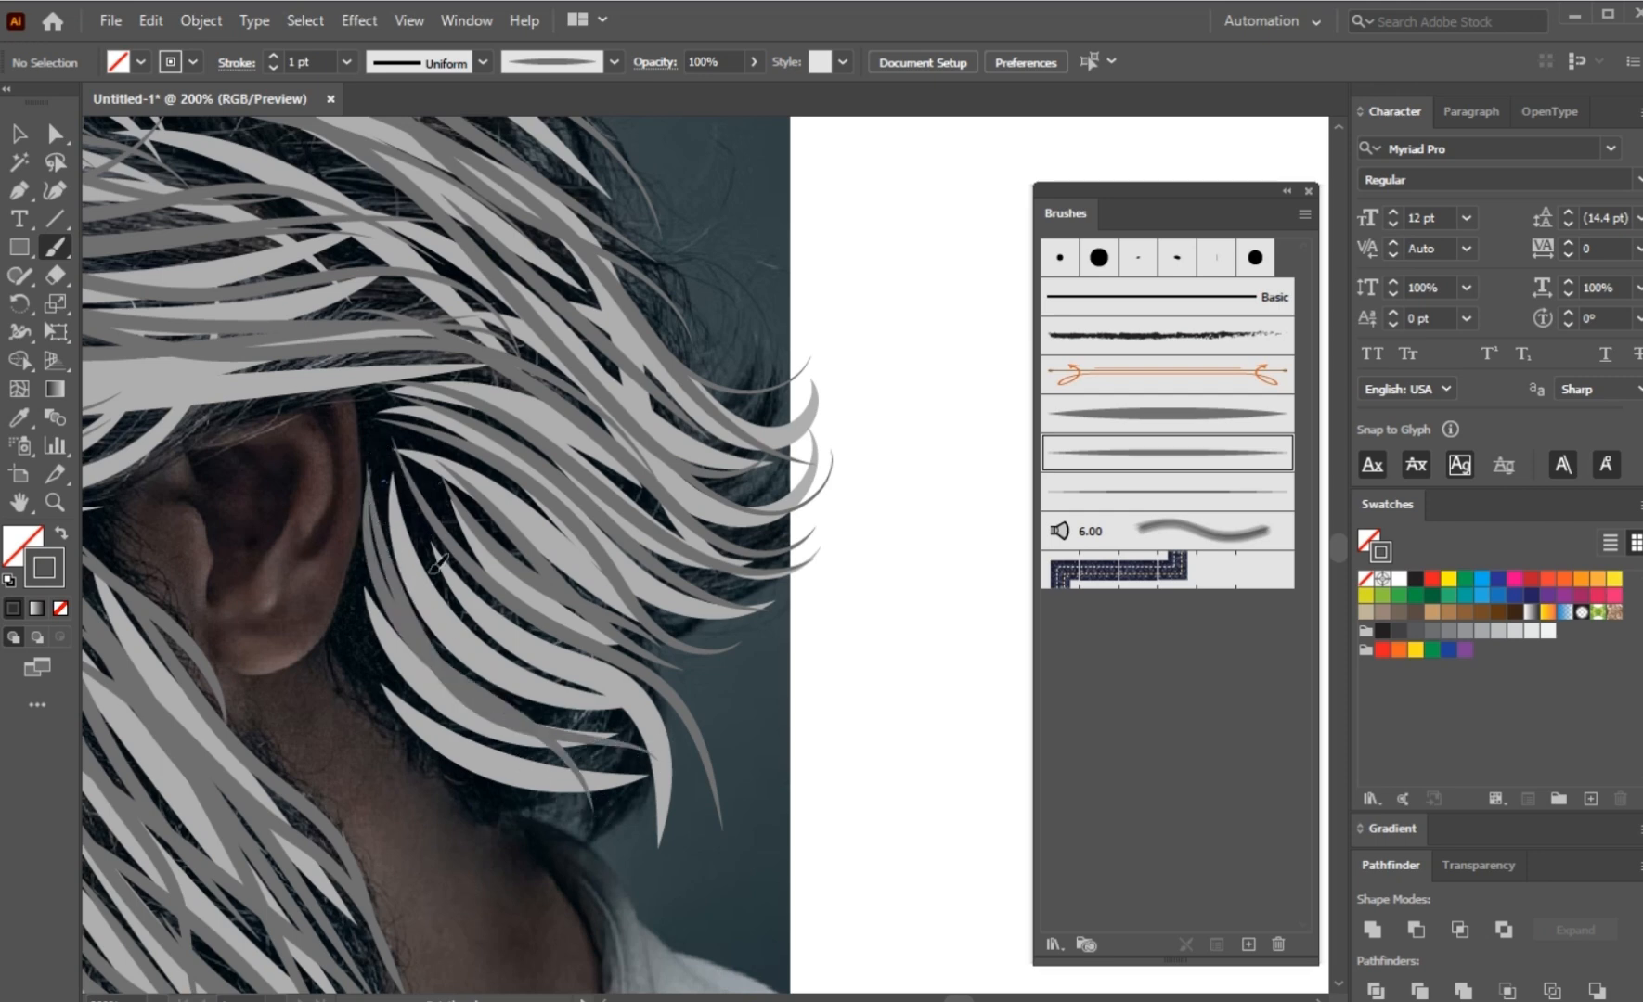
drag(678, 756, 687, 815)
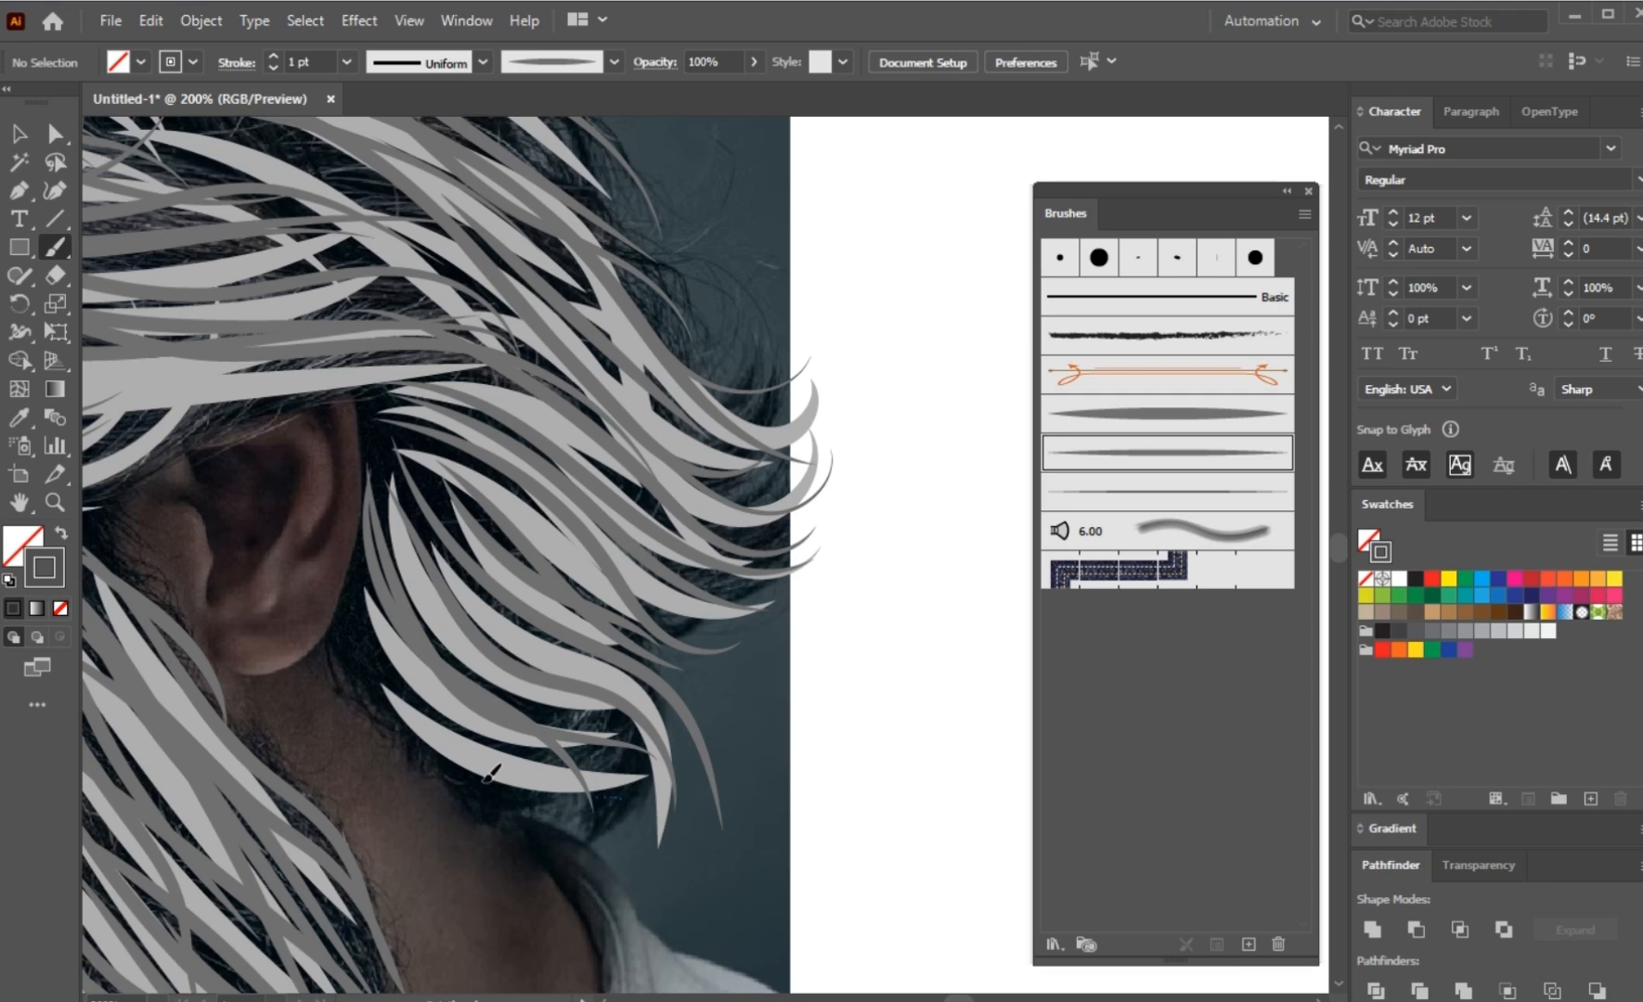
Step: Fill the lower edge and remaining gaps of the lock behind the ear with dark grey strokes, and stop painting
drag(358, 655, 682, 751)
drag(455, 504, 638, 642)
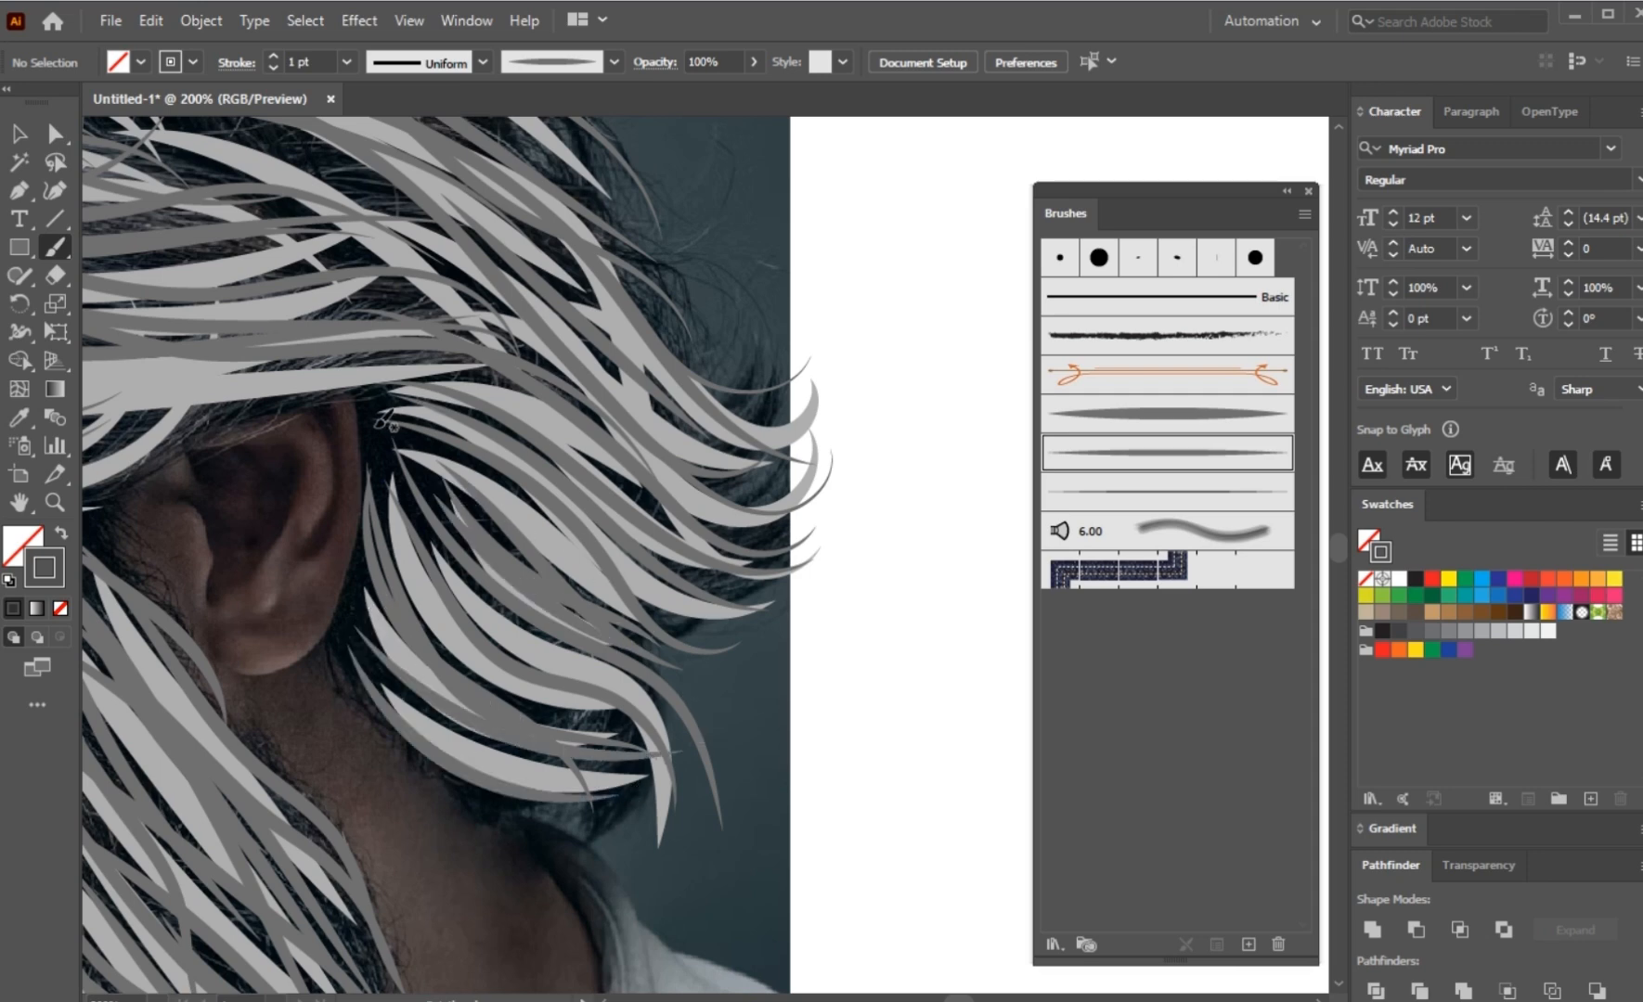
mouse_move(502, 559)
mouse_down()
mouse_move(683, 598)
mouse_move(595, 602)
mouse_up()
key(ctrl+minus)
key(ctrl+minus)
key(ctrl+minus)
key(ctrl+minus)
key(v)
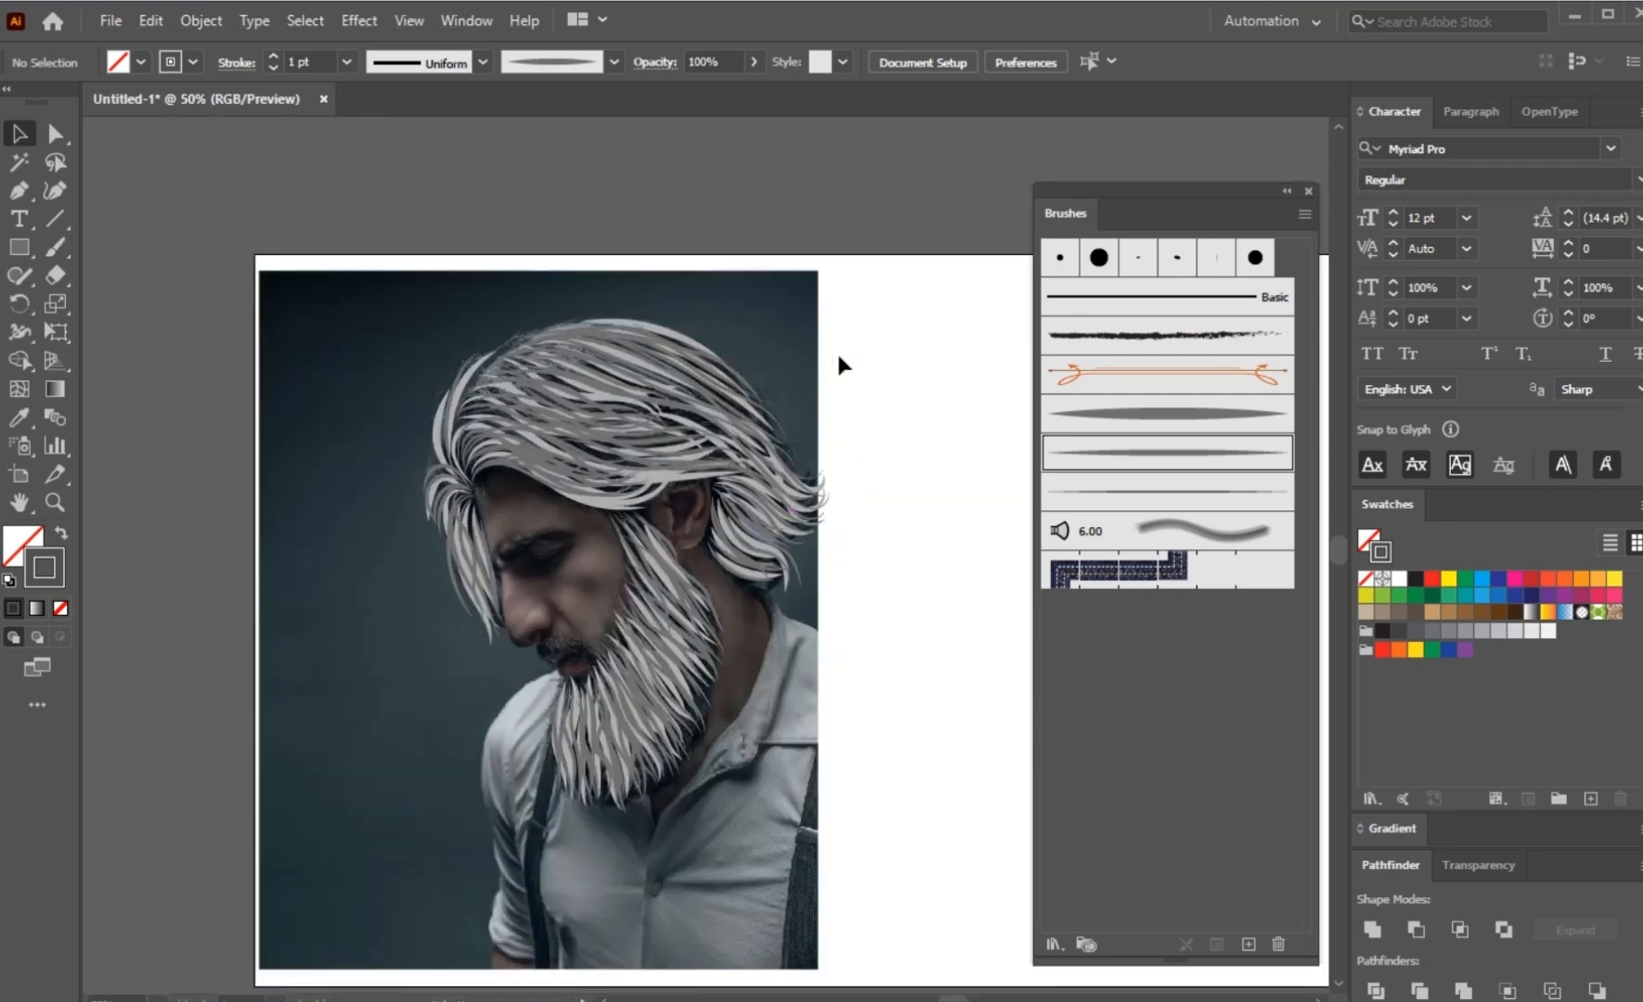
mouse_move(824, 256)
mouse_down()
mouse_move(464, 798)
mouse_move(365, 866)
mouse_up()
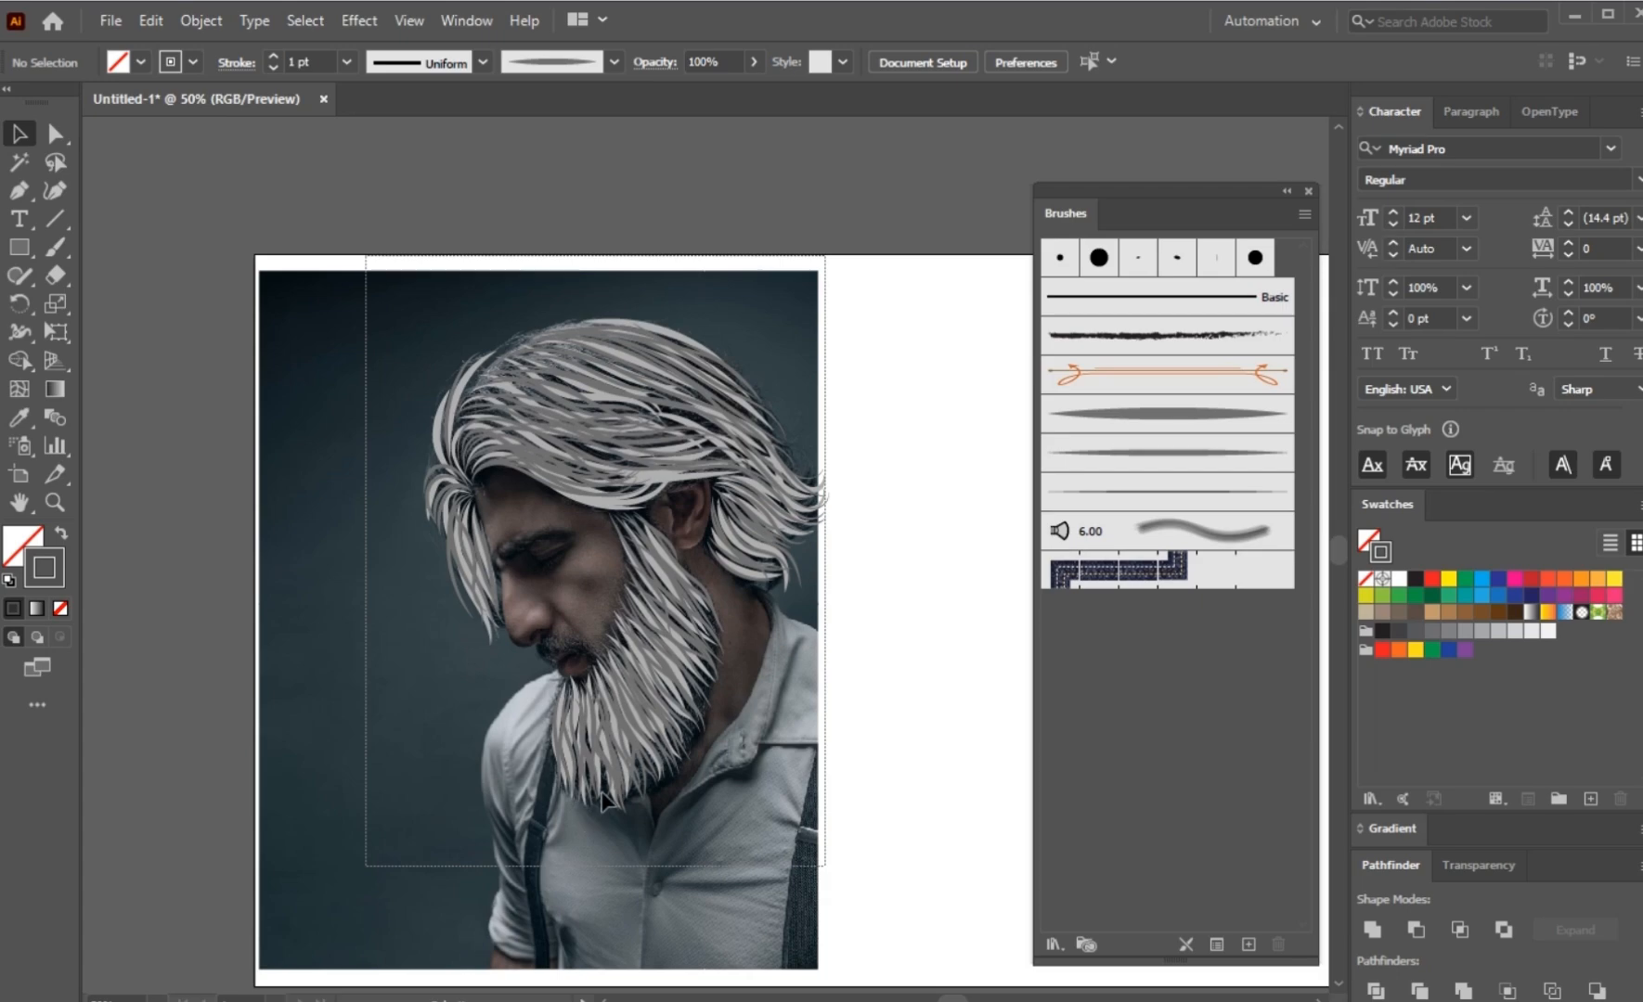
drag(602, 800, 602, 800)
key(ctrl+plus)
key(ctrl+plus)
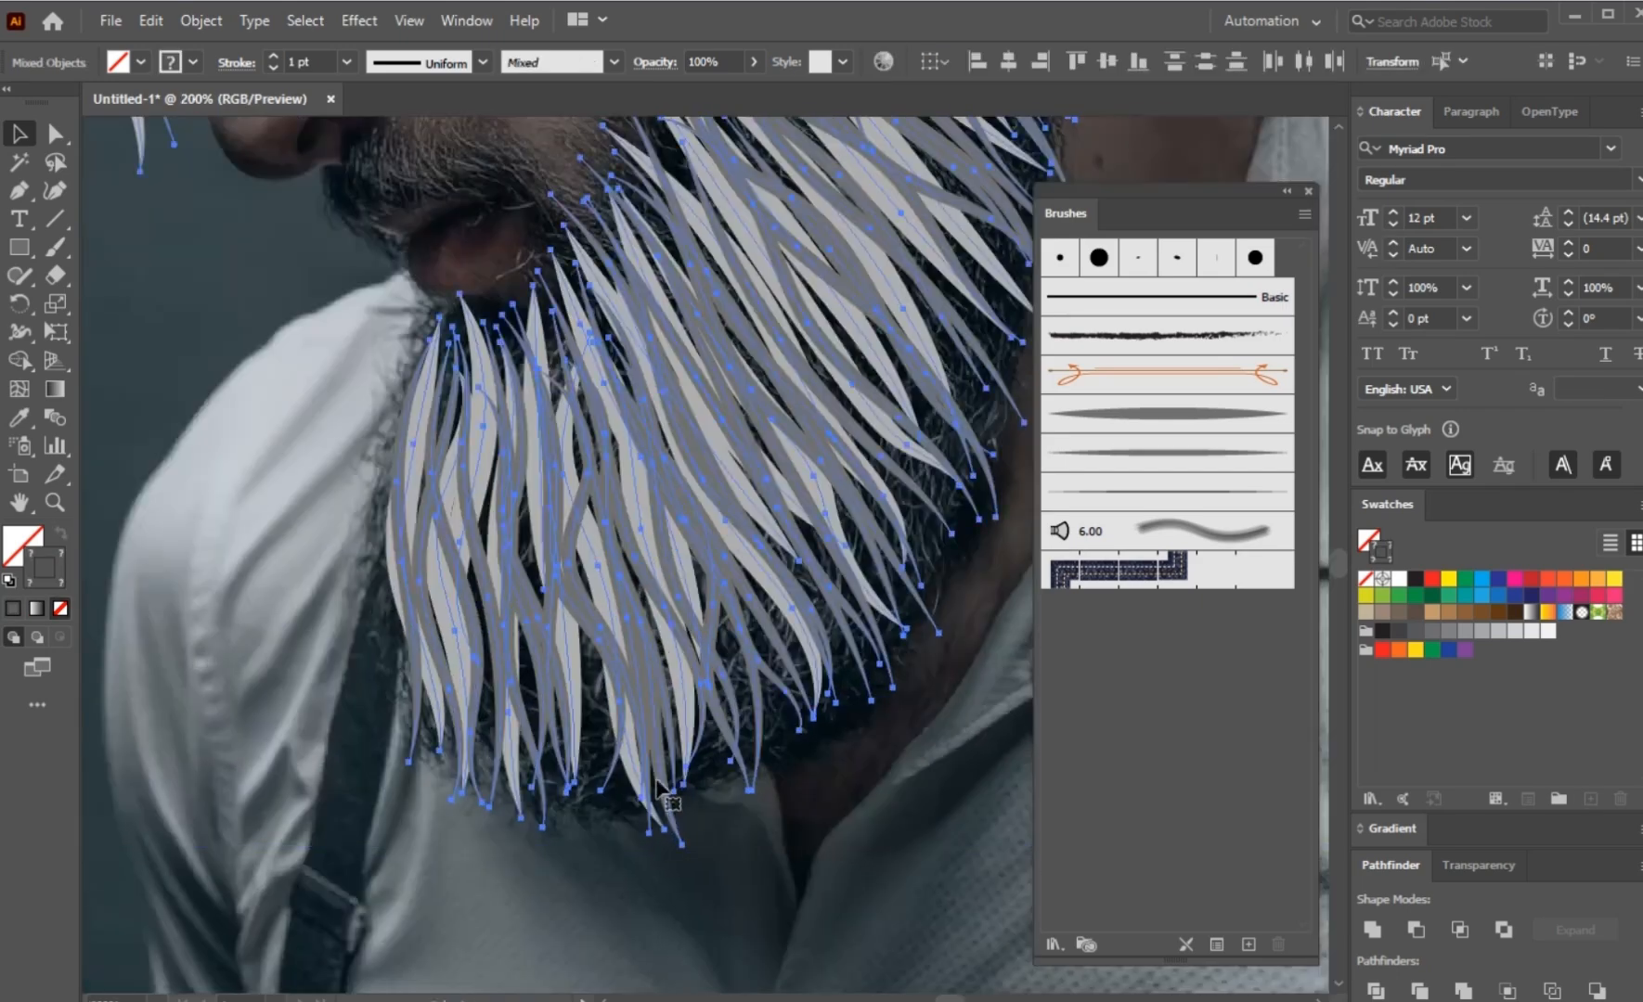
shift+click(667, 804)
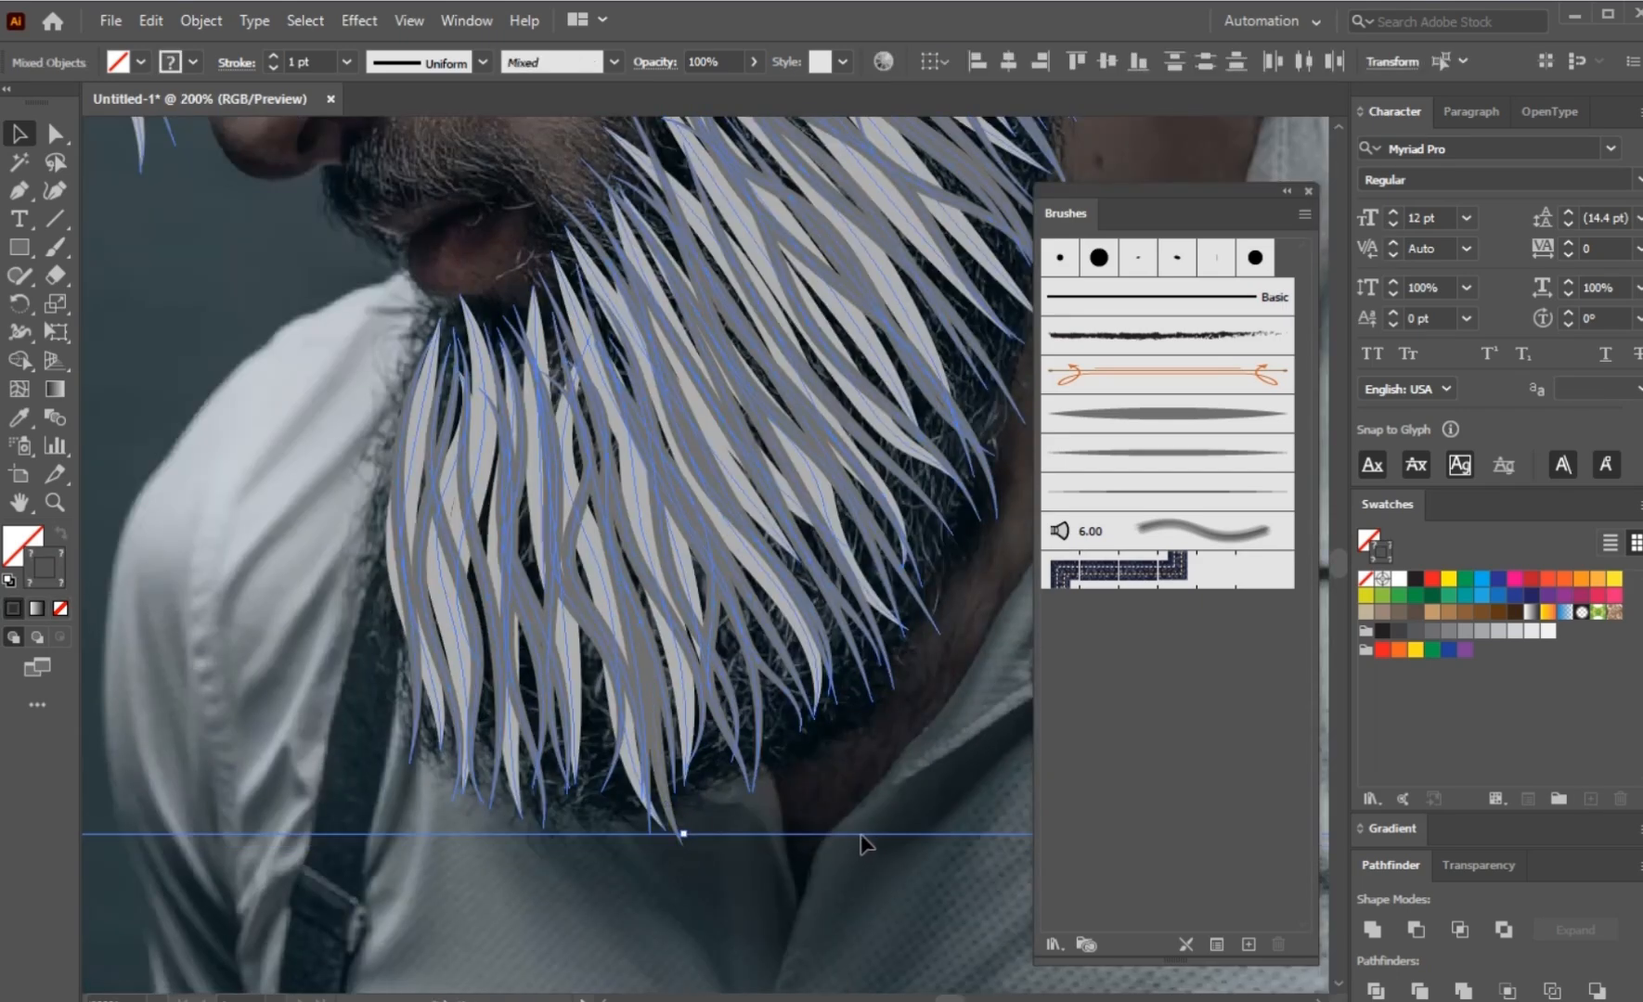
click(791, 809)
scroll(803, 807, down, 4)
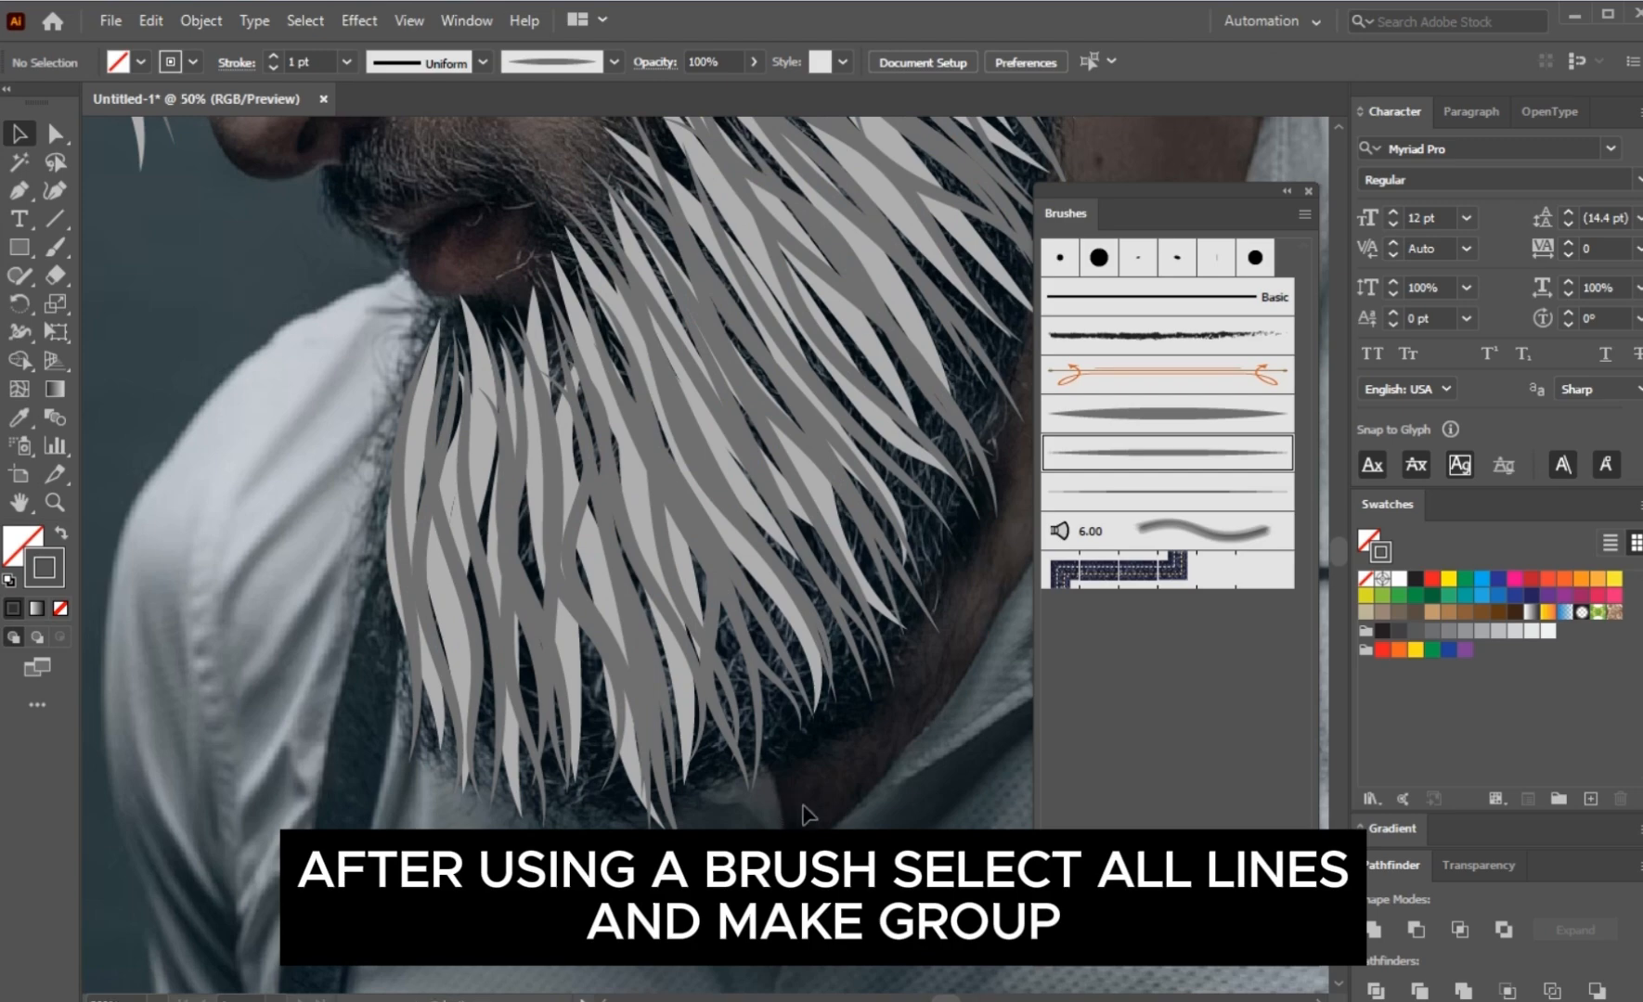
Step: Select the dark grey strokes of the hair and beard without the light grey ones, group them, and deselect
mouse_move(714, 310)
mouse_down()
mouse_move(658, 538)
mouse_move(225, 985)
mouse_up()
scroll(485, 847, up, 5)
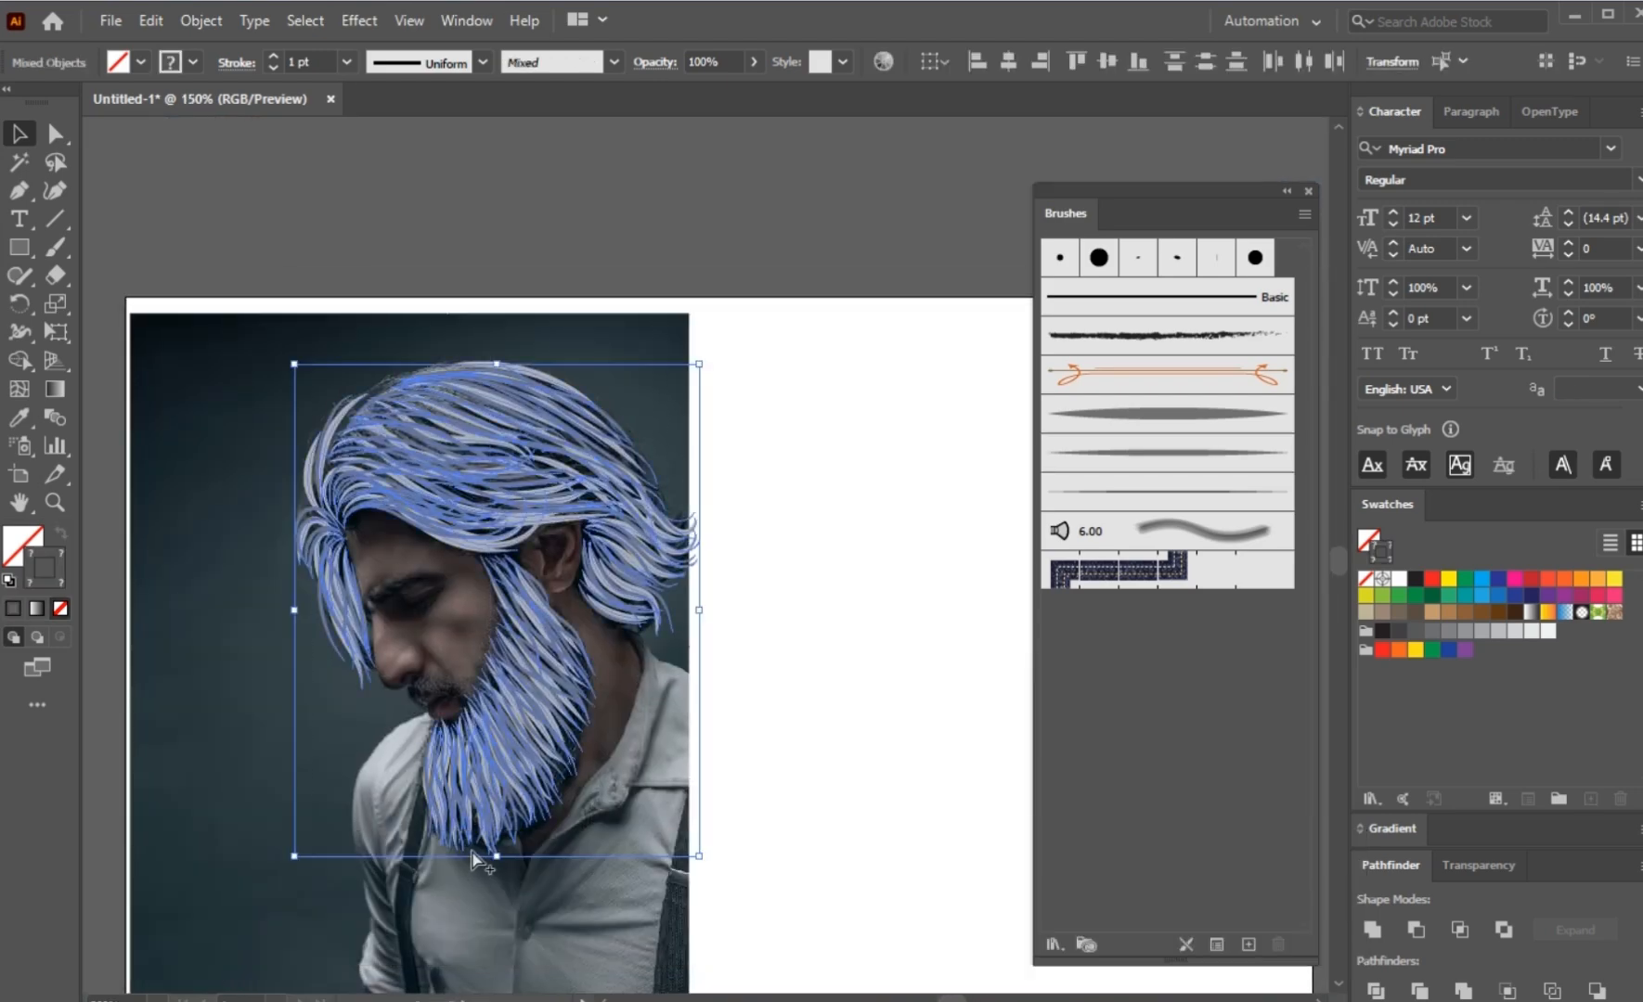
key(ctrl+g)
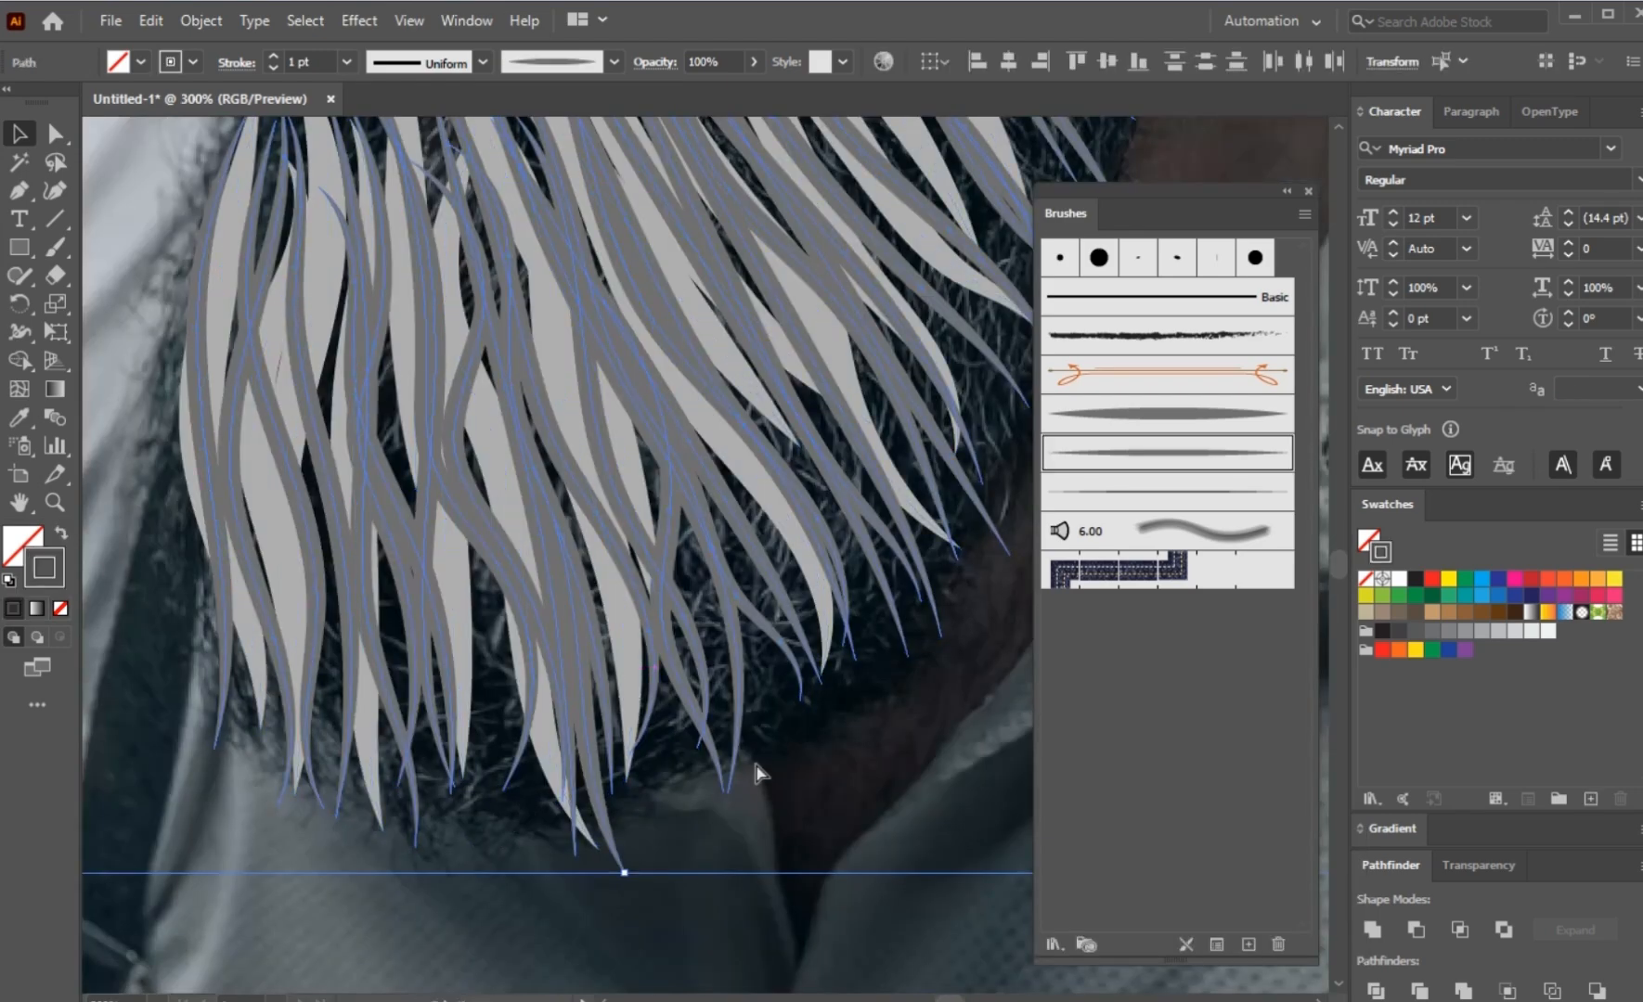
click(767, 832)
scroll(742, 835, down, 3)
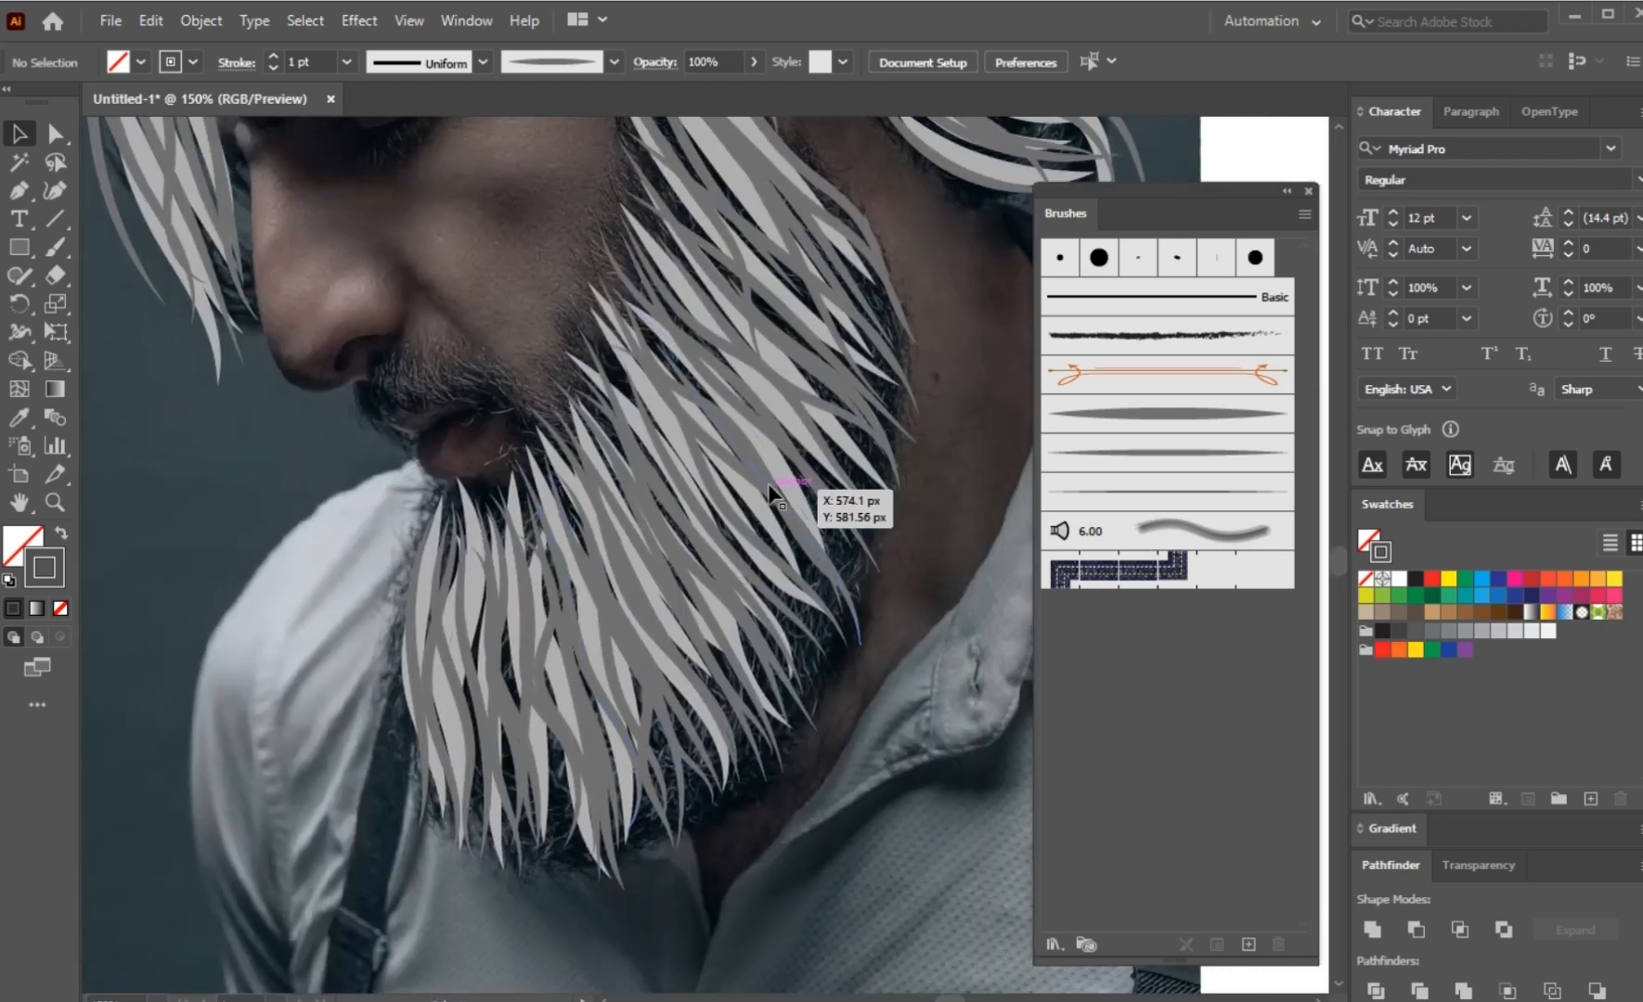
Step: Set up the Paintbrush with the thinnest tapered art brush and stroke colour 282828
click(46, 249)
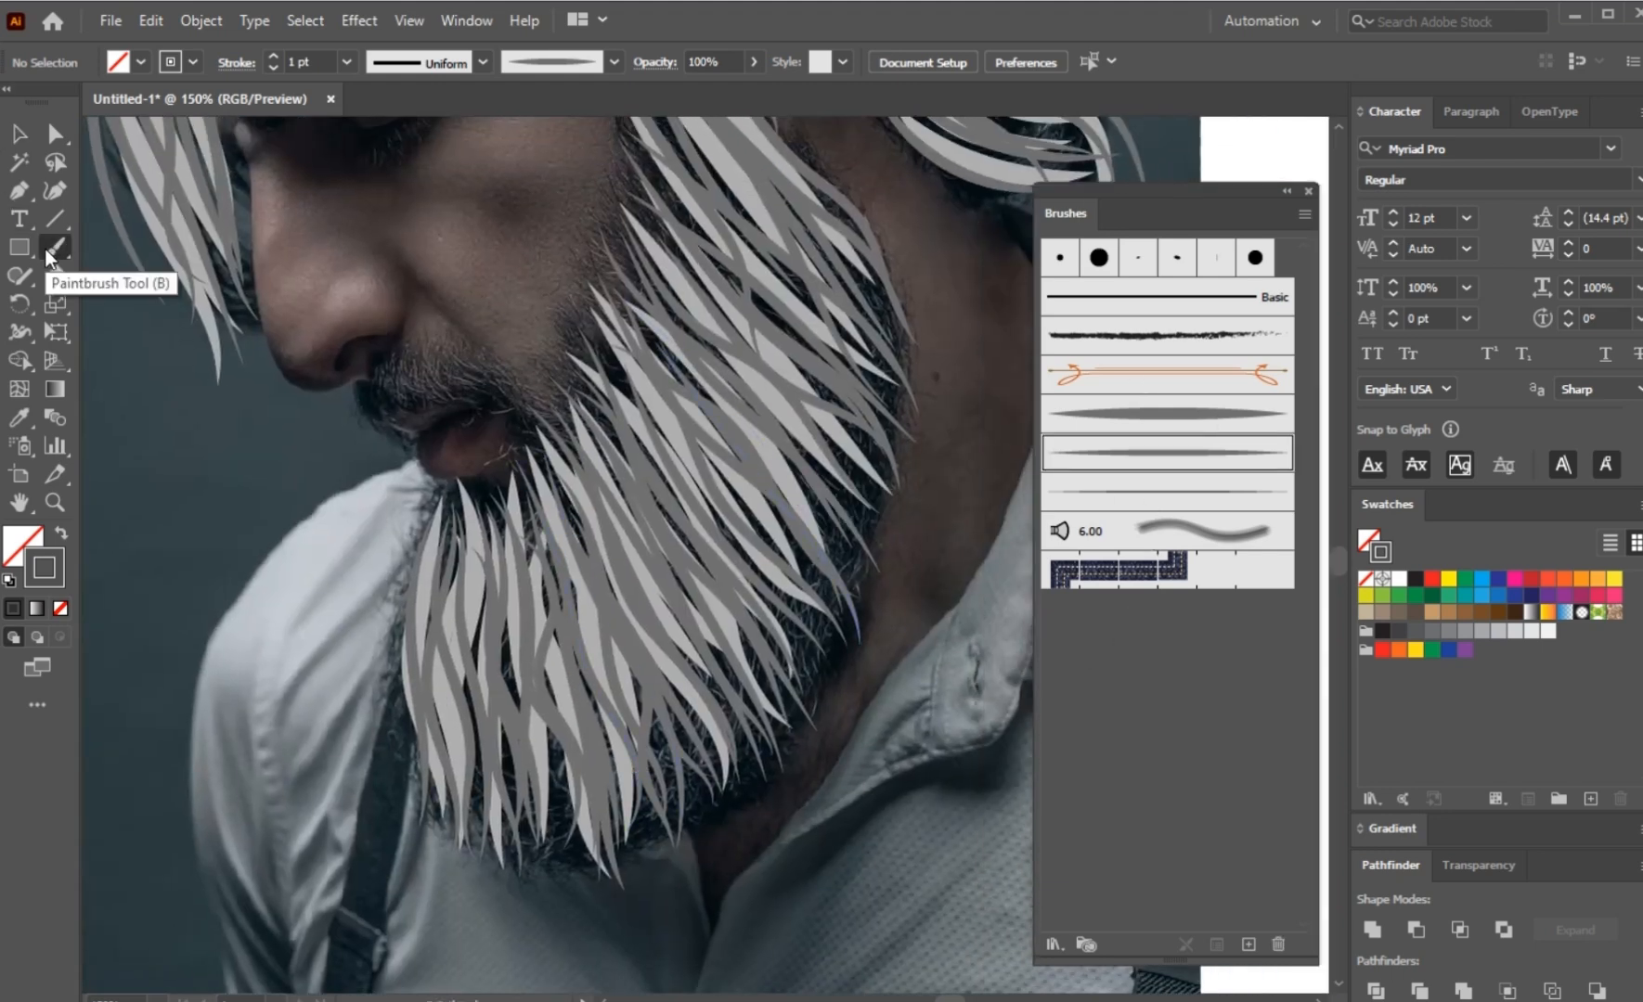
click(1189, 489)
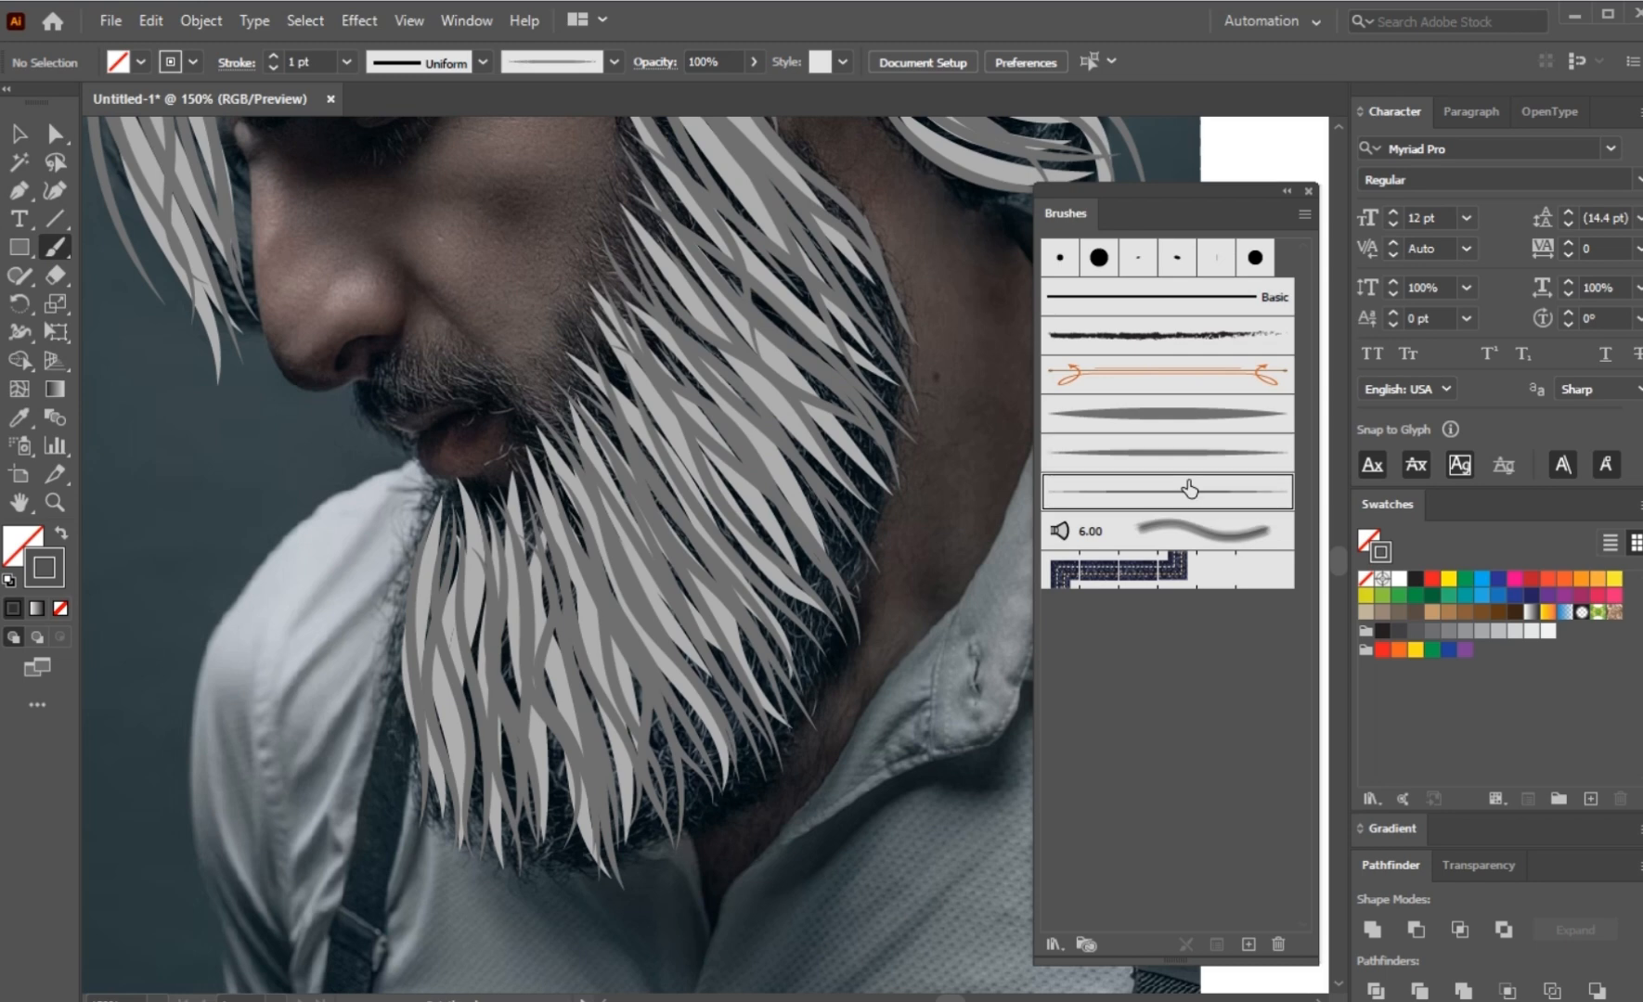
double_click(60, 554)
click(789, 679)
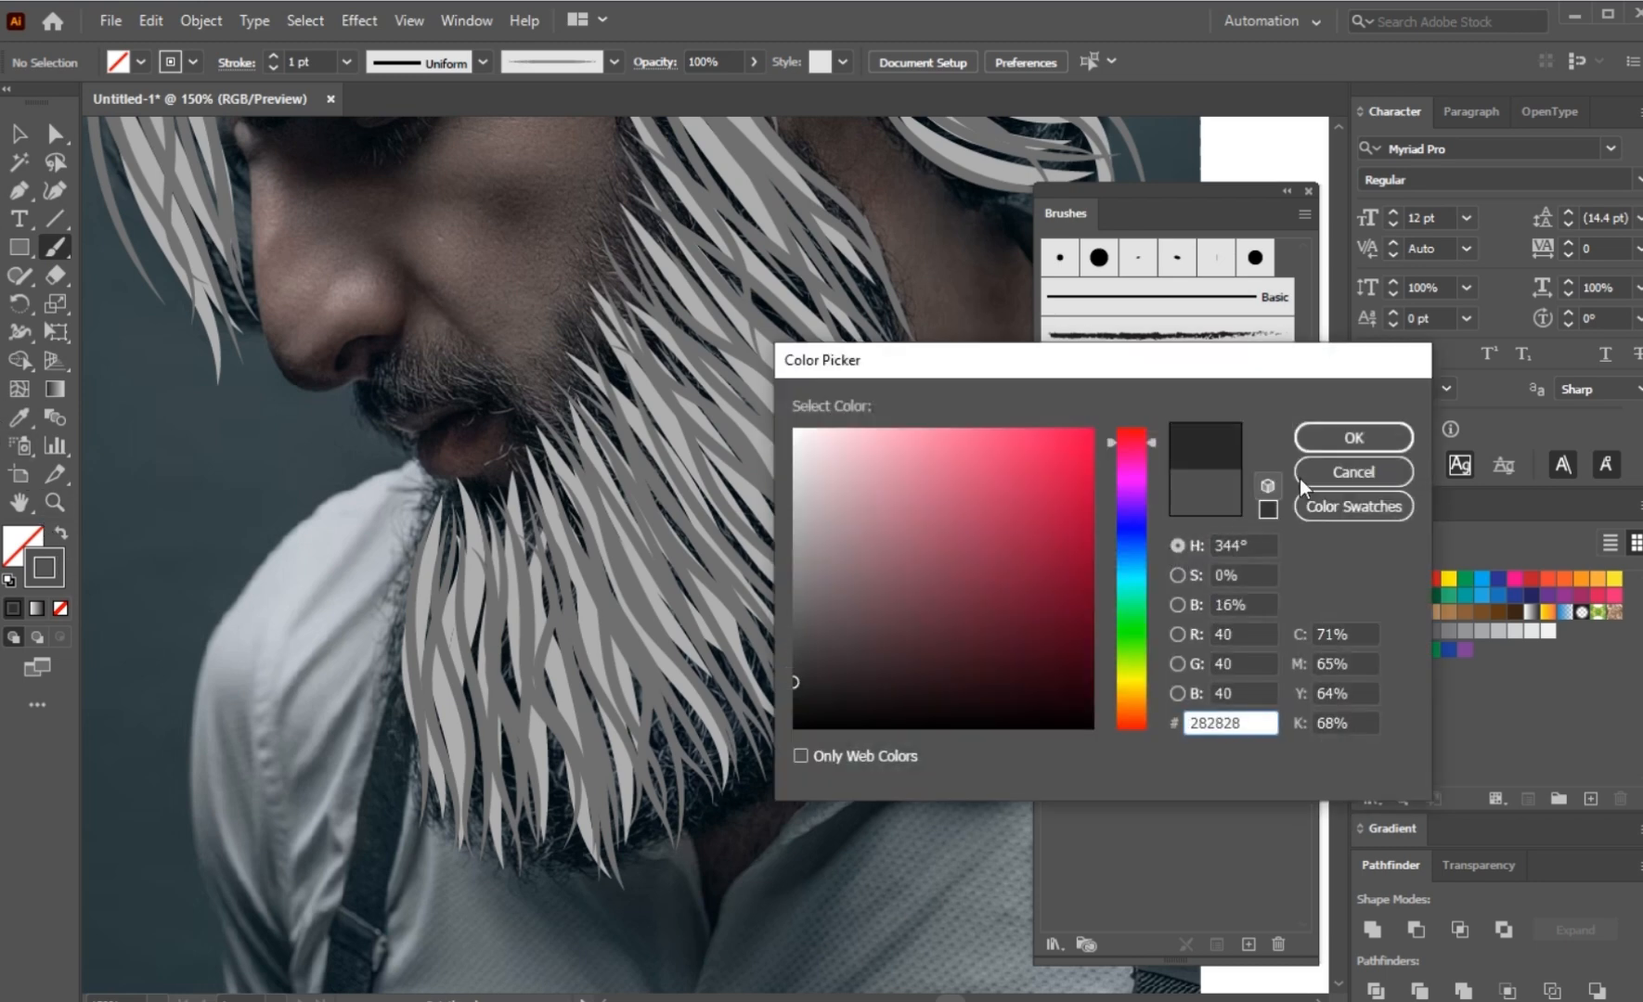
click(1348, 437)
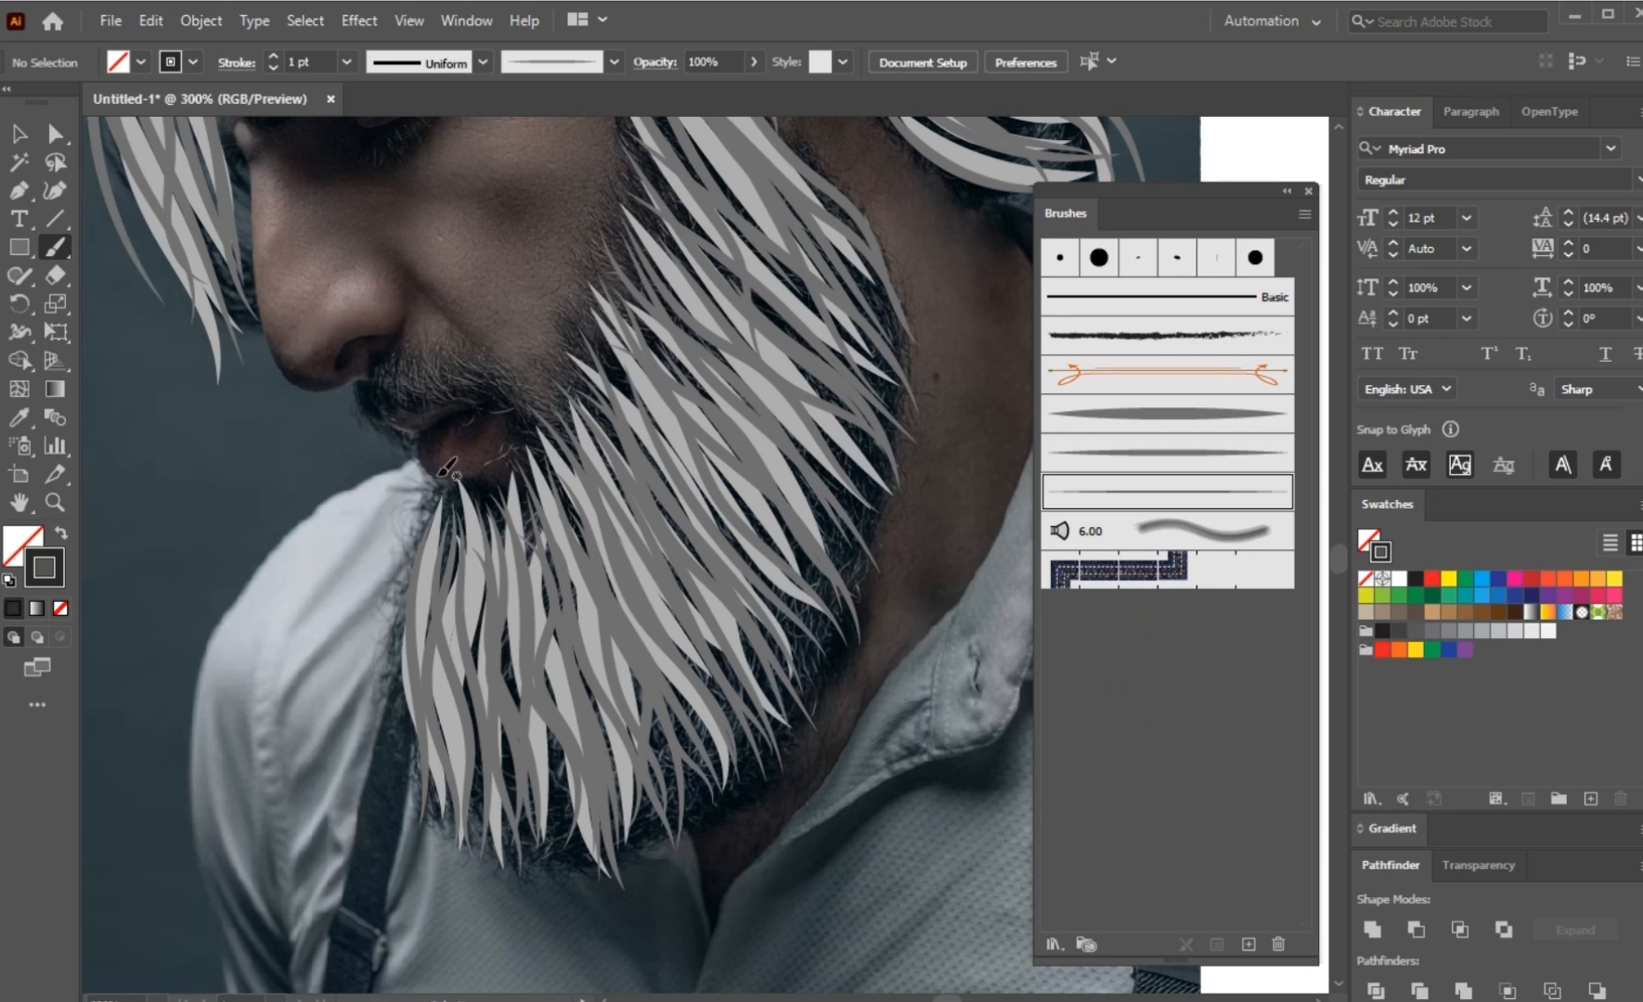
Step: Paint the first fine tapered strokes along the moustache, from below the nostril over the lip to the beard's edge
scroll(439, 476, up, 2)
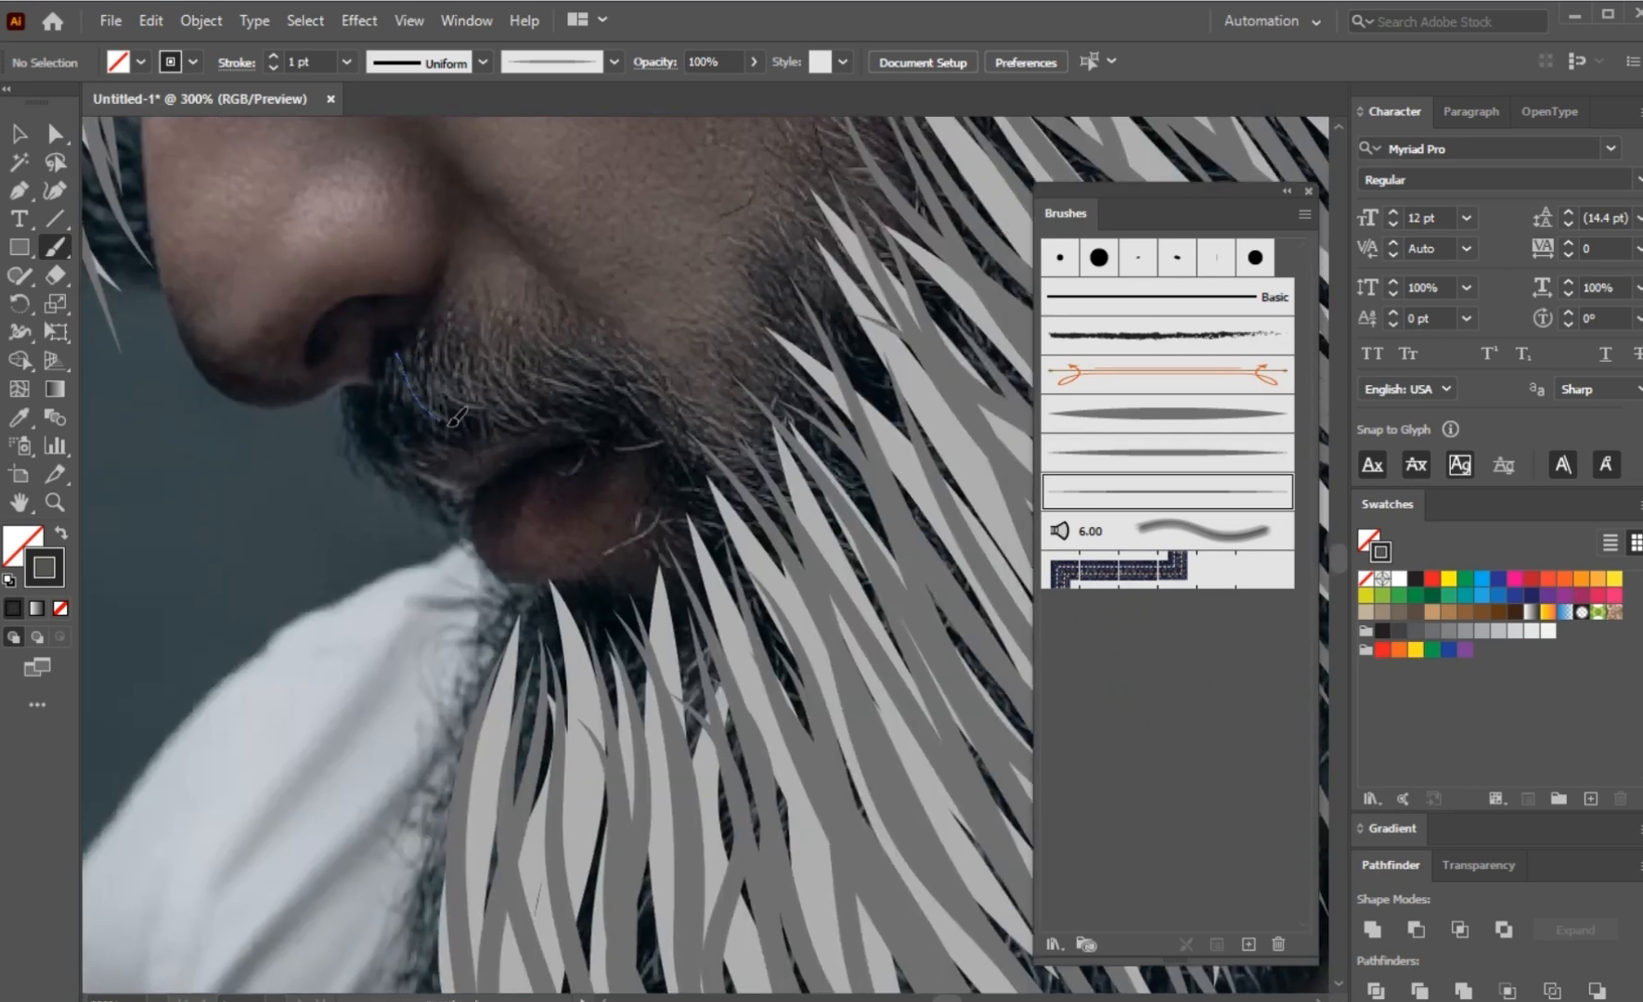
drag(452, 422, 471, 436)
mouse_move(428, 358)
mouse_down()
mouse_move(508, 420)
mouse_move(585, 417)
mouse_up()
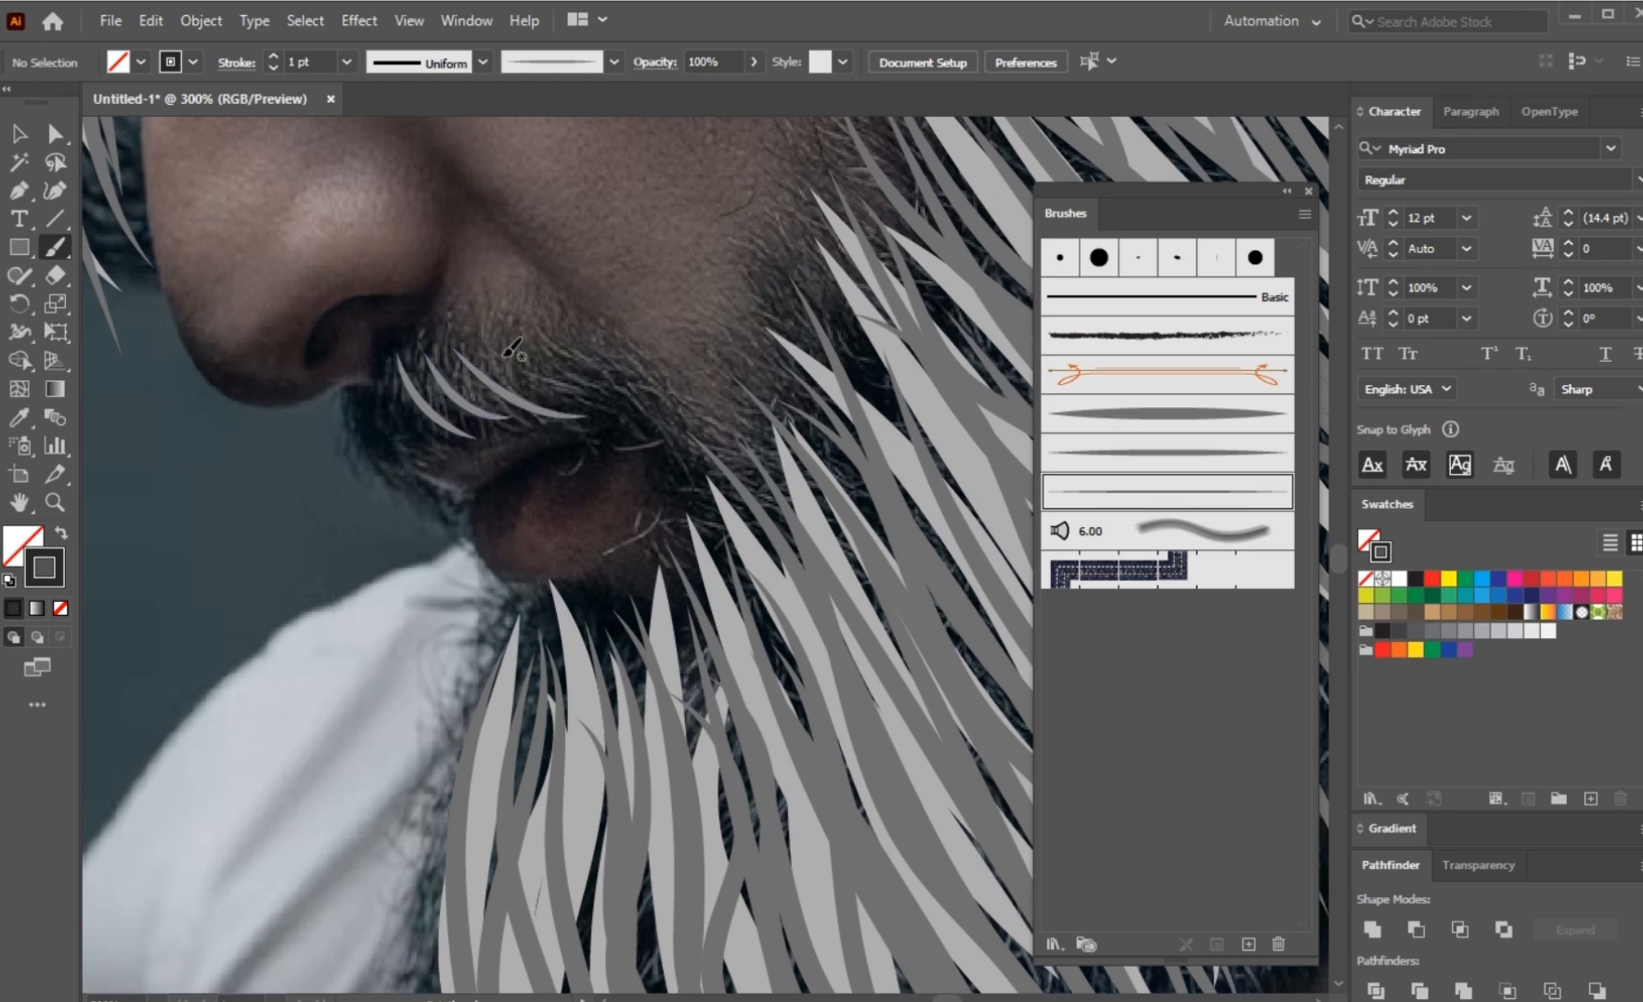
drag(739, 539, 745, 548)
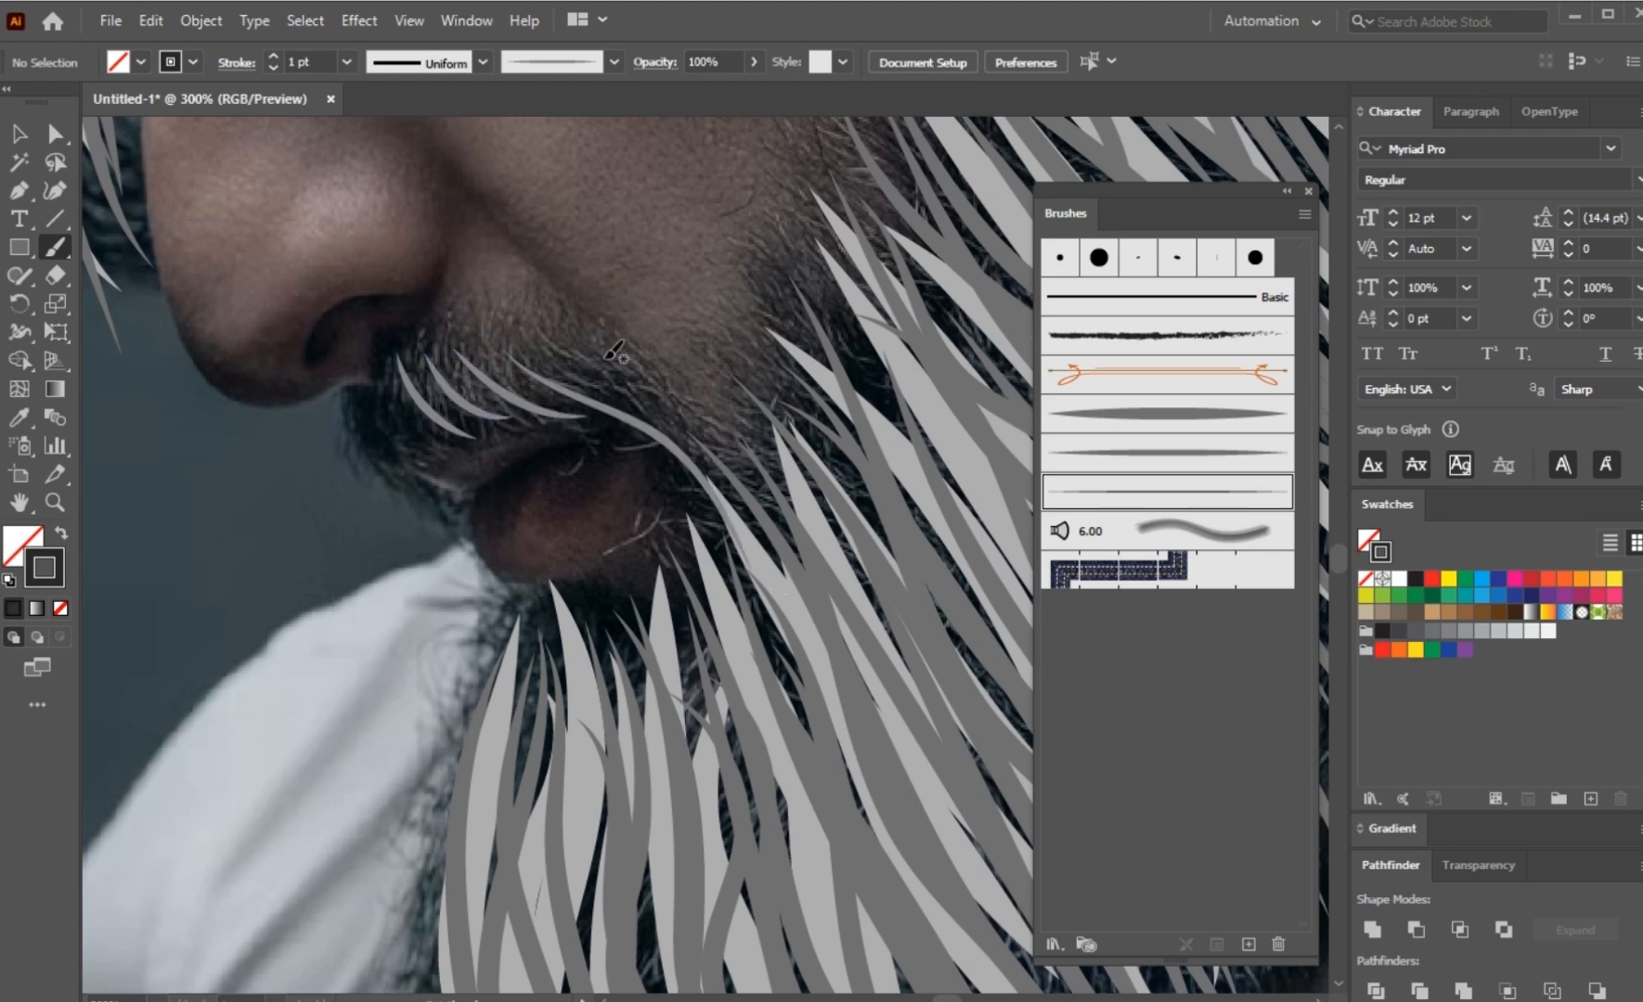
drag(647, 389, 713, 472)
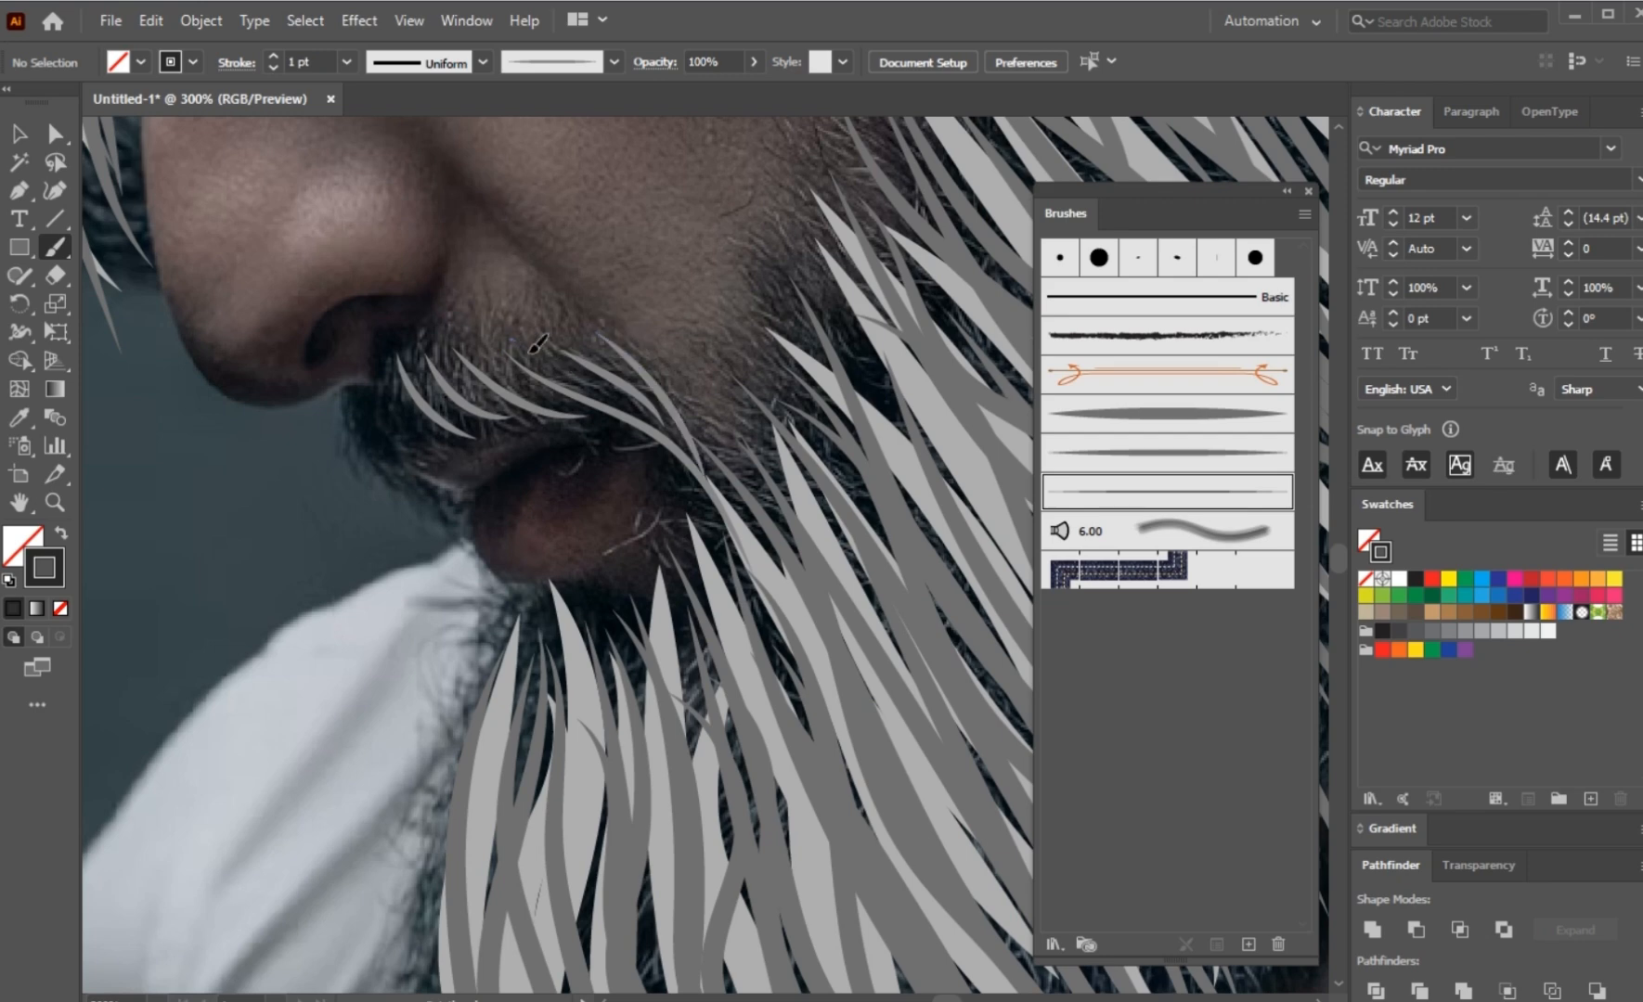
drag(689, 399, 652, 399)
mouse_move(468, 351)
mouse_down()
mouse_move(533, 401)
mouse_move(560, 400)
mouse_up()
drag(539, 328, 594, 373)
Step: Fill the front tip of the moustache below the nose with short, dense fine strokes curving down toward the lip
scroll(563, 375, up, 1)
drag(476, 312, 547, 473)
drag(504, 382, 565, 469)
drag(499, 388, 574, 478)
drag(564, 423, 594, 482)
drag(568, 434, 608, 524)
key(ctrl+z)
drag(500, 264, 563, 375)
drag(478, 289, 540, 392)
drag(461, 301, 509, 398)
mouse_move(451, 313)
mouse_down()
mouse_move(482, 400)
mouse_move(552, 469)
mouse_up()
drag(519, 367, 559, 459)
drag(470, 296, 516, 379)
mouse_move(485, 272)
mouse_down()
mouse_move(542, 386)
mouse_move(564, 366)
mouse_up()
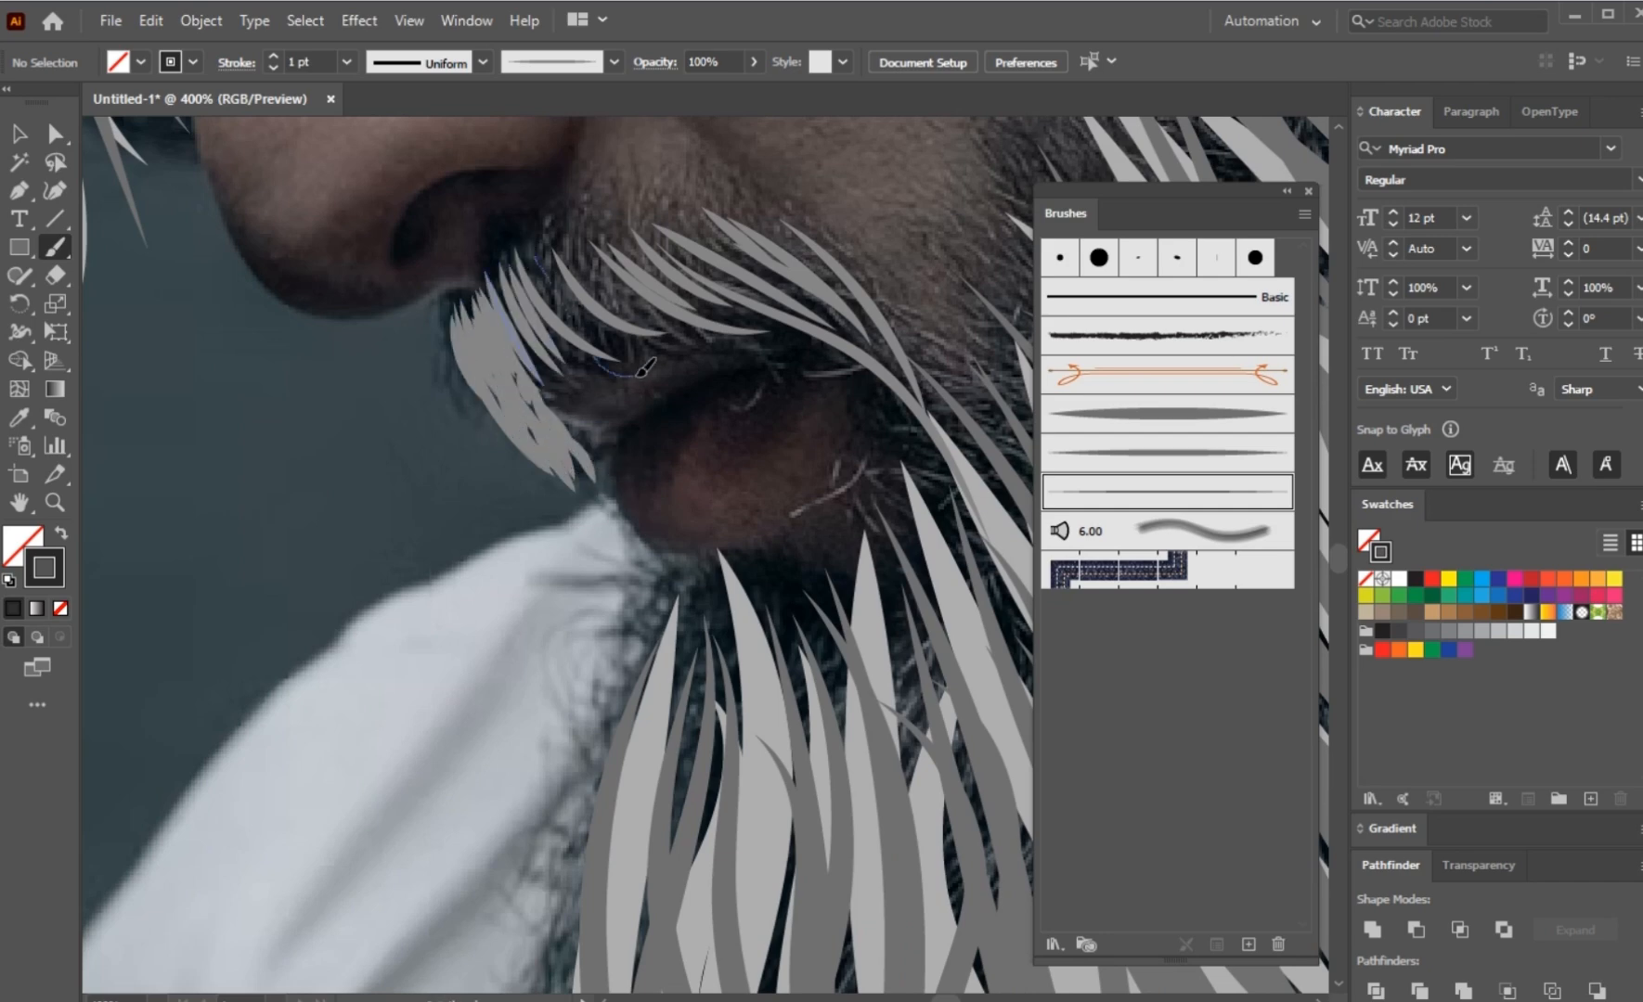
Step: Thicken the moustache with overlapping fine strokes from below the nostril across its upper edge toward the mouth corner
mouse_move(537, 243)
mouse_down()
mouse_move(635, 352)
mouse_move(662, 328)
mouse_move(599, 348)
mouse_up()
mouse_move(556, 233)
mouse_down()
mouse_move(640, 325)
mouse_move(644, 299)
mouse_up()
mouse_move(605, 224)
mouse_down()
mouse_move(736, 306)
mouse_move(803, 321)
mouse_up()
drag(671, 219, 789, 296)
drag(743, 215, 846, 294)
drag(730, 217, 815, 271)
drag(637, 218, 722, 300)
drag(660, 233, 754, 303)
drag(607, 229, 680, 290)
drag(582, 239, 654, 321)
mouse_move(525, 260)
mouse_down()
mouse_move(596, 368)
mouse_move(568, 377)
mouse_up()
mouse_move(498, 285)
mouse_down()
mouse_move(546, 385)
mouse_move(633, 364)
mouse_up()
drag(634, 295, 721, 337)
drag(687, 278, 803, 343)
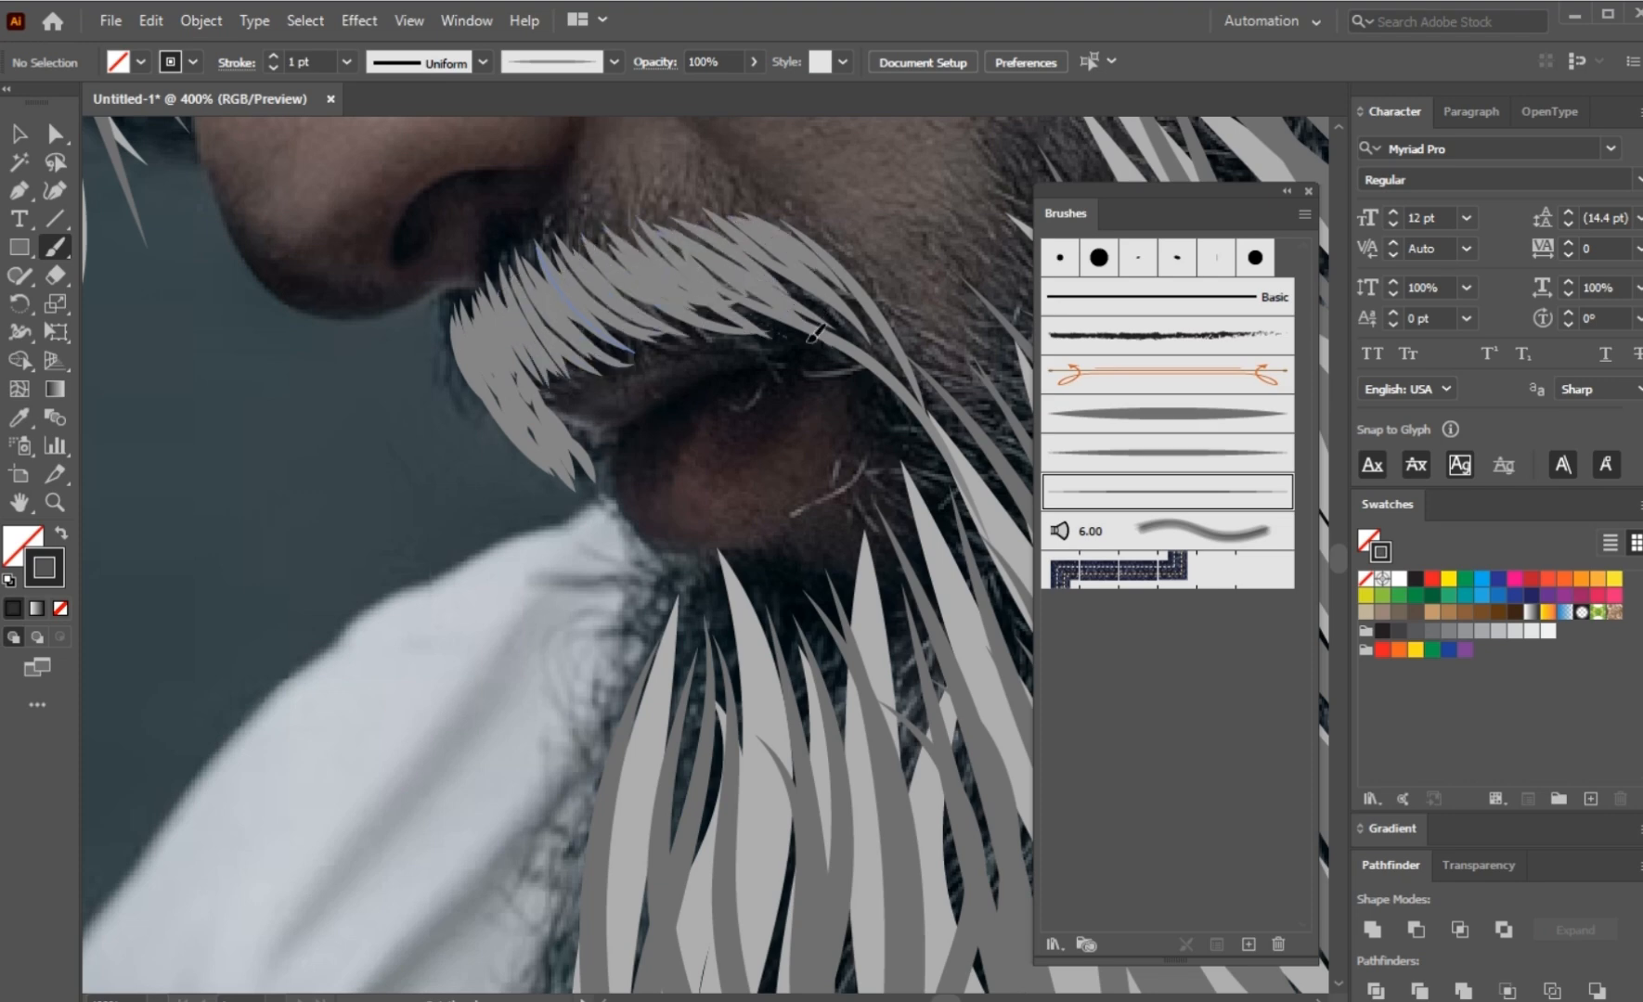
Step: Finish the moustache with fine strokes over its middle and long ones running from the mouth corner into the beard
mouse_move(586, 292)
mouse_down()
mouse_move(672, 361)
mouse_move(731, 361)
mouse_up()
key(ctrl+z)
drag(644, 274, 739, 321)
drag(728, 237, 973, 415)
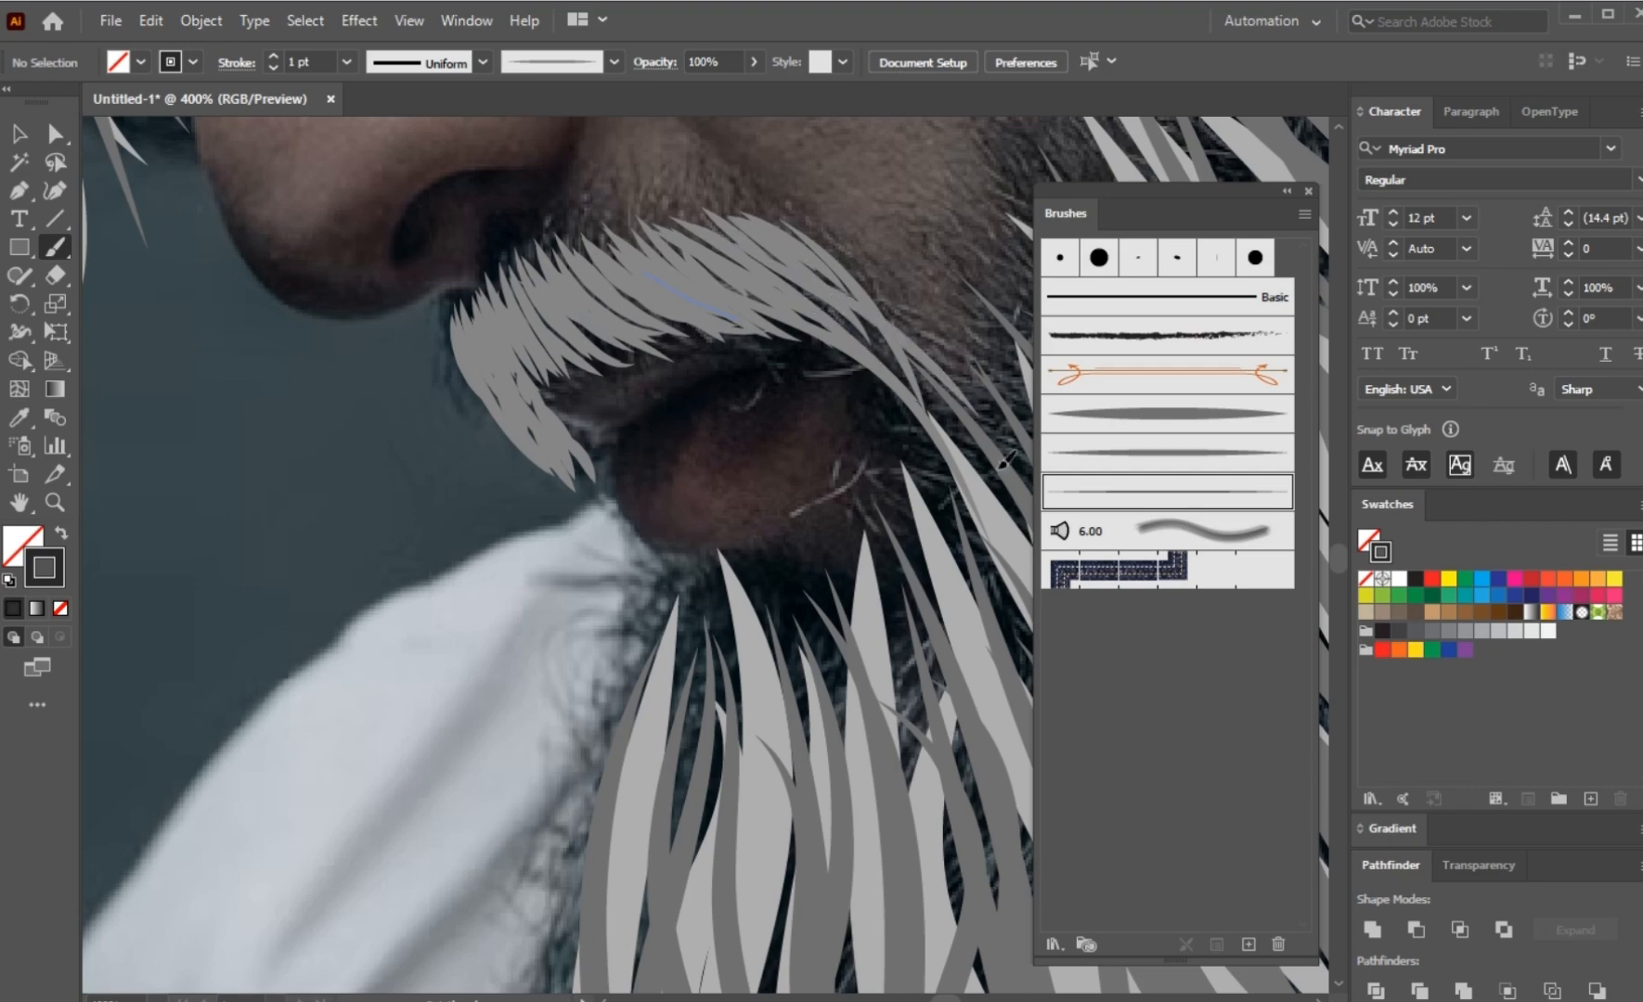
drag(829, 325, 989, 475)
Step: Add fine tapered strokes down the chin beard and along its lower and rear edges toward the jaw
scroll(670, 515, down, 4)
drag(631, 541, 506, 617)
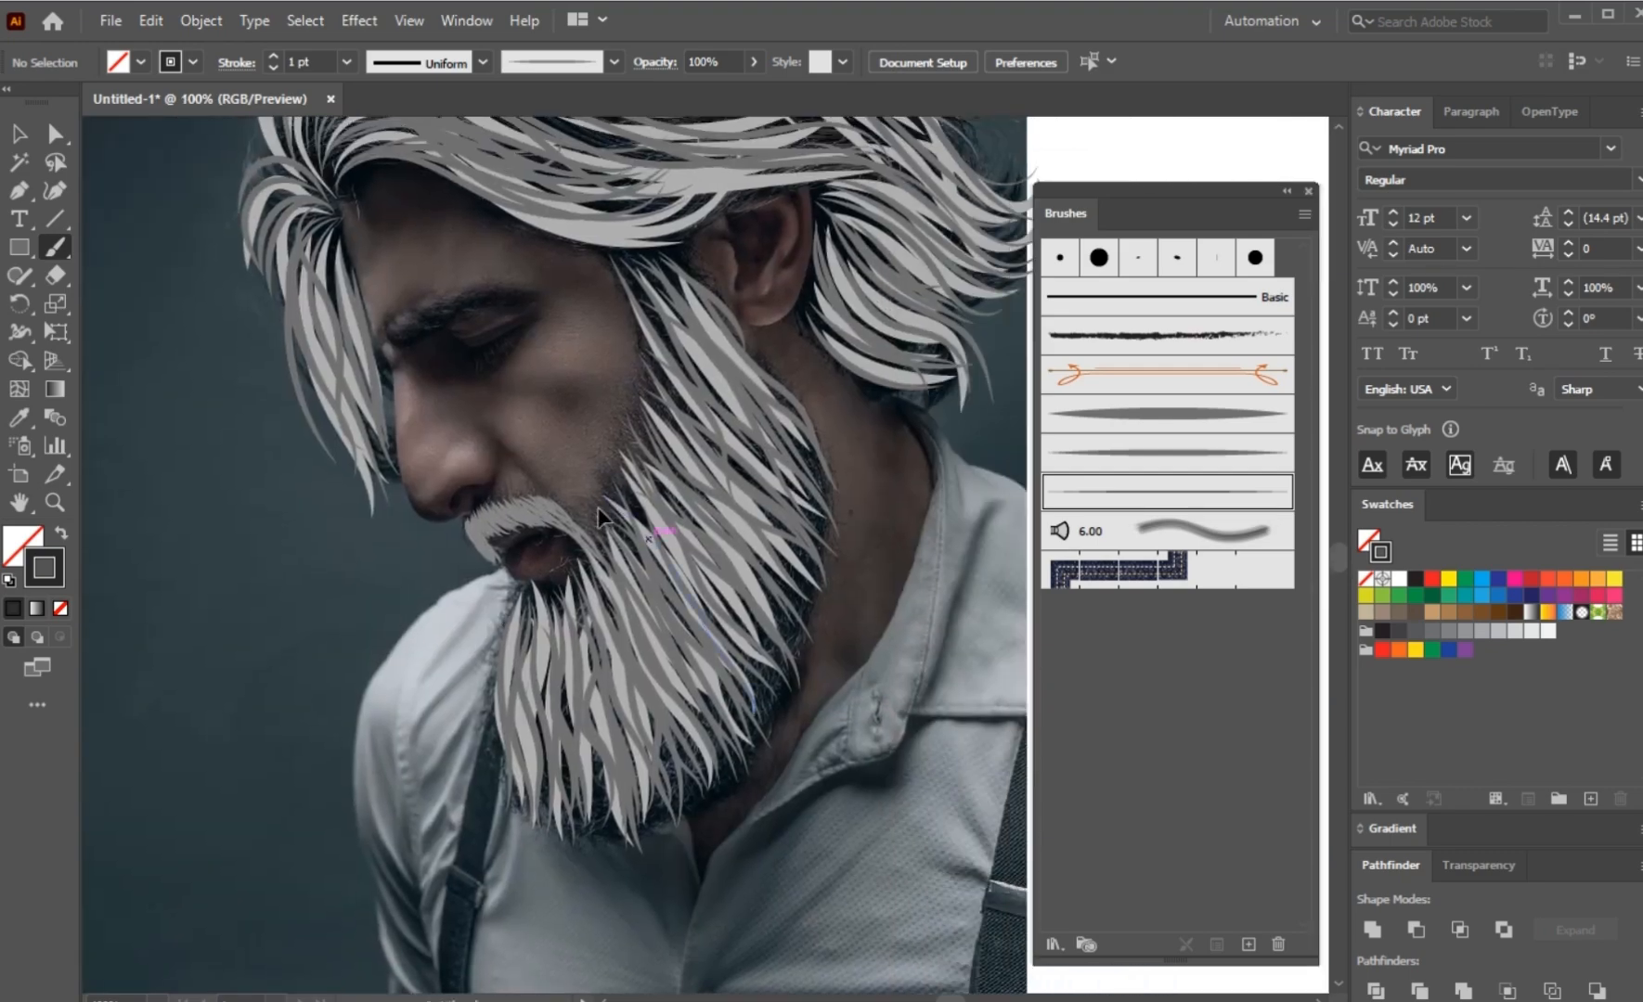
scroll(598, 502, up, 3)
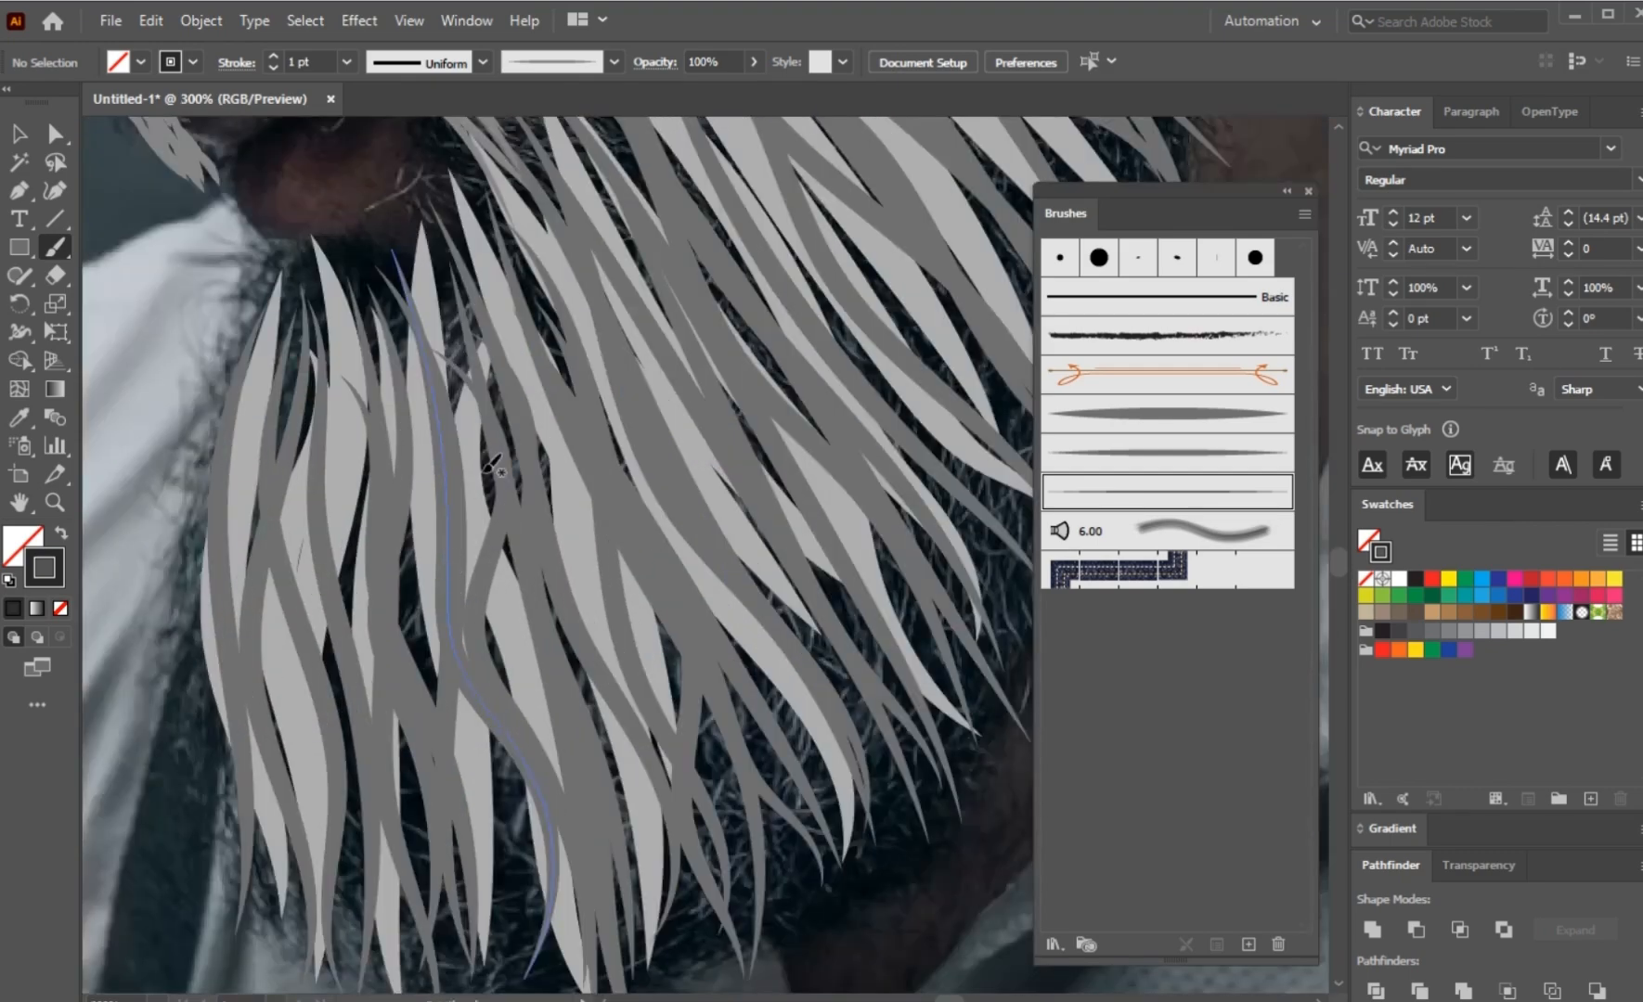
scroll(370, 462, down, 2)
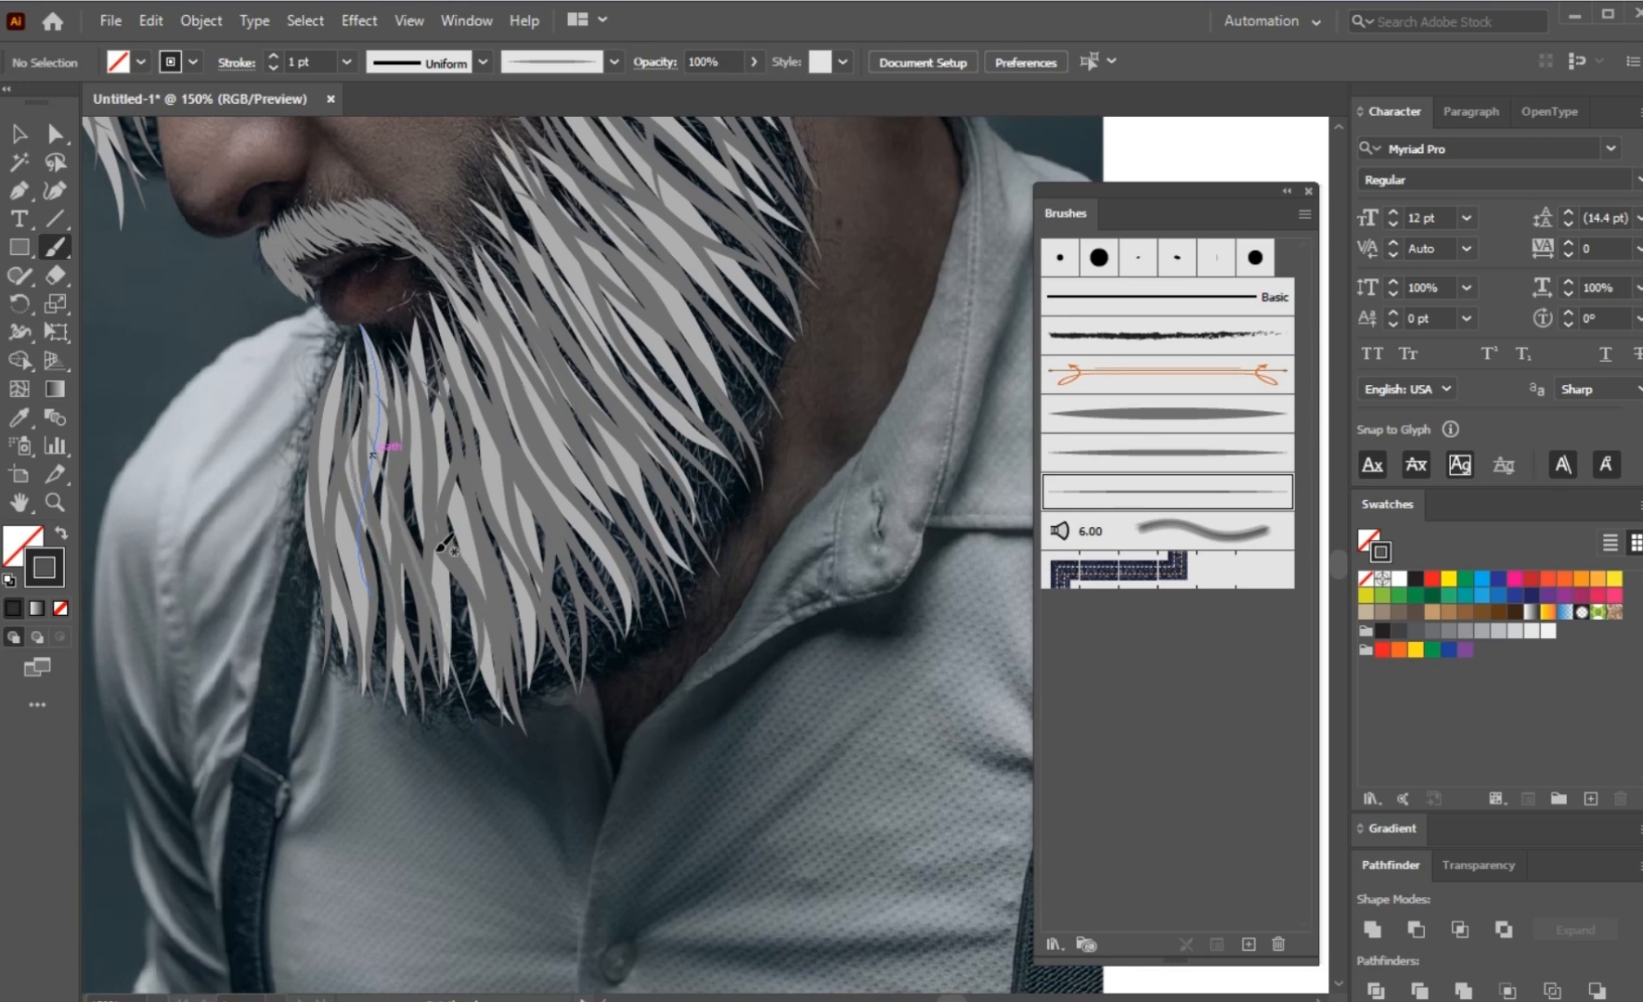
drag(488, 652, 504, 697)
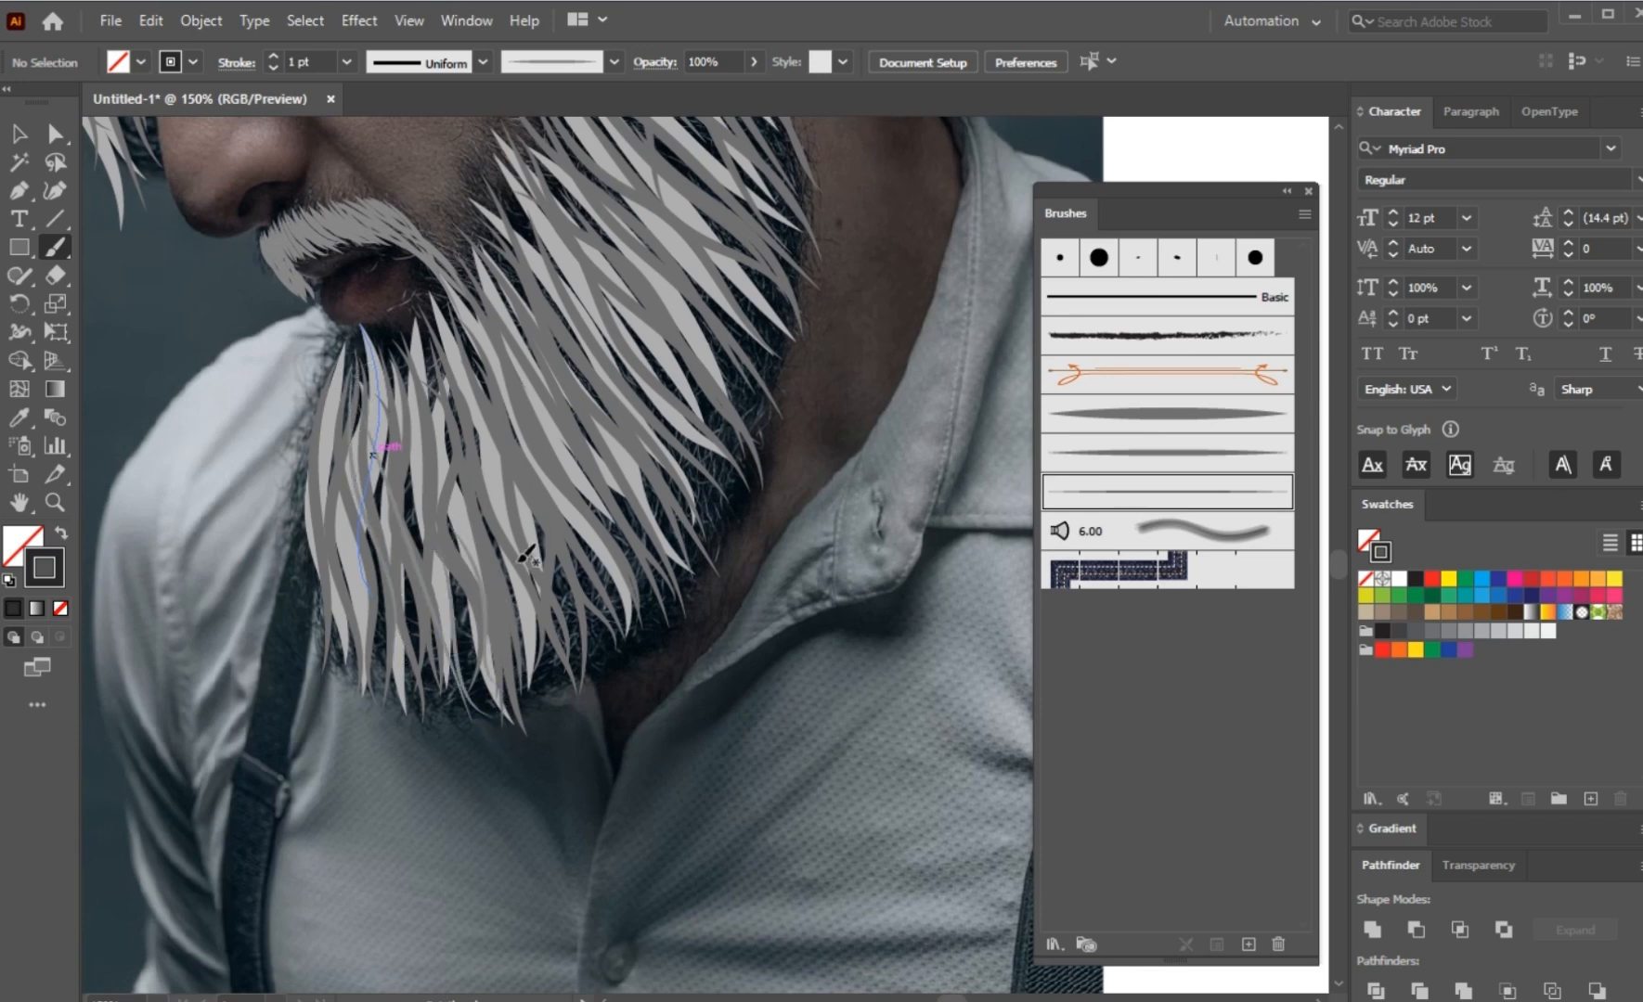
drag(533, 637, 544, 674)
mouse_move(577, 598)
mouse_down()
mouse_move(632, 609)
mouse_move(721, 551)
mouse_up()
drag(682, 337, 744, 490)
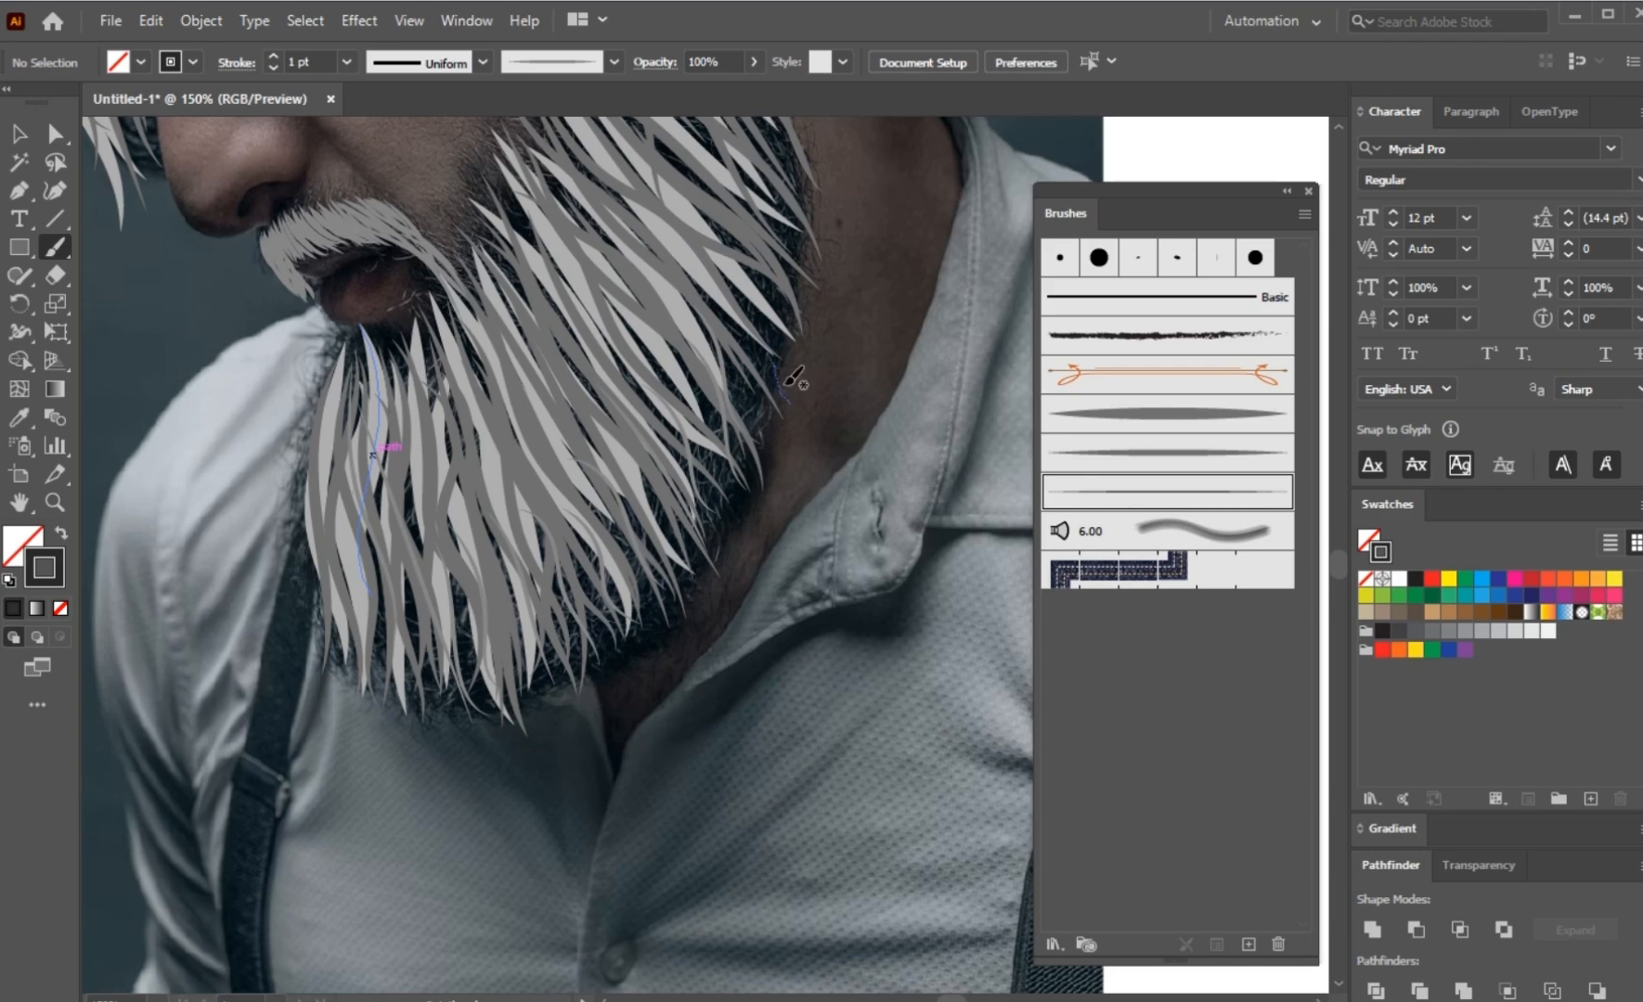
drag(689, 287, 655, 444)
drag(644, 411, 747, 545)
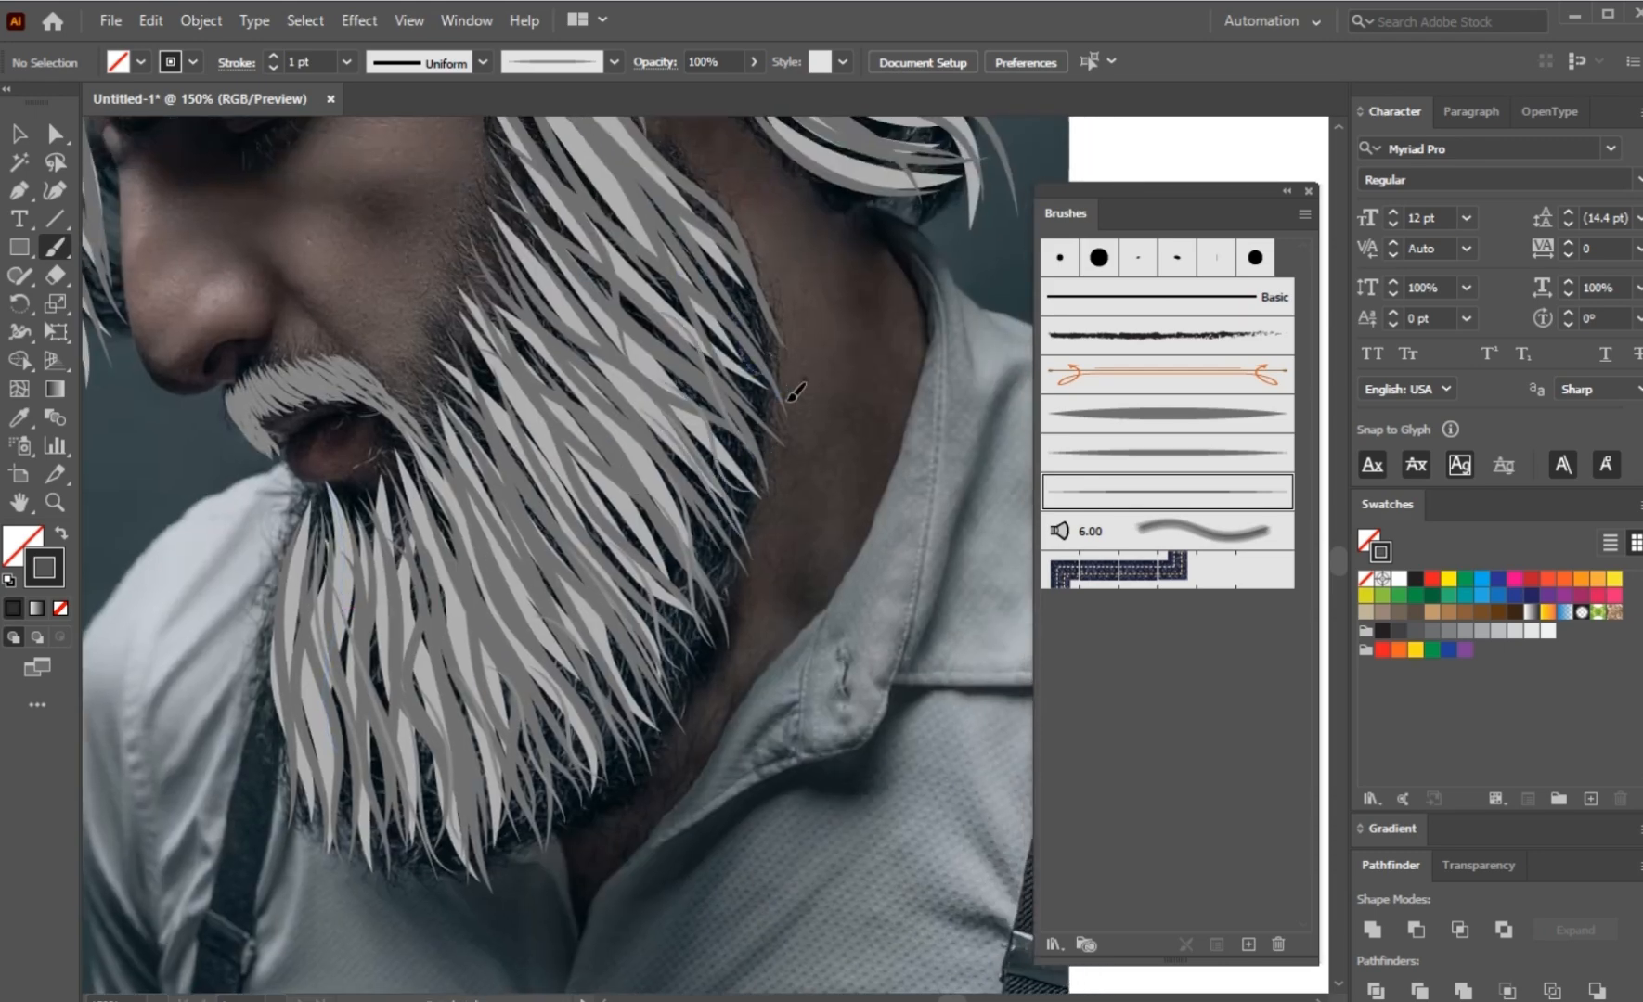
Step: Paint long fine strokes down the front of the chin beard to its lower tips
drag(785, 550, 757, 459)
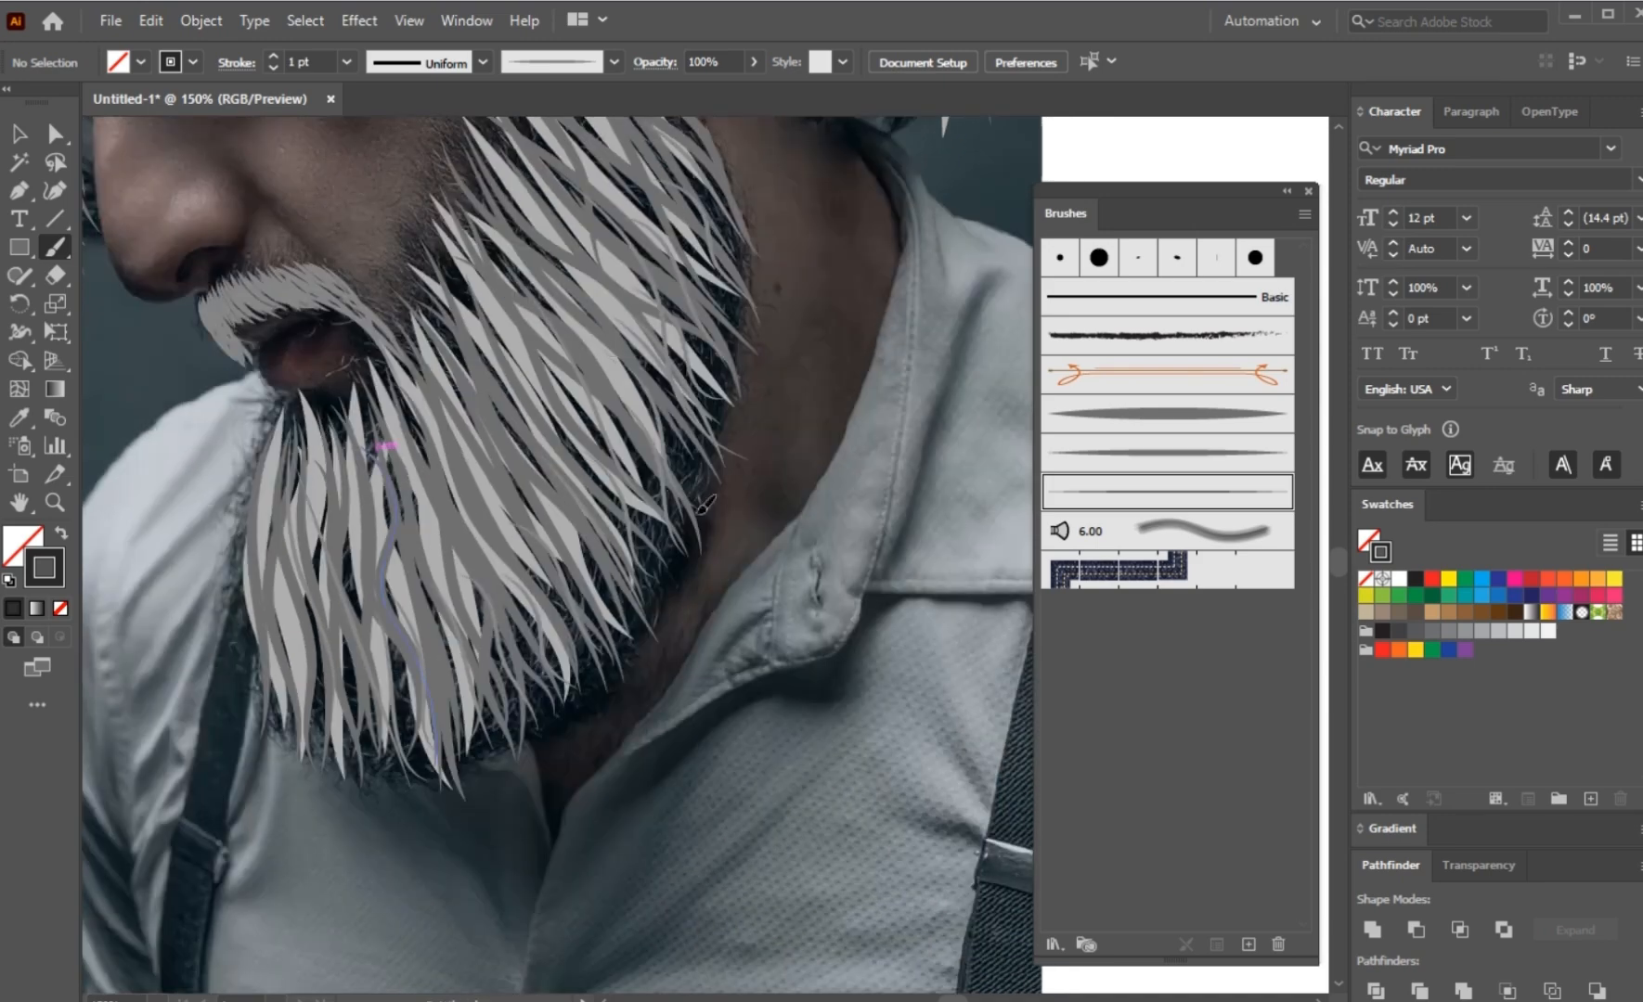
drag(382, 464, 411, 706)
drag(327, 556, 325, 777)
drag(347, 529, 321, 781)
drag(376, 562, 358, 755)
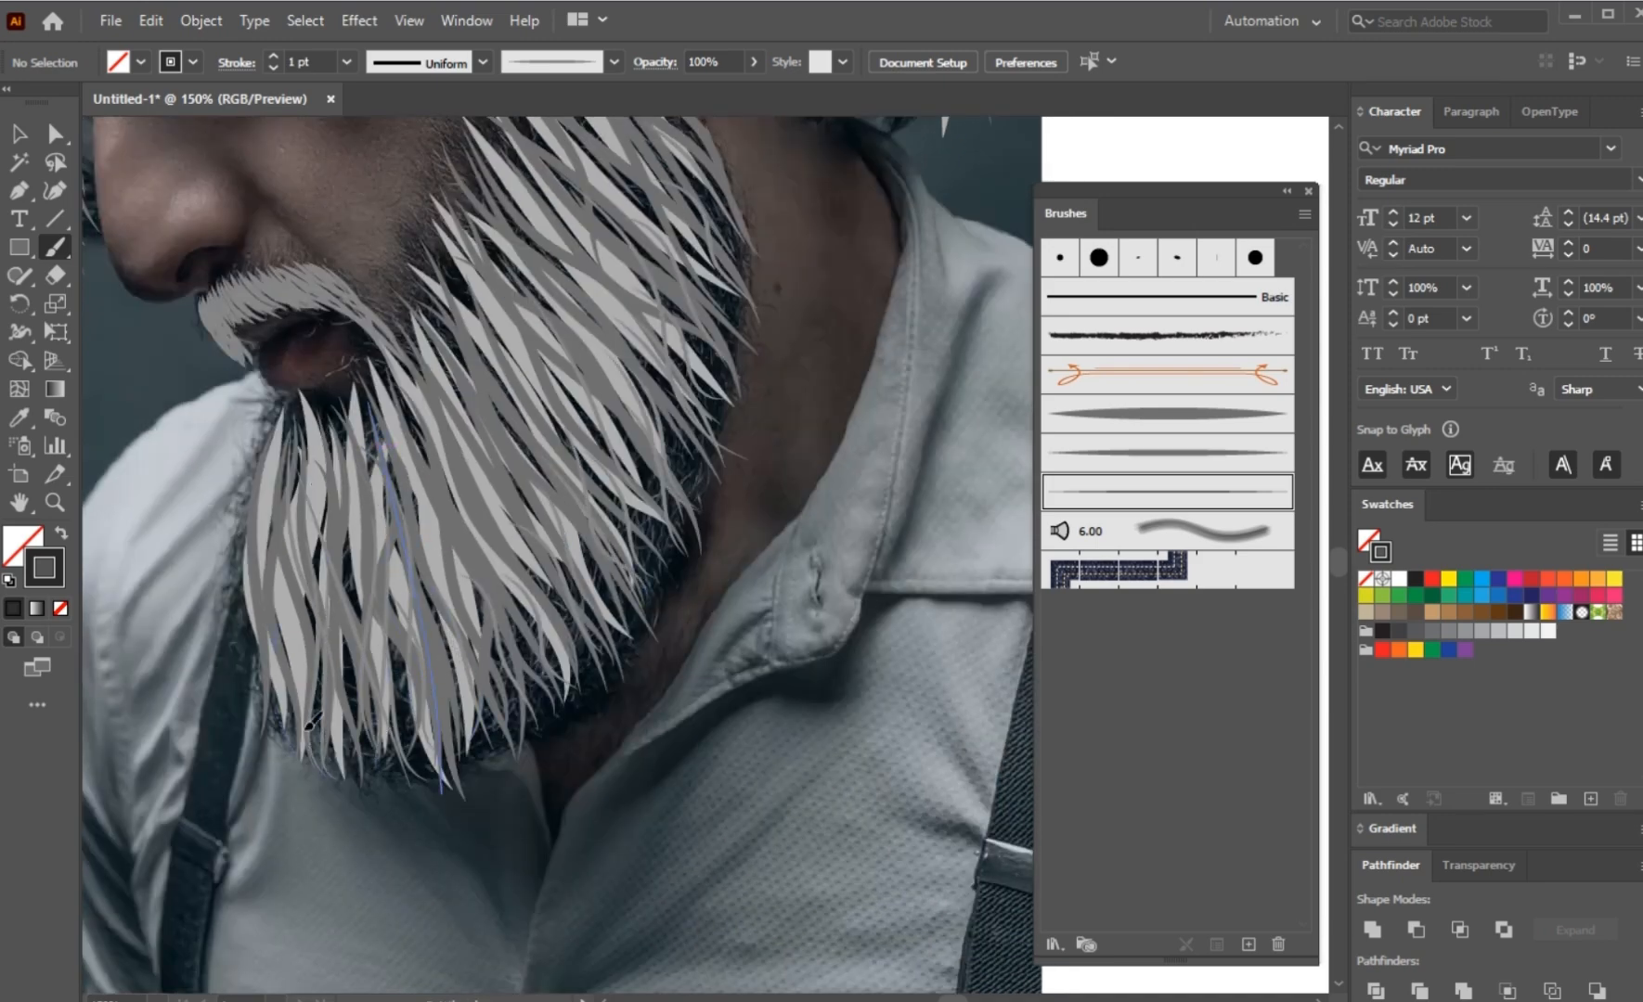
drag(289, 501, 273, 744)
drag(273, 467, 275, 670)
drag(294, 520, 313, 678)
drag(327, 524, 417, 714)
Step: Paint fine slanted strokes across the middle of the beard toward its rear jaw edge
drag(420, 464, 463, 604)
drag(447, 433, 517, 574)
drag(545, 343, 629, 551)
drag(544, 295, 688, 576)
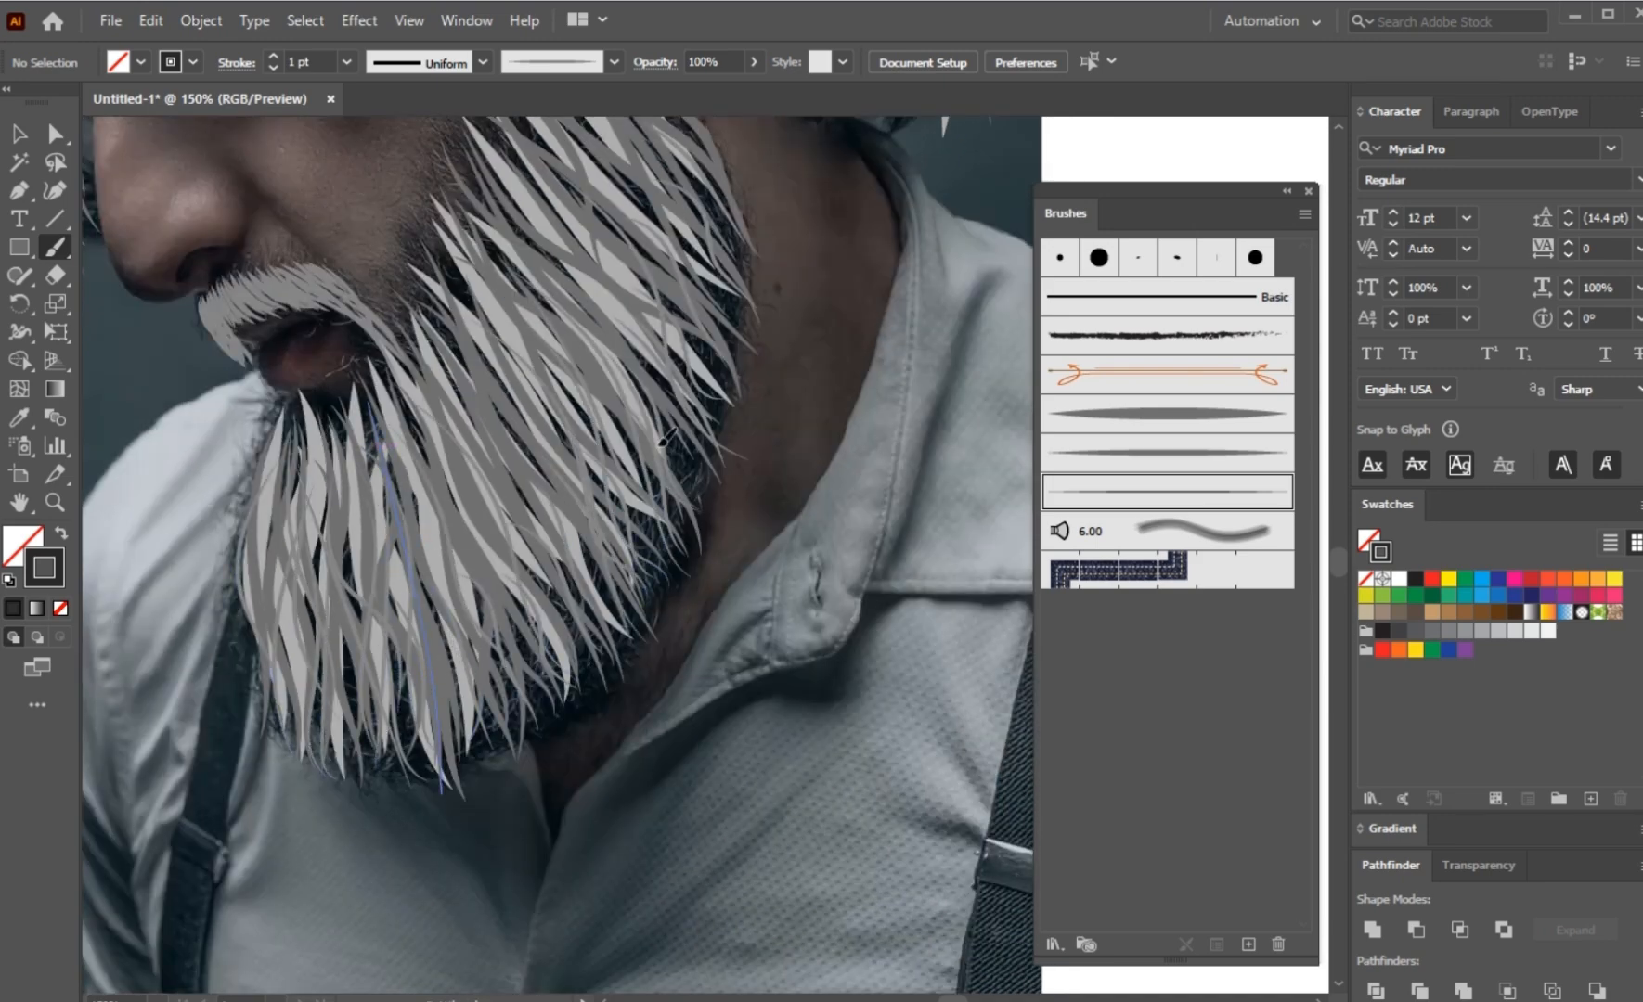
drag(609, 323, 677, 454)
drag(603, 261, 735, 499)
Step: Fill the gaps in the lower beard and along its rear edge at the neck with fine curved strokes
scroll(682, 424, up, 1)
drag(583, 439, 651, 562)
drag(440, 389, 626, 626)
drag(537, 563, 637, 760)
drag(448, 553, 552, 821)
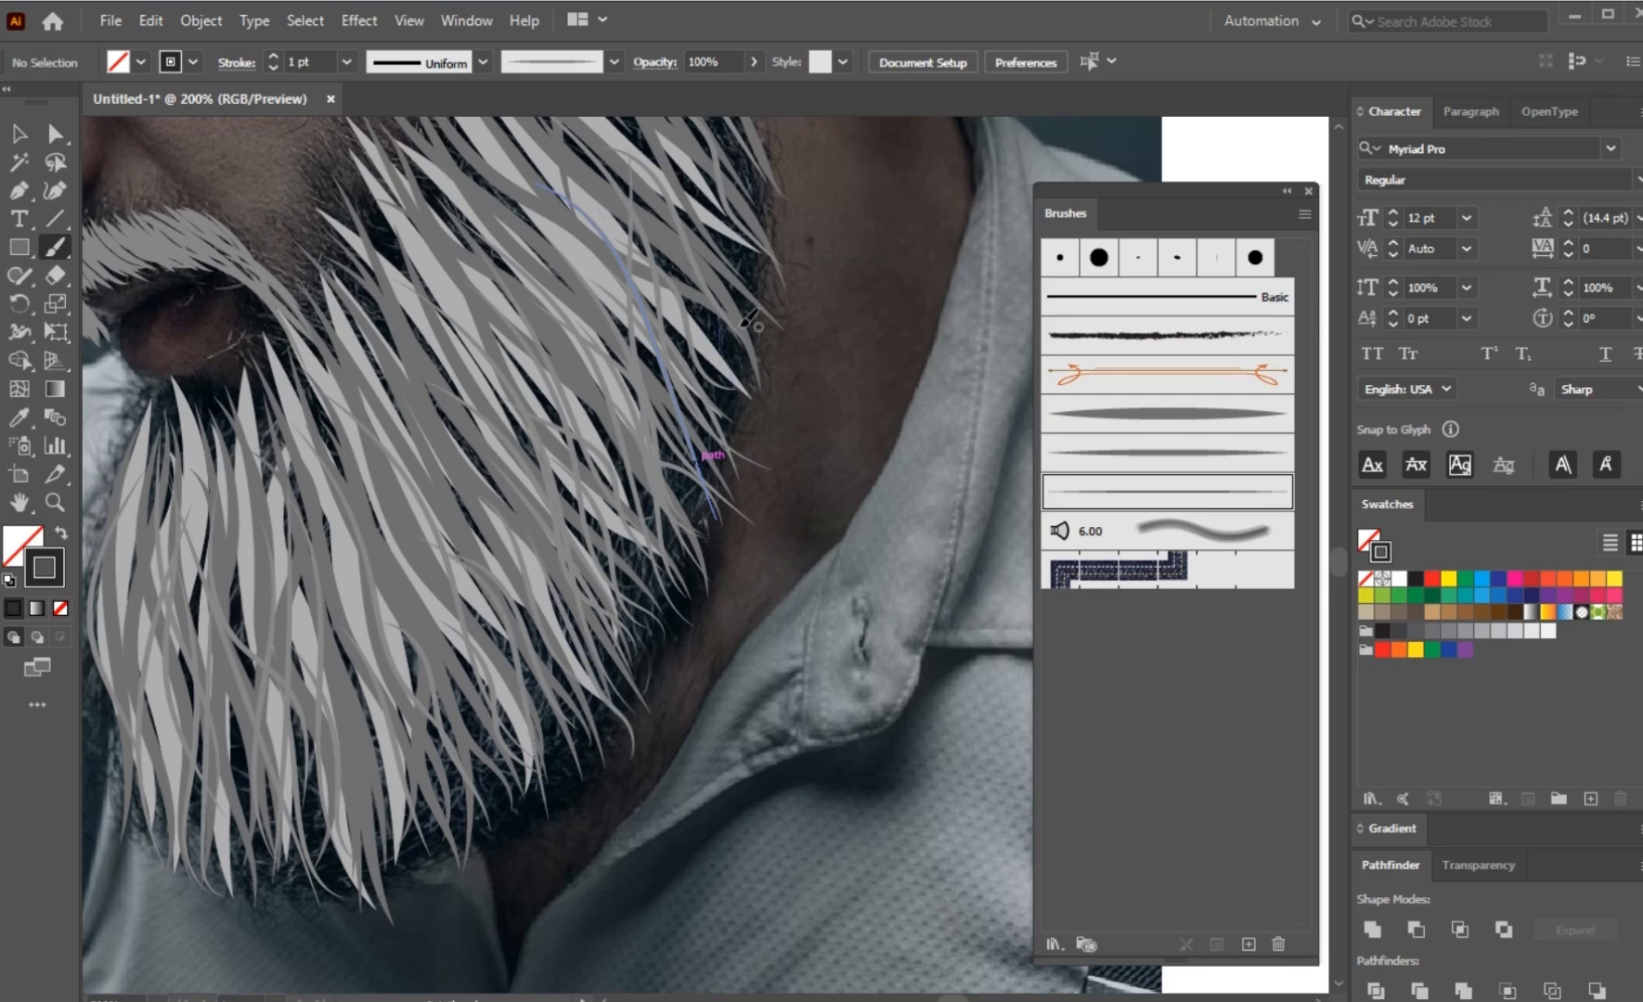
drag(740, 329, 810, 625)
drag(705, 296, 801, 416)
drag(702, 260, 821, 449)
drag(705, 351, 822, 583)
drag(587, 377, 686, 624)
Step: Paint long fine strokes from the sideburn down through the cheek part of the beard
scroll(692, 663, down, 2)
scroll(603, 348, up, 3)
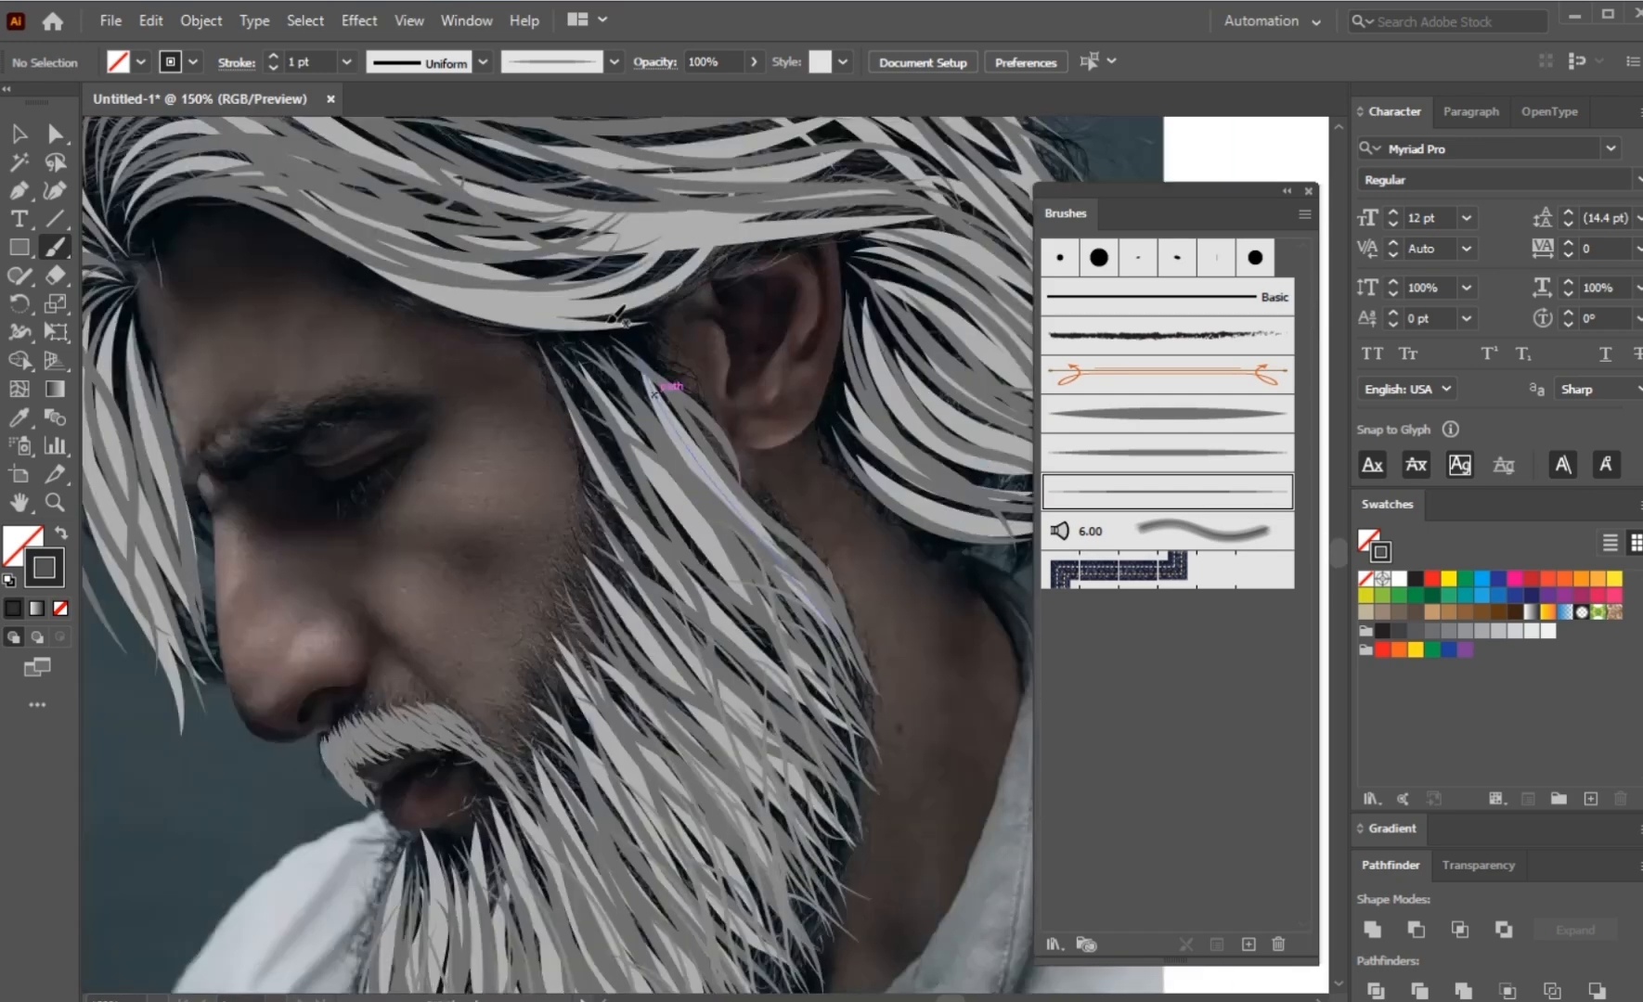
mouse_move(679, 360)
mouse_down()
mouse_move(933, 716)
mouse_move(876, 613)
mouse_up()
drag(627, 372, 866, 719)
drag(520, 388, 785, 798)
drag(508, 395, 722, 776)
drag(568, 608, 710, 902)
drag(570, 708, 731, 914)
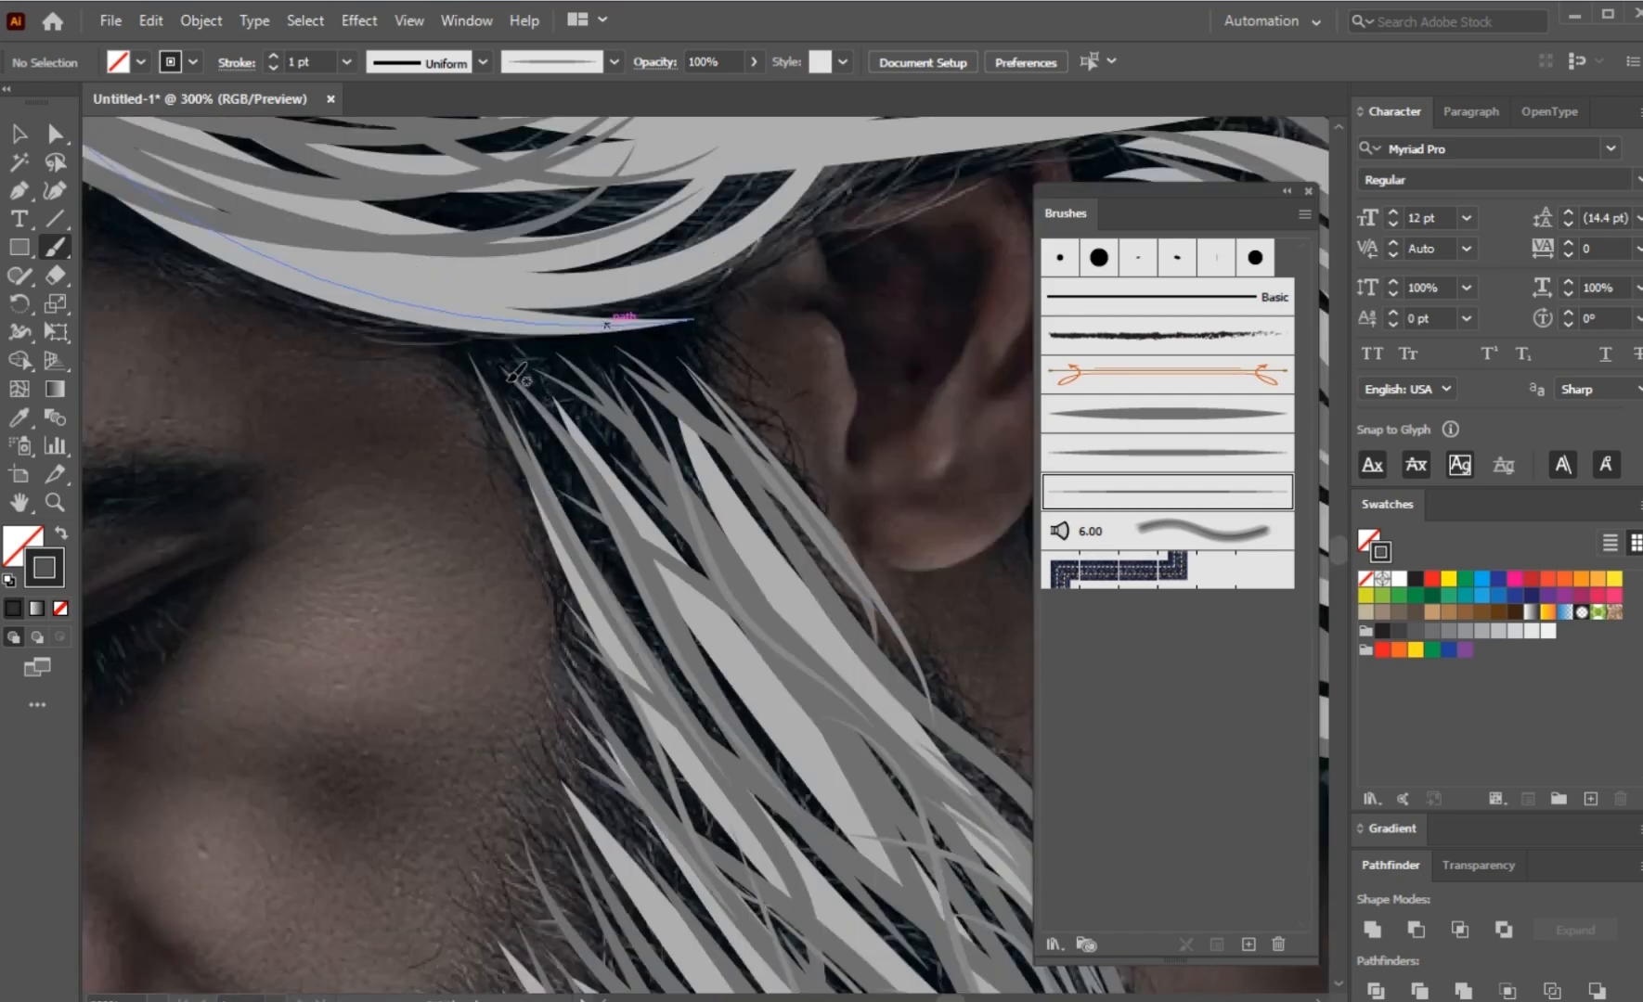
Step: Fill the top of the sideburn beneath the hair and in front of the ear with dense fine strokes
drag(501, 369, 608, 547)
drag(526, 356, 661, 543)
drag(591, 350, 661, 441)
drag(691, 348, 753, 487)
drag(590, 444, 673, 534)
drag(577, 388, 691, 526)
drag(620, 357, 758, 550)
mouse_move(655, 346)
mouse_down()
mouse_move(774, 502)
mouse_move(856, 653)
mouse_up()
drag(516, 398, 697, 694)
drag(513, 348, 557, 445)
drag(564, 384, 681, 499)
drag(631, 348, 717, 487)
drag(543, 428, 609, 534)
mouse_move(536, 347)
mouse_down()
mouse_move(594, 427)
mouse_move(647, 422)
mouse_up()
drag(691, 331, 740, 436)
drag(628, 342, 673, 398)
drag(487, 388, 521, 484)
Step: Paint fine strokes from the beard's cheek edge diagonally down into the beard
scroll(631, 408, down, 2)
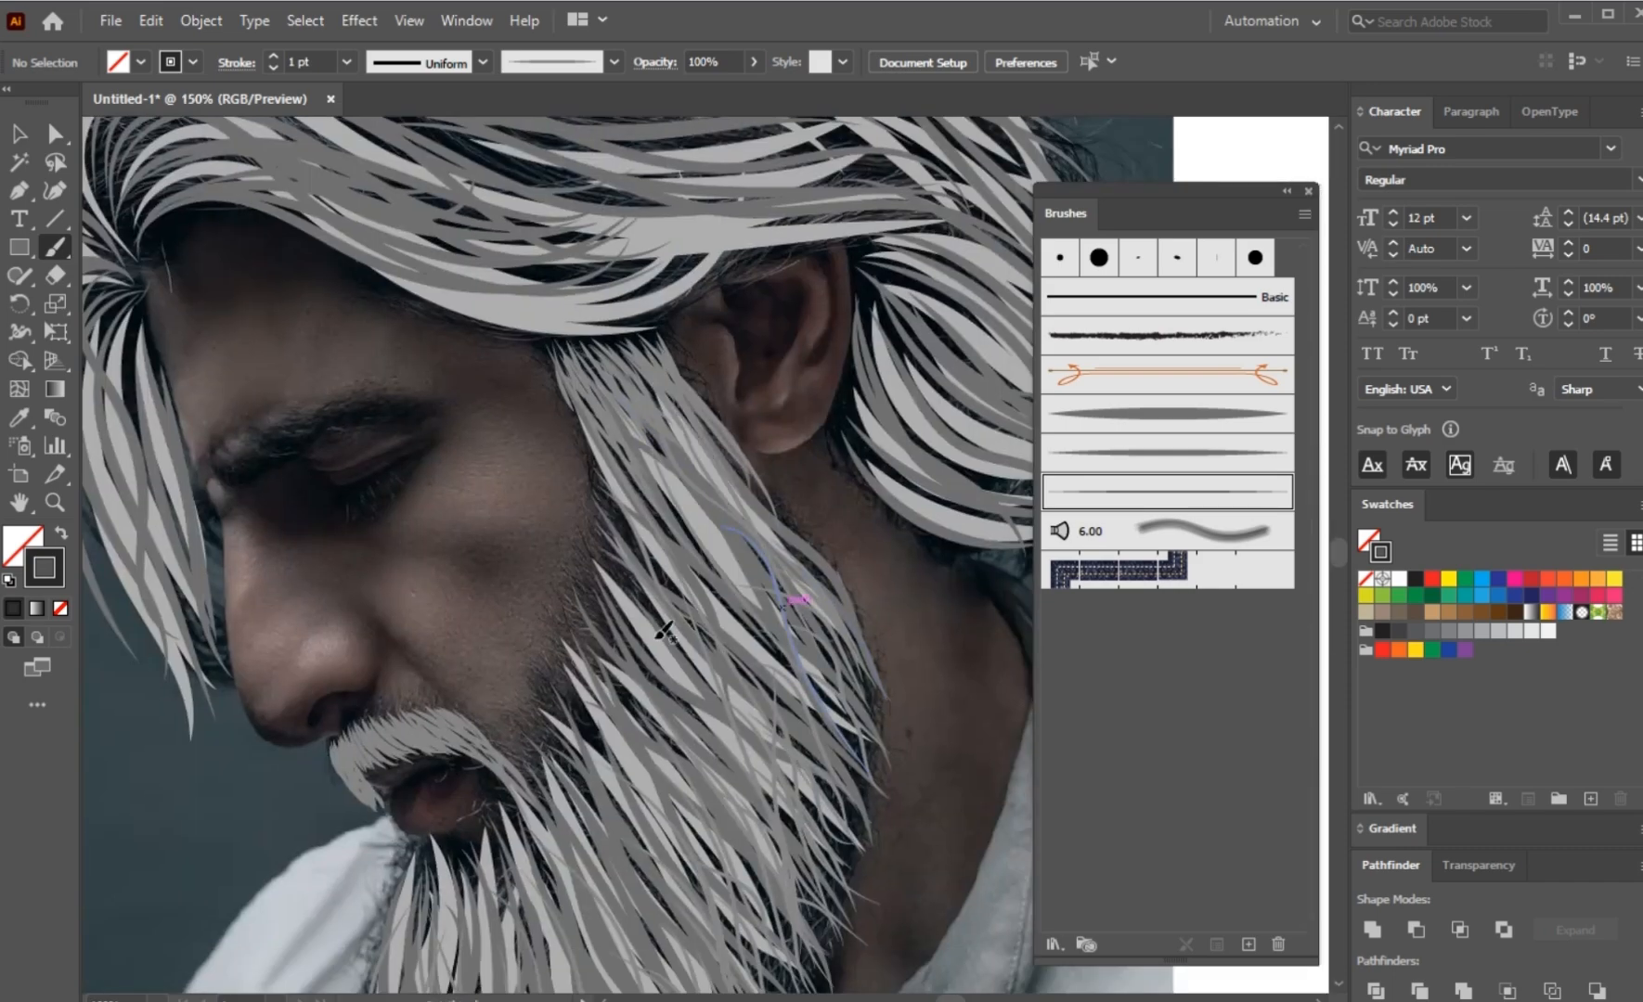
scroll(661, 669, down, 5)
scroll(733, 524, up, 3)
scroll(714, 385, up, 2)
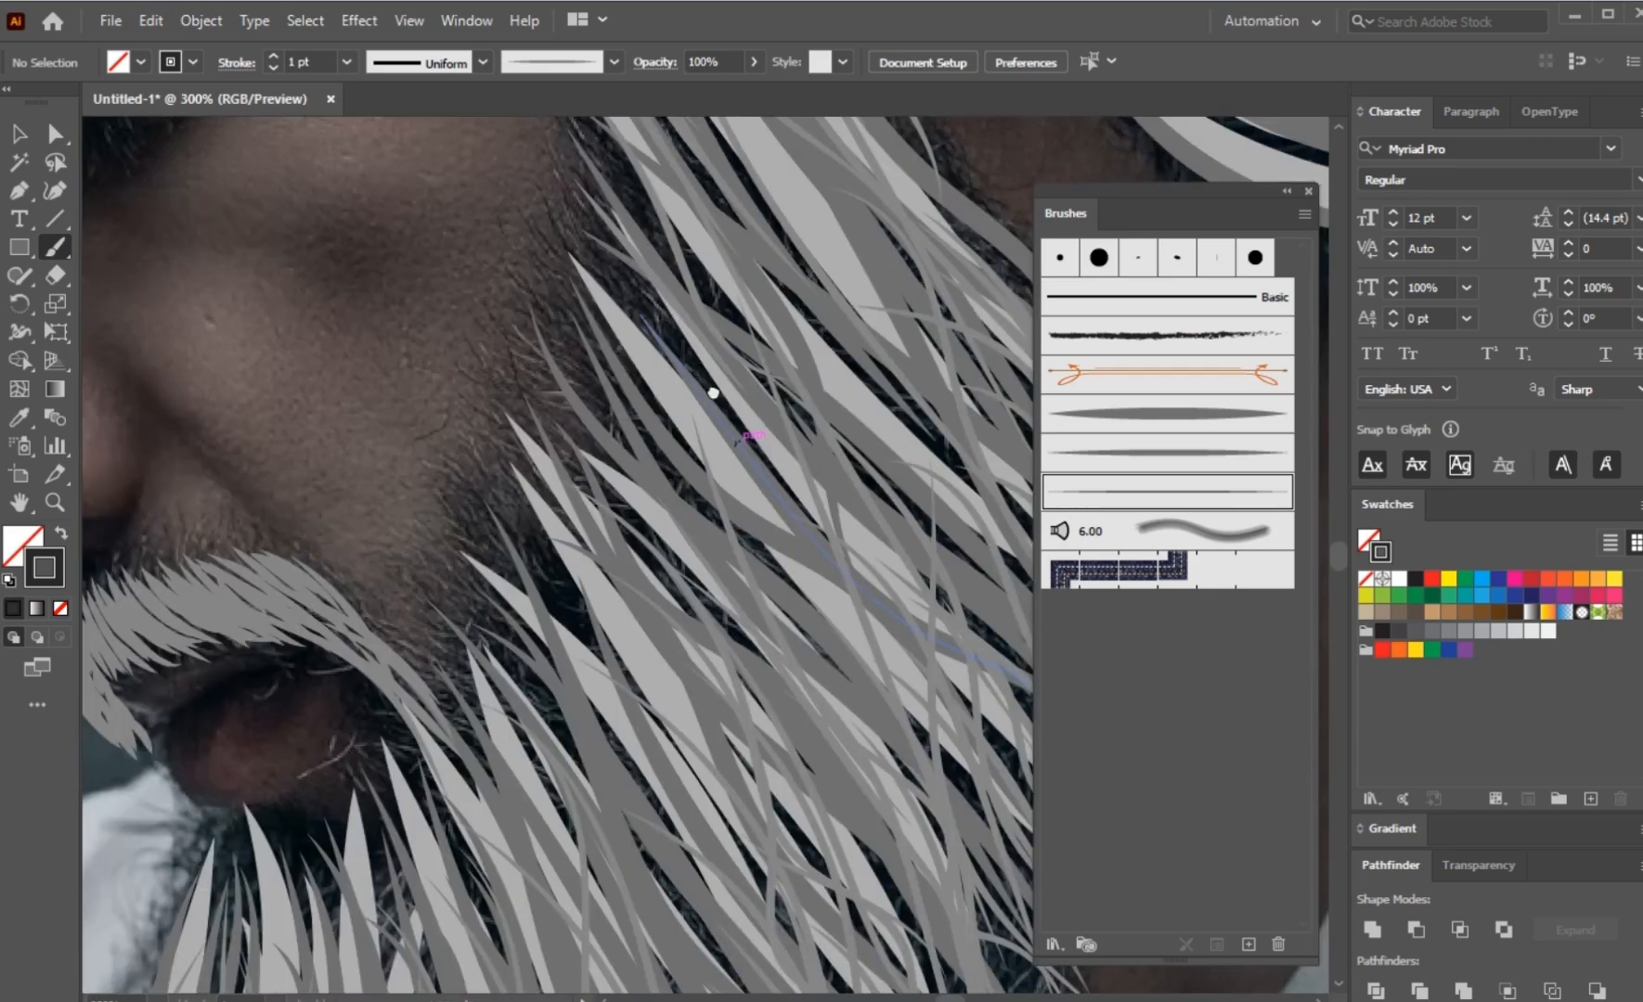
scroll(752, 433, up, 2)
drag(486, 400, 725, 632)
drag(486, 478, 652, 683)
drag(414, 506, 653, 727)
drag(417, 578, 612, 826)
drag(400, 594, 563, 869)
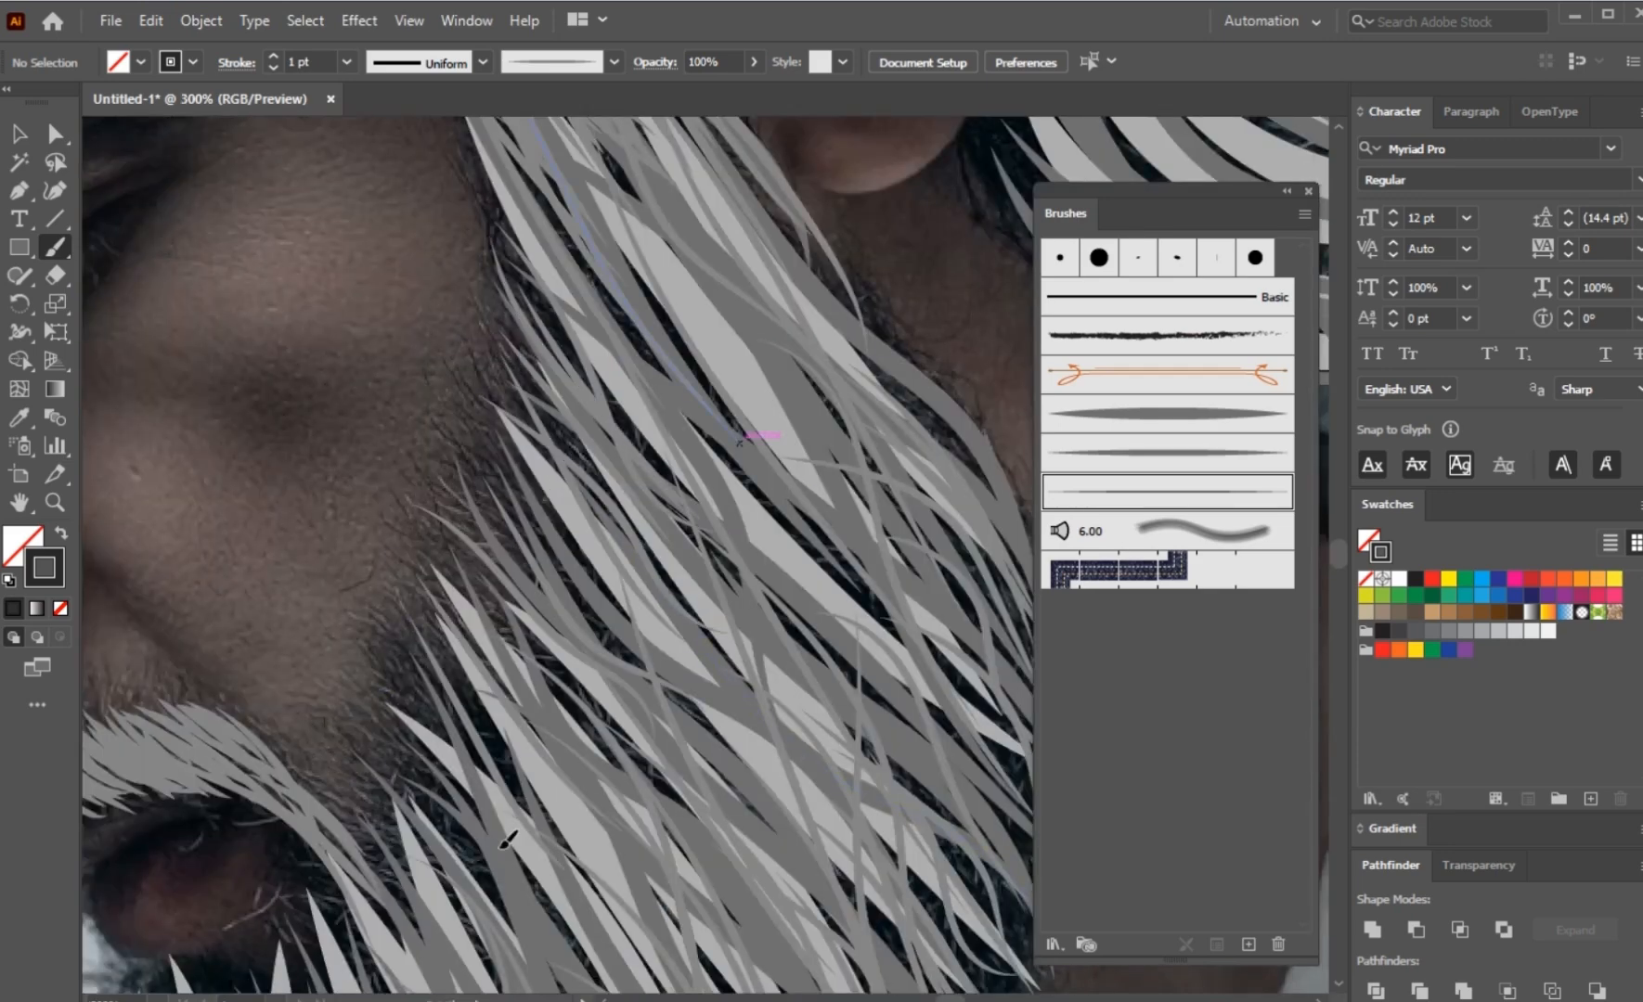
Step: Extend the fine strokes along the cheek edge of the beard down toward the mouth corner
drag(388, 694, 576, 944)
drag(371, 769, 515, 921)
drag(327, 788, 476, 959)
drag(388, 669, 521, 845)
drag(400, 620, 548, 782)
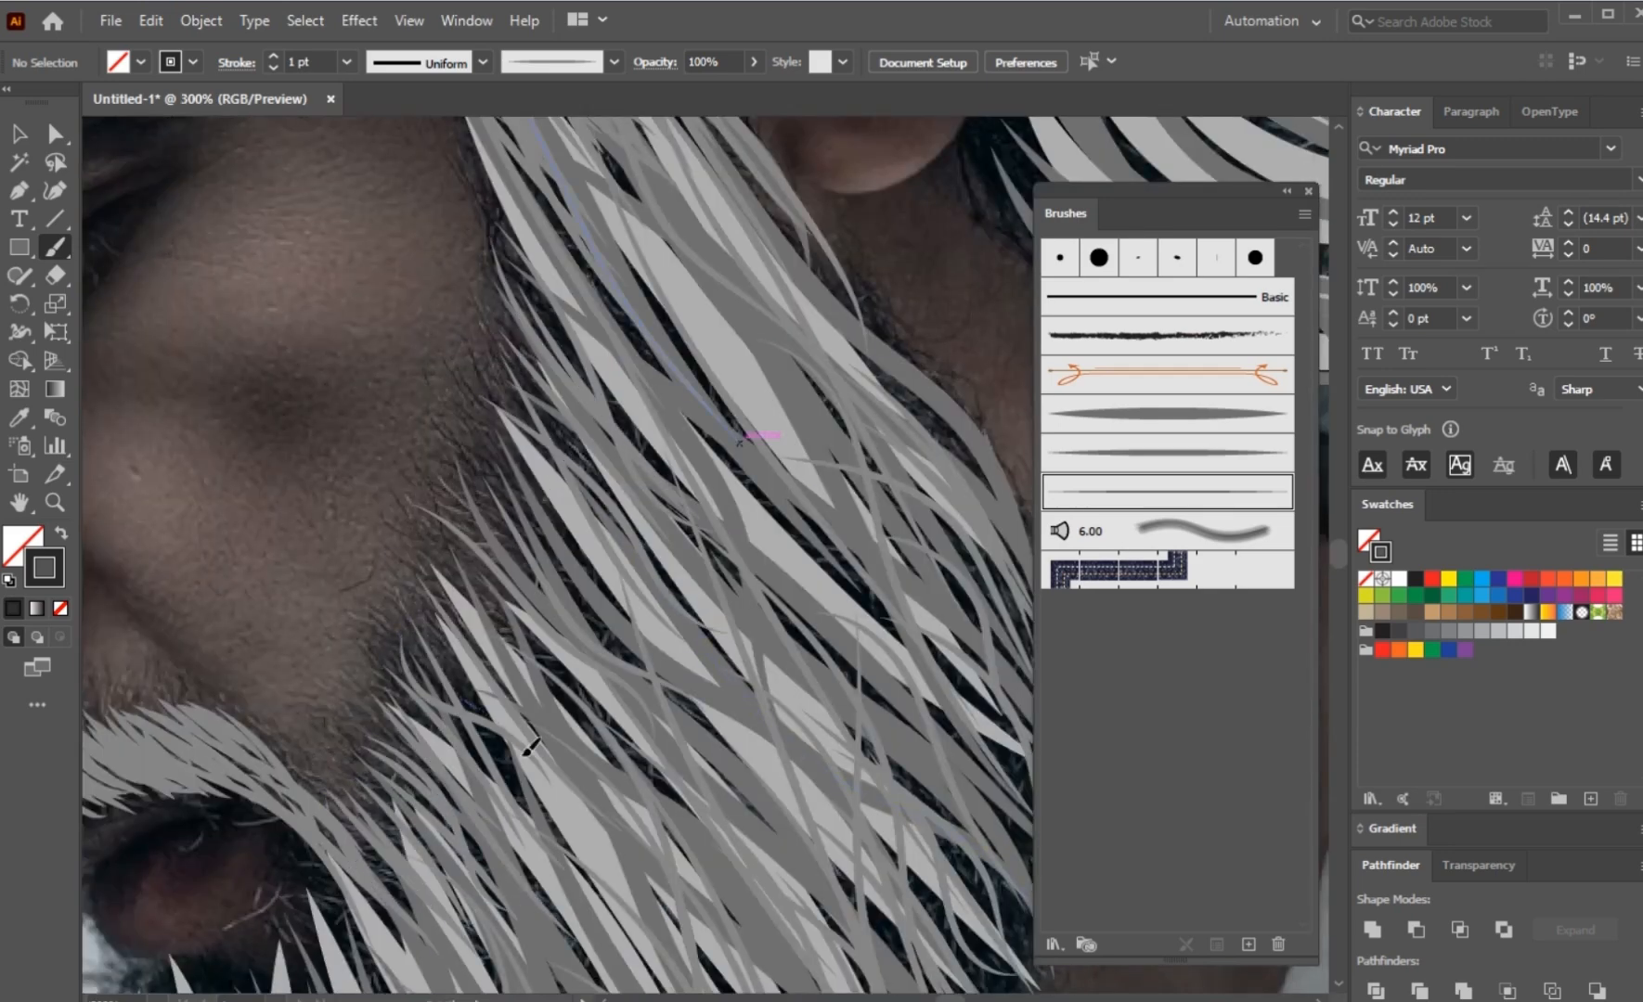
Step: Layer denser fine strokes over the beard's cheek edge from the mouth corner up toward the sideburn
drag(412, 590, 501, 727)
drag(435, 543, 621, 723)
drag(464, 461, 584, 630)
mouse_move(475, 424)
mouse_down()
mouse_move(715, 703)
mouse_move(655, 645)
mouse_up()
drag(443, 462, 682, 830)
drag(410, 639, 558, 849)
drag(356, 842, 455, 975)
drag(432, 551, 636, 789)
drag(445, 462, 607, 595)
drag(501, 249, 601, 429)
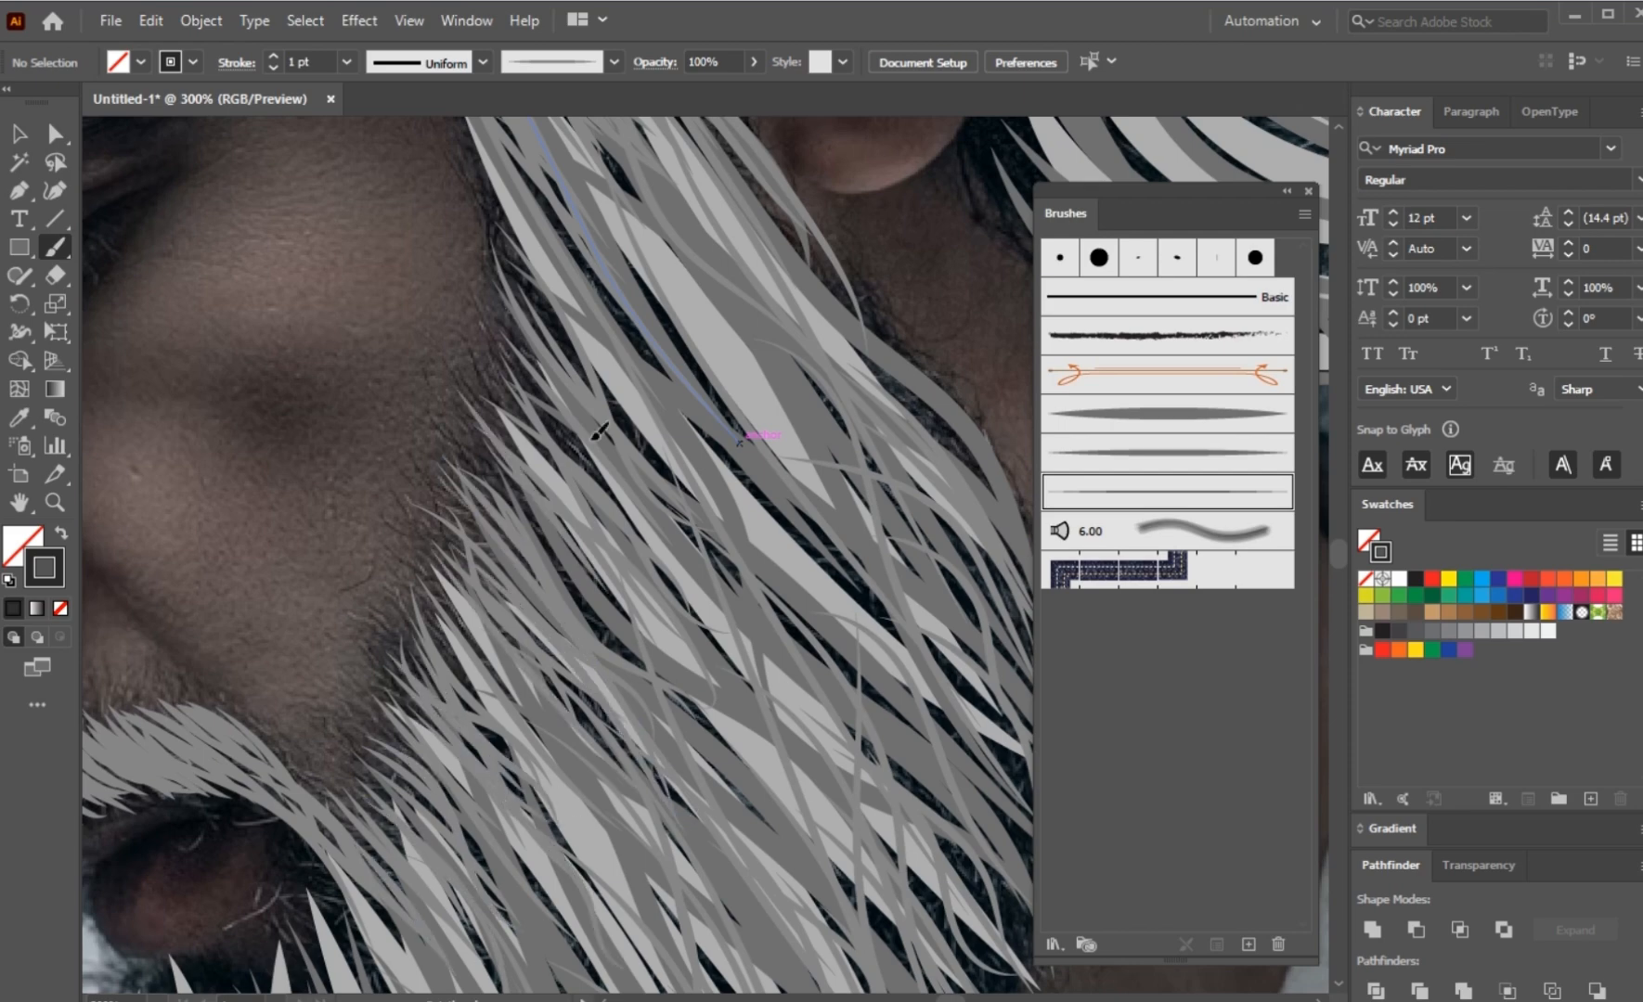
Step: Fill the remaining gaps along the beard's cheek edge with short fine strokes
drag(461, 395, 527, 529)
drag(394, 575, 487, 711)
drag(354, 753, 400, 818)
drag(440, 446, 577, 497)
drag(469, 270, 585, 472)
drag(465, 426, 564, 600)
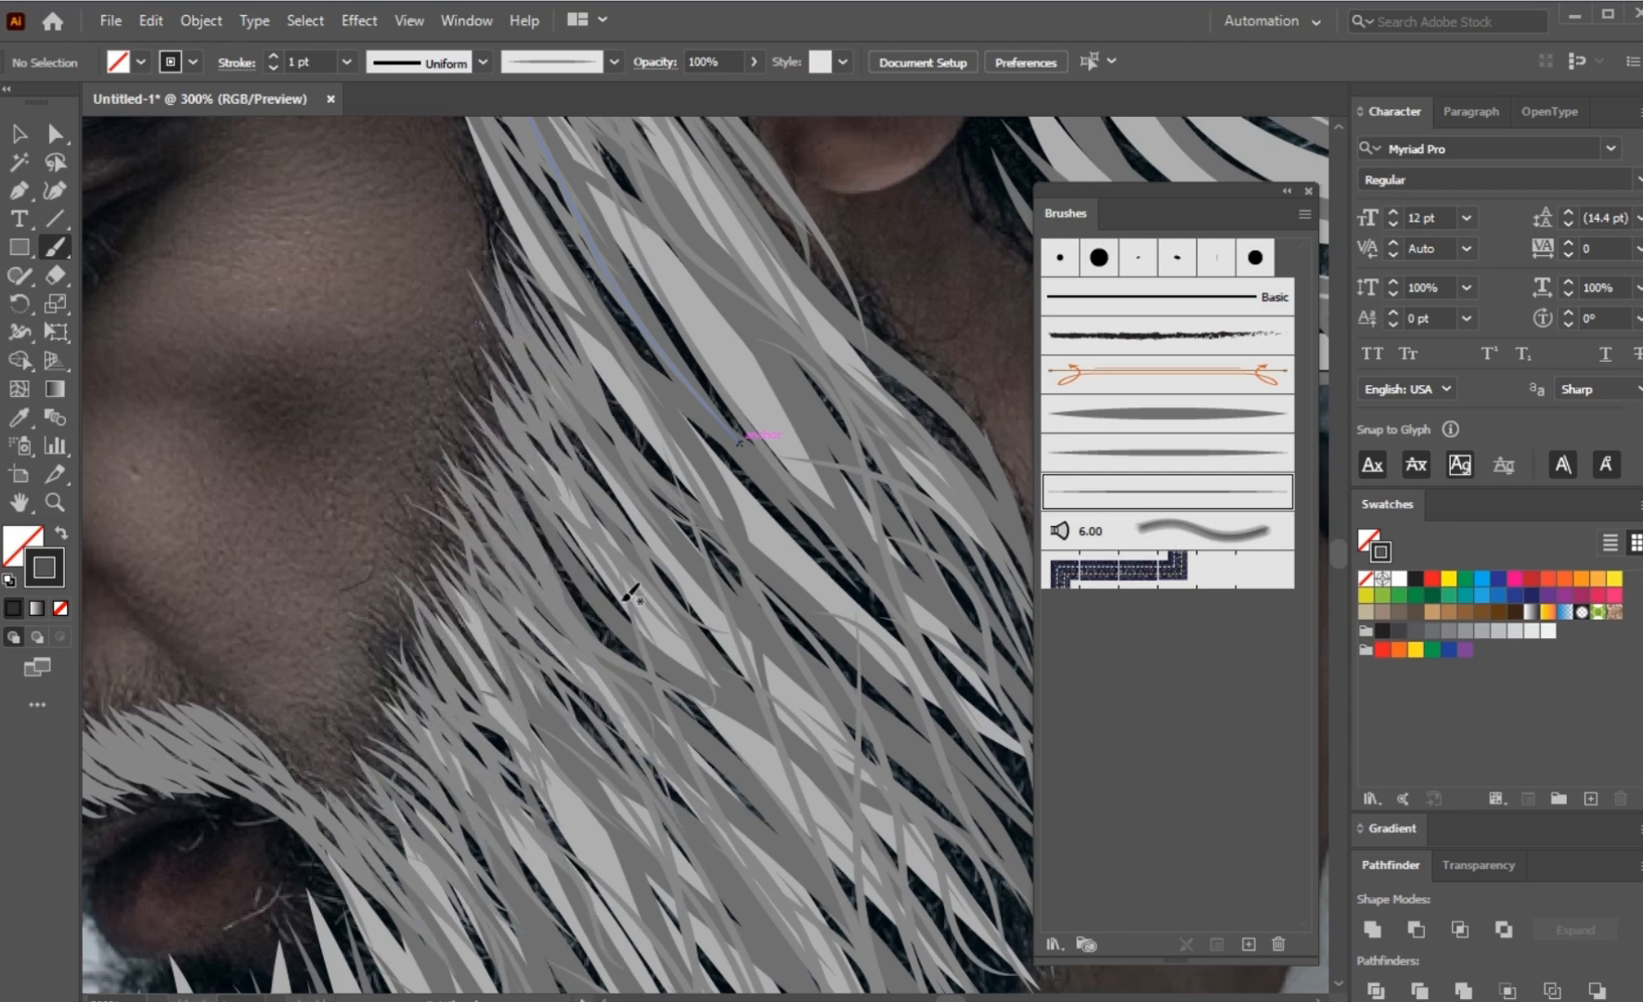
Step: Add fine curved strokes to the swept-back hair above the forehead and temple
scroll(722, 760, down, 6)
scroll(360, 482, up, 5)
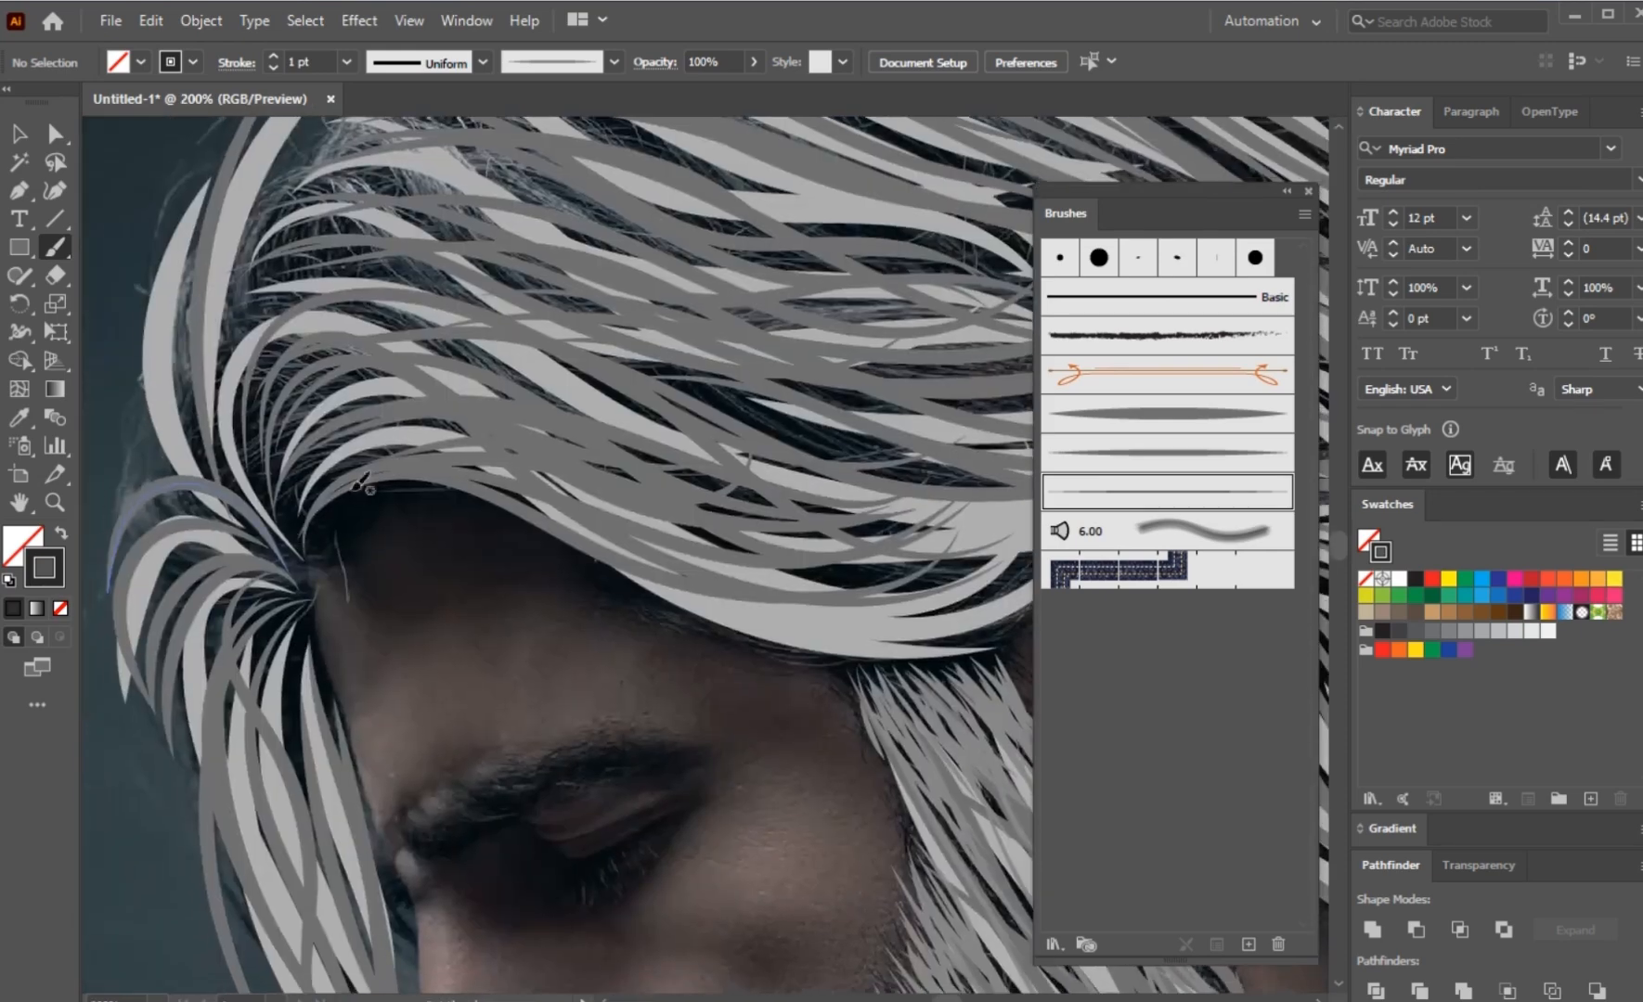
drag(738, 580, 904, 597)
mouse_move(546, 434)
mouse_down()
mouse_move(922, 559)
mouse_move(852, 512)
mouse_up()
drag(608, 412, 875, 449)
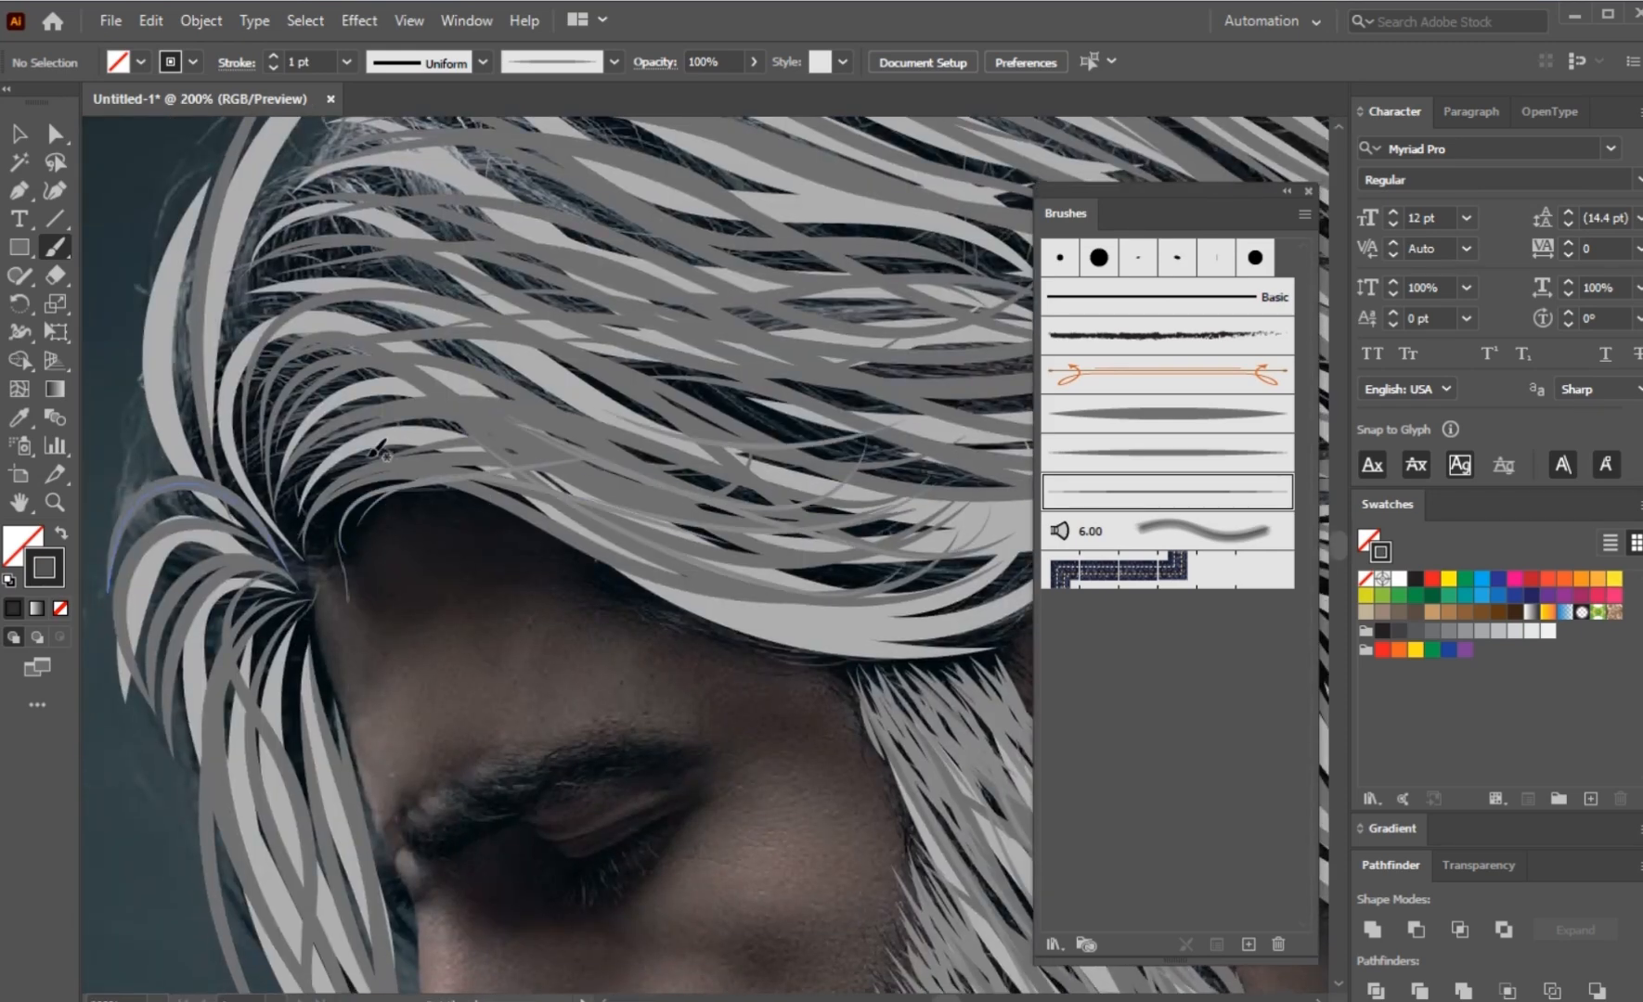
Step: Paint fine arching strokes from the front hair root up and back along the hairline above the forehead
drag(313, 563, 359, 403)
scroll(318, 525, up, 1)
drag(324, 571, 415, 406)
mouse_move(370, 487)
mouse_down()
mouse_move(590, 378)
mouse_move(728, 428)
mouse_up()
drag(295, 564, 713, 296)
mouse_move(302, 547)
mouse_down()
mouse_move(584, 343)
mouse_move(697, 341)
mouse_up()
mouse_move(310, 564)
mouse_down()
mouse_move(616, 349)
mouse_move(620, 262)
mouse_up()
mouse_move(324, 568)
mouse_down()
mouse_move(816, 379)
mouse_move(1030, 429)
mouse_up()
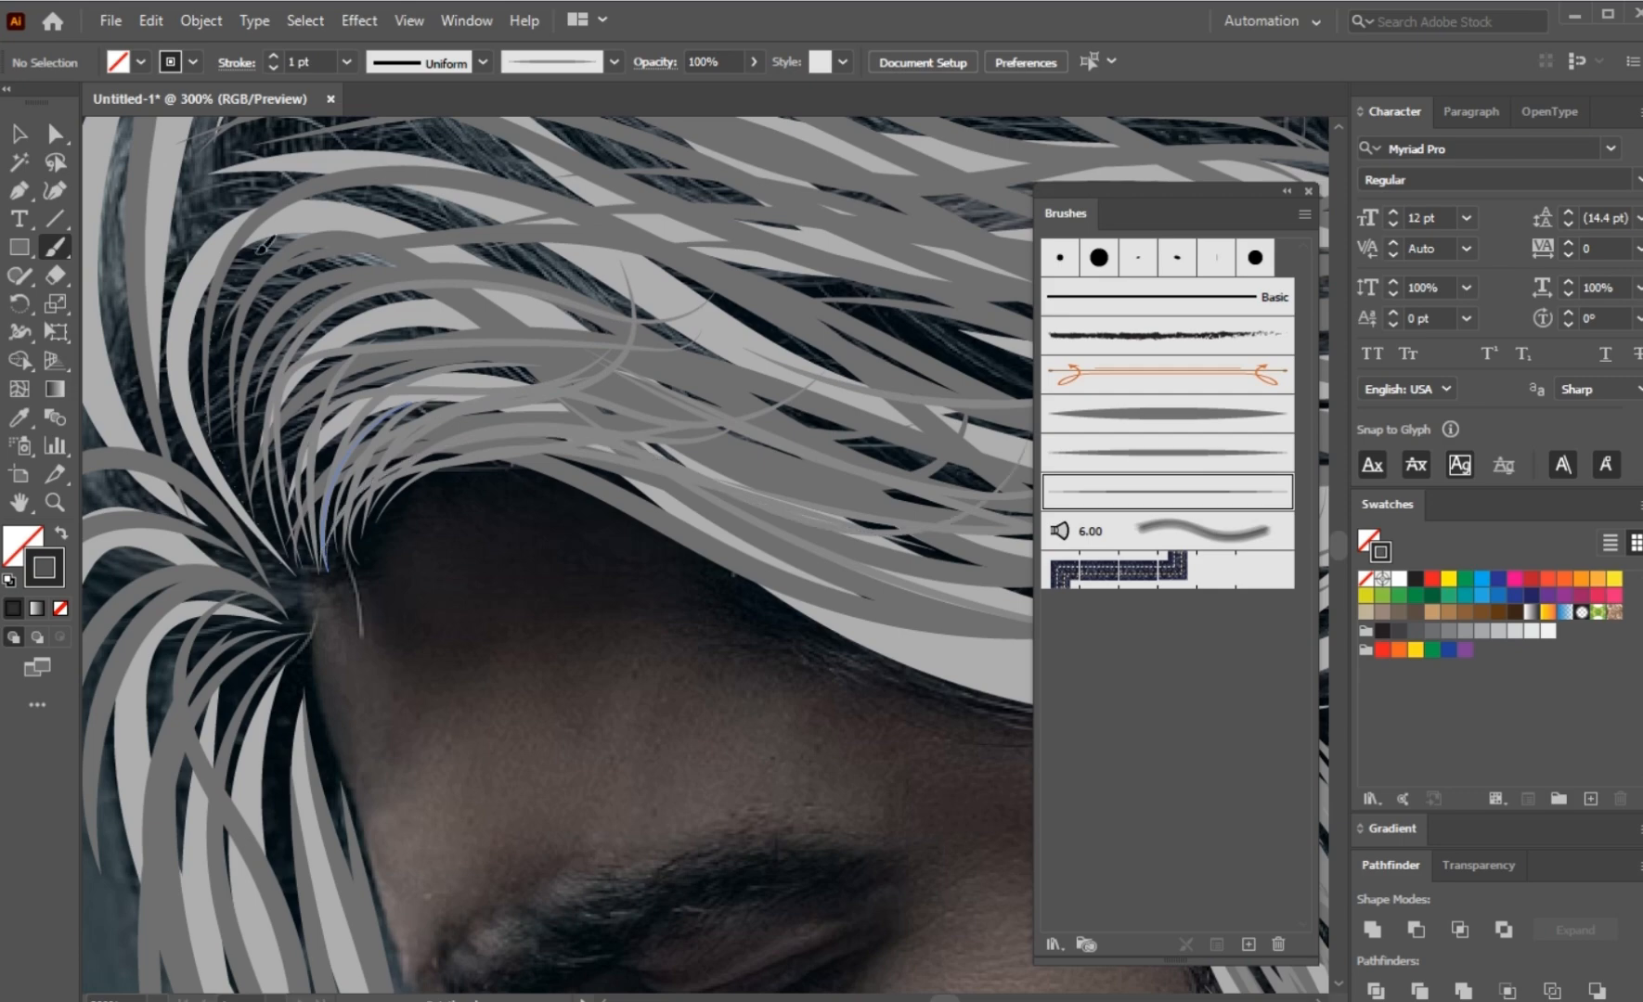
Step: Paint long fine strokes from the front hair root sweeping back across the side of the hair
drag(302, 498, 1026, 223)
mouse_move(230, 478)
mouse_down()
mouse_move(856, 215)
mouse_move(946, 219)
mouse_up()
drag(260, 538, 1003, 243)
mouse_move(316, 556)
mouse_down()
mouse_move(959, 362)
mouse_move(1007, 456)
mouse_up()
mouse_move(271, 534)
mouse_down()
mouse_move(949, 330)
mouse_move(1009, 334)
mouse_up()
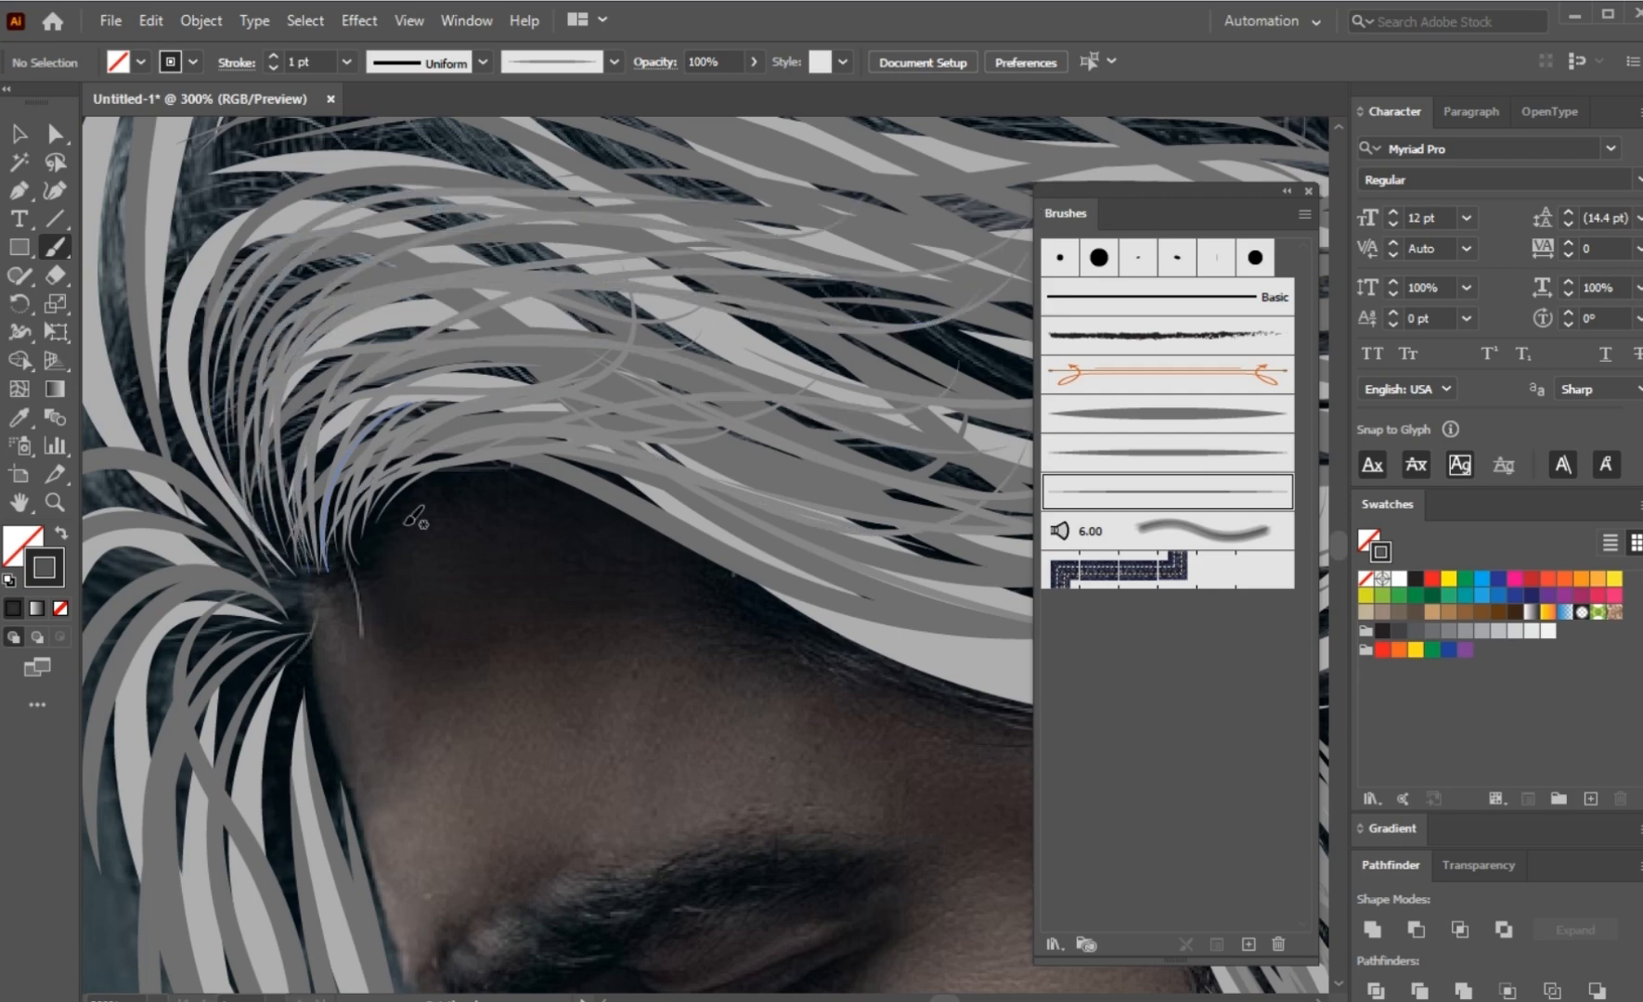
drag(320, 556, 974, 376)
Step: Paint long fine strokes from the front hair root down the lock hanging beside the forehead and nose
scroll(447, 535, down, 3)
scroll(464, 594, right, 2)
key(ctrl+y)
key(ctrl+y)
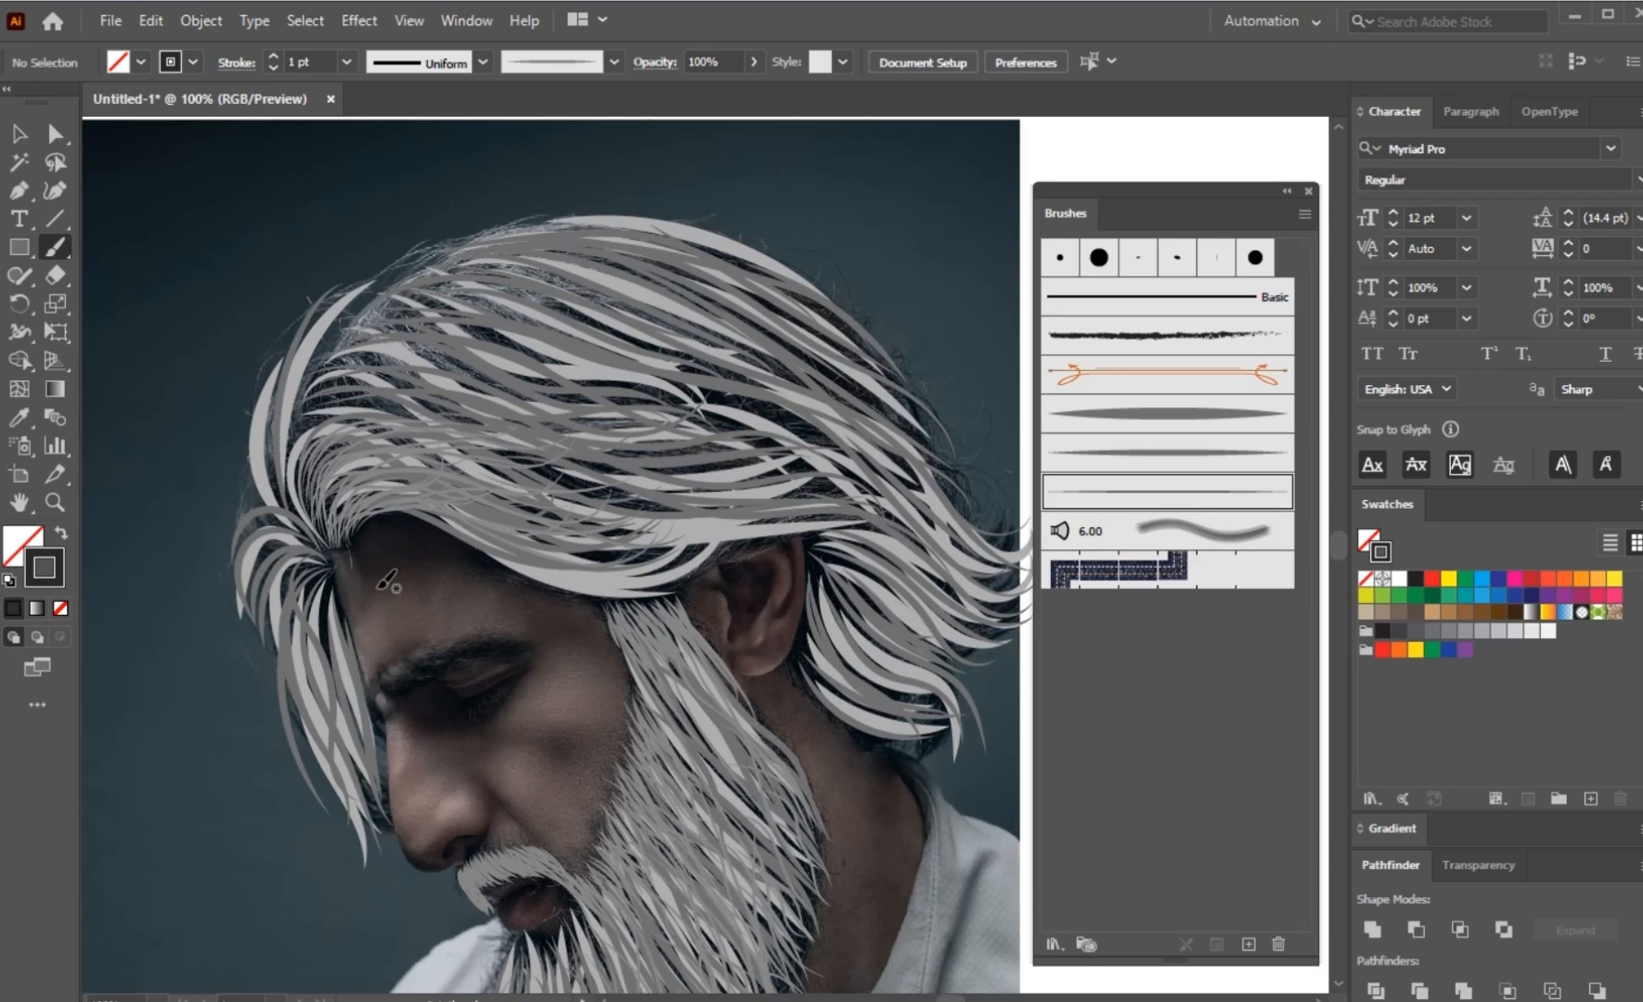
scroll(379, 587, up, 3)
scroll(371, 336, down, 2)
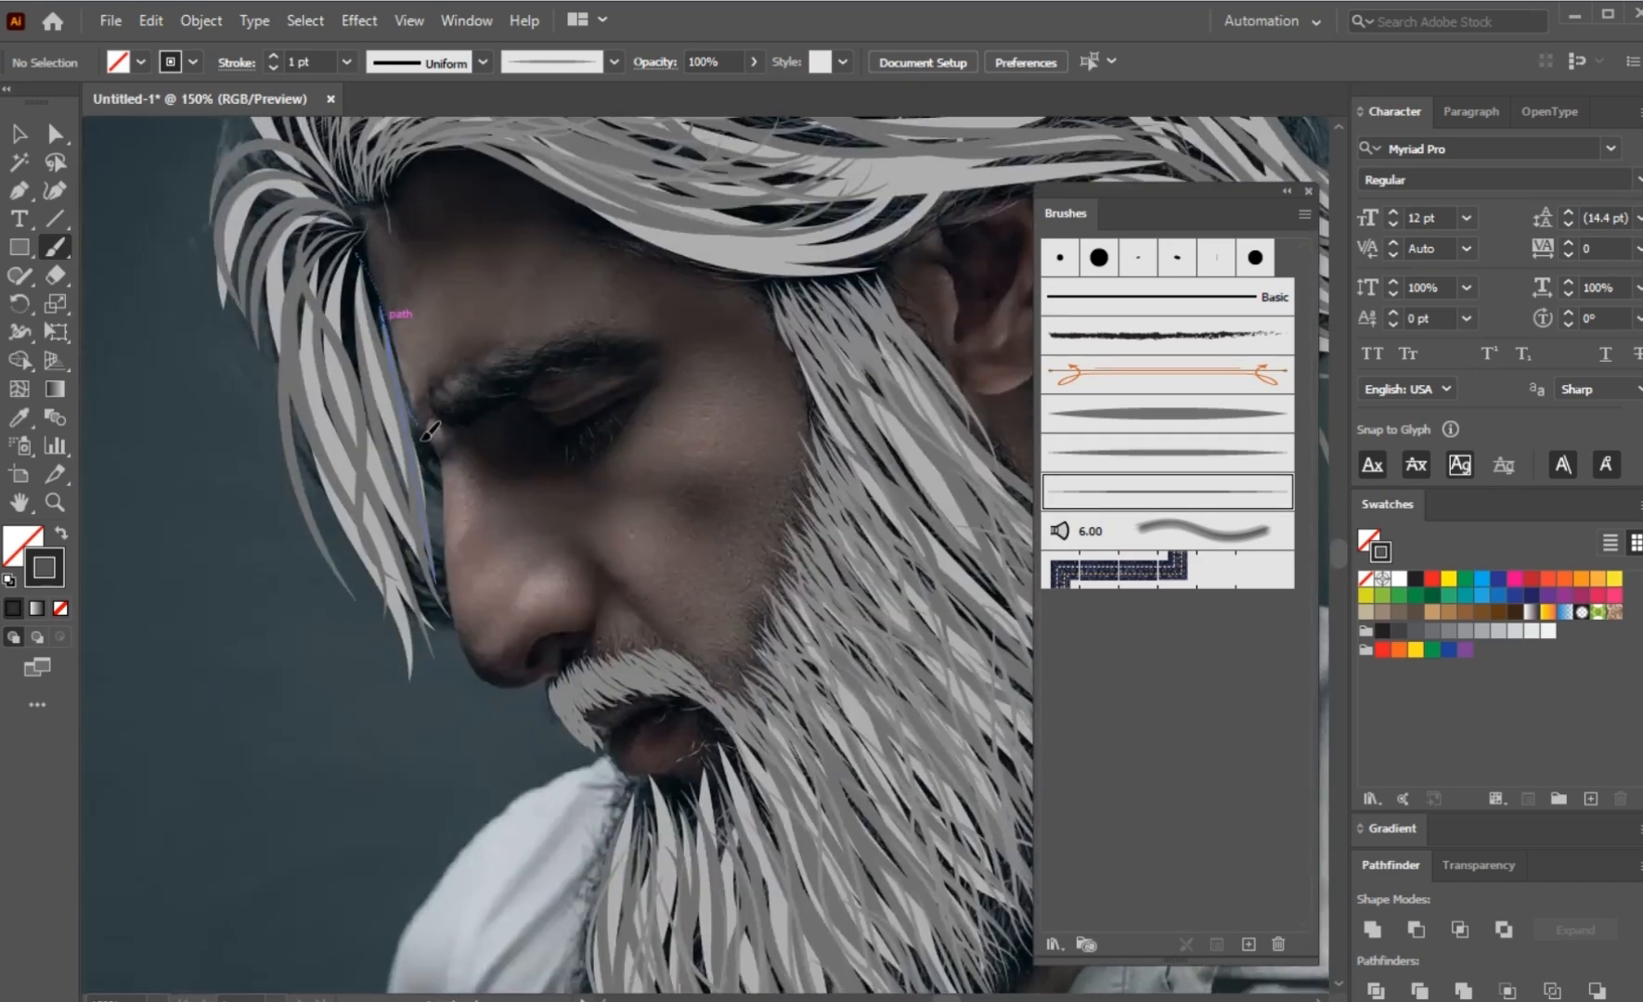
drag(380, 311, 445, 620)
drag(355, 264, 427, 618)
drag(413, 532, 446, 658)
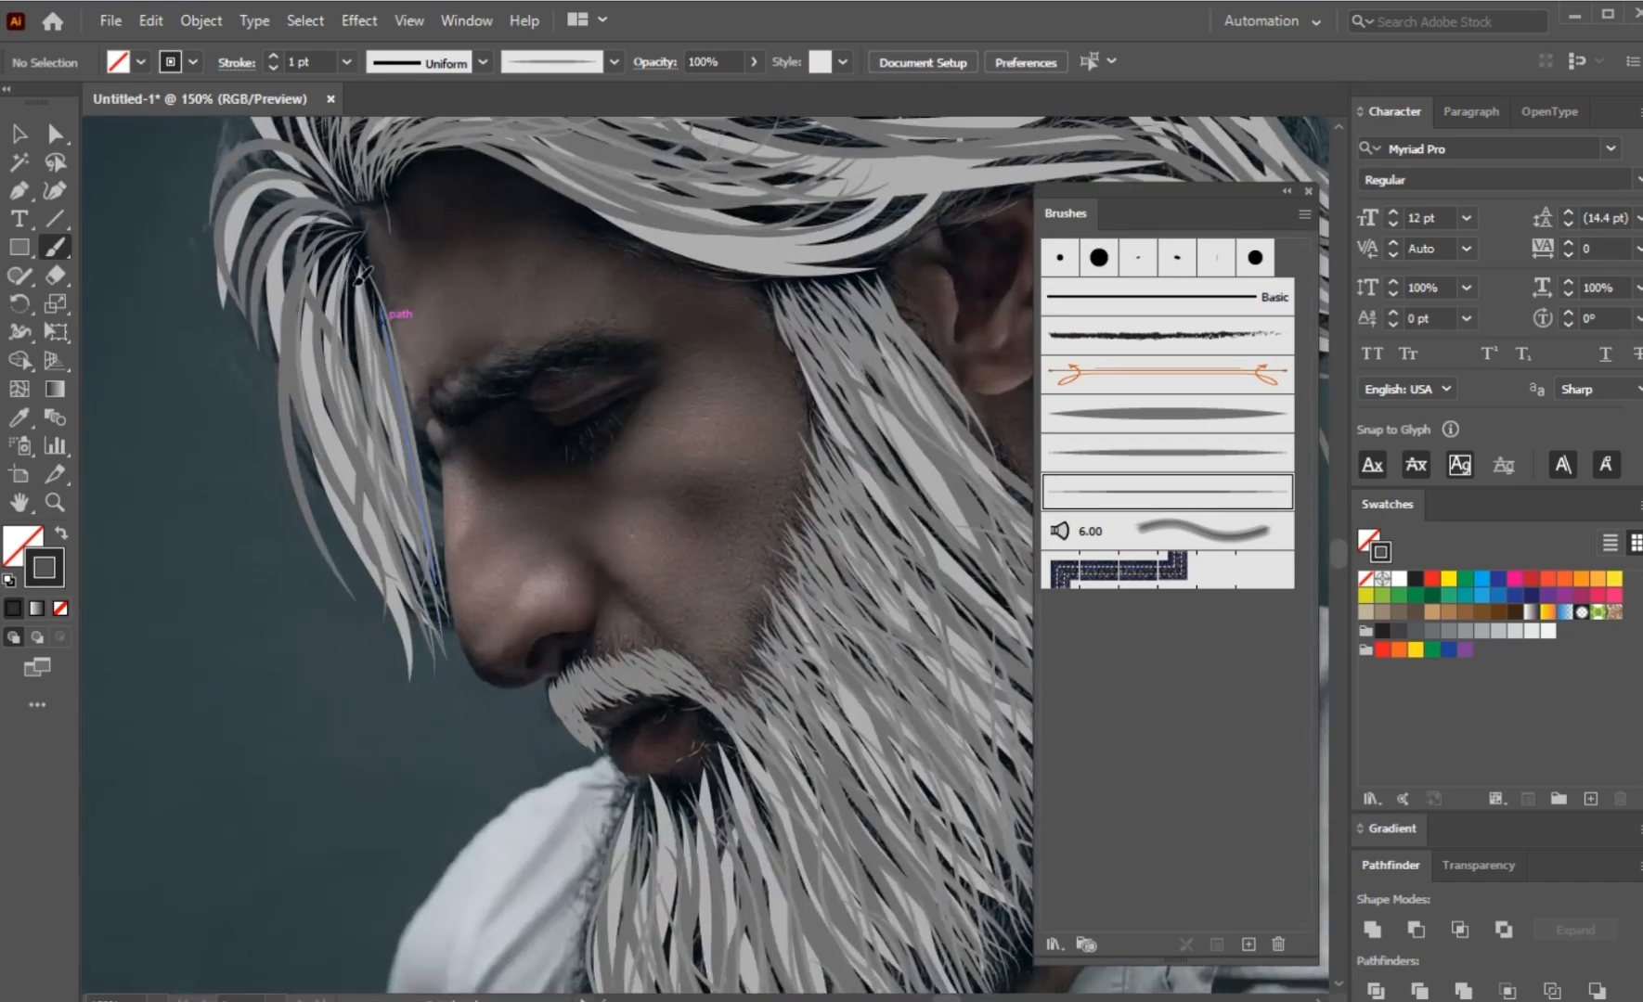
drag(345, 228, 275, 447)
mouse_move(339, 232)
mouse_down()
mouse_move(320, 432)
mouse_move(377, 677)
mouse_up()
drag(281, 343, 343, 574)
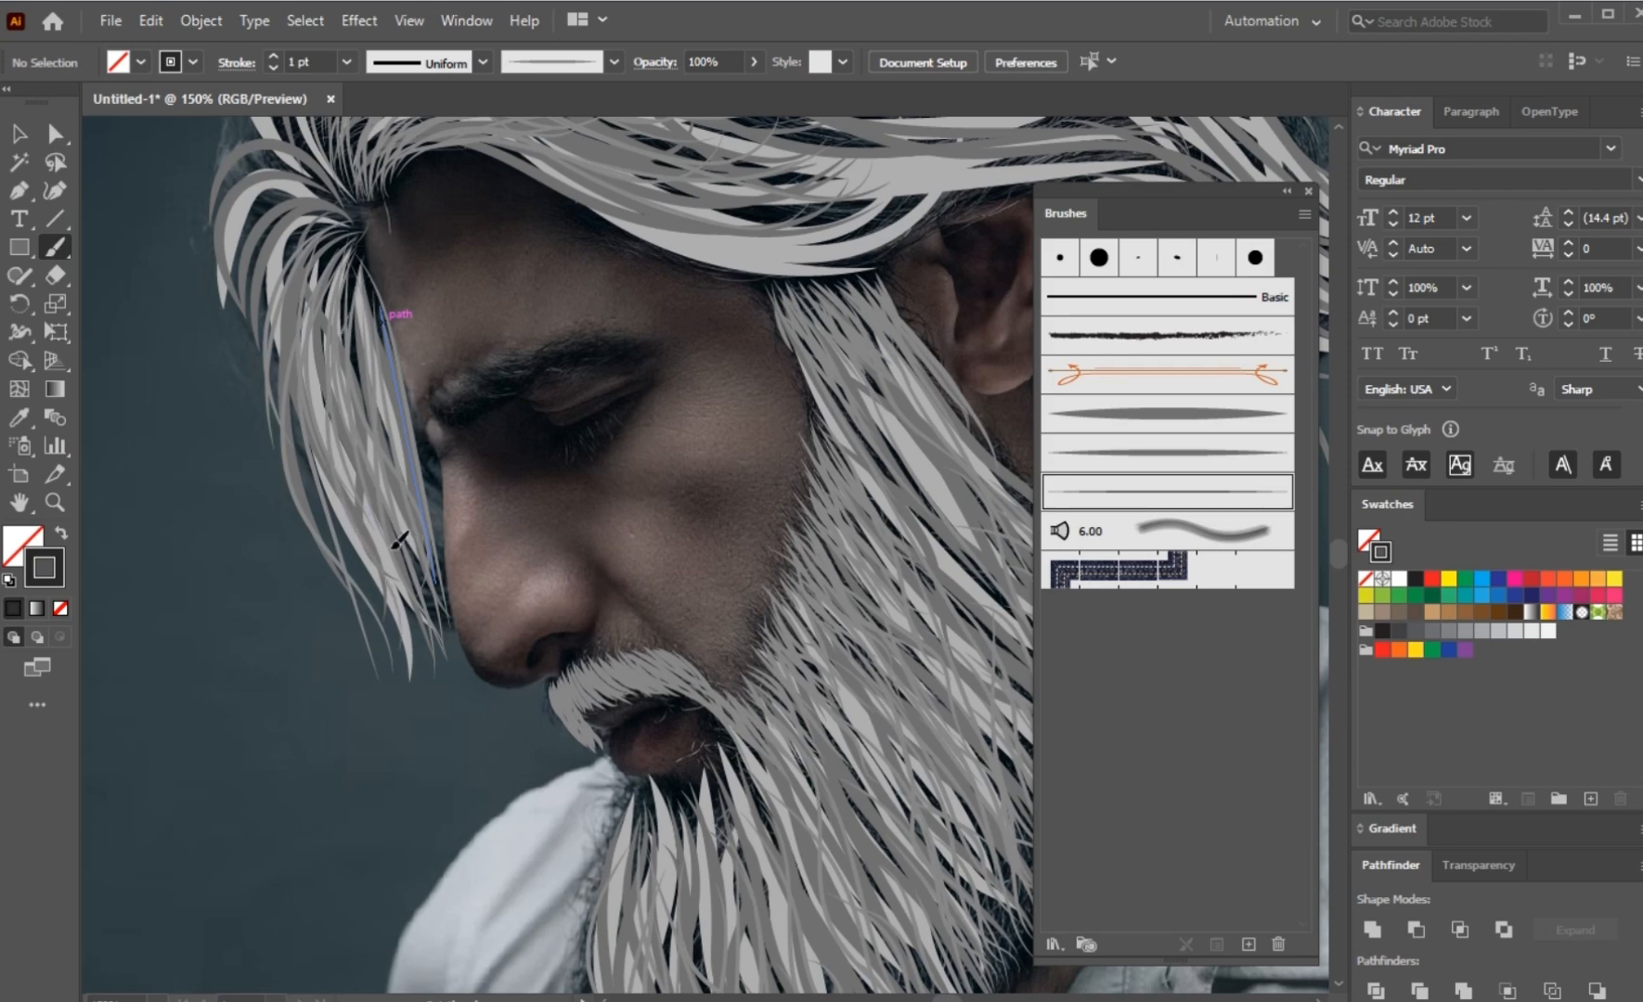
Step: Paint fine arching strokes from the front hair root outward and down over the curved top of the hanging lock
scroll(354, 346, up, 2)
scroll(351, 276, up, 5)
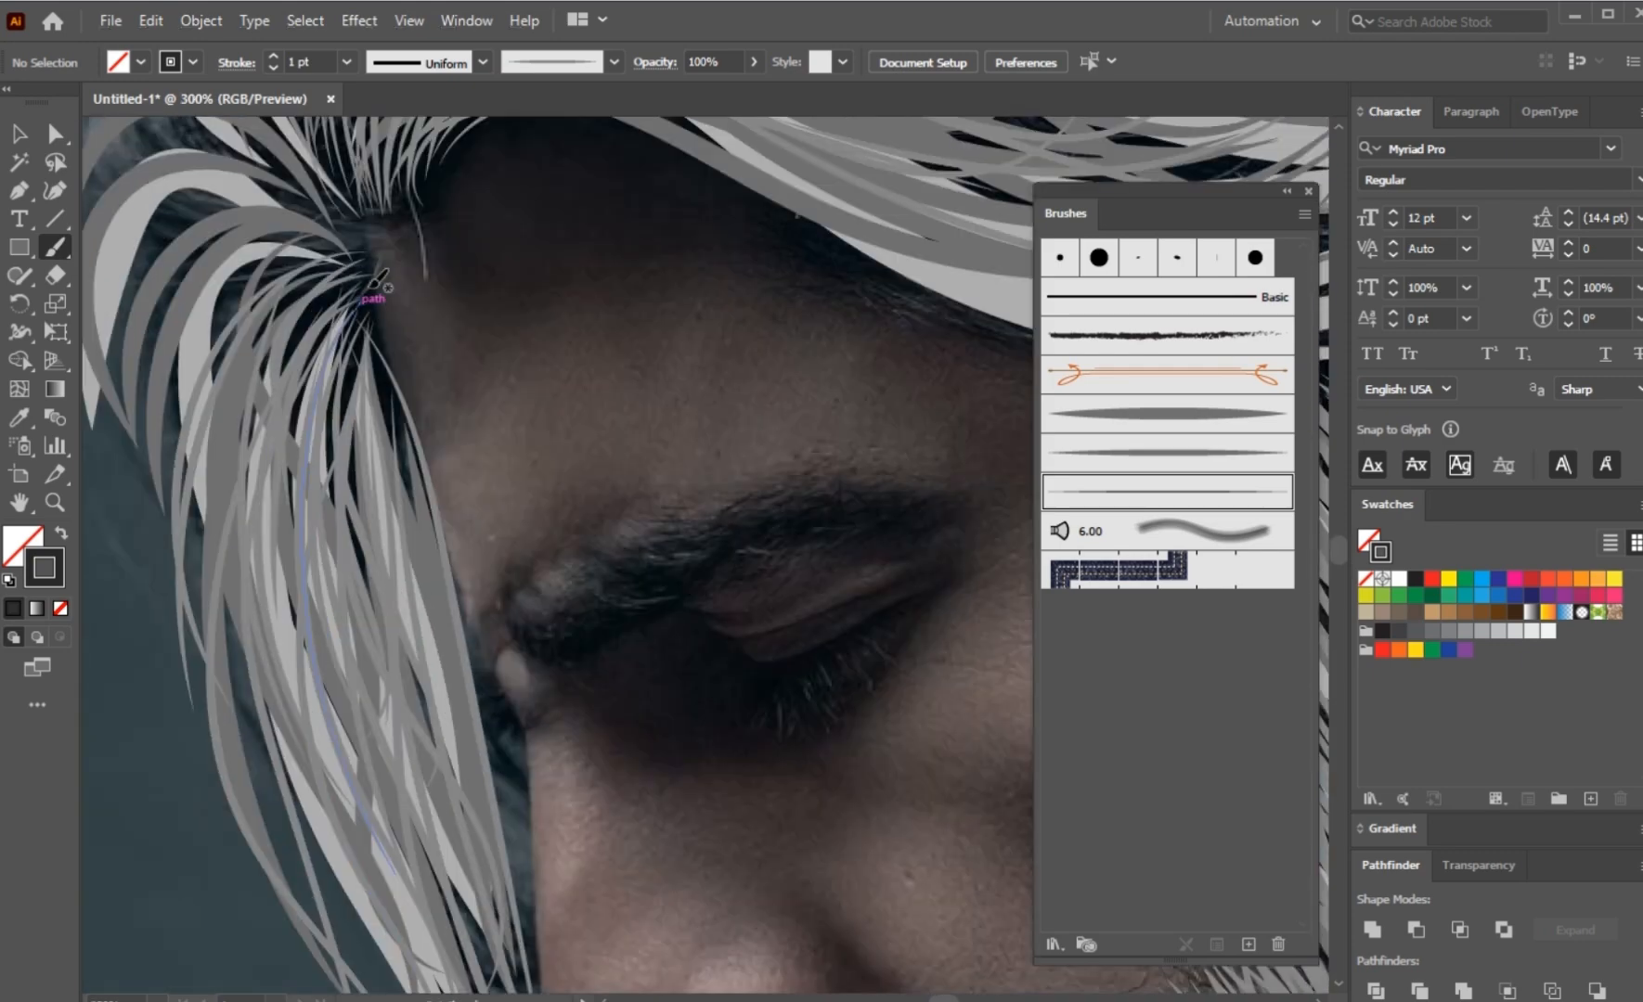
mouse_move(362, 274)
mouse_down()
mouse_move(169, 633)
mouse_move(451, 479)
mouse_up()
mouse_move(456, 462)
mouse_down()
mouse_move(181, 610)
mouse_move(195, 660)
mouse_up()
drag(448, 478, 237, 767)
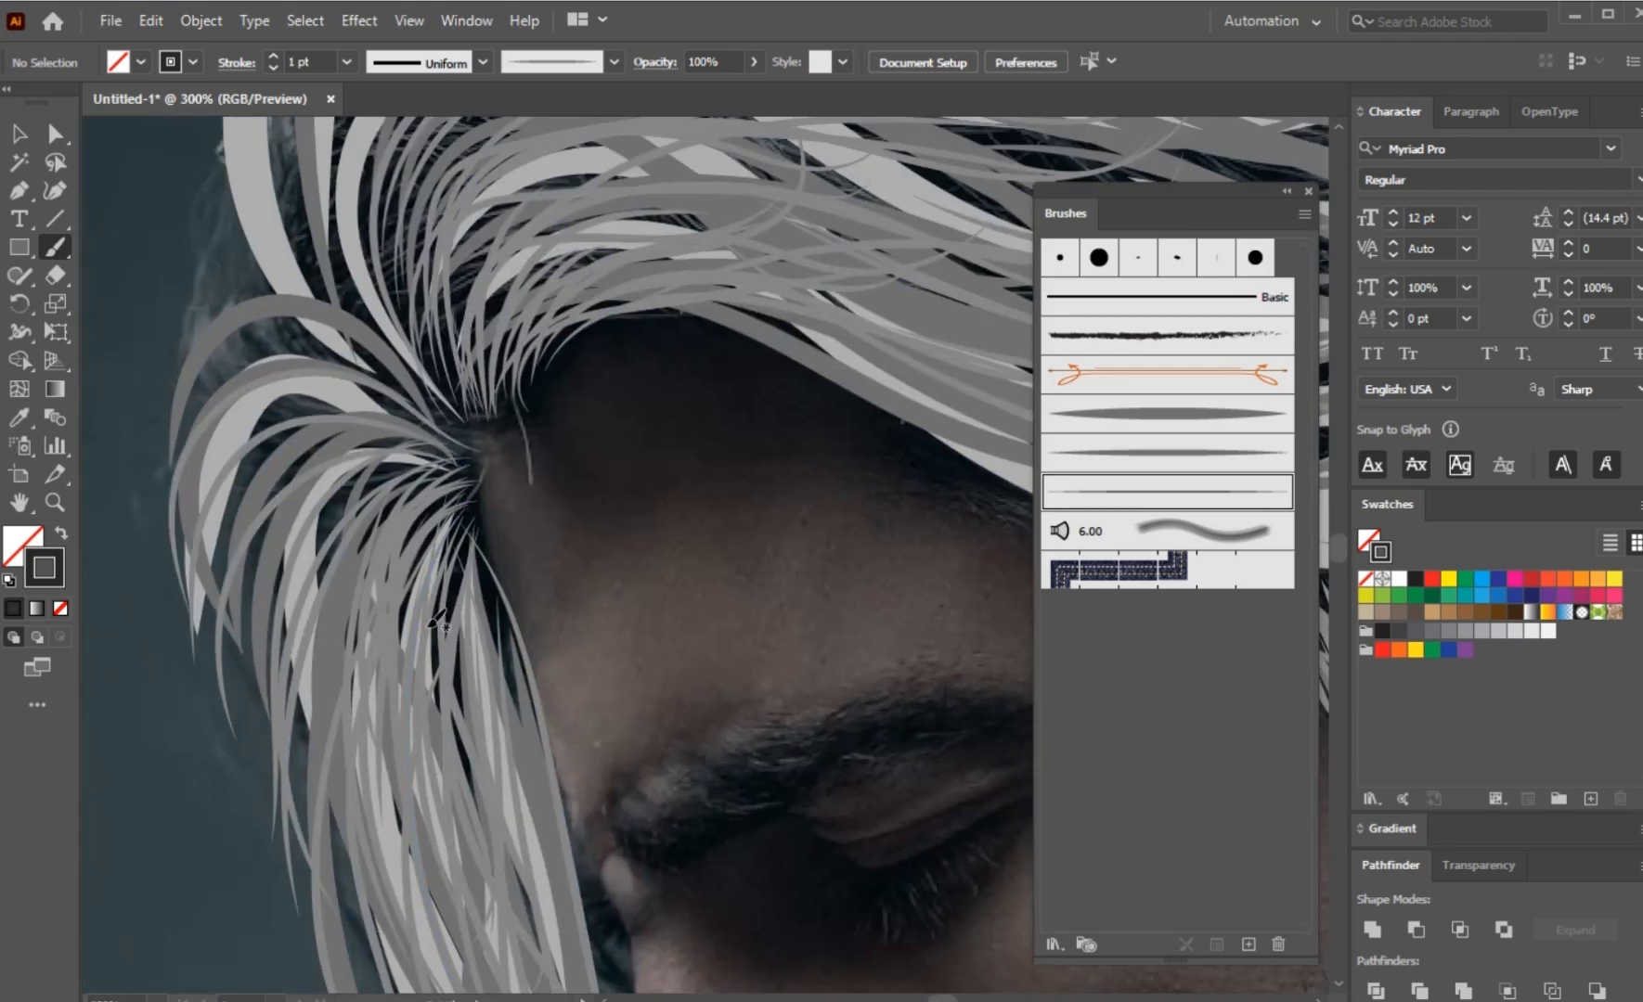
mouse_move(466, 429)
mouse_down()
mouse_move(156, 411)
mouse_move(140, 432)
mouse_up()
drag(459, 425, 125, 282)
mouse_move(355, 400)
mouse_down()
mouse_move(494, 587)
mouse_move(458, 212)
mouse_up()
Step: Add long fine strokes sweeping up from the front hair root toward the crown
scroll(494, 587, down, 1)
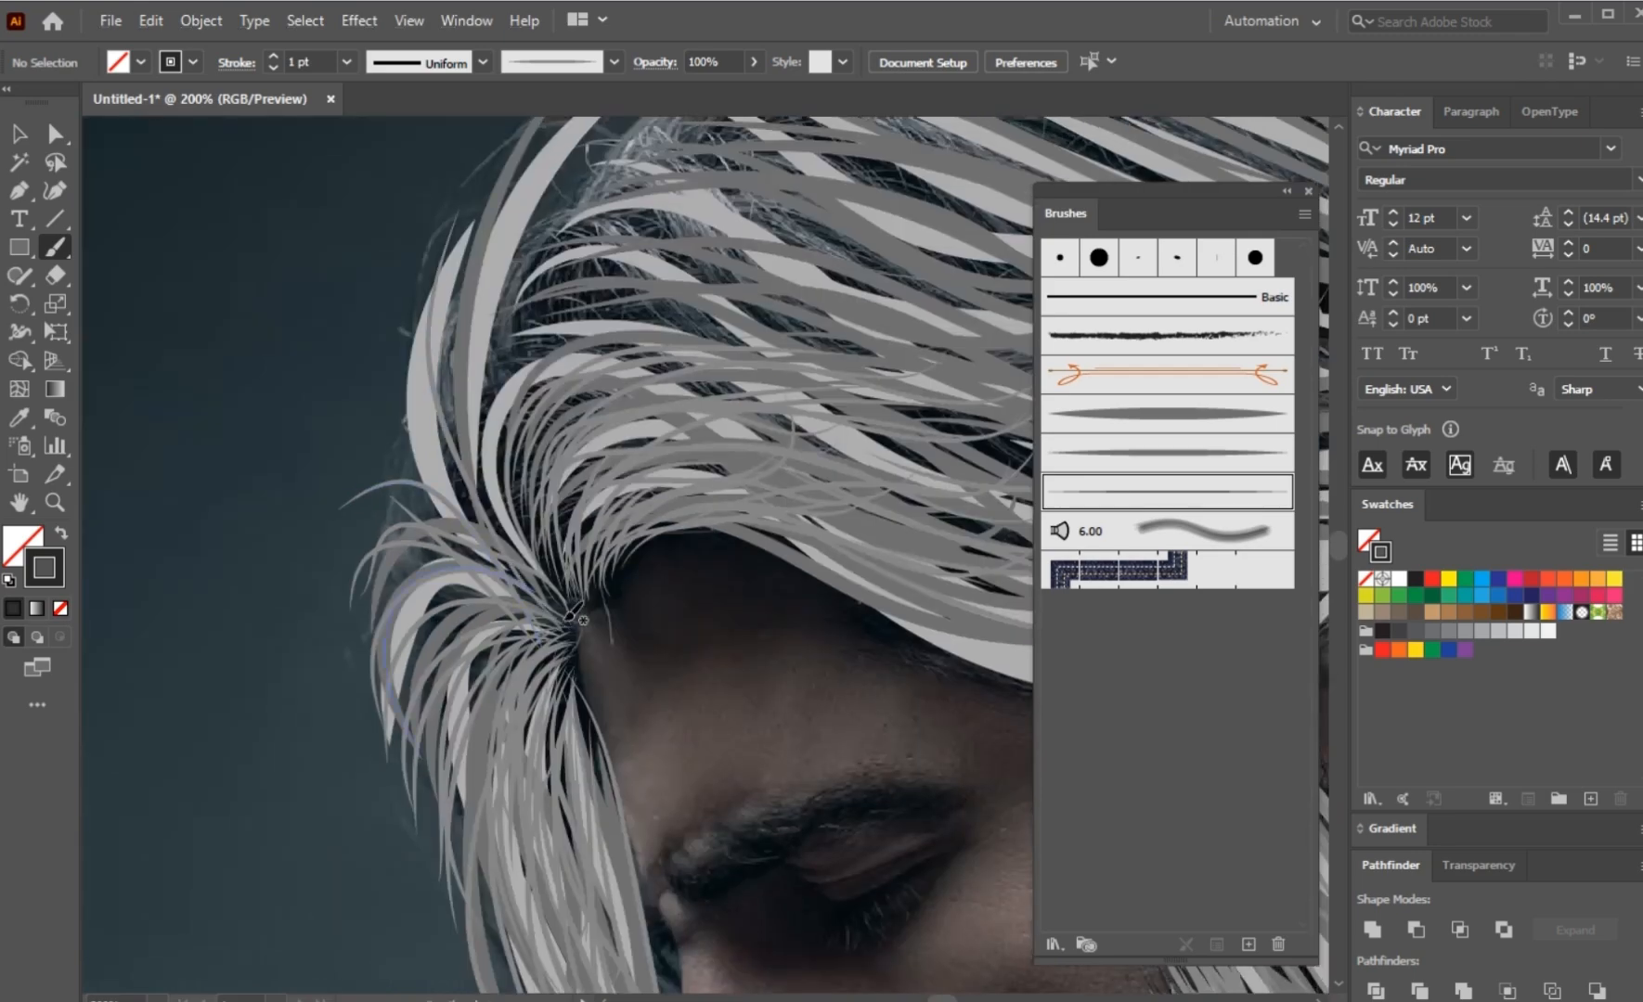
drag(564, 604, 469, 276)
mouse_move(567, 602)
mouse_down()
mouse_move(538, 500)
mouse_move(638, 317)
mouse_move(571, 227)
mouse_up()
drag(547, 598, 474, 249)
scroll(557, 325, down, 2)
Step: Add fine strokes to the hair behind the ear and at the flicked ends on the back of the head
drag(826, 311, 499, 429)
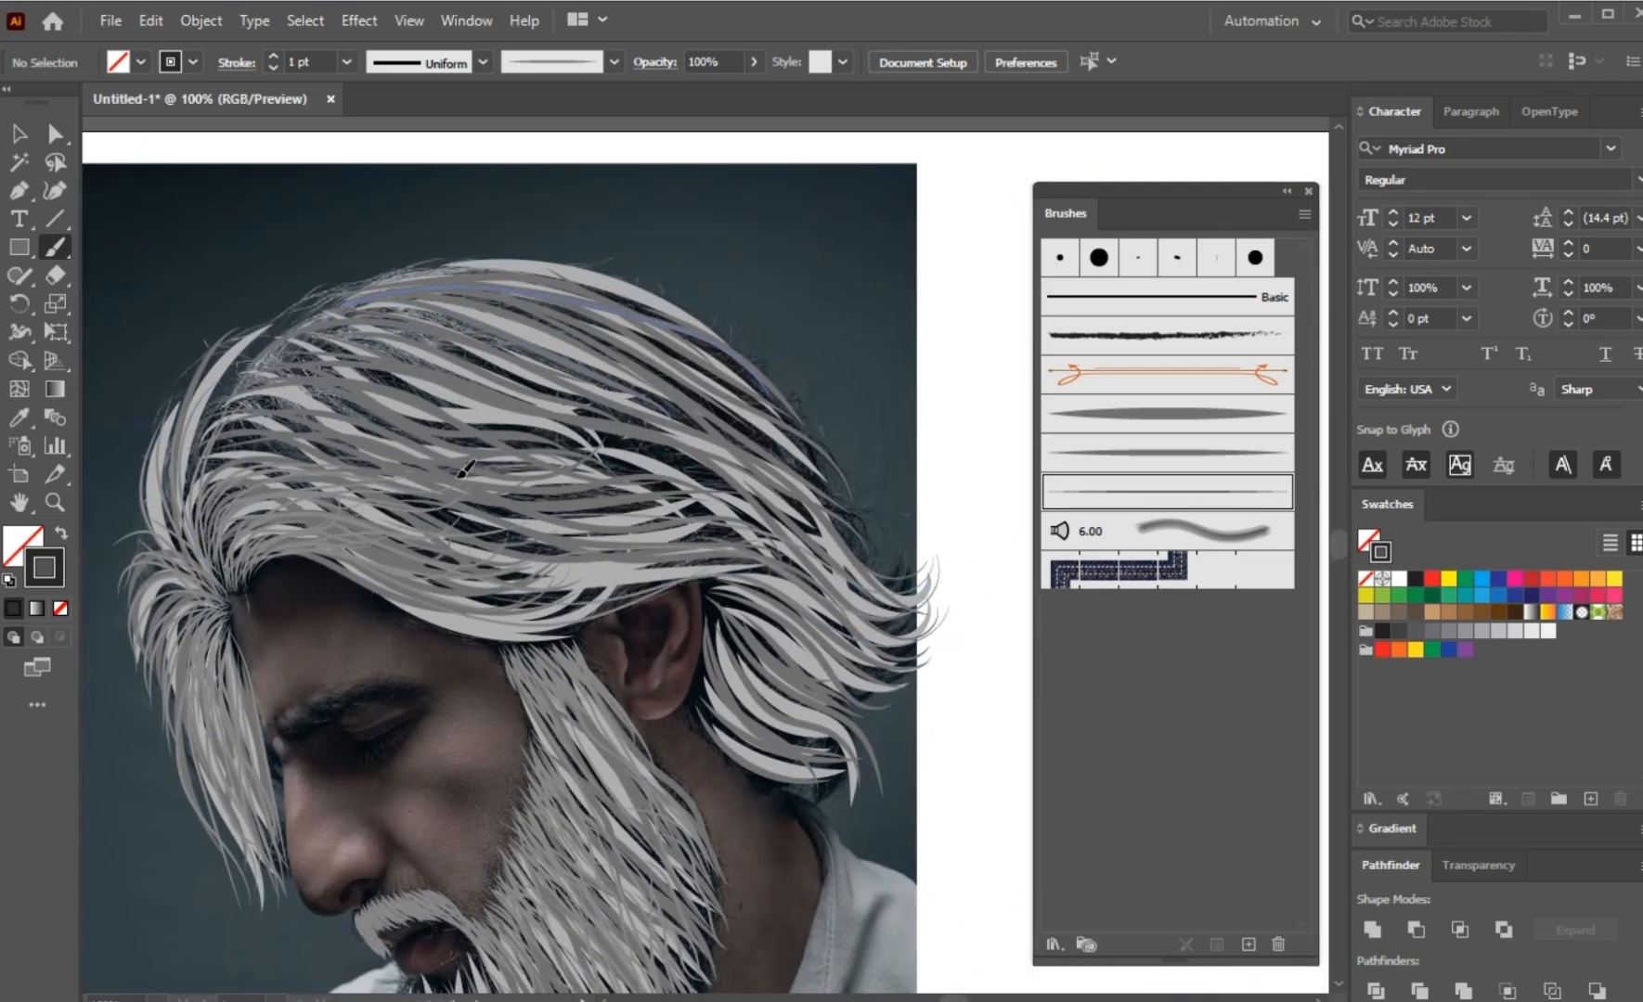
scroll(847, 692, up, 1)
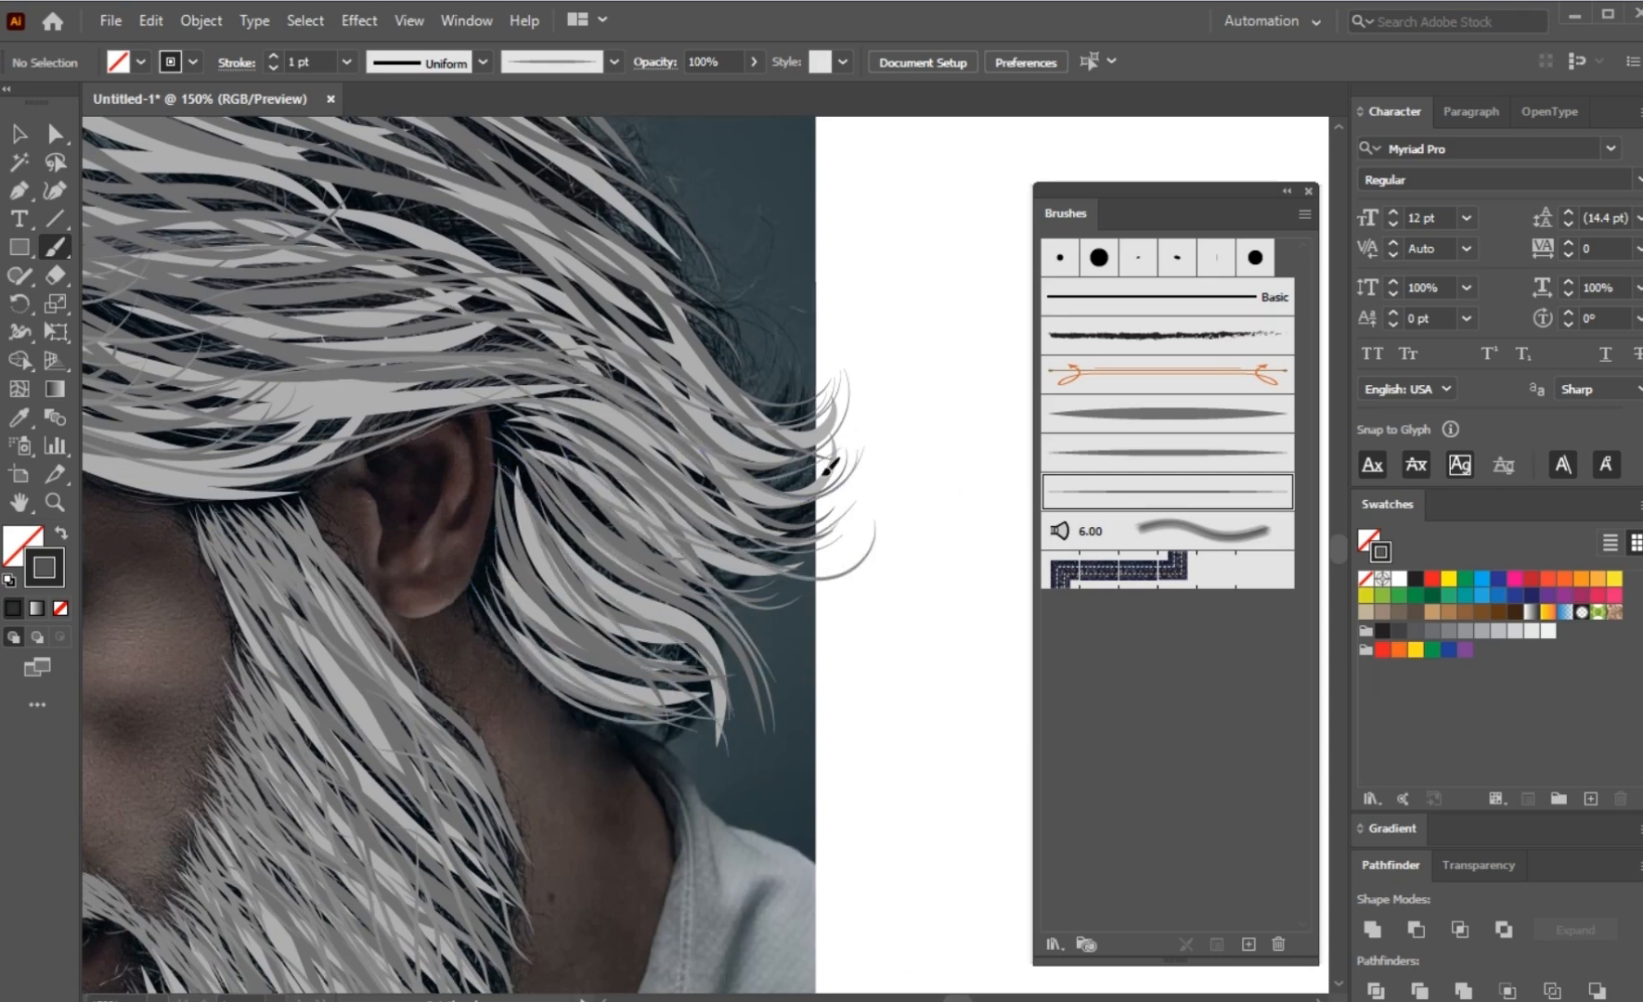
scroll(575, 489, up, 2)
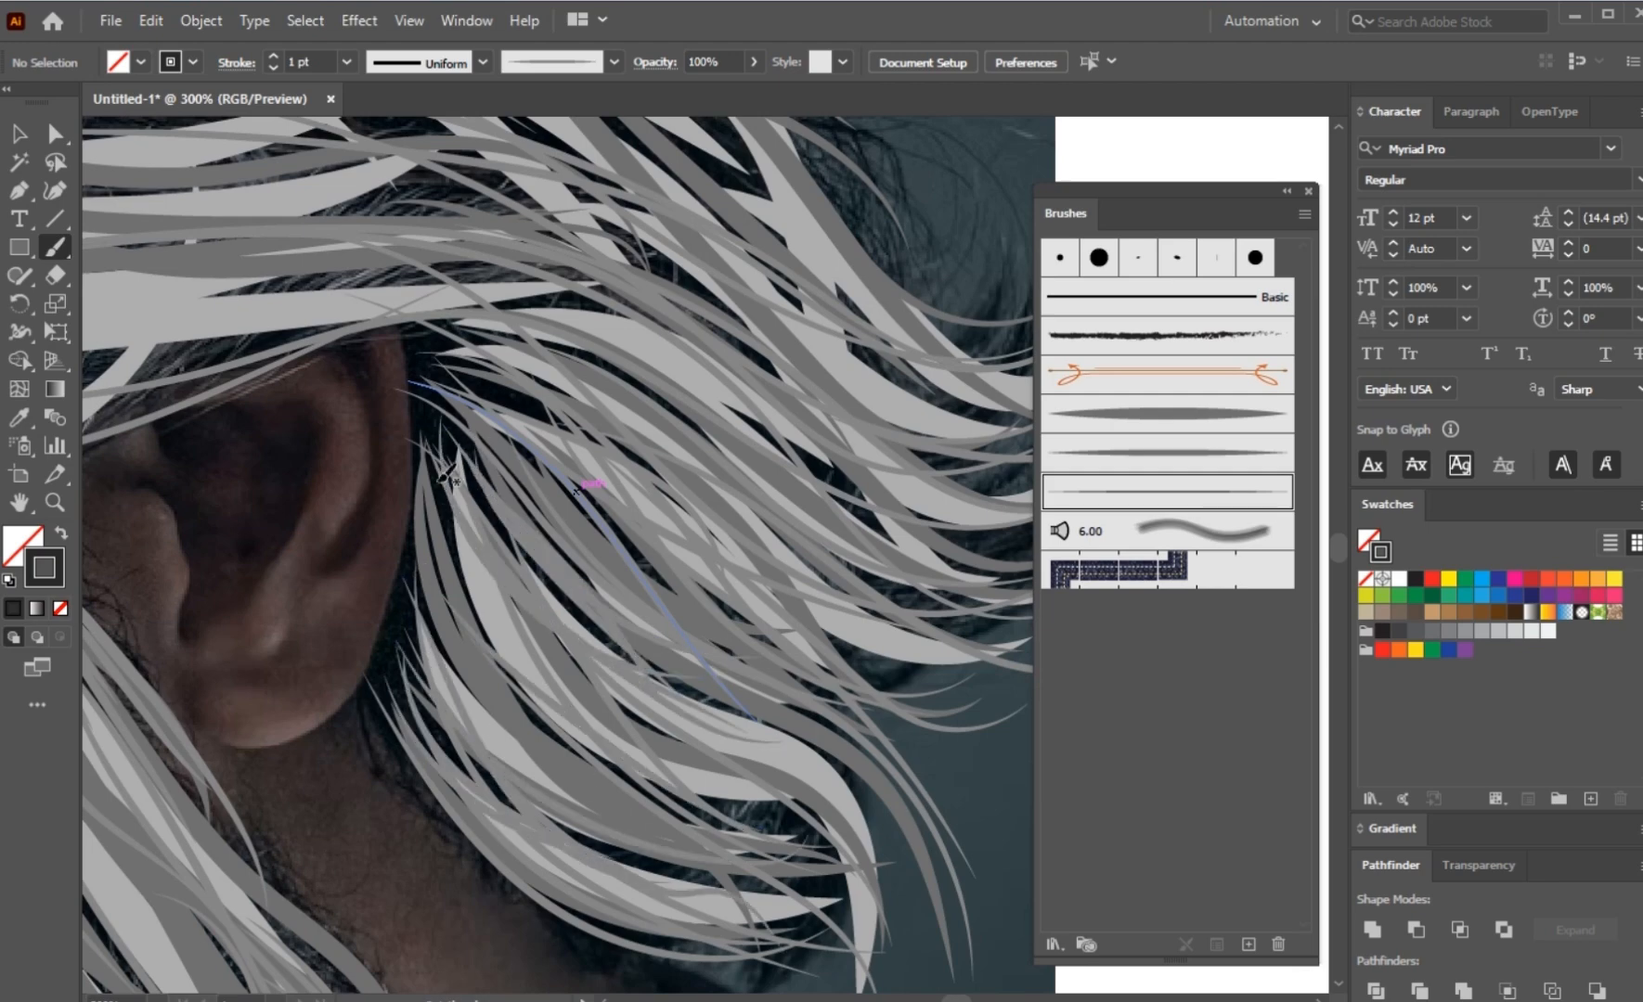
scroll(696, 694, down, 1)
scroll(696, 695, down, 2)
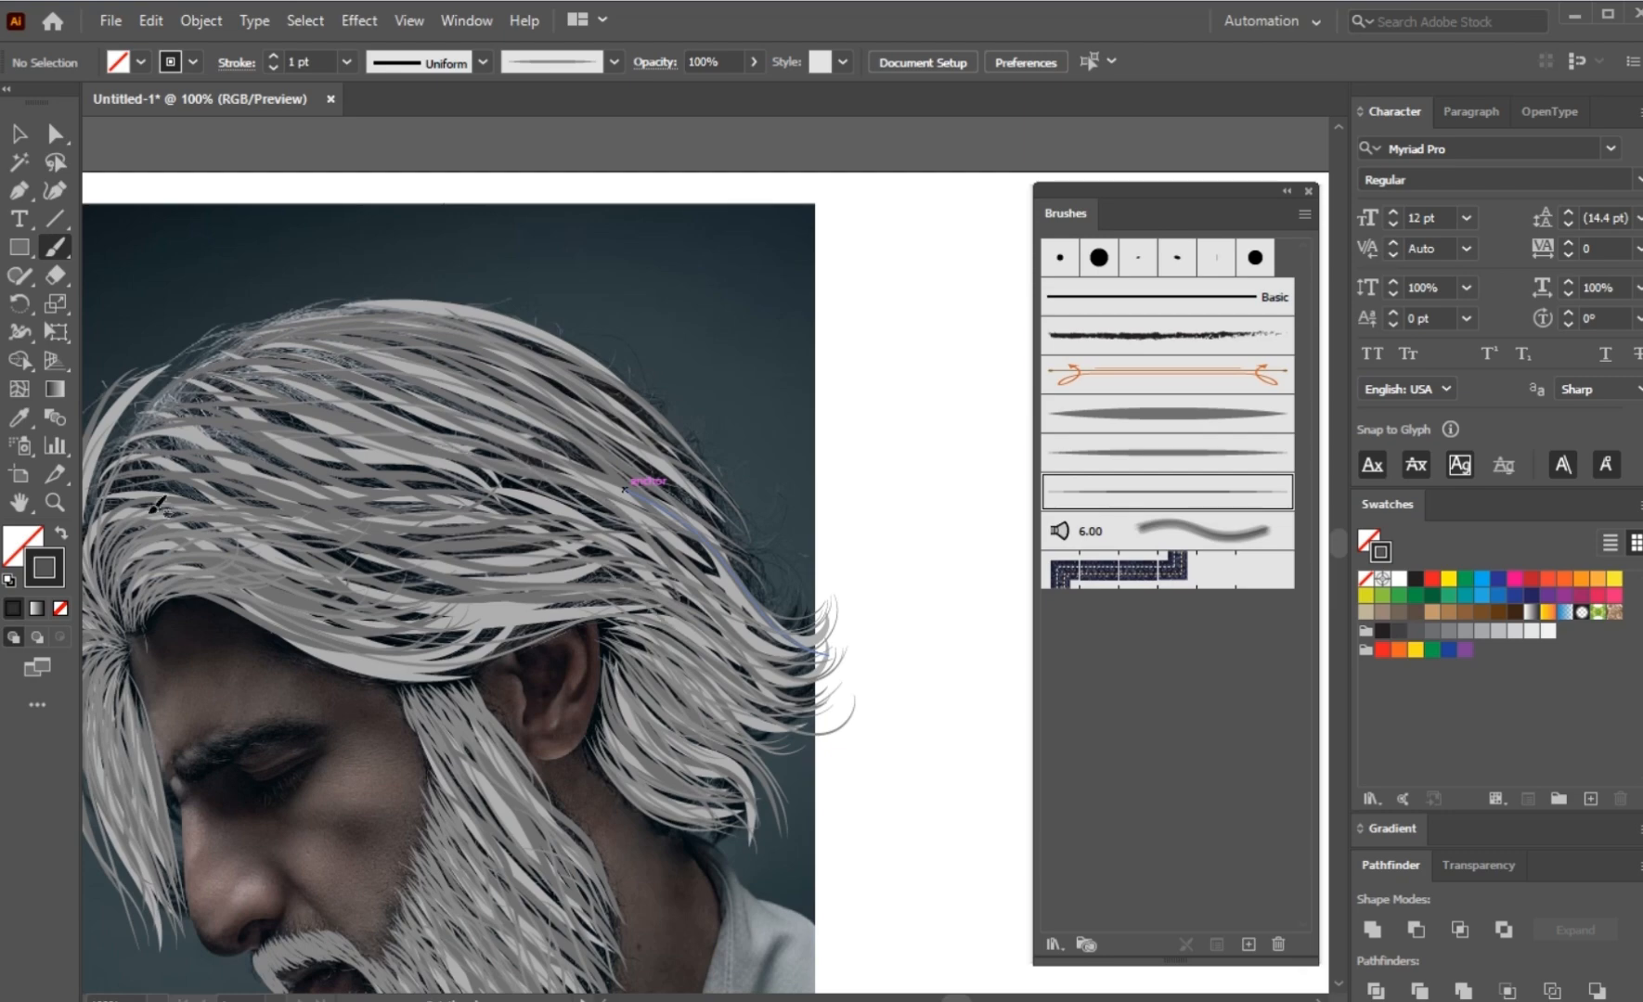
Step: Move all the hair and beard strokes off the portrait to review them, and undo the move
scroll(500, 399, down, 3)
key(v)
key(ctrl+a)
drag(486, 638, 809, 638)
scroll(835, 657, up, 3)
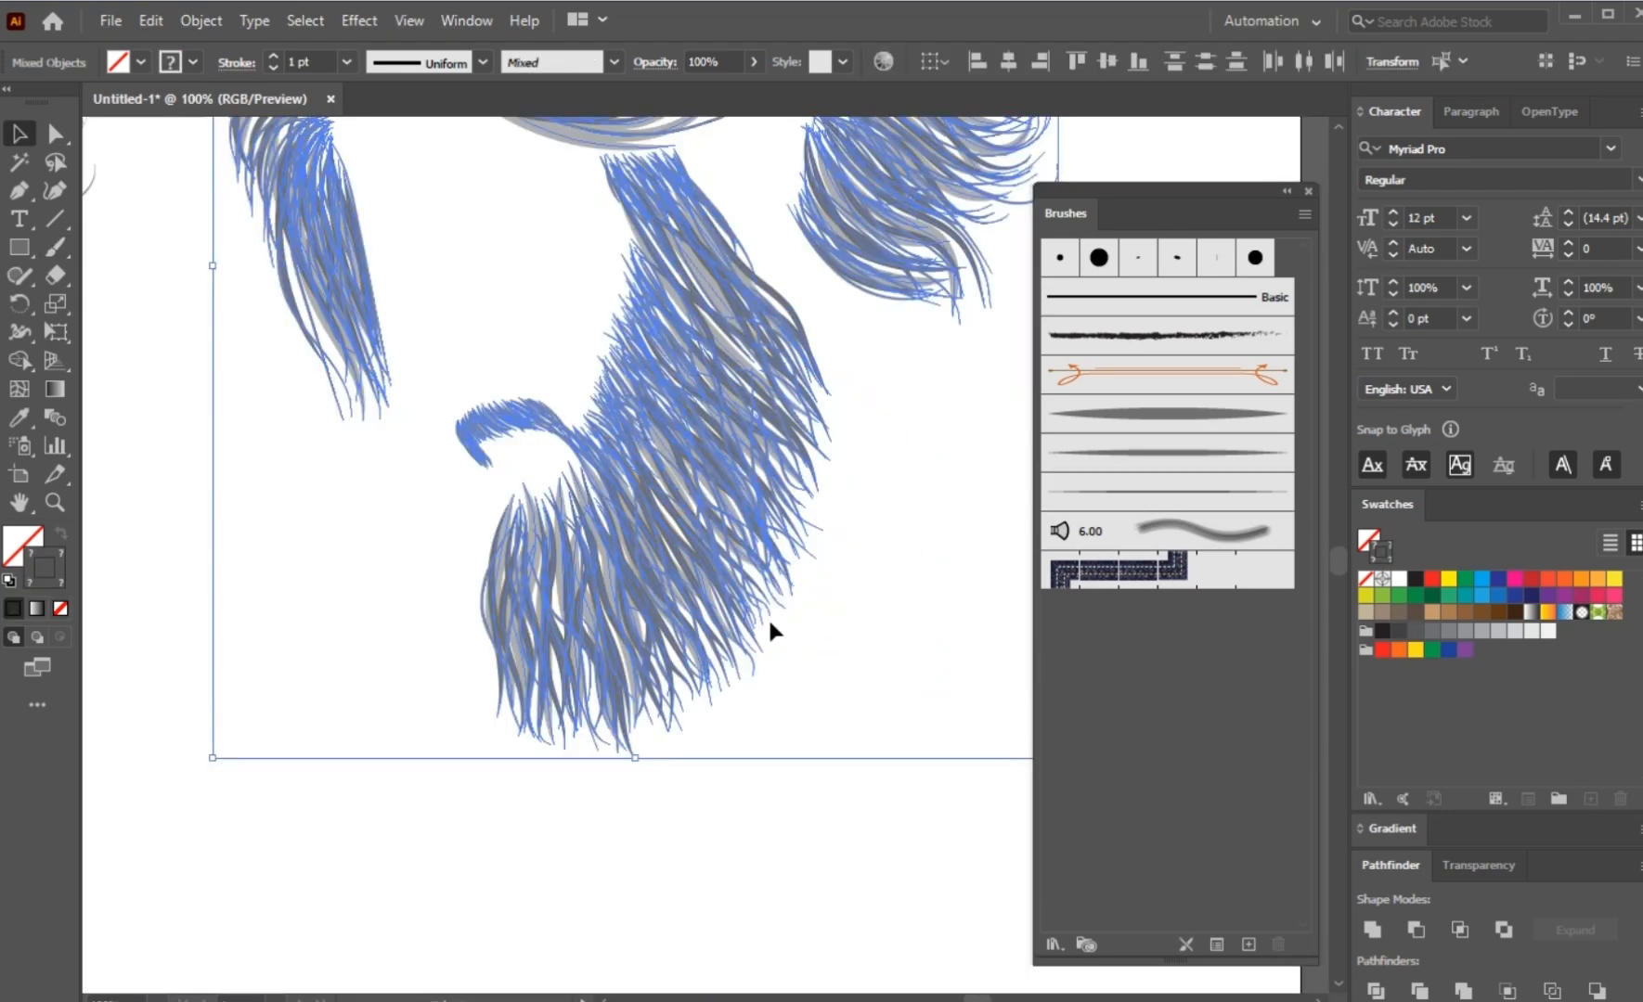
click(796, 653)
scroll(797, 653, down, 2)
key(ctrl+z)
scroll(387, 531, up, 5)
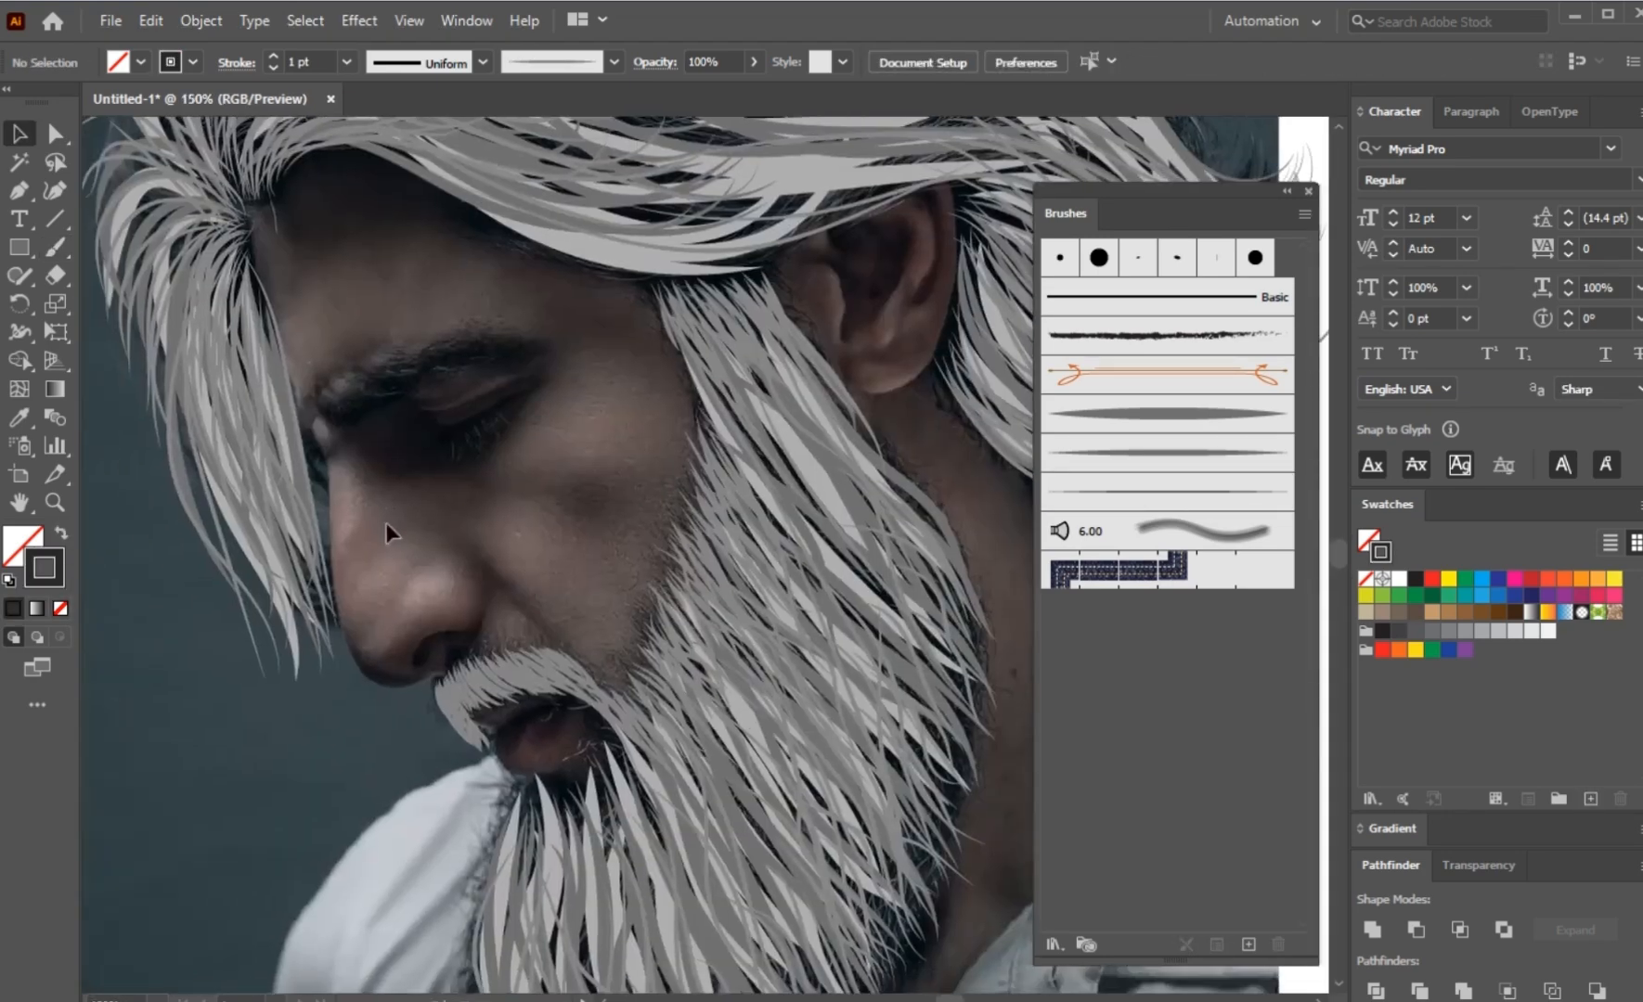
Step: Paint the eyebrow with overlapping short fine strokes following its arch from the nose bridge to its outer end
key(b)
drag(289, 388, 377, 393)
drag(322, 388, 445, 359)
drag(702, 275, 727, 274)
drag(508, 318, 706, 275)
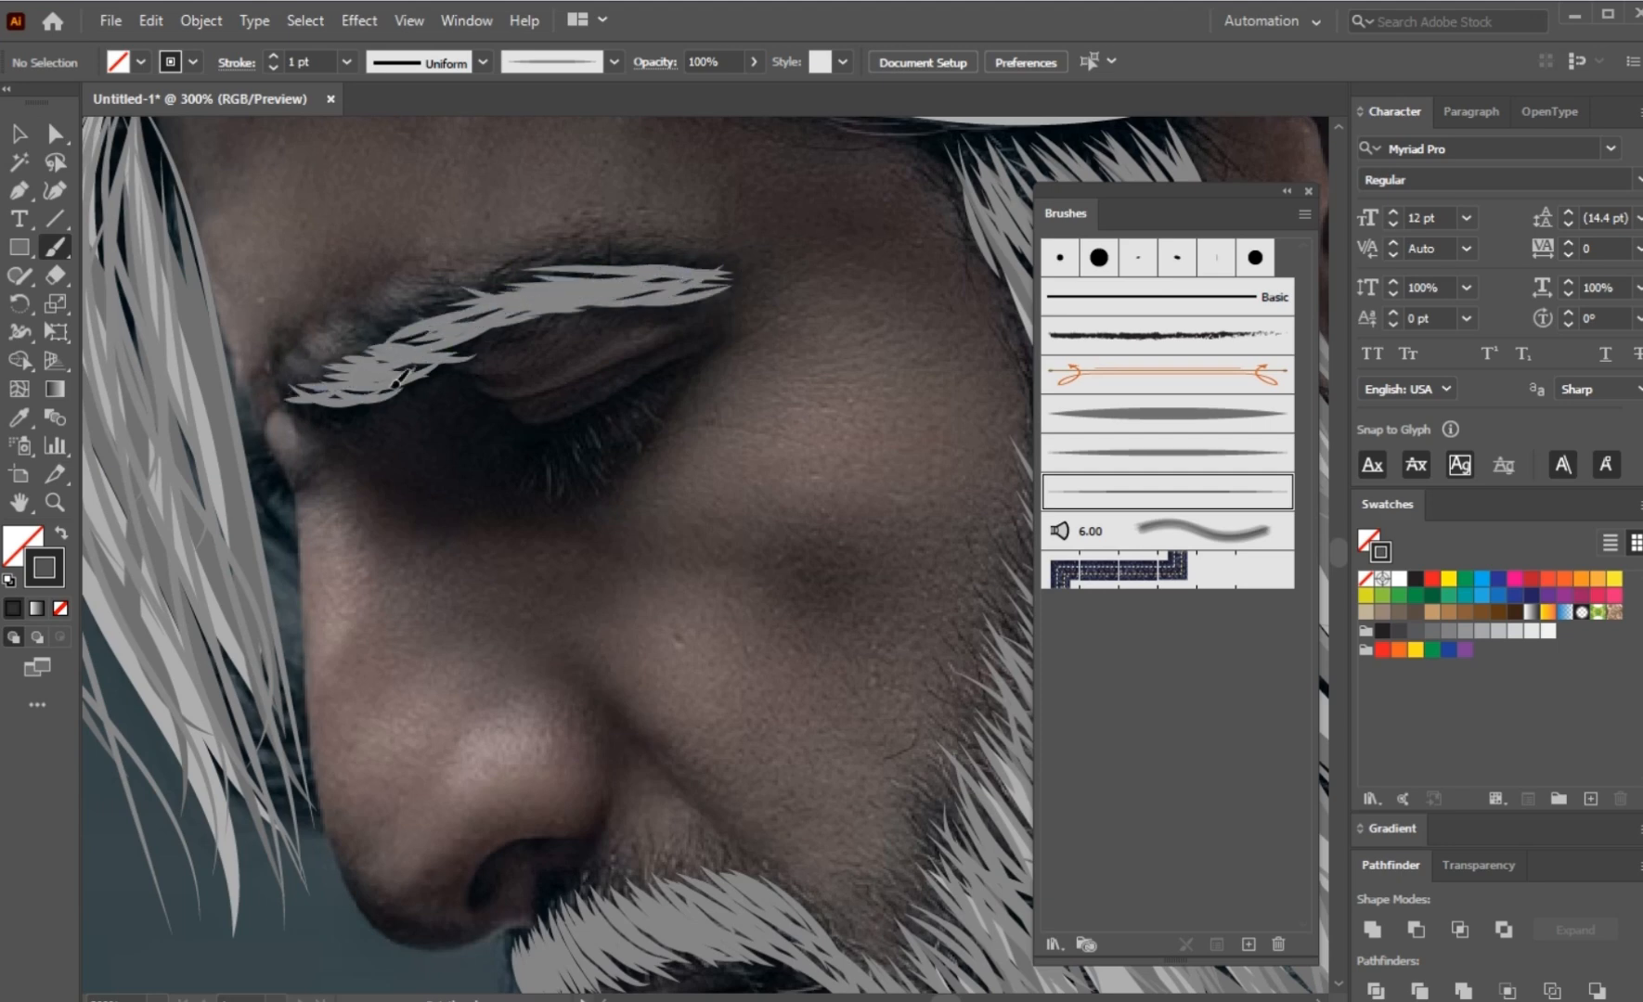
Step: Examine the eyebrow strokes by selecting them together and individually, and deselect them
key(v)
scroll(722, 345, down, 2)
drag(740, 279, 505, 398)
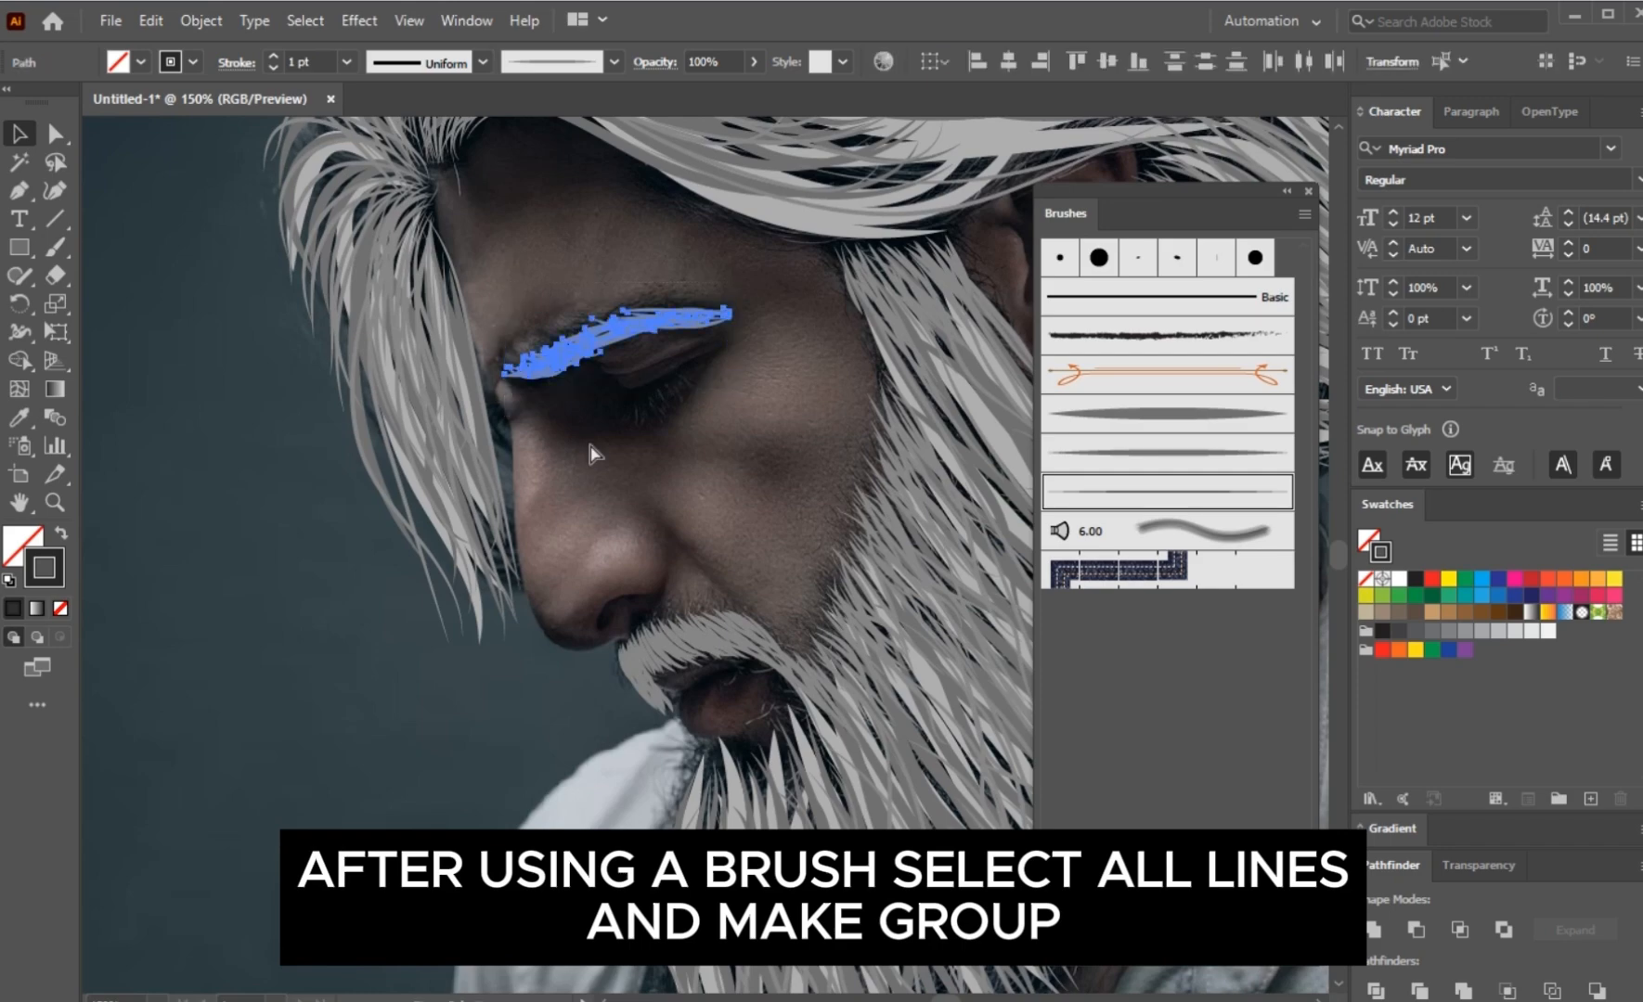
click(602, 440)
click(687, 319)
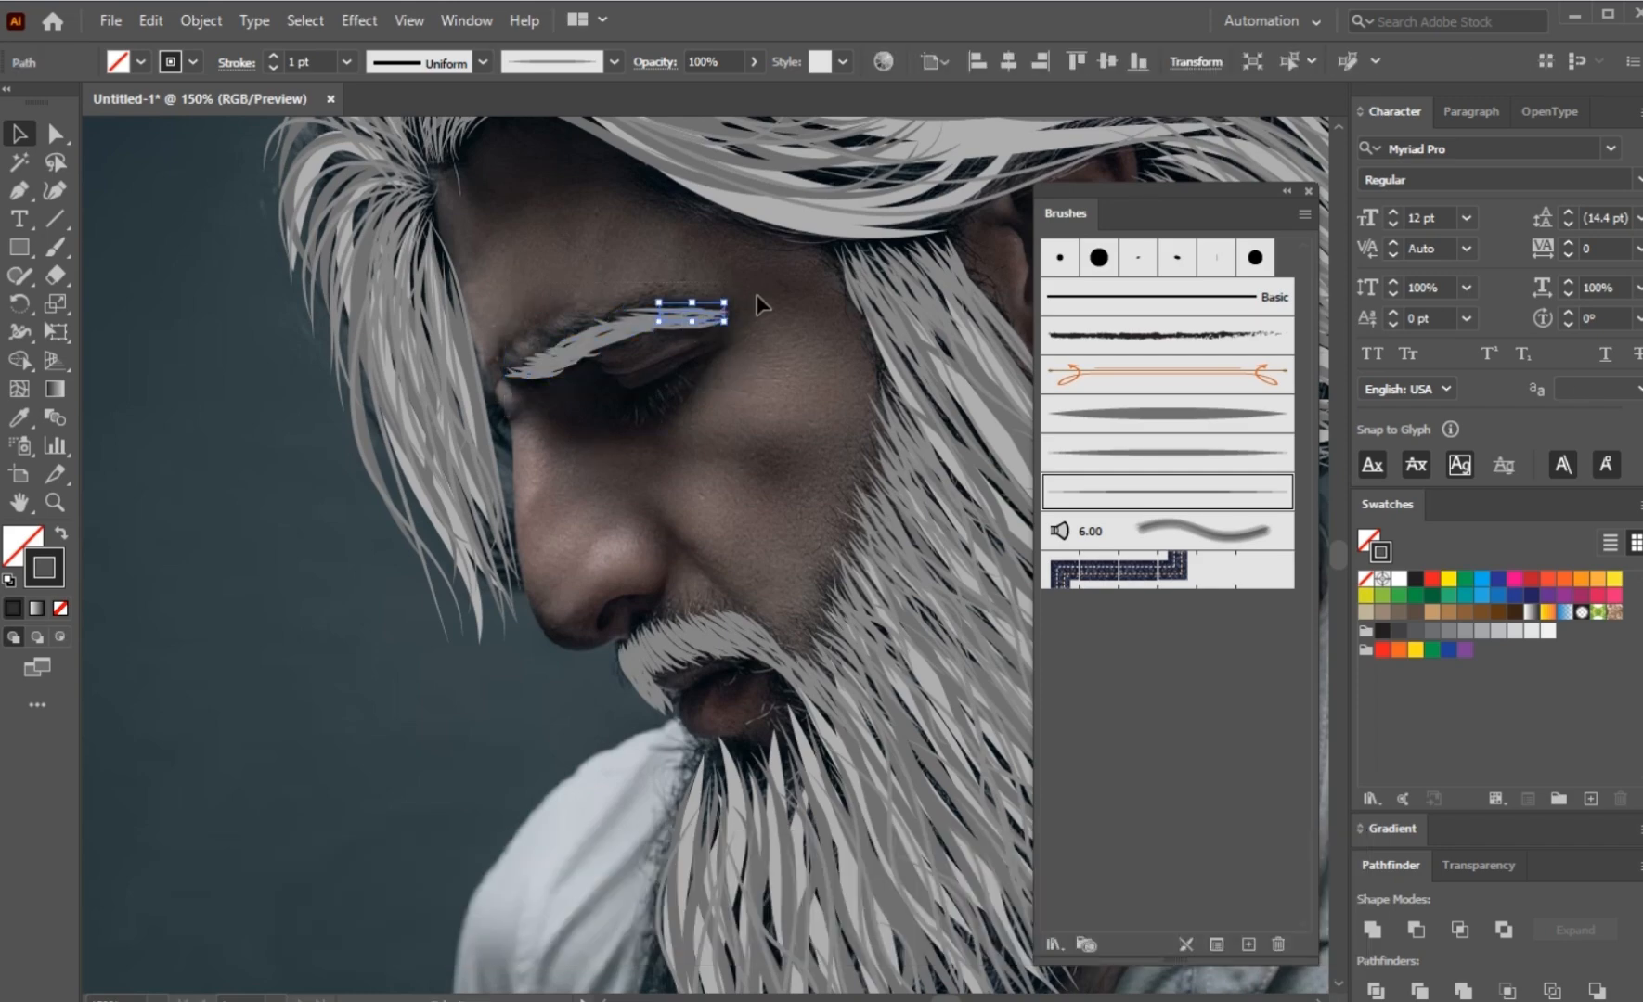
click(587, 433)
Step: Paint spaced short curved brush strokes as eyelashes along the edge of the closed eyelid
scroll(583, 454, up, 2)
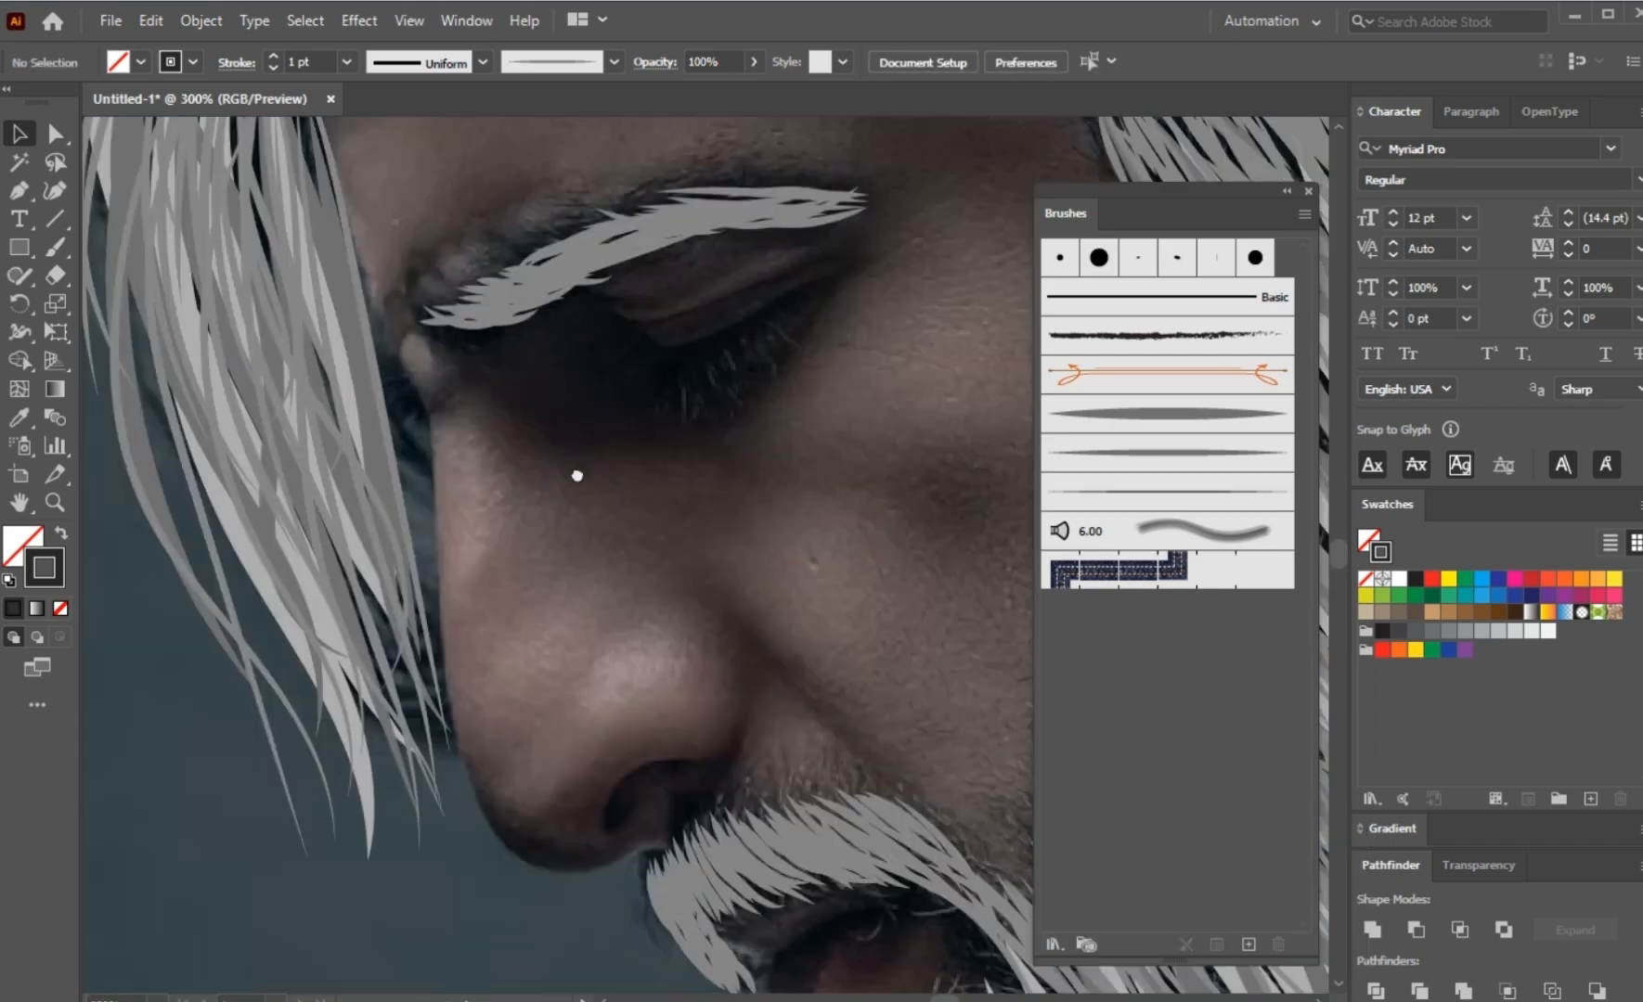
scroll(615, 464, up, 2)
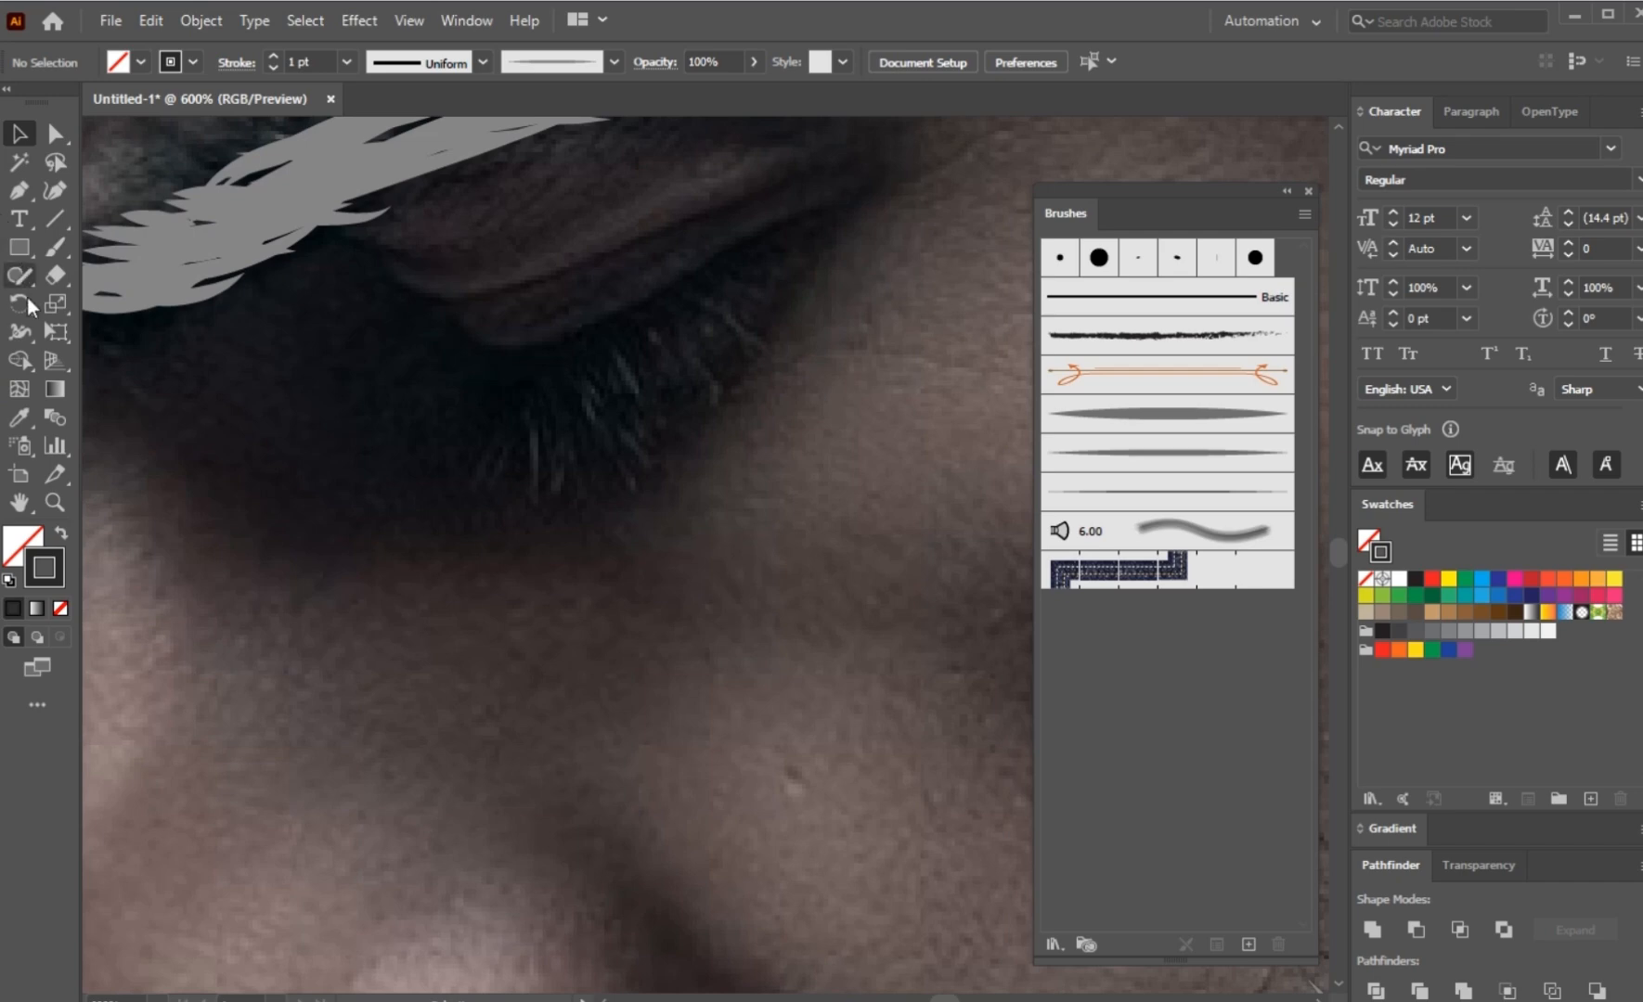
key(b)
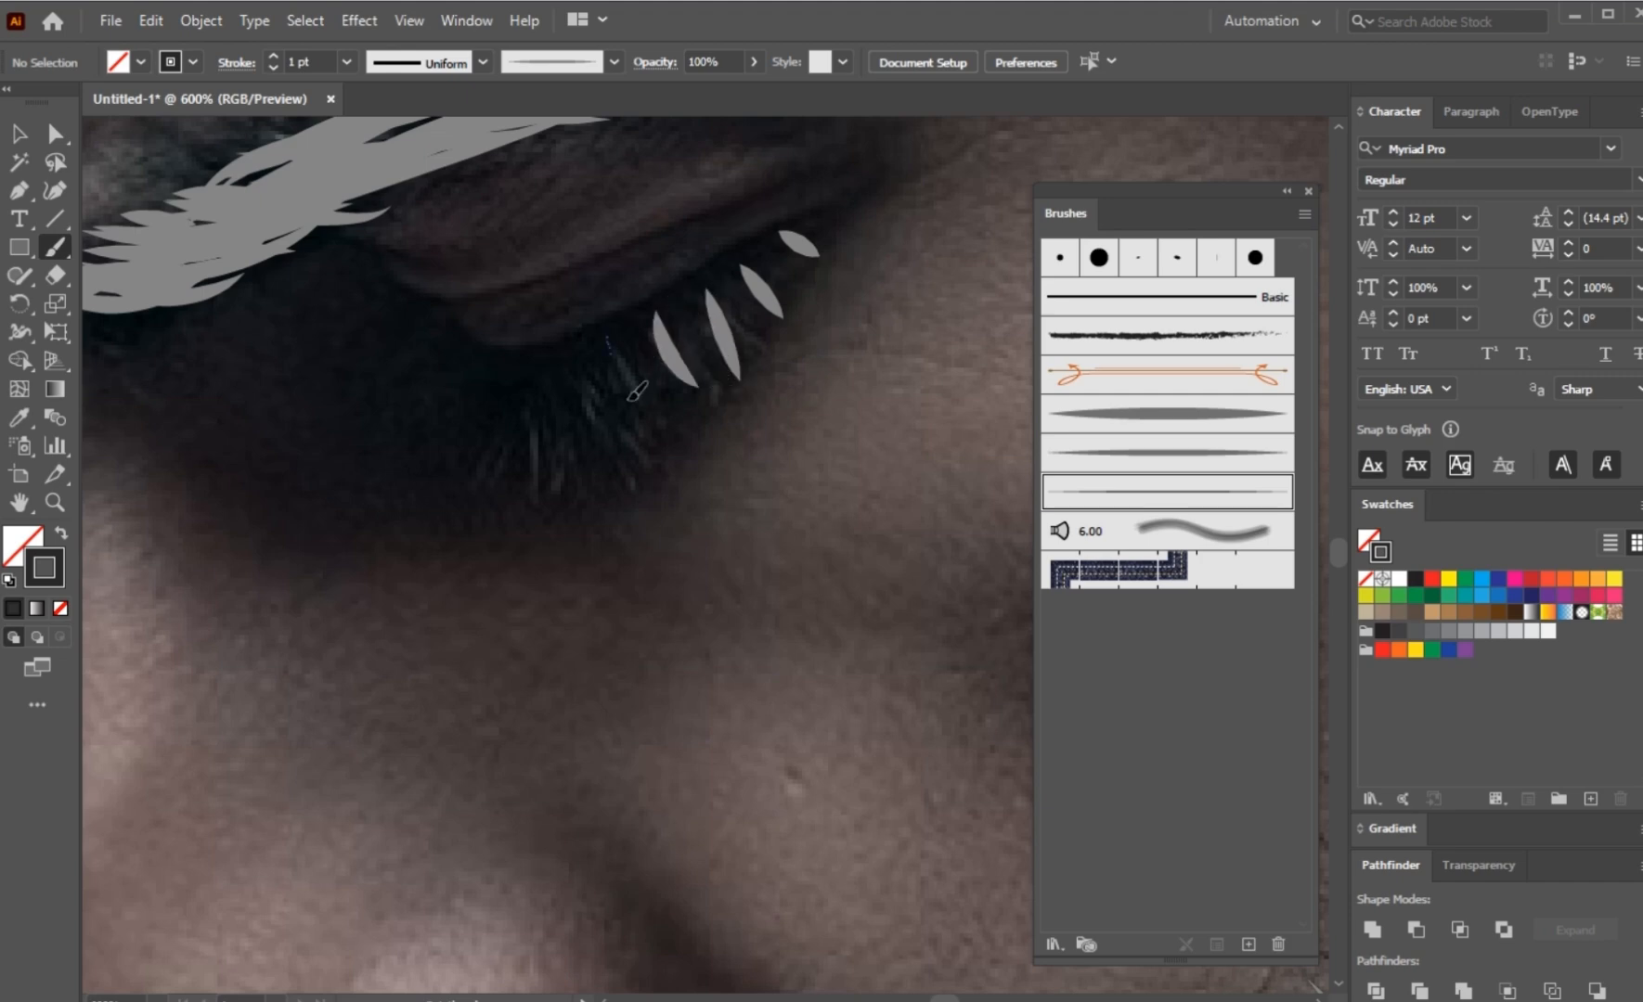
drag(631, 399, 642, 468)
drag(553, 360, 554, 362)
drag(522, 377, 487, 482)
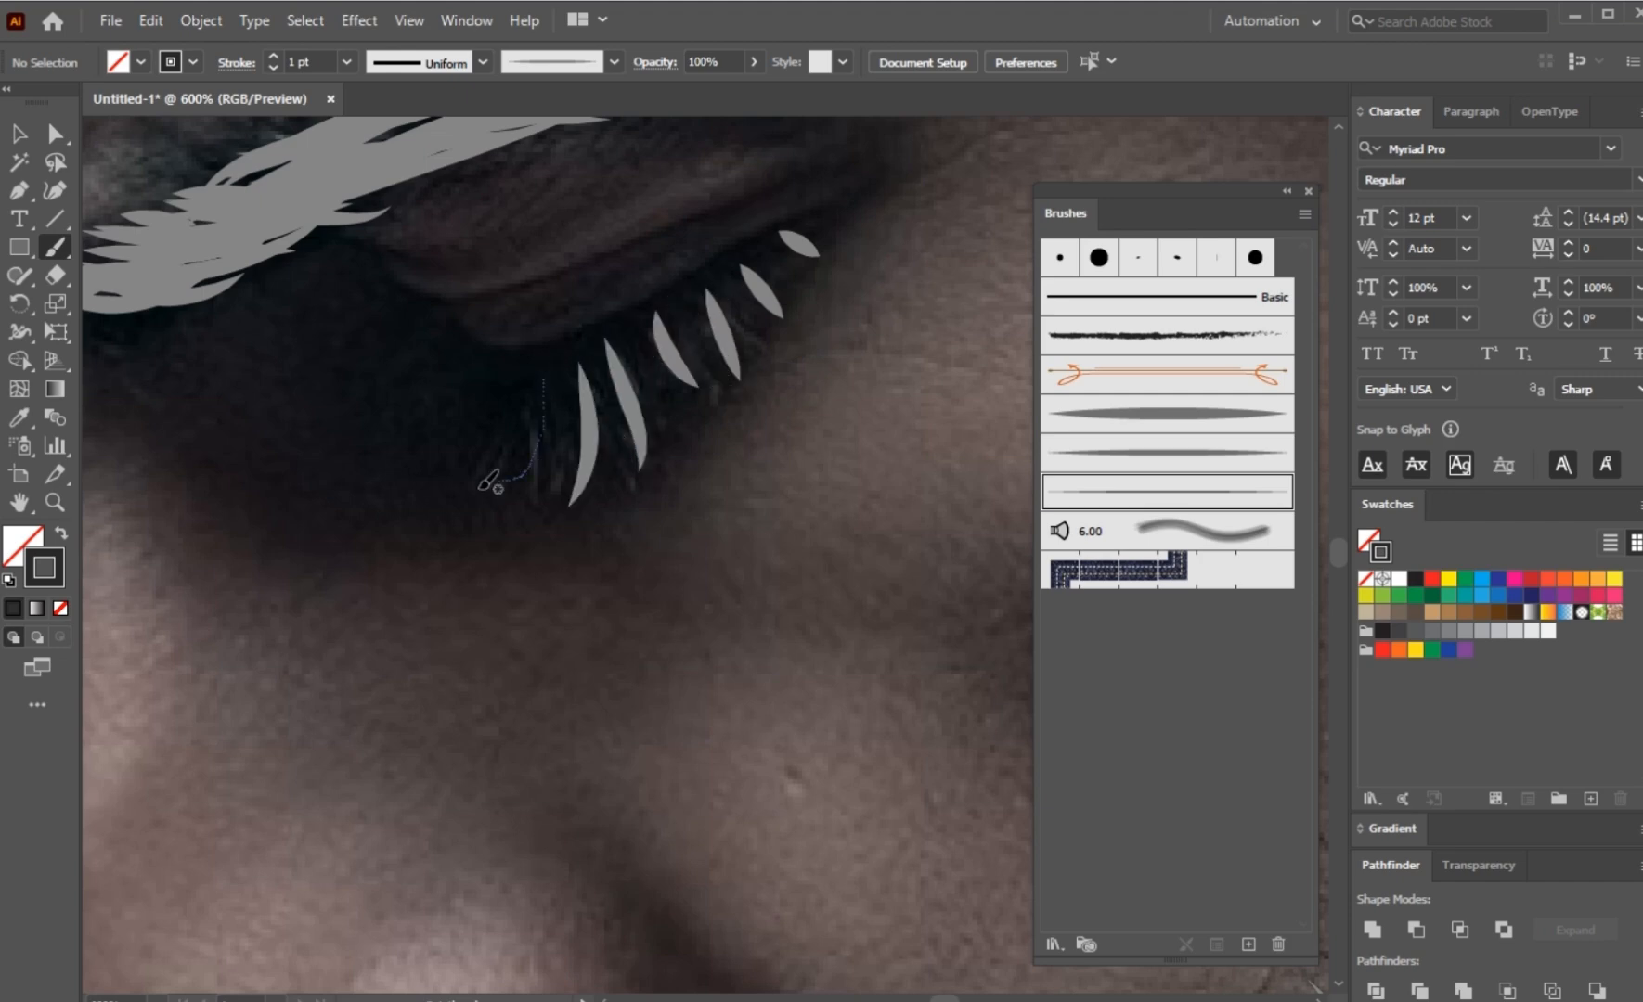
drag(511, 375, 467, 503)
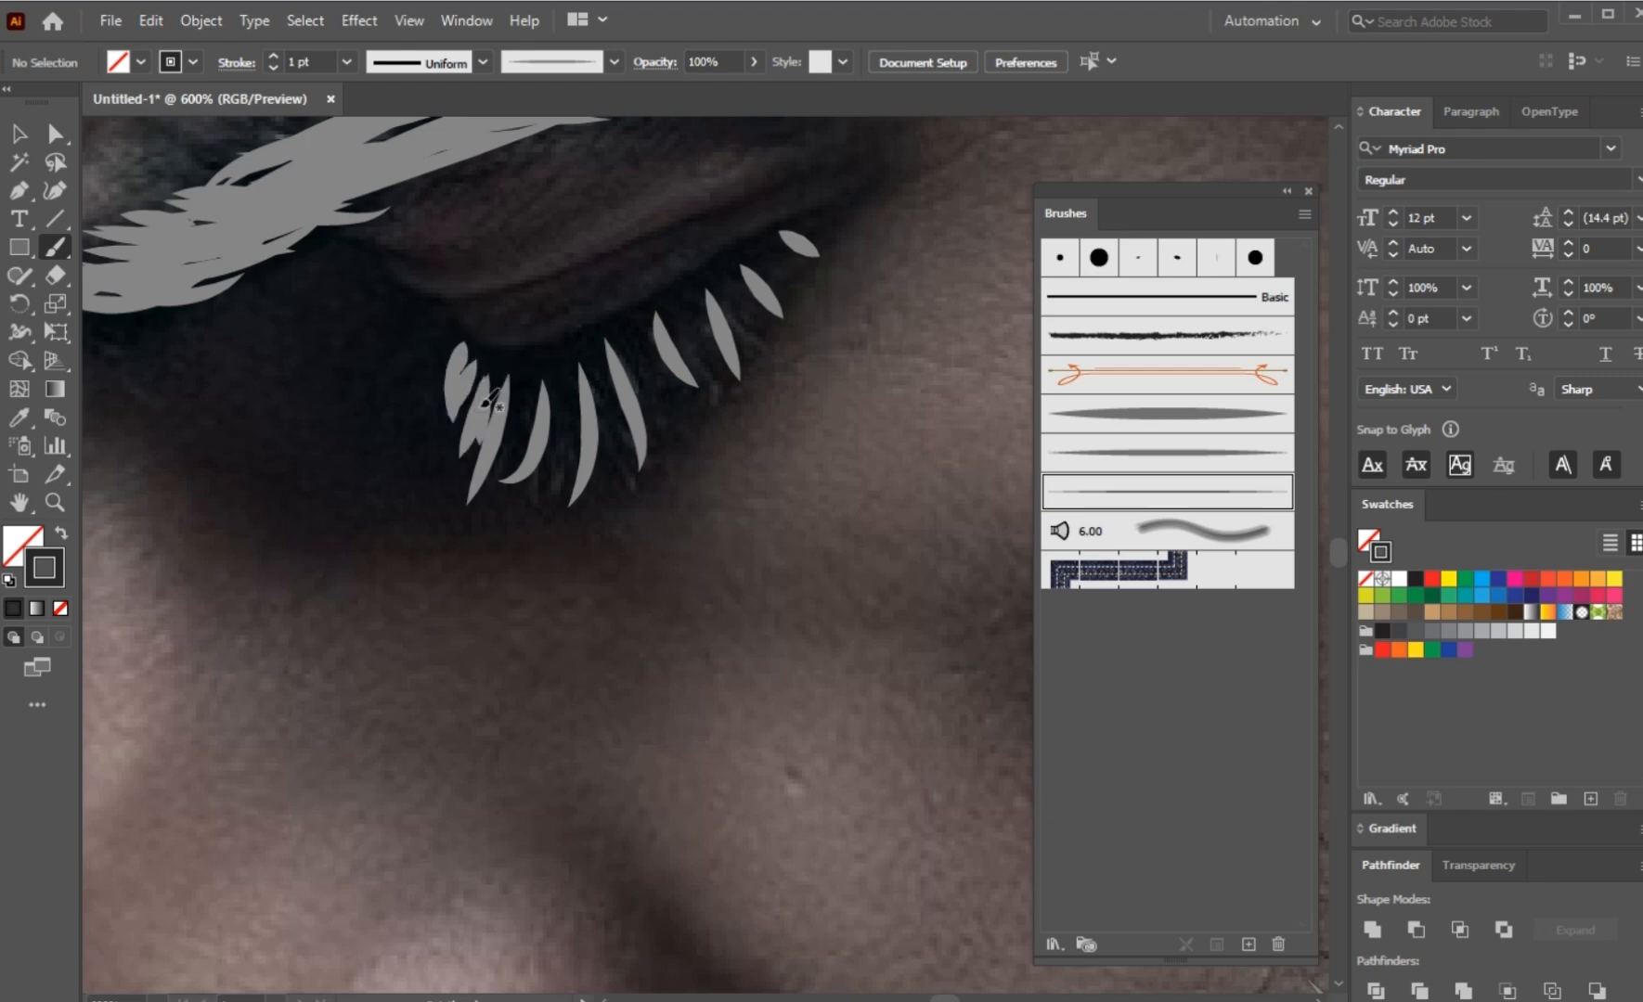
Step: Fill the gaps between the eyelashes with more short tapered strokes from the inner to the outer eye
drag(501, 469, 498, 480)
drag(536, 386, 528, 453)
drag(558, 366, 557, 481)
mouse_move(591, 371)
mouse_down()
mouse_move(587, 476)
mouse_move(631, 439)
mouse_up()
drag(629, 342, 664, 429)
drag(658, 303, 711, 382)
drag(697, 294, 702, 346)
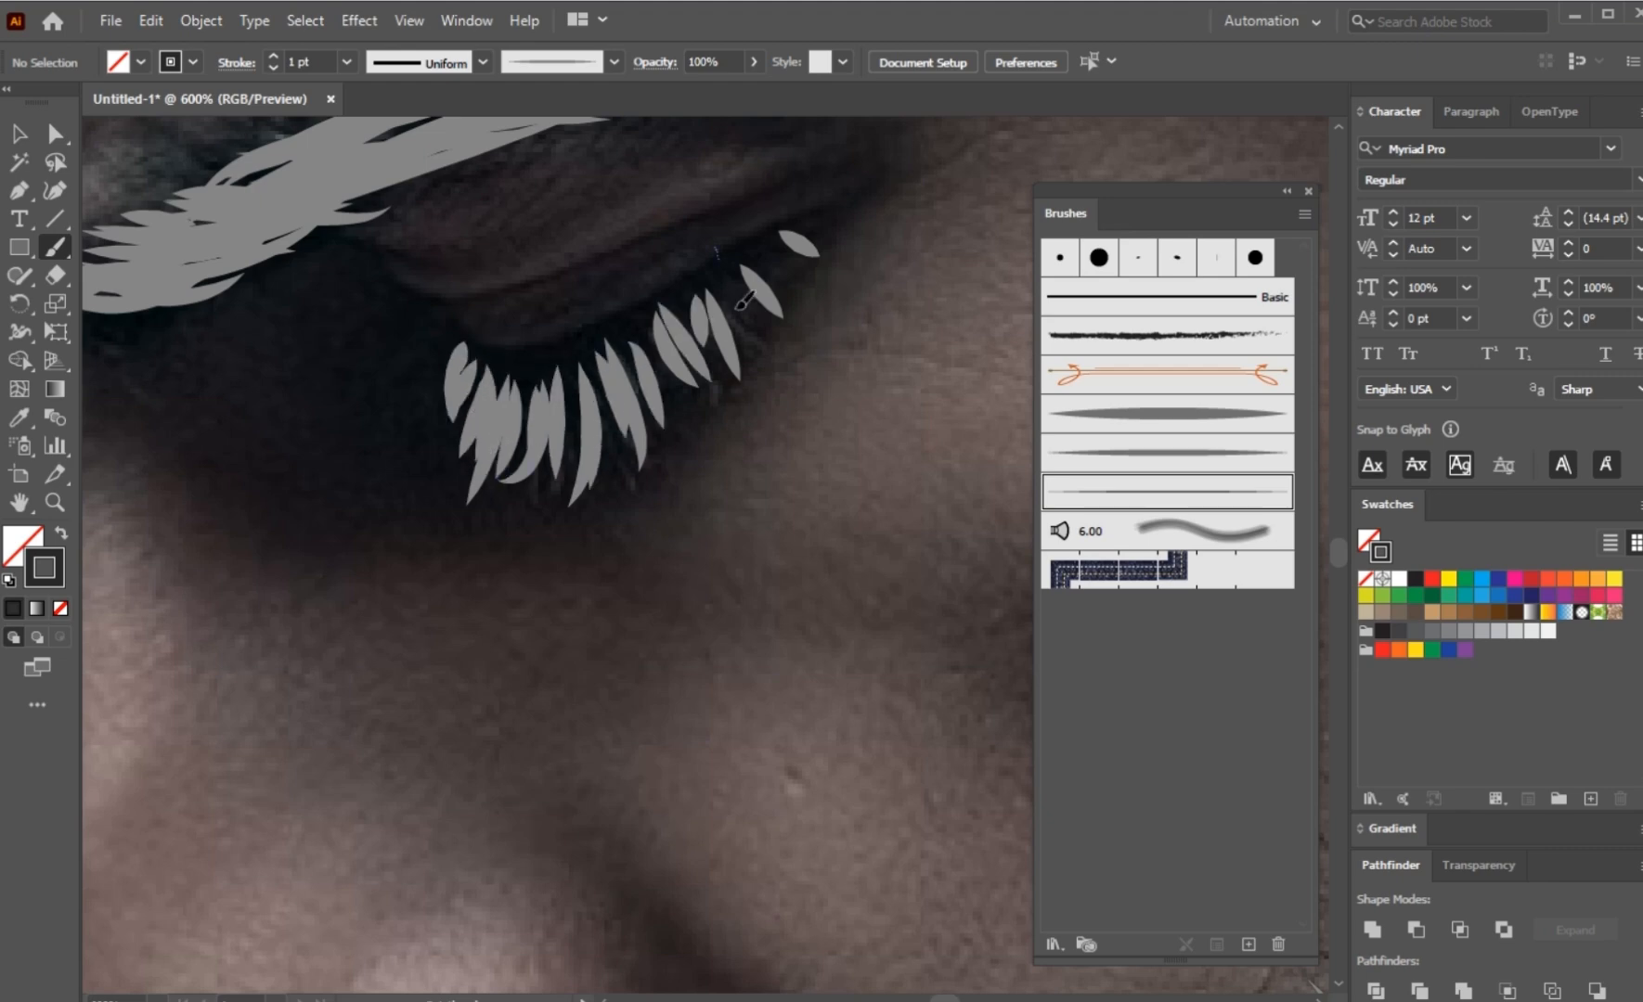
drag(676, 275, 700, 345)
drag(619, 369, 654, 432)
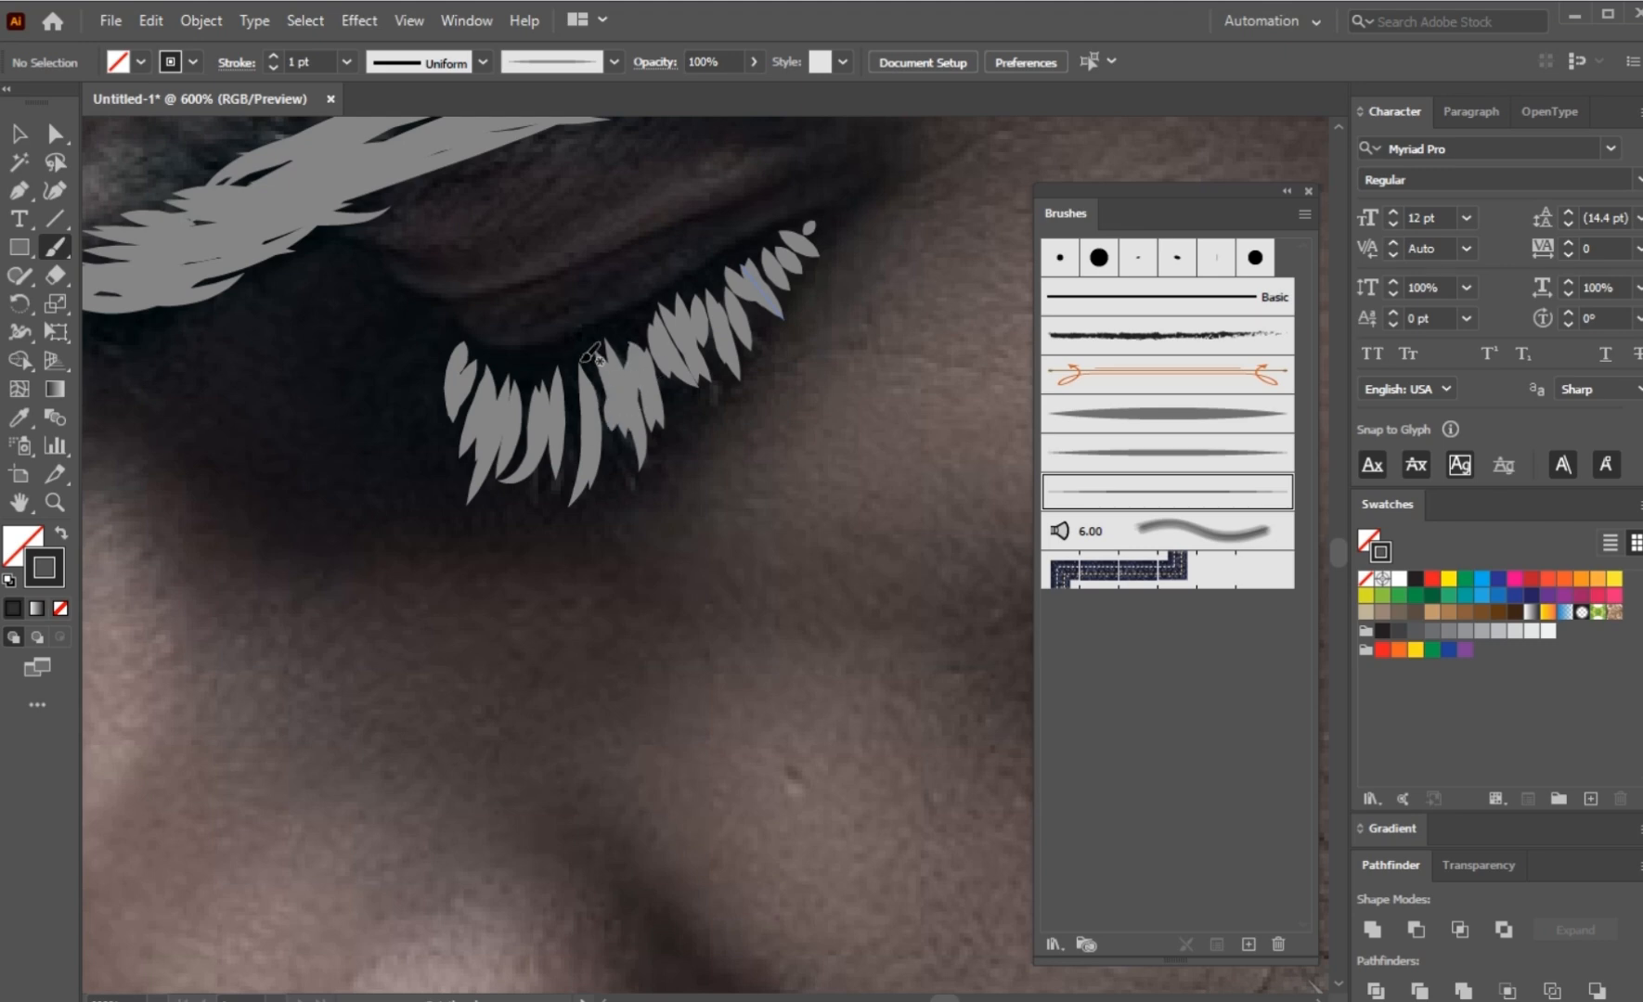
Step: Start a Pen tool path at the forehead hairline and trace the forehead and nose profile around the nose tip to its underside
key(ctrl+minus)
key(ctrl+minus)
key(ctrl+minus)
key(ctrl+minus)
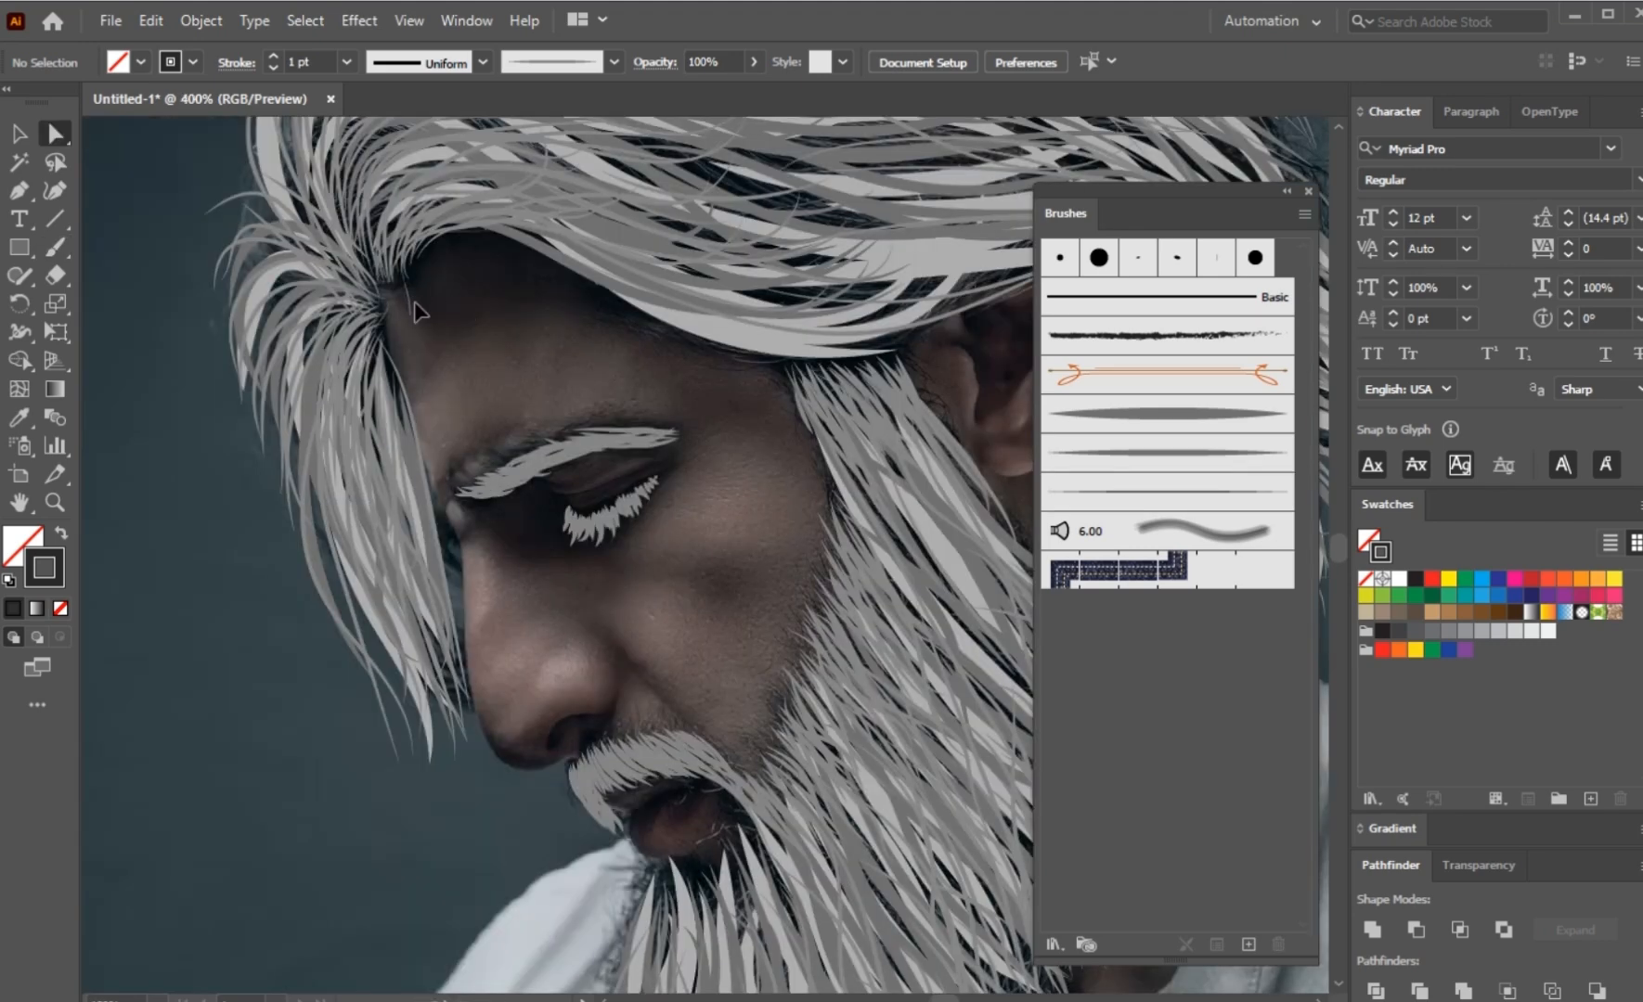
key(ctrl+plus)
key(ctrl+minus)
key(ctrl+minus)
key(ctrl+minus)
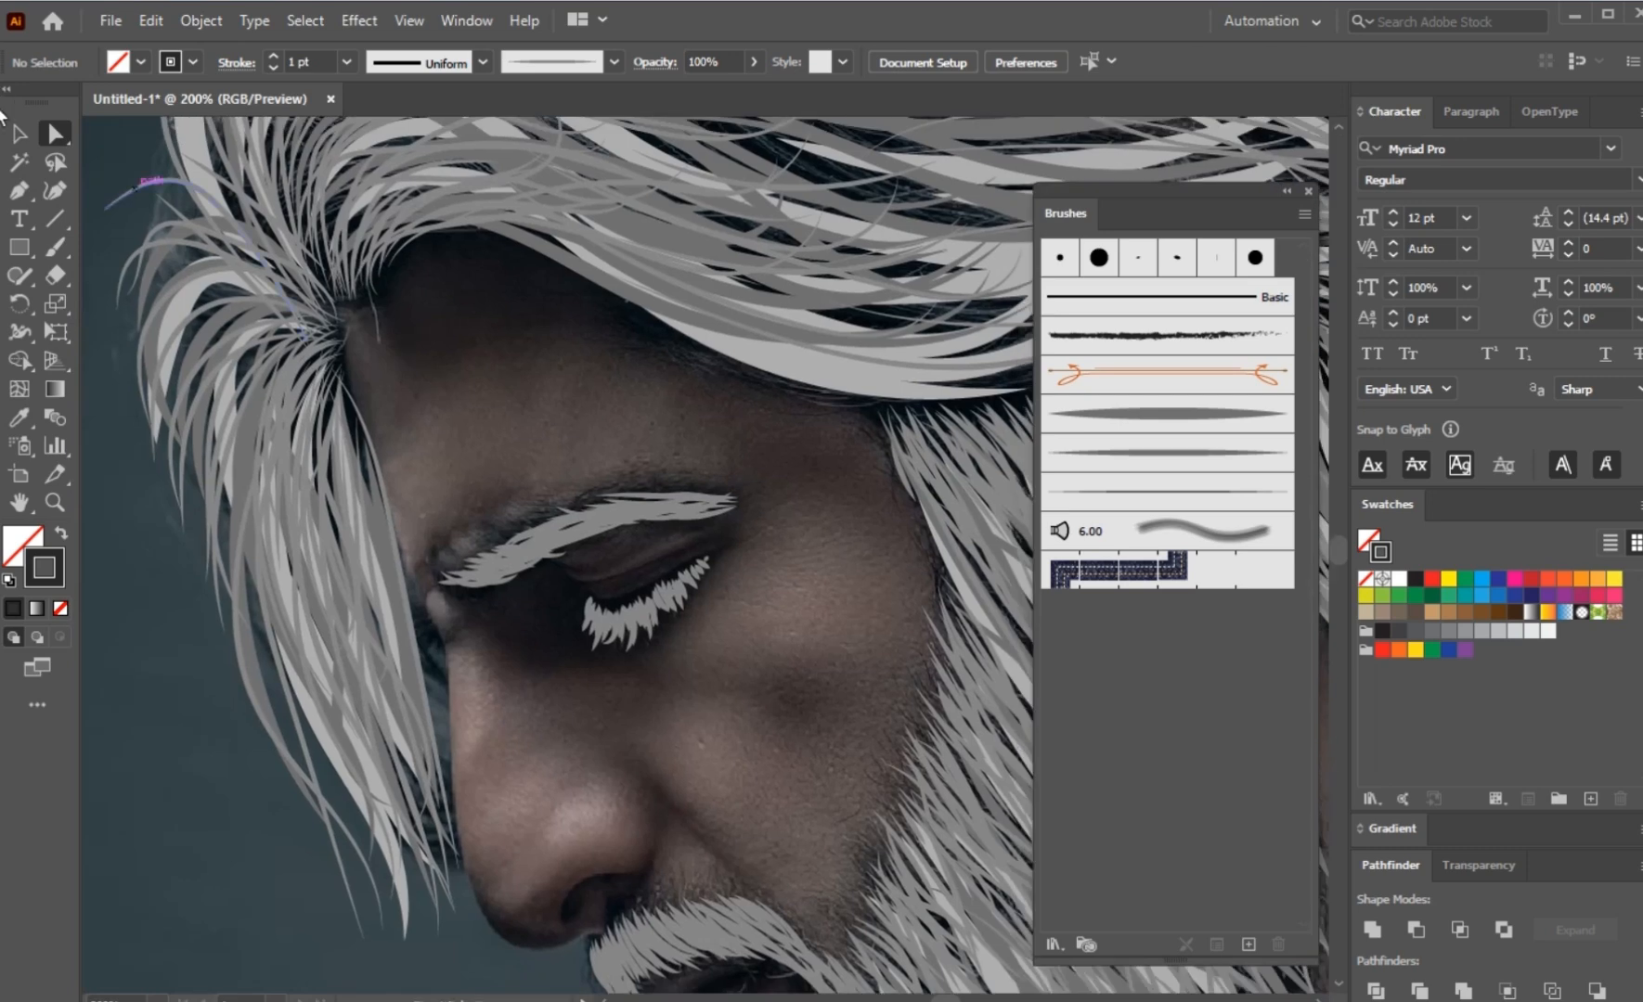
click(18, 193)
scroll(366, 403, right, 2)
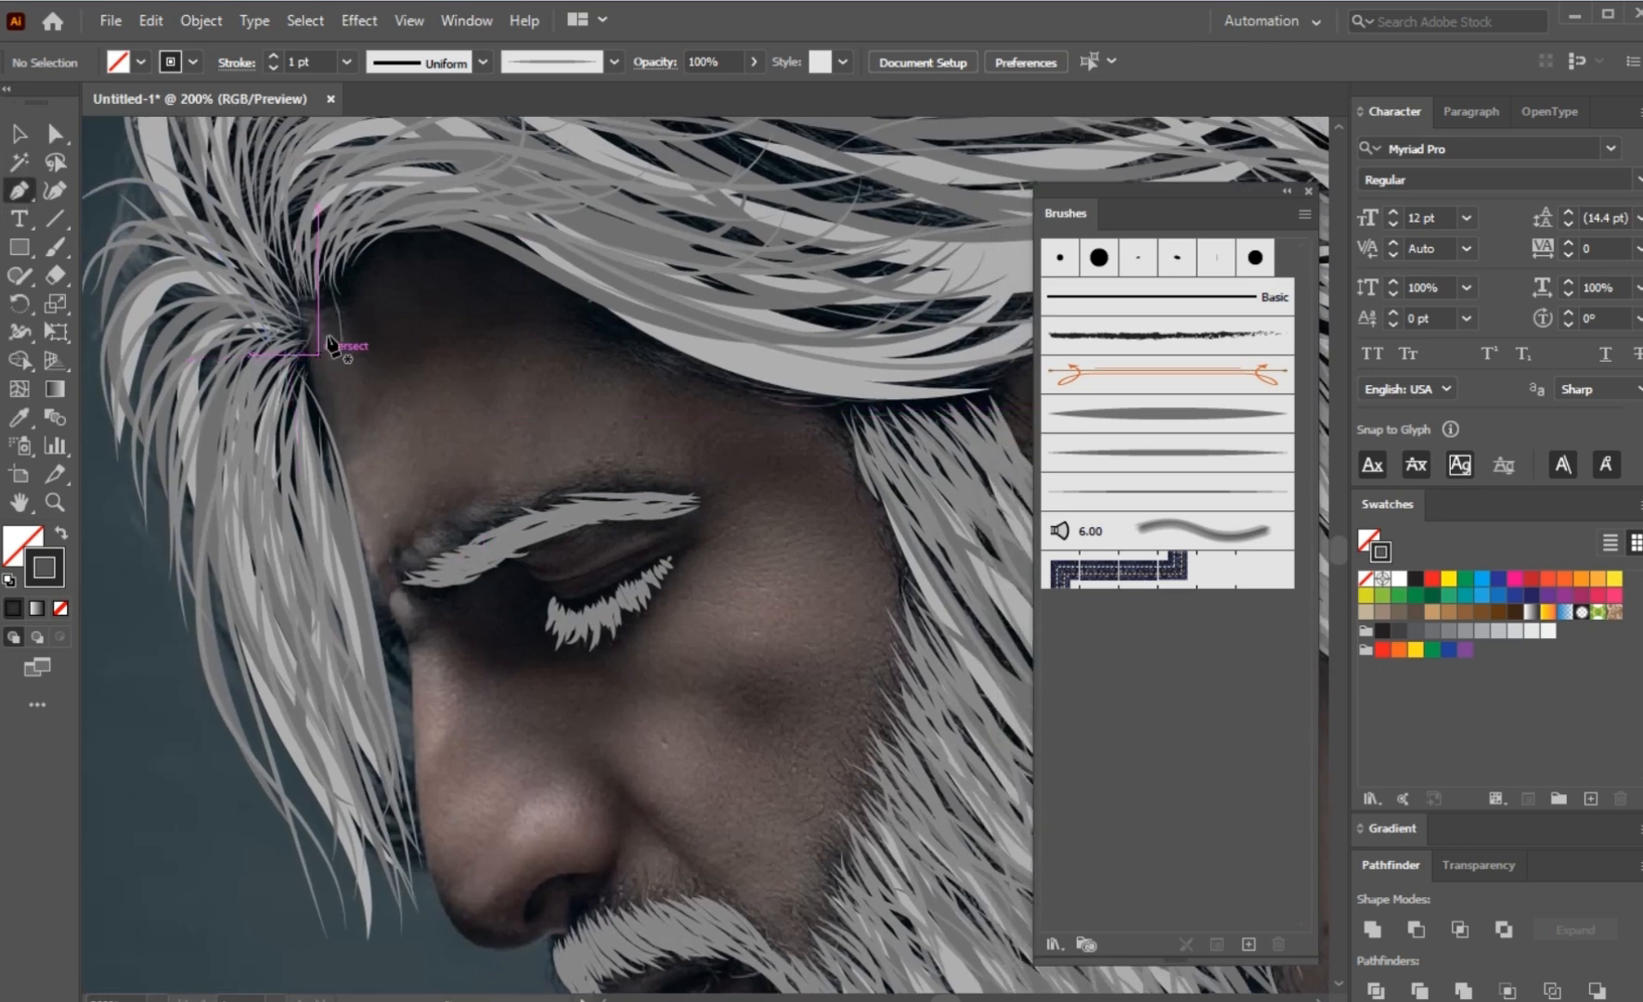
drag(458, 256, 367, 300)
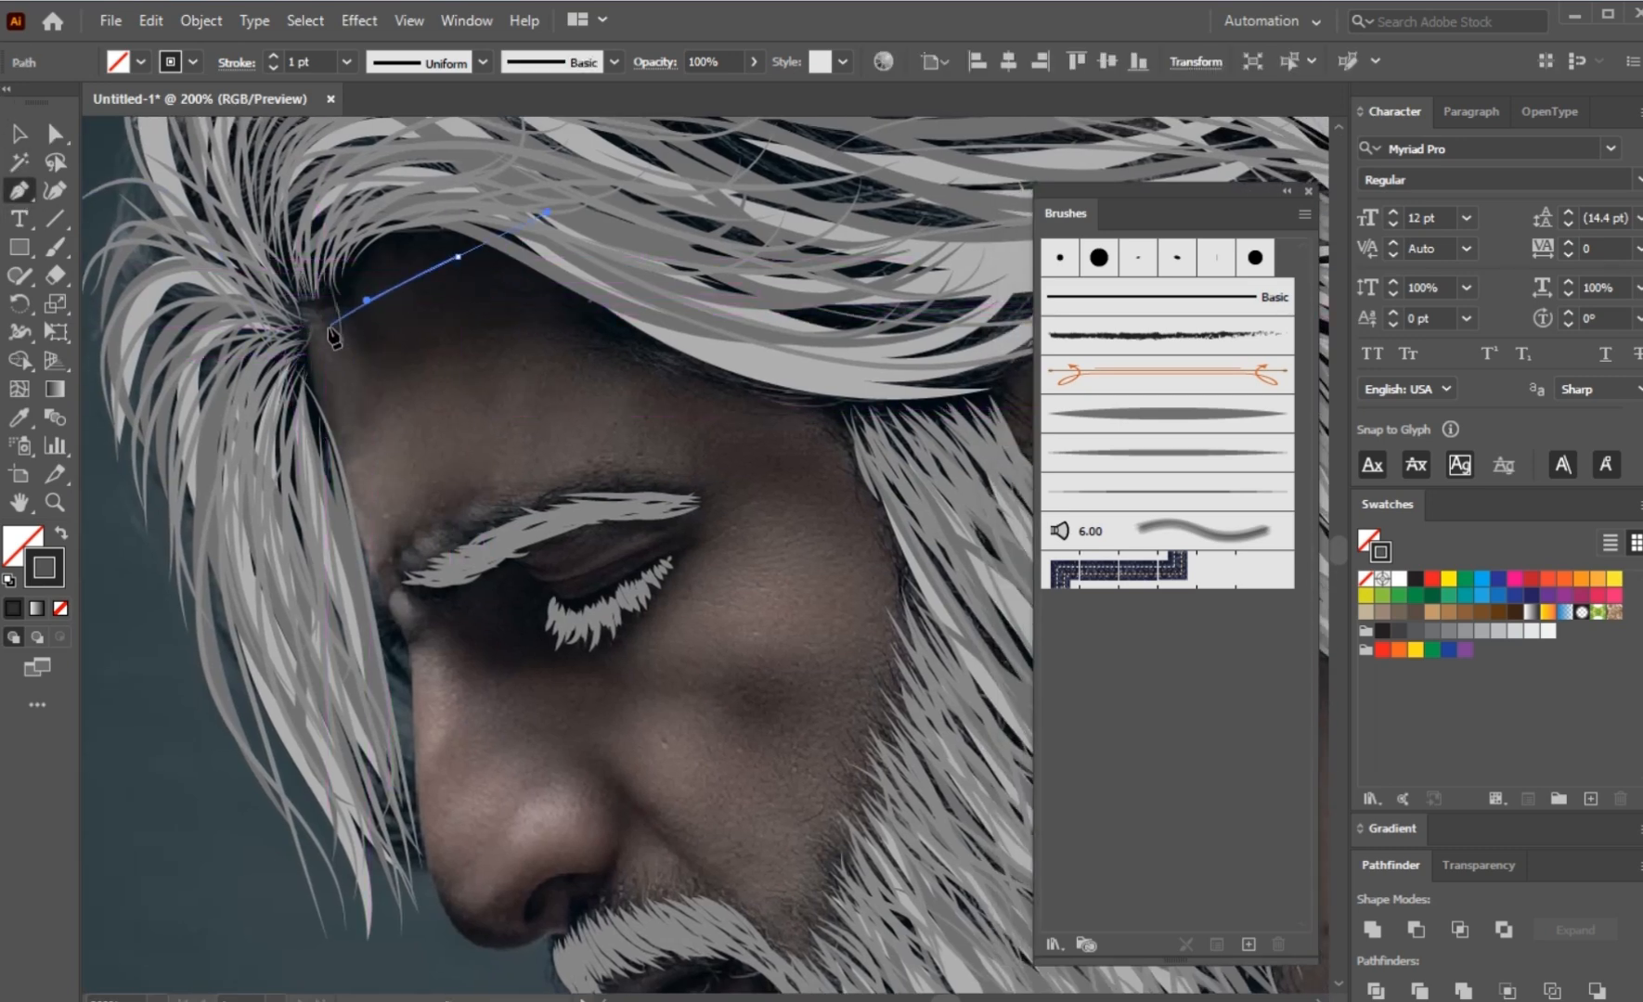
drag(319, 353, 320, 402)
drag(392, 572, 473, 557)
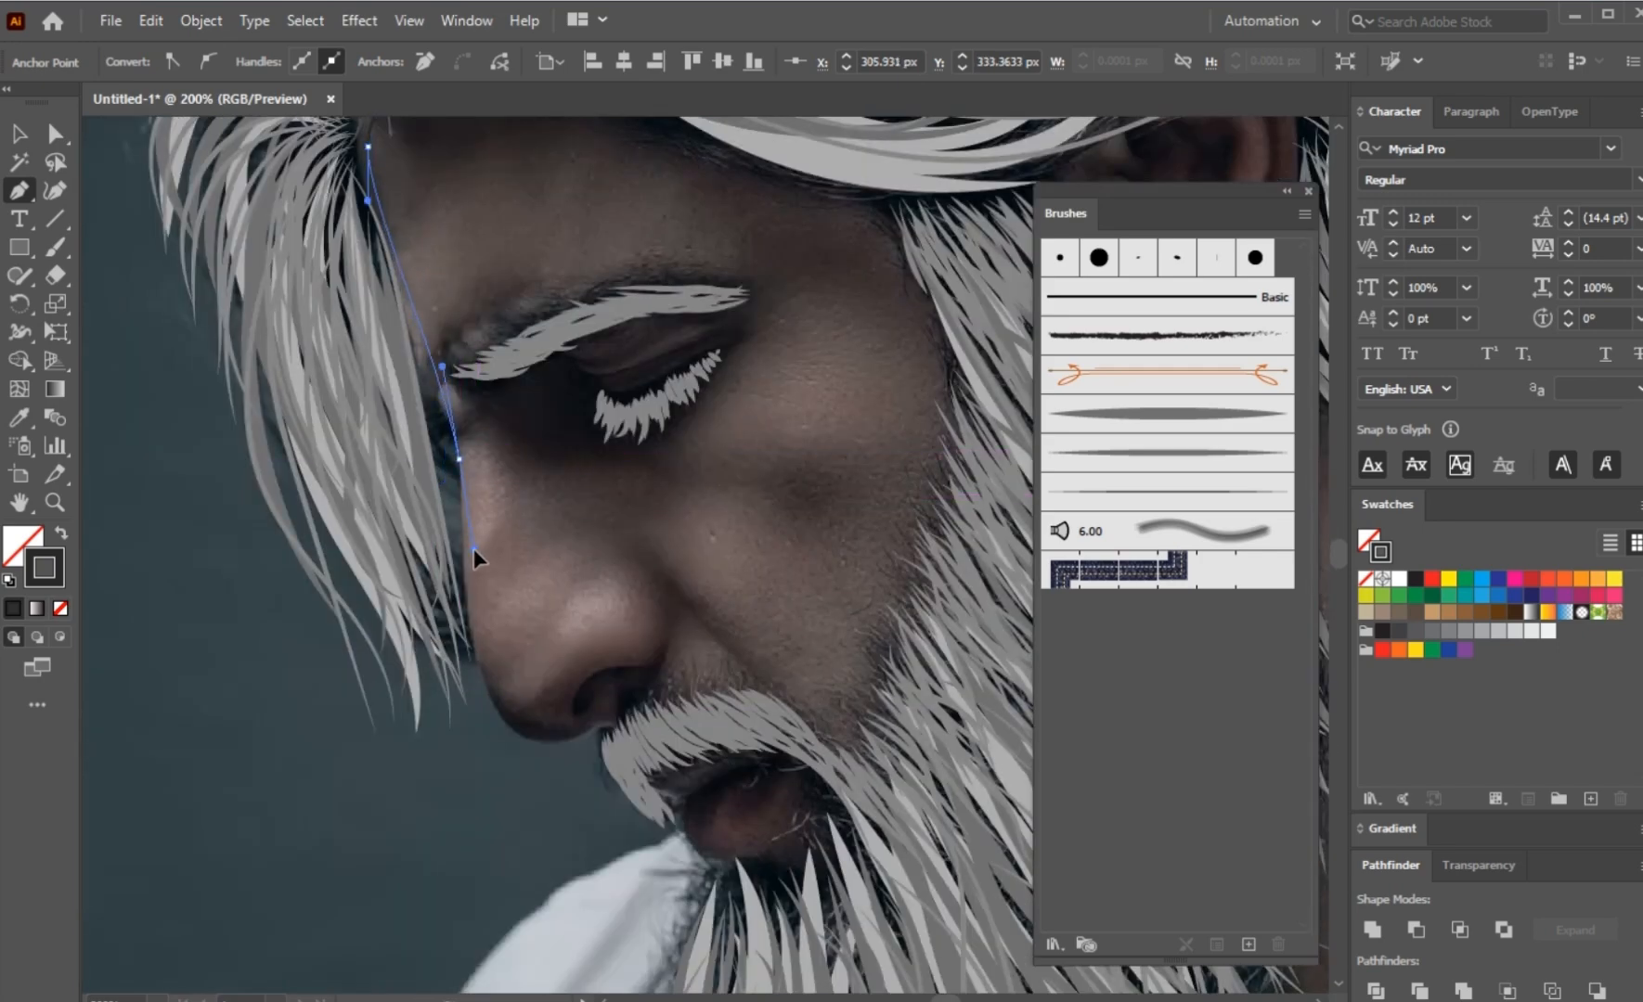
drag(485, 703, 501, 749)
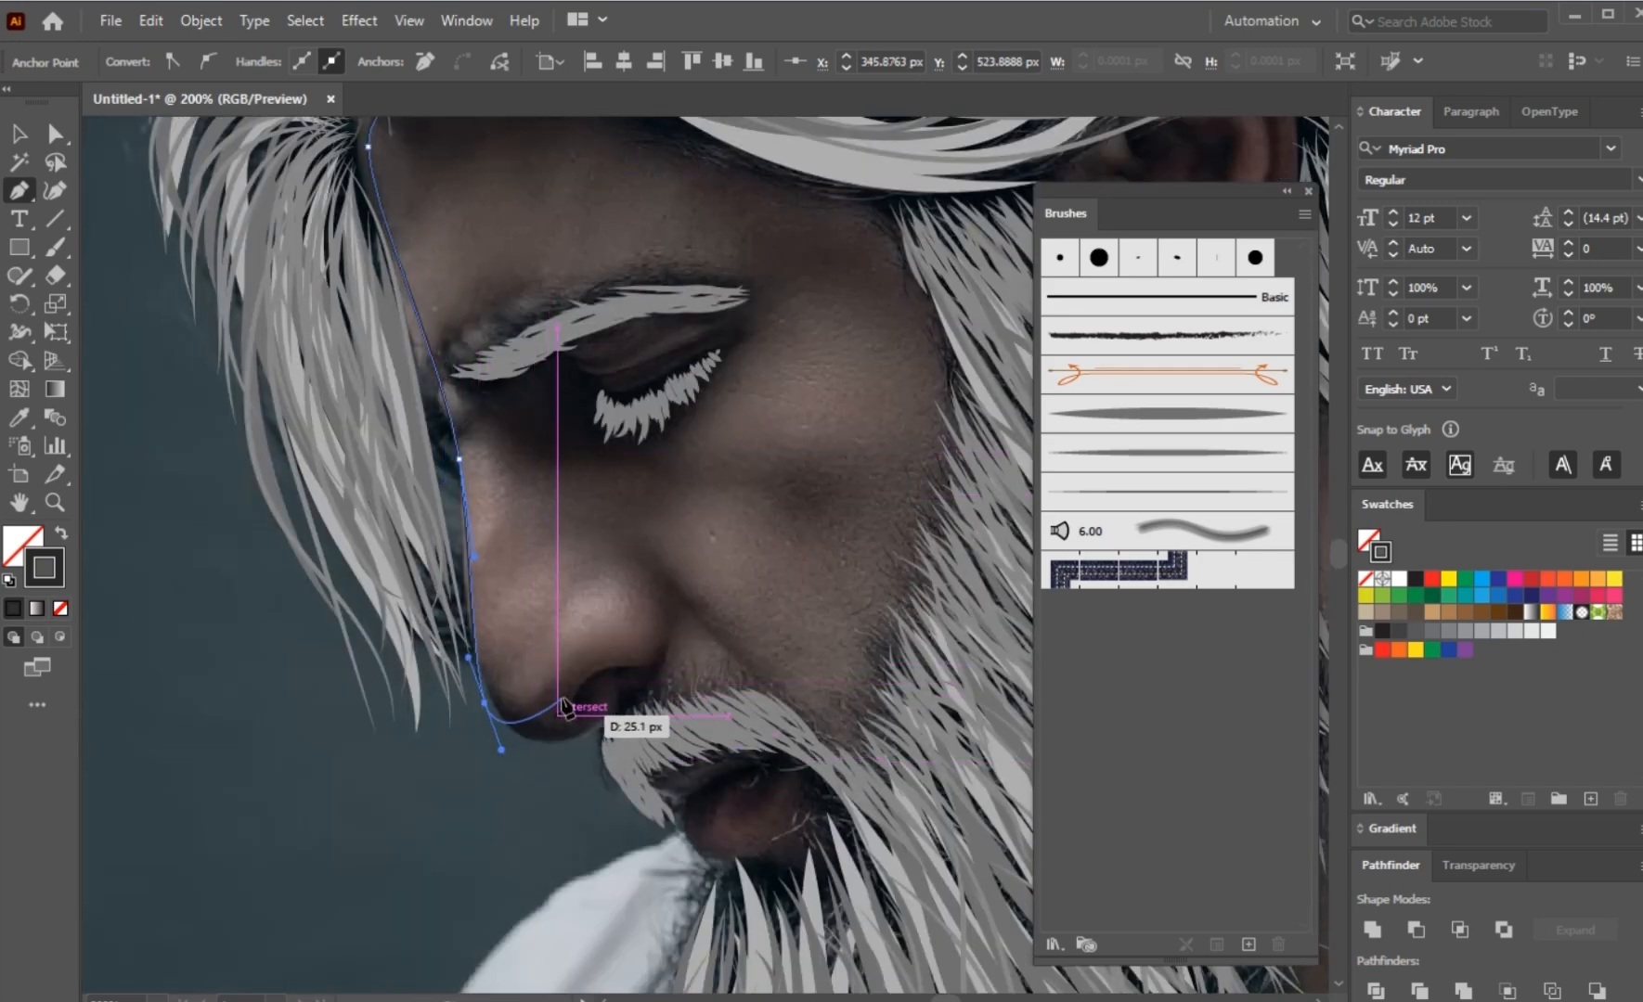
drag(568, 661, 613, 656)
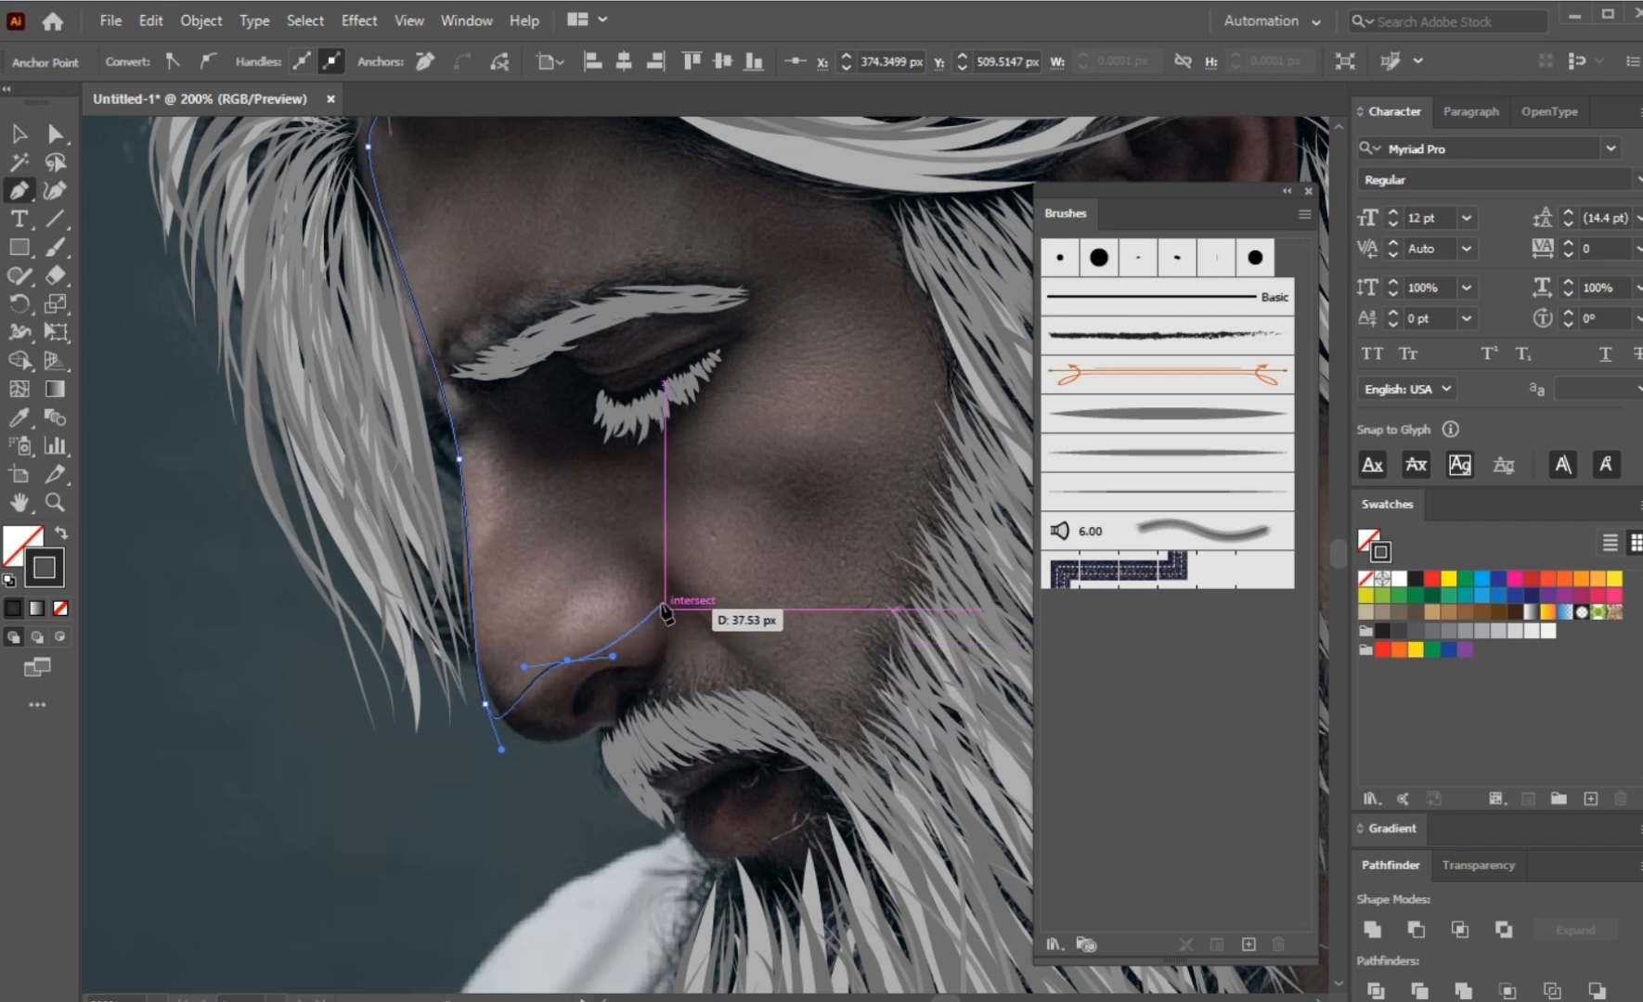
Step: Continue the face path around the nostril, along the cheek fold and beard edge to the temple, and close it along the hairline
drag(650, 593, 621, 531)
drag(735, 610, 786, 687)
drag(884, 510, 900, 455)
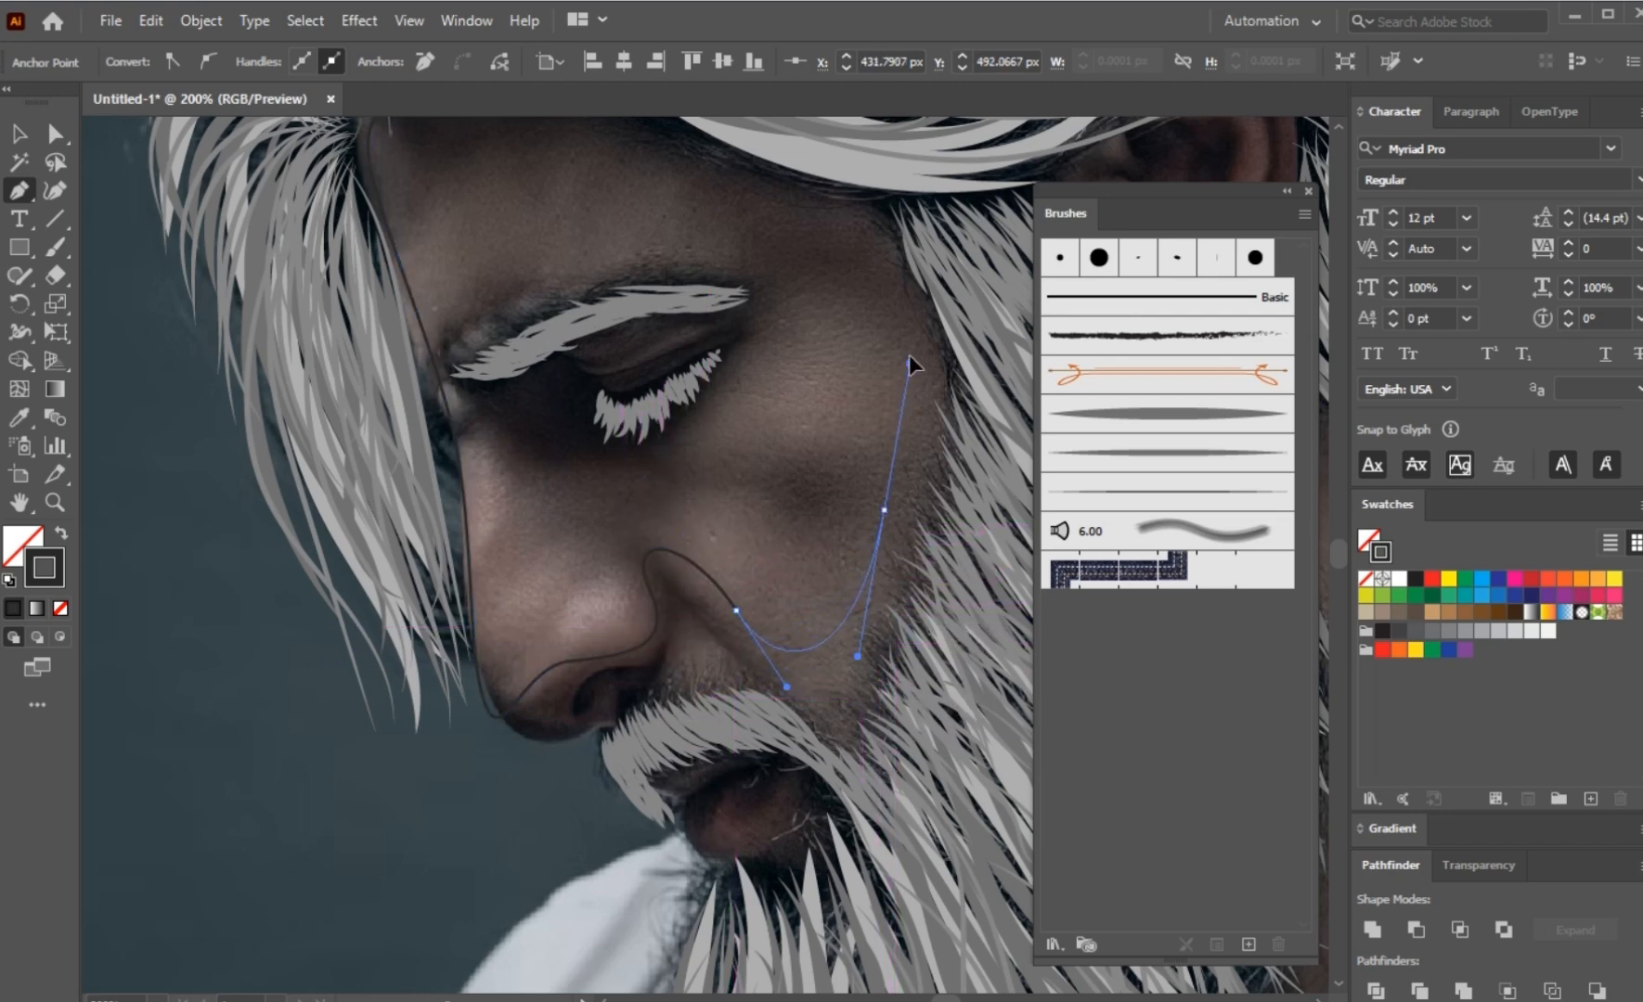
drag(912, 335, 930, 344)
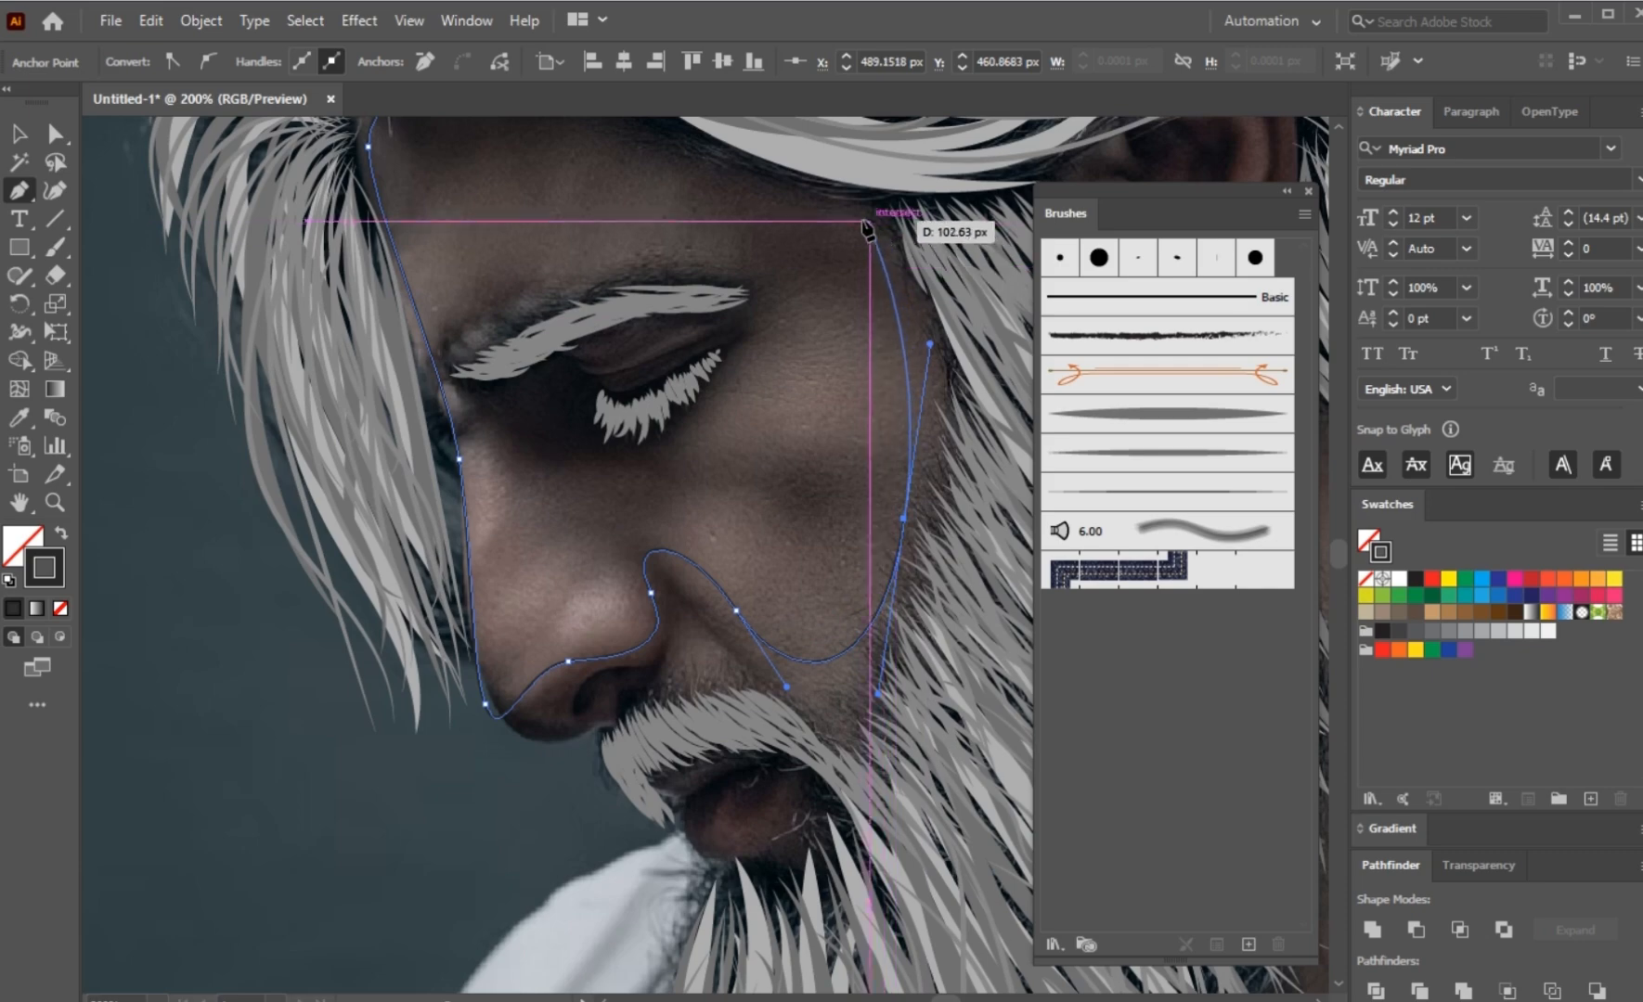
drag(851, 219, 797, 199)
drag(748, 318, 611, 597)
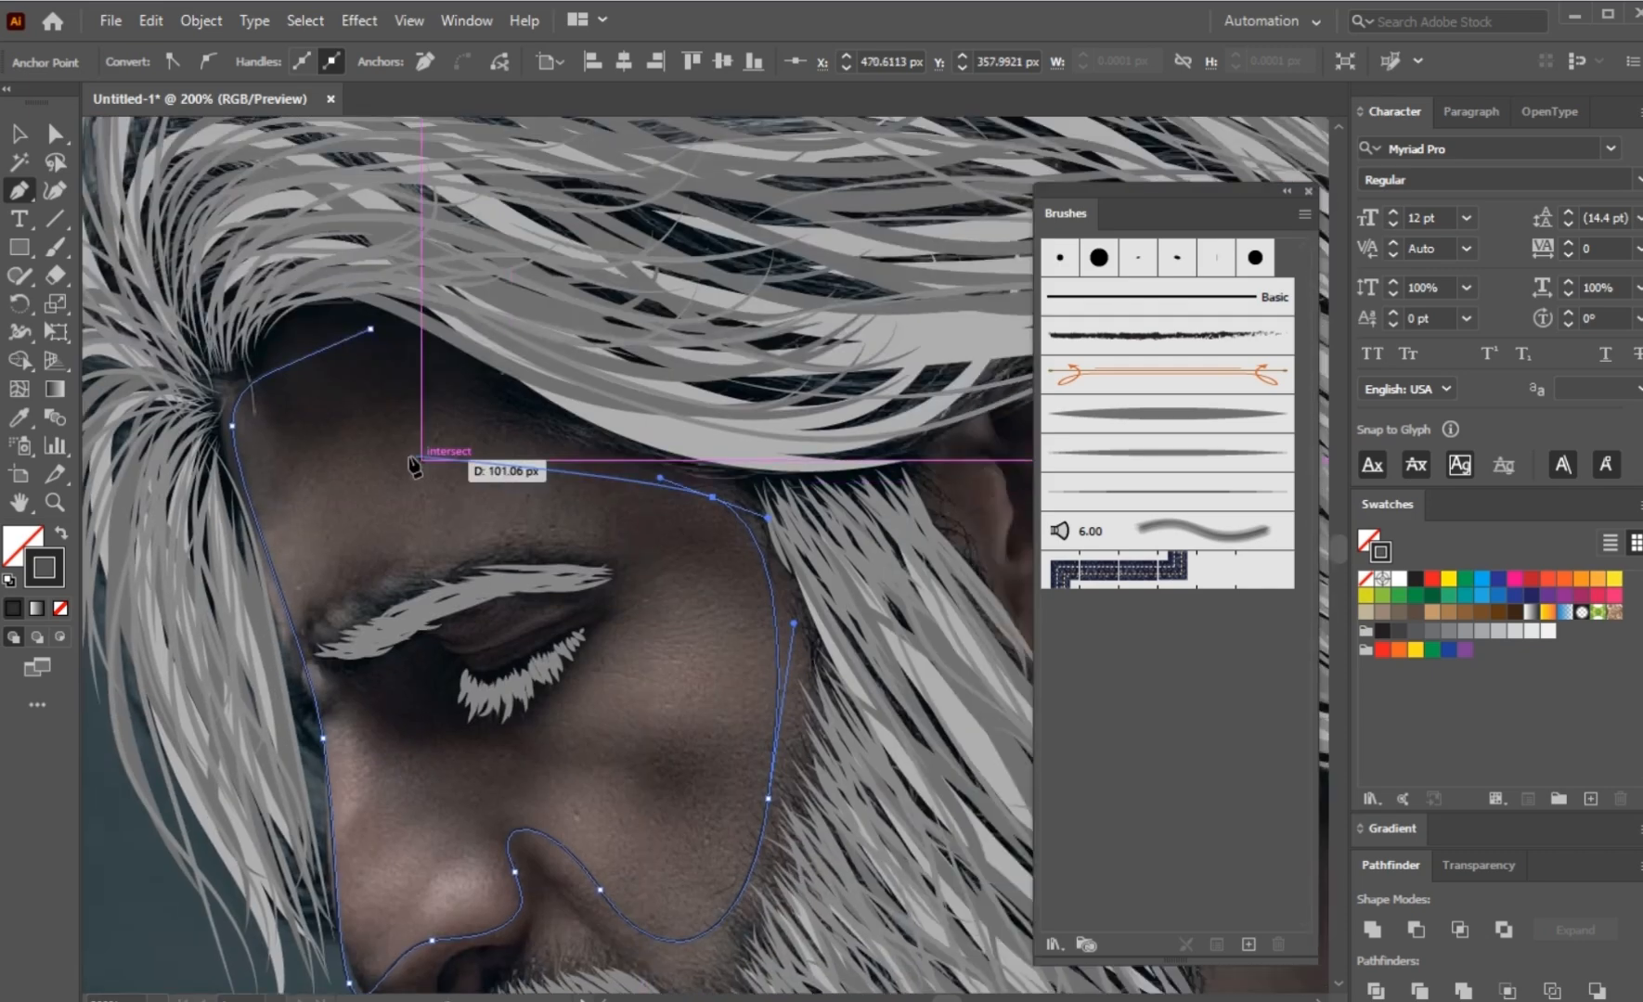
drag(370, 330, 295, 297)
ctrl+click(369, 417)
scroll(371, 425, down, 2)
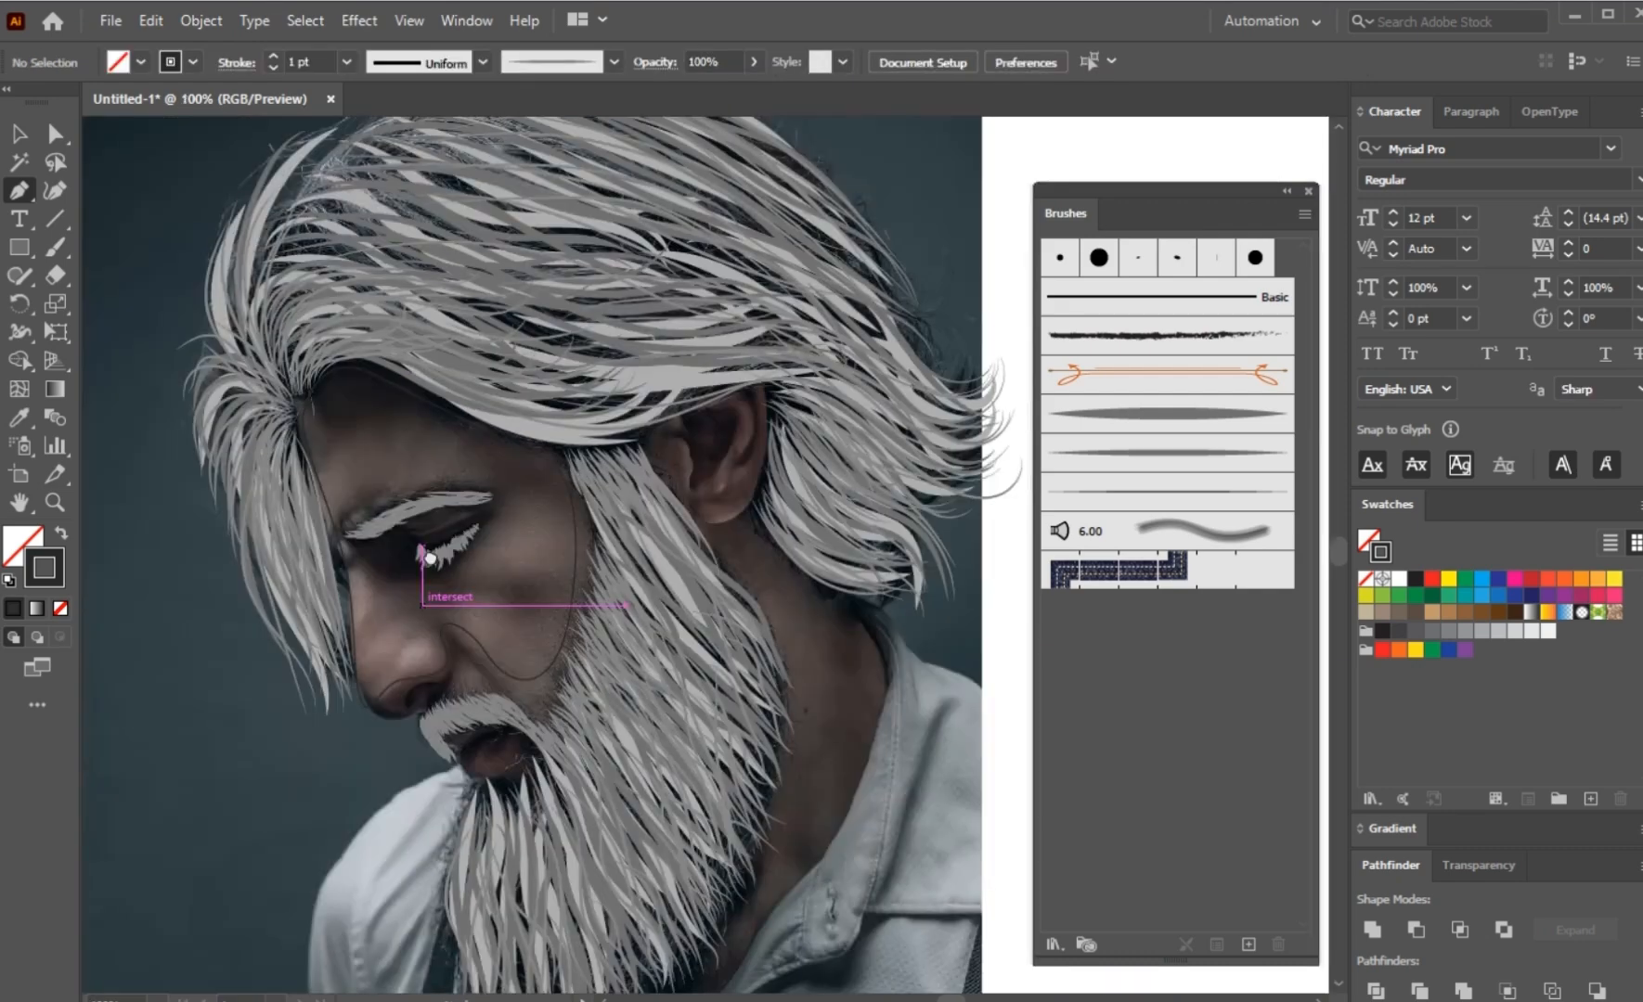
drag(425, 645, 425, 527)
scroll(425, 526, up, 2)
drag(246, 286, 277, 396)
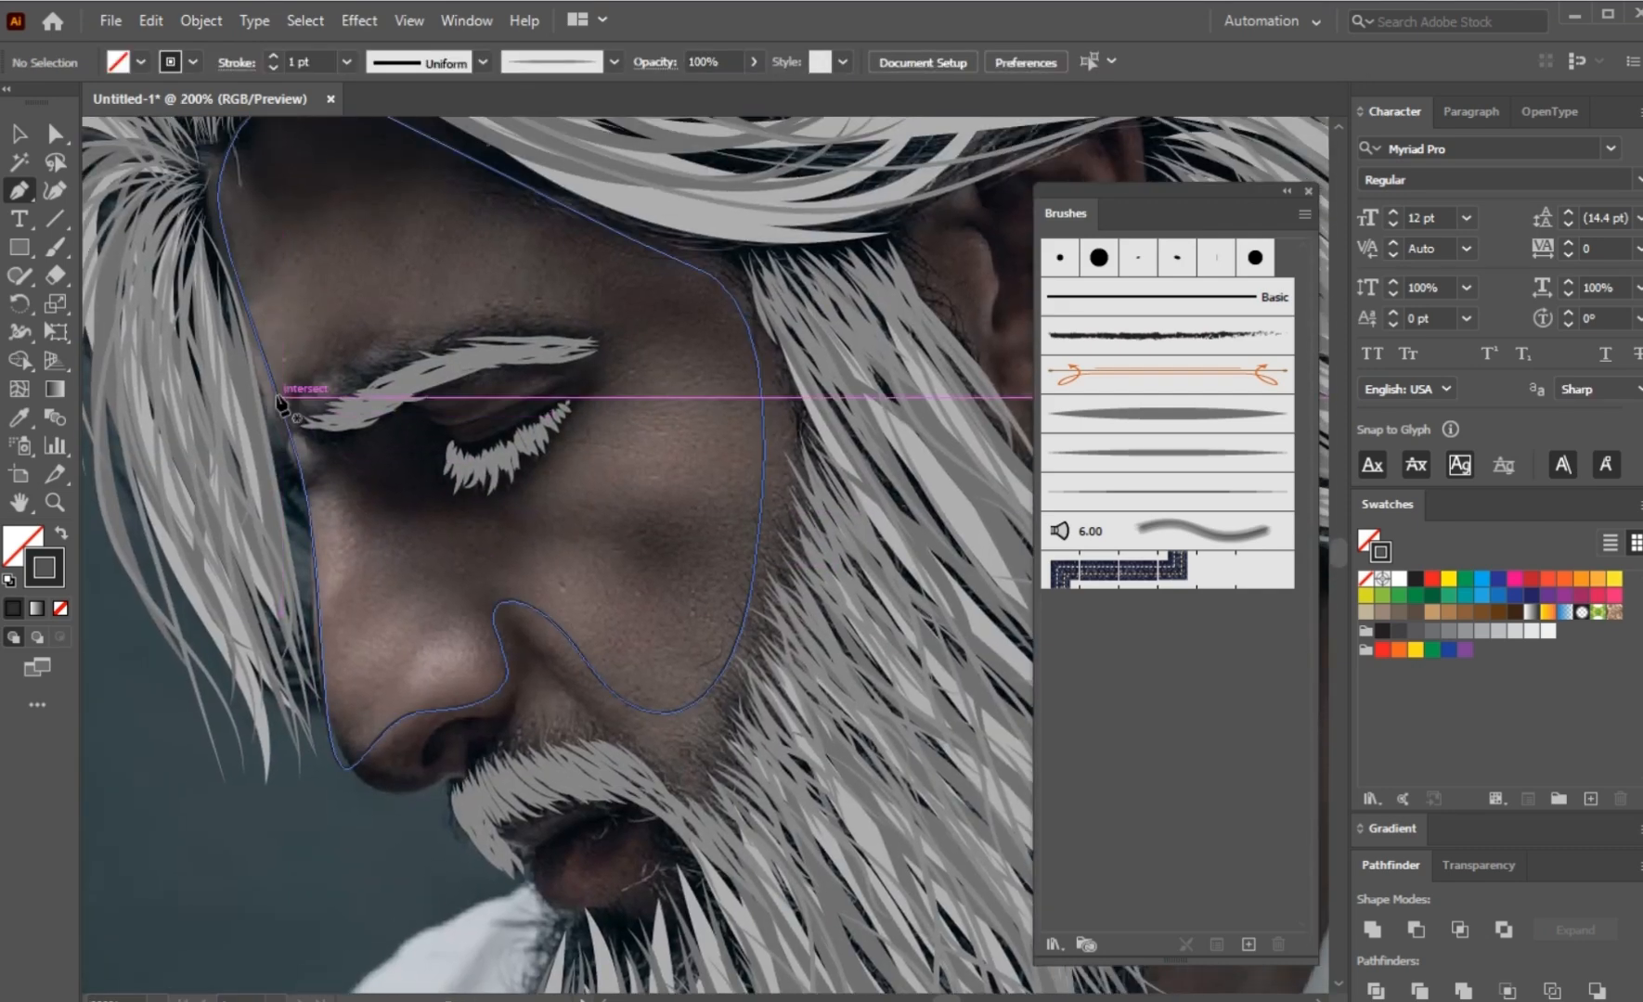
Step: Draw a curved Pen tool path around the eyebrow and closed eye, starting and ending just beyond the nose bridge edge
scroll(281, 399, up, 1)
click(301, 449)
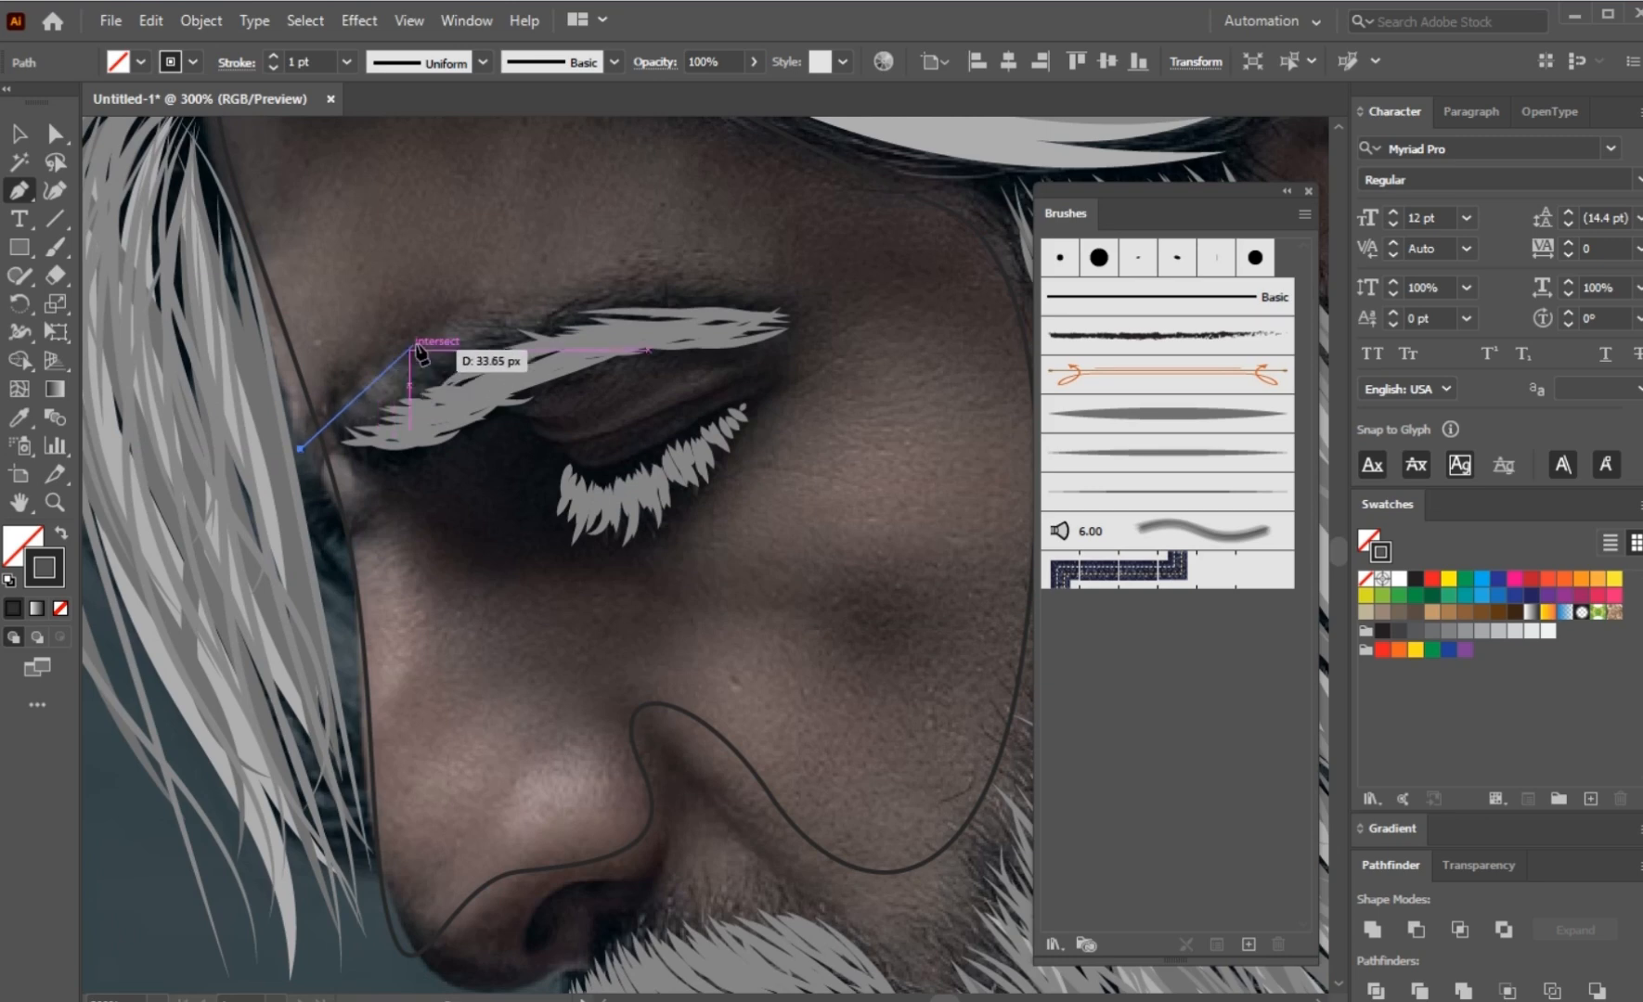
drag(417, 343, 527, 270)
drag(793, 289, 823, 323)
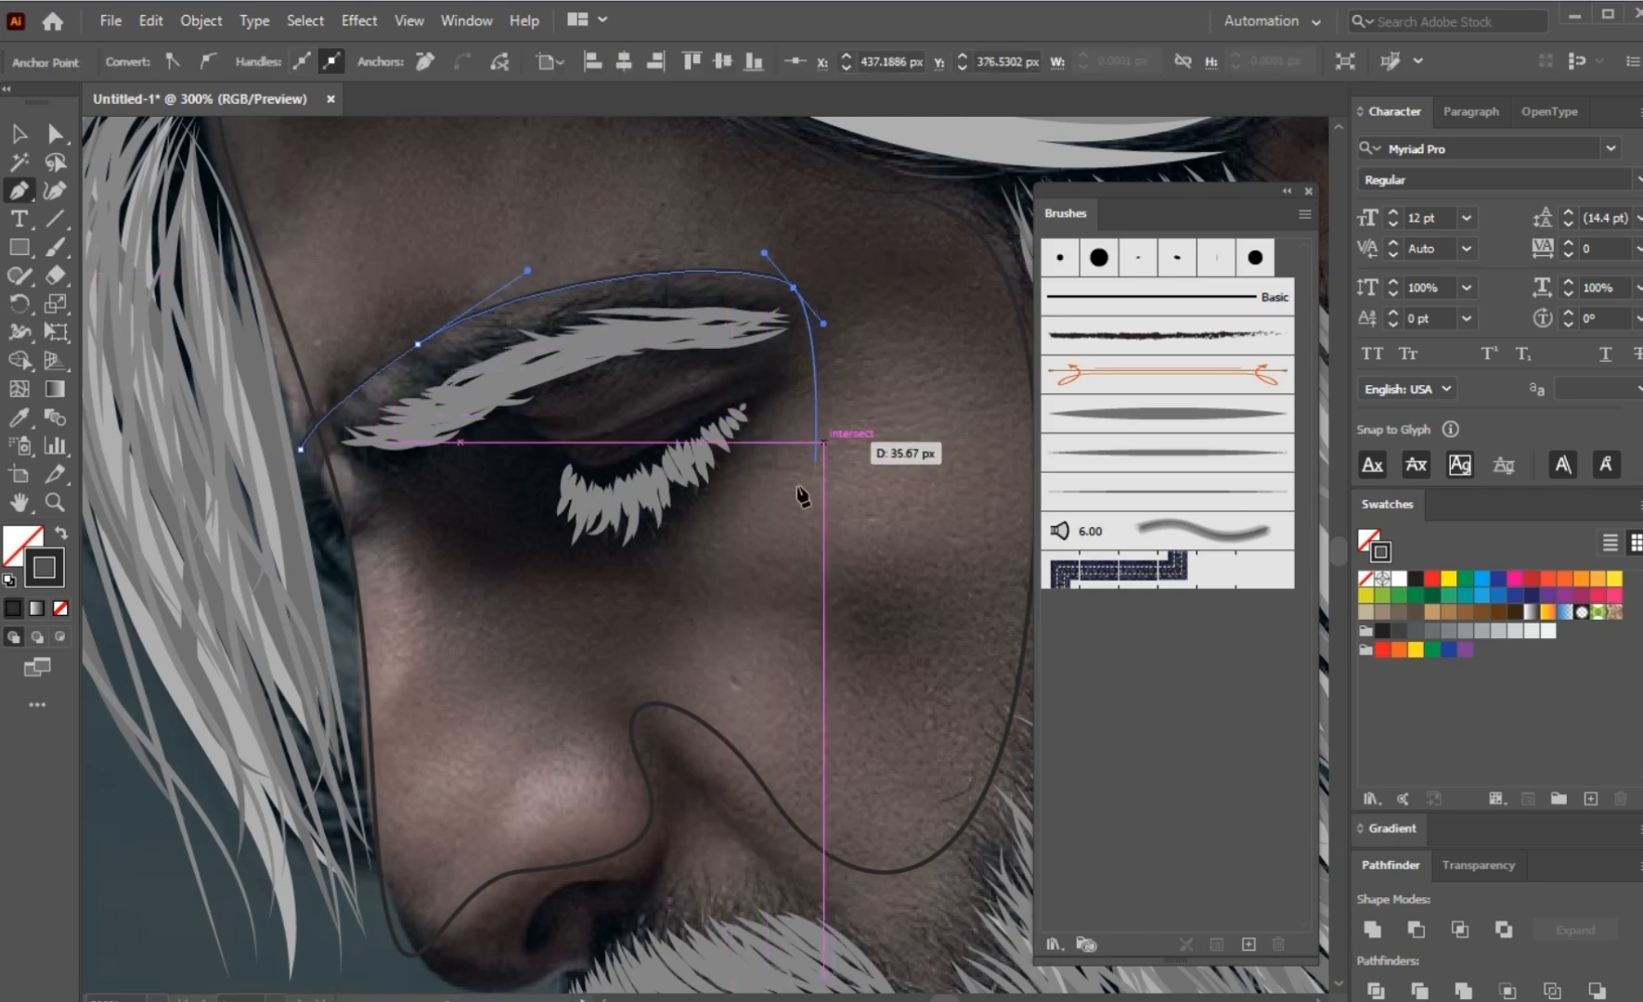
drag(705, 527, 683, 545)
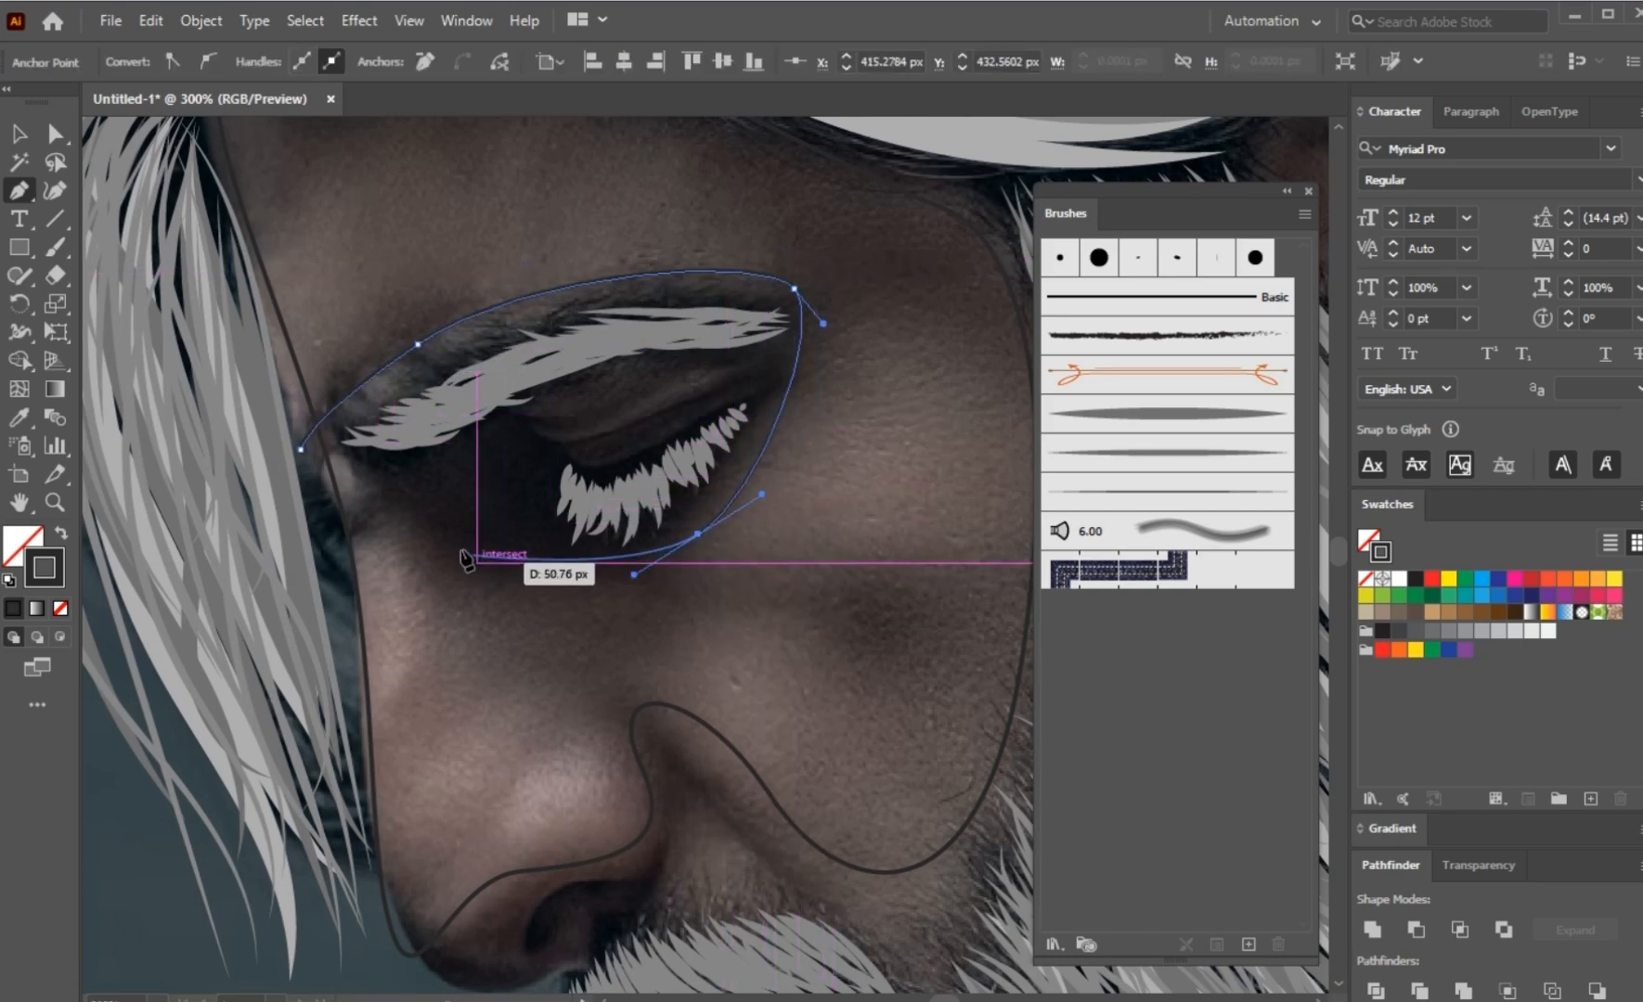
drag(427, 529, 358, 485)
click(293, 534)
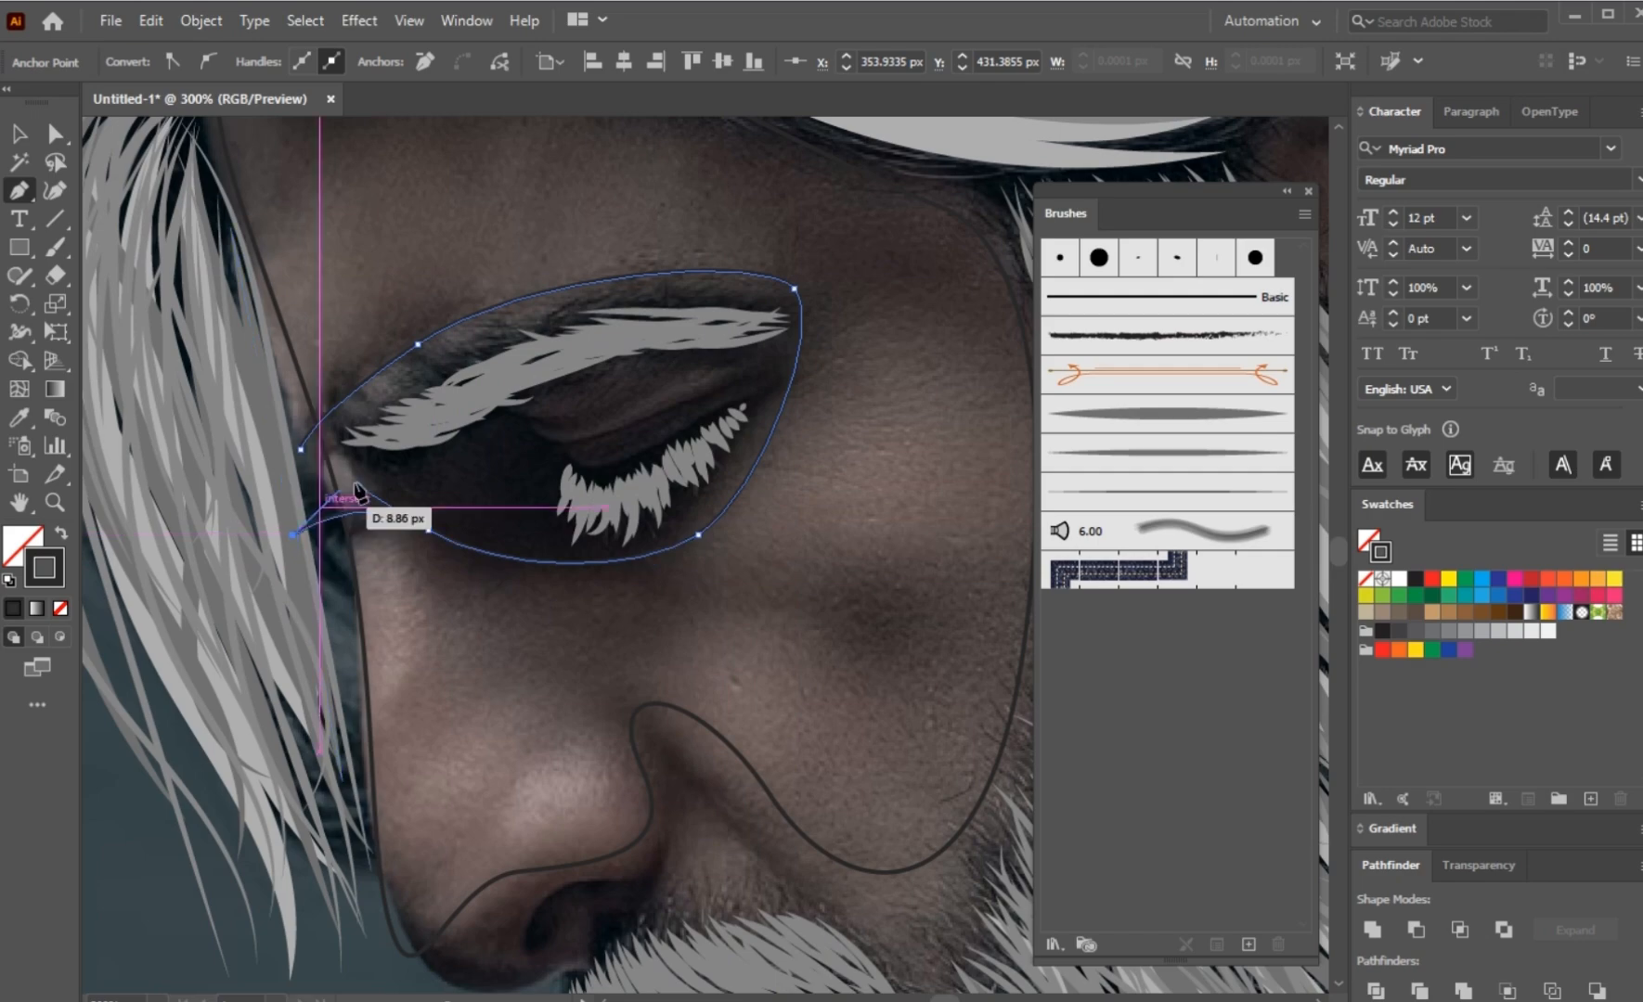
Step: Cut the eye-area shape out of the face shape with Pathfinder's Minus Front
key(a)
shift+click(335, 477)
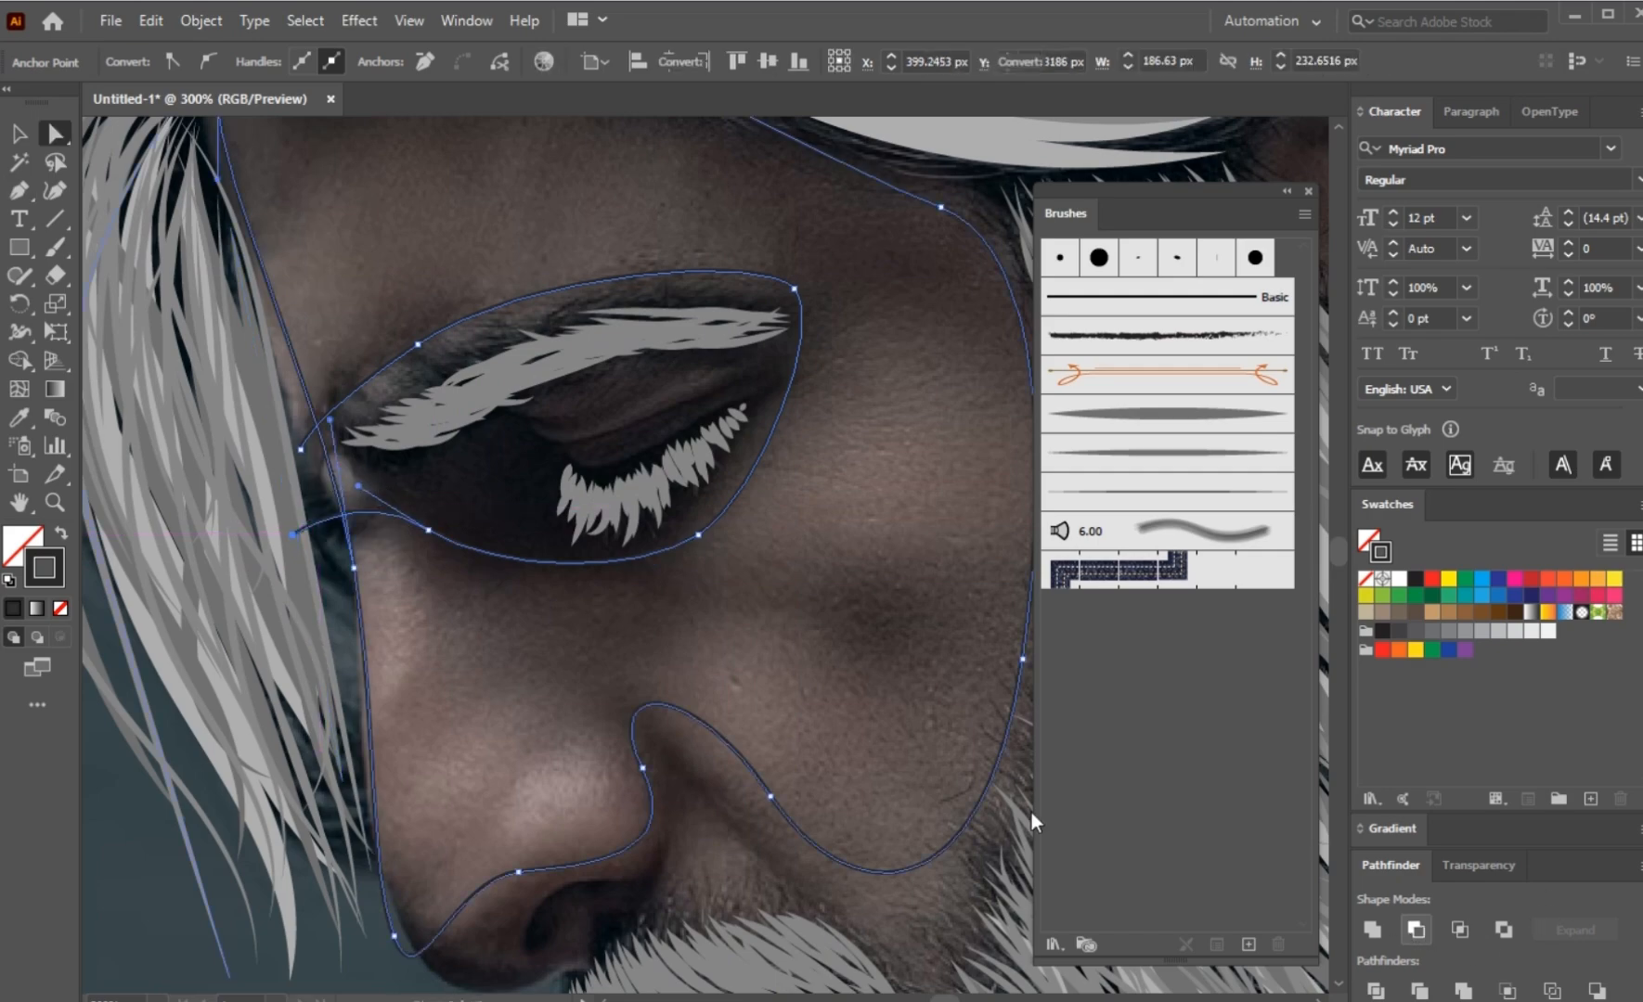
click(621, 618)
Step: Draw a closed curved Pen tool shape for the shadow along the underside of the nose tip
scroll(620, 618, down, 2)
drag(586, 596, 501, 418)
scroll(563, 620, up, 2)
drag(570, 573, 509, 399)
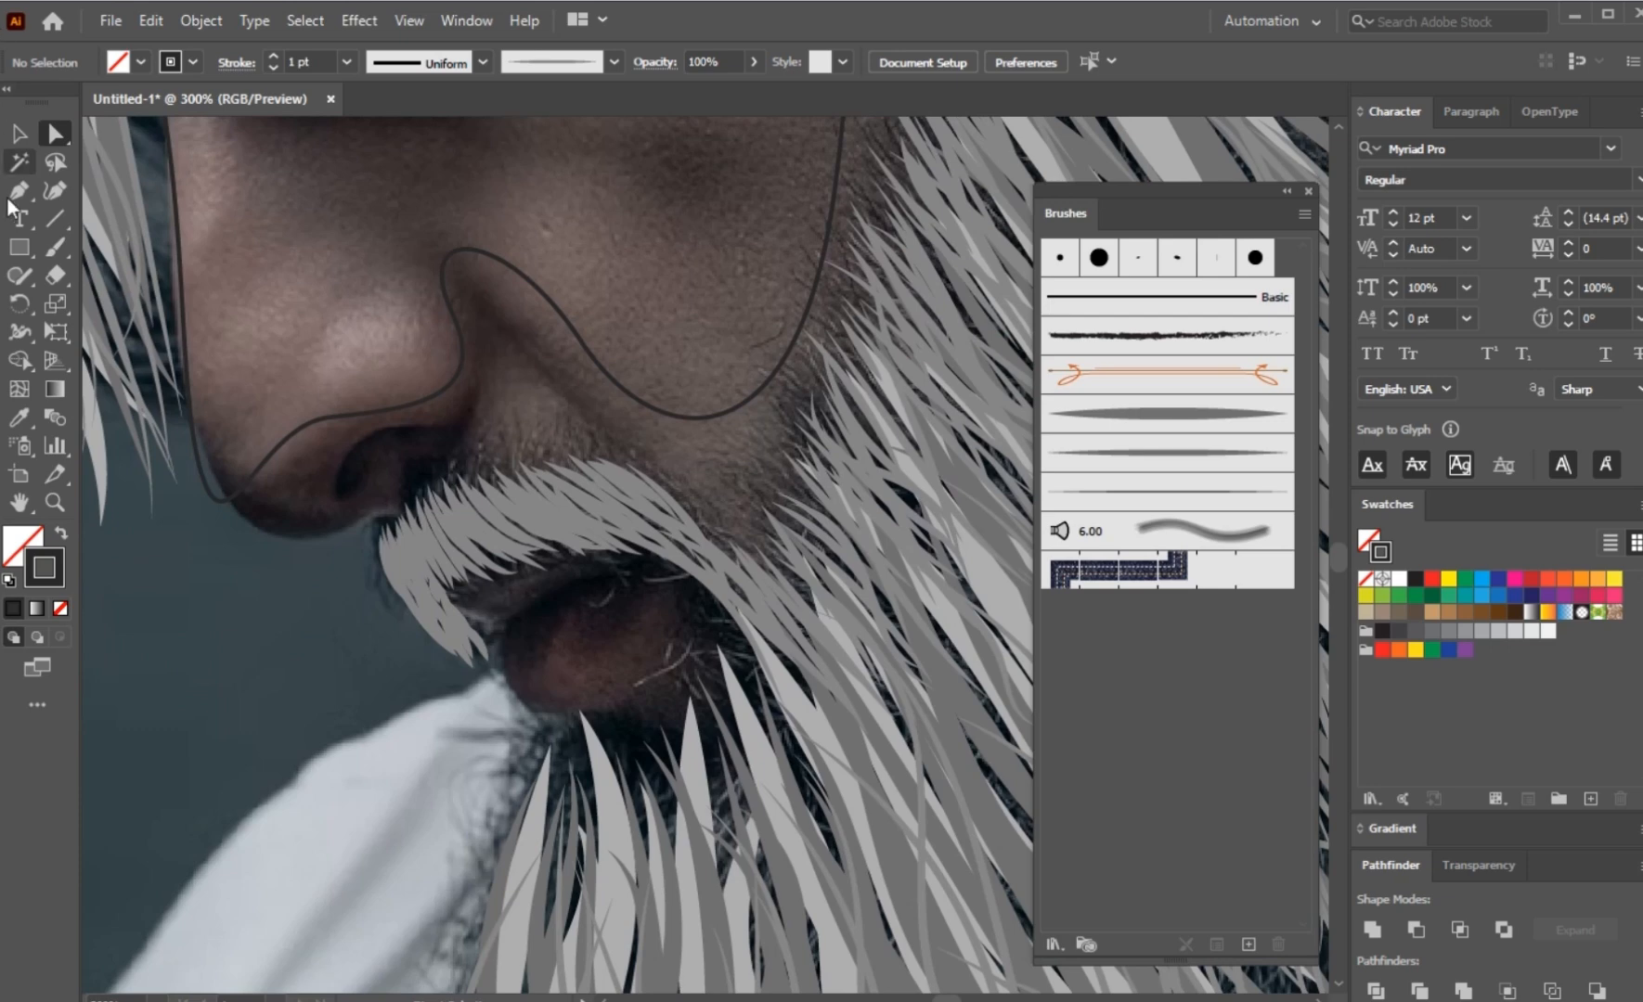
scroll(227, 480, up, 2)
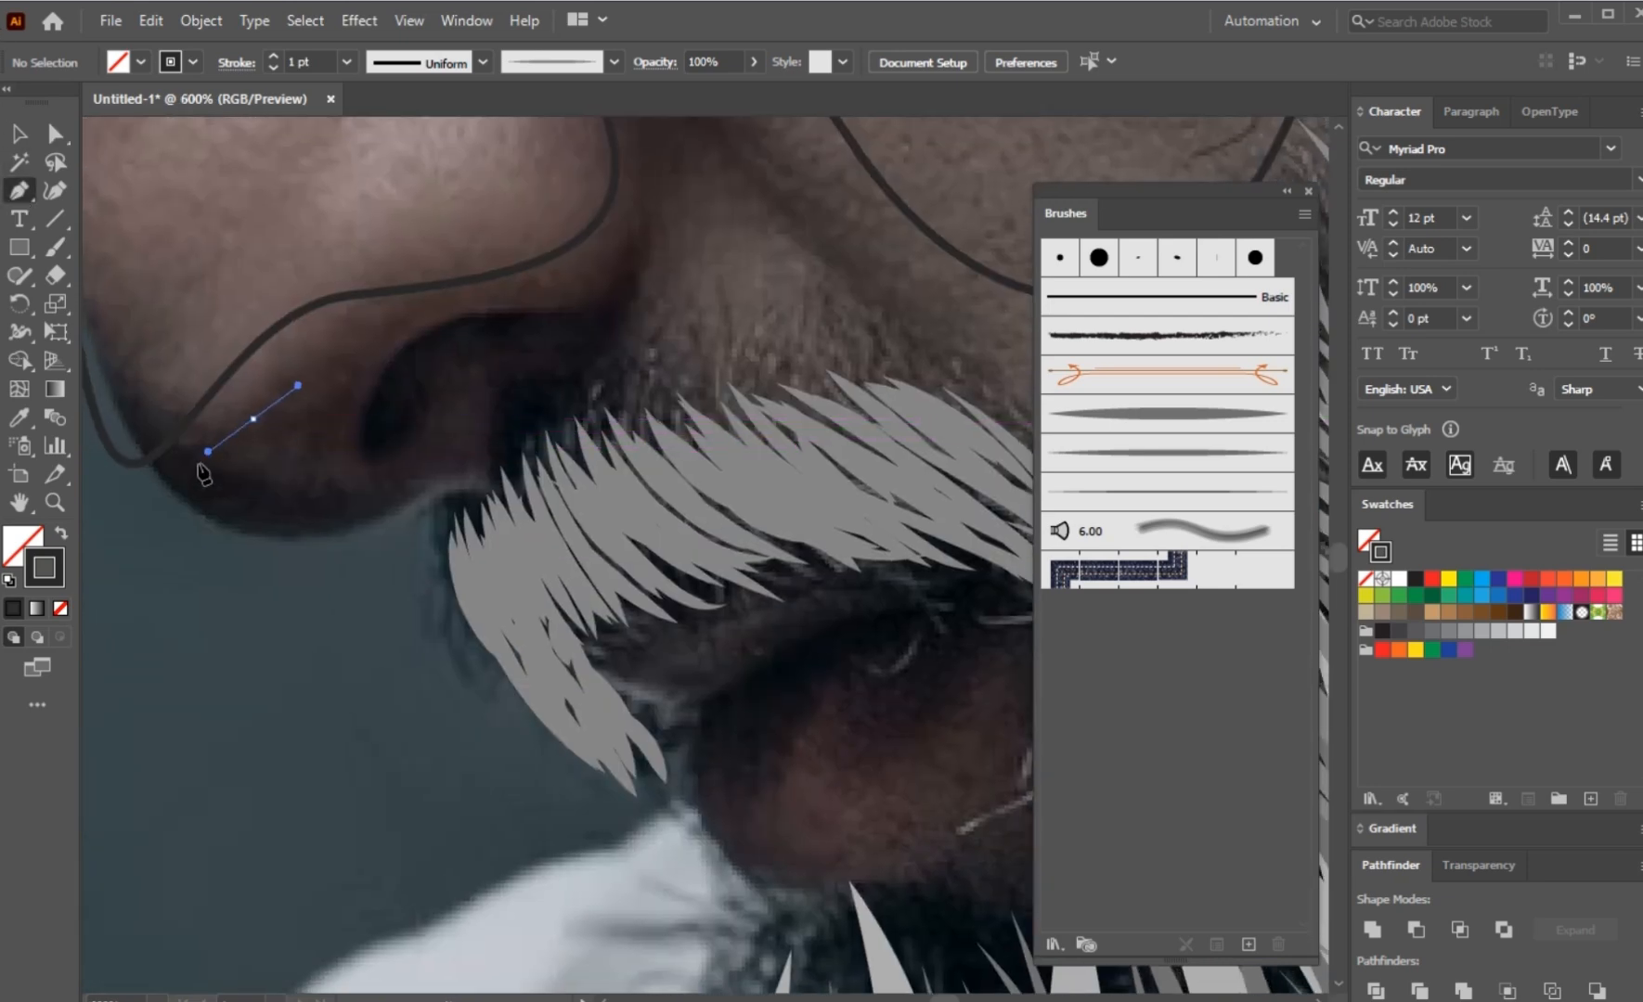
drag(185, 523, 218, 569)
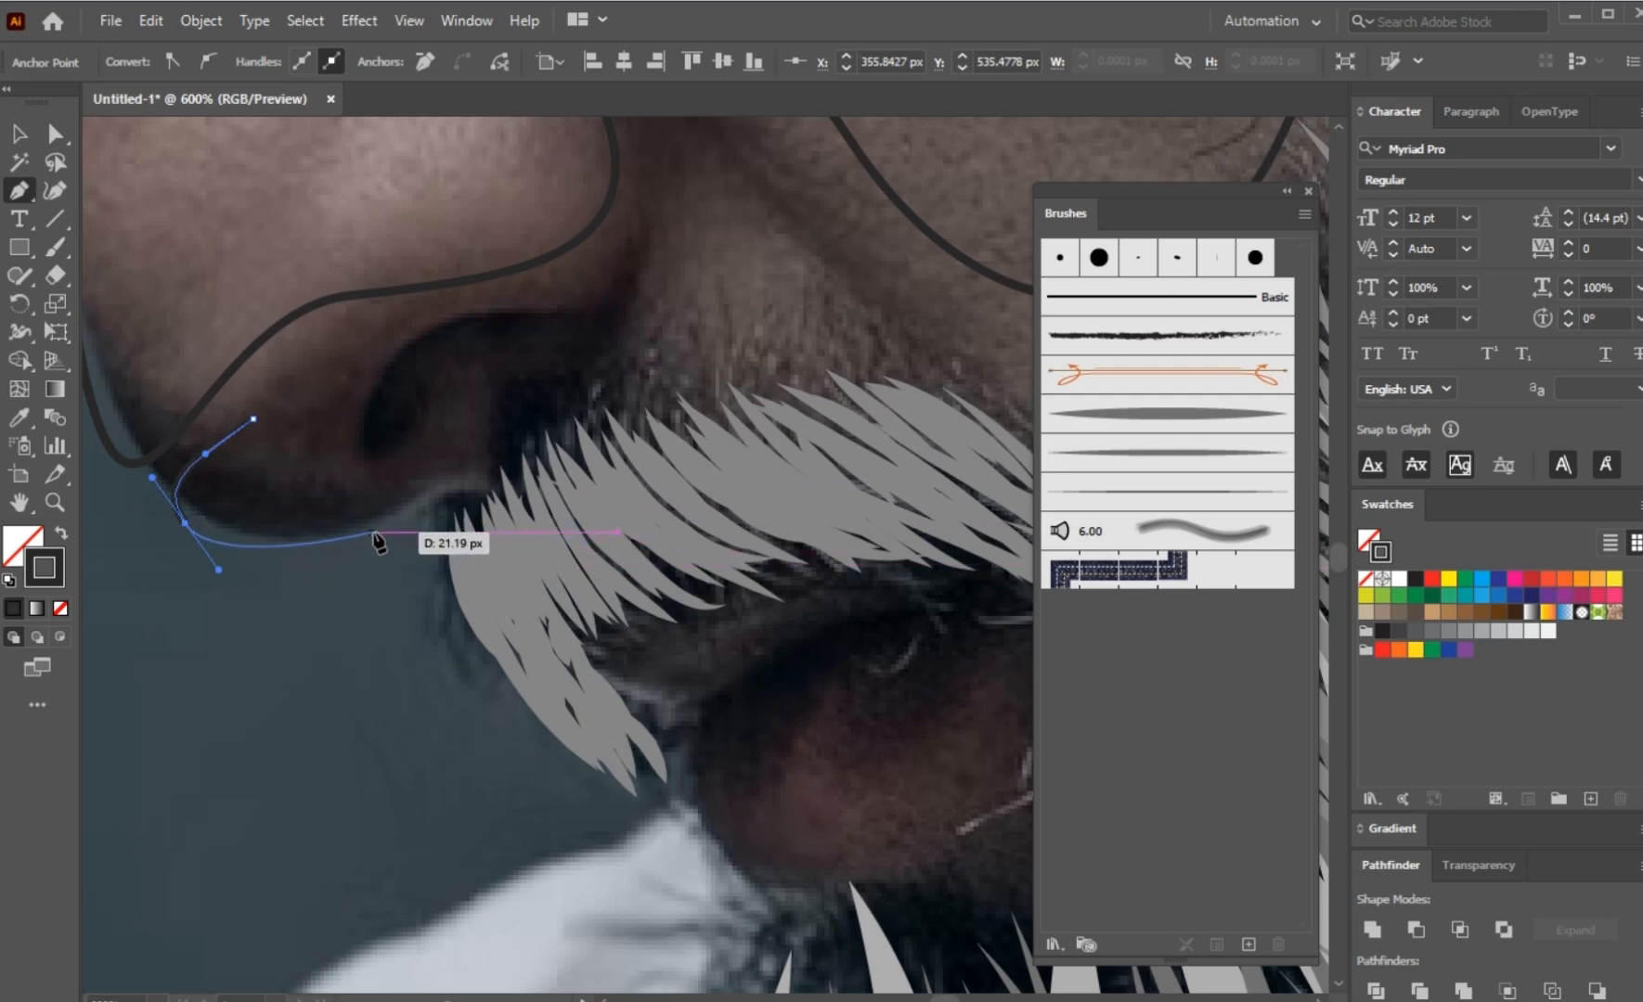
drag(395, 521, 450, 488)
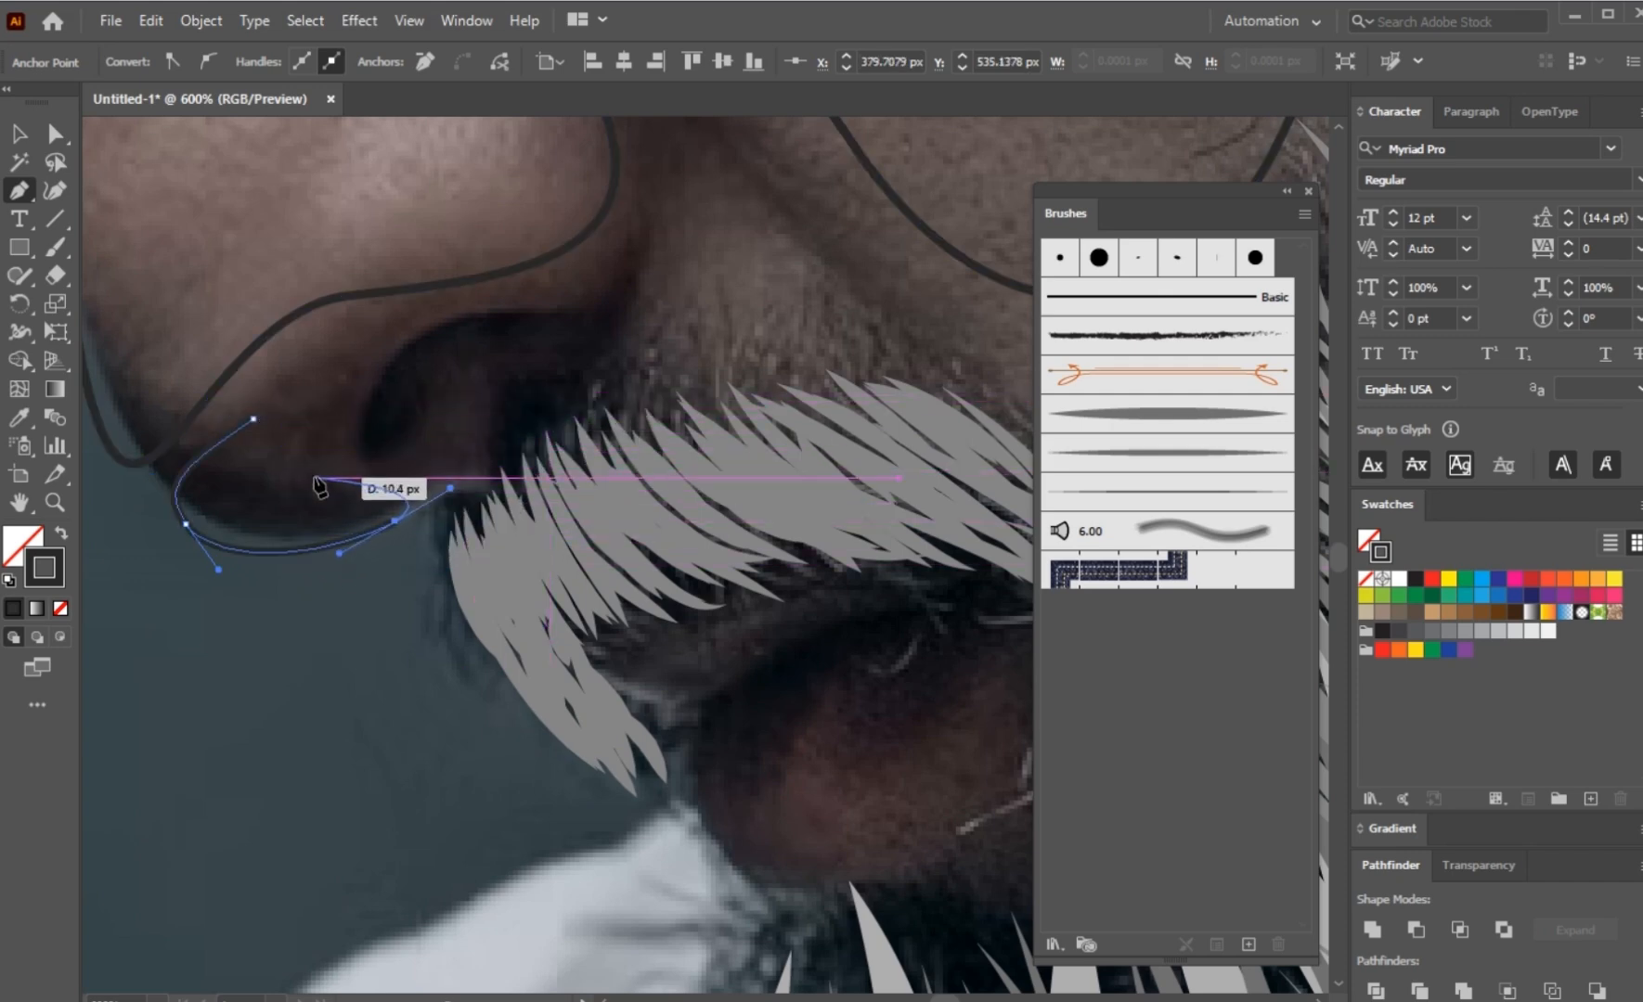
click(253, 420)
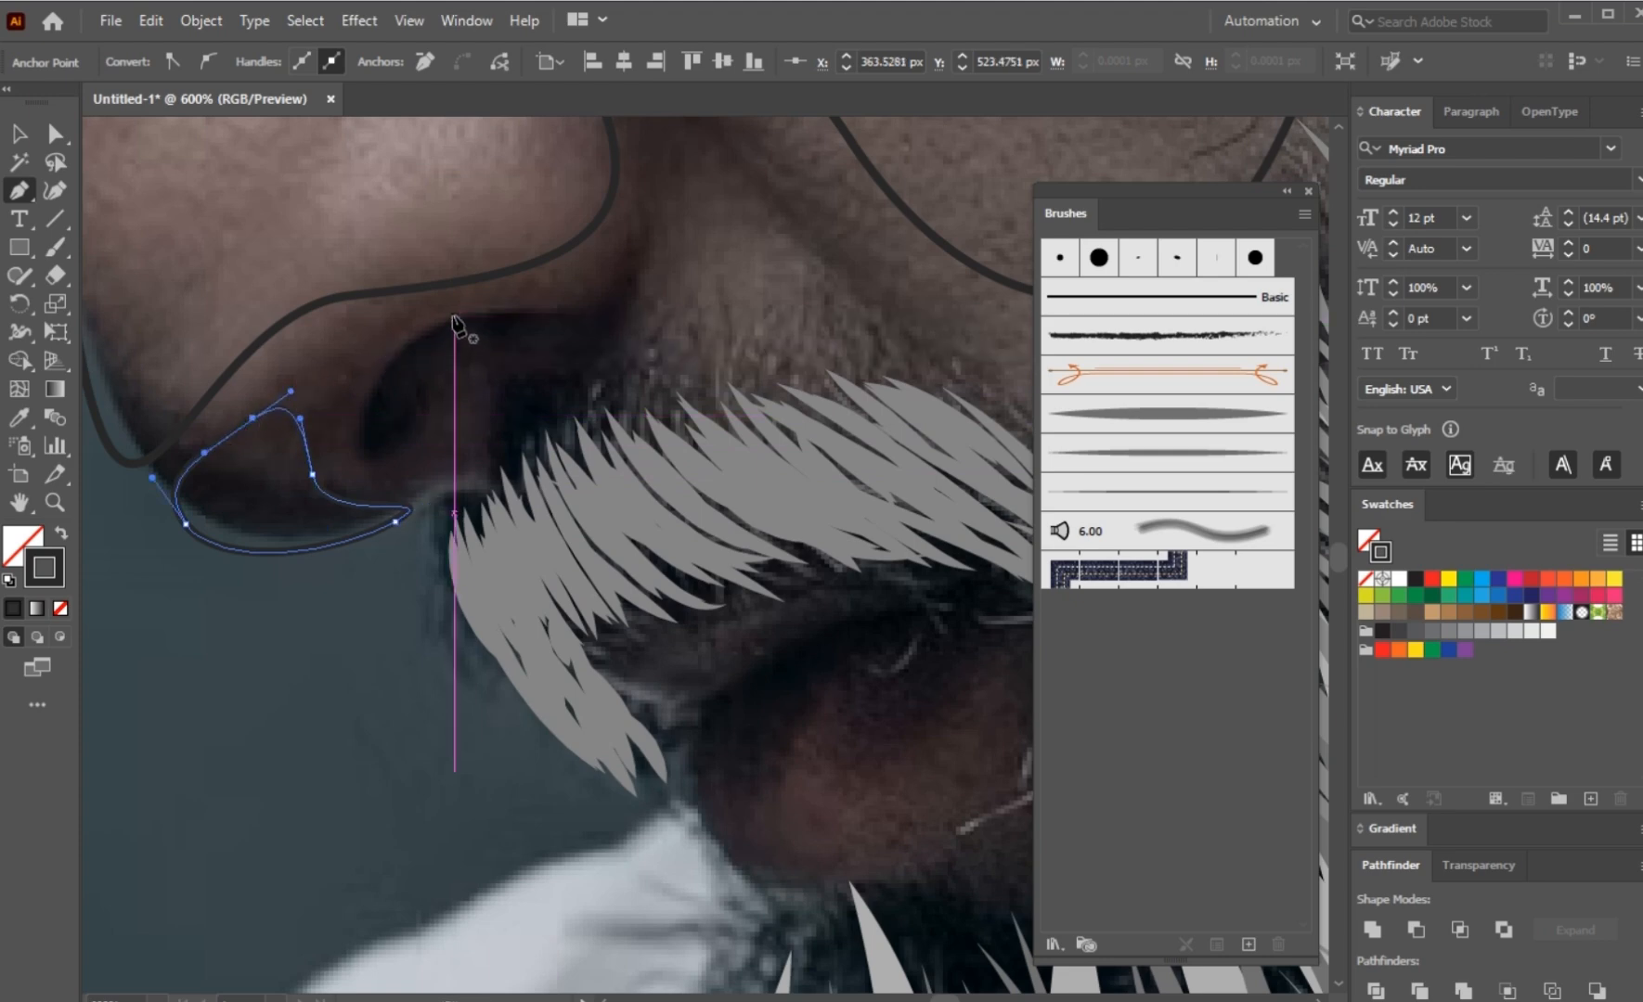
Step: Trace the dark nostril opening as a slim, closed curved shape with the Pen tool
drag(455, 316, 384, 355)
drag(357, 454, 372, 479)
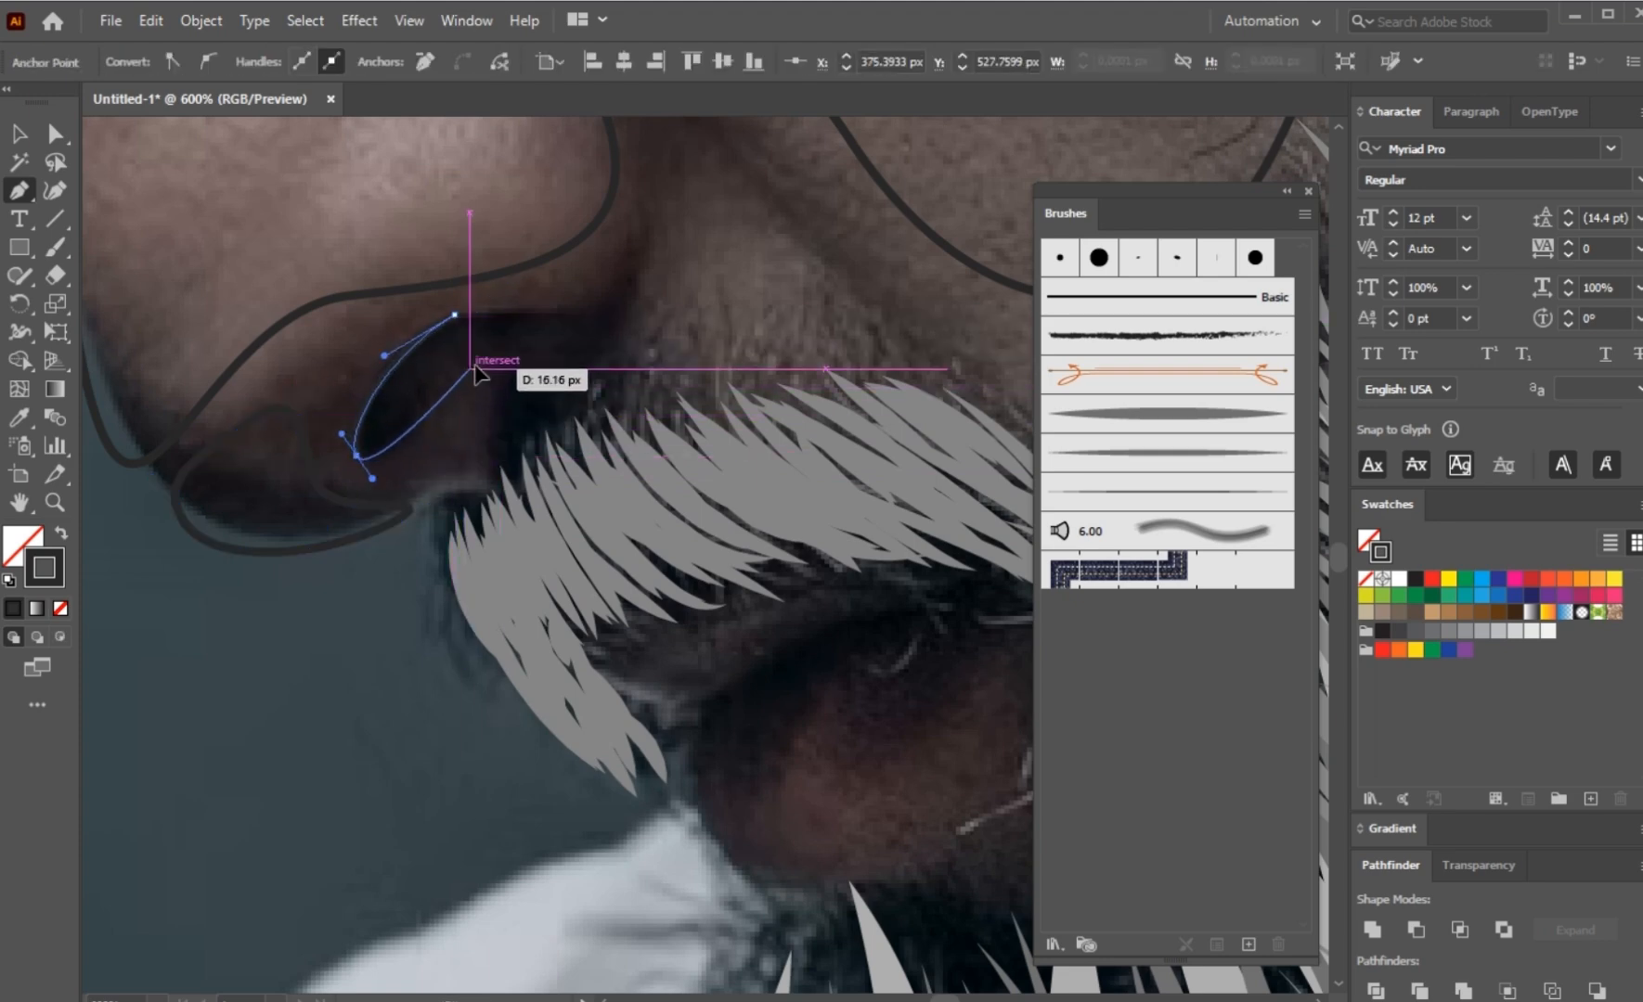
drag(470, 370, 583, 304)
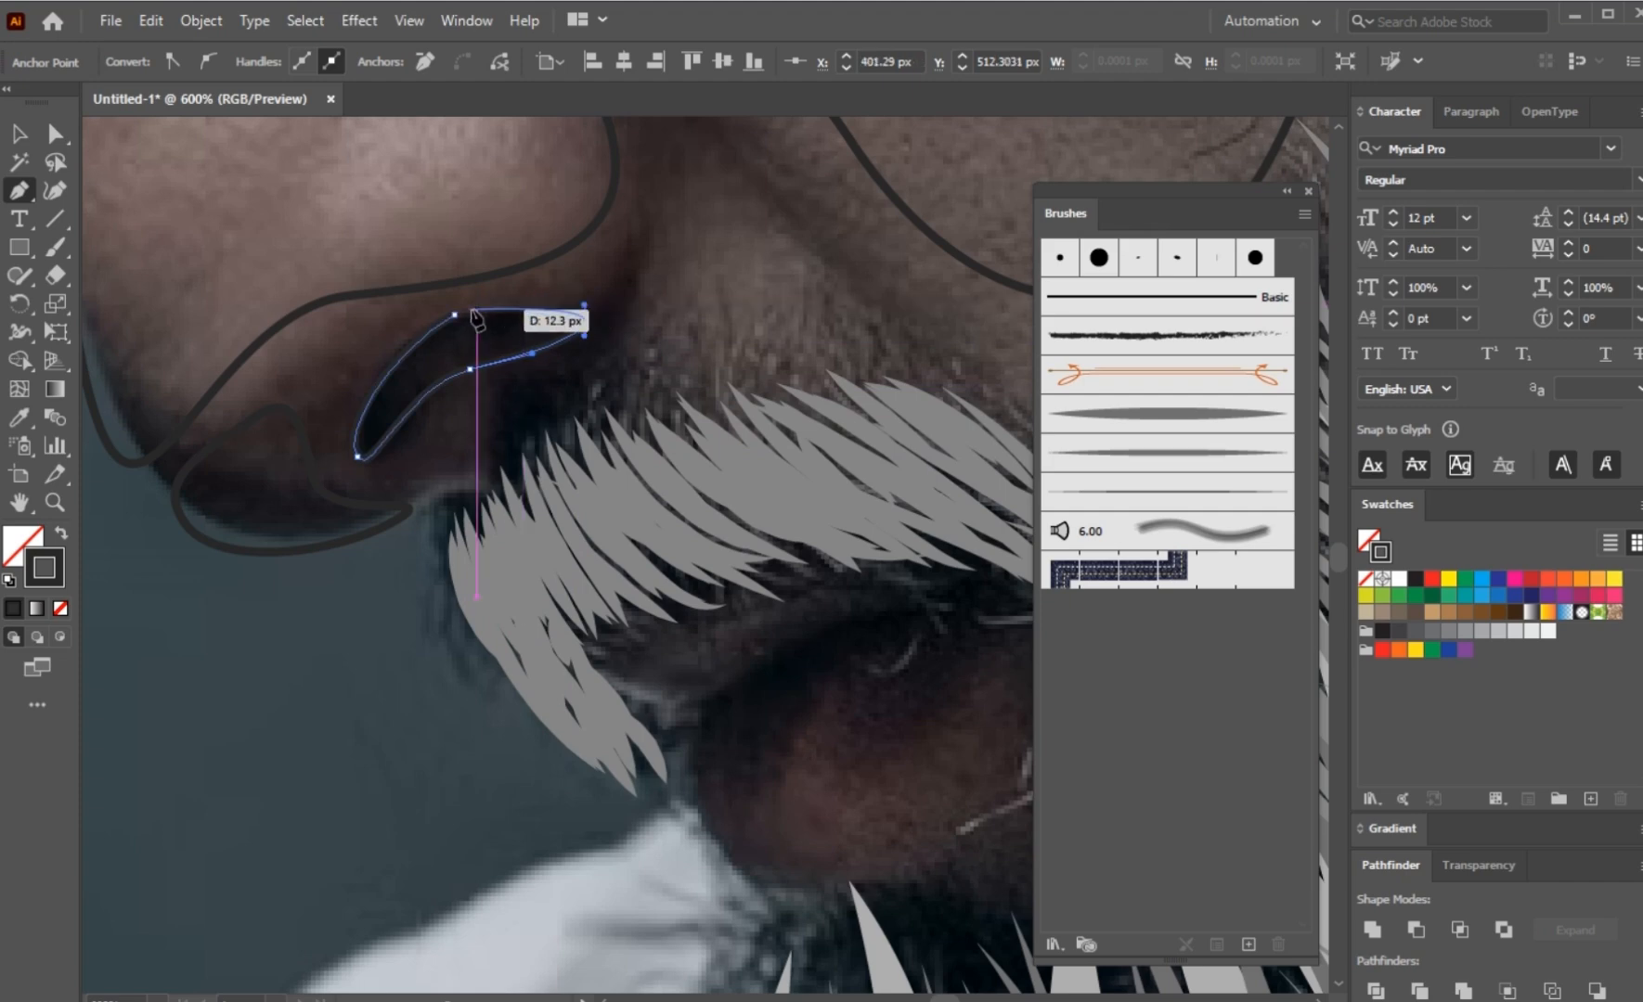
drag(455, 315, 368, 486)
ctrl+click(459, 335)
Step: Trace the lower lip below the moustache as a closed curved shape with the Pen tool
scroll(493, 337, down, 2)
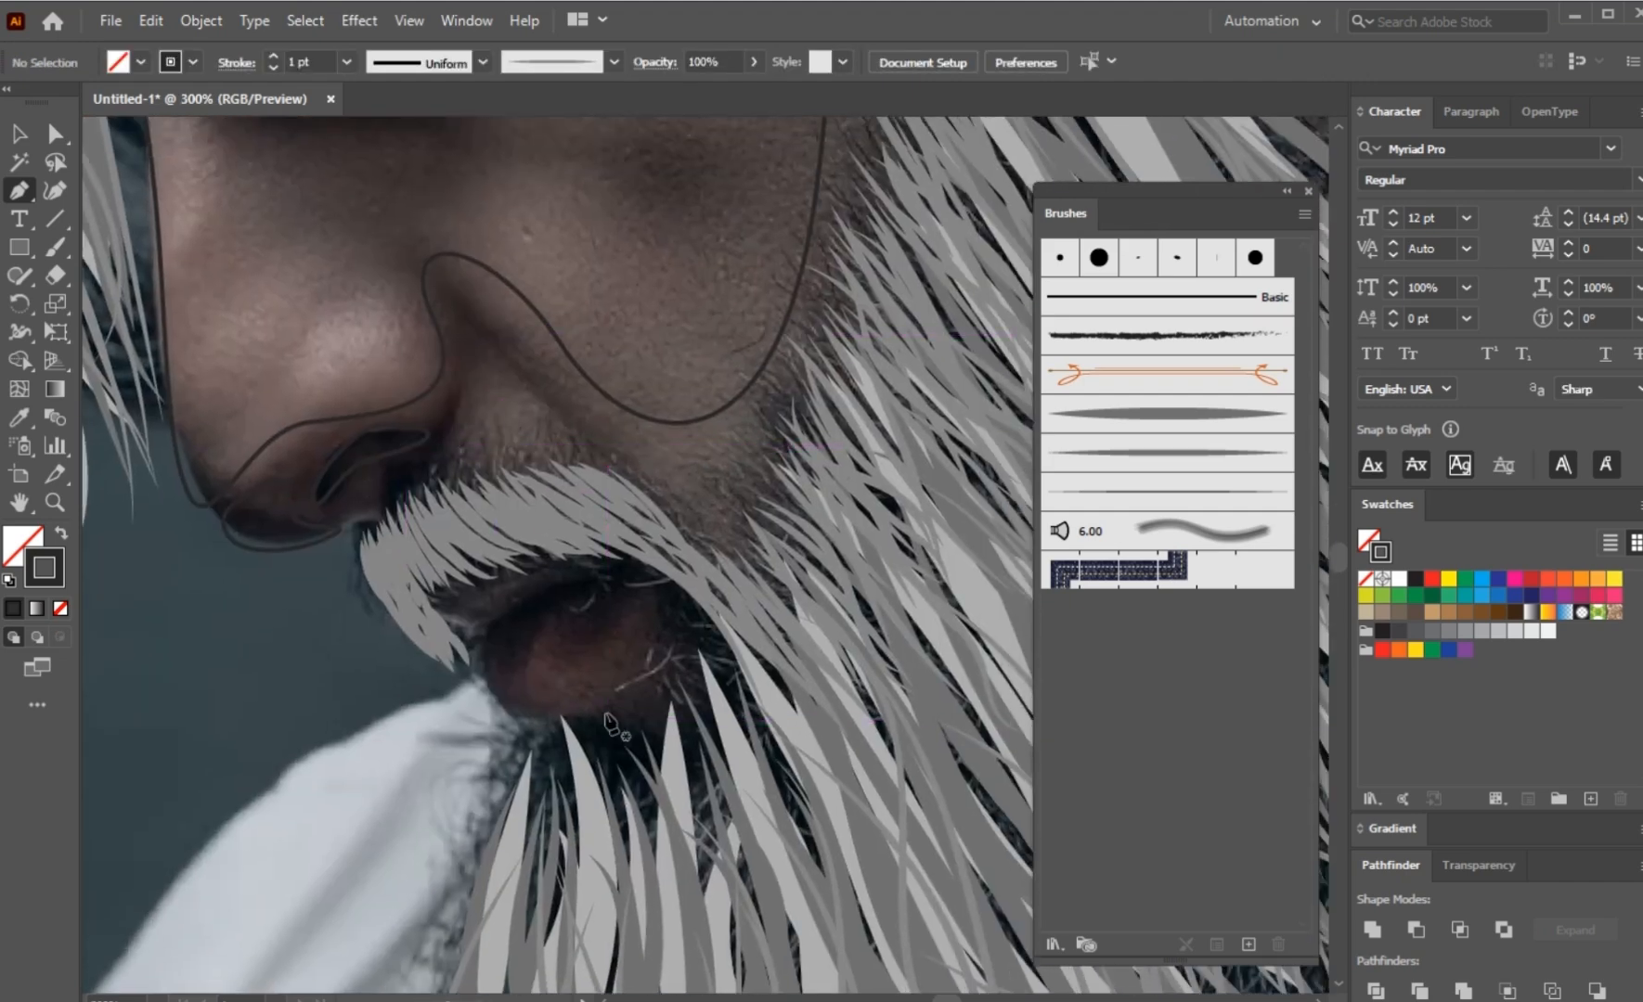
scroll(556, 672, up, 1)
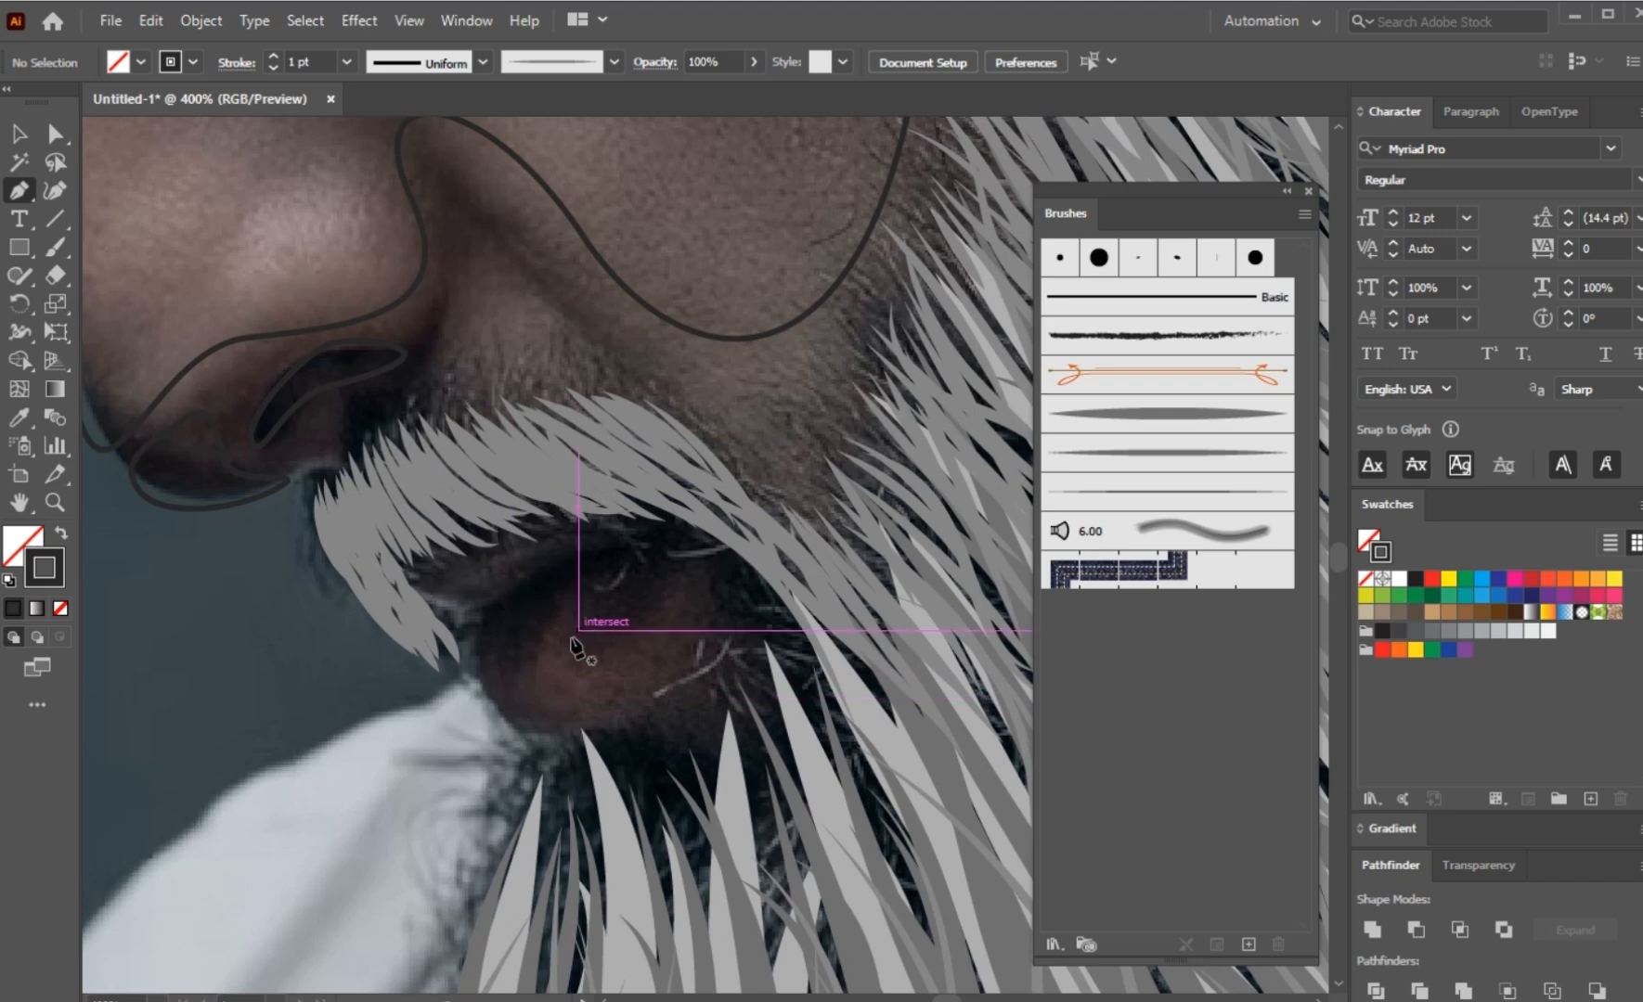
click(612, 546)
drag(483, 616, 476, 625)
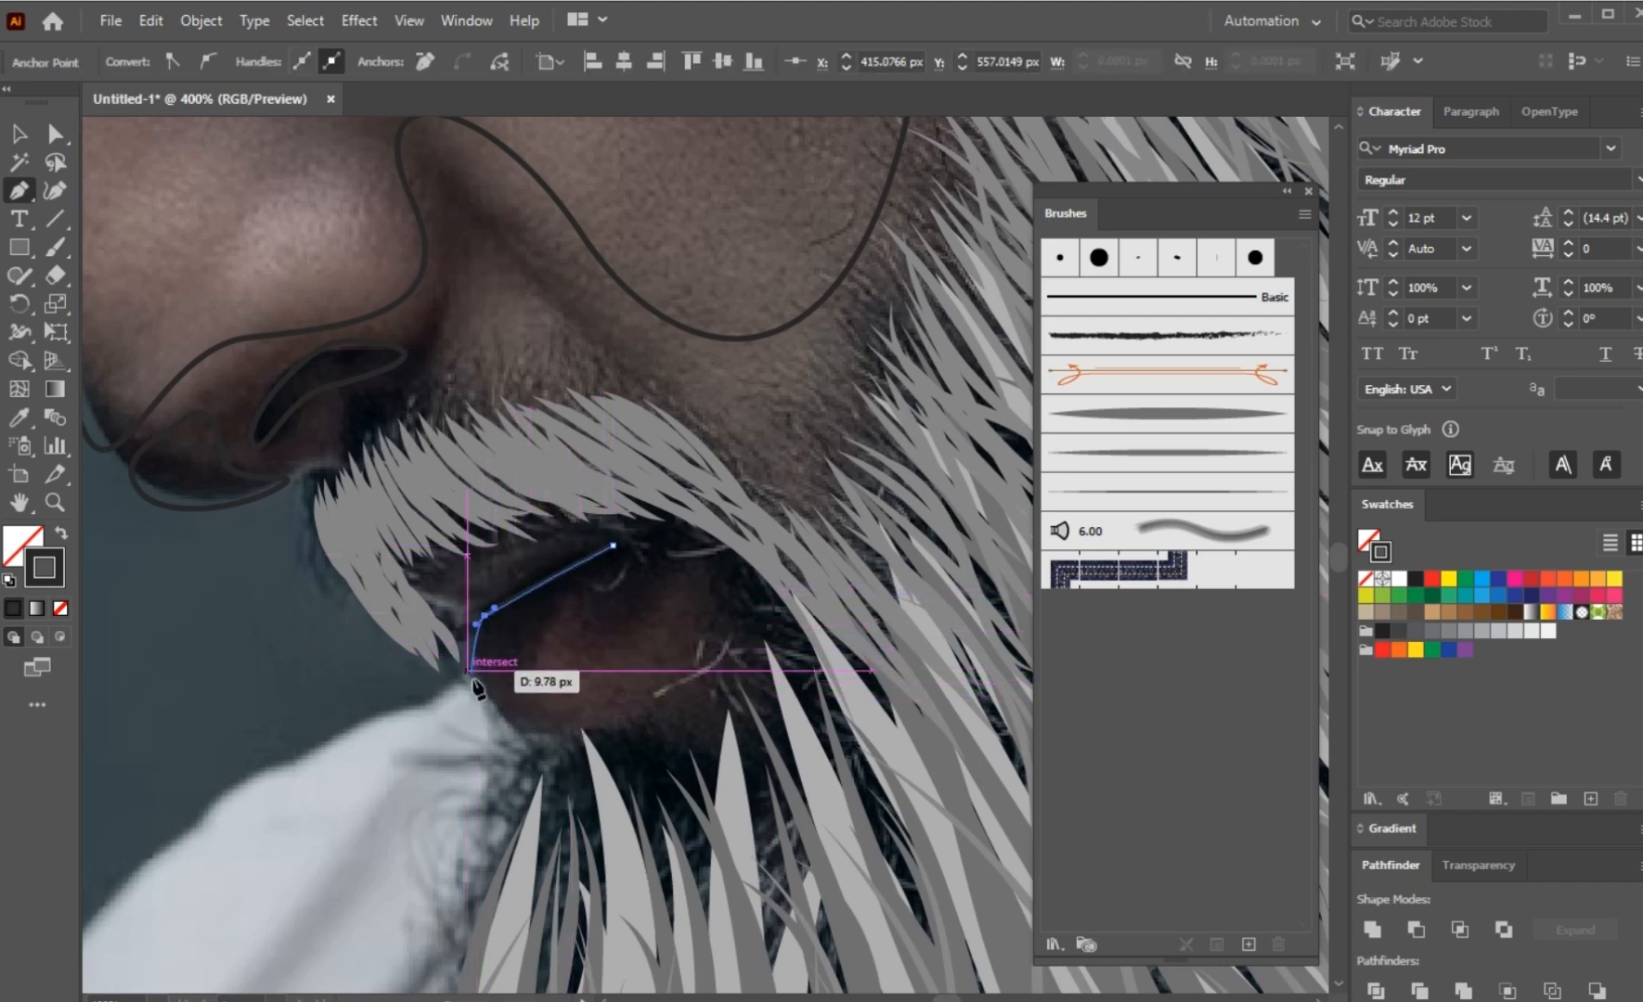
drag(488, 700, 499, 730)
drag(637, 626, 546, 601)
ctrl+click(729, 457)
Step: Select all hair strokes and face shapes over the photo and place a copy on the blank artboard area beside it
scroll(539, 543, down, 2)
drag(726, 435, 514, 586)
scroll(461, 606, up, 2)
scroll(566, 515, down, 2)
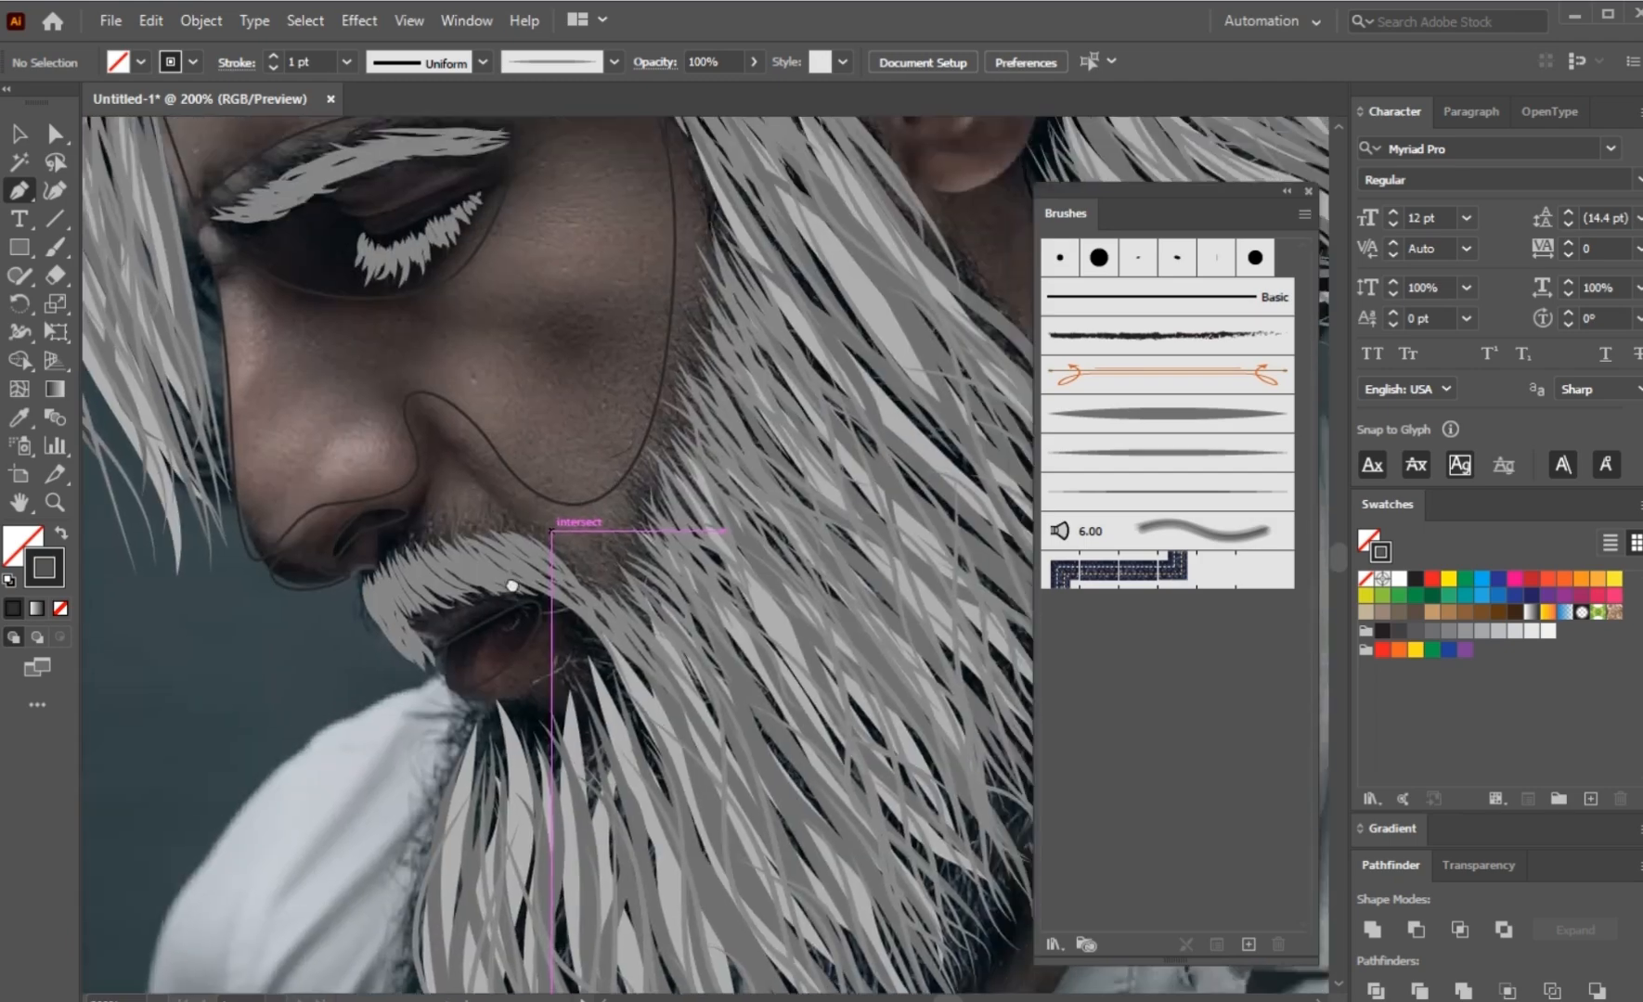
drag(560, 492, 487, 624)
drag(463, 425, 569, 637)
scroll(569, 637, down, 3)
key(v)
scroll(896, 502, down, 2)
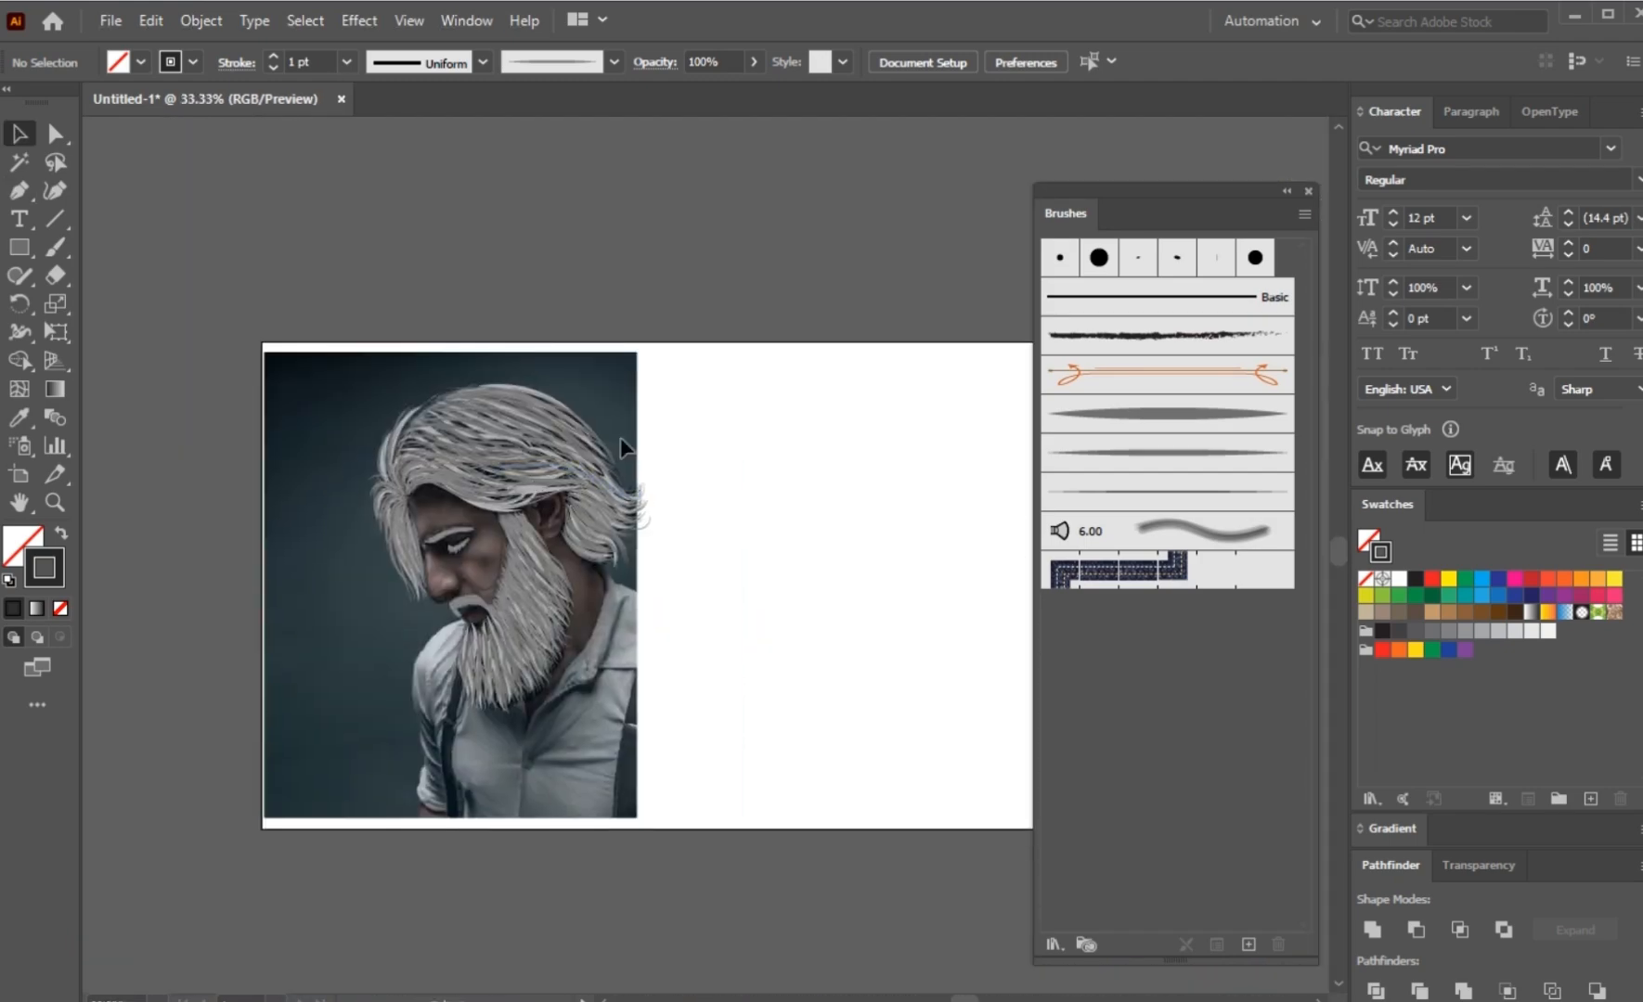
drag(654, 370, 299, 751)
mouse_move(519, 640)
mouse_down()
mouse_move(774, 640)
mouse_move(879, 710)
mouse_up()
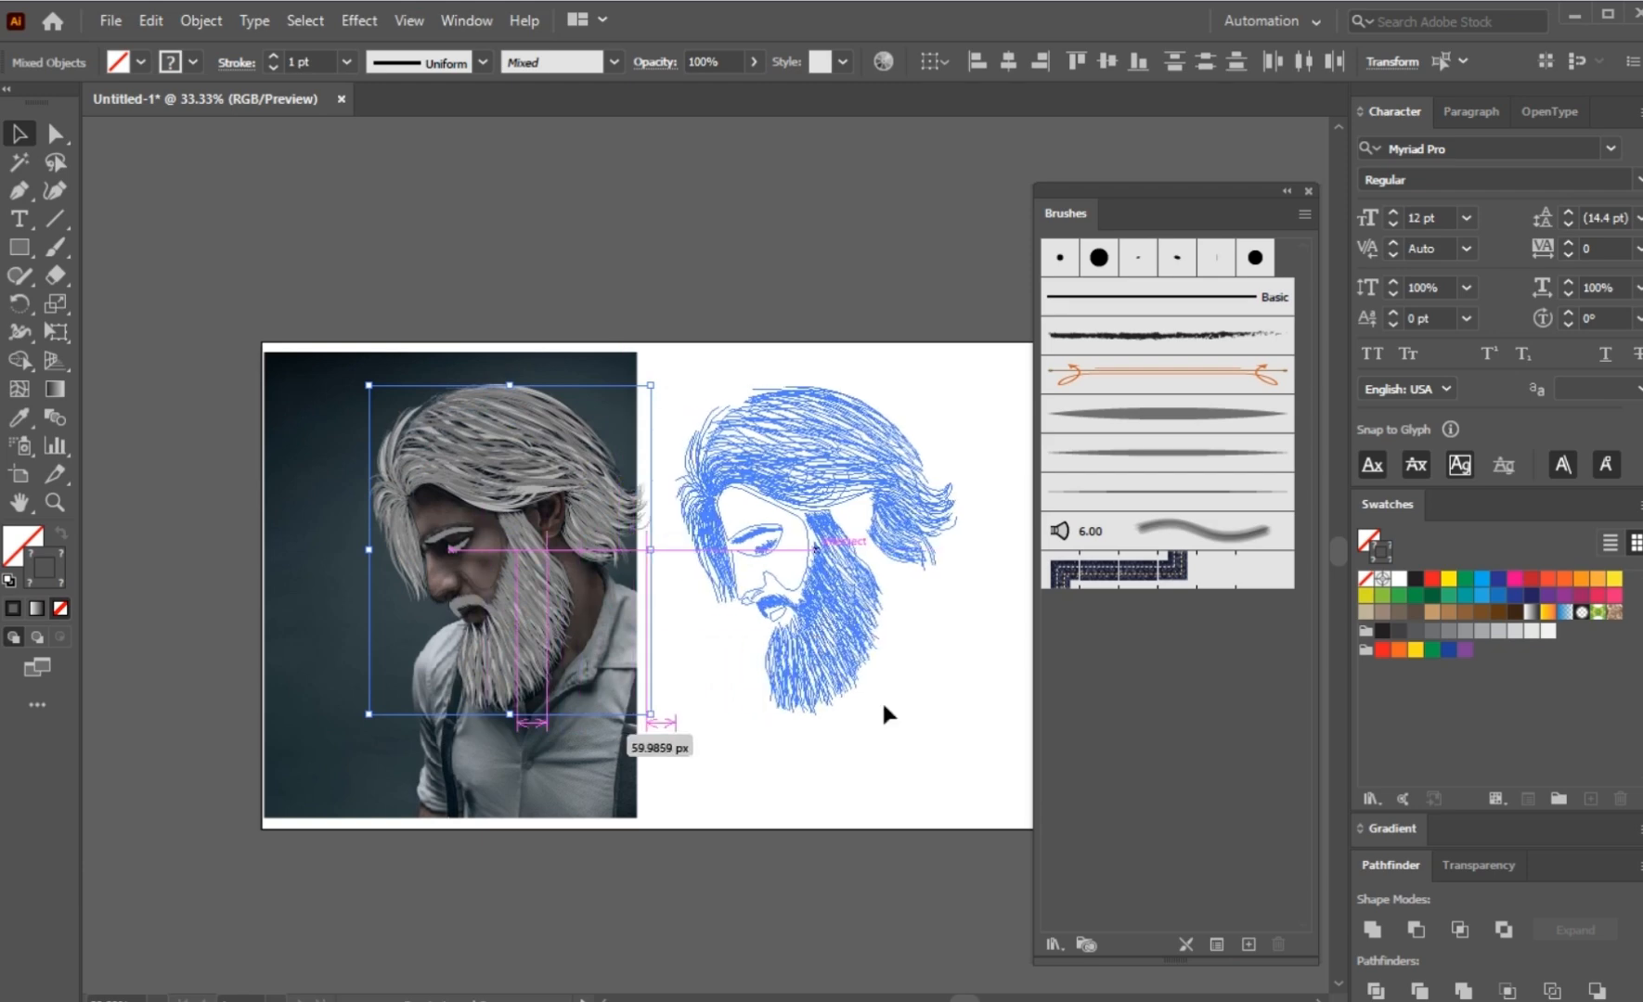
click(922, 738)
Step: Swap the copied face shape's stroke and fill so it has no outline, and fill it with the light grey swatch
scroll(921, 733, up, 2)
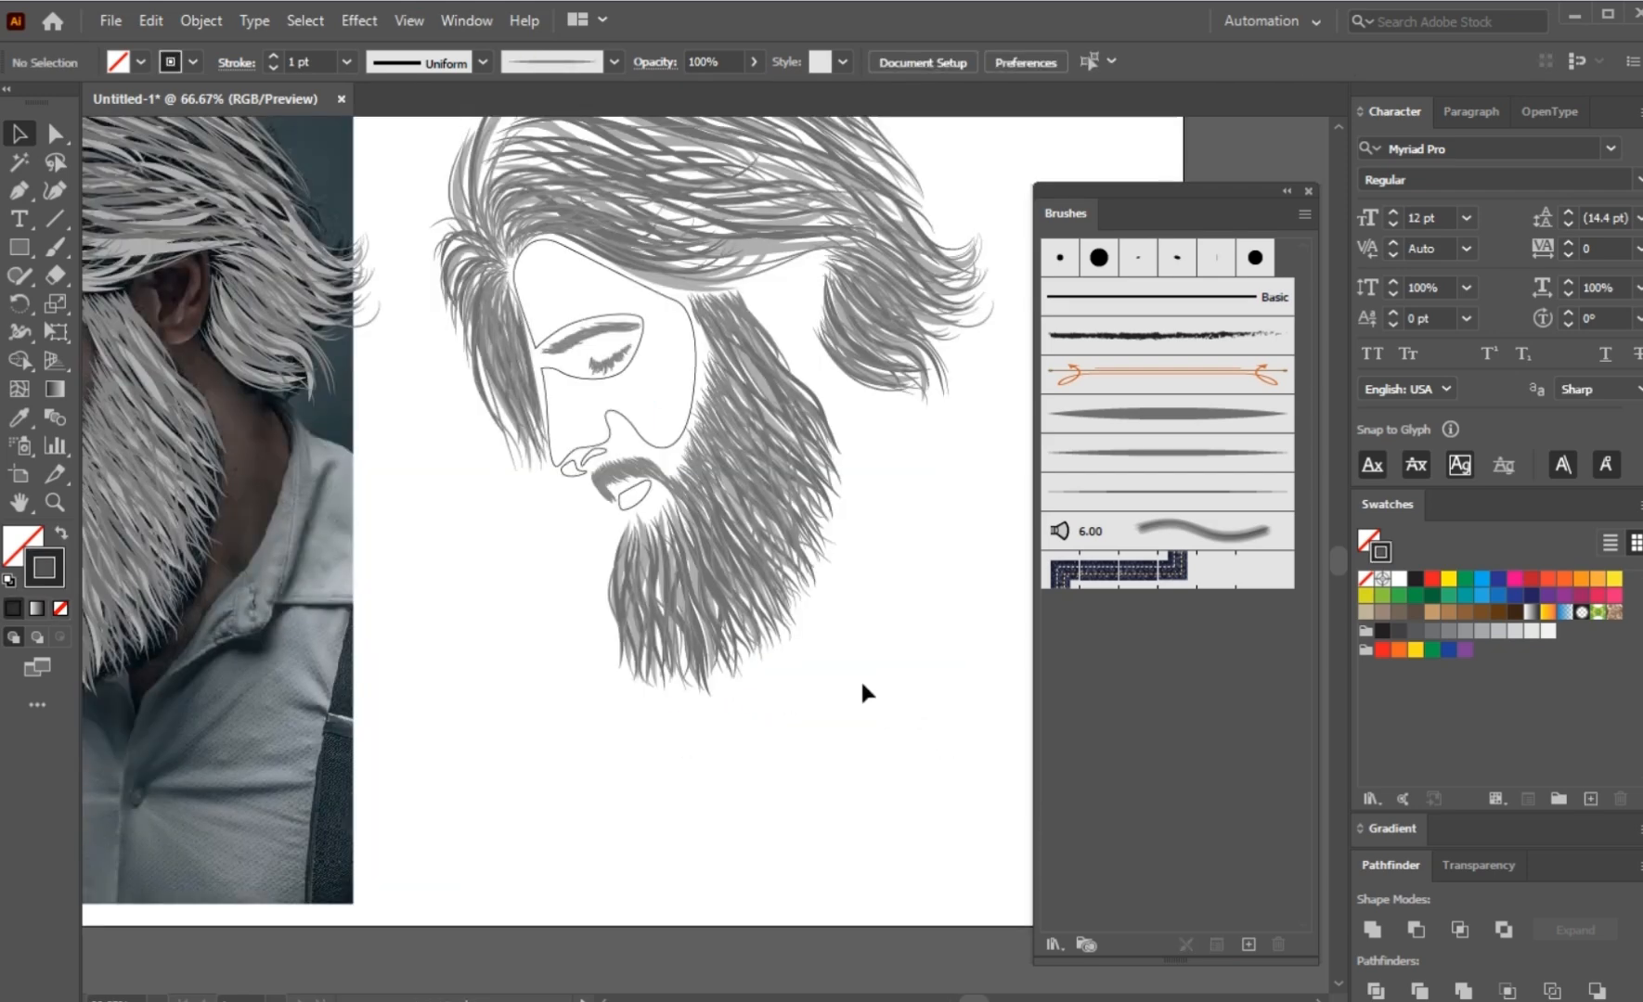
click(629, 420)
click(1514, 632)
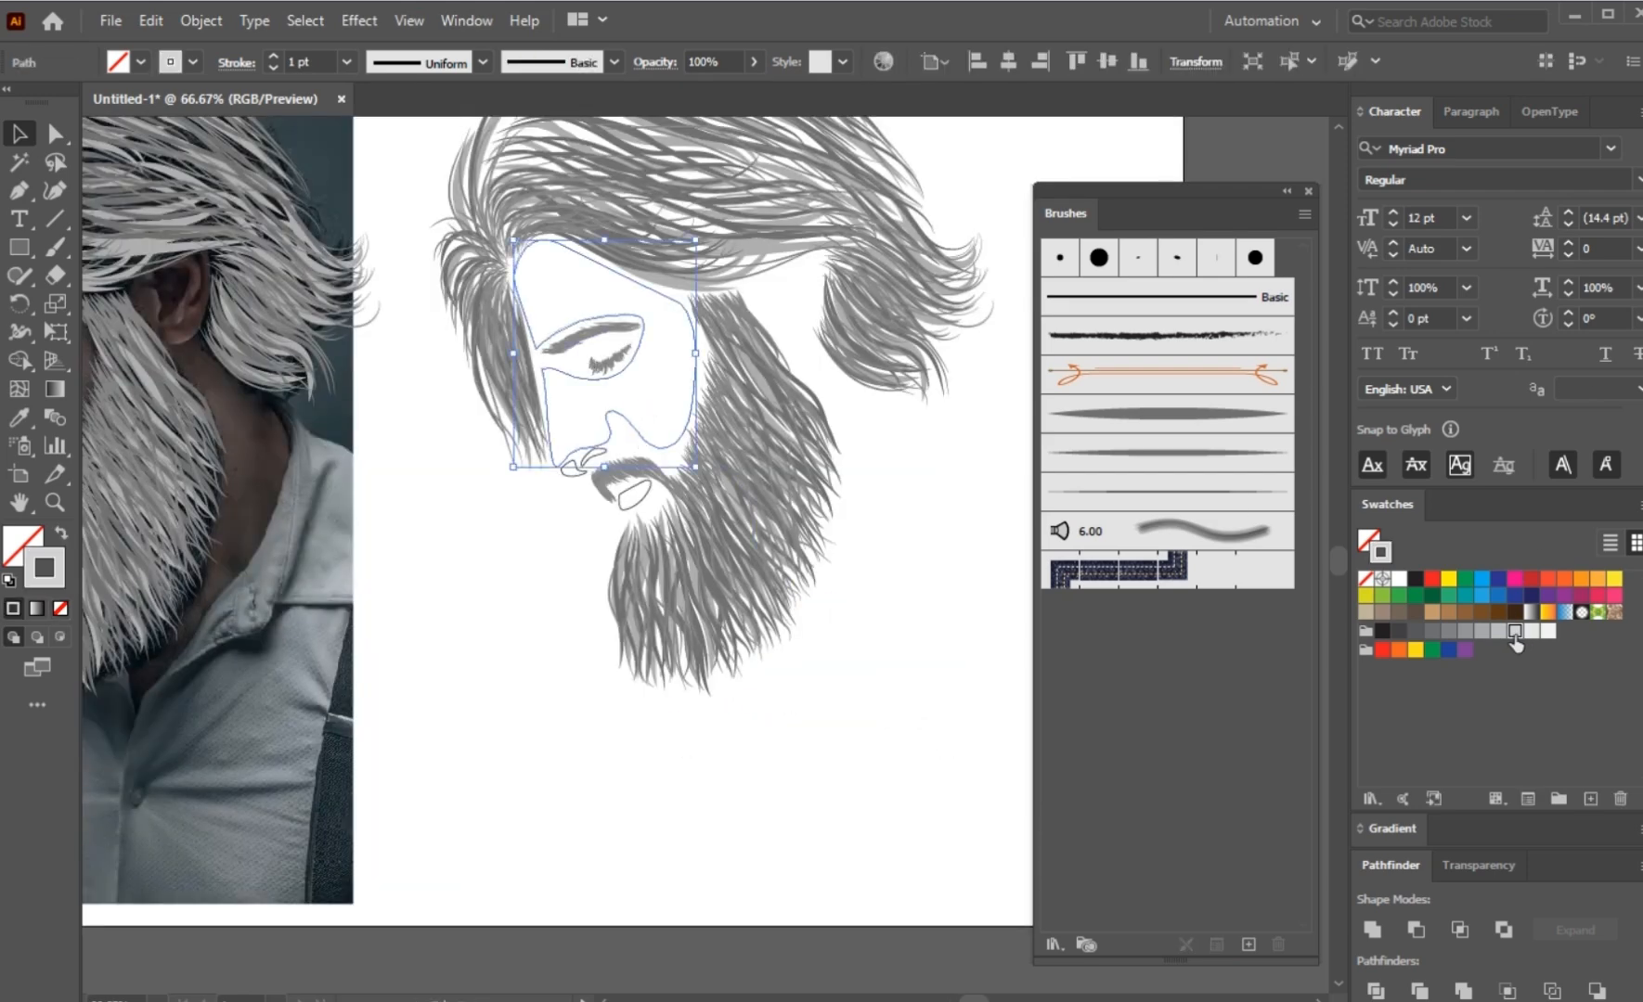
click(1497, 632)
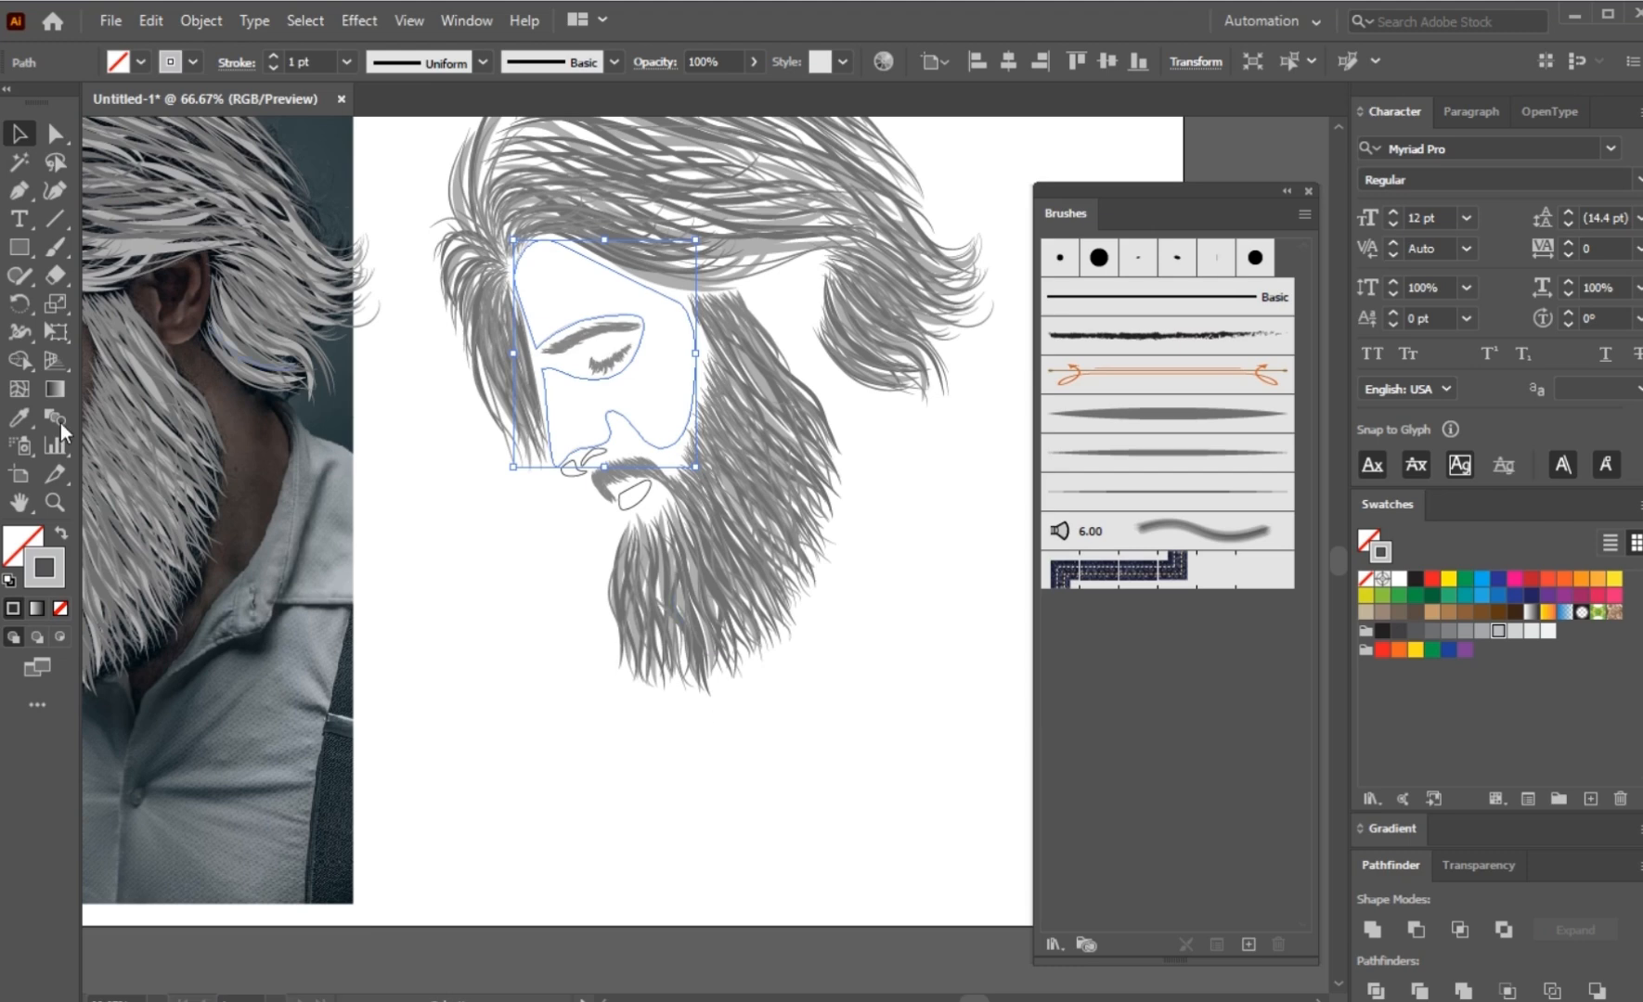
click(59, 535)
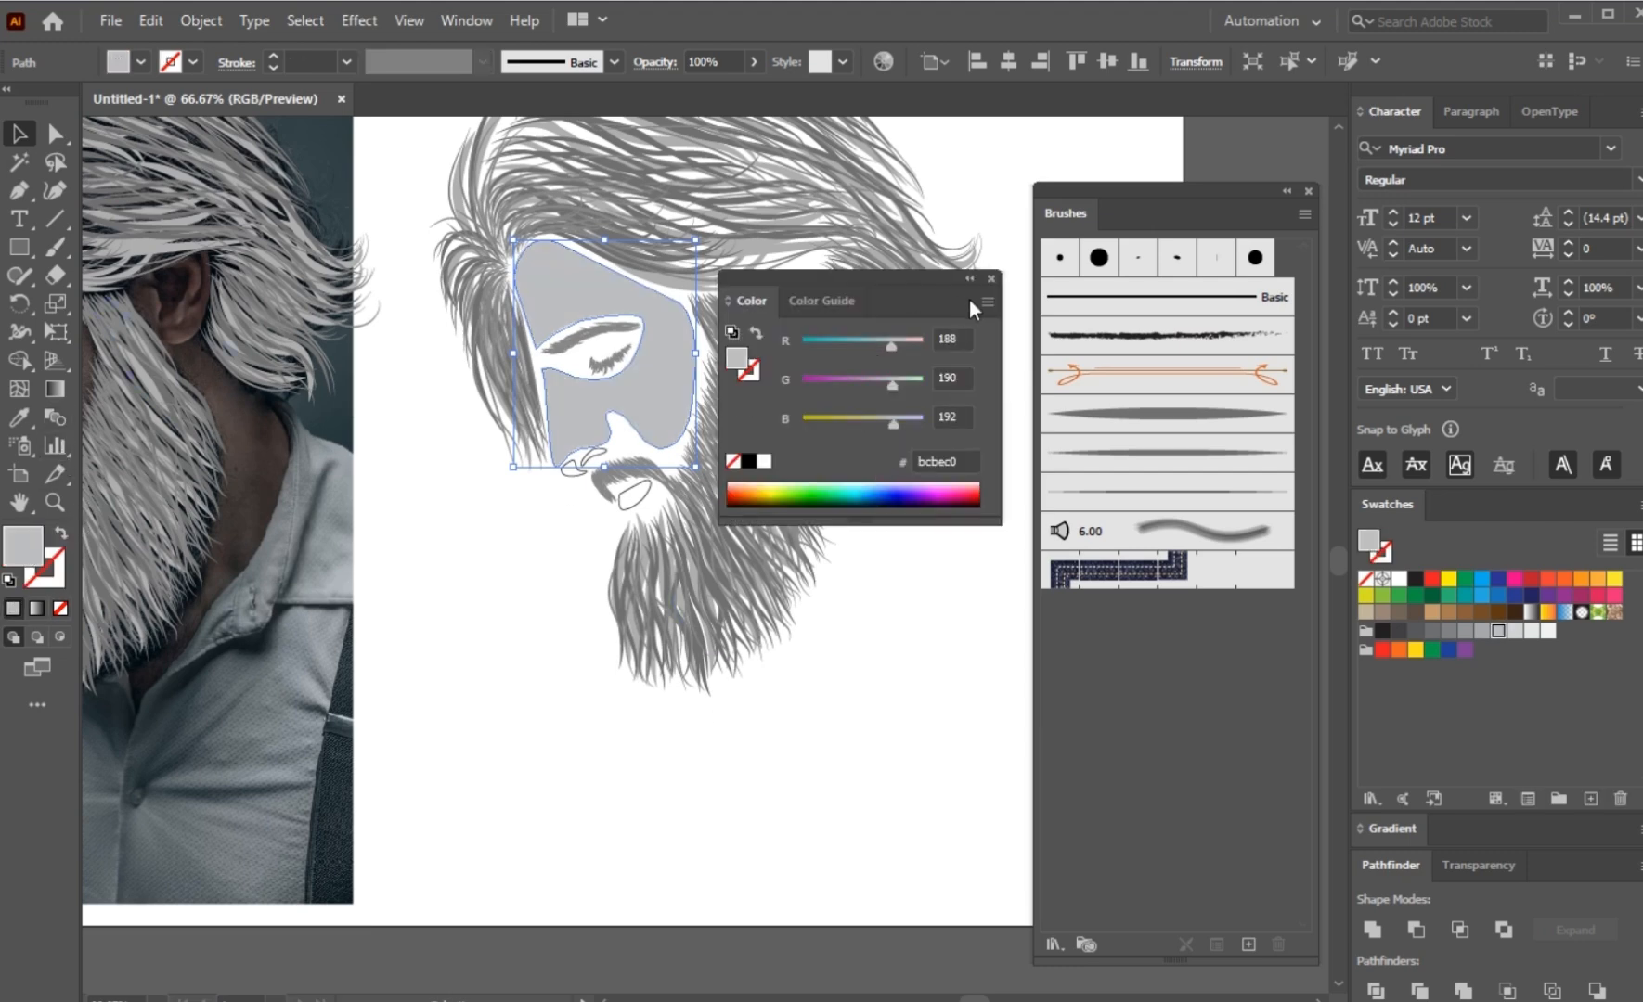
click(992, 278)
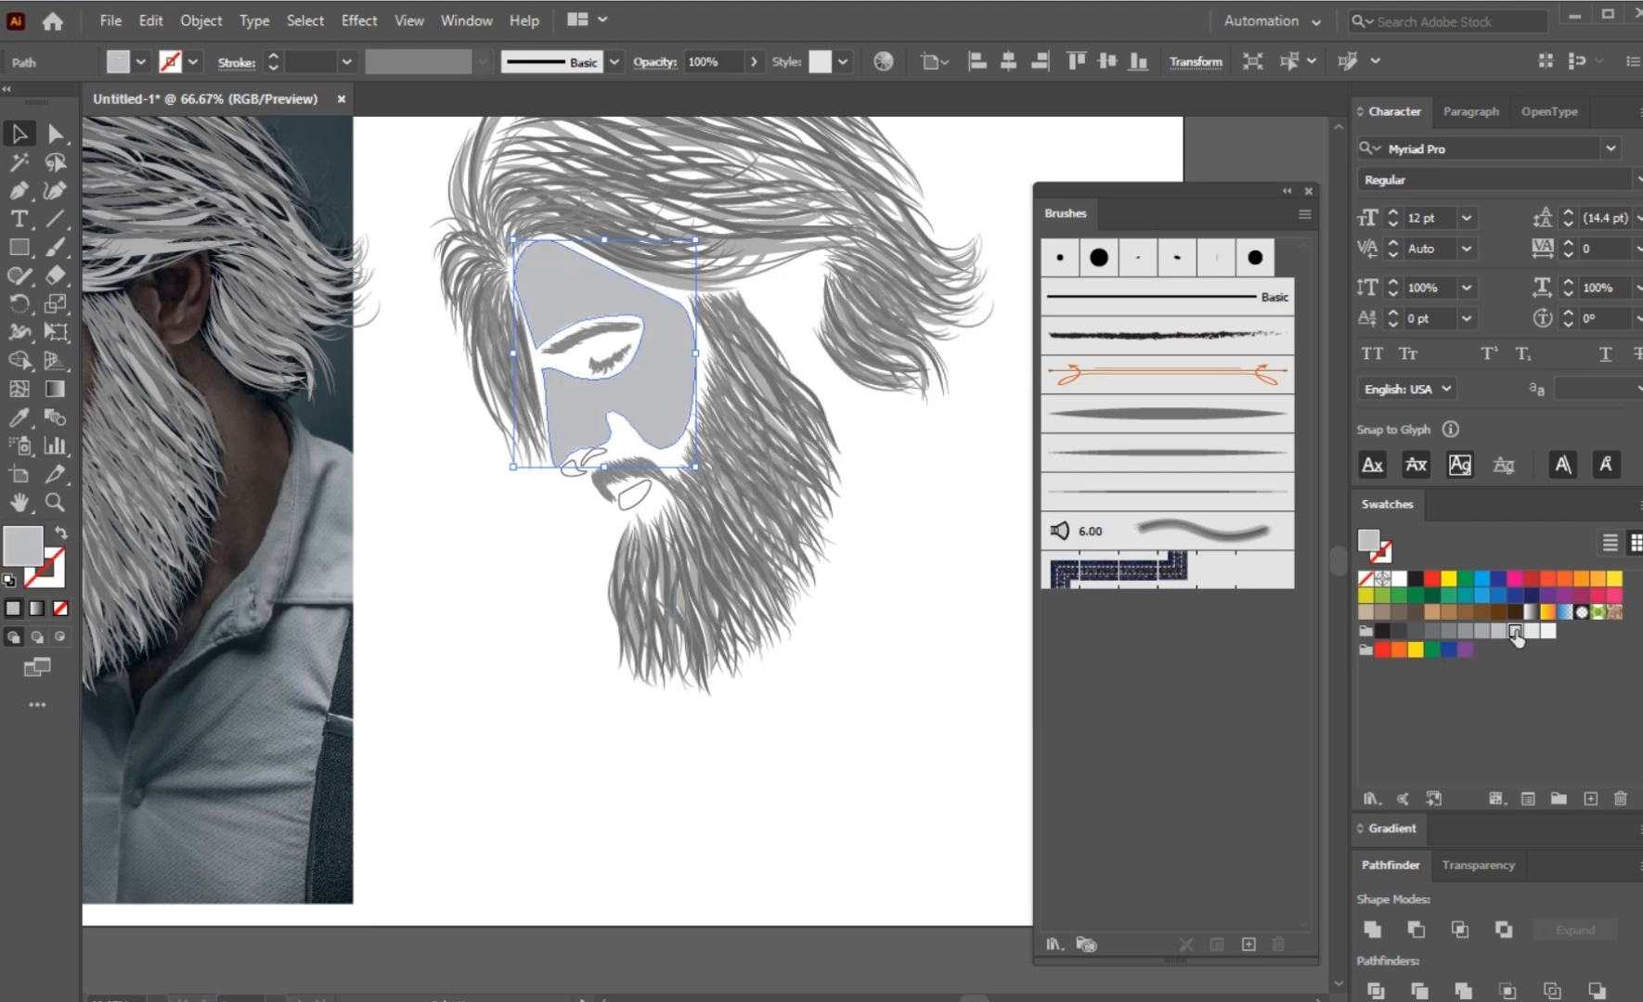
click(1514, 632)
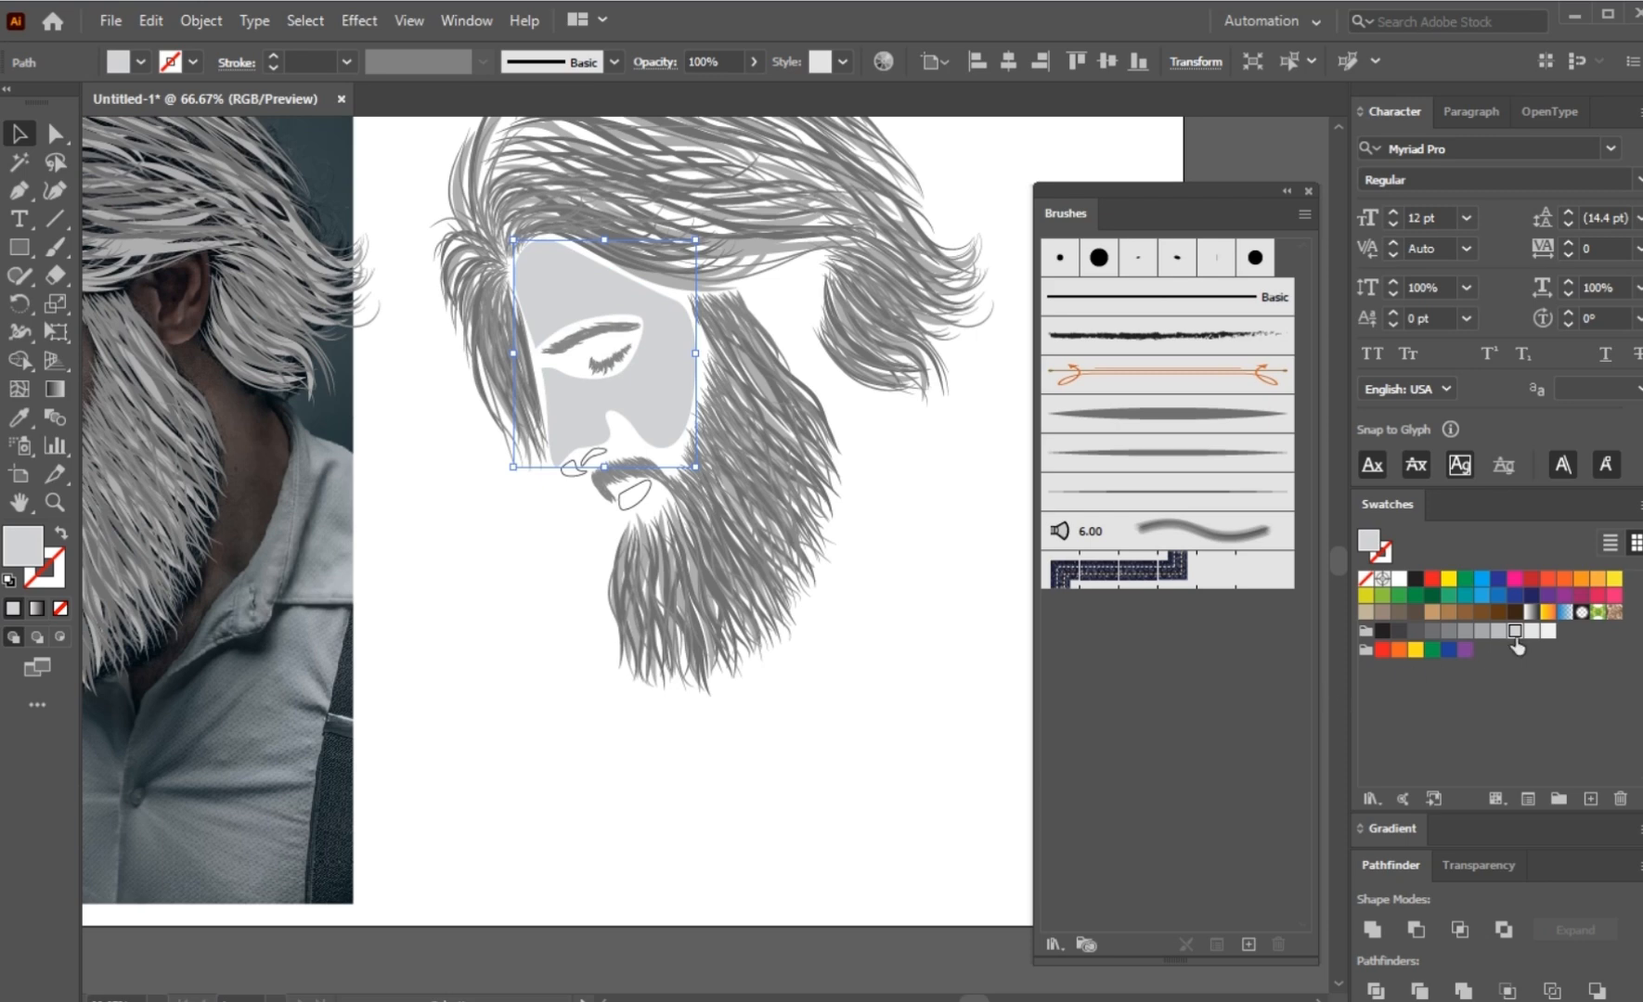
click(1530, 633)
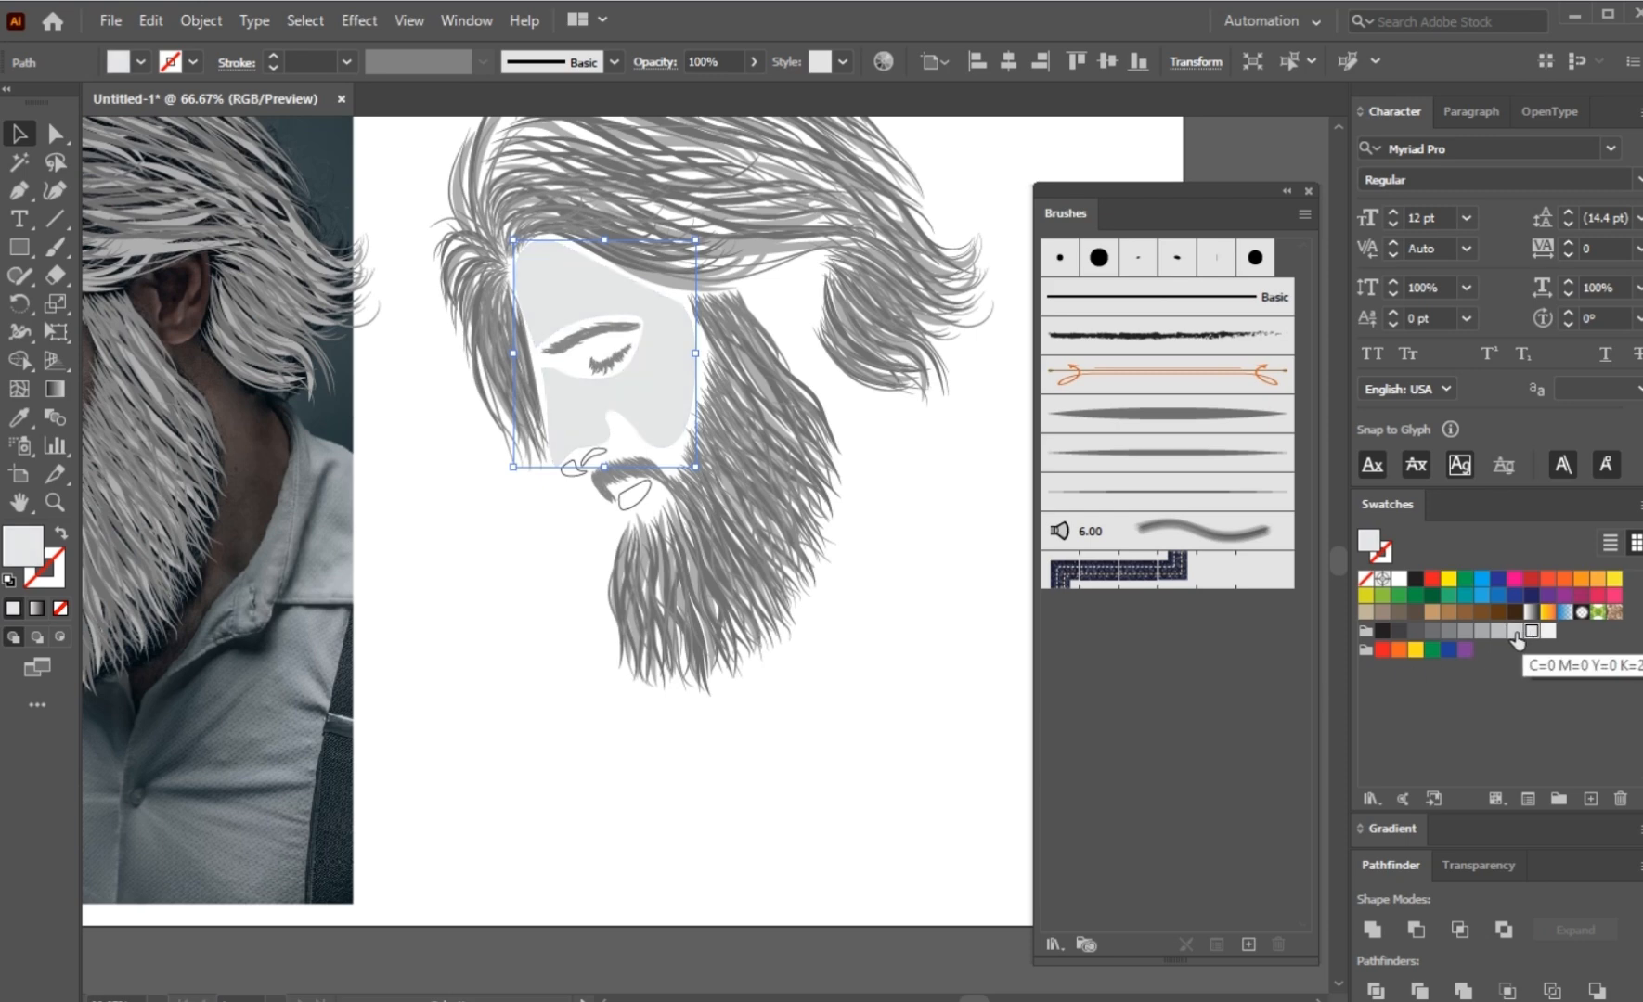
click(1515, 634)
click(750, 664)
Step: Expand the appearance of the eyebrow and eyelash group, then expand its fill and stroke
scroll(614, 367, up, 2)
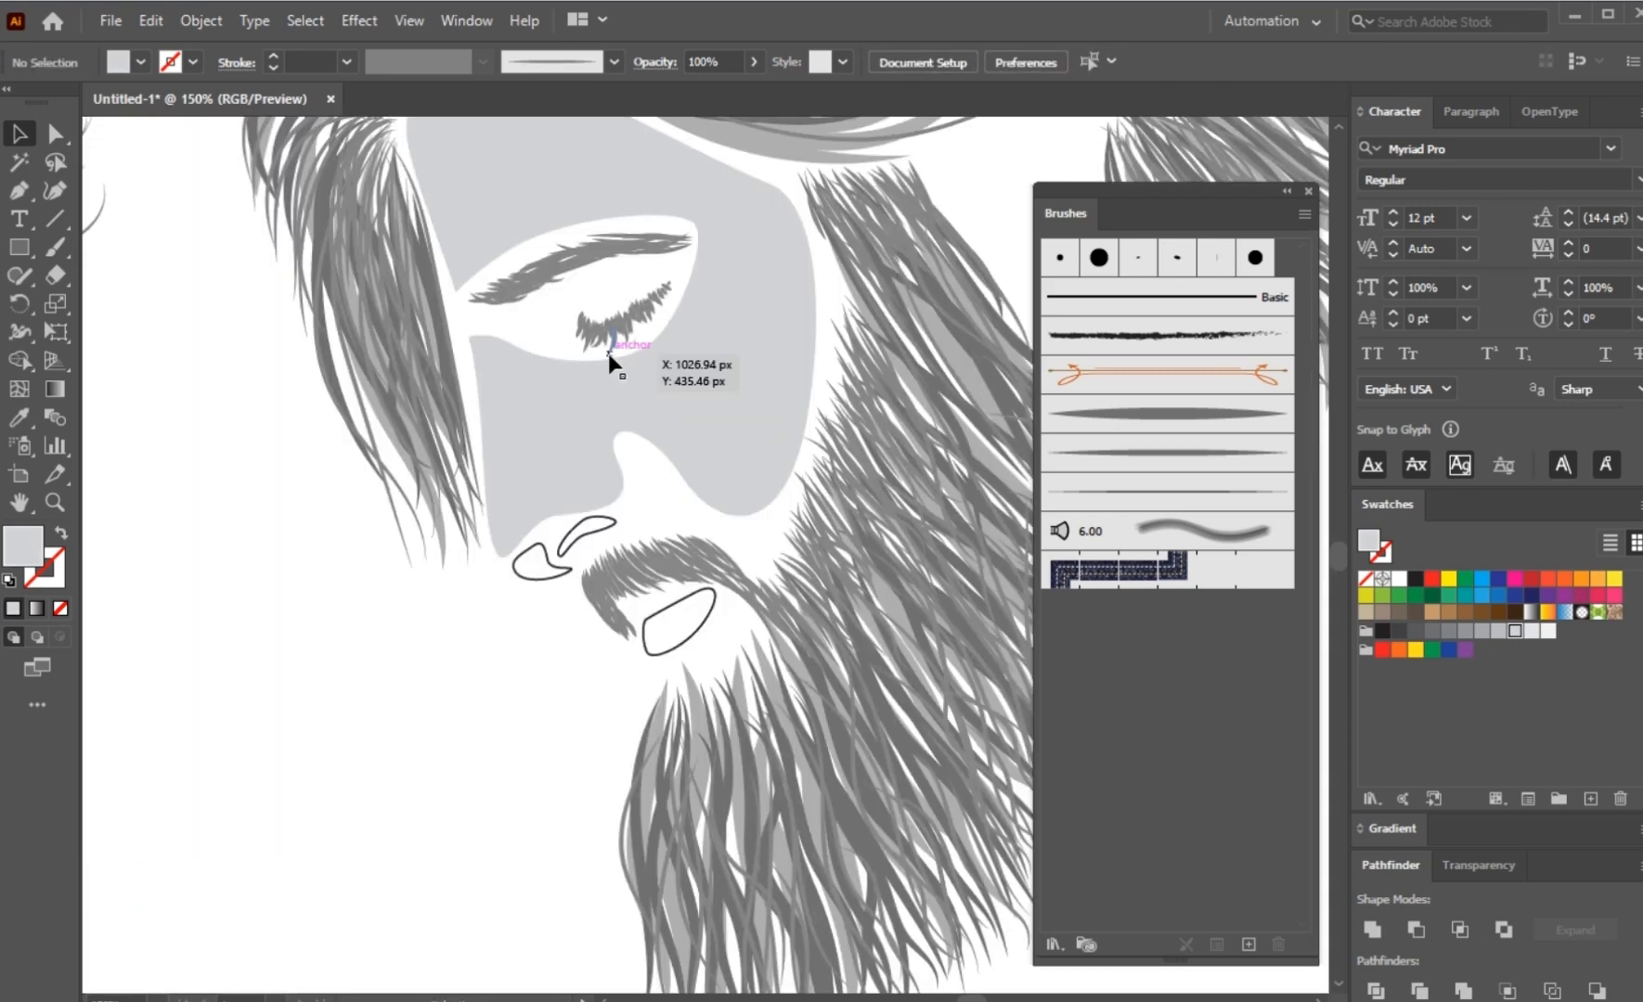
click(609, 356)
shift+click(601, 259)
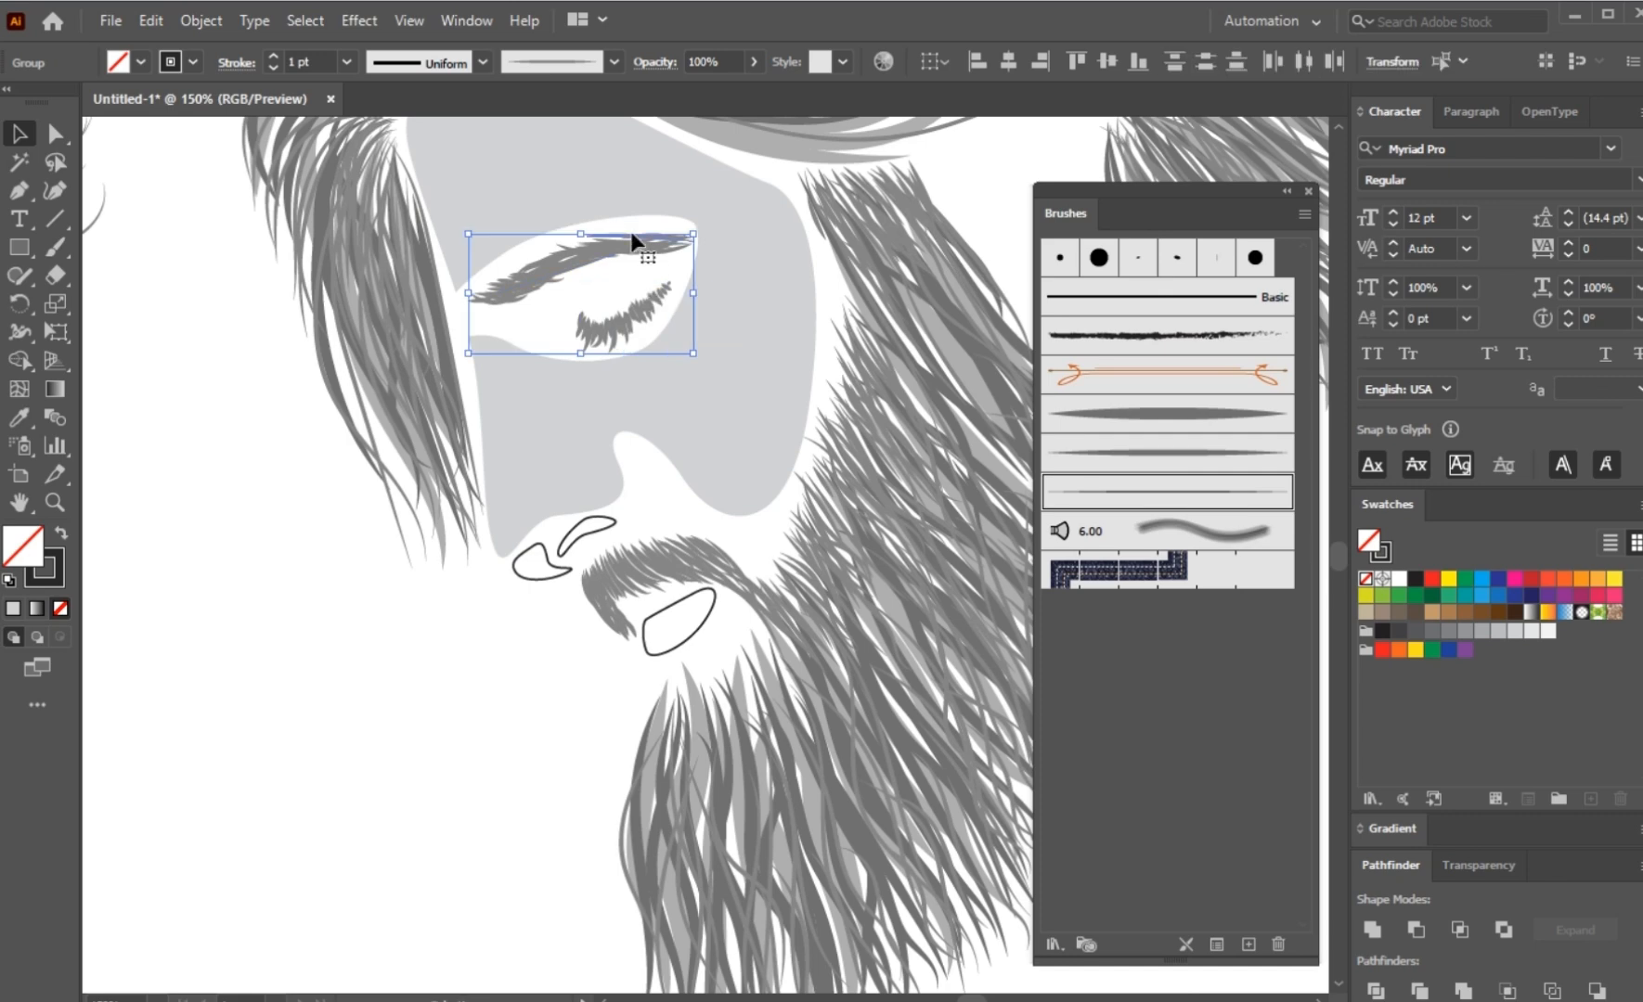
click(201, 21)
click(262, 324)
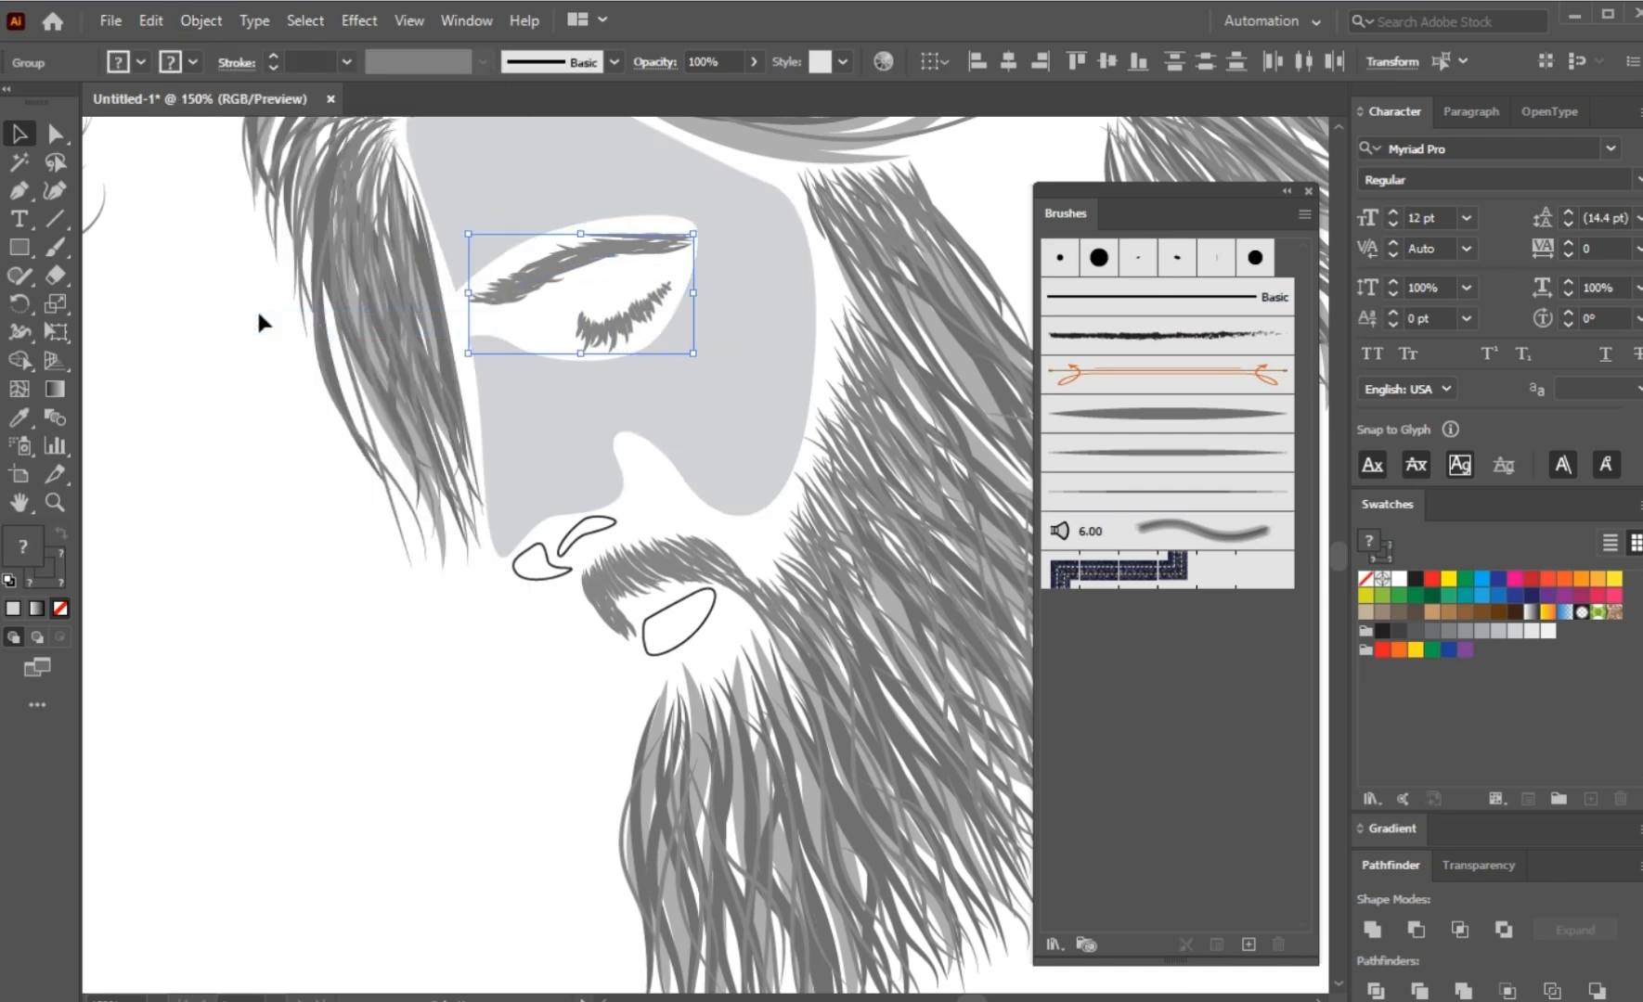
click(186, 19)
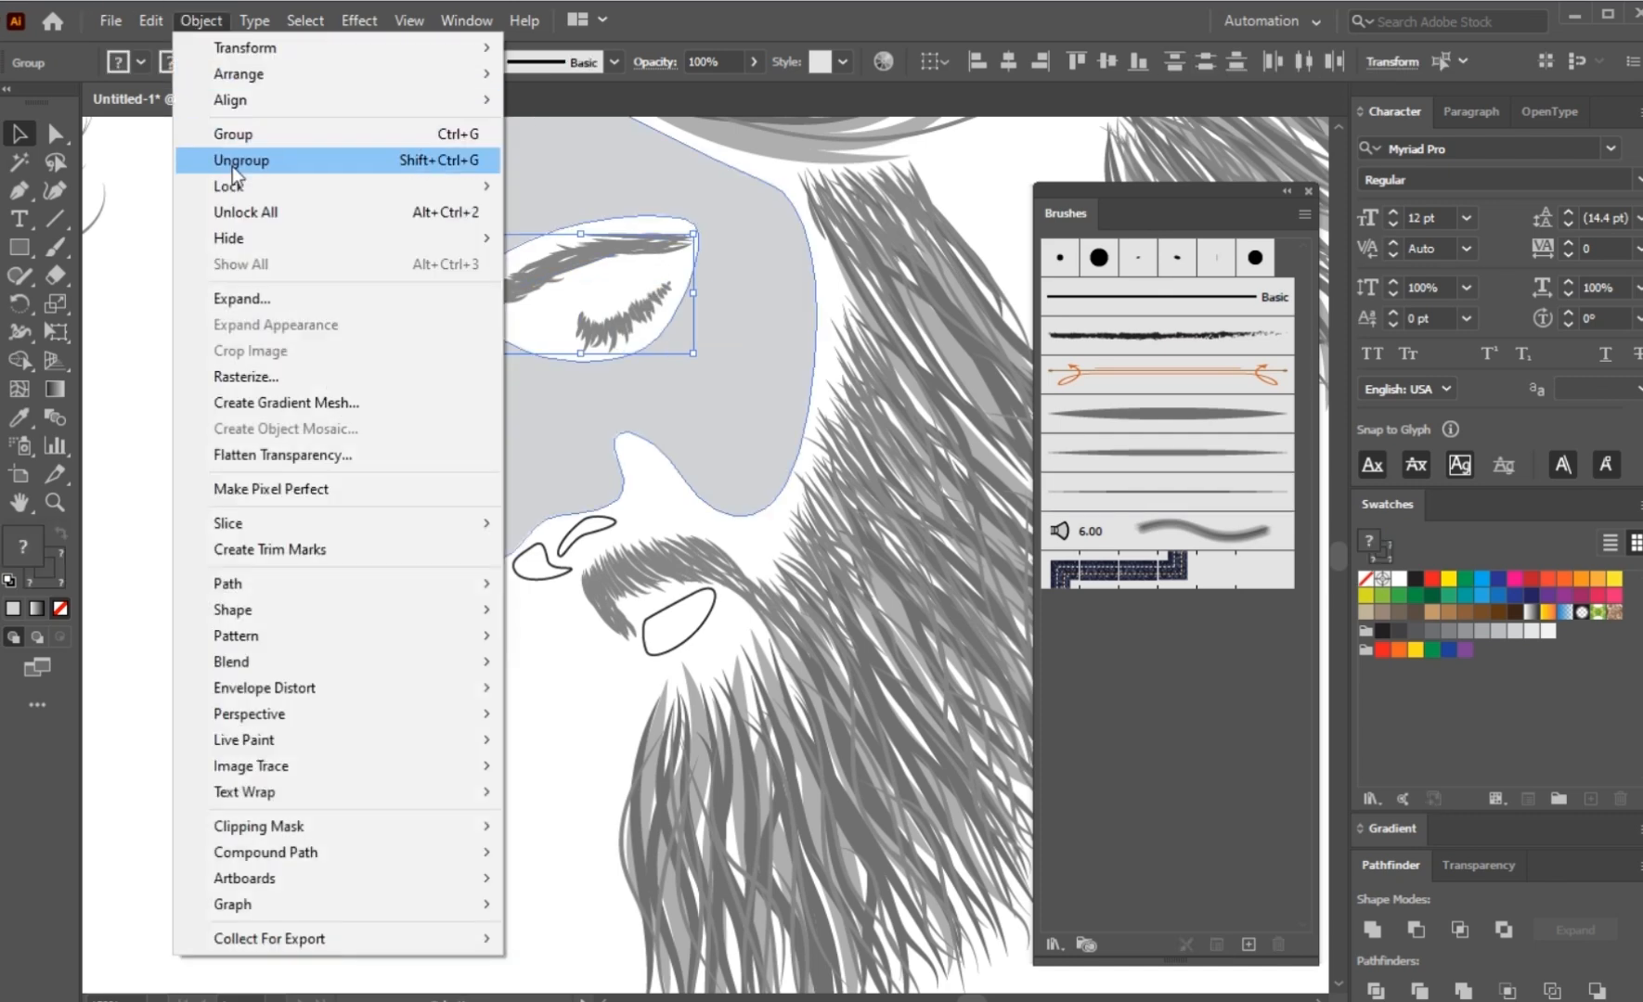
click(262, 299)
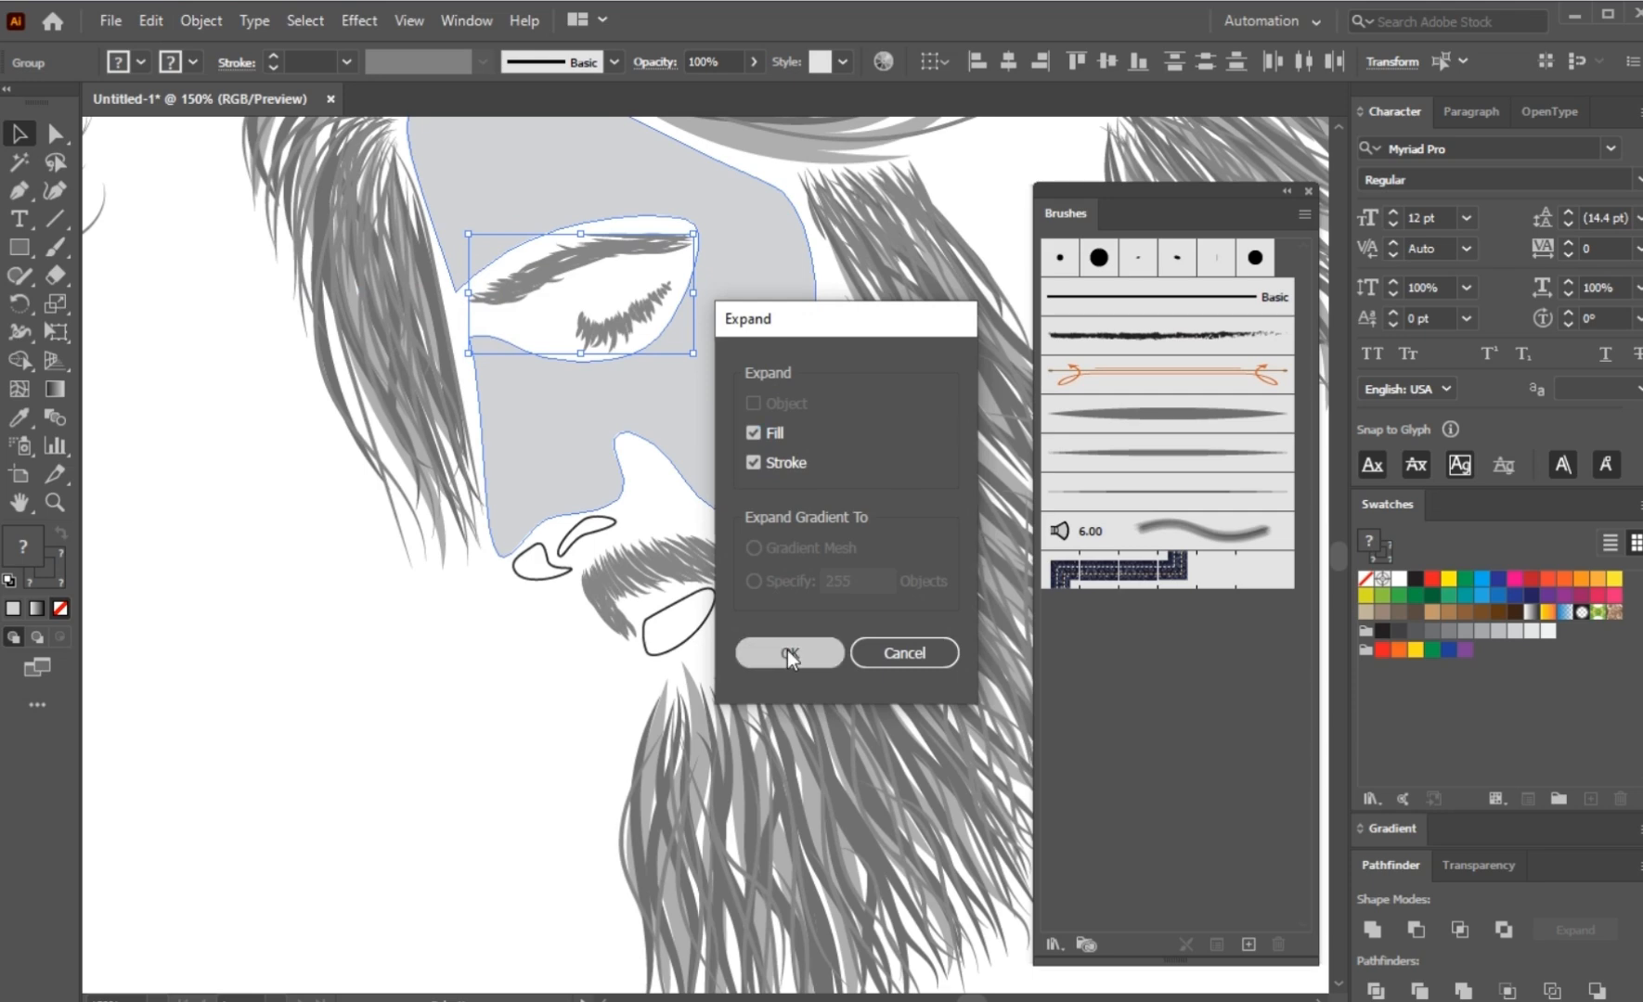
click(788, 652)
Step: Remove the stroke from the expanded eyebrow and eyelashes and fill them with the black swatch of the grey group
click(140, 62)
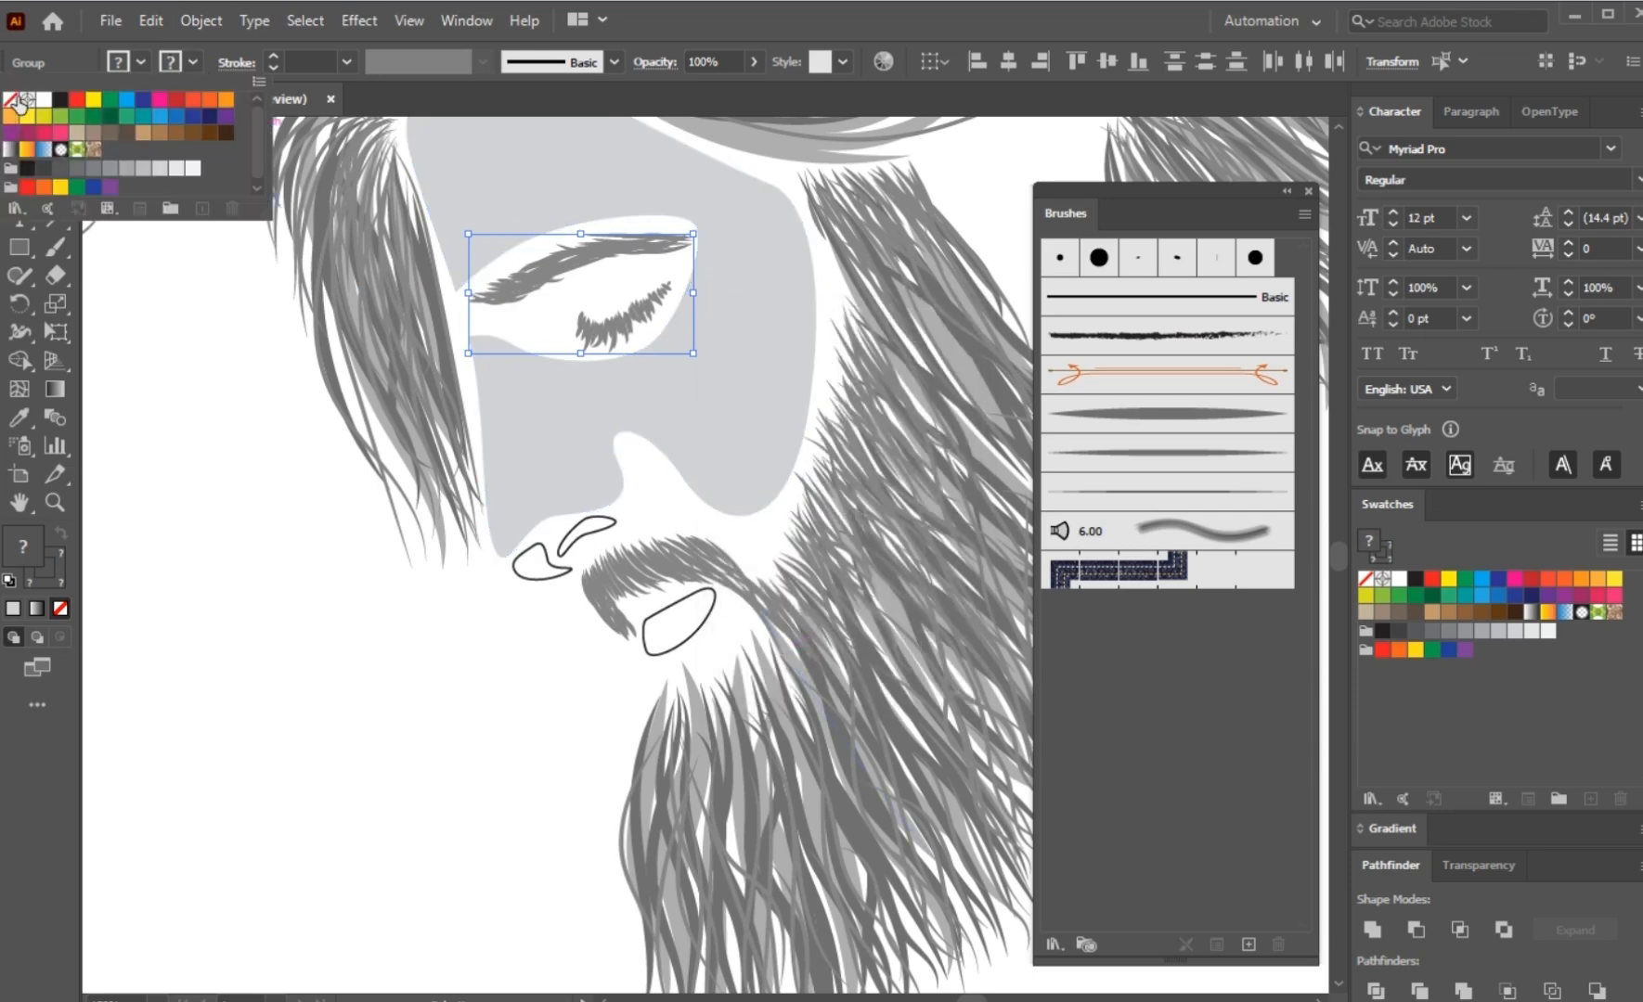
click(13, 100)
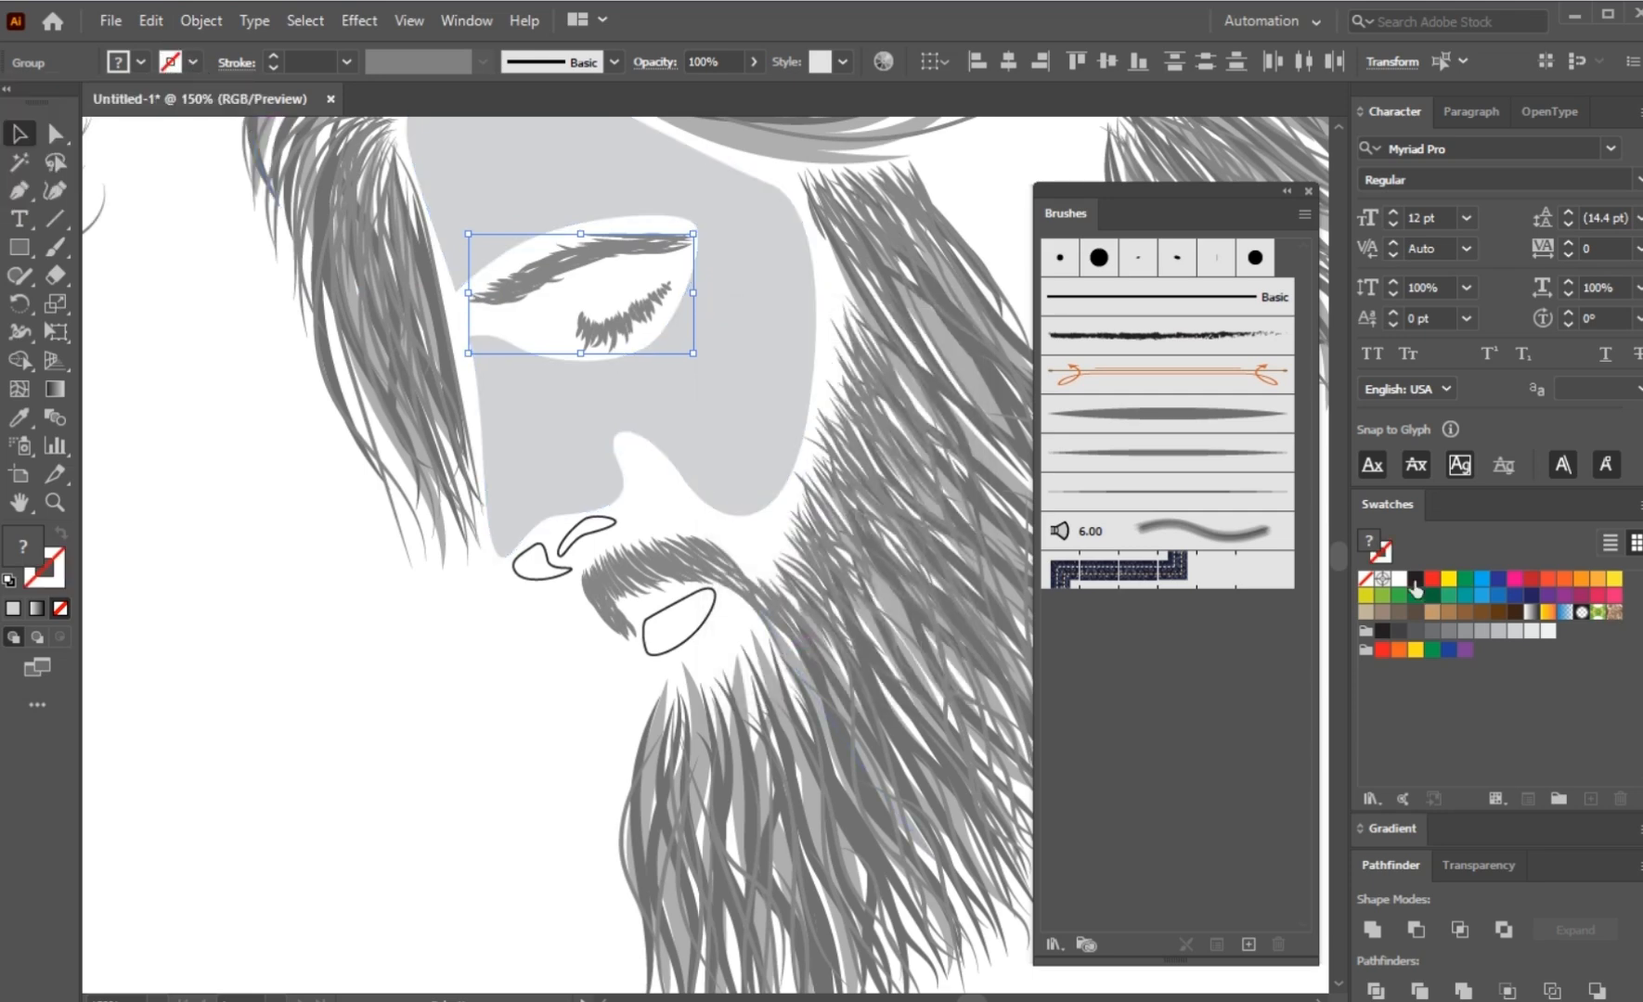
click(1383, 631)
click(297, 720)
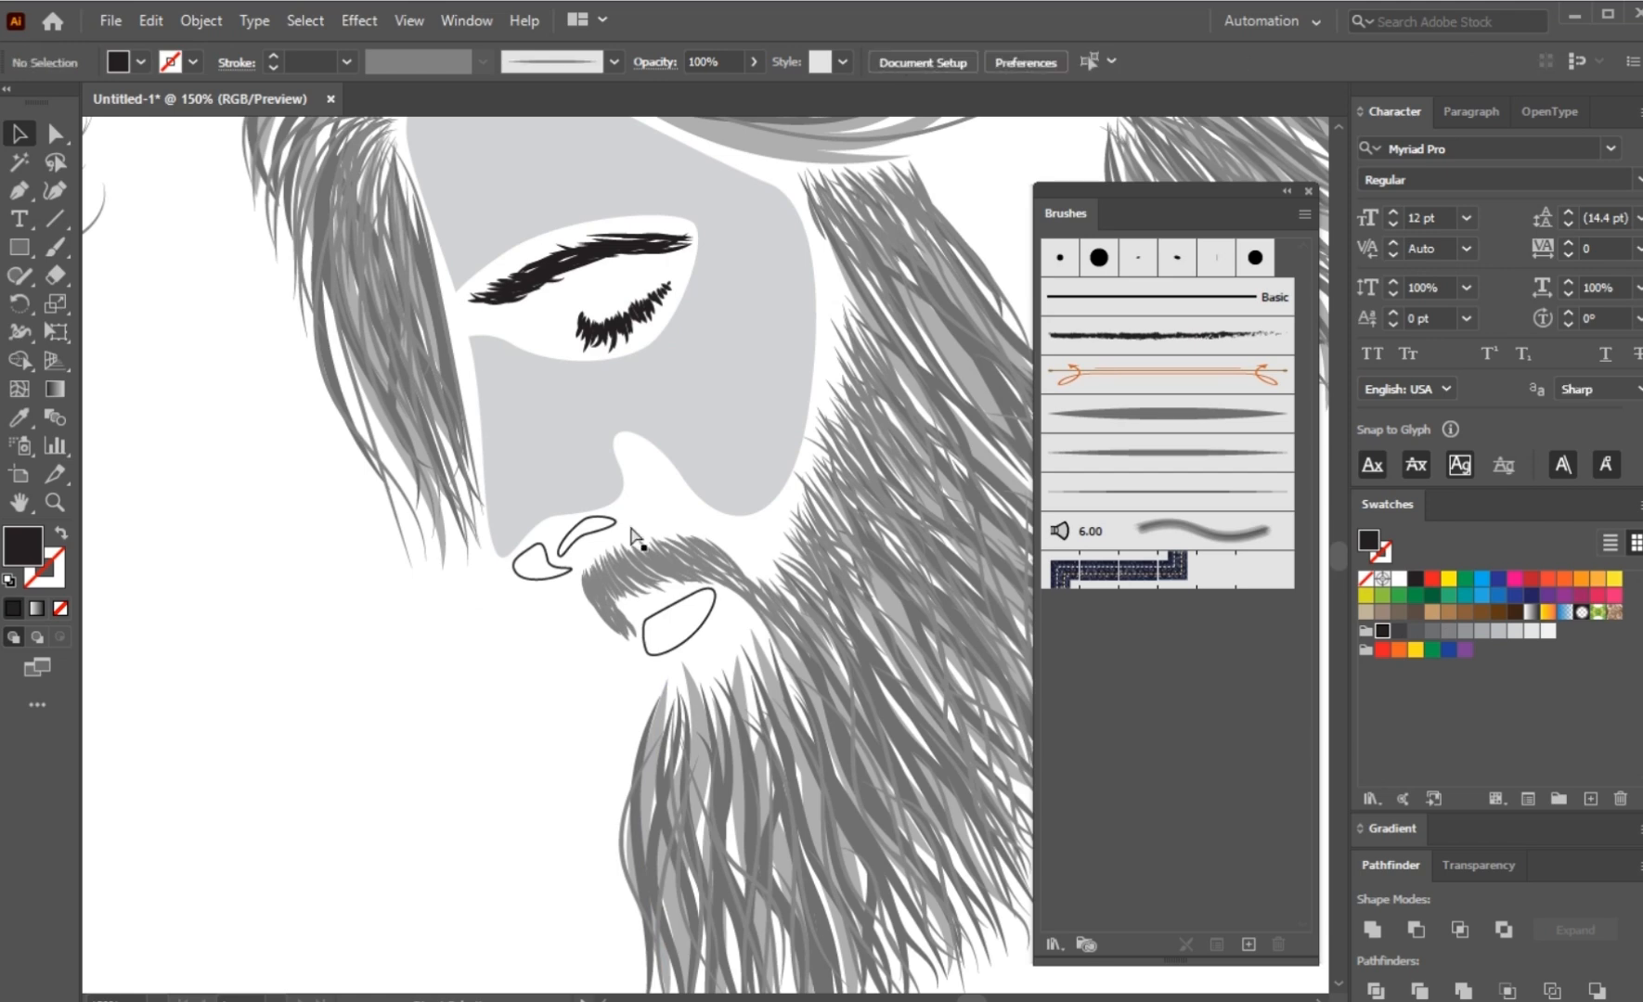
Step: Fill the nostril shape with the black sampled from the eyelashes, leaving it without an outline
click(564, 563)
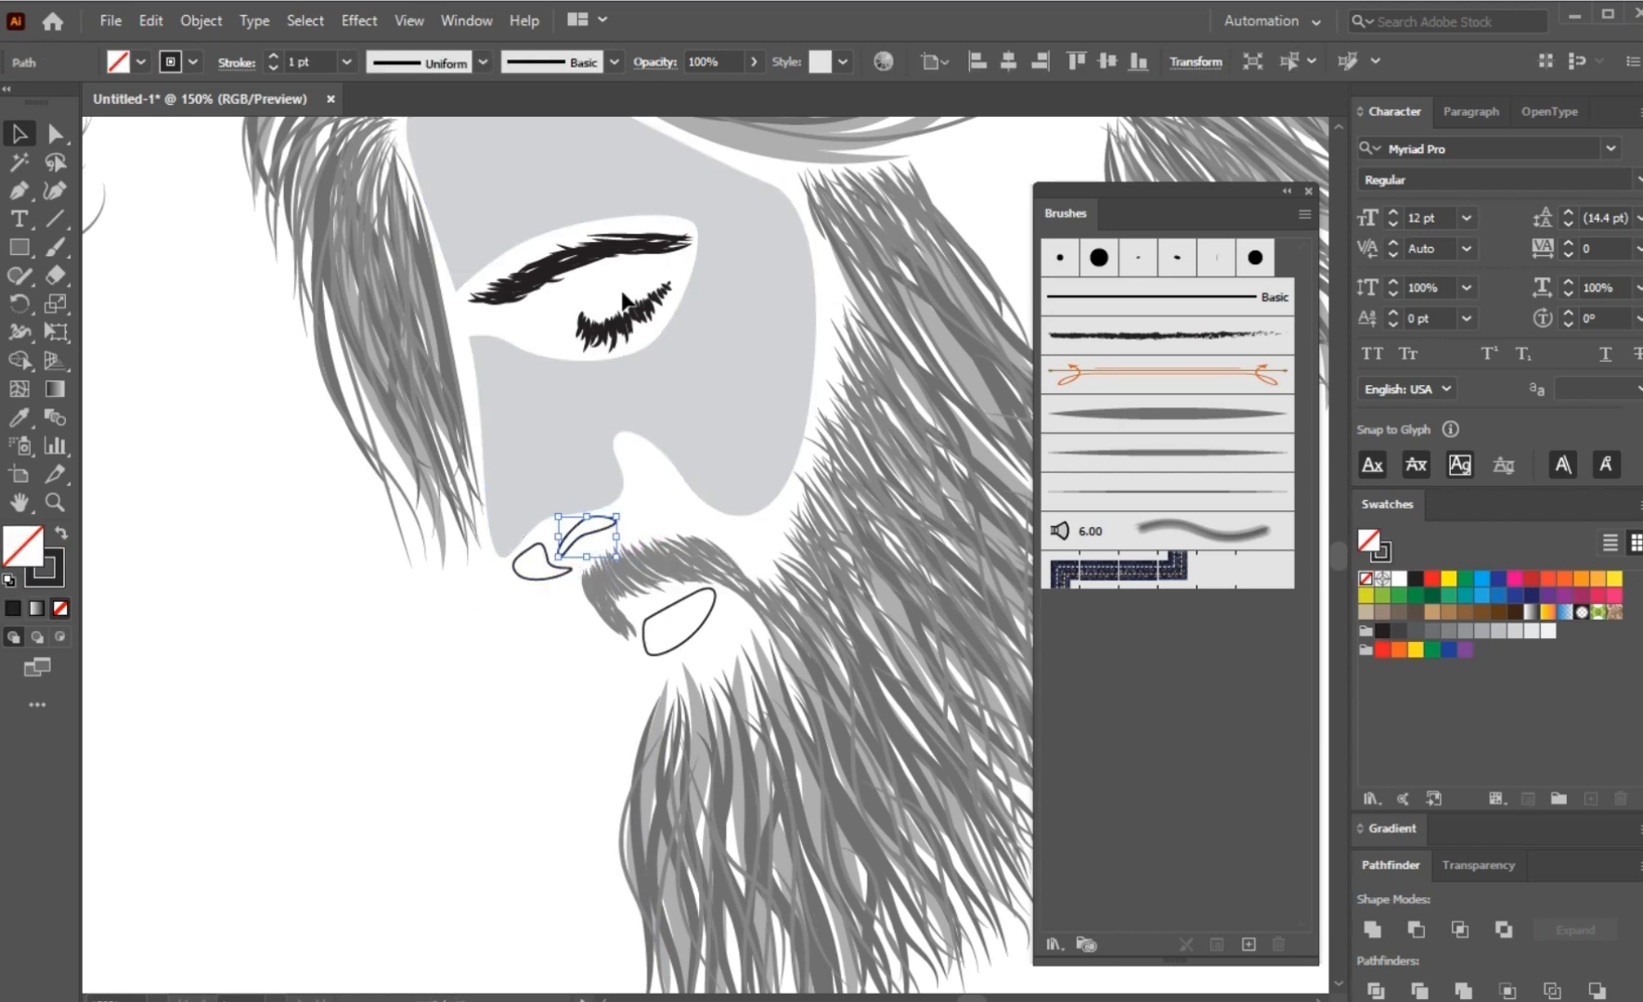
key(i)
click(620, 321)
ctrl+click(467, 663)
Step: Sample the face's light grey onto the small shape under the nose tip, and change its fill to a mid grey swatch
ctrl+click(544, 579)
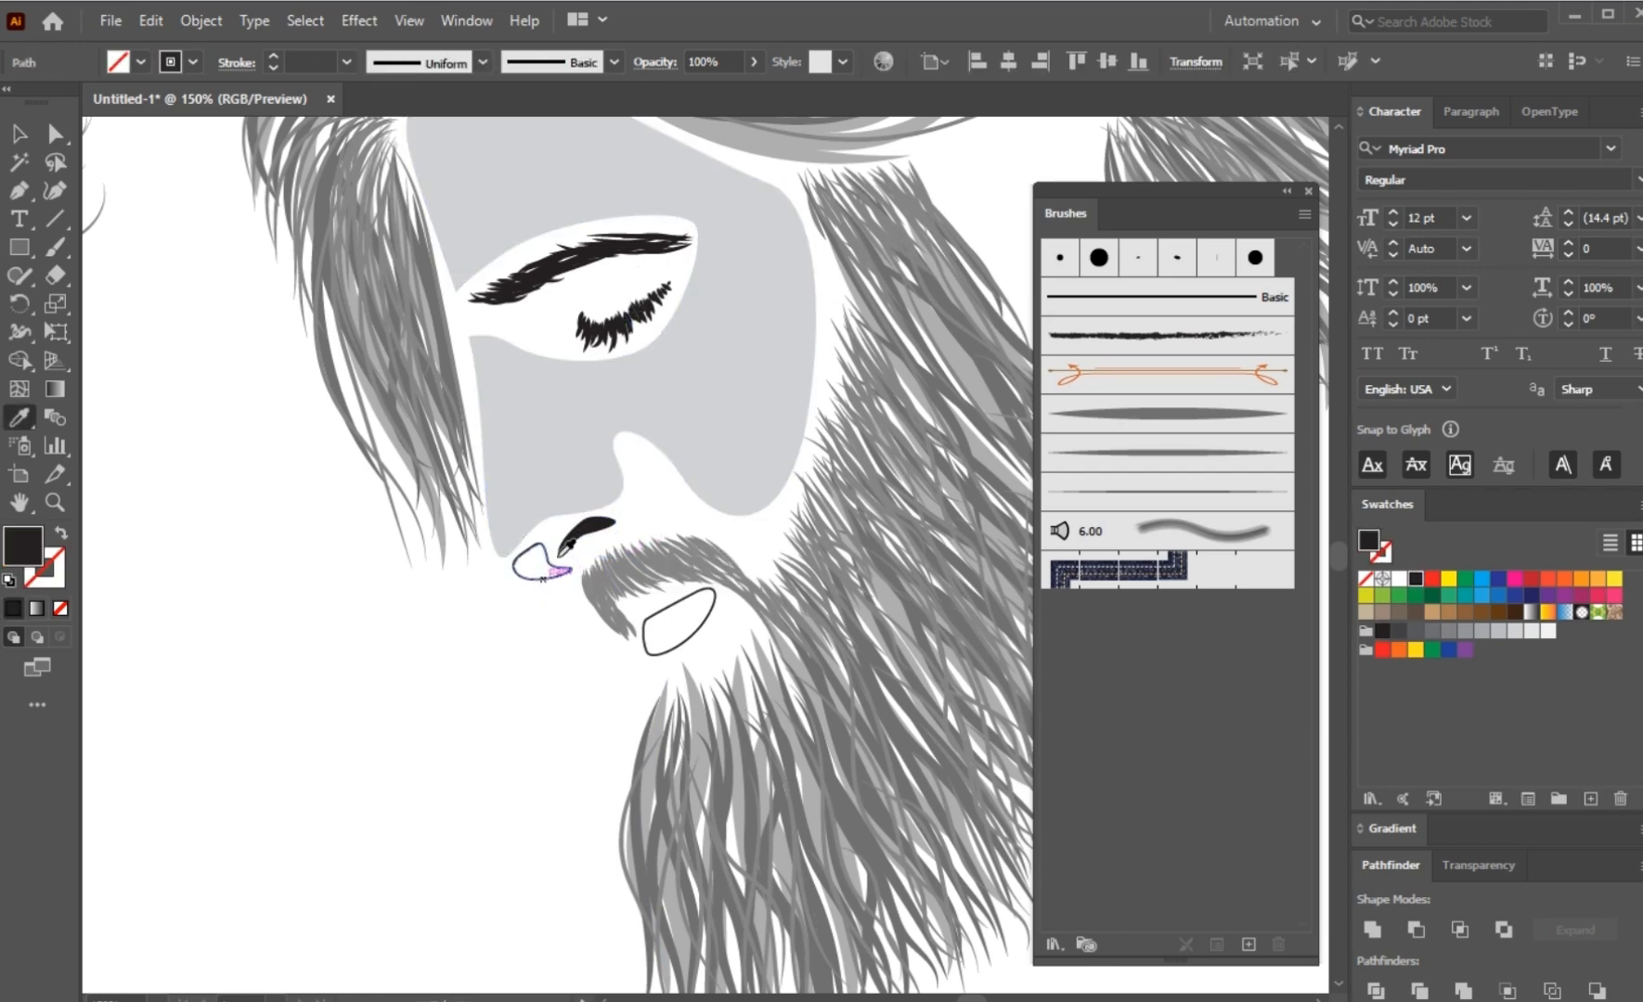
click(576, 489)
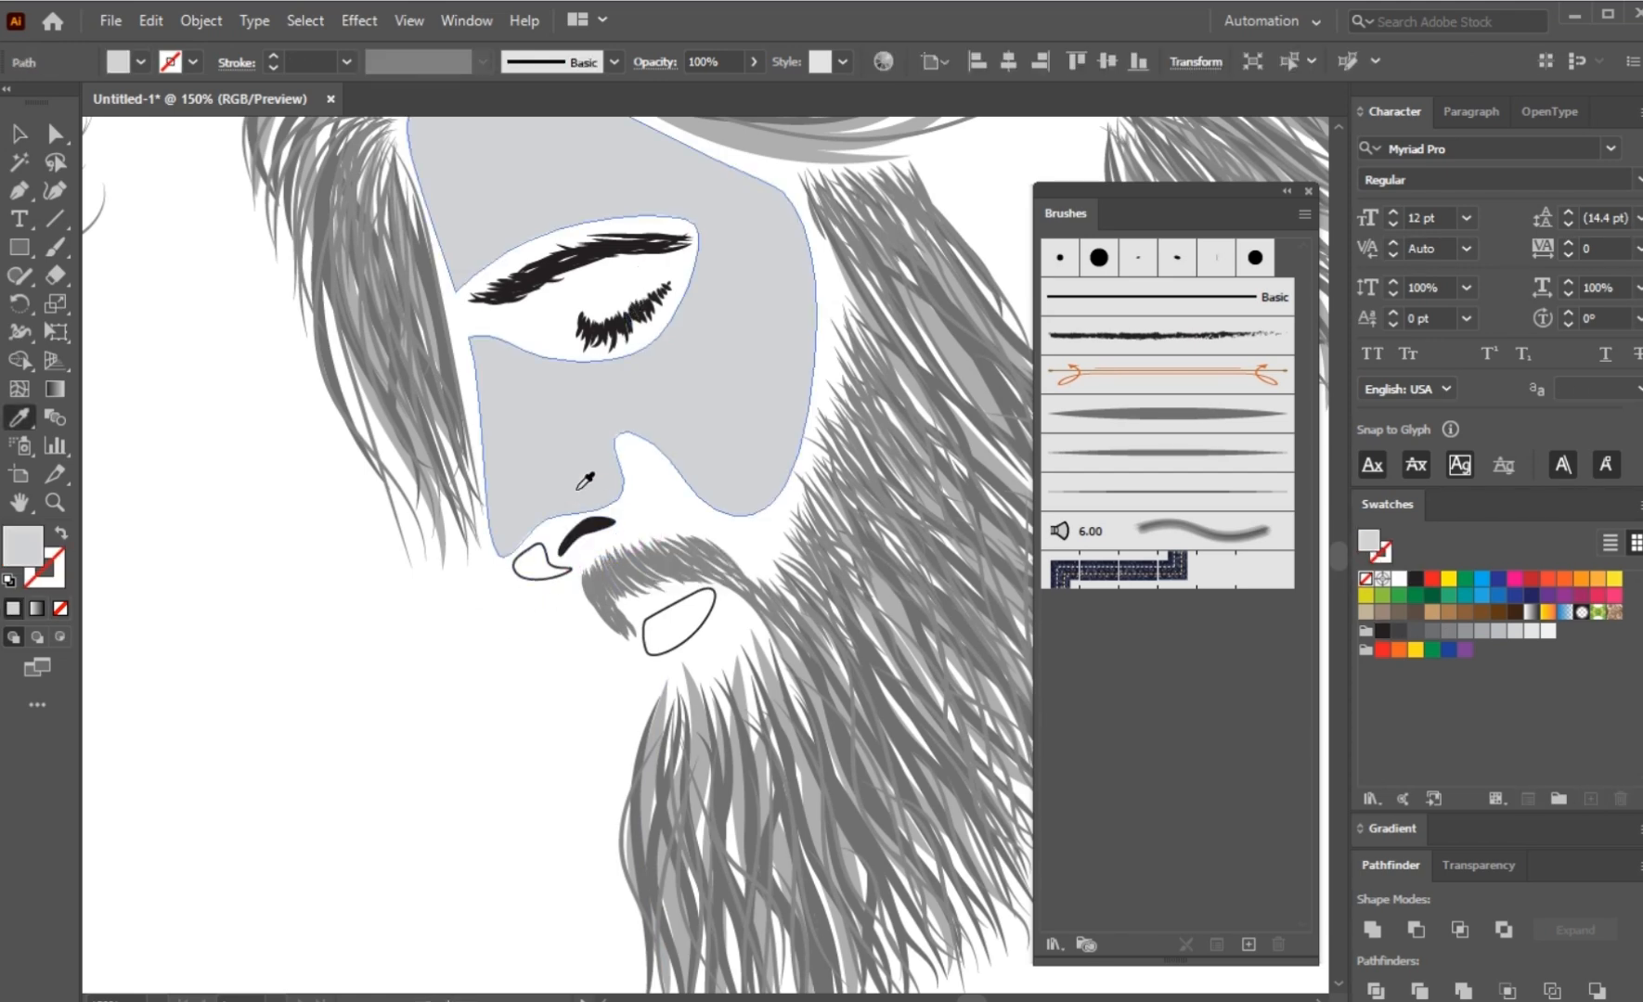
click(1482, 633)
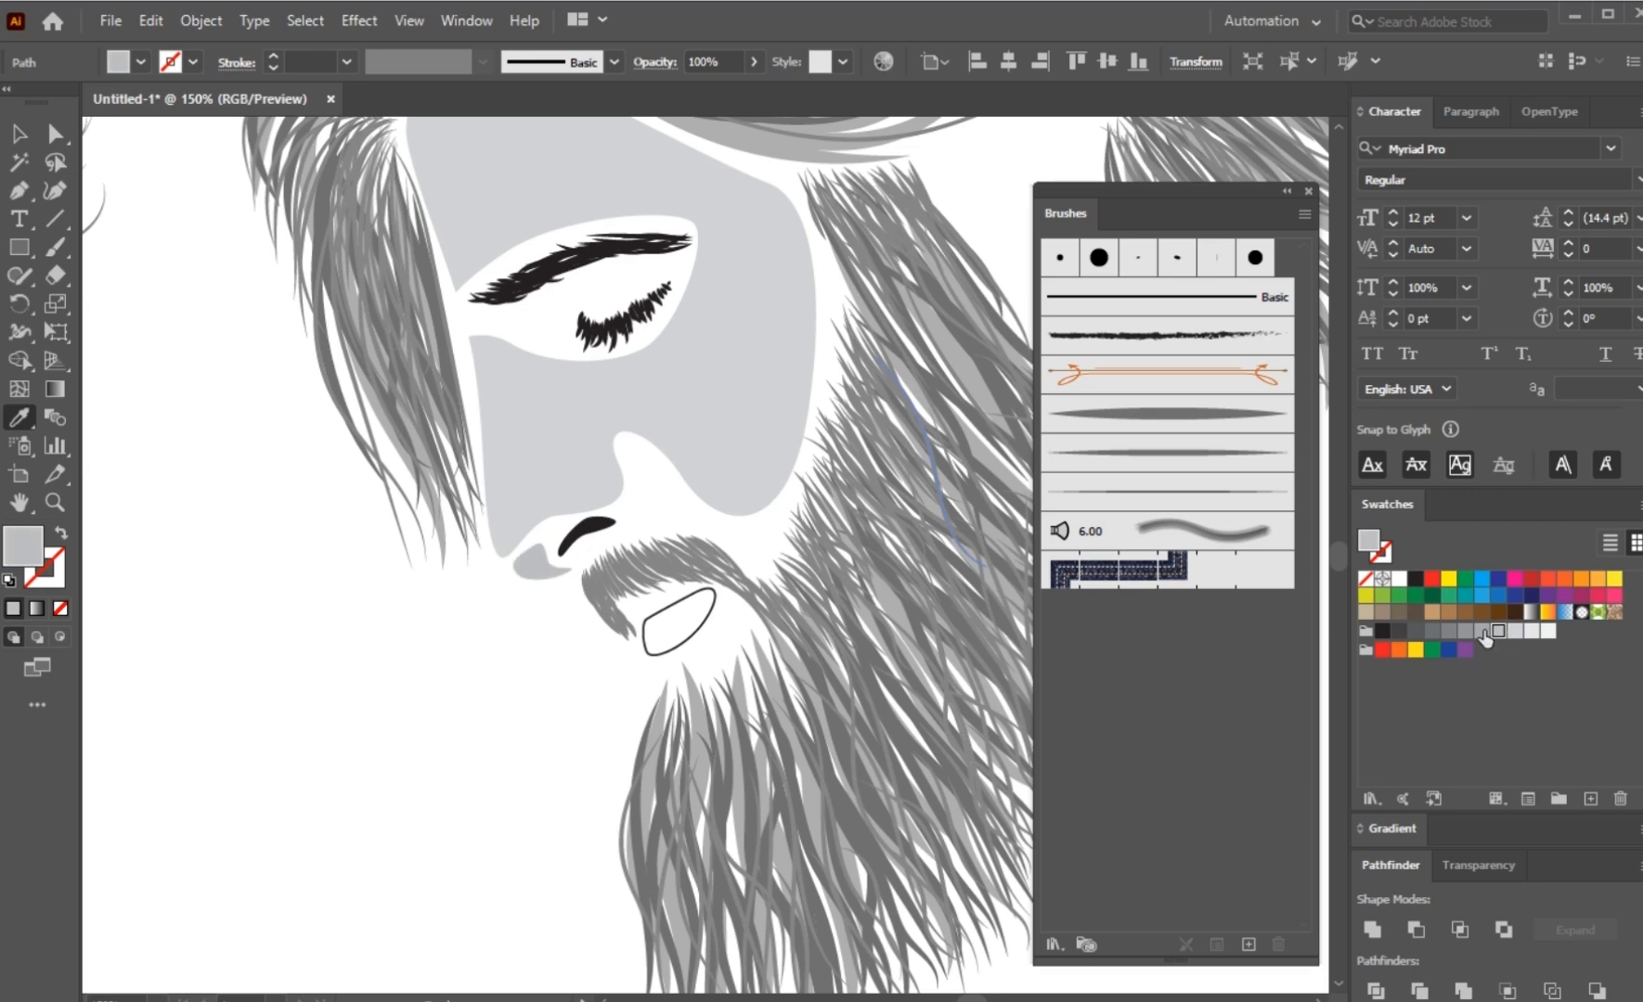
ctrl+click(301, 686)
Step: Draw a closed curved Pen shape over the upper edge of the face shading, from the forehead hairline along the temple to the beard
scroll(345, 660, down, 2)
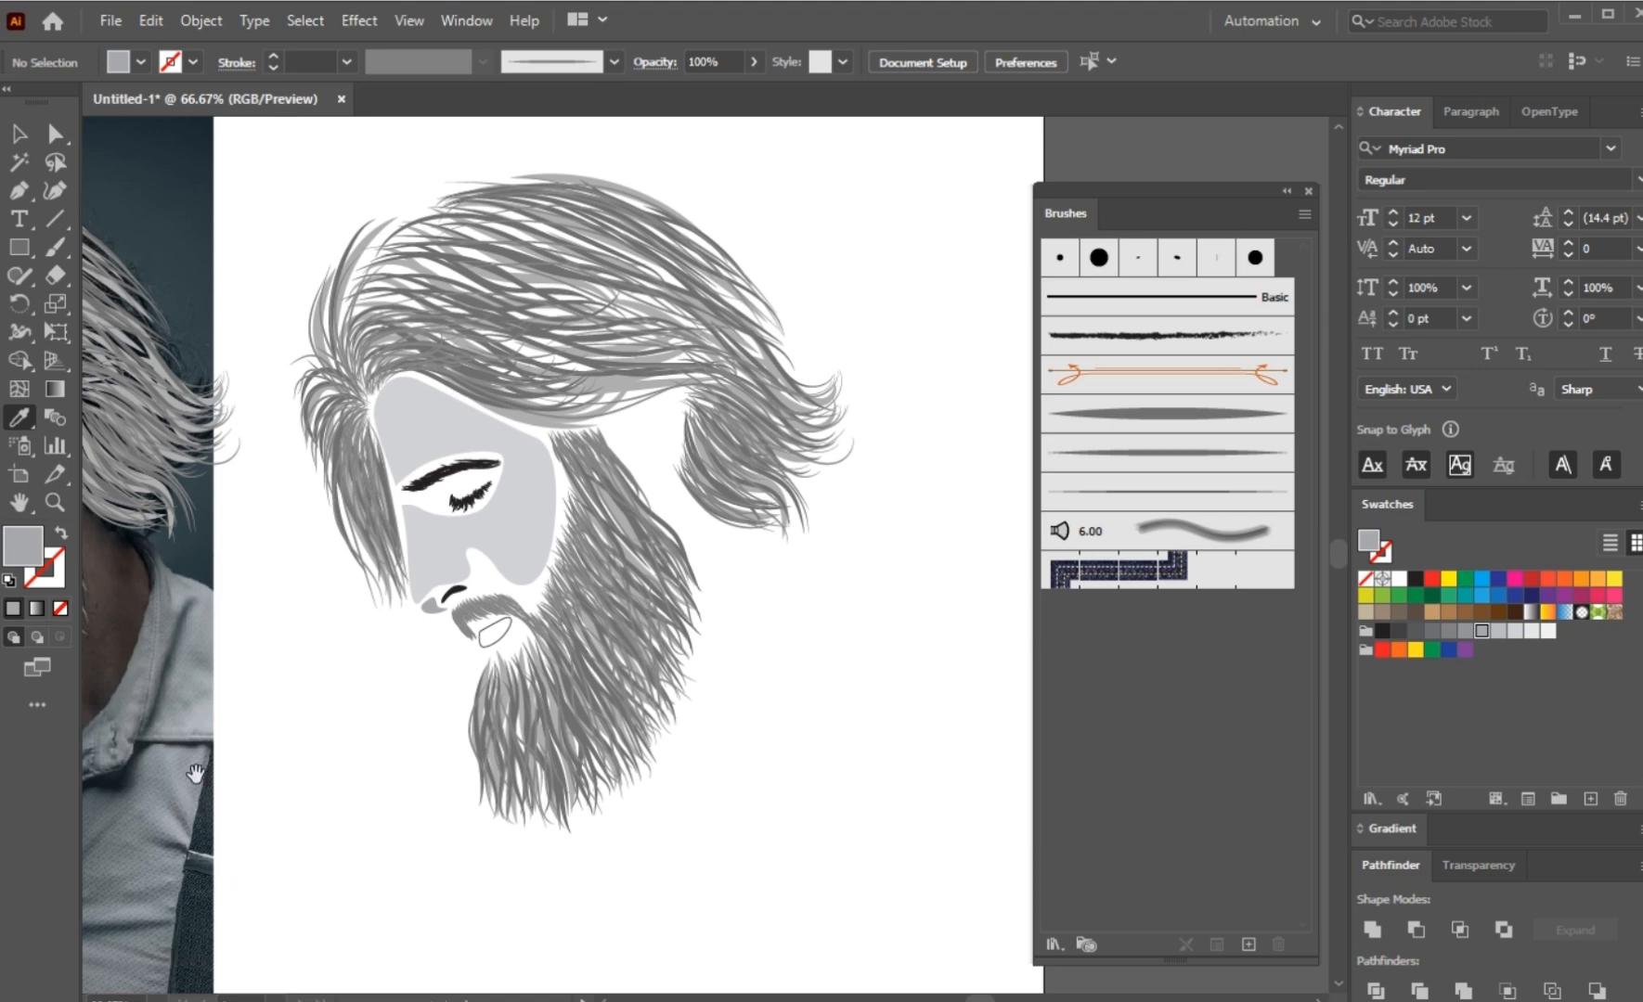
drag(195, 773, 582, 636)
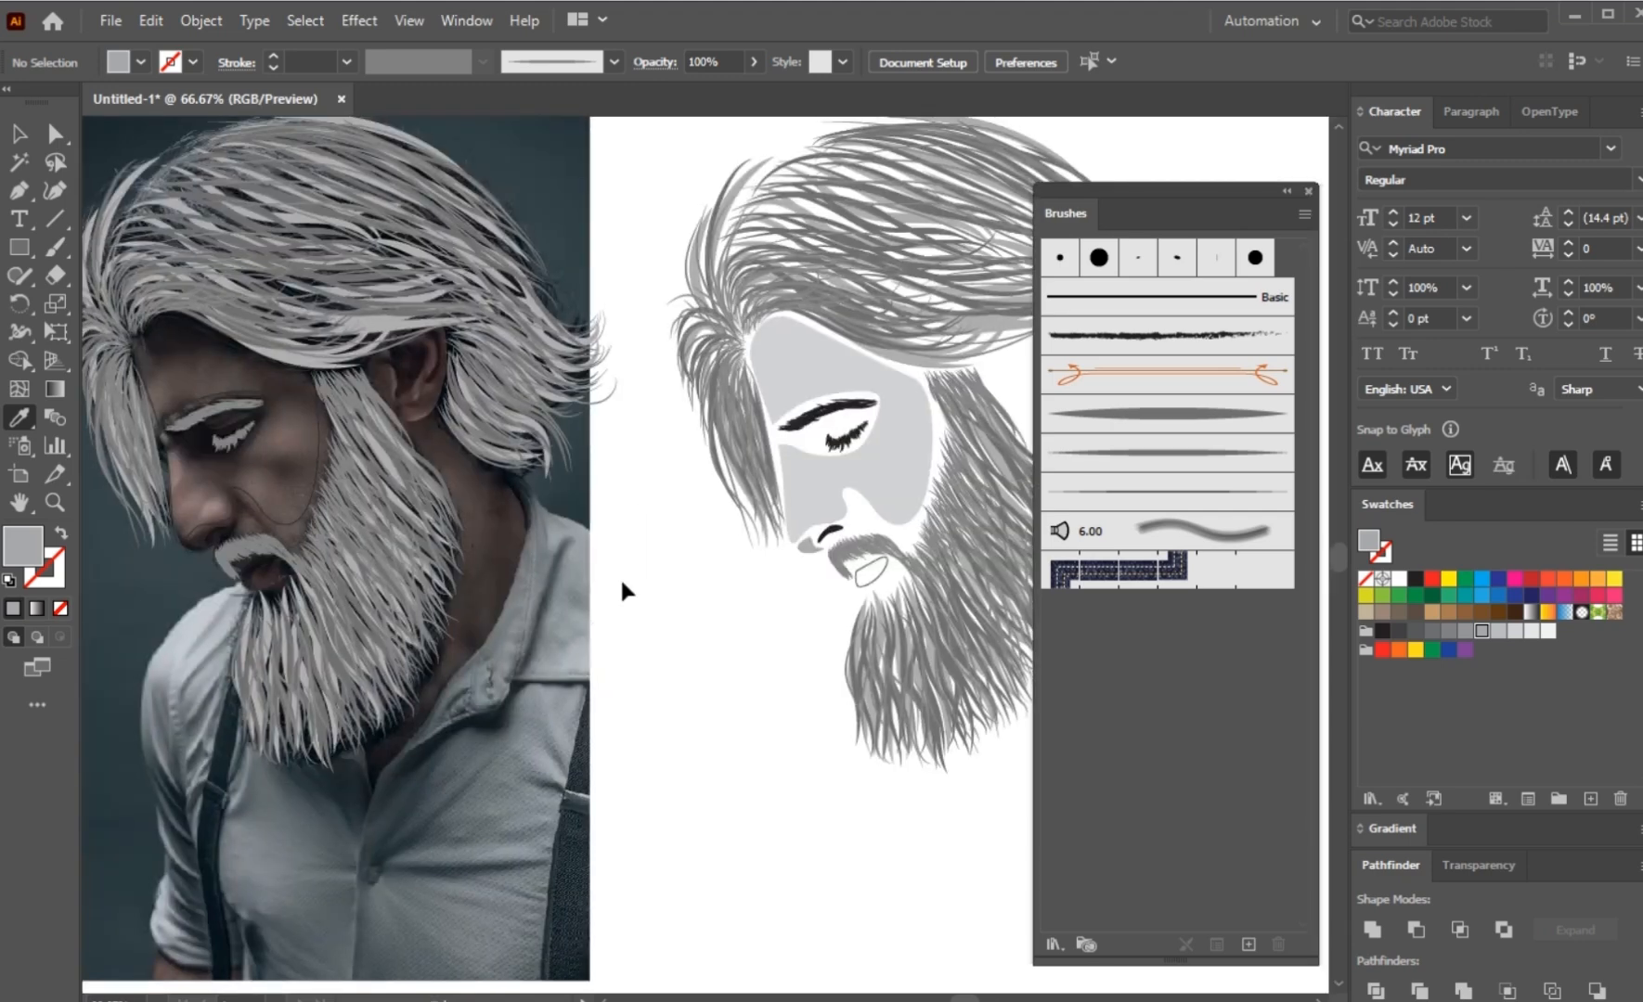
scroll(620, 576, up, 4)
key(p)
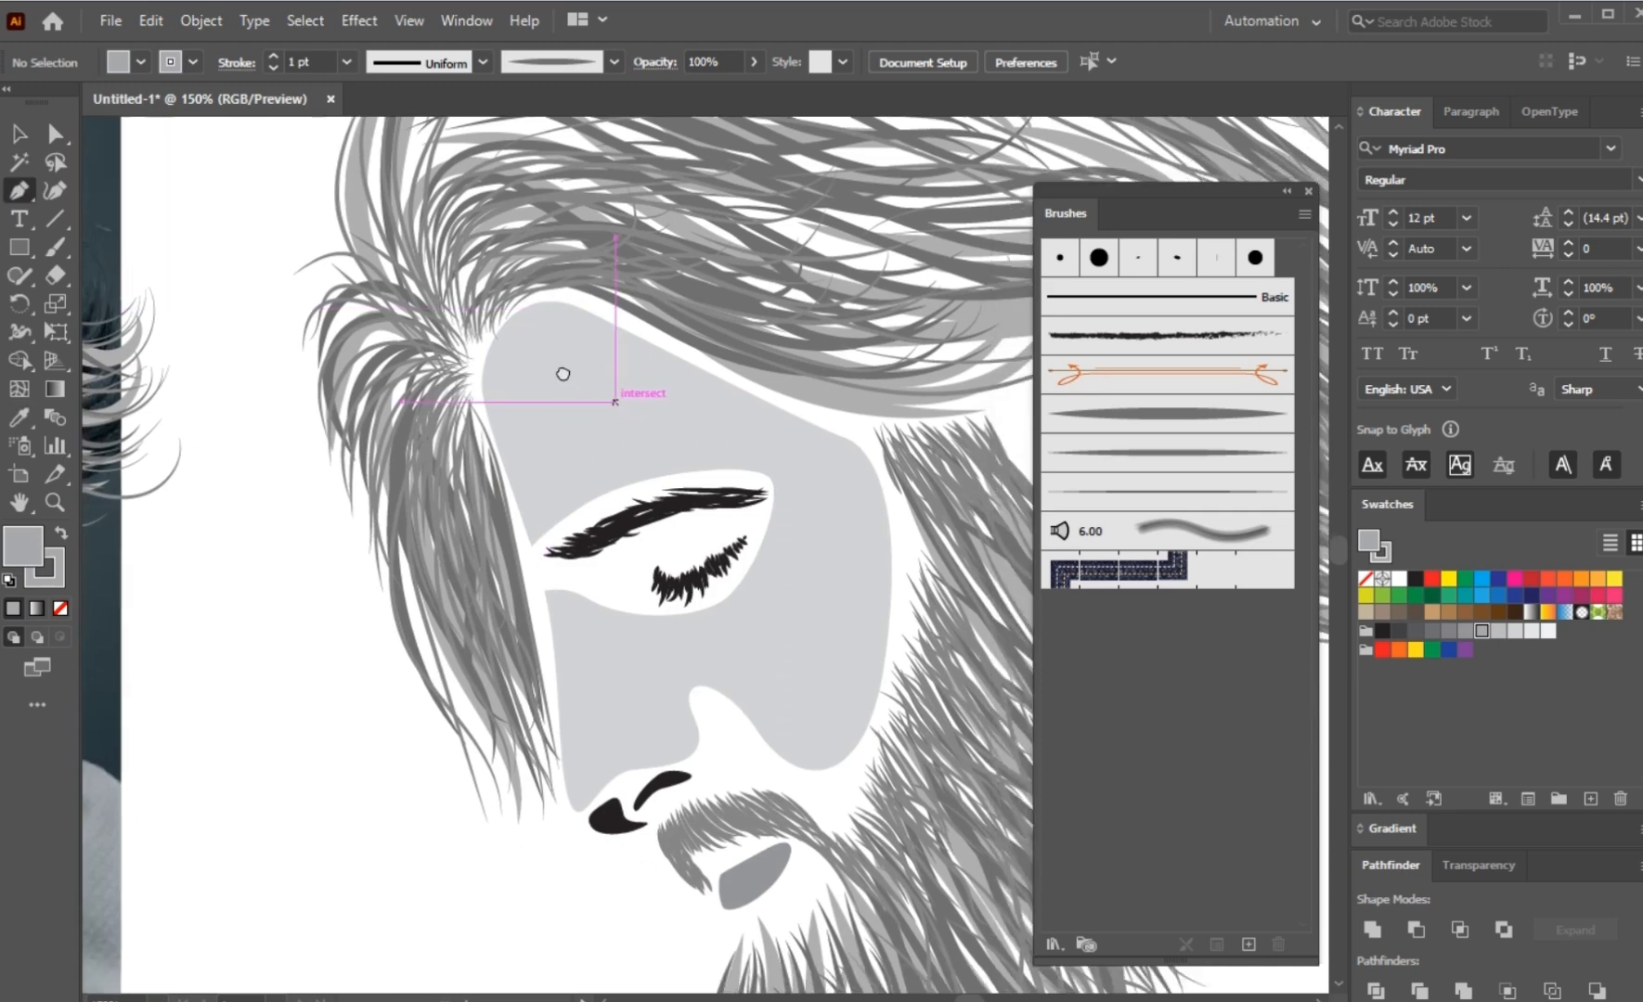
click(443, 316)
drag(542, 303, 586, 322)
drag(708, 395, 774, 399)
drag(817, 551, 820, 640)
key(ctrl+z)
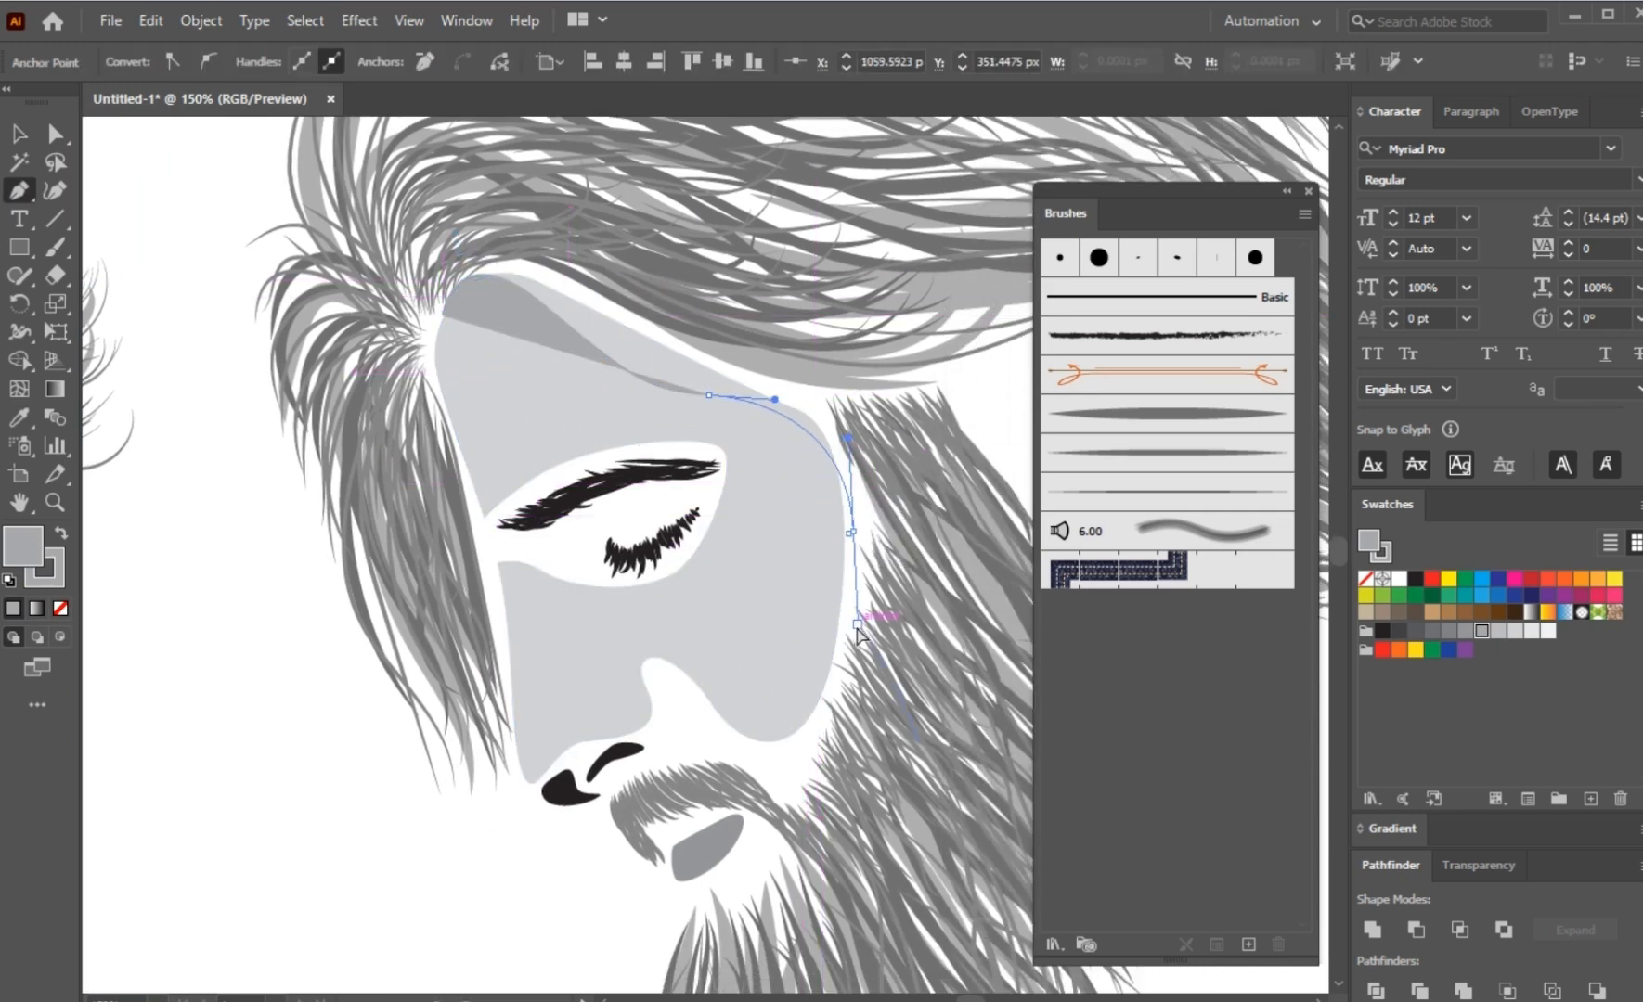
drag(841, 540, 843, 639)
click(936, 406)
drag(849, 292, 814, 271)
click(635, 221)
click(394, 220)
Step: Subtract the drawn forehead and temple shape from the light grey face shape
key(a)
shift+click(551, 376)
click(1415, 929)
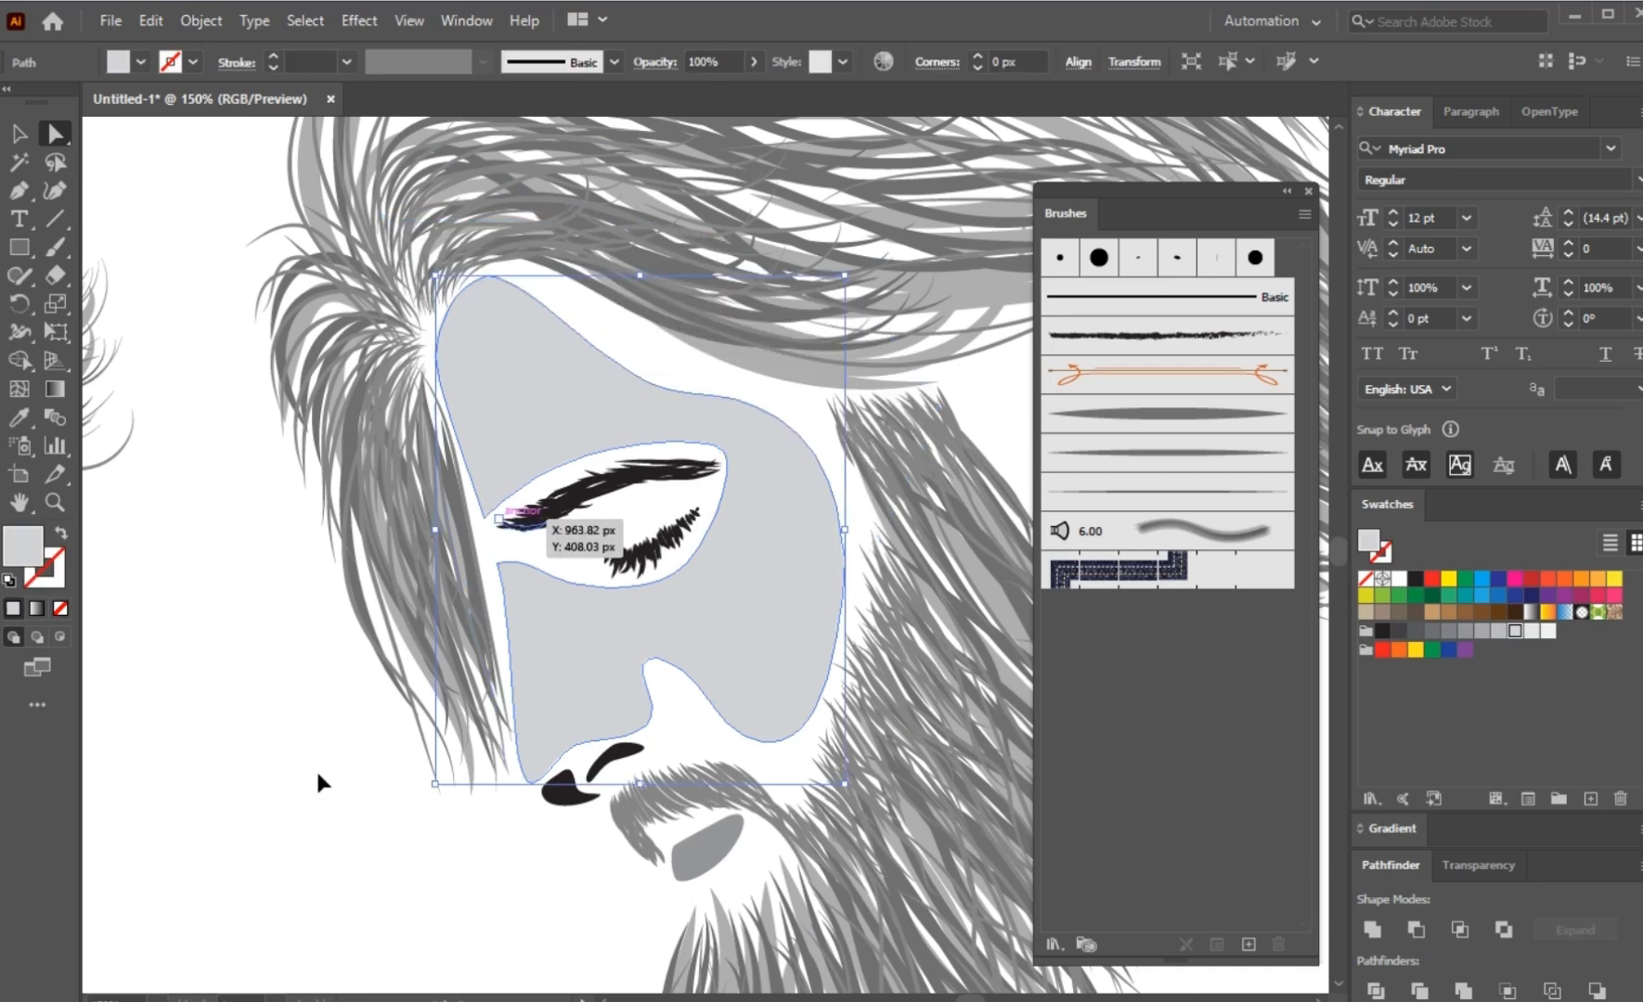
click(312, 766)
Step: Draw a closed Pen shape from the nose bridge to the nostril, across the inner cheek and up to the eyebrow's outer end
scroll(303, 767, down, 1)
key(p)
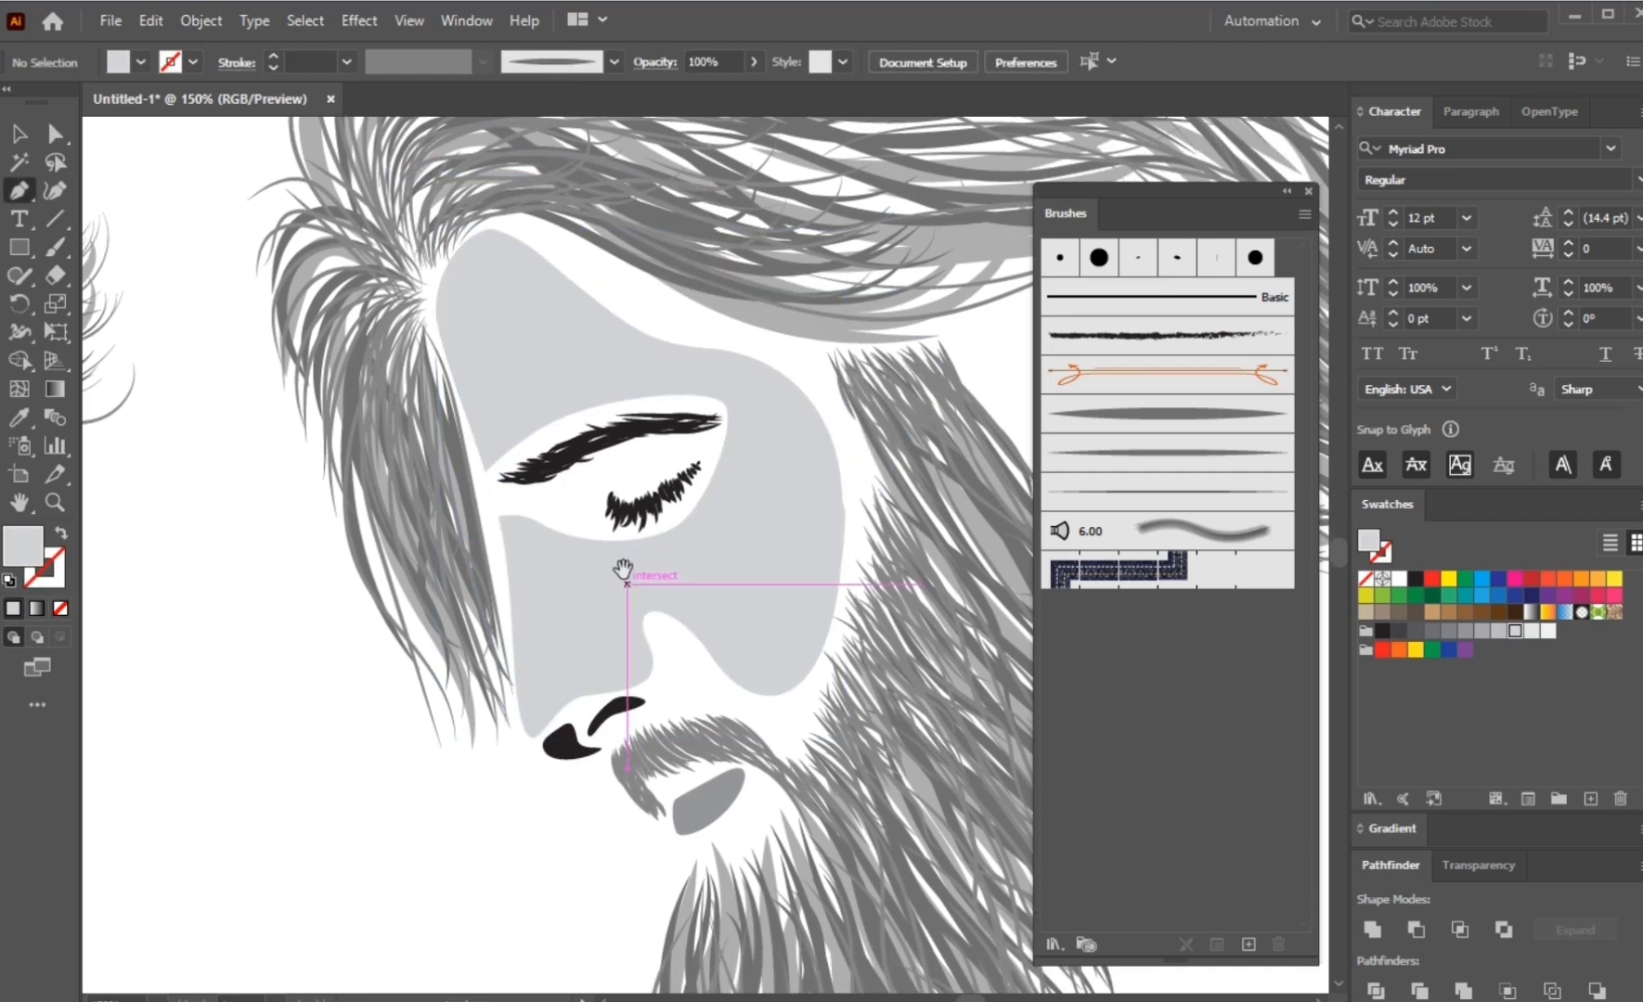
click(500, 517)
drag(579, 564, 608, 616)
drag(638, 685, 615, 705)
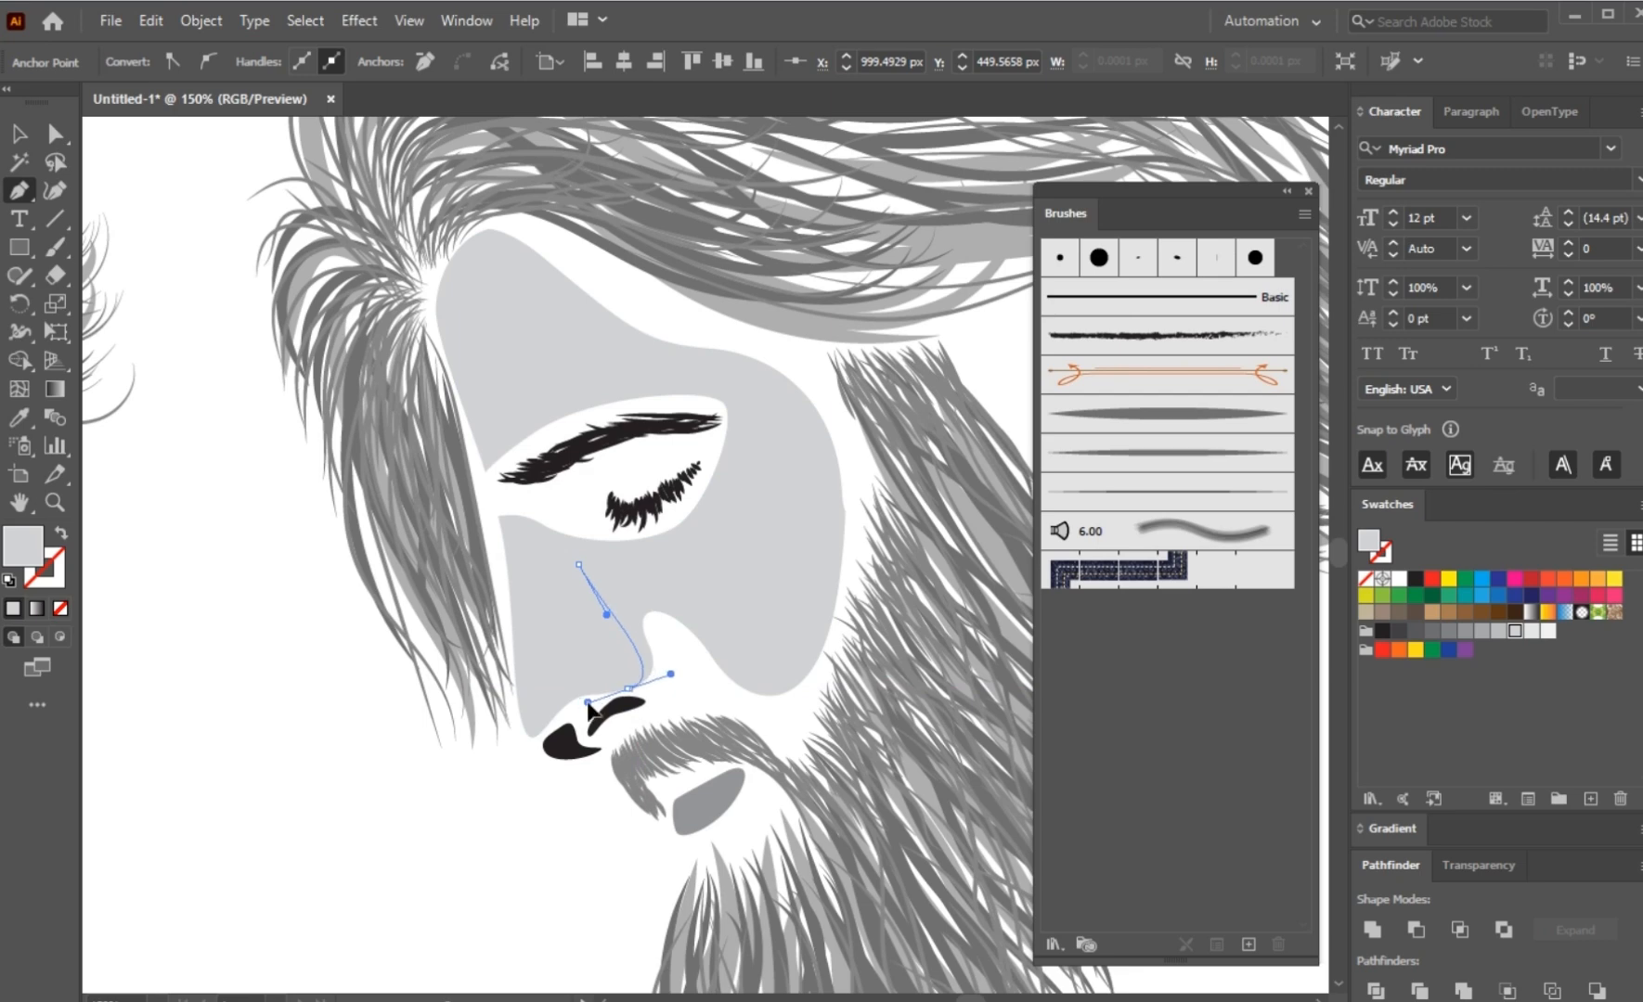
click(724, 675)
drag(707, 576, 725, 525)
drag(723, 404, 682, 336)
click(724, 404)
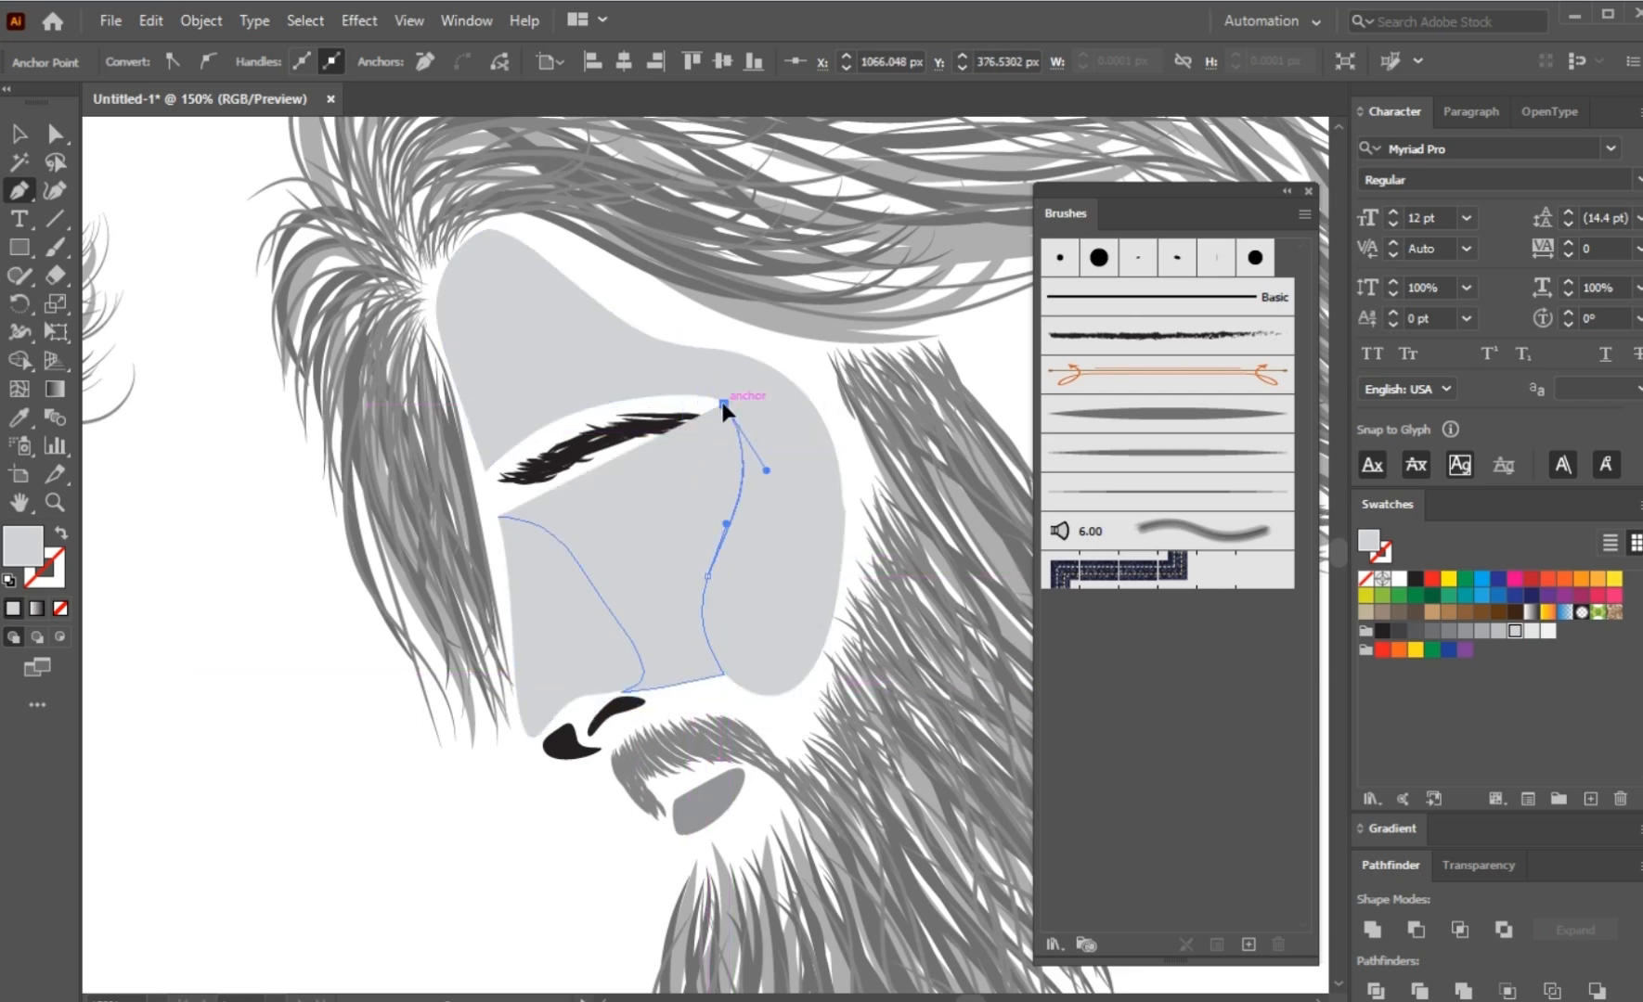
drag(499, 516, 507, 523)
Step: Subtract the drawn eye and inner cheek shape from the face shape, and ungroup the resulting nose and cheek pieces
key(a)
shift+click(543, 612)
click(1417, 930)
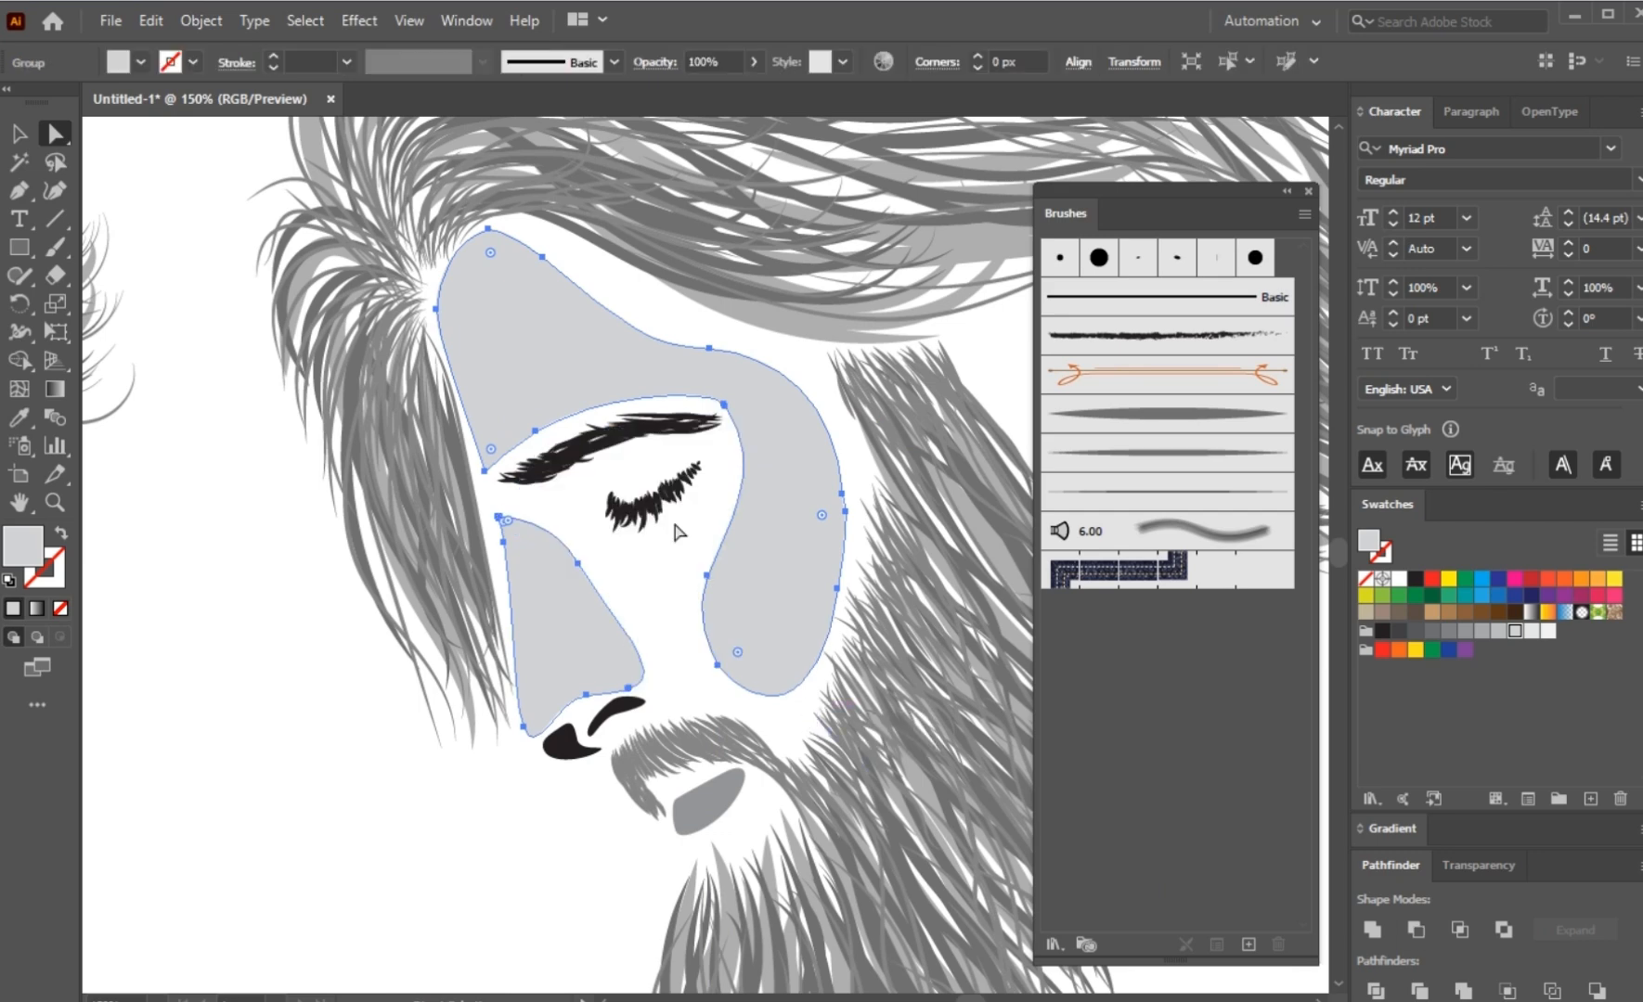
right_click(676, 532)
click(378, 829)
click(401, 789)
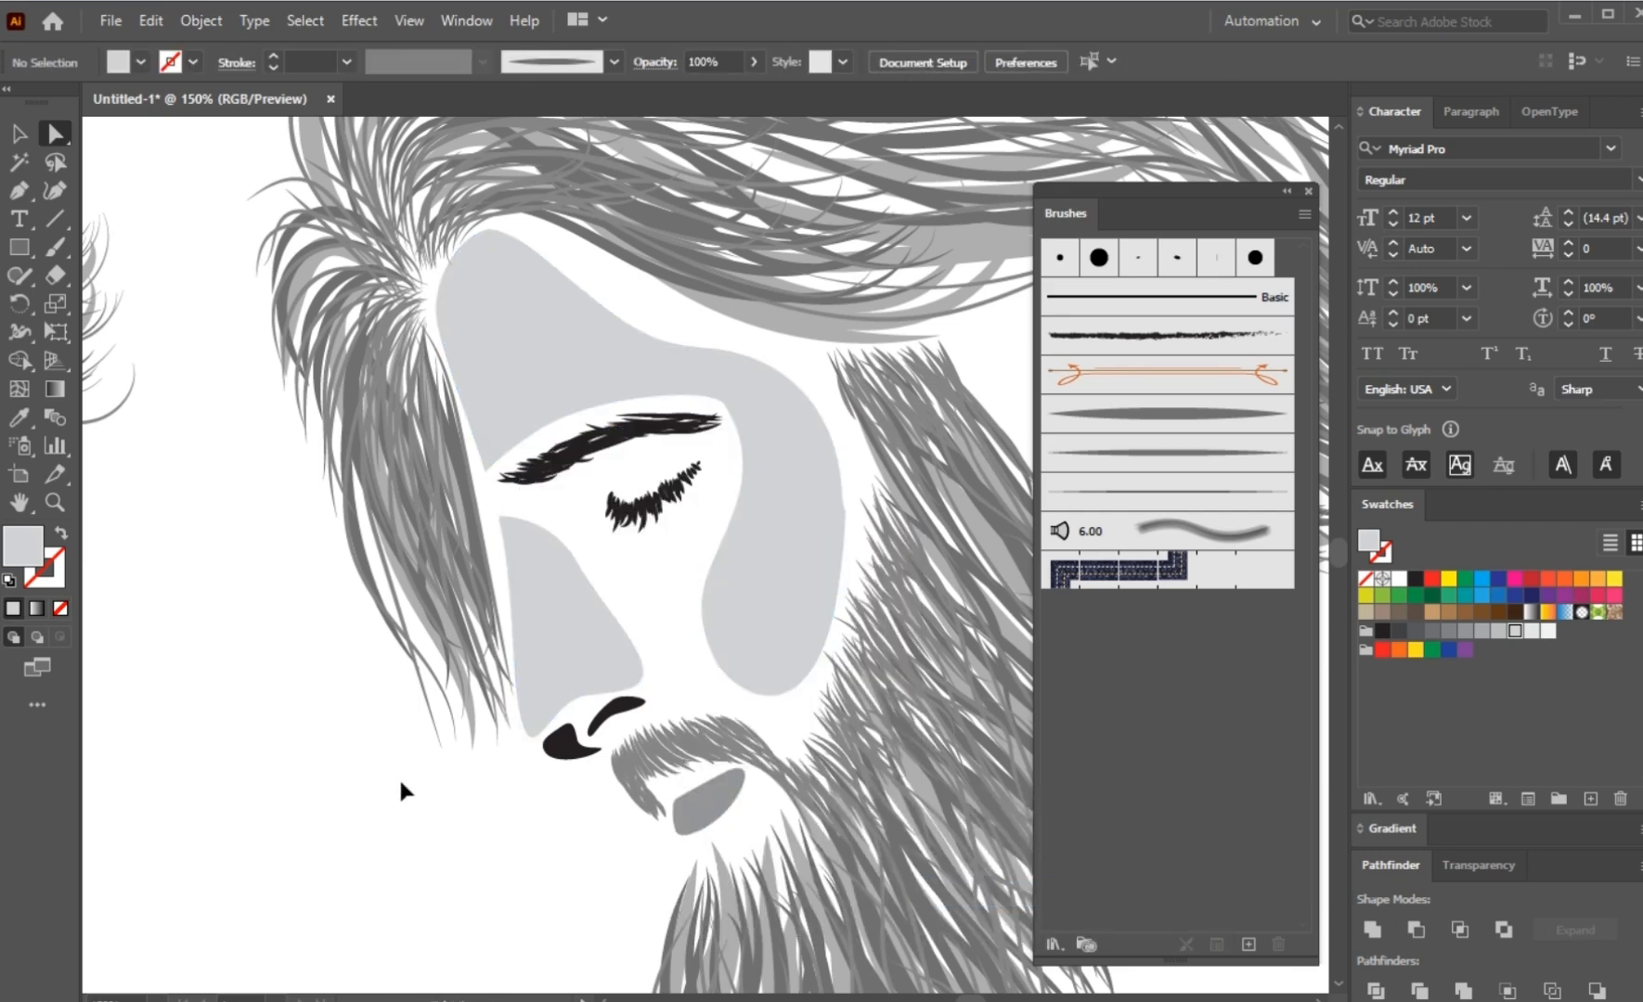
Step: Draw a closed Pen shape with a wavy edge along the cheek side of the light grey nose piece, enclosing the area around the eye
scroll(398, 777, down, 3)
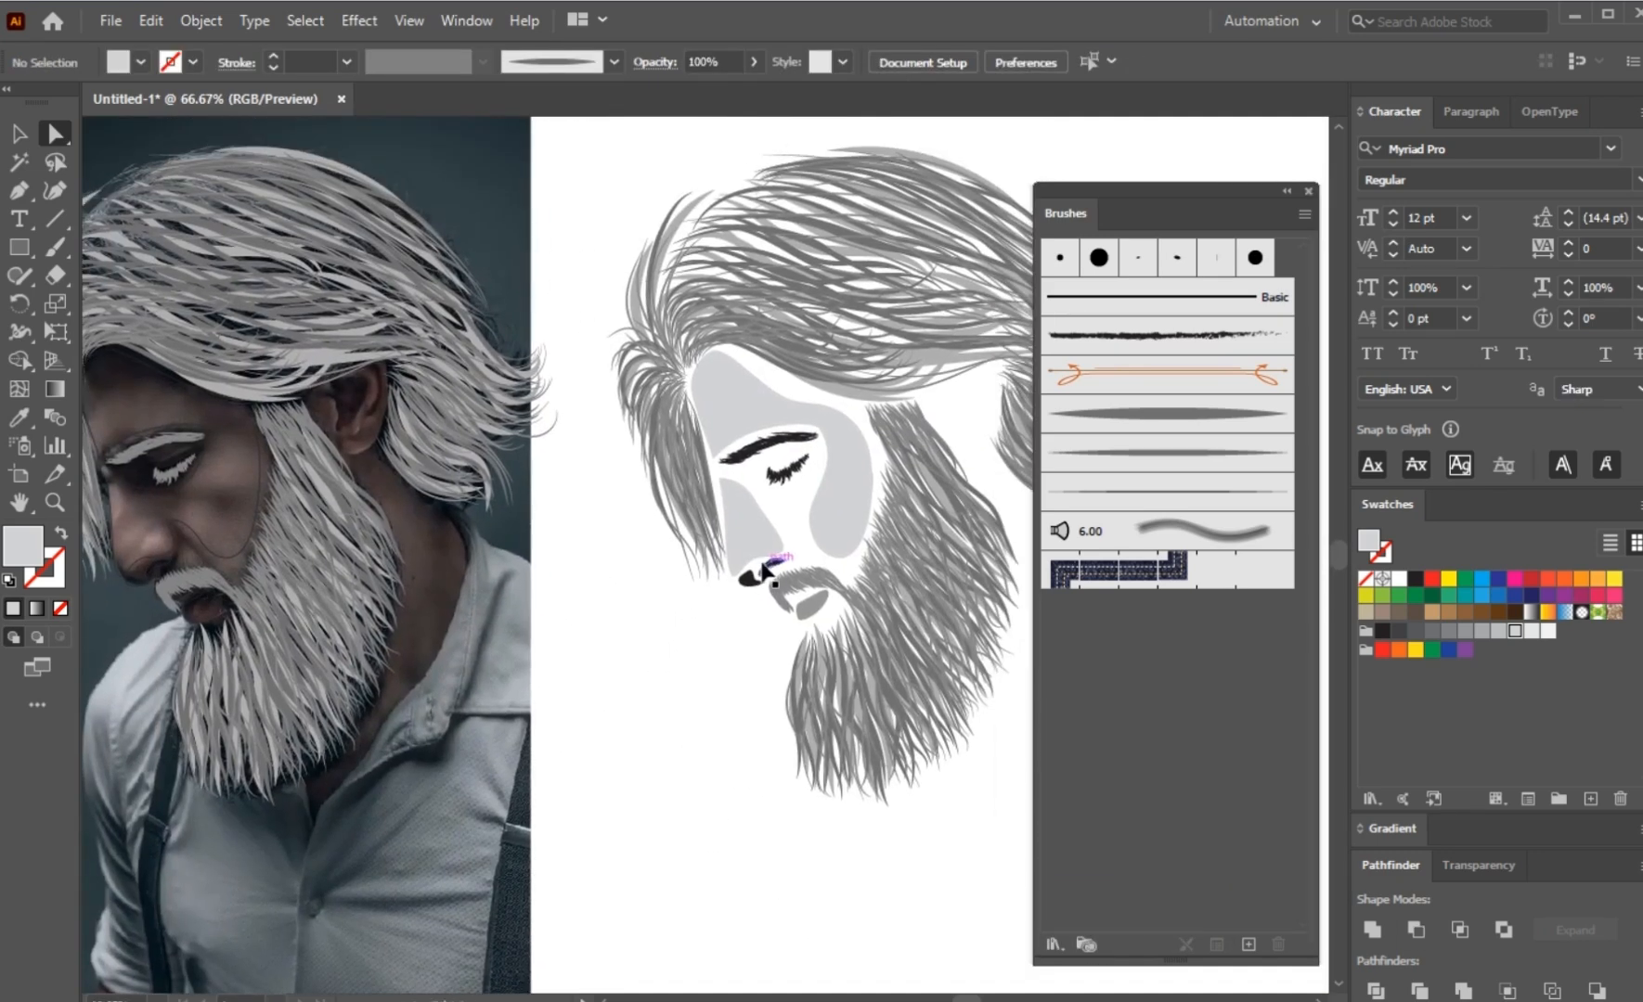
scroll(763, 566, up, 2)
scroll(883, 427, up, 2)
click(447, 320)
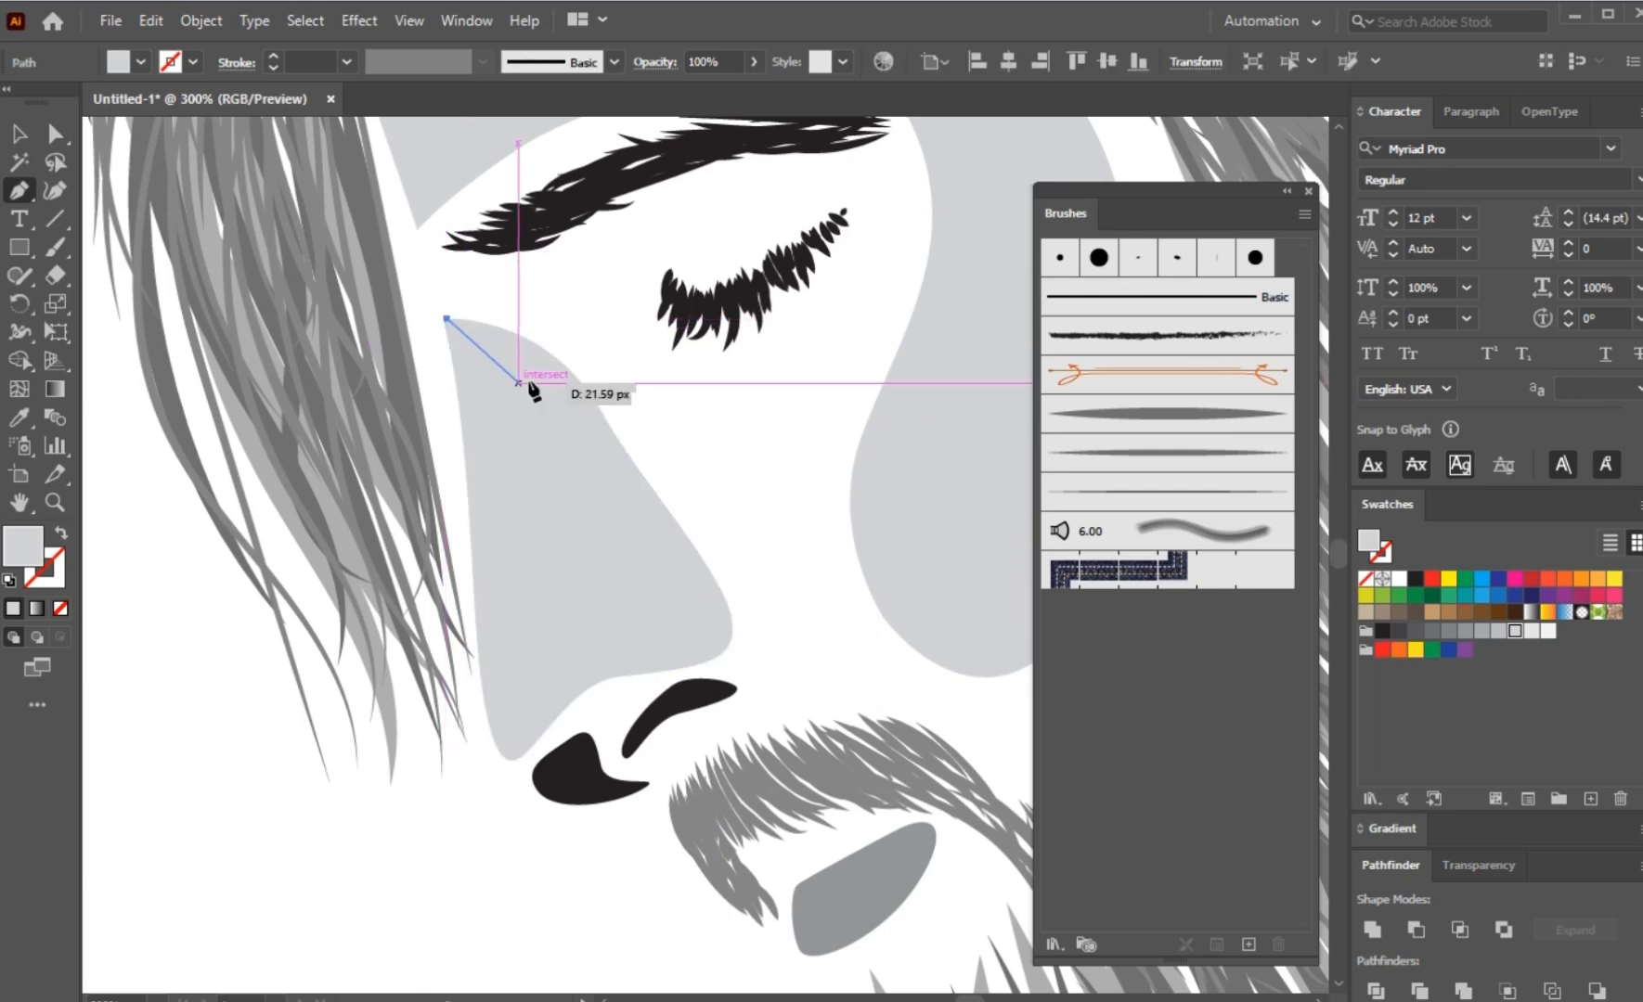
drag(550, 383, 579, 471)
drag(670, 531, 701, 557)
drag(723, 654, 704, 691)
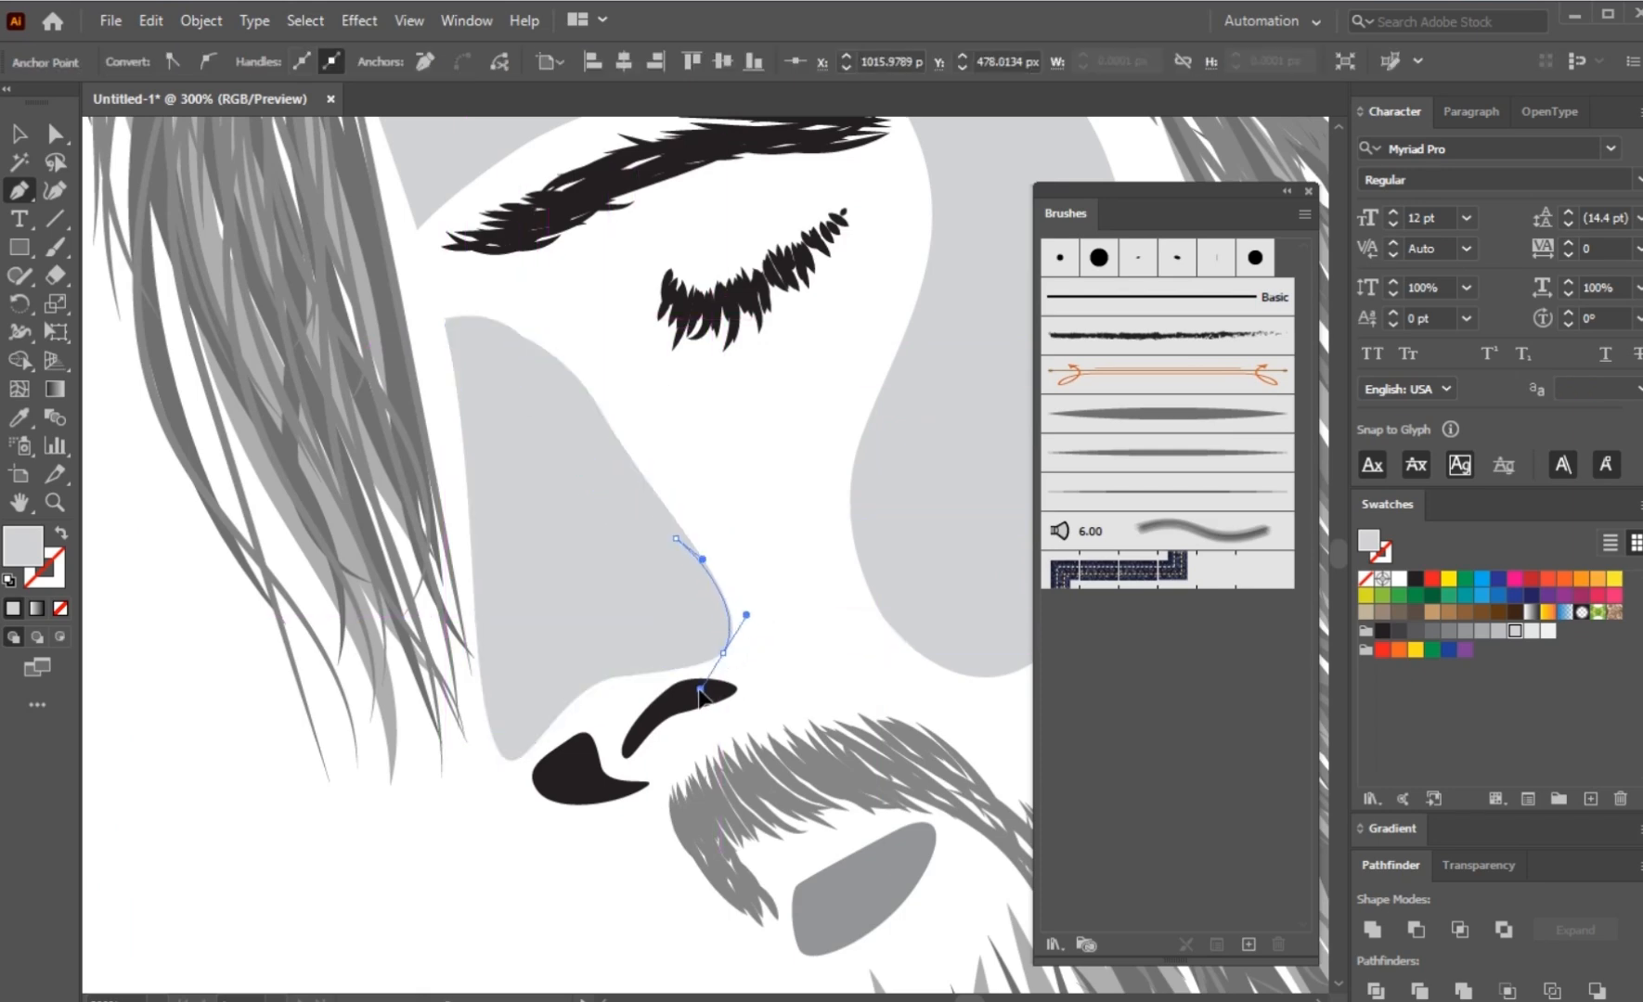
click(804, 631)
click(815, 473)
click(747, 311)
click(628, 265)
click(519, 244)
click(330, 239)
Step: Subtract the wavy-edged shape from the light grey nose piece
shift+click(530, 466)
click(1415, 929)
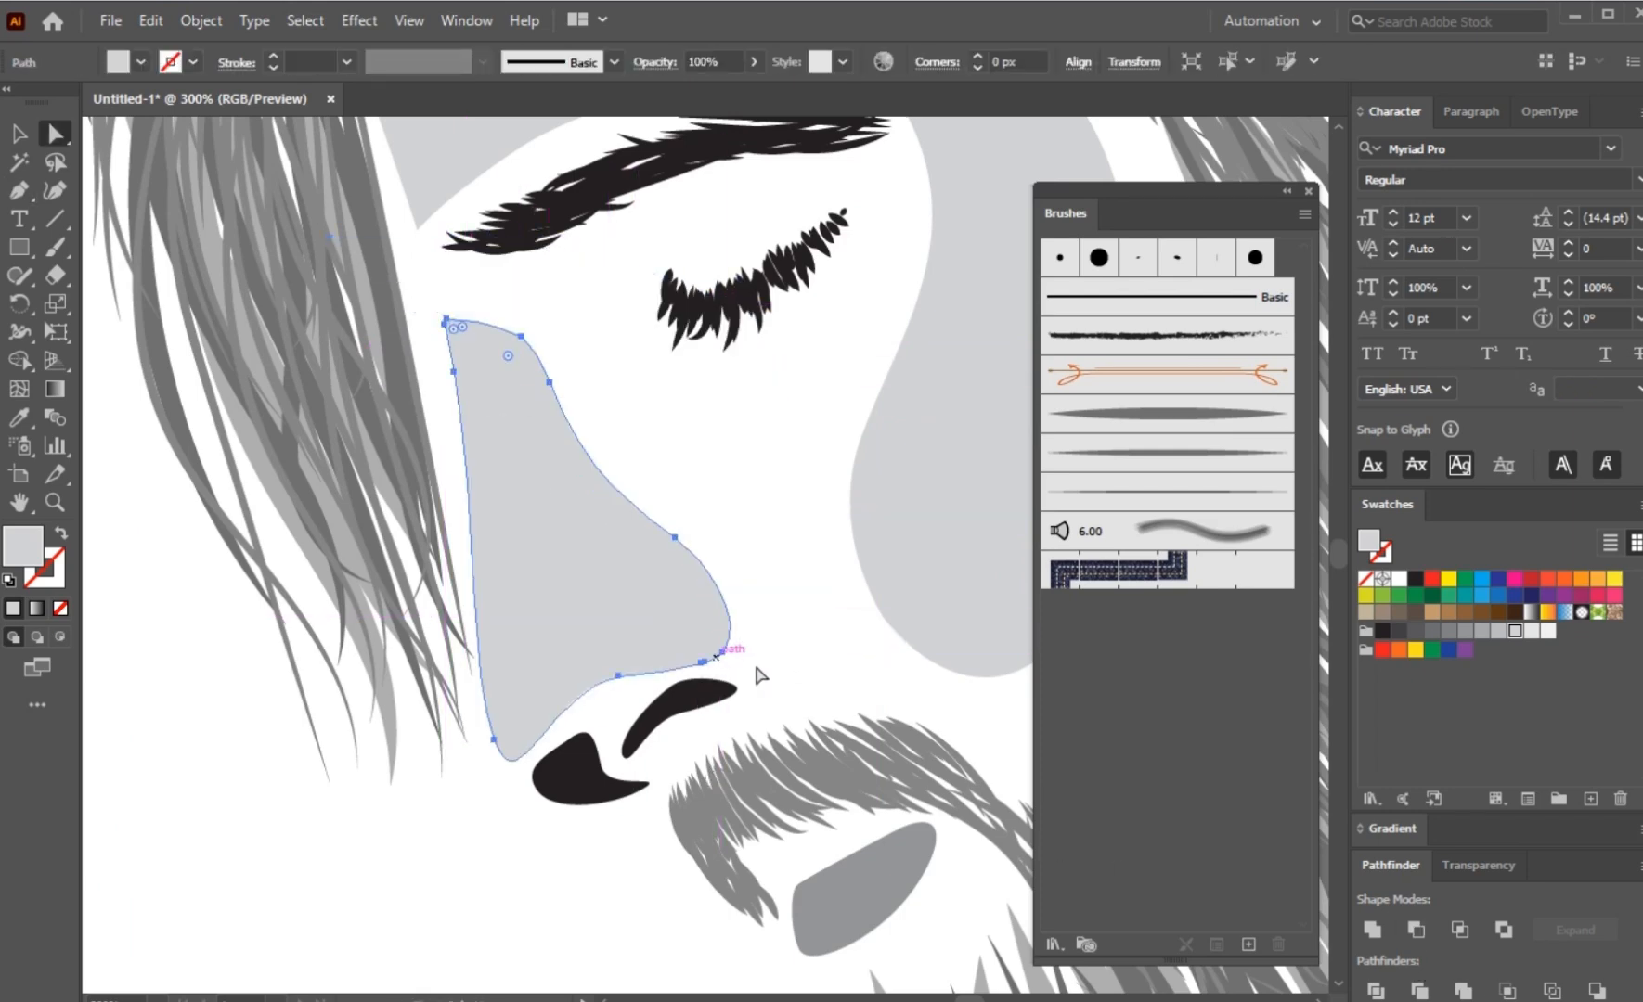
click(762, 670)
Step: Round the nose piece's upper corner at the bridge to a radius of about 2.33 px
scroll(771, 640, down, 2)
drag(755, 632, 638, 620)
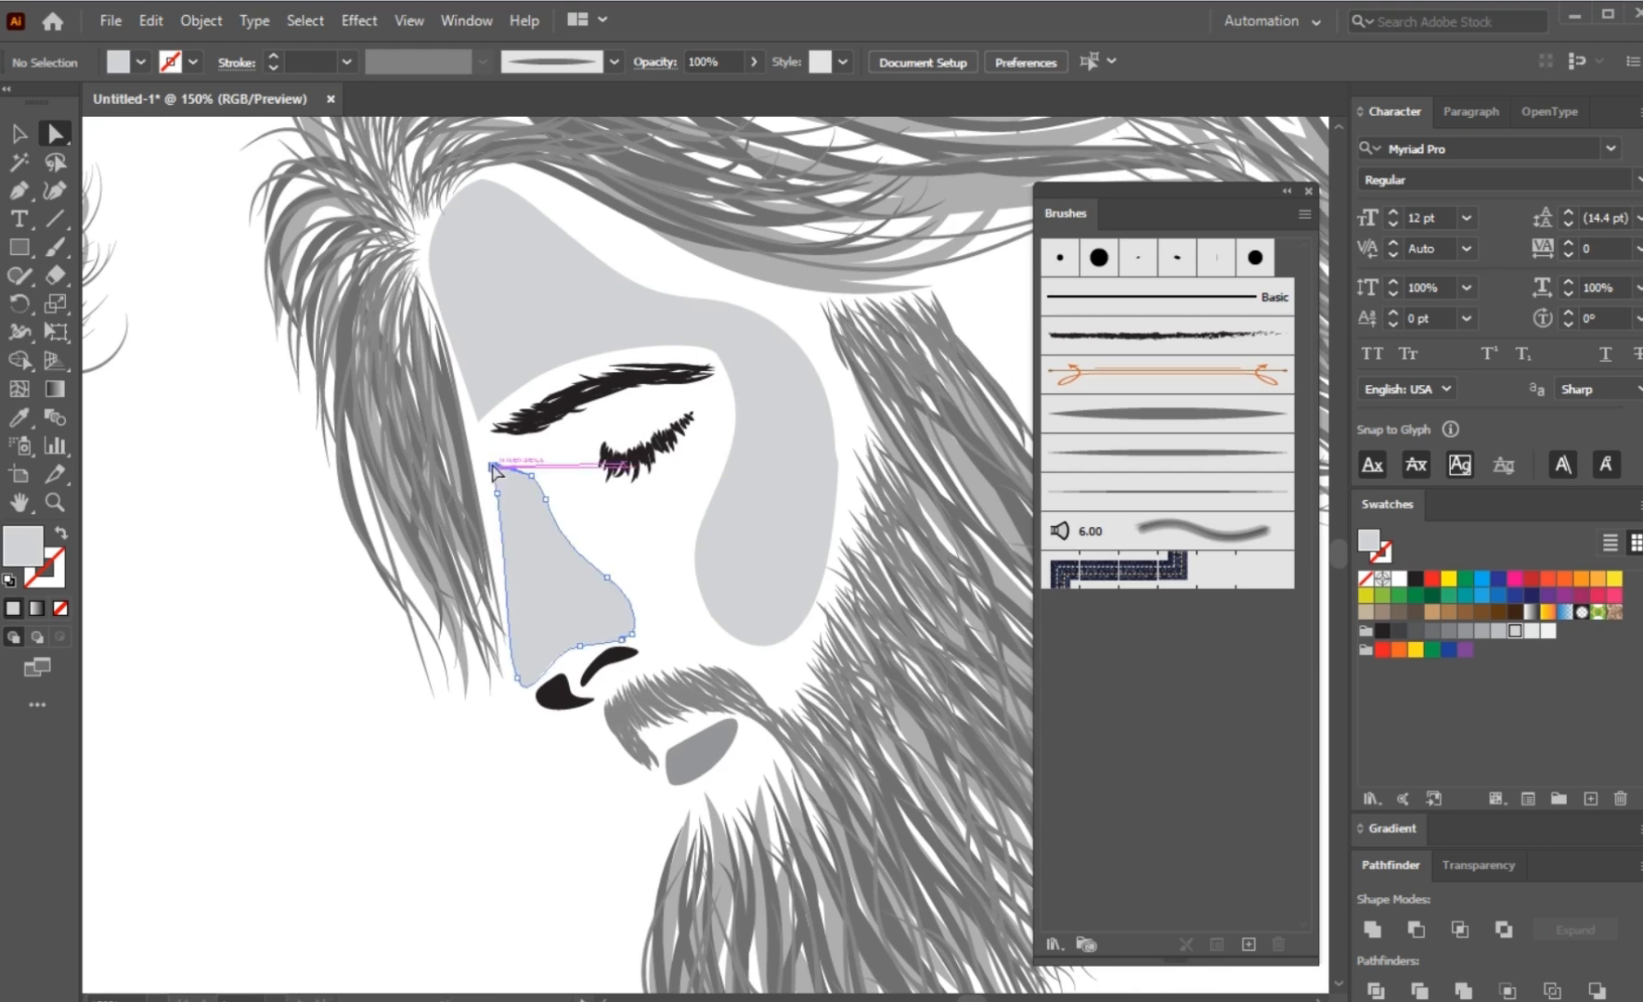
click(499, 482)
drag(498, 477, 524, 485)
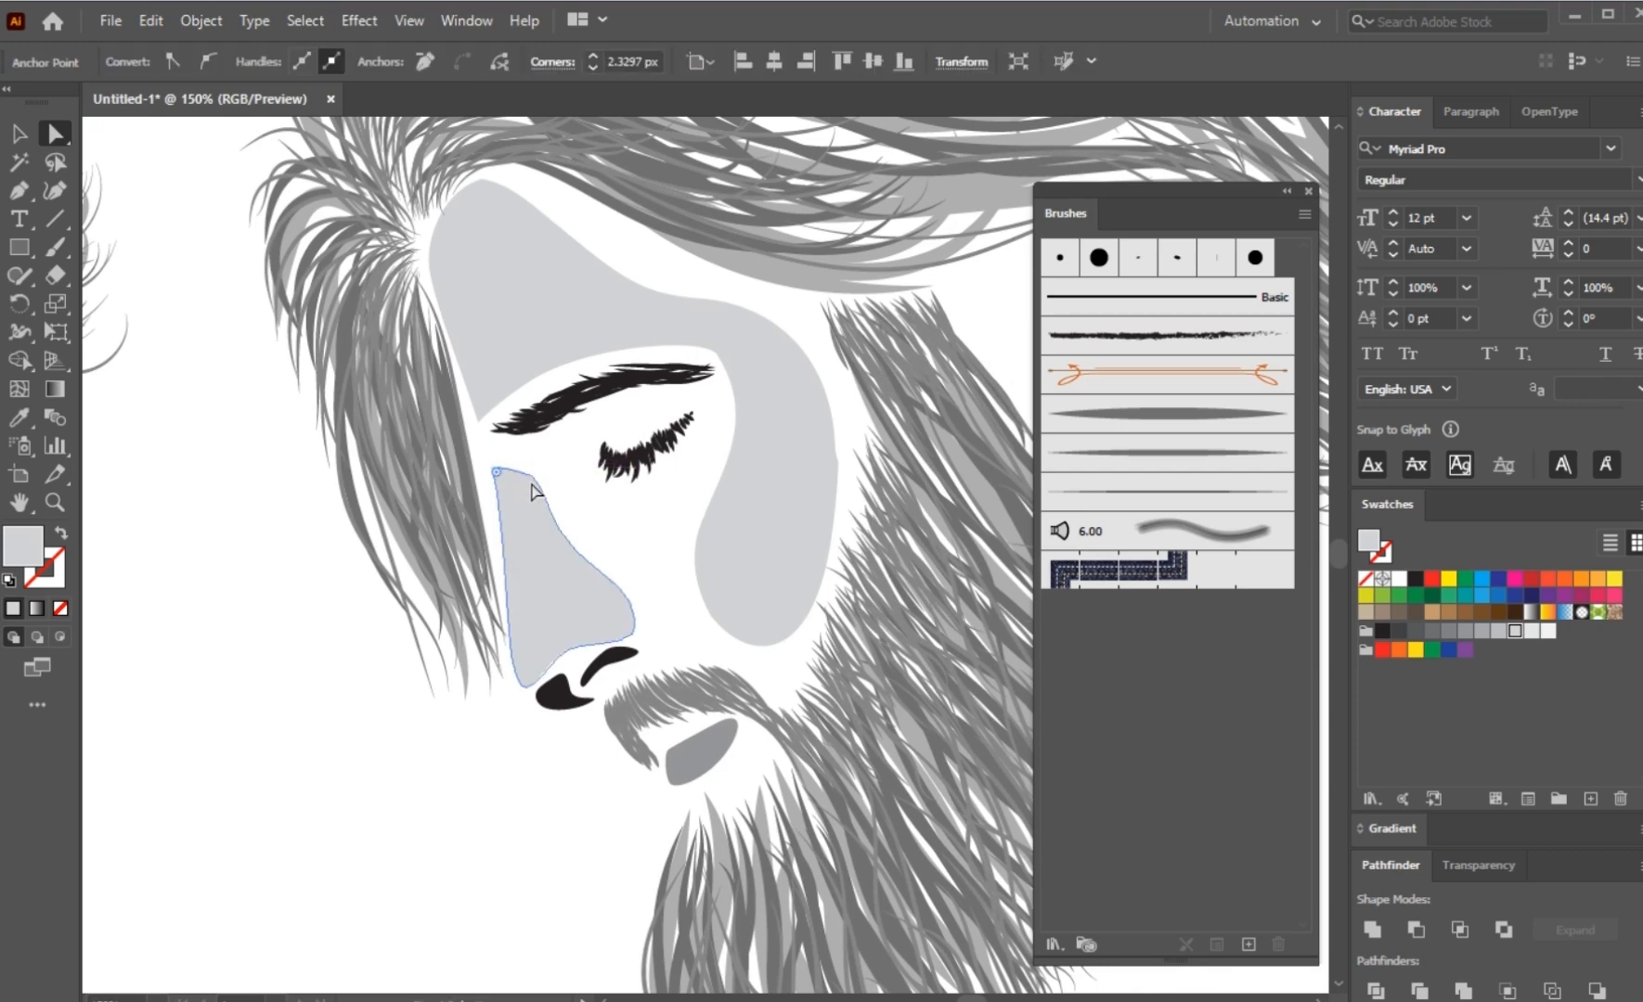
click(548, 458)
scroll(548, 459, down, 1)
drag(592, 746, 506, 798)
scroll(519, 677, down, 1)
drag(803, 640, 696, 605)
key(v)
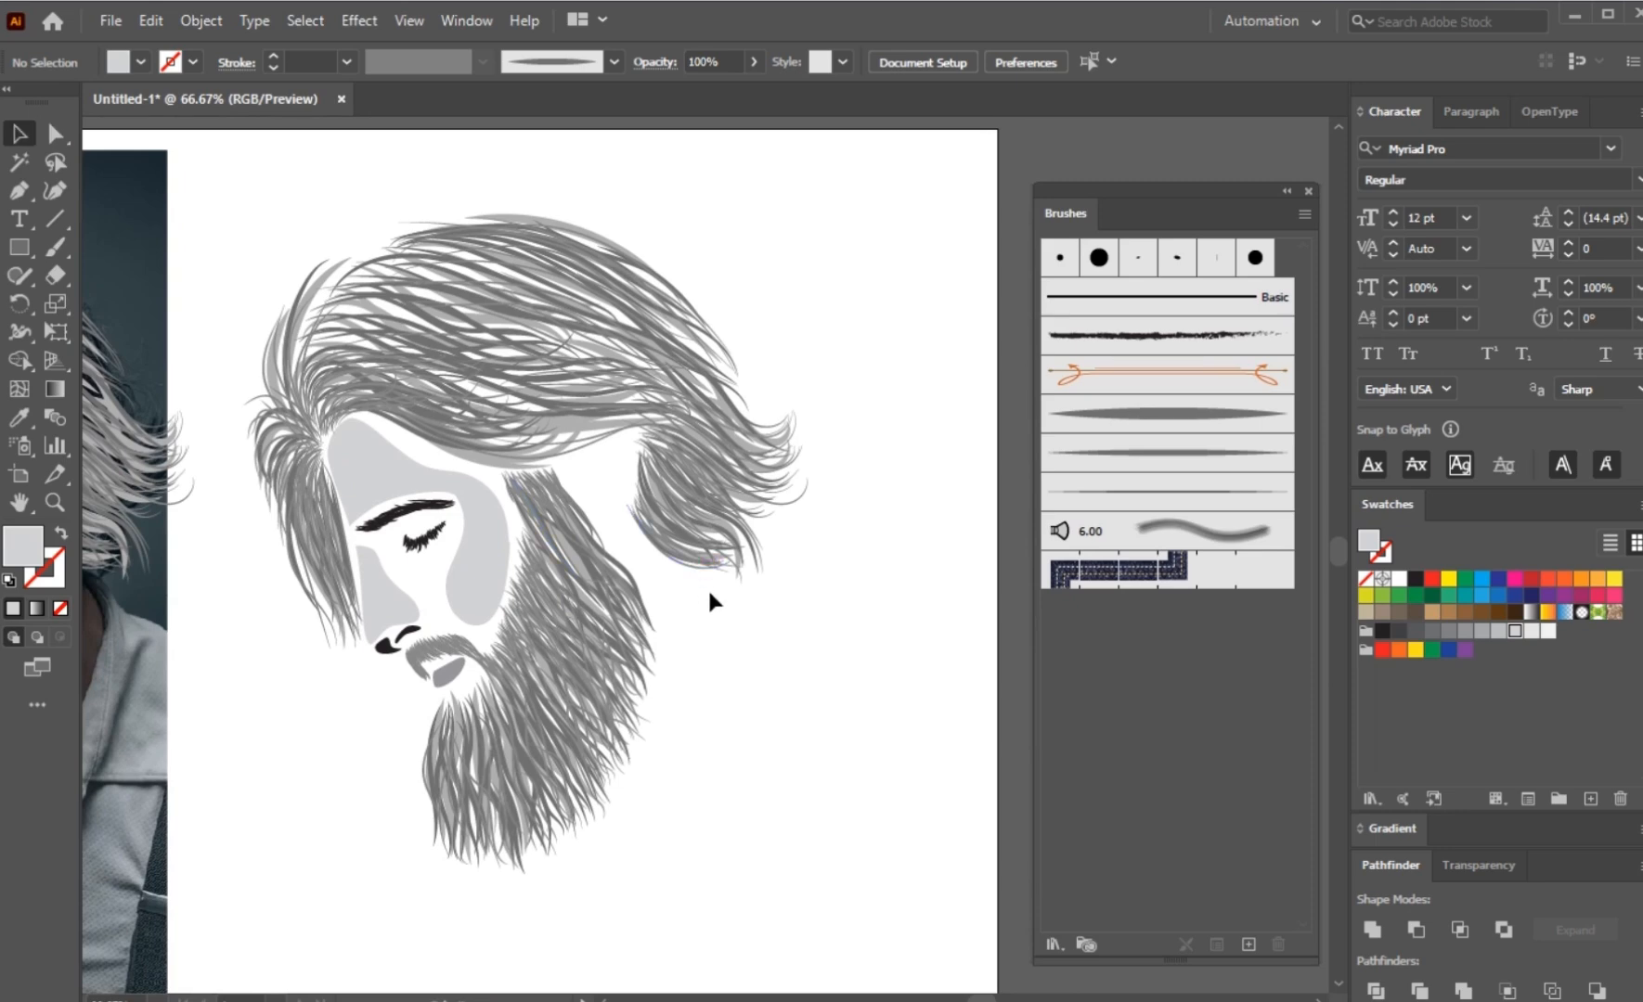
scroll(753, 579, up, 1)
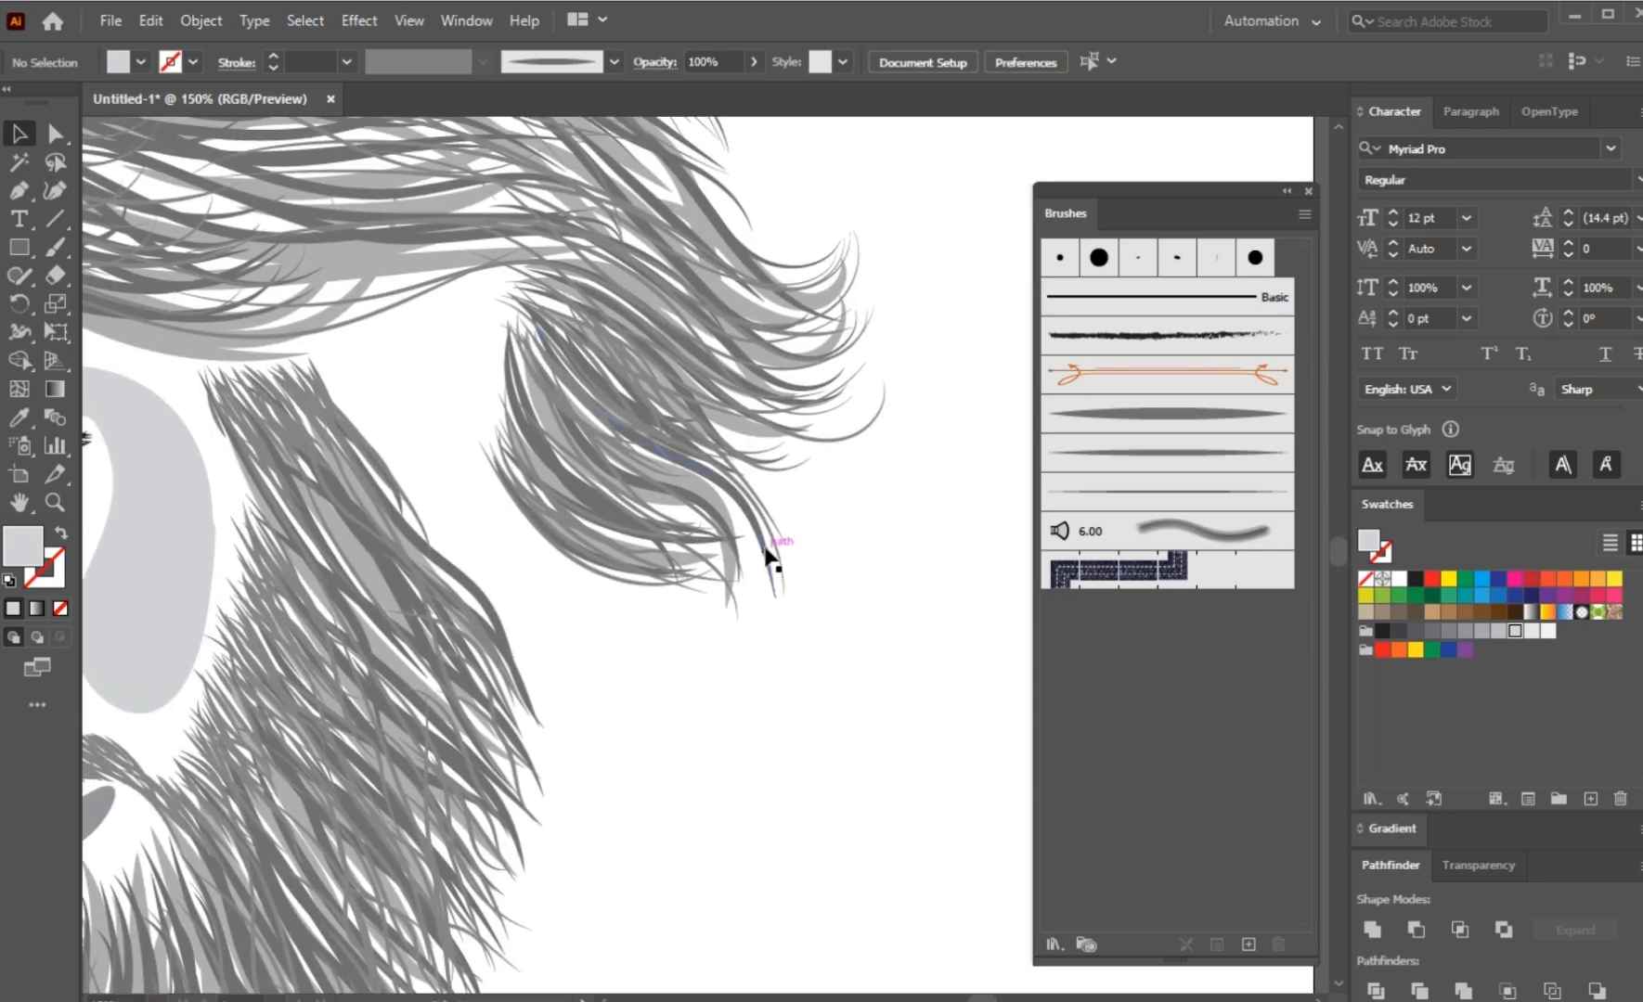
click(766, 555)
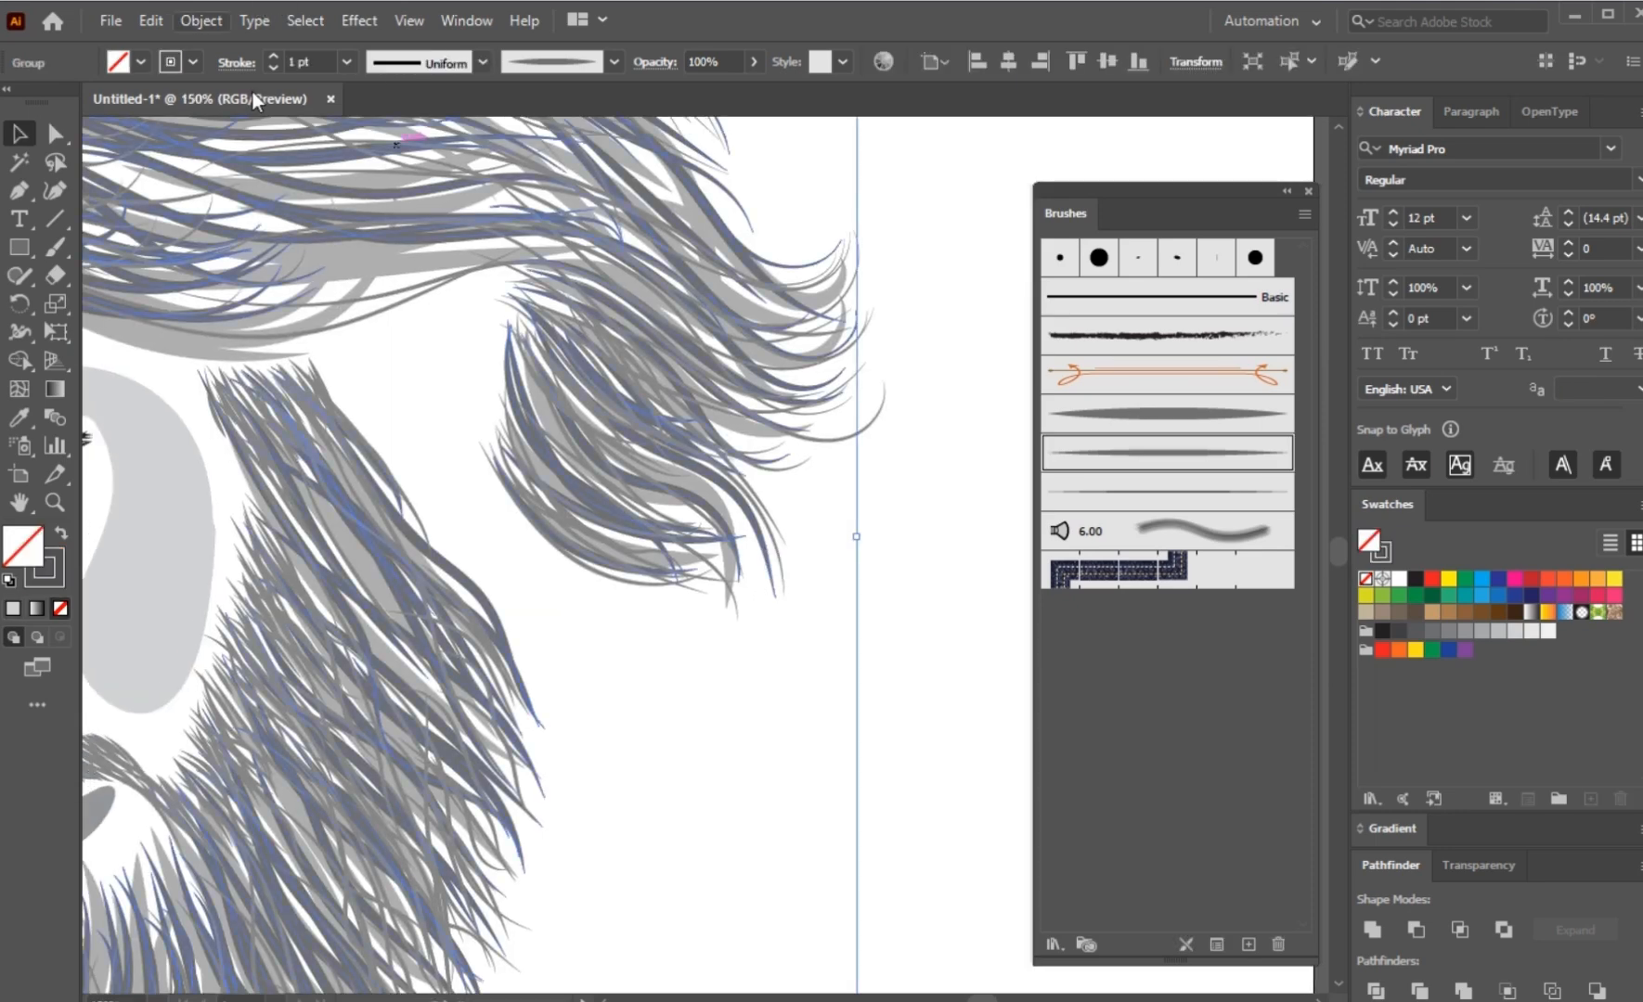
scroll(843, 422, down, 2)
Step: Group the eyelashes, eyebrow, face and nose shading, nostril shapes and lip into one object
click(485, 467)
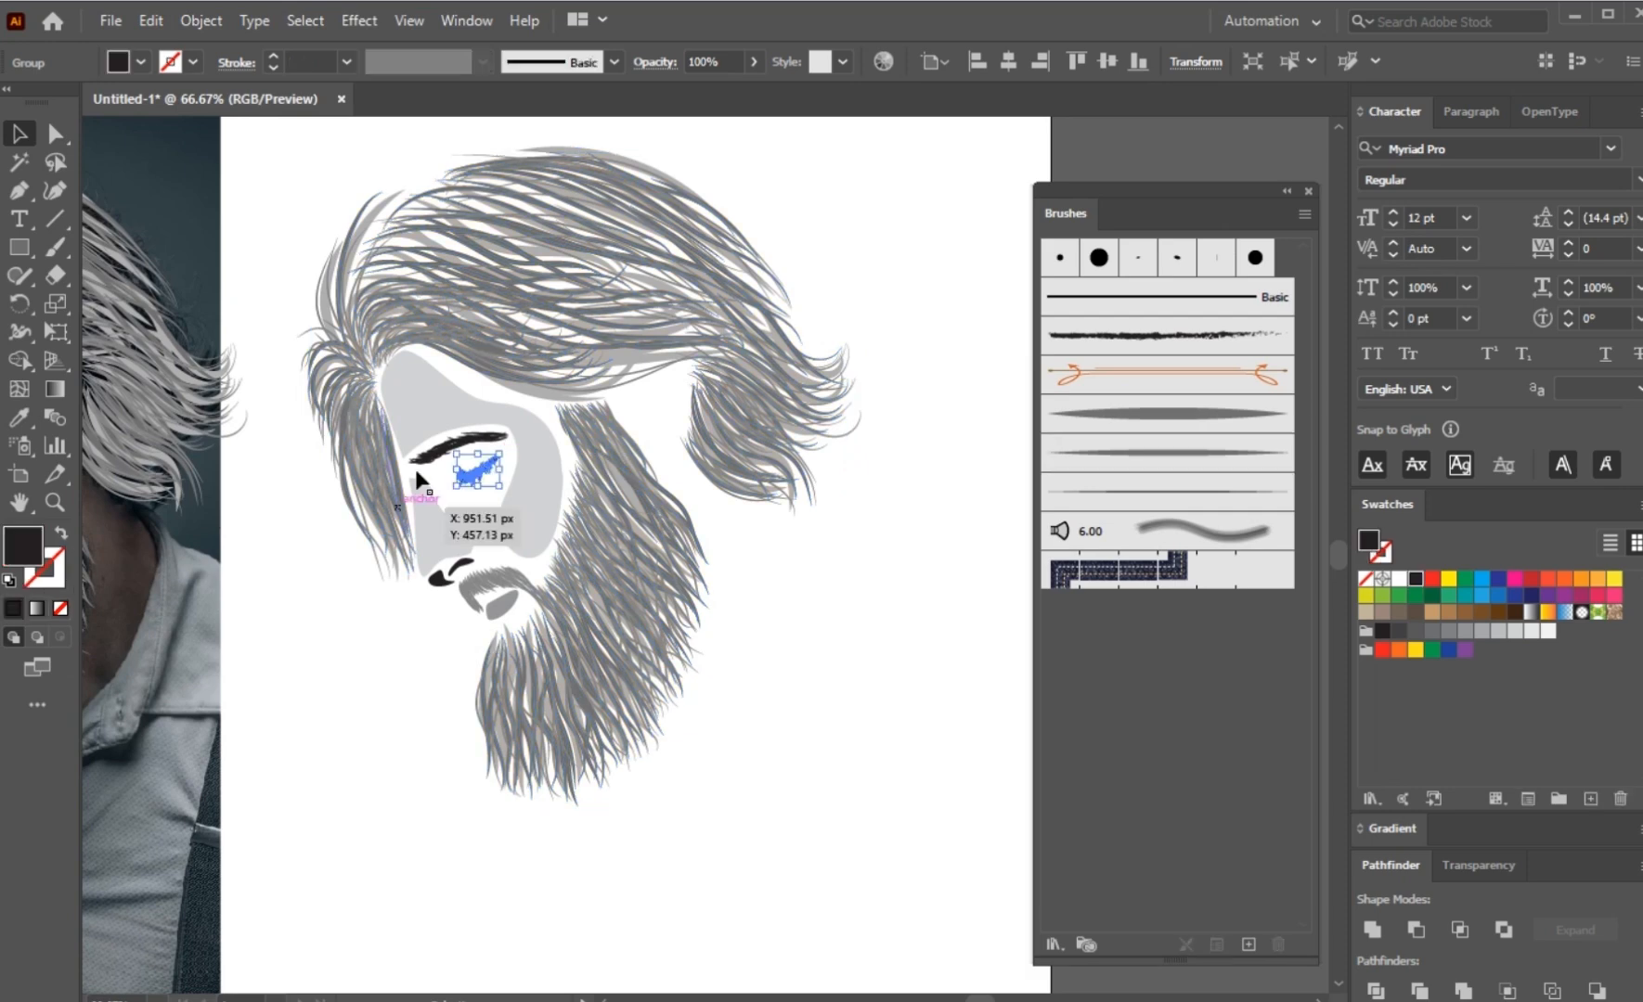
scroll(446, 455, up, 2)
shift+click(440, 464)
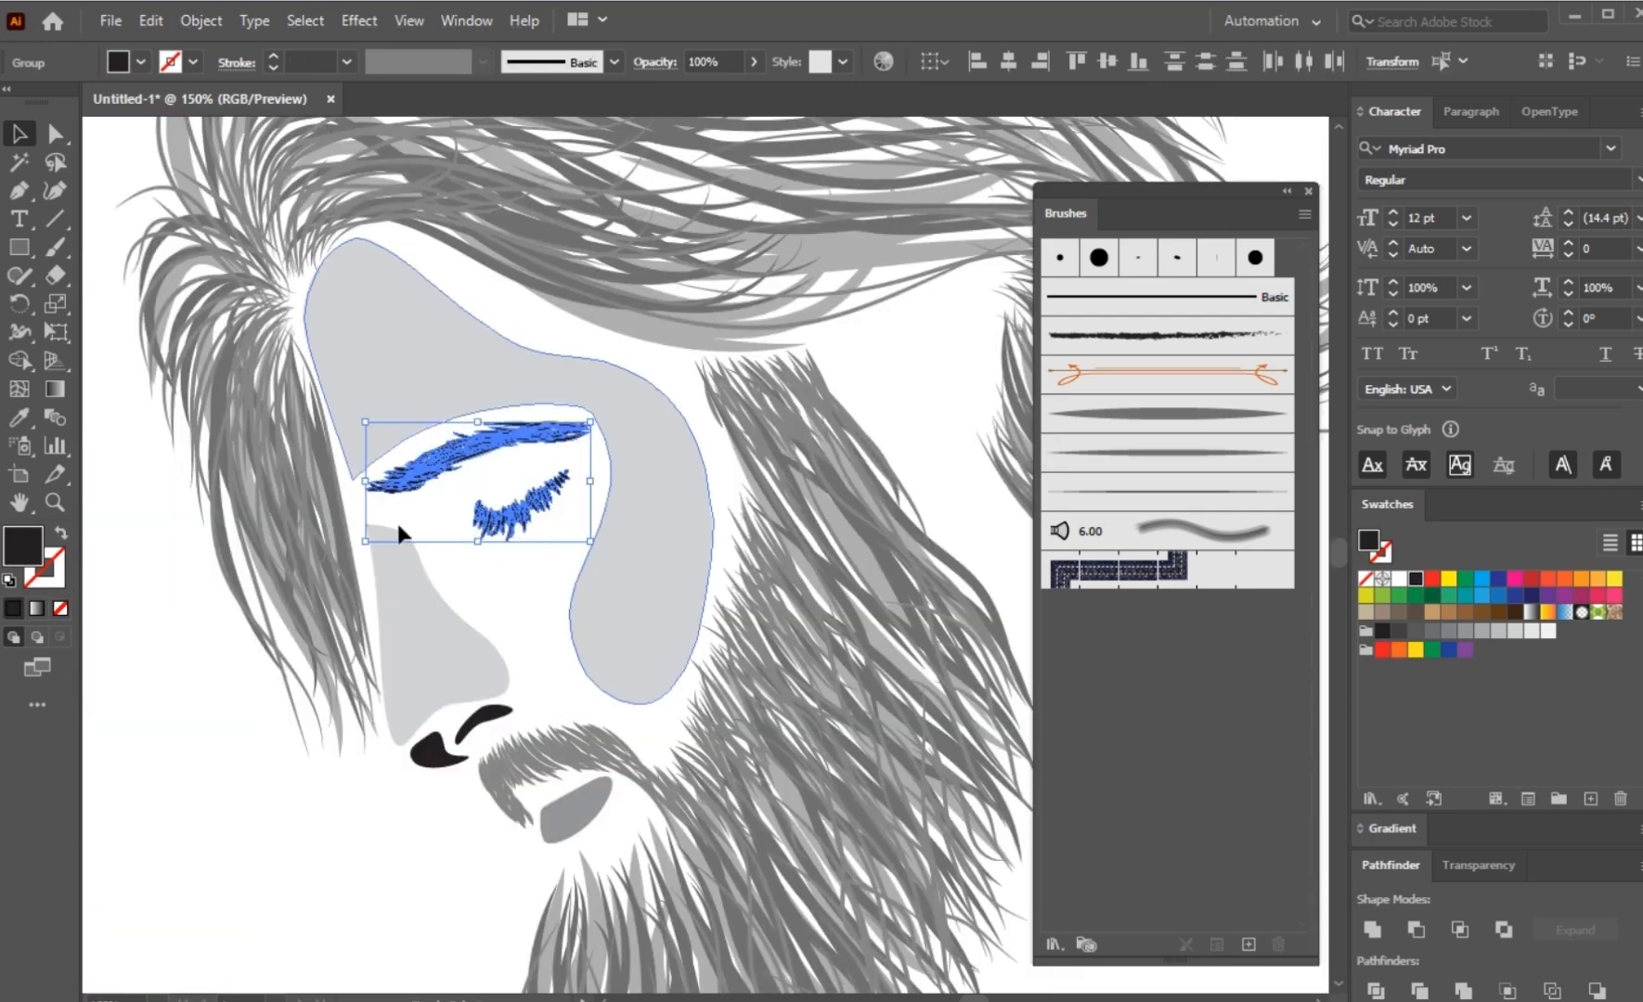
shift+click(431, 670)
shift+click(440, 750)
shift+click(471, 723)
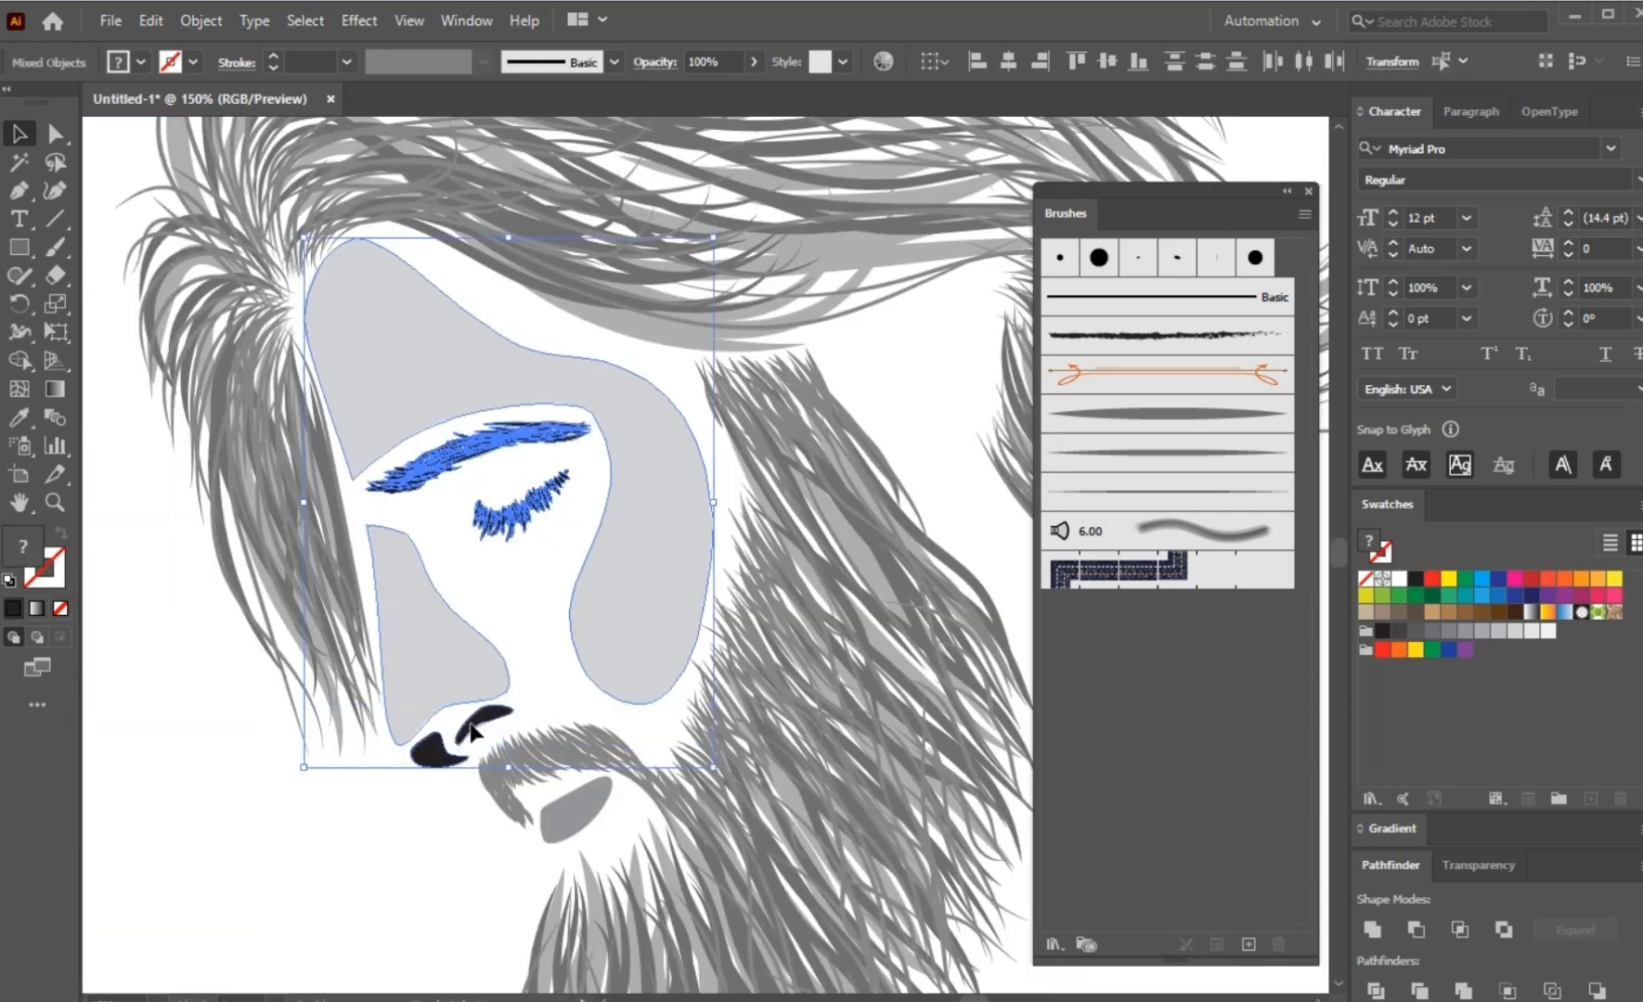
shift+click(570, 801)
right_click(574, 805)
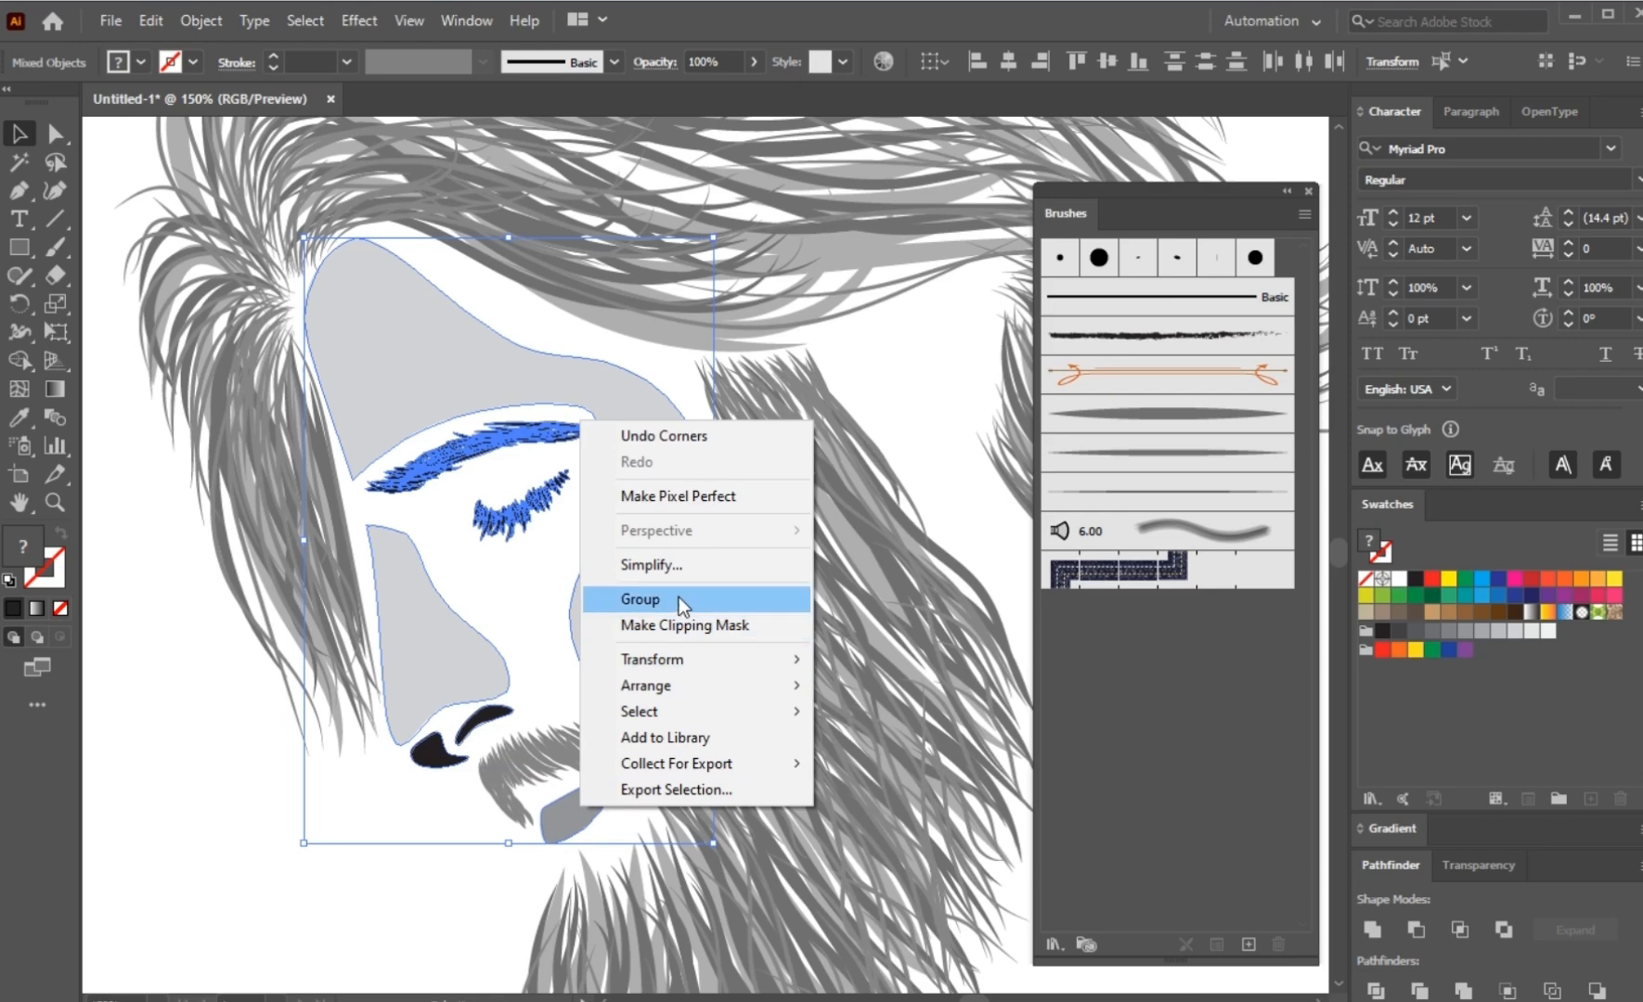
click(680, 601)
click(370, 851)
Step: Select the whole portrait copy beside the photo, and group its hair, beard and face together
scroll(464, 626, down, 2)
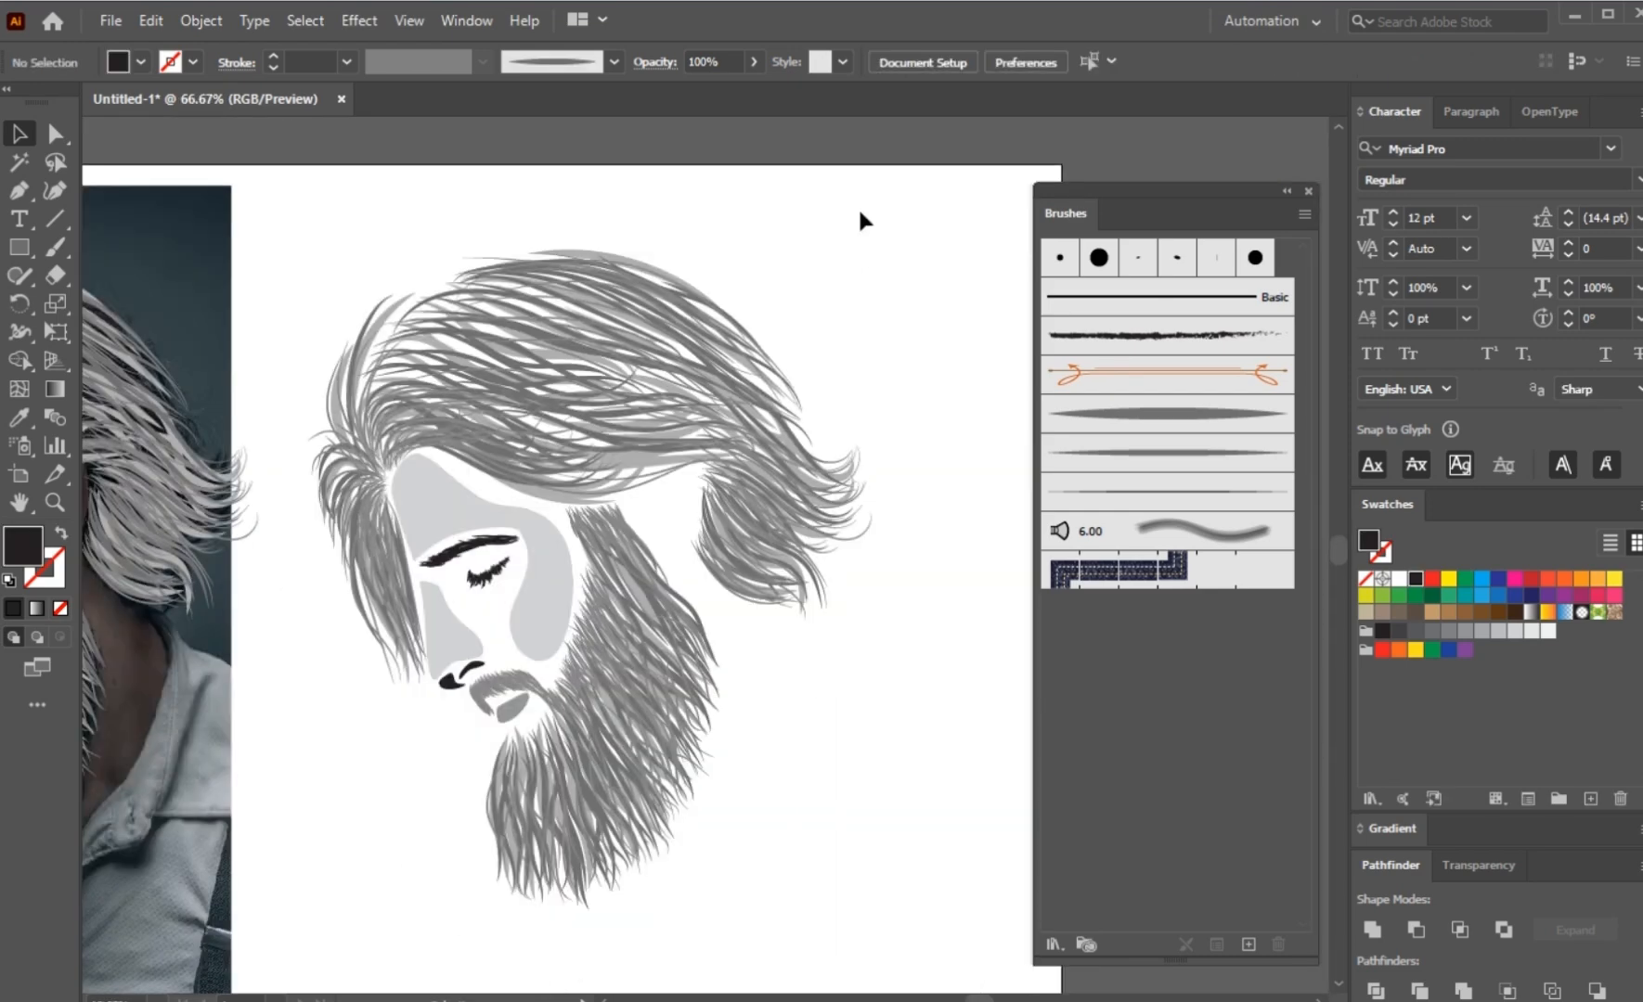
drag(861, 219, 331, 898)
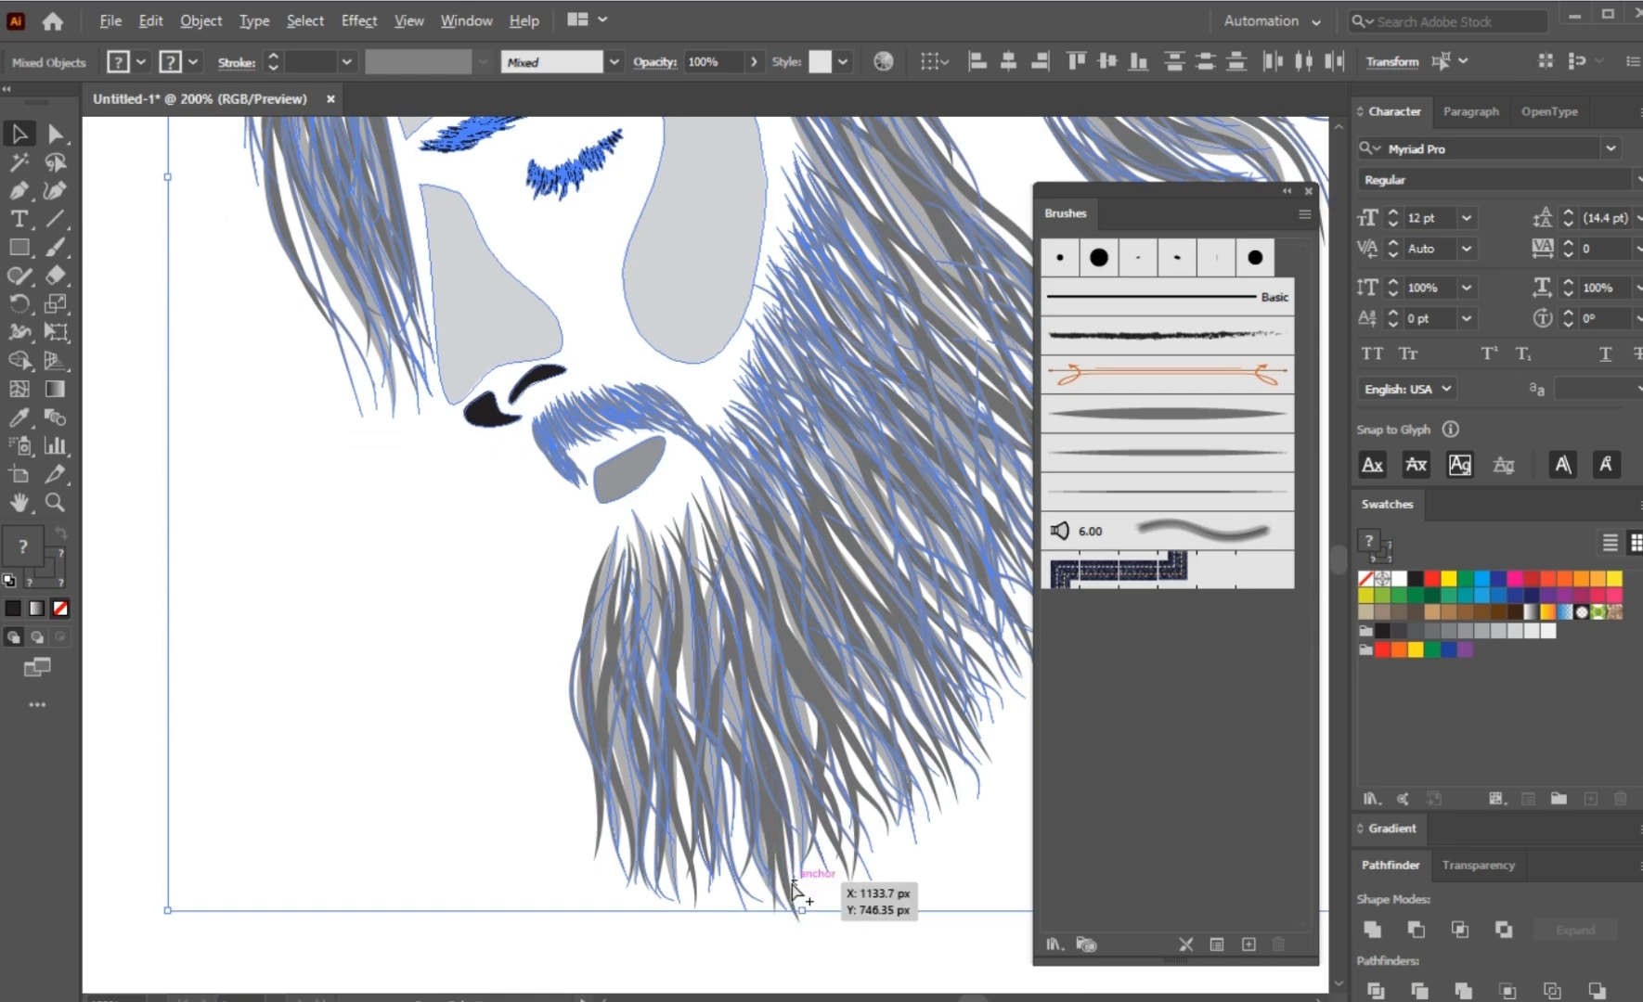
scroll(793, 900, up, 2)
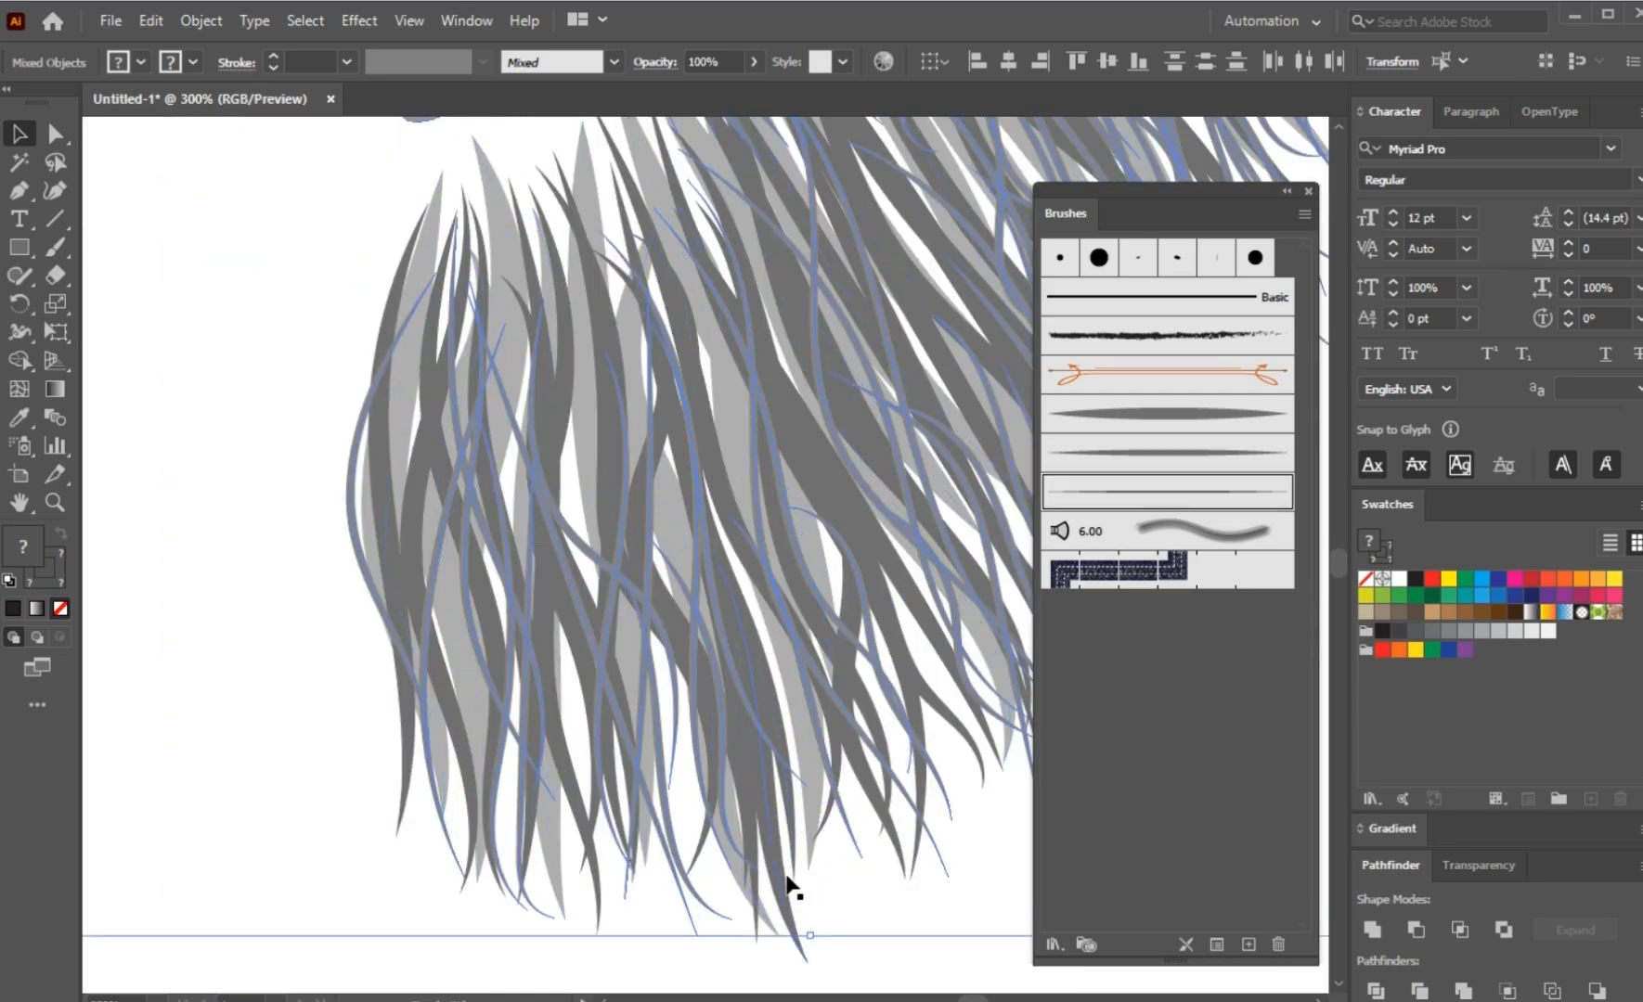
right_click(718, 662)
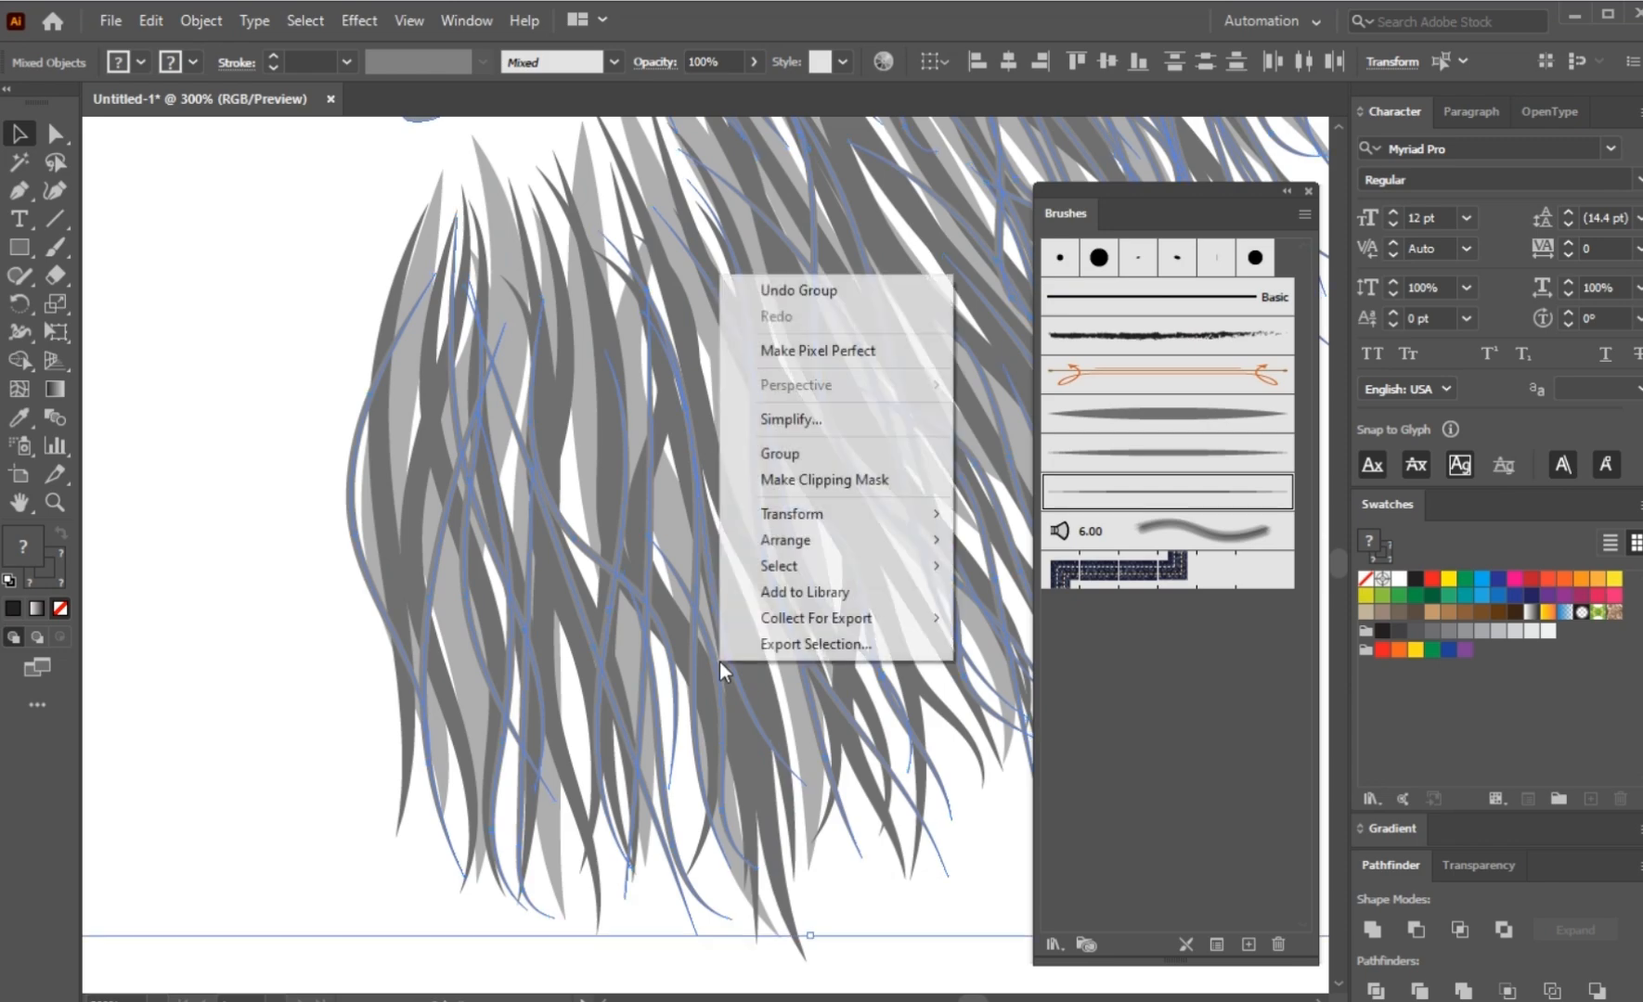
click(794, 455)
click(295, 613)
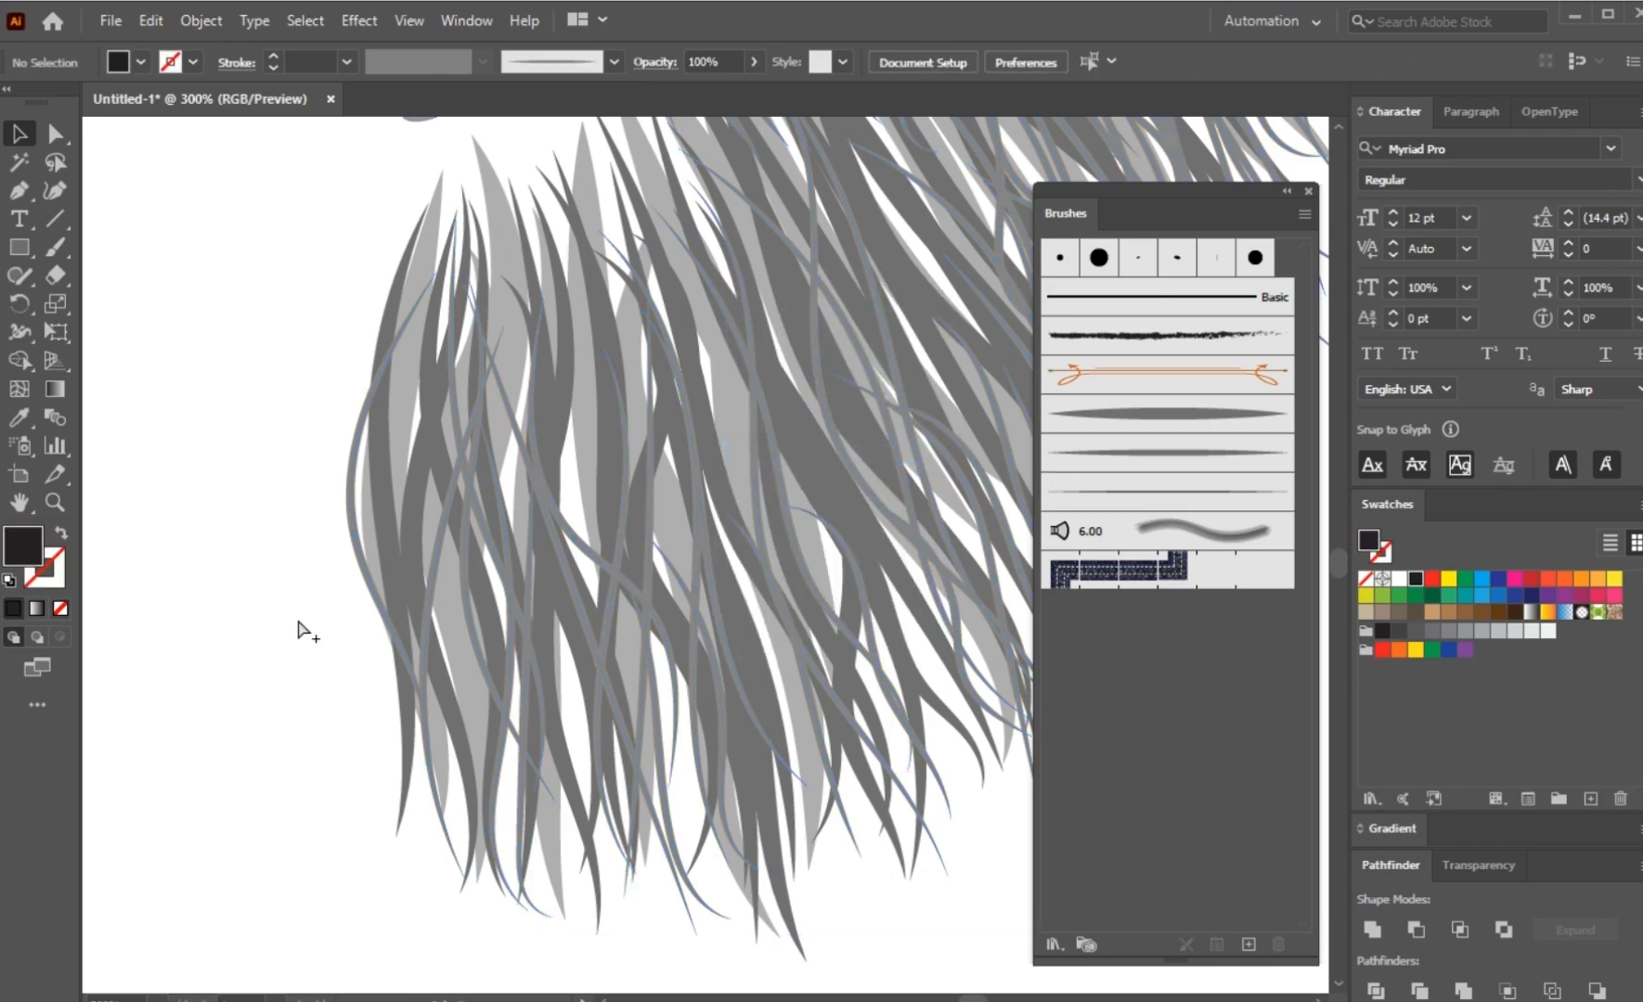
scroll(724, 687, down, 2)
scroll(780, 632, down, 2)
drag(780, 641, 776, 651)
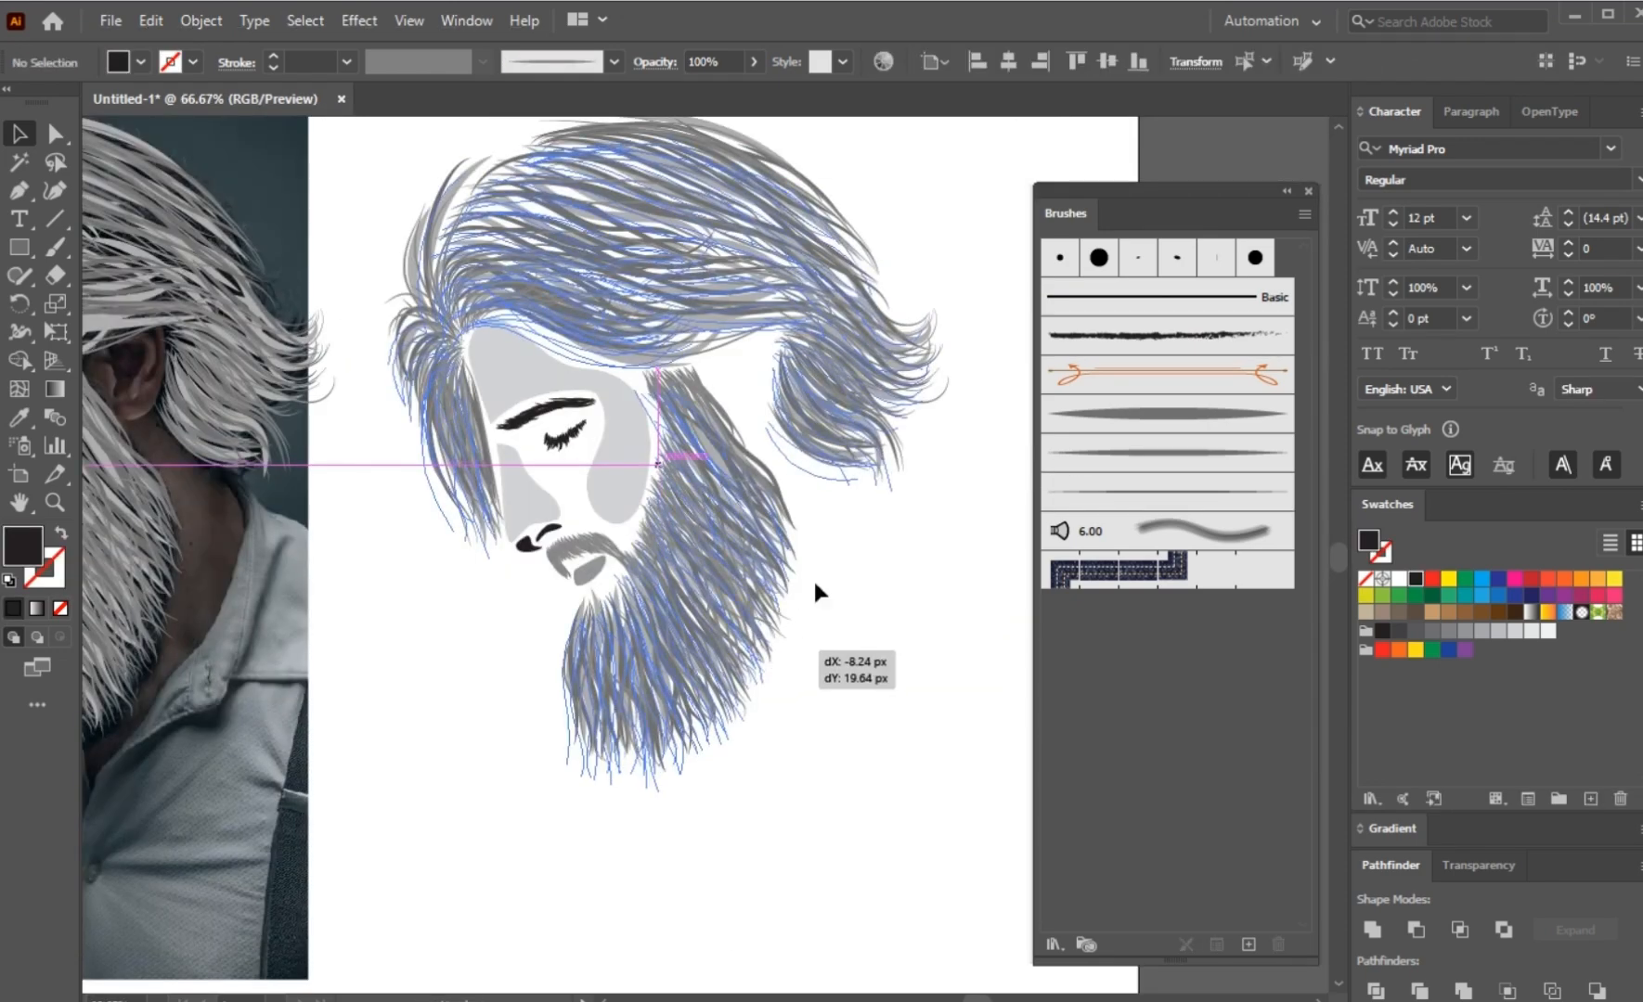
click(879, 559)
key(ctrl+z)
click(912, 613)
drag(933, 615, 863, 651)
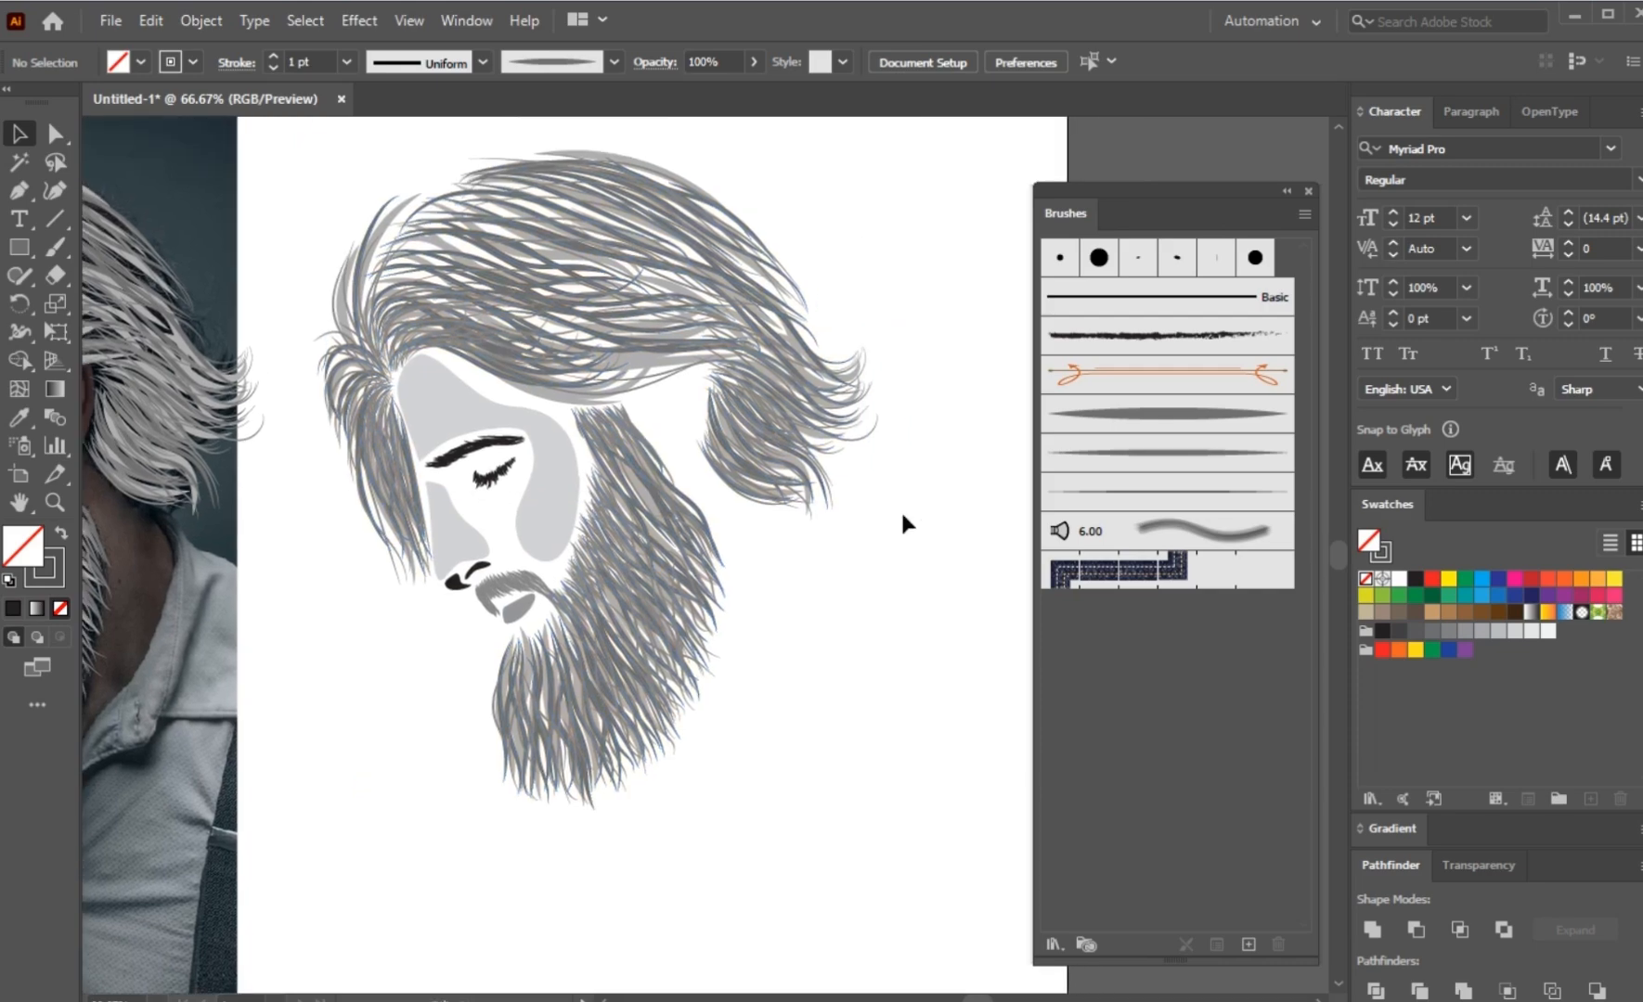
Step: Expand the appearance of the whole grouped portrait so its brush strokes become filled shapes
drag(916, 216, 683, 612)
click(212, 21)
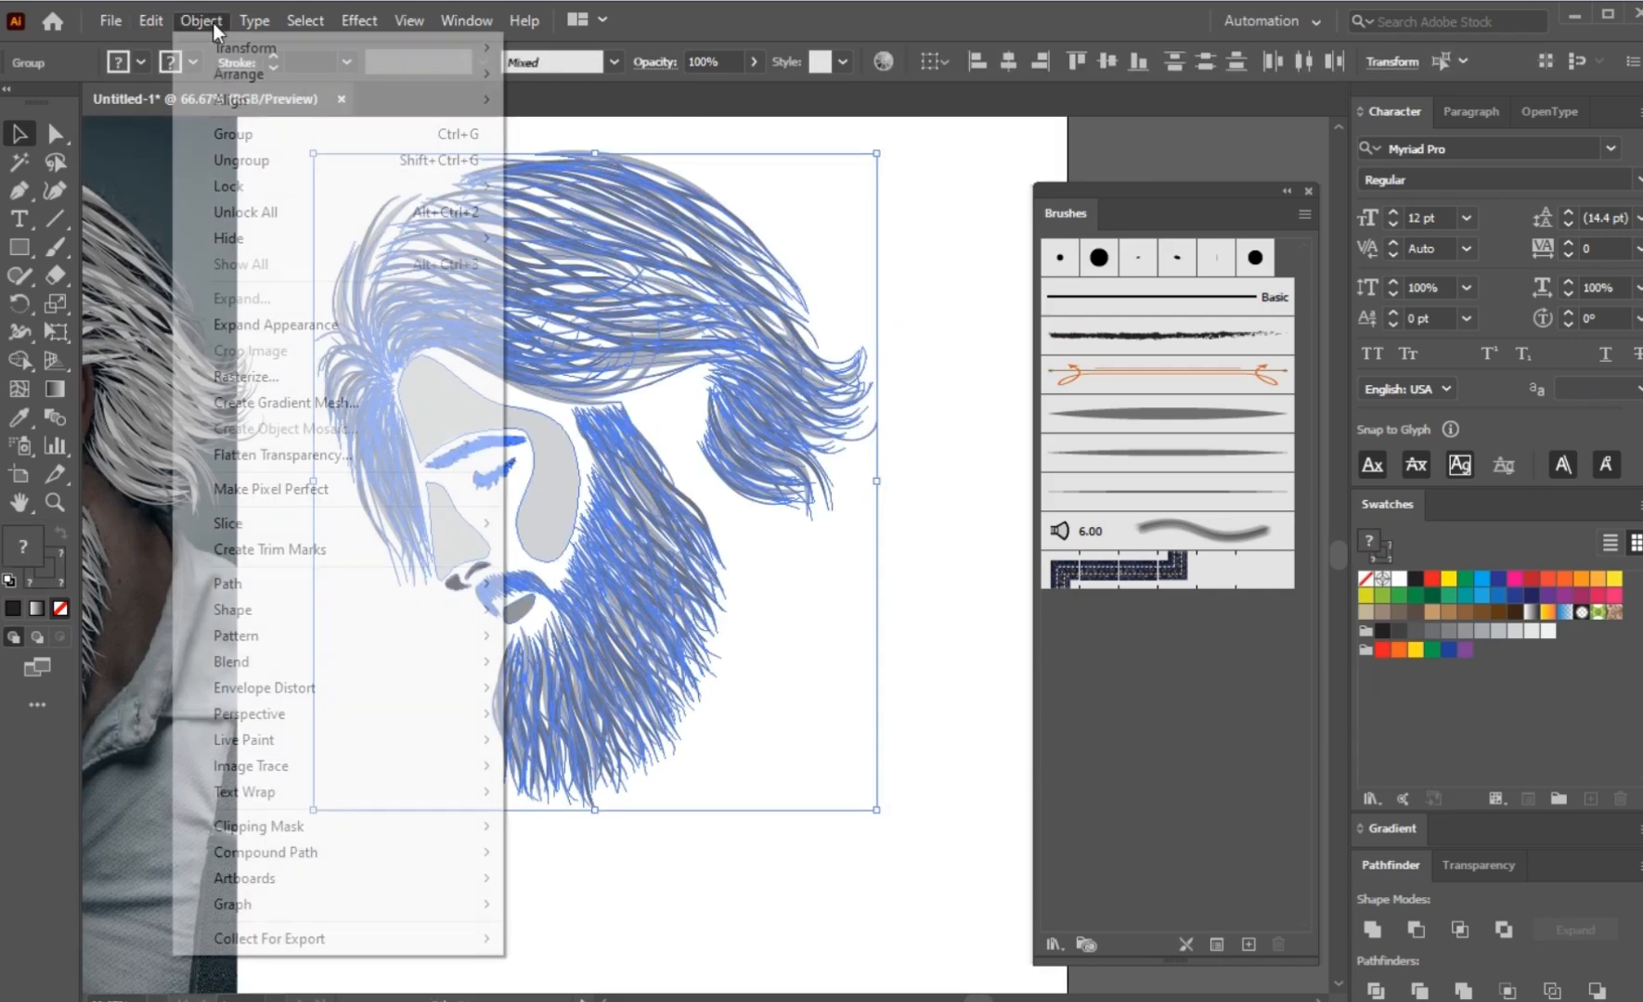
click(262, 313)
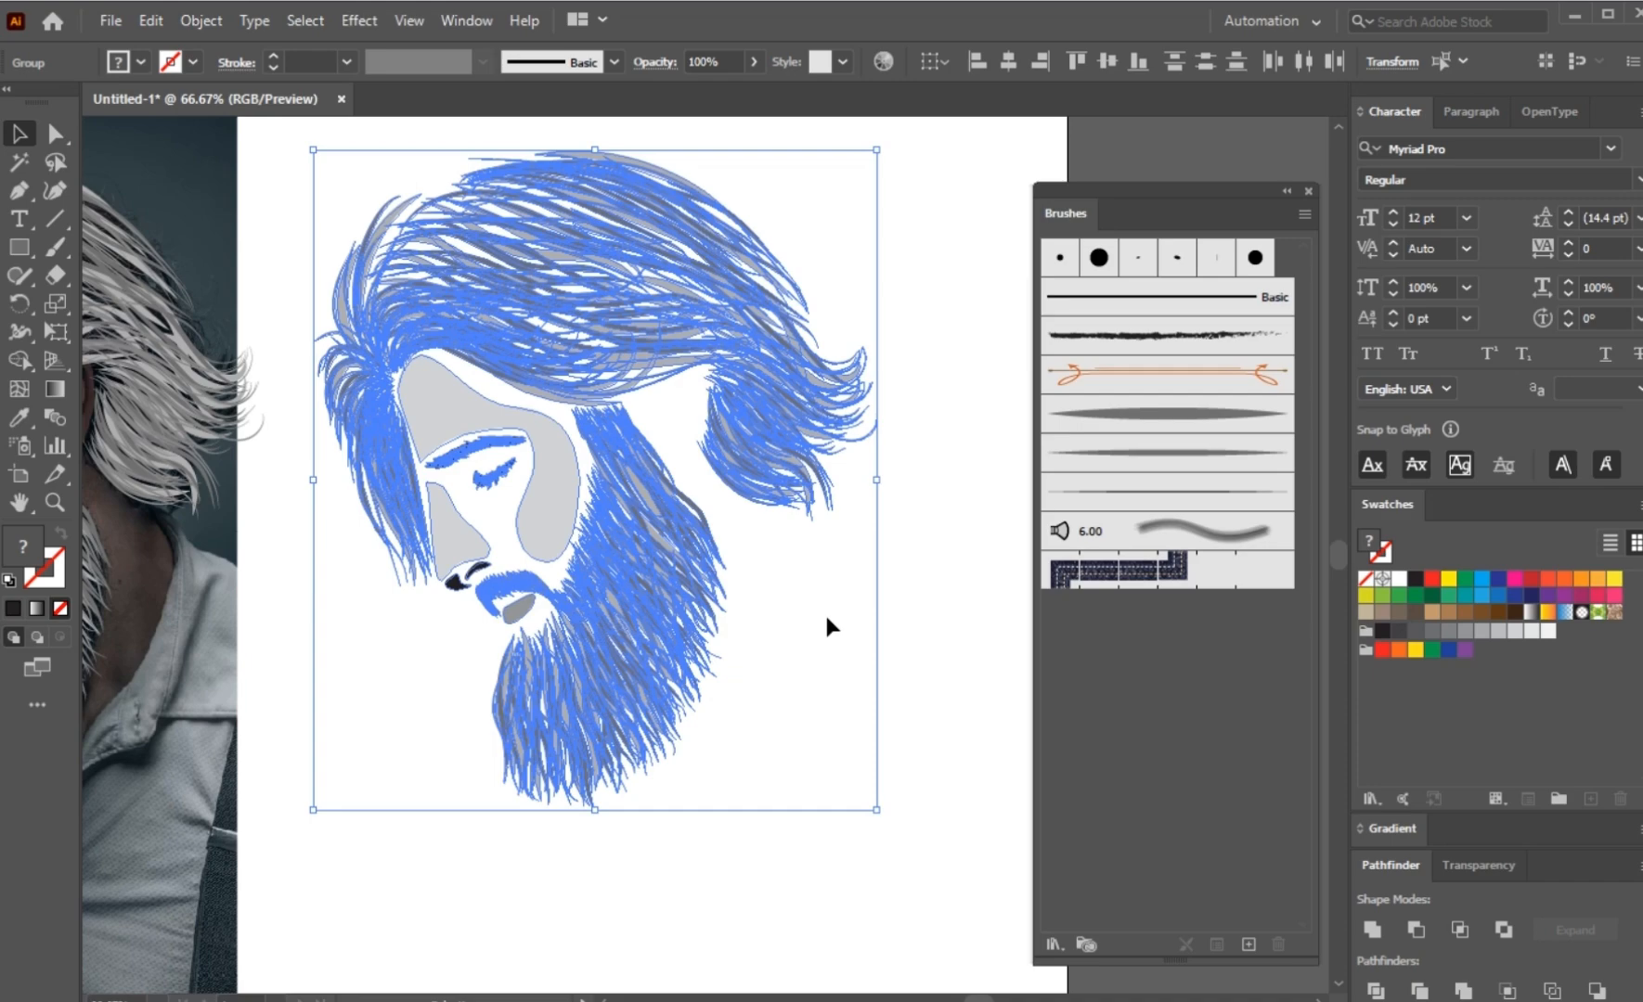
click(826, 626)
Step: Fill the group of broad, light grey base strands in the hair and beard with black
scroll(850, 511, up, 2)
scroll(853, 501, up, 1)
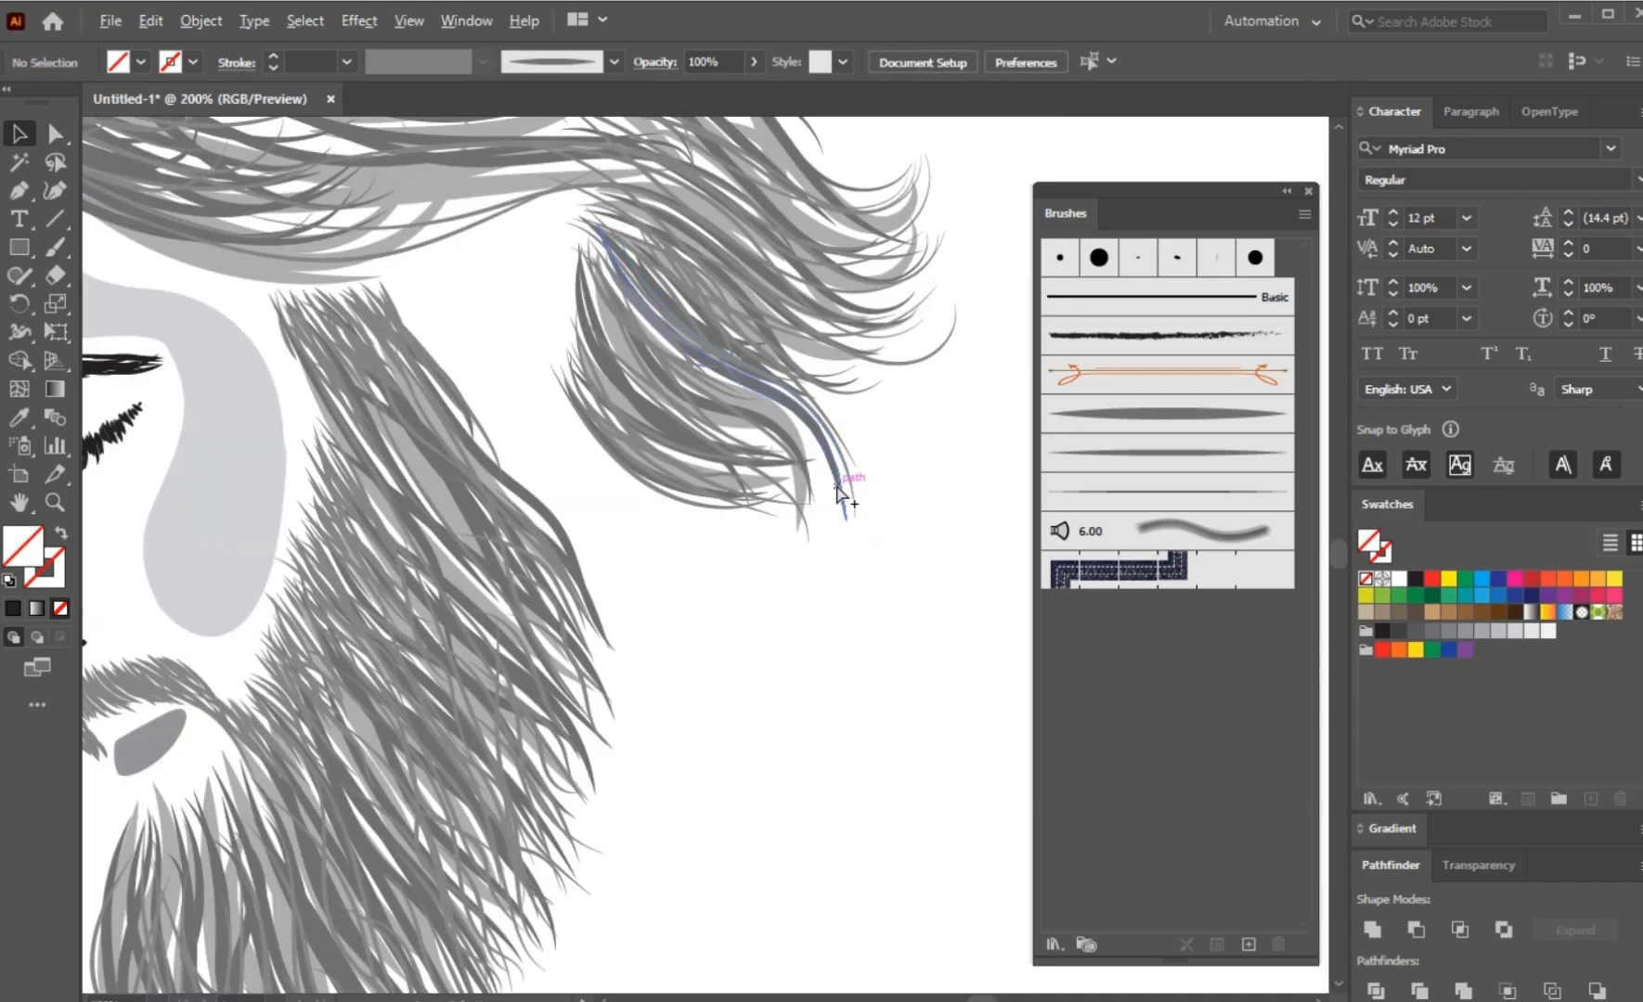
click(363, 710)
click(1416, 578)
click(786, 741)
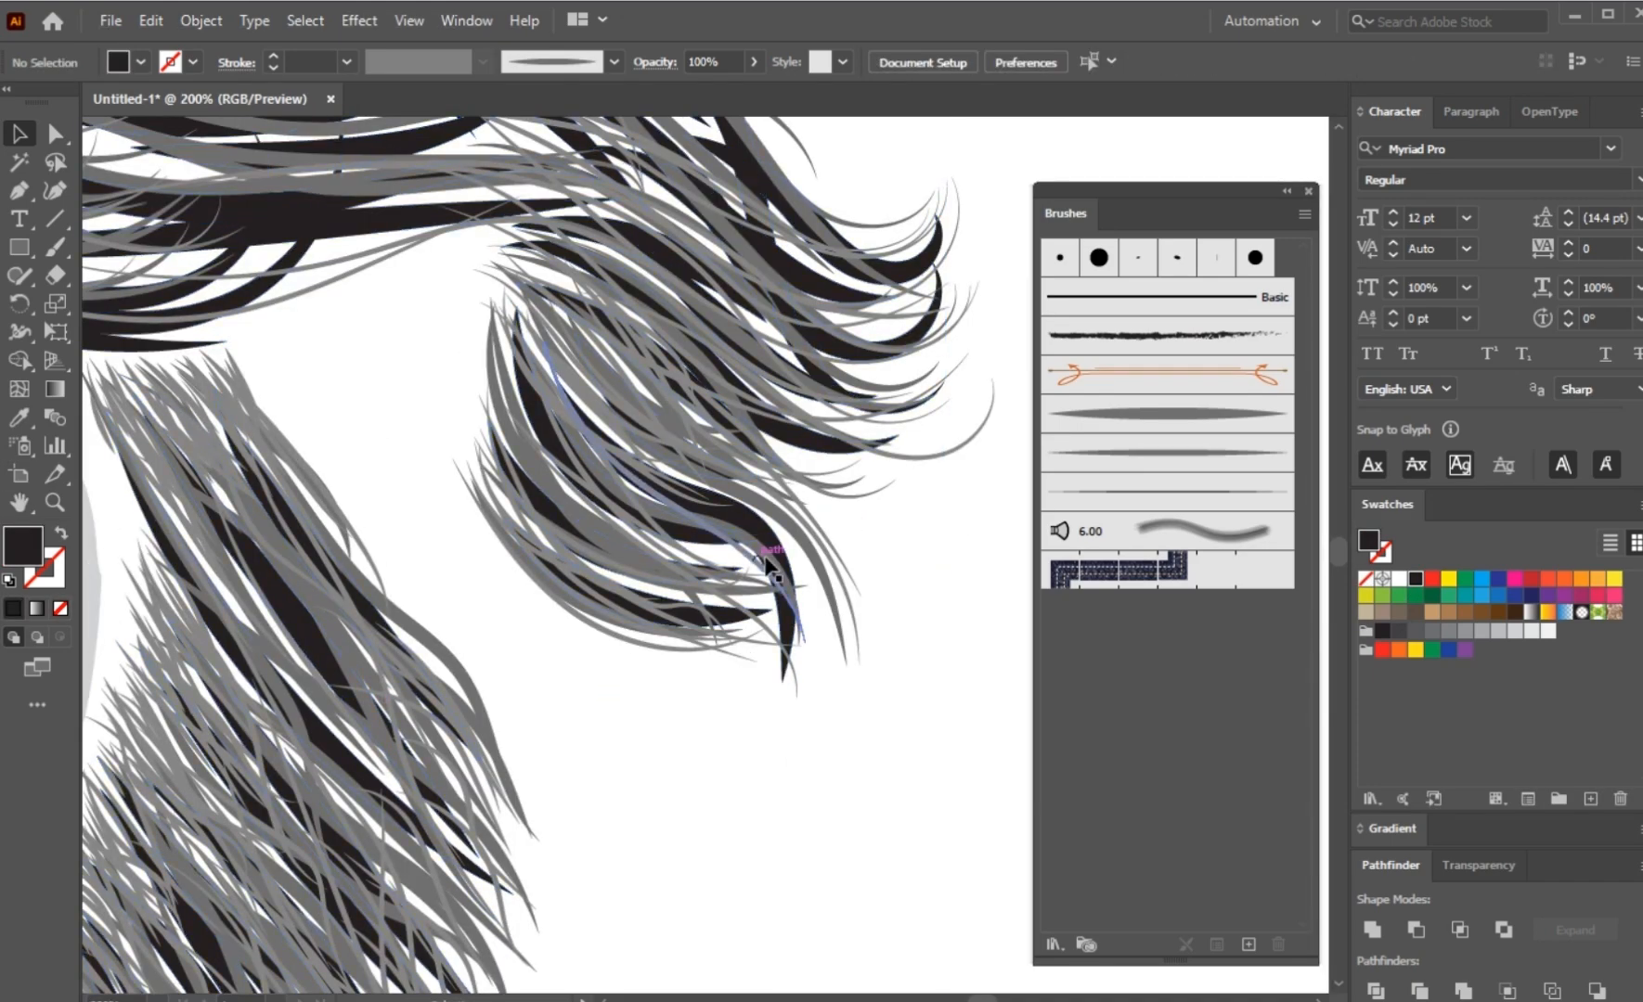
Step: Fill the group of medium-width hair and beard strands with the dark grey K=80 swatch
click(827, 592)
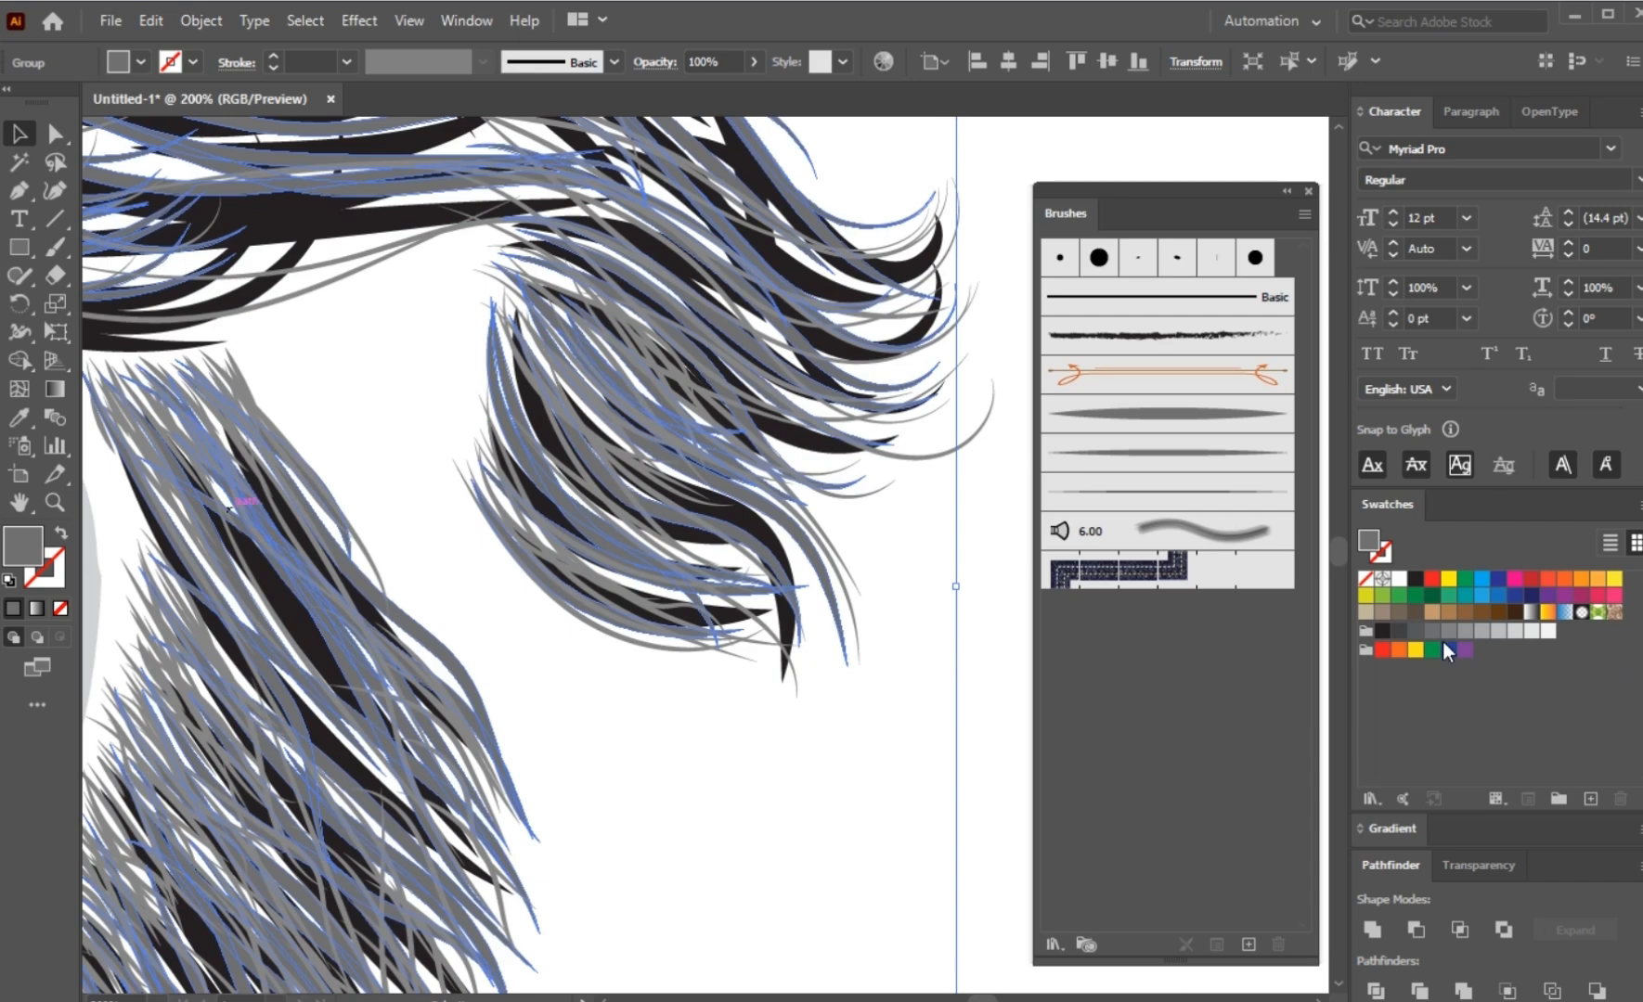
click(1413, 632)
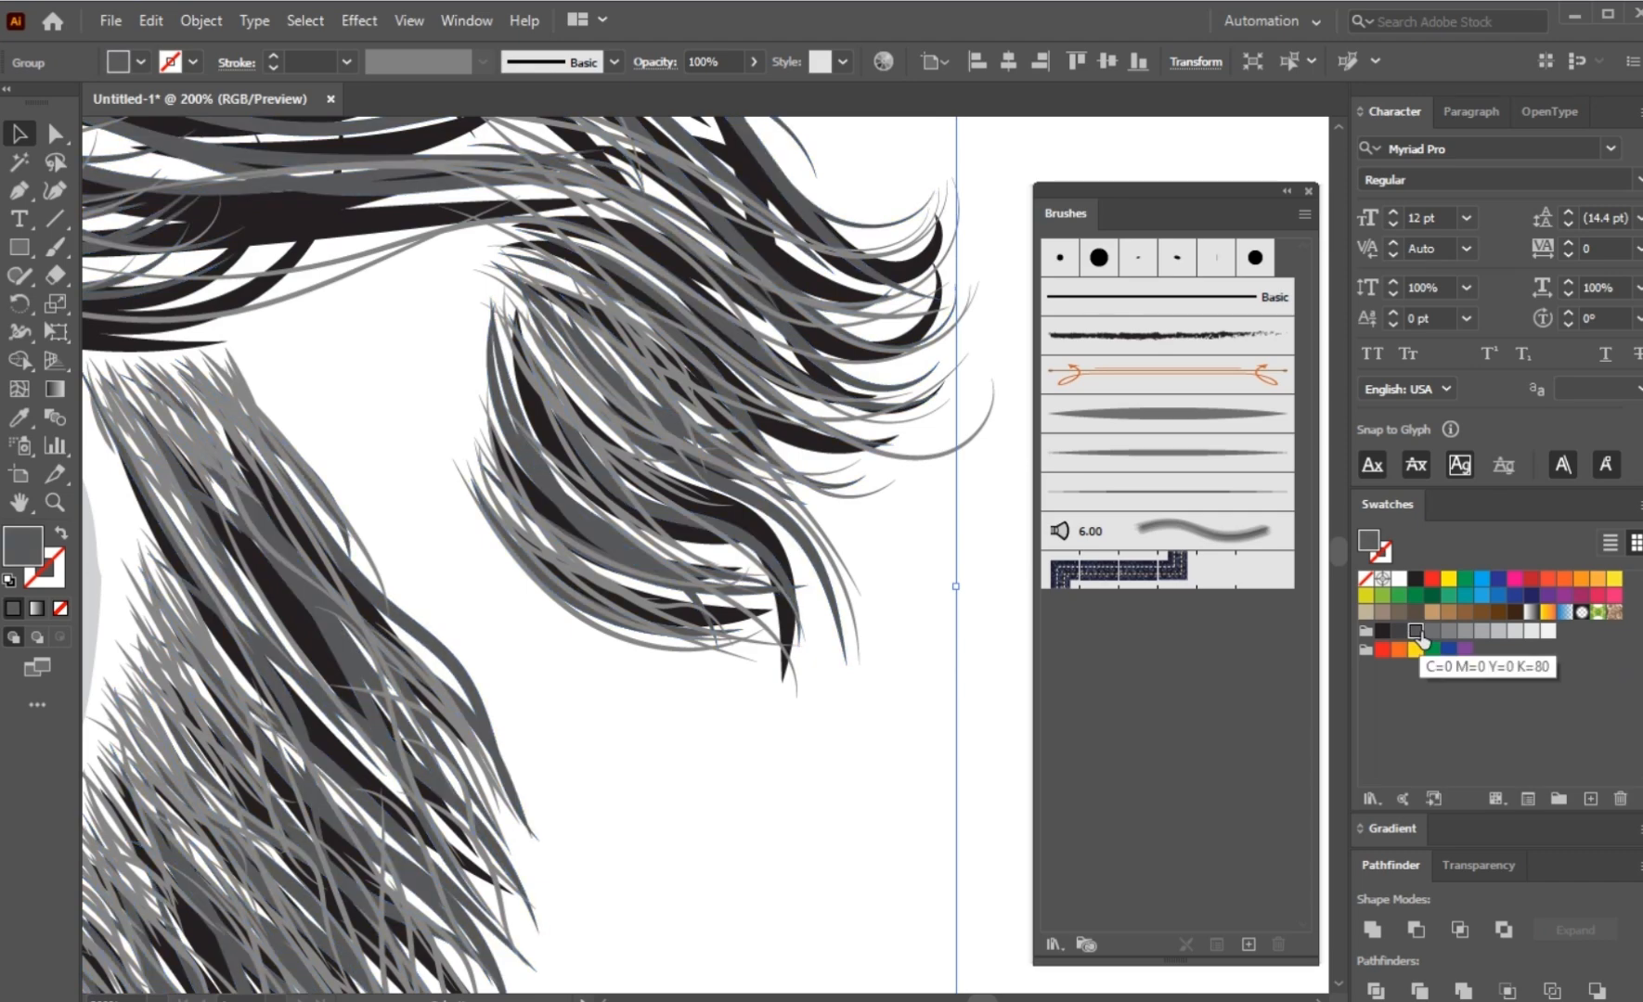
click(1431, 633)
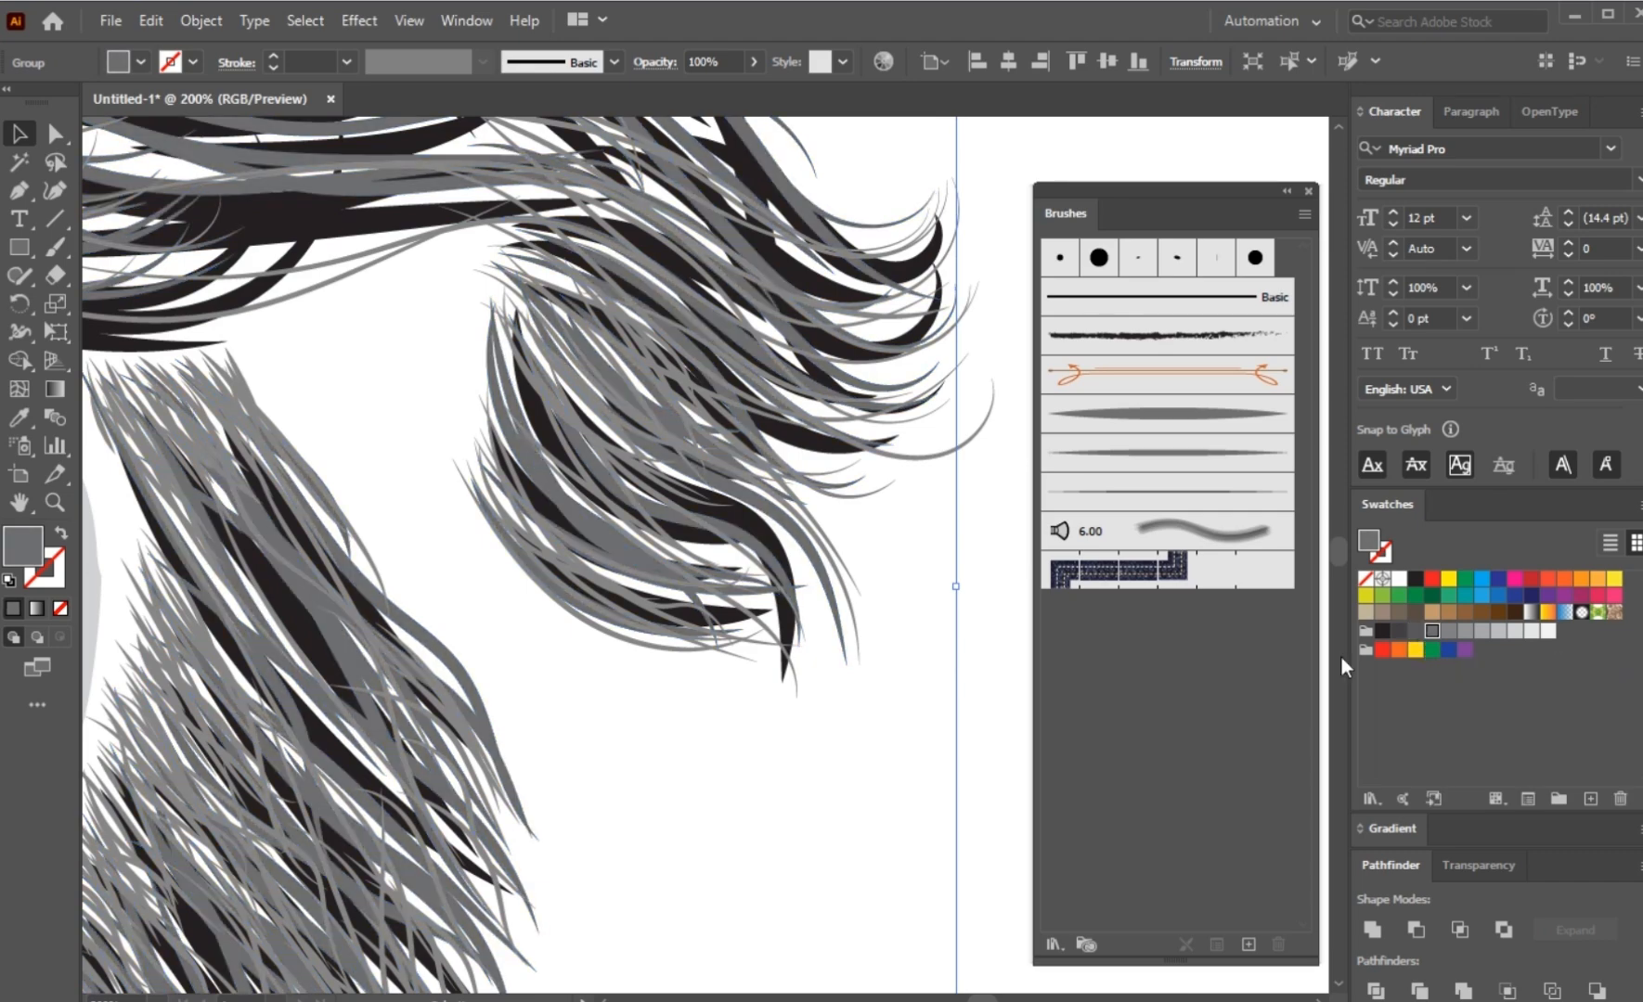
click(1415, 631)
click(874, 602)
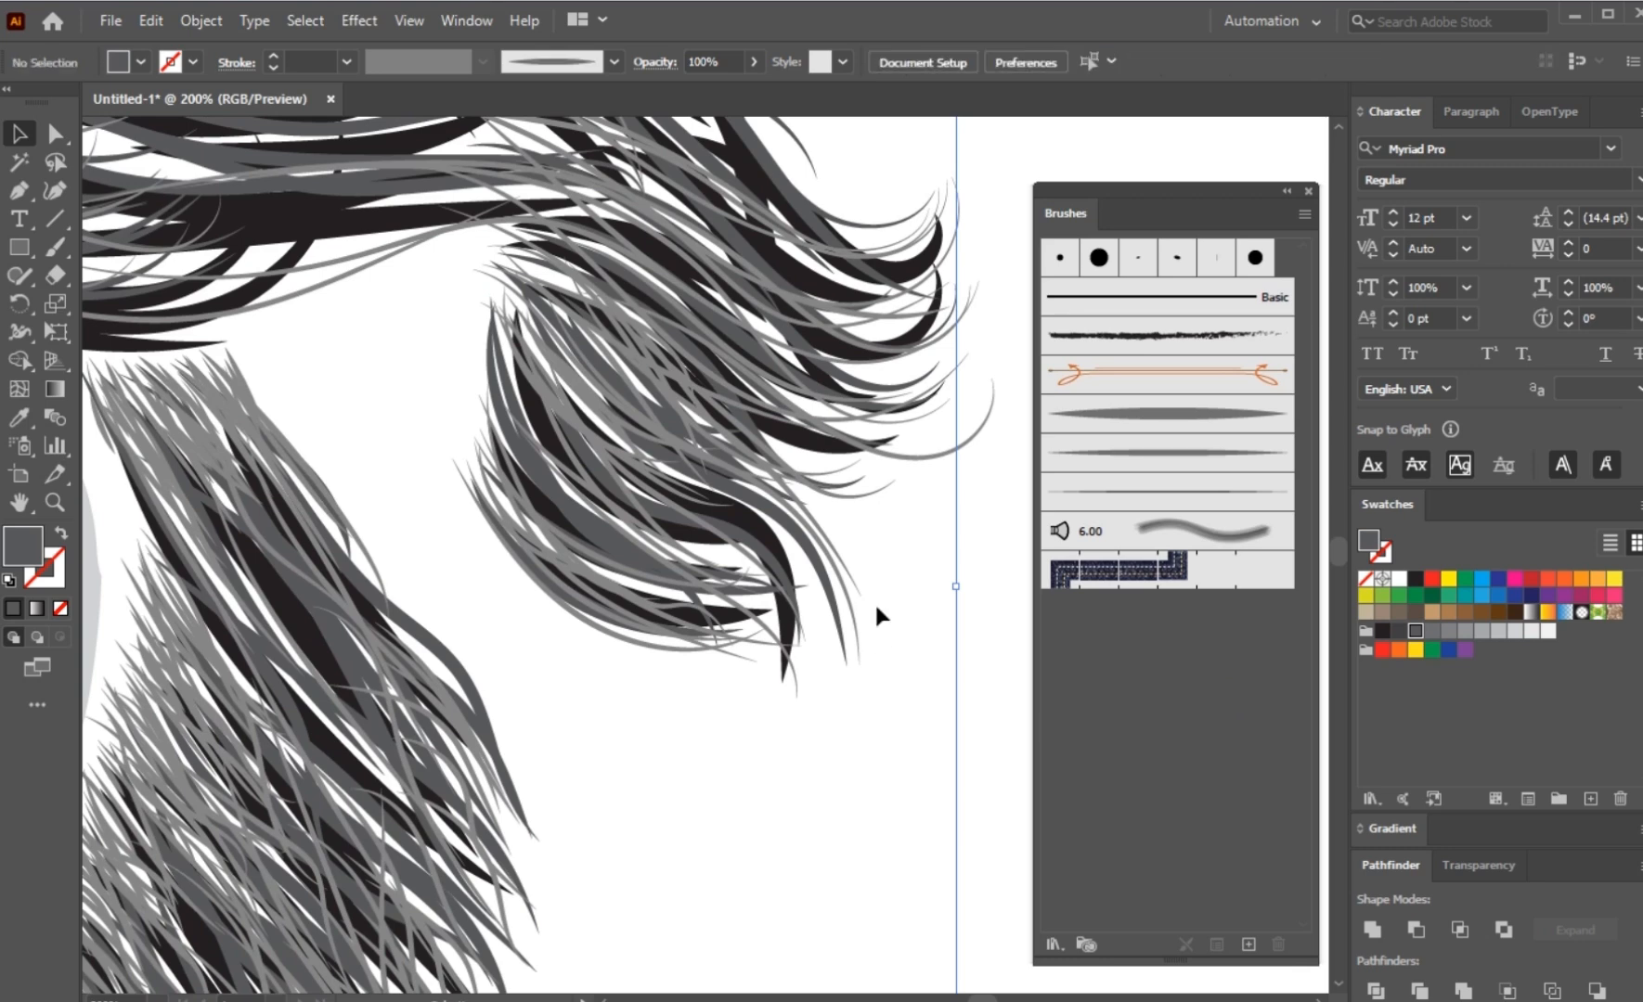
Step: Fill the group of thin top strands in the hair and beard with the grey swatch one shade lighter than K=80
click(853, 613)
click(1432, 633)
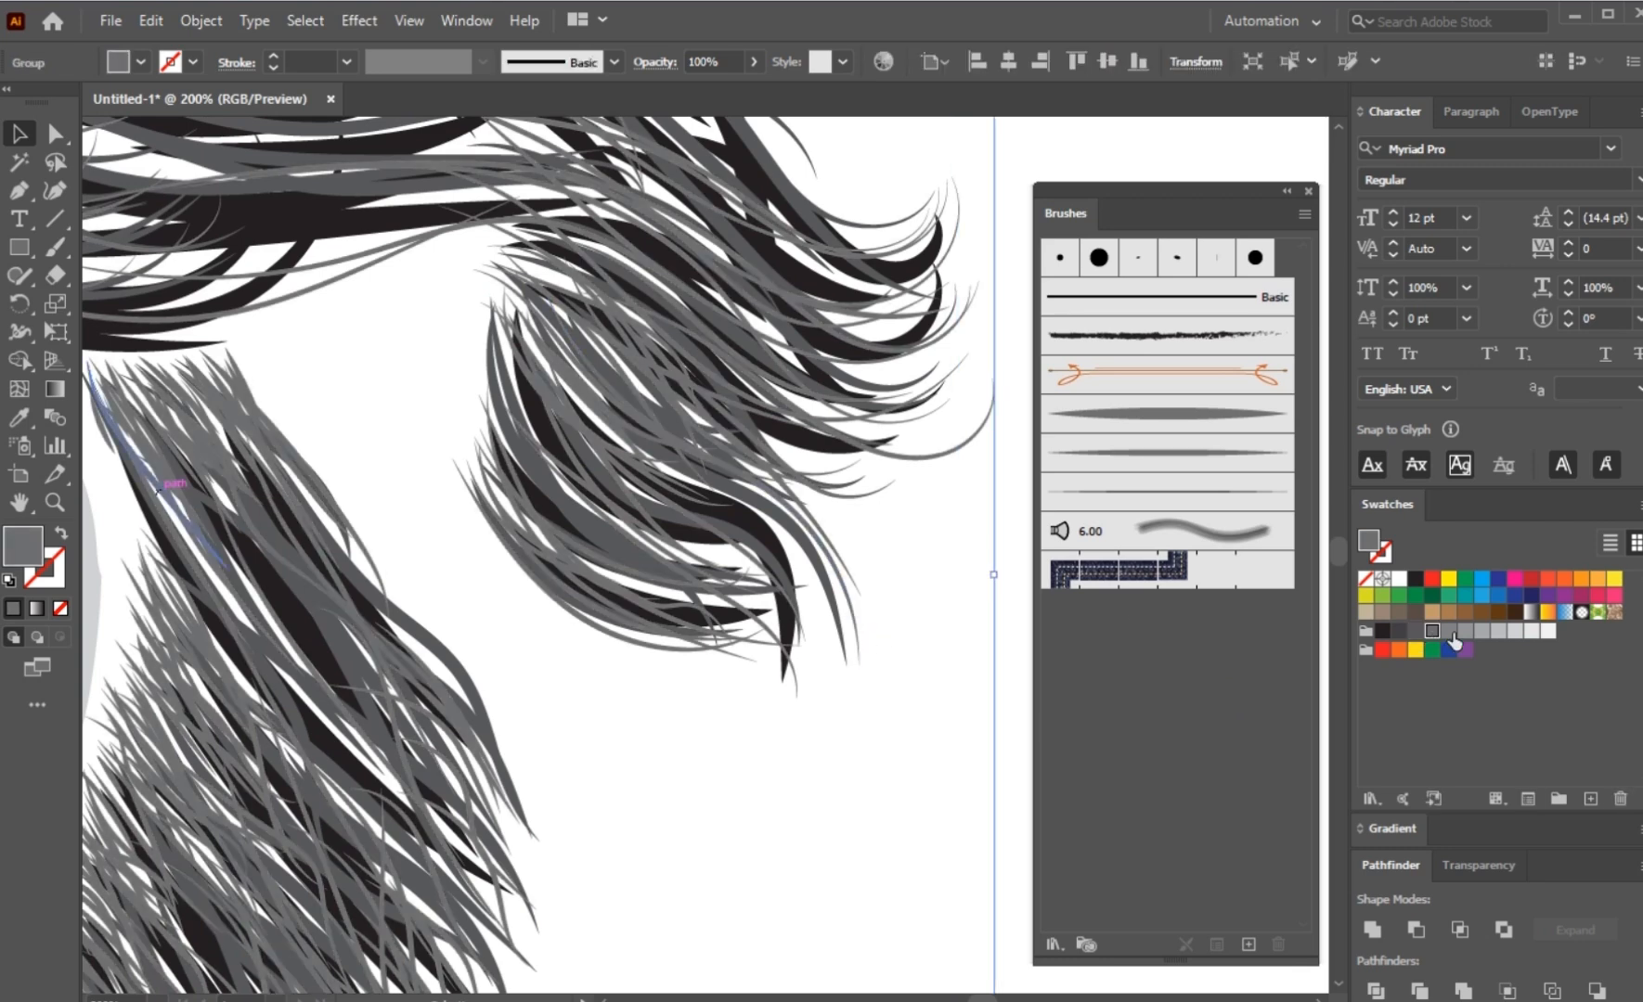
click(1449, 632)
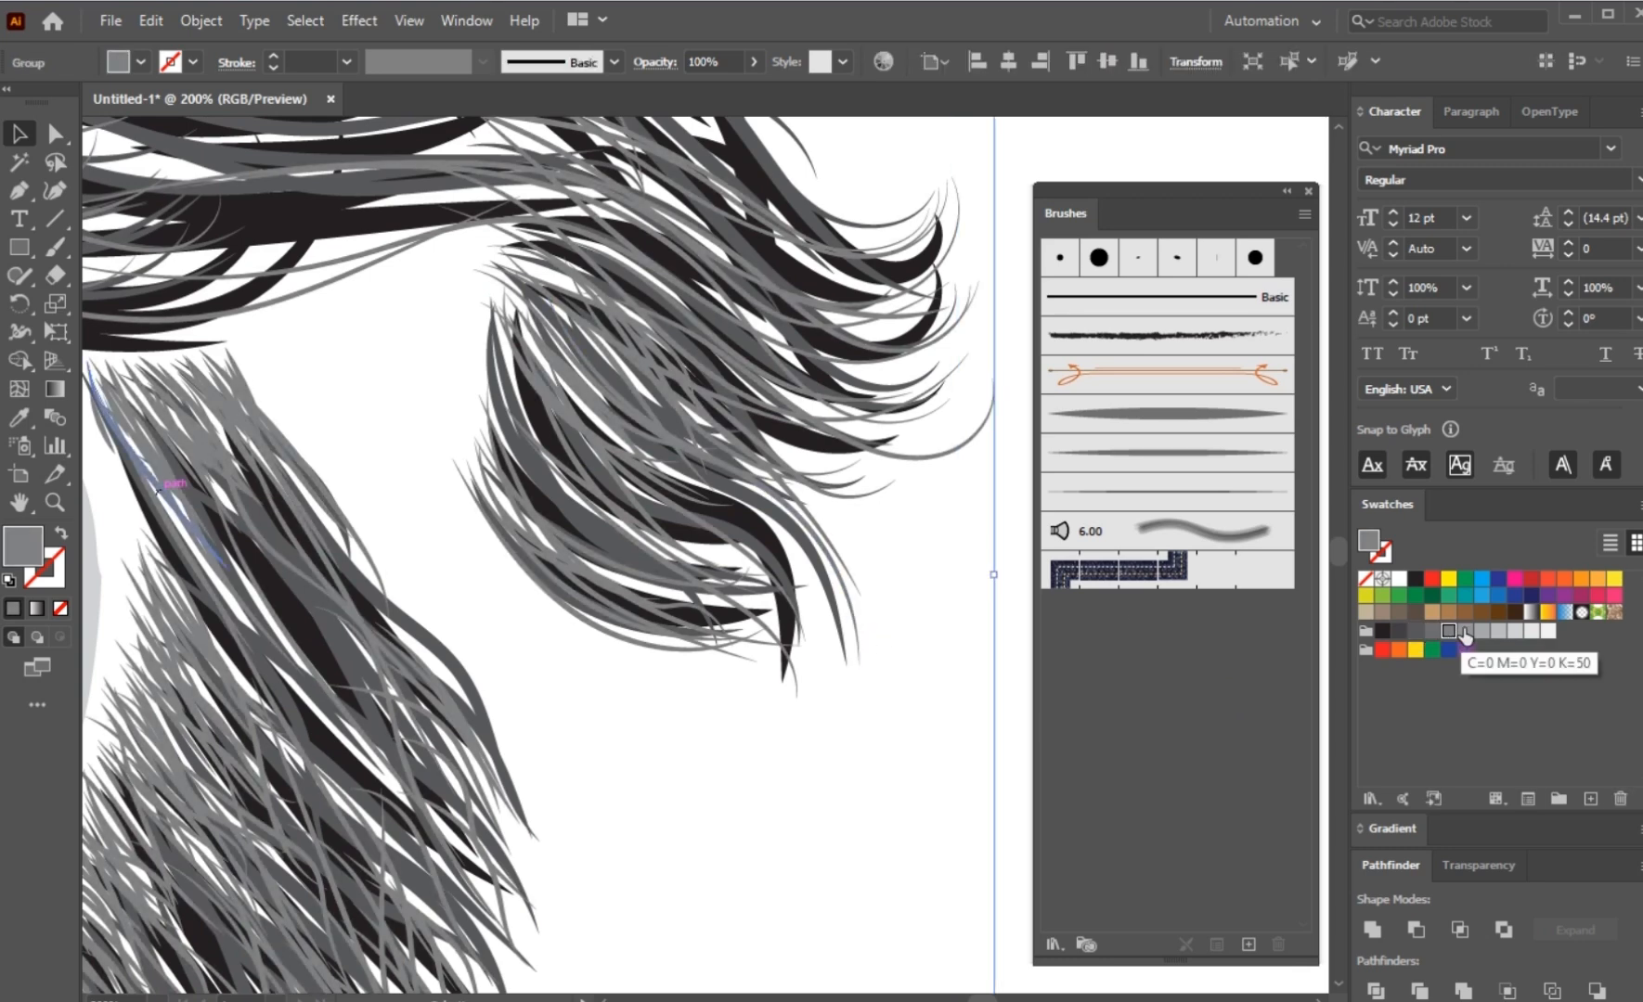
click(1440, 629)
click(645, 759)
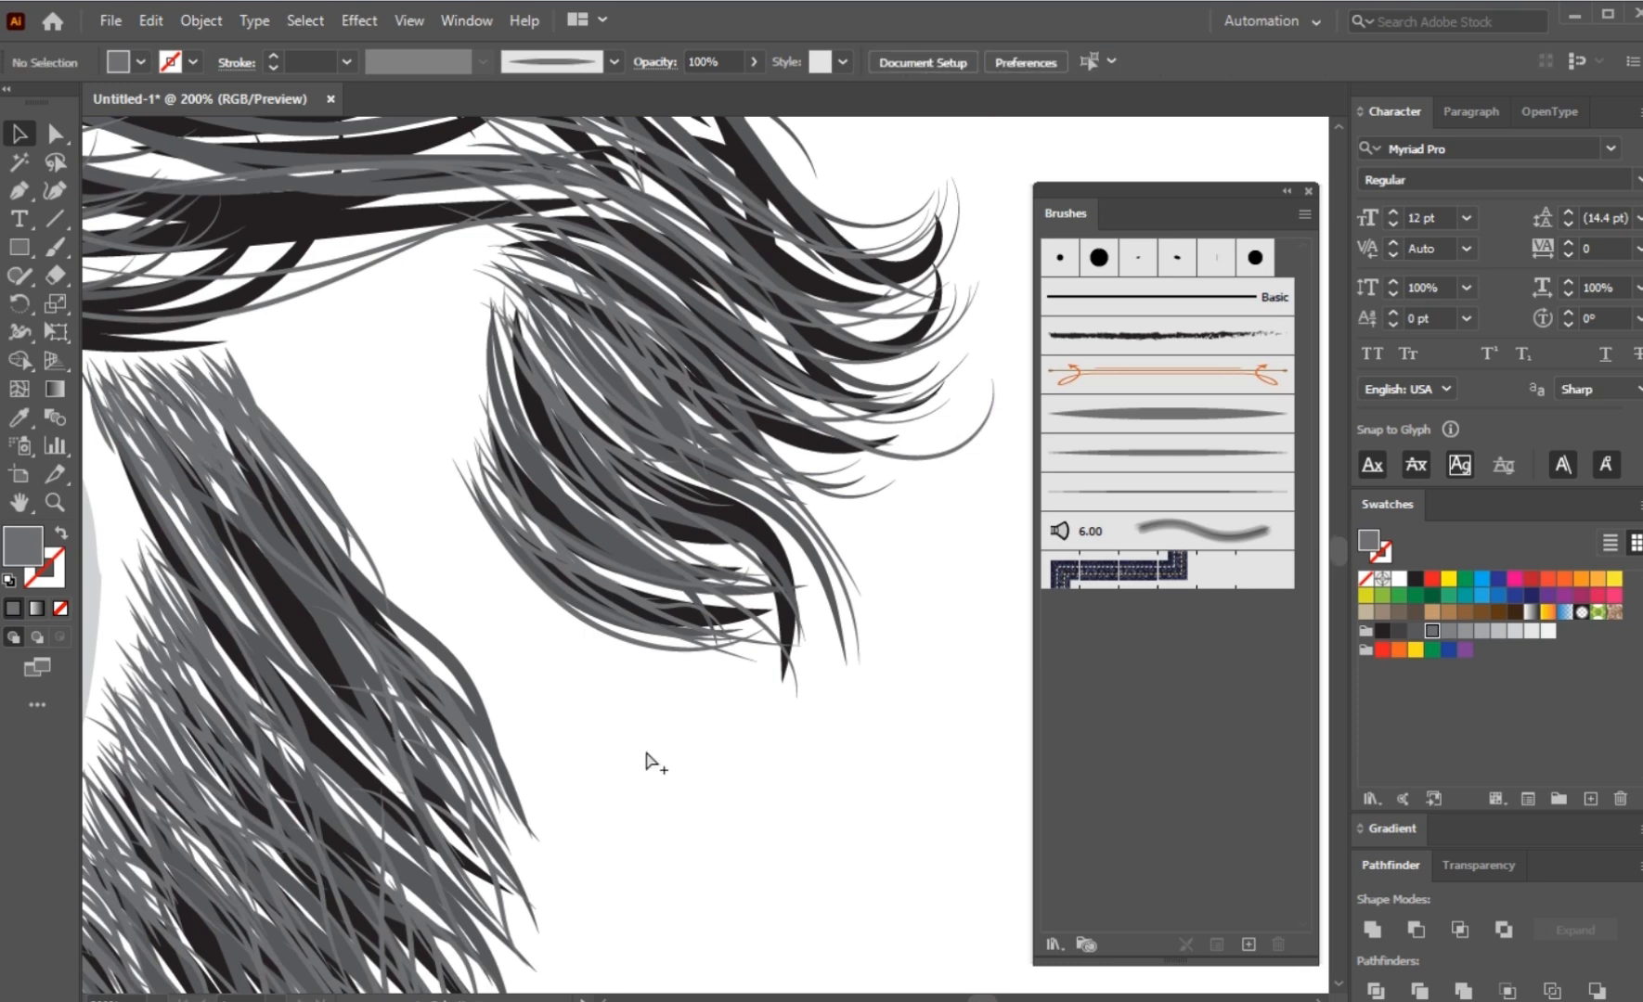
key(ctrl+minus)
key(ctrl+minus)
key(ctrl+minus)
drag(661, 751, 711, 656)
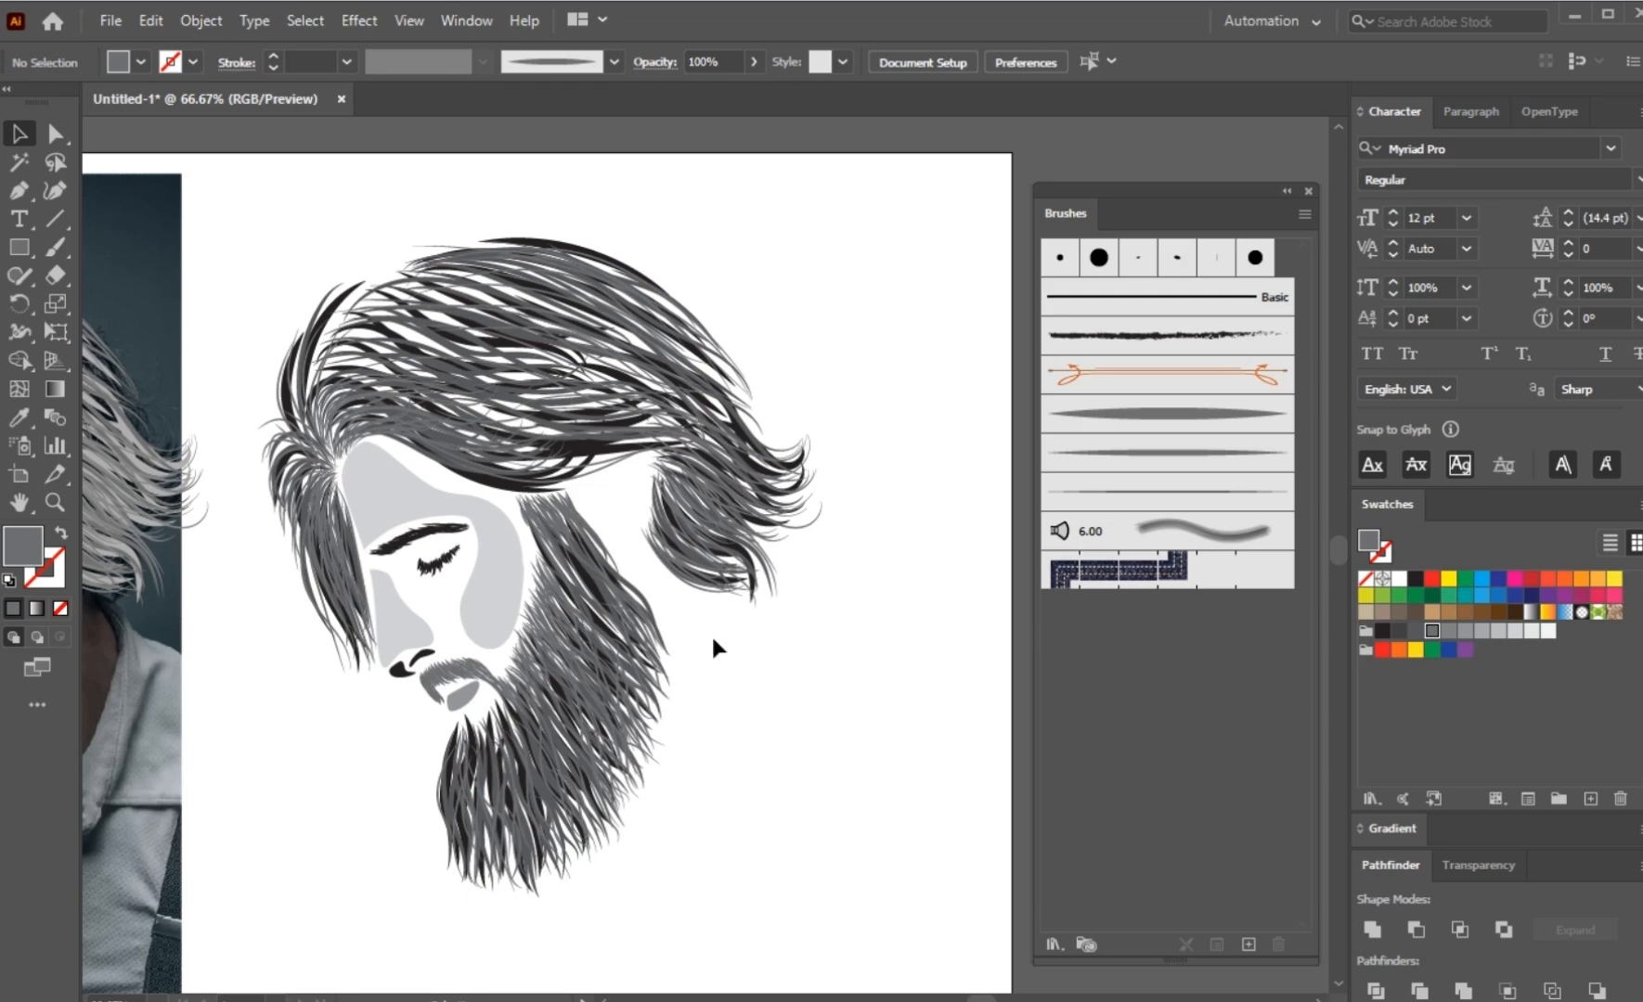
Step: Paint broad strokes across the white gaps in the crown hair, using the widest tapered art brush with a grey 1 pt stroke
scroll(437, 480, up, 2)
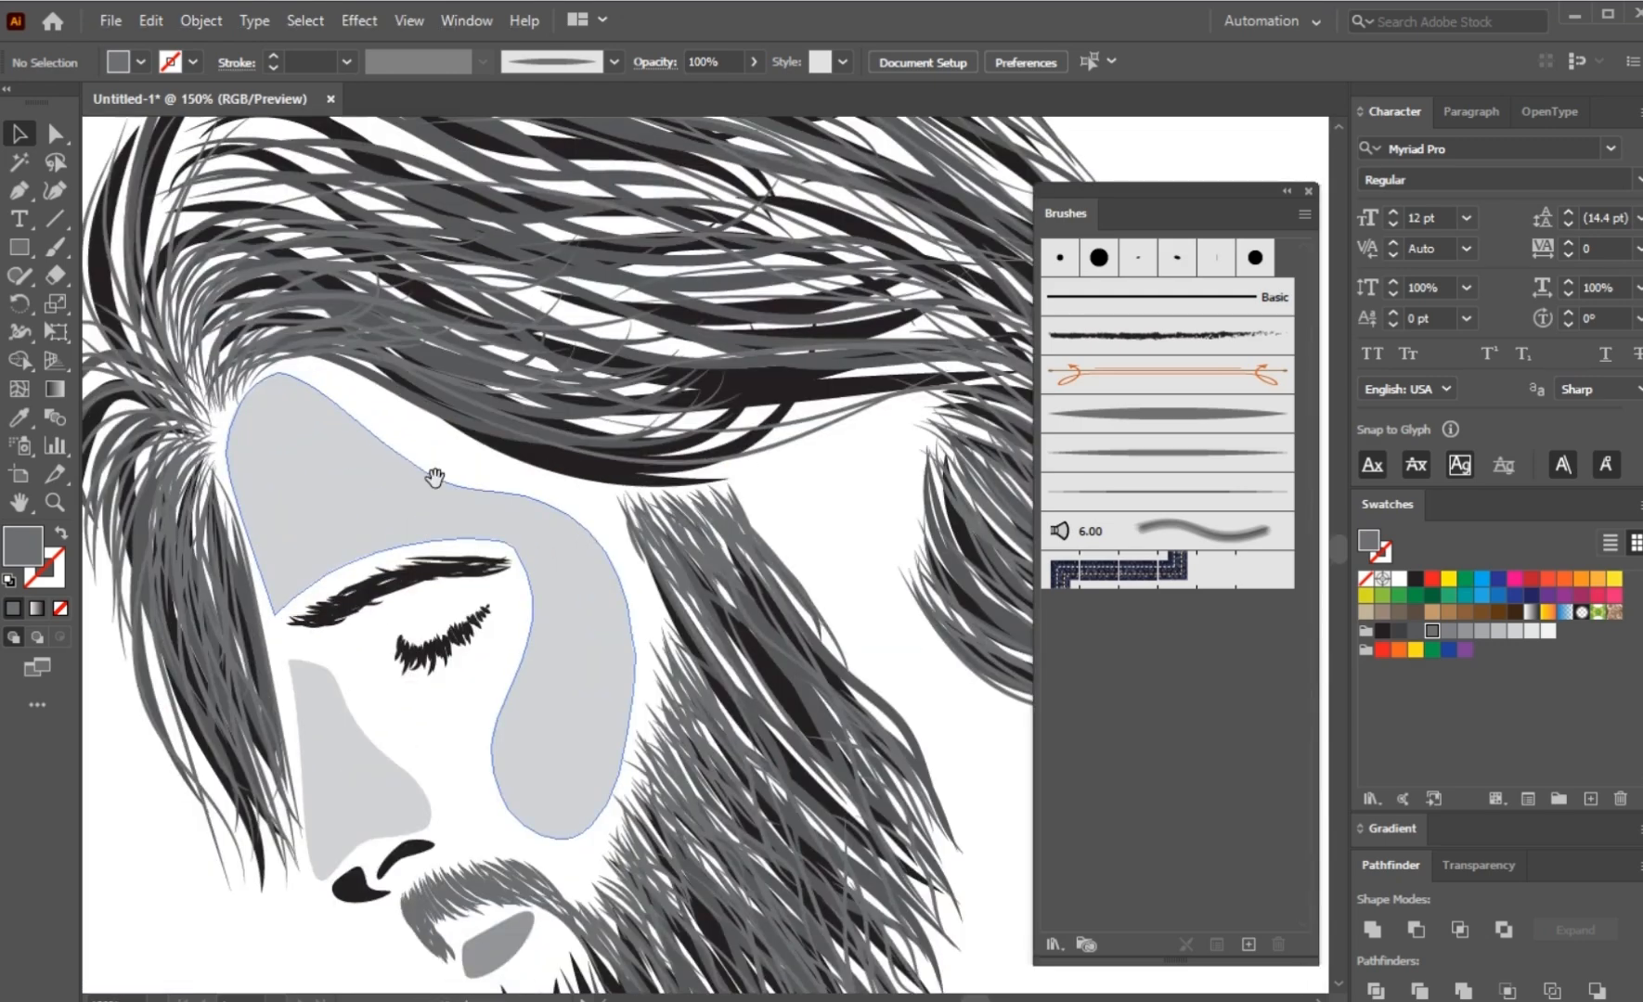
scroll(397, 537, up, 2)
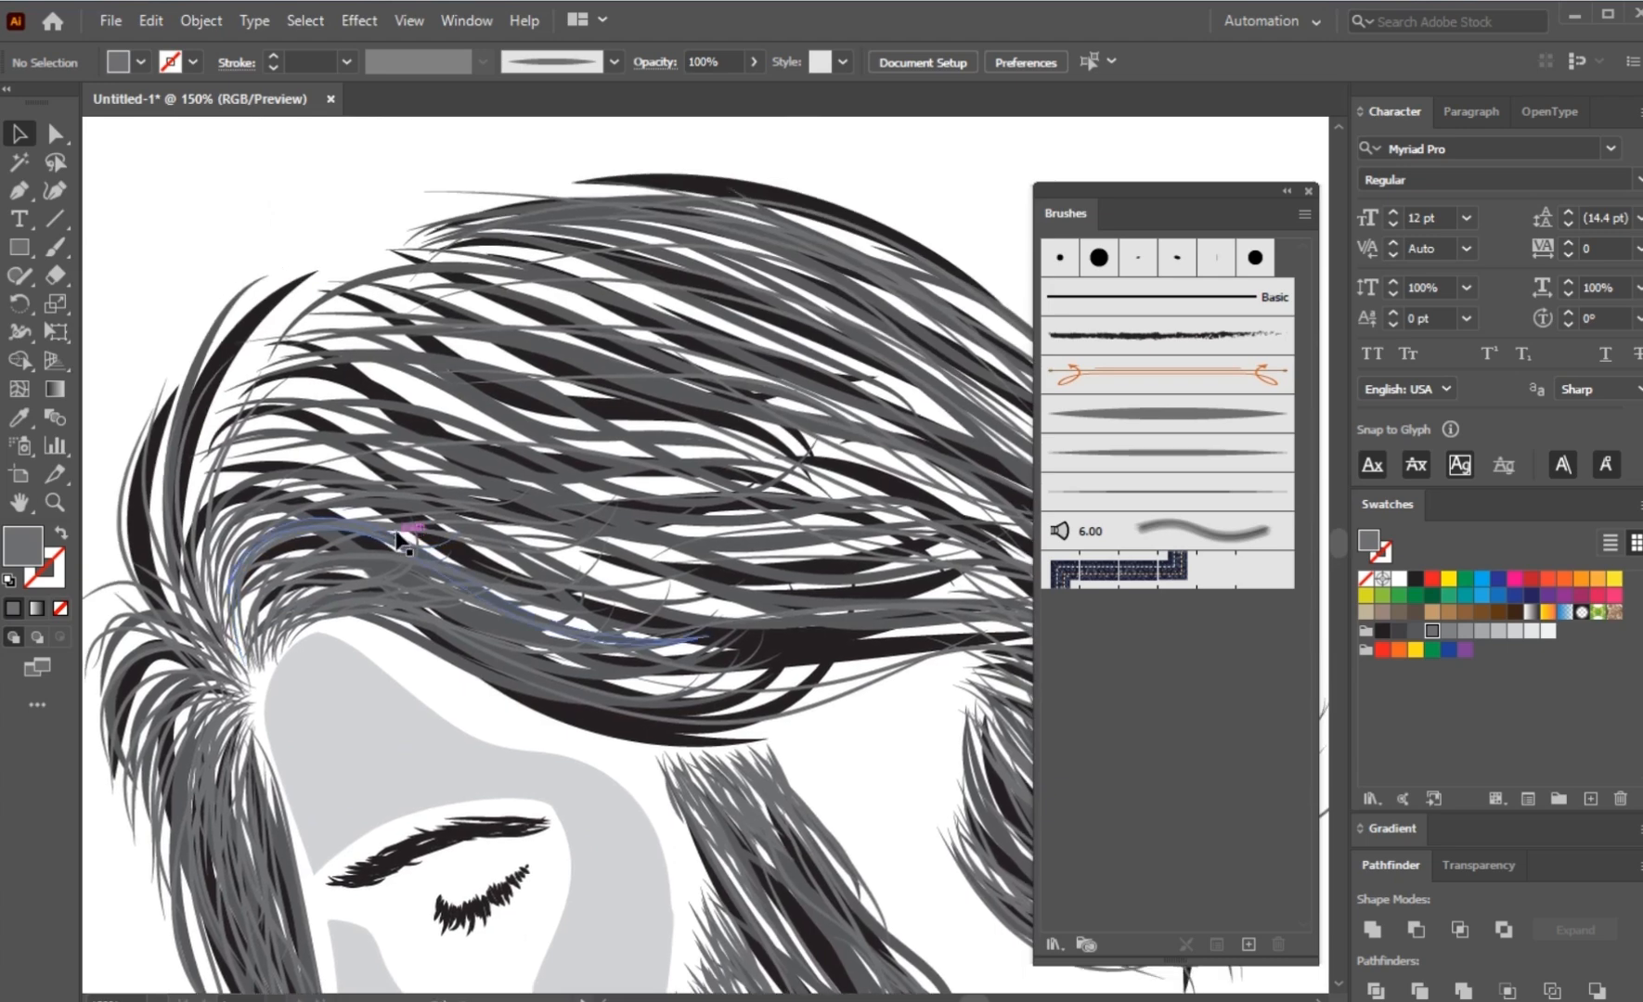
click(57, 251)
click(1086, 426)
scroll(385, 506, down, 1)
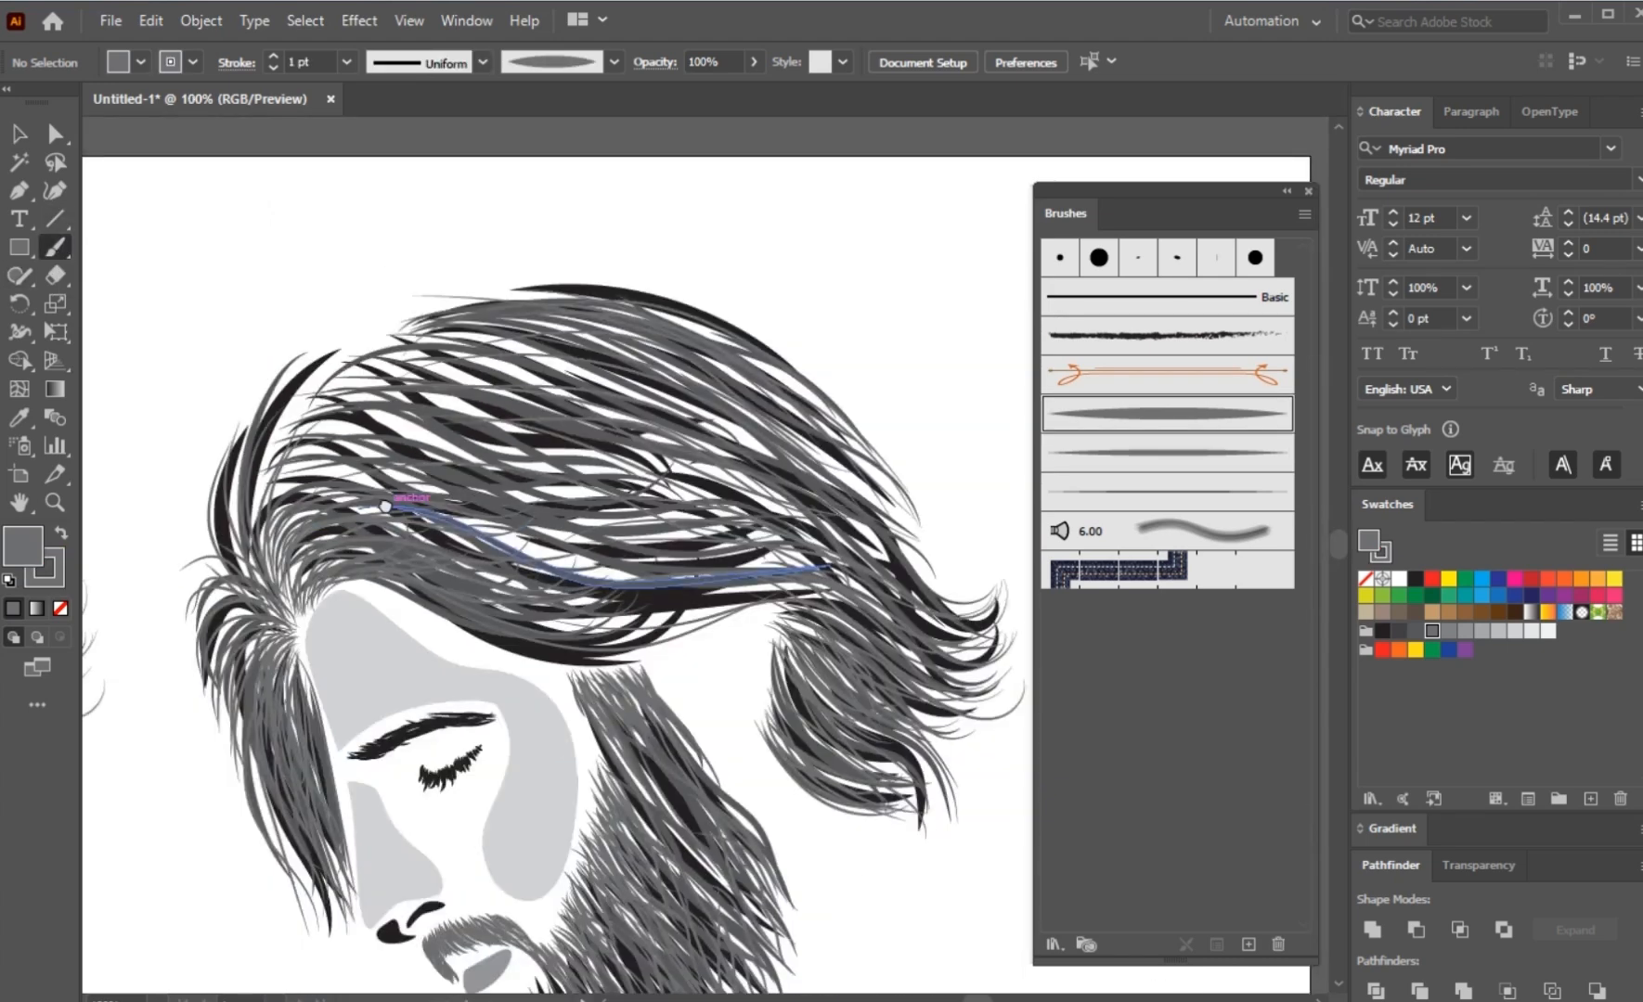
mouse_move(568, 554)
mouse_down()
mouse_move(698, 549)
mouse_move(748, 490)
mouse_up()
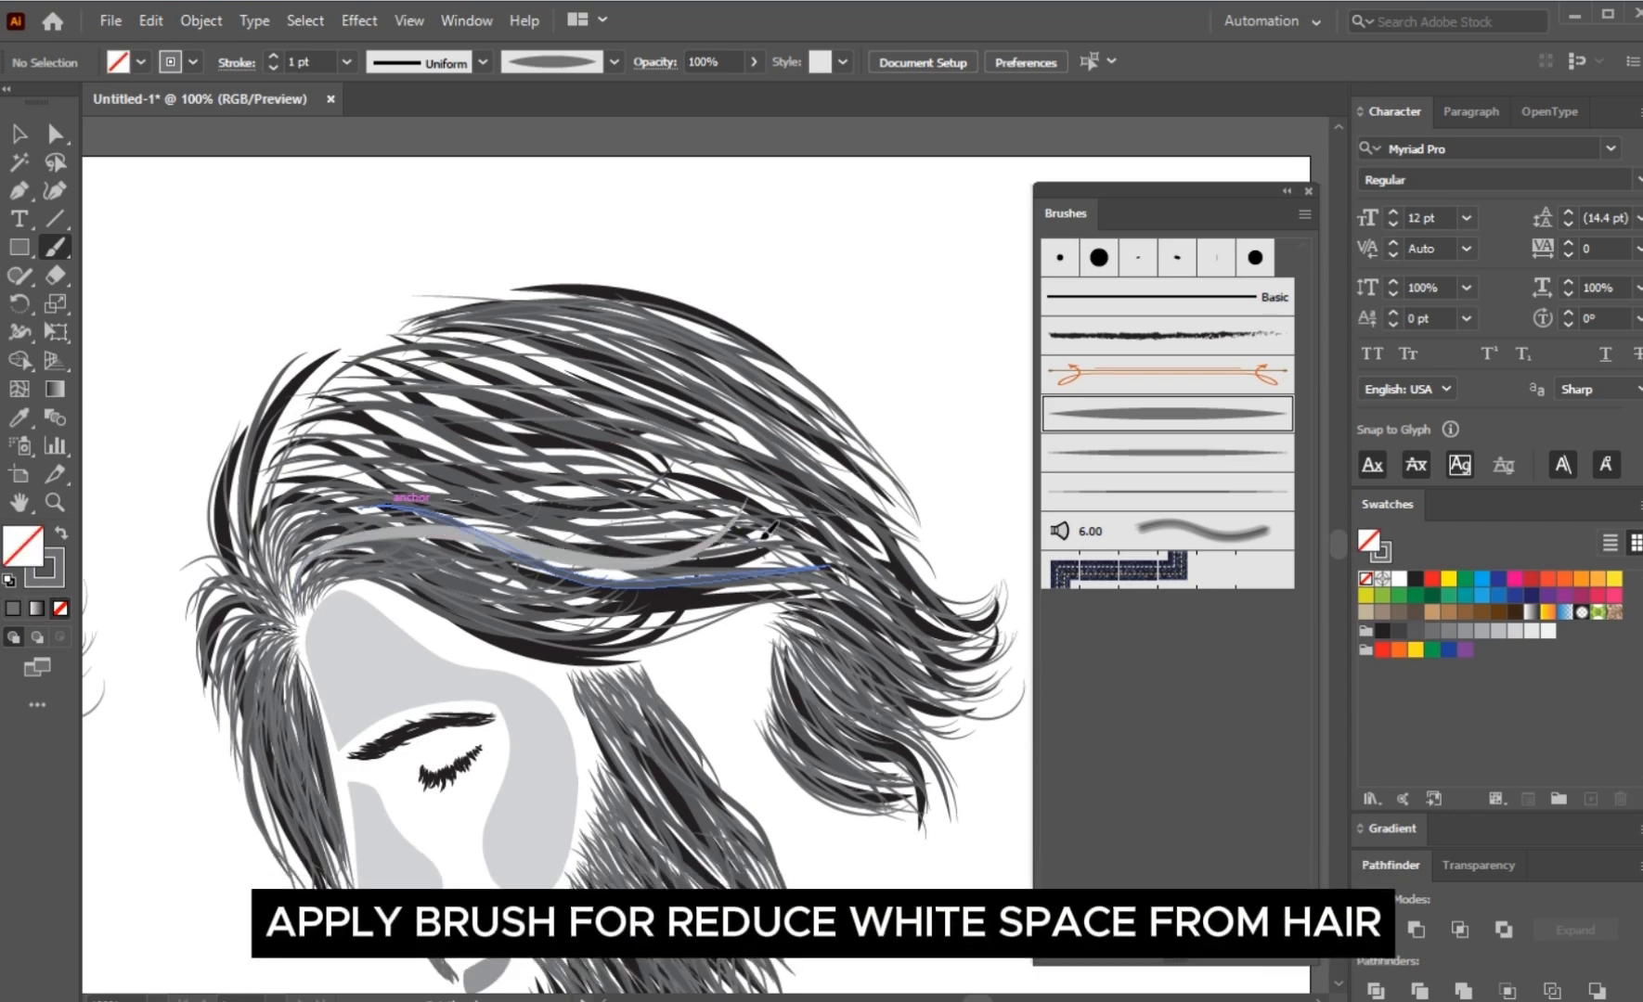
drag(285, 464, 745, 523)
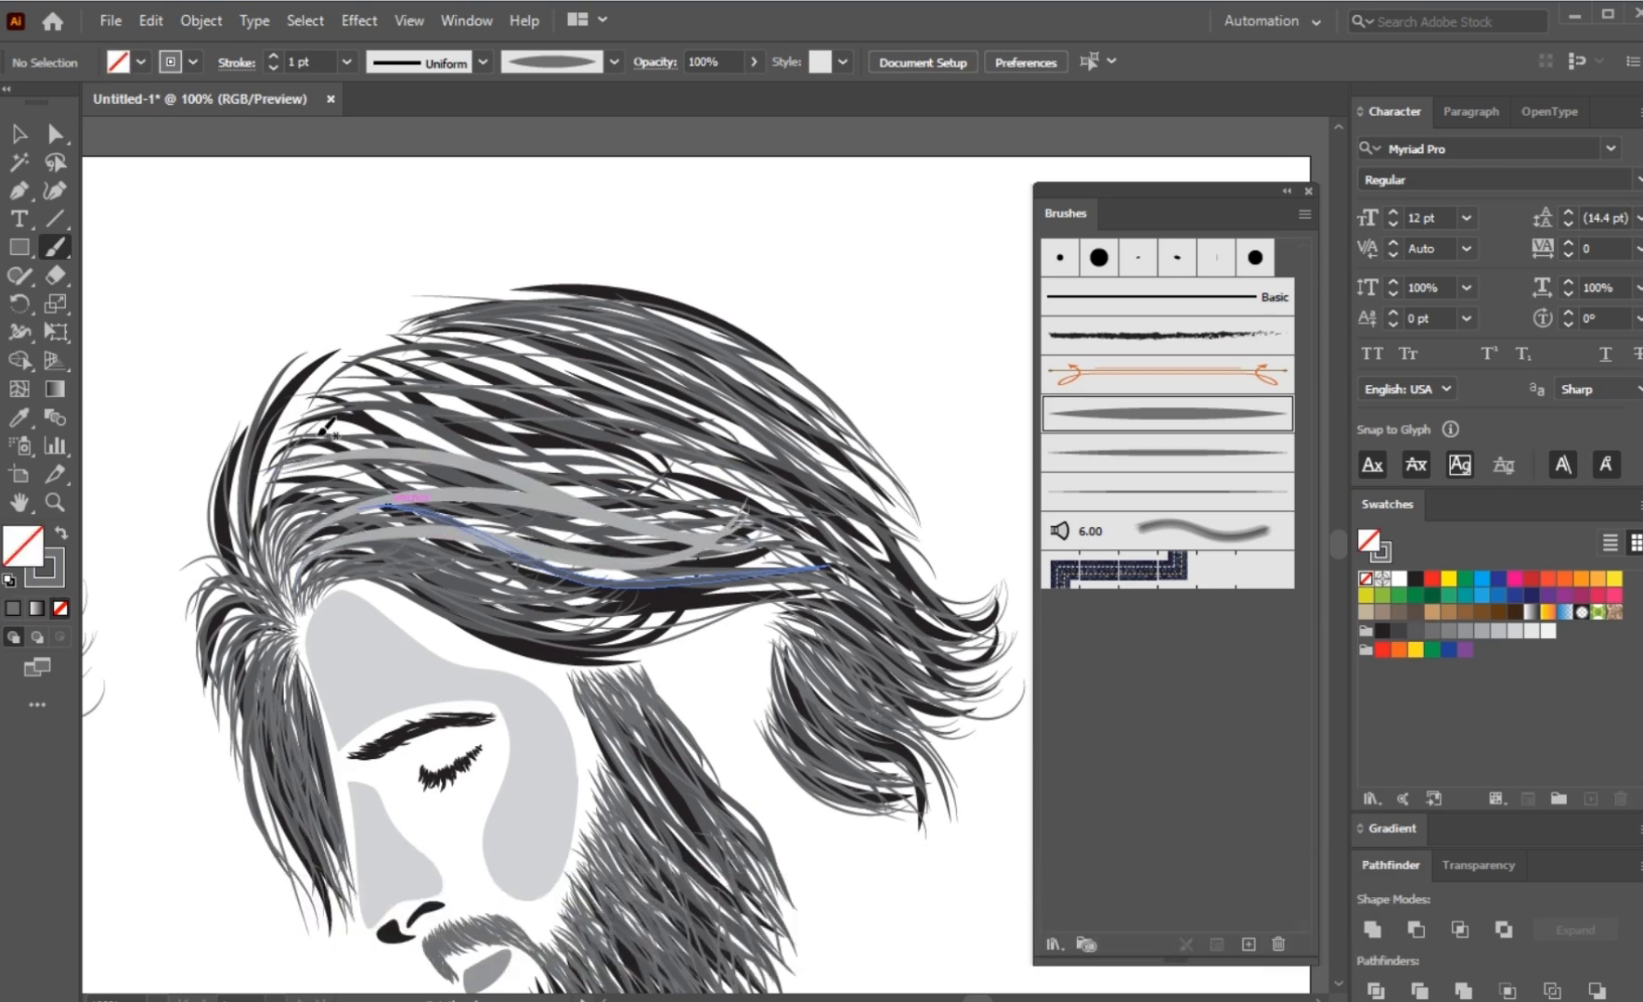
drag(318, 435, 776, 474)
drag(320, 401, 735, 455)
mouse_move(336, 378)
mouse_down()
mouse_move(461, 374)
mouse_move(785, 475)
mouse_up()
drag(371, 353, 838, 478)
mouse_move(432, 323)
mouse_down()
mouse_move(790, 418)
mouse_move(831, 471)
mouse_up()
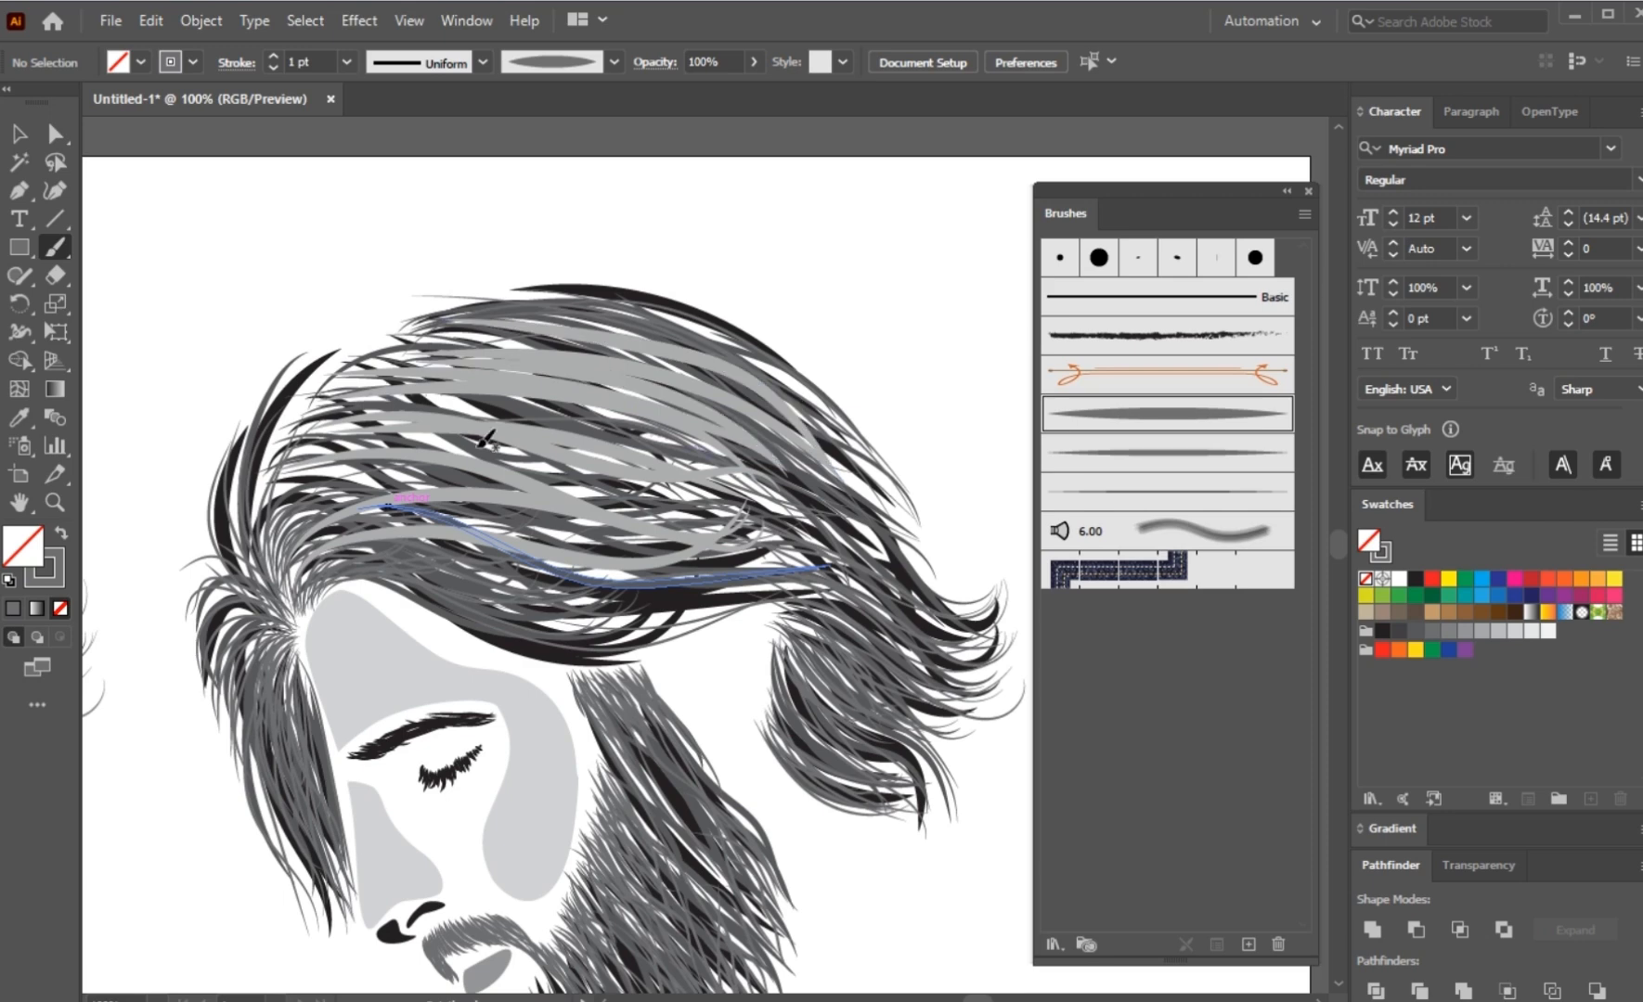
drag(380, 395, 728, 469)
drag(293, 432, 665, 528)
mouse_move(258, 487)
mouse_down()
mouse_move(657, 546)
mouse_move(646, 558)
mouse_up()
drag(321, 399, 762, 527)
drag(553, 446, 916, 599)
drag(456, 585, 695, 587)
mouse_move(410, 537)
mouse_down()
mouse_move(673, 601)
mouse_move(646, 587)
mouse_up()
mouse_move(320, 487)
mouse_down()
mouse_move(282, 595)
mouse_move(294, 609)
mouse_up()
drag(345, 521, 300, 610)
Step: Paint broad tapered strokes rising from the forehead hairline over the front edge of the hair
scroll(251, 456, up, 2)
drag(560, 223, 279, 672)
drag(525, 247, 284, 622)
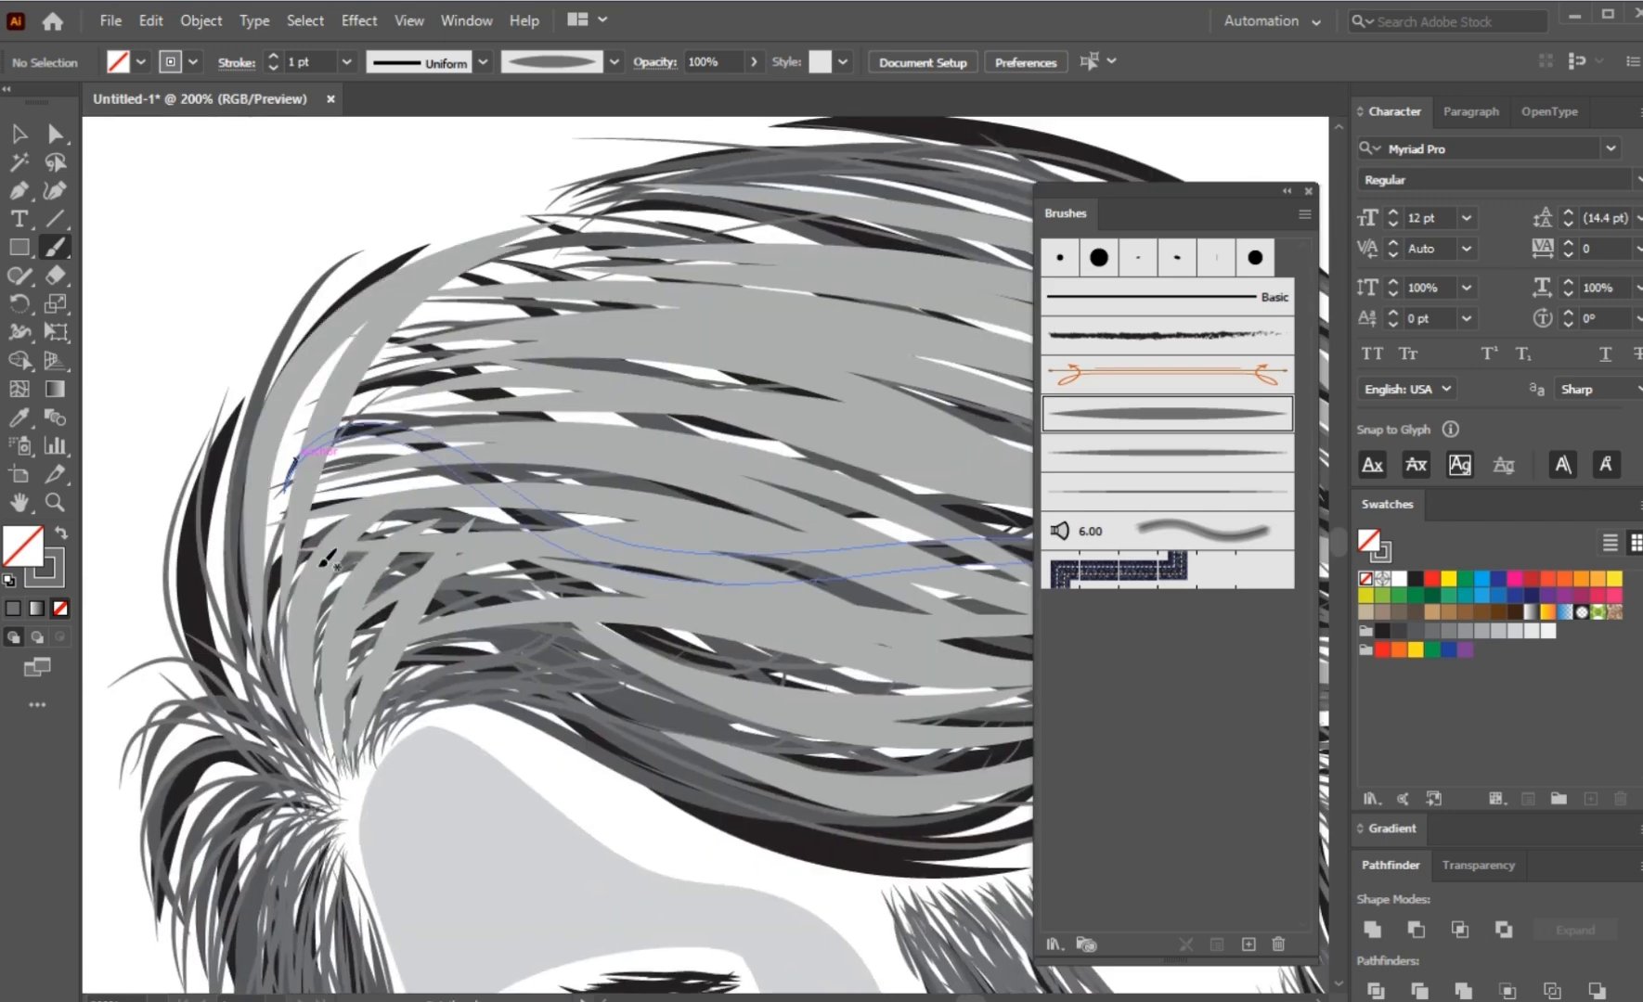
drag(313, 512, 501, 364)
drag(357, 469, 647, 419)
drag(268, 508, 714, 287)
drag(260, 523, 486, 340)
mouse_move(857, 309)
mouse_down()
mouse_move(381, 455)
mouse_move(622, 374)
mouse_up()
Step: Cover the remaining gaps across the middle and upper crown with long broad tapered strokes following the hair flow
scroll(382, 454, down, 1)
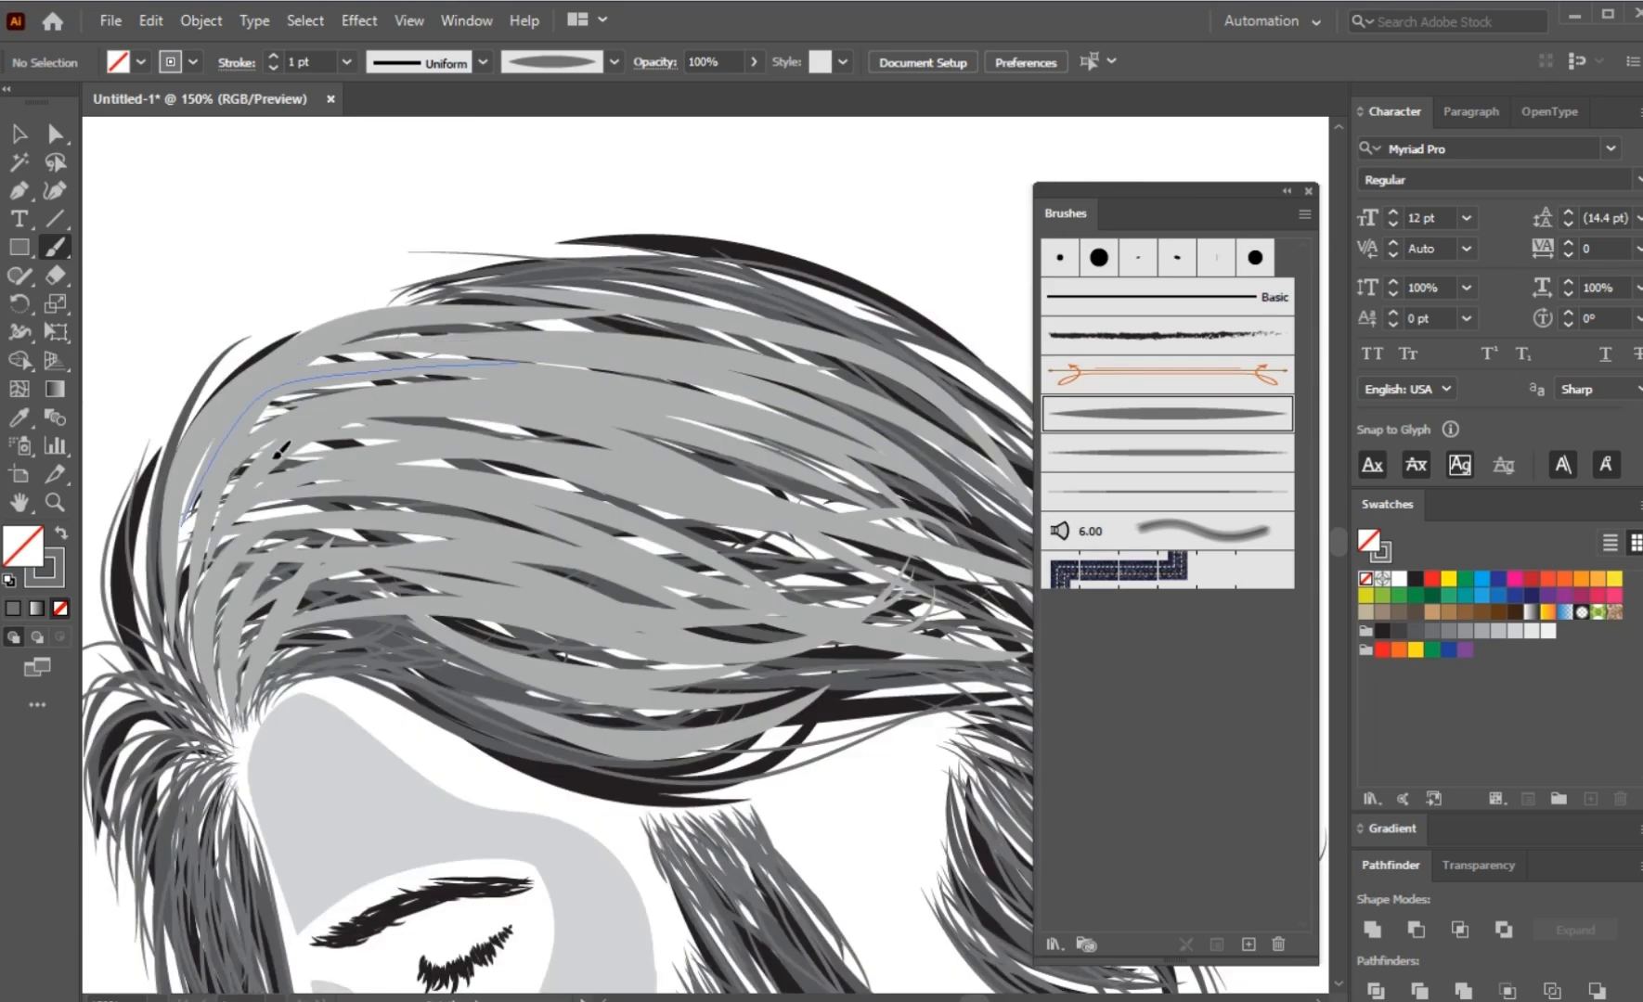
drag(281, 451, 878, 579)
drag(371, 518, 893, 594)
drag(390, 557, 929, 661)
drag(281, 513, 883, 597)
drag(211, 550, 657, 510)
drag(200, 483, 1047, 529)
drag(835, 390, 447, 371)
drag(399, 267, 775, 585)
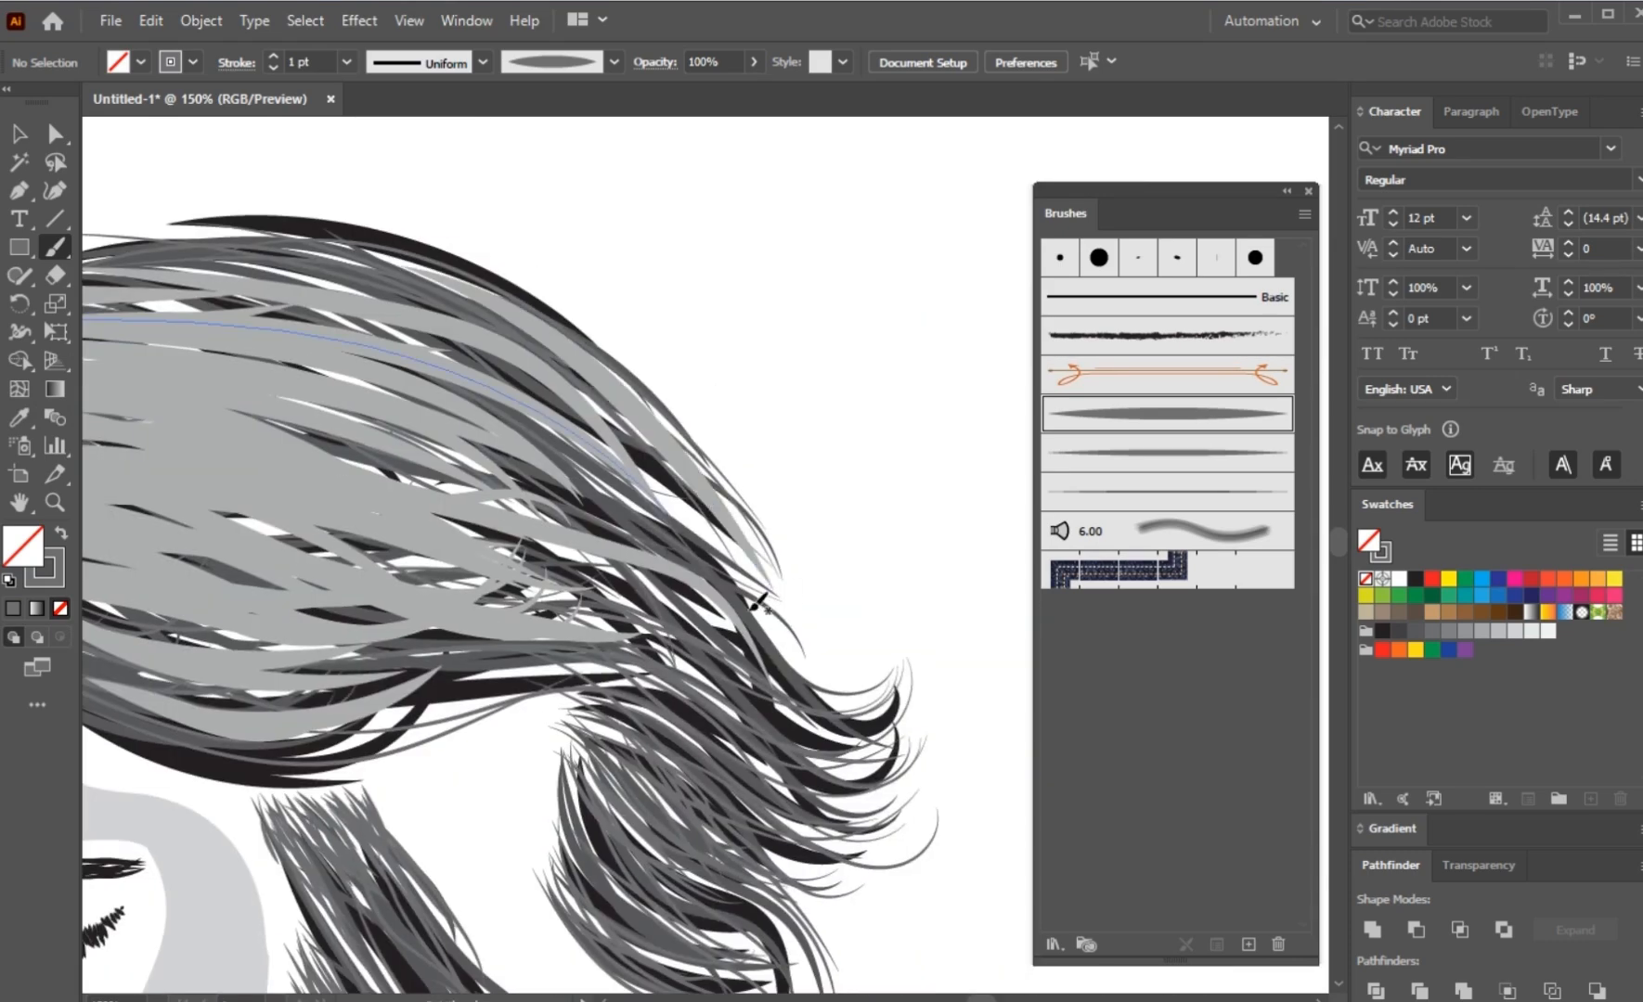
Step: Fill the white gaps in the swept-back hair and flicked ends behind the head with broad tapered strokes
drag(546, 646, 800, 754)
mouse_move(573, 557)
mouse_down()
mouse_move(689, 627)
mouse_move(698, 673)
mouse_up()
drag(626, 568, 839, 694)
drag(708, 750, 594, 457)
drag(512, 447, 640, 564)
drag(471, 525, 637, 665)
drag(474, 596, 605, 692)
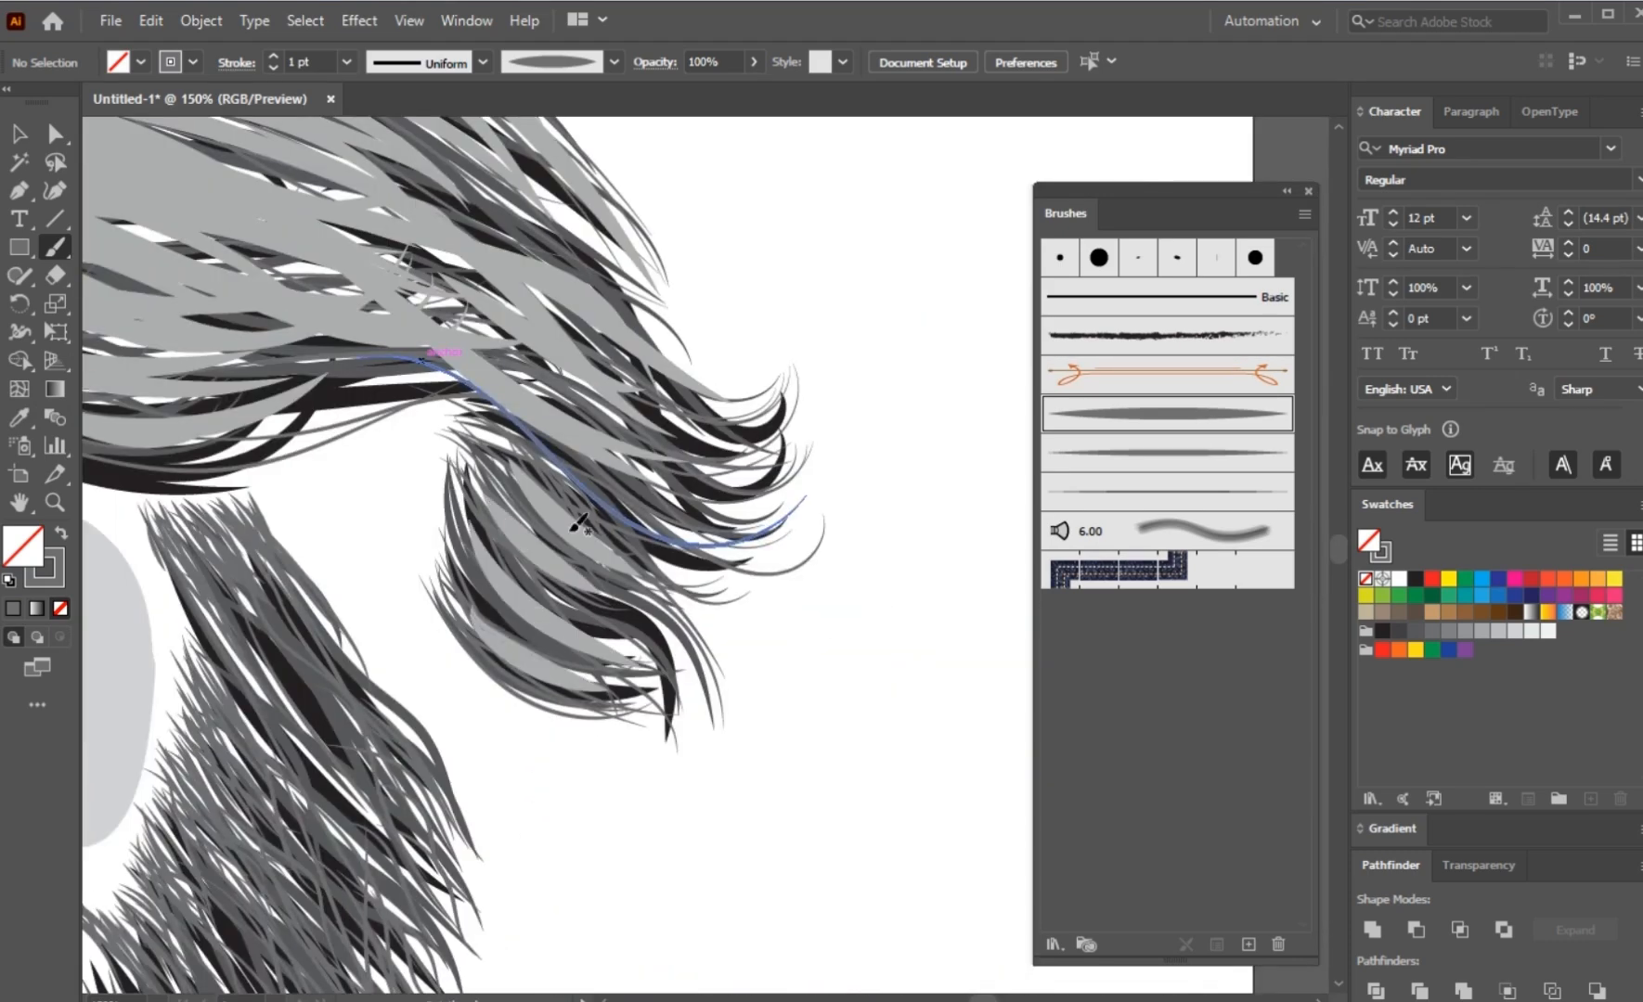
drag(549, 378, 703, 510)
drag(558, 336, 727, 457)
drag(464, 307, 782, 459)
drag(570, 432, 839, 516)
drag(529, 395, 757, 480)
scroll(555, 190, down, 2)
Step: Paint broad tapered strokes down the sideburn, cheek and chin to cover the white gaps in the beard
scroll(536, 510, up, 2)
drag(507, 236, 691, 583)
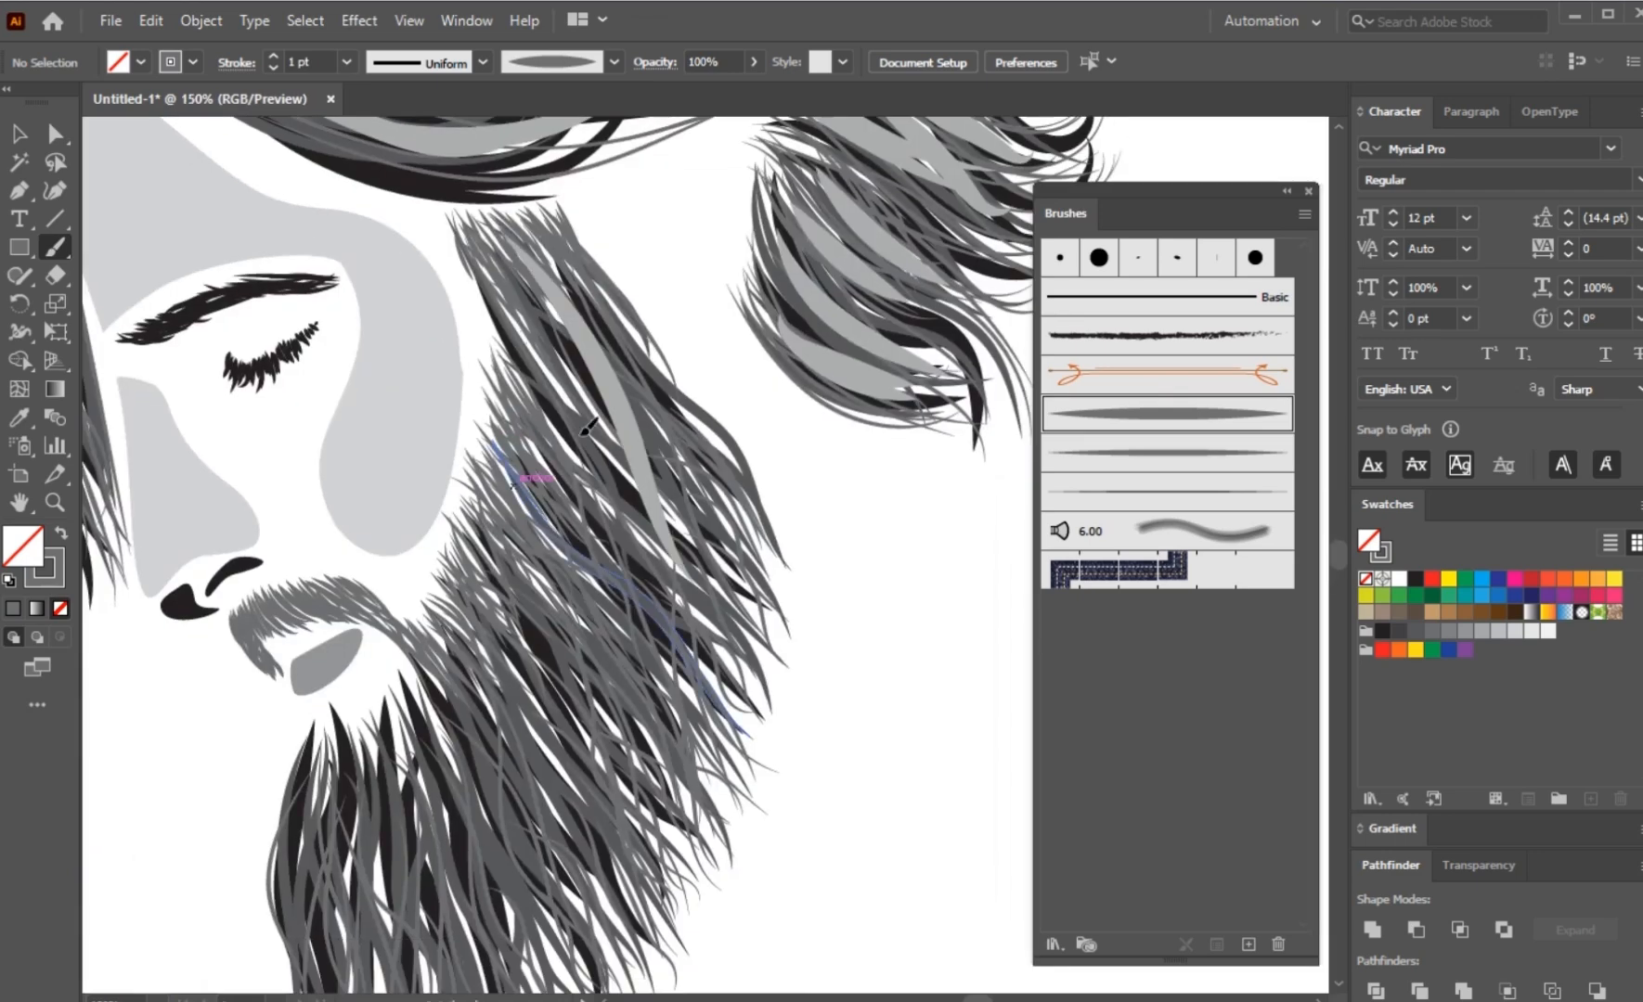
drag(538, 306, 701, 657)
drag(529, 463, 657, 713)
drag(515, 580, 635, 777)
drag(479, 620, 603, 852)
drag(625, 754, 608, 495)
drag(638, 216, 756, 361)
drag(392, 449, 476, 754)
mouse_move(343, 555)
mouse_down()
mouse_move(388, 770)
mouse_move(326, 748)
mouse_up()
drag(300, 524, 297, 727)
drag(351, 547, 376, 760)
drag(376, 543, 422, 765)
drag(367, 490, 462, 675)
drag(382, 572, 464, 702)
drag(402, 446, 511, 709)
drag(557, 306, 583, 545)
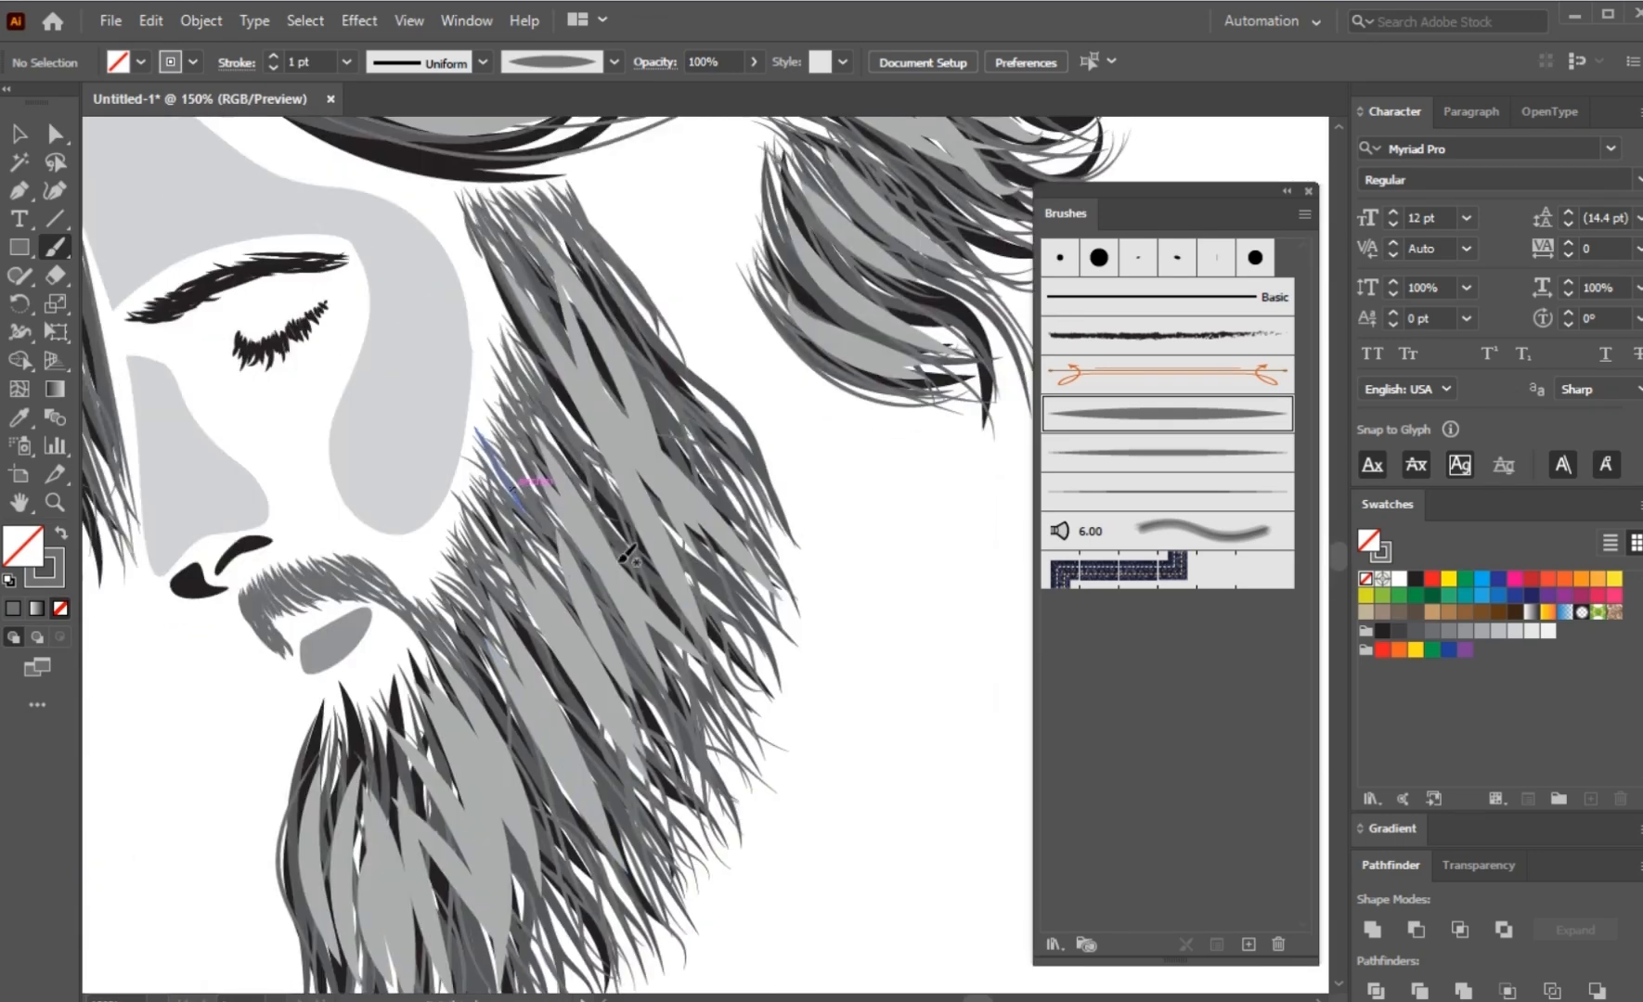
drag(555, 407, 696, 648)
drag(502, 492, 566, 586)
drag(535, 410, 636, 582)
drag(541, 640, 620, 820)
drag(594, 650, 636, 716)
drag(675, 383, 726, 557)
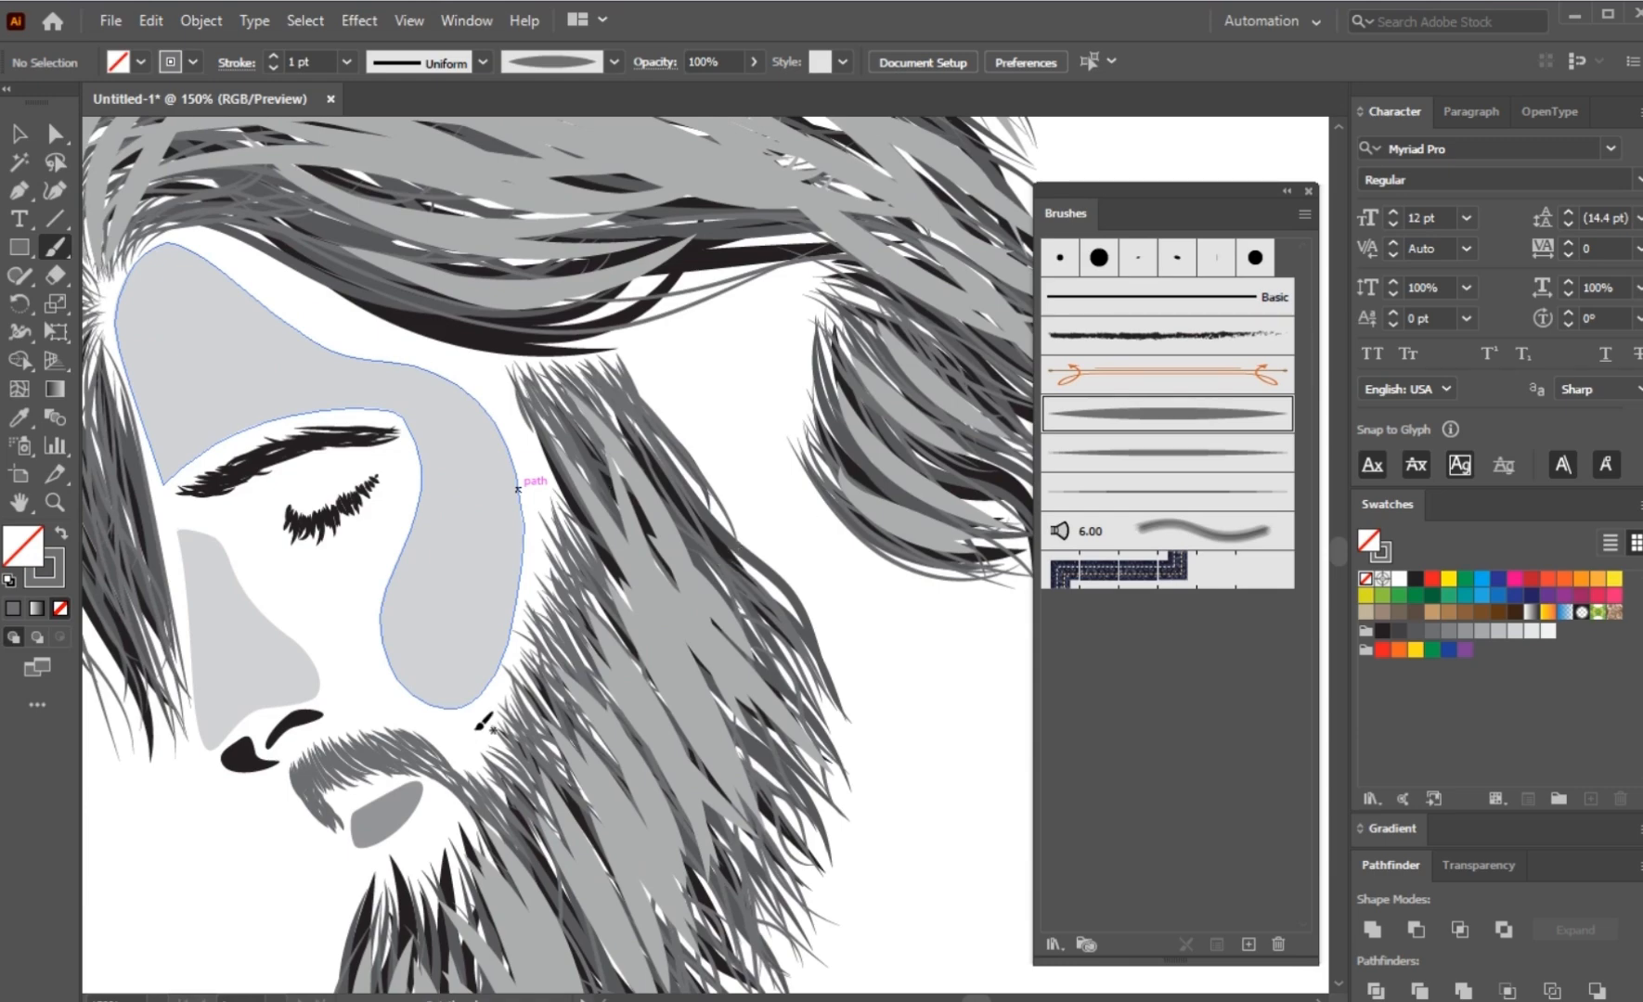
Step: Paint broad tapered strokes along the lock of hair hanging in front of the forehead to close its white gaps
drag(290, 475, 670, 551)
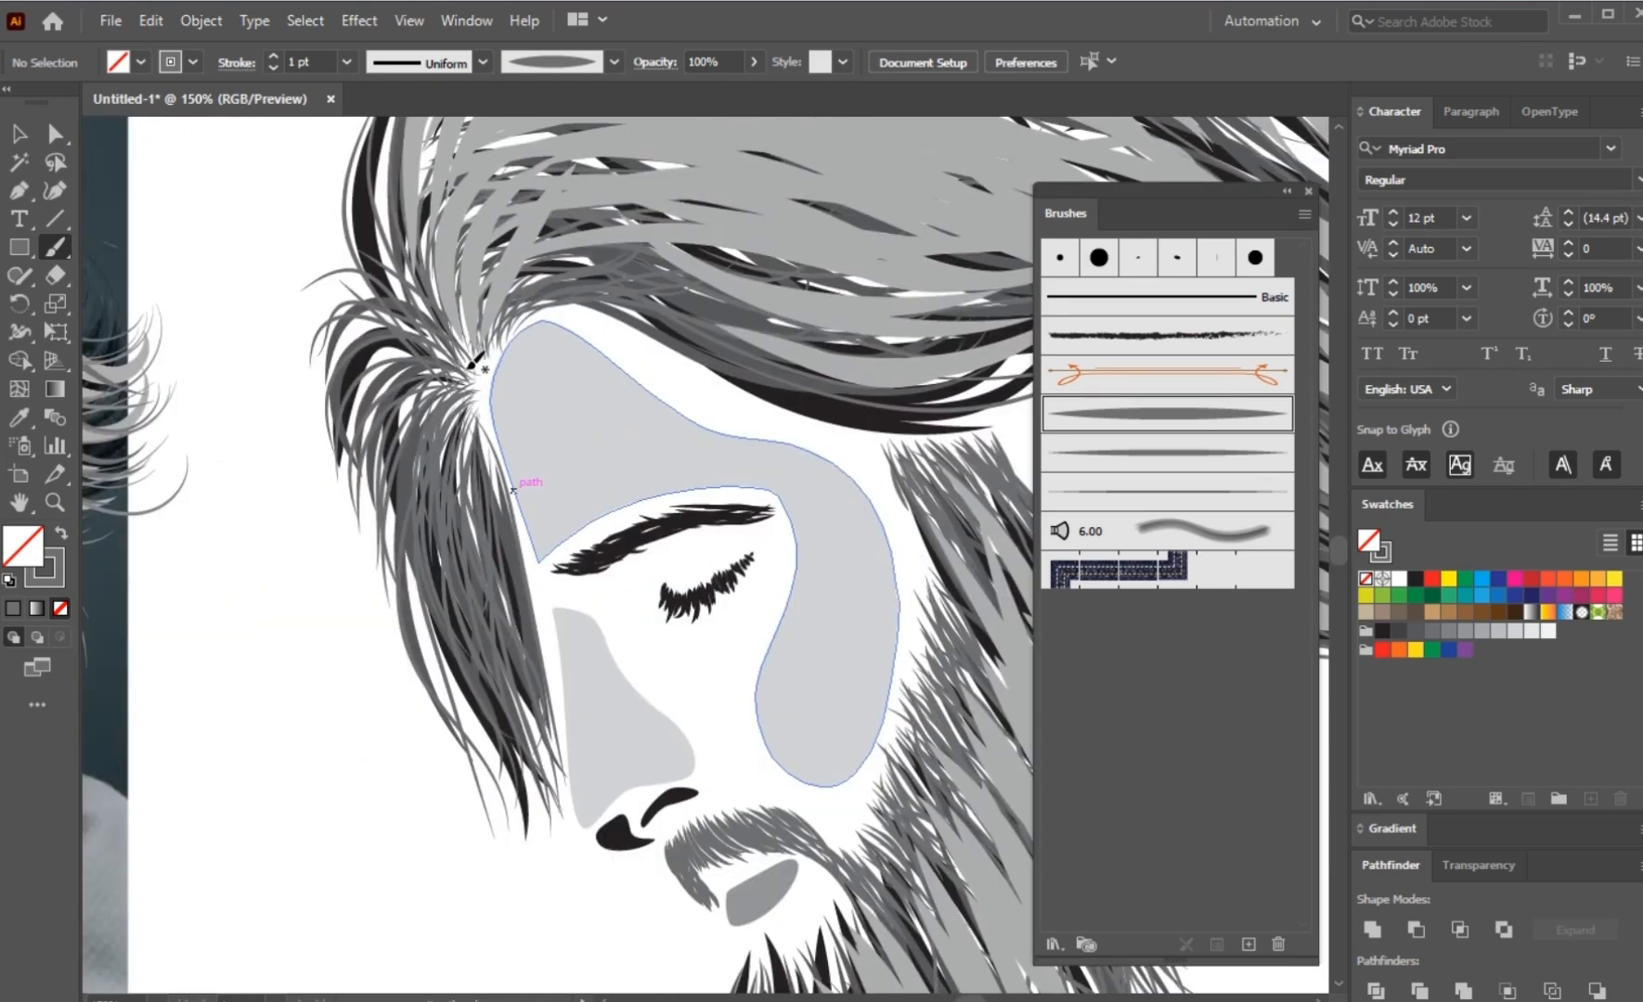
mouse_move(357, 364)
mouse_down()
mouse_move(460, 369)
mouse_move(419, 568)
mouse_up()
drag(465, 682, 454, 430)
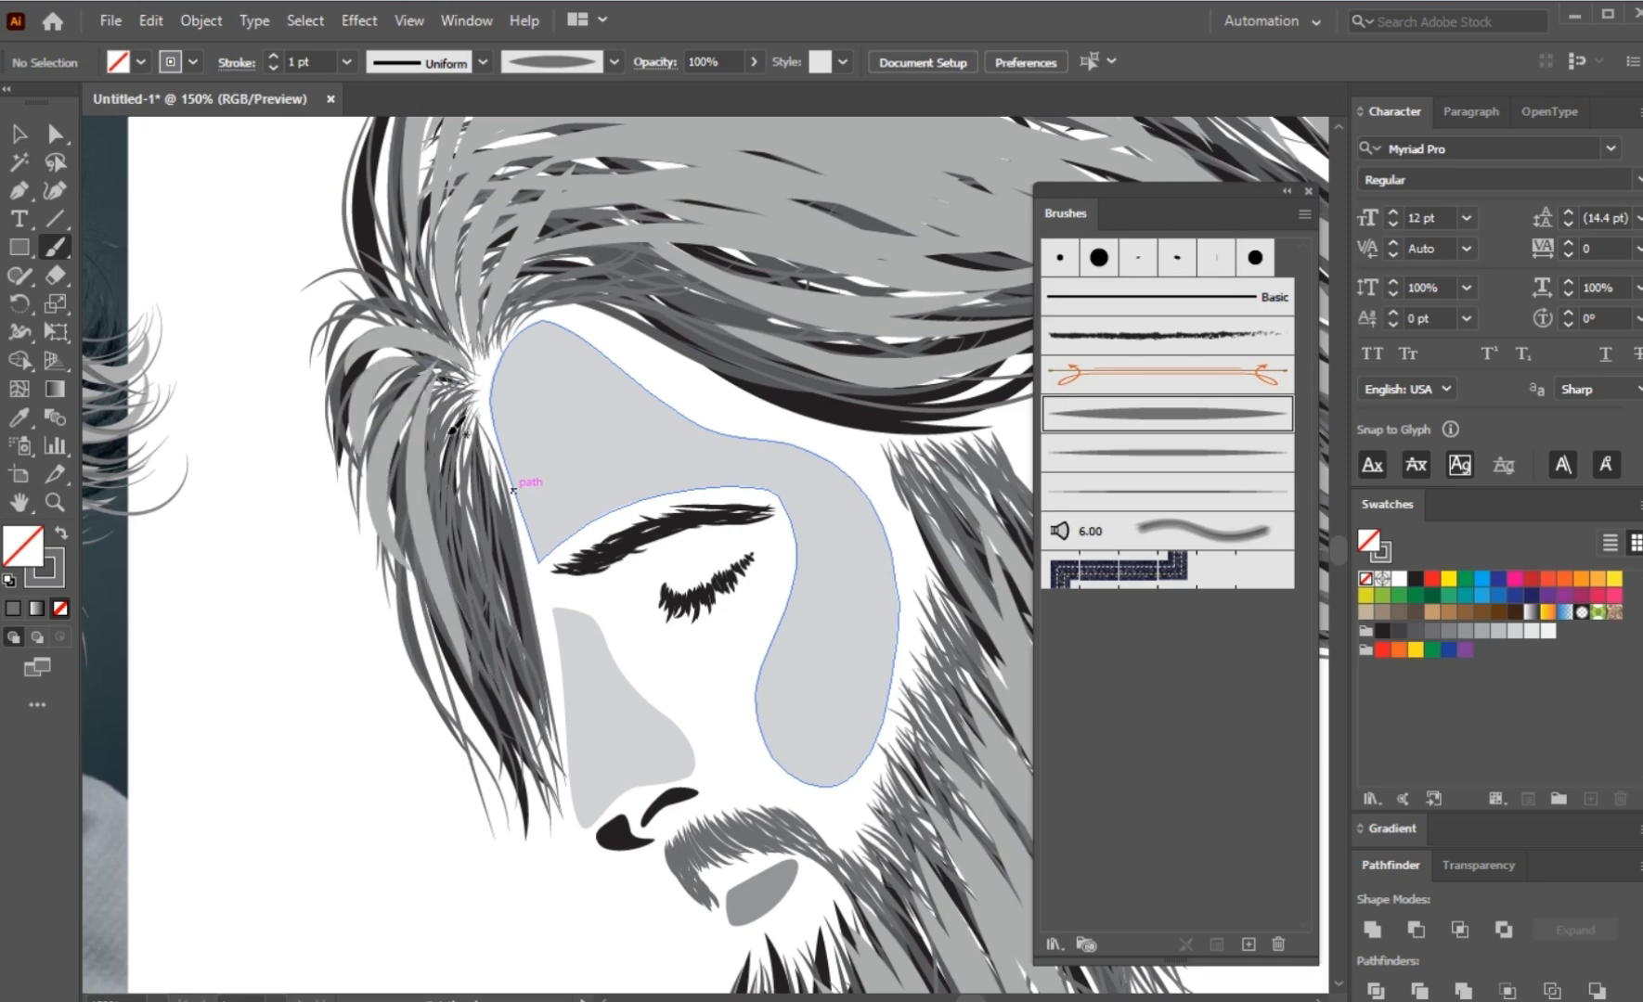
drag(506, 671, 469, 420)
drag(525, 659, 477, 405)
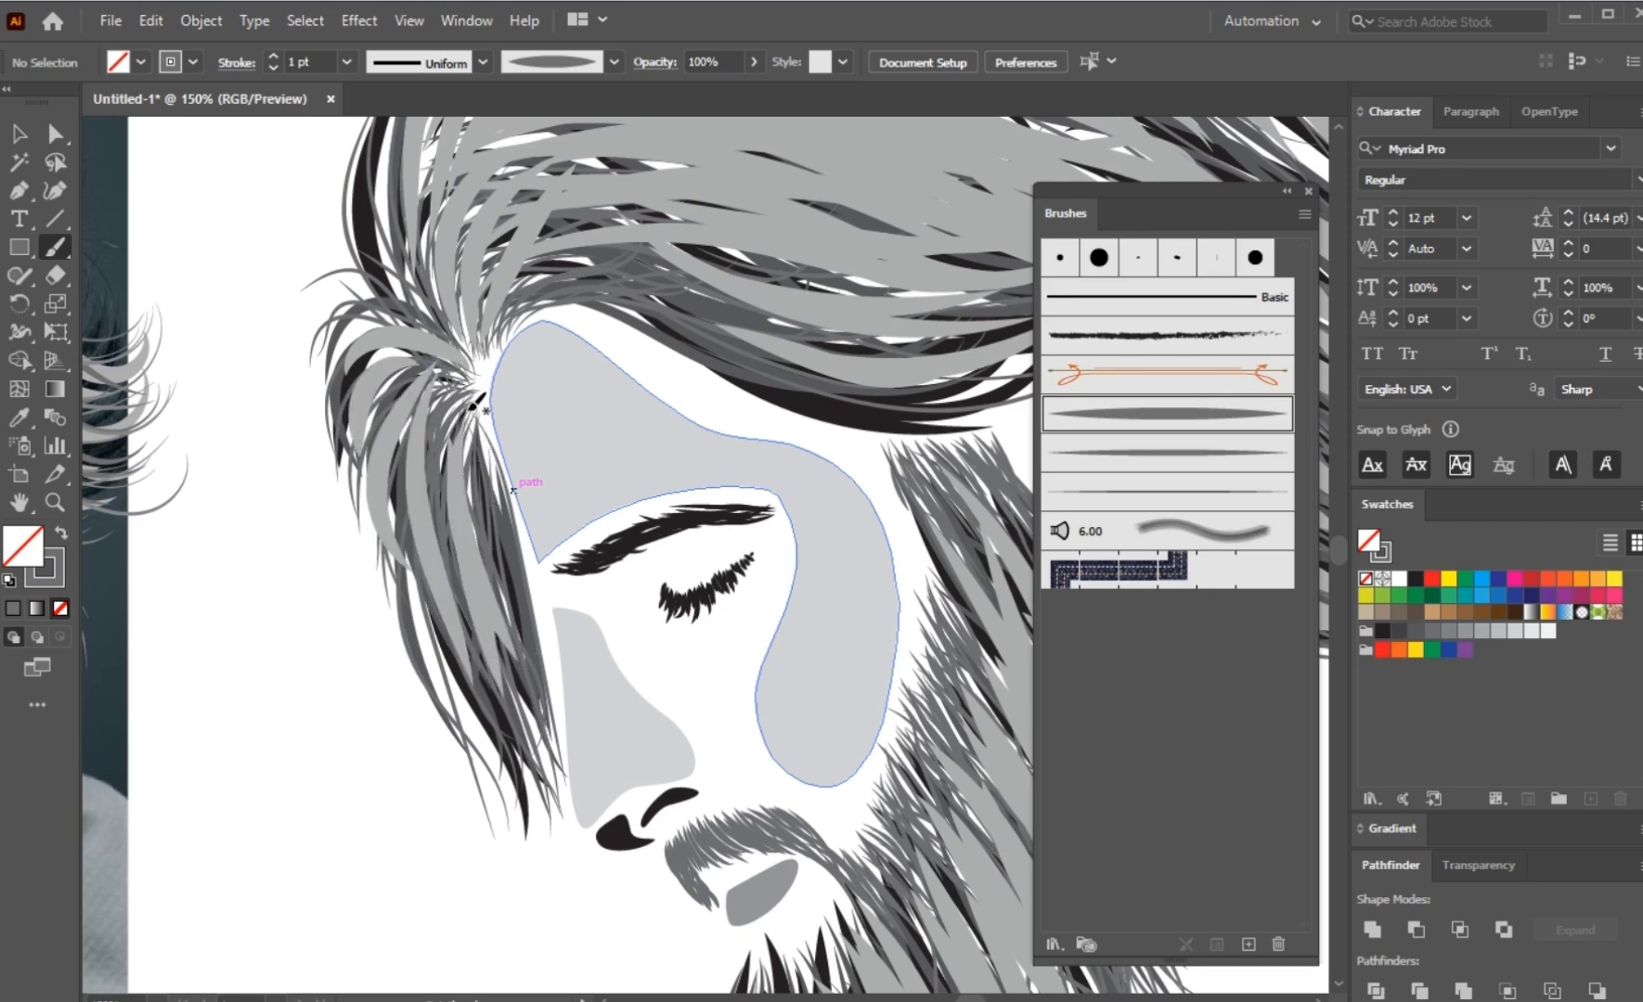
drag(439, 553, 449, 370)
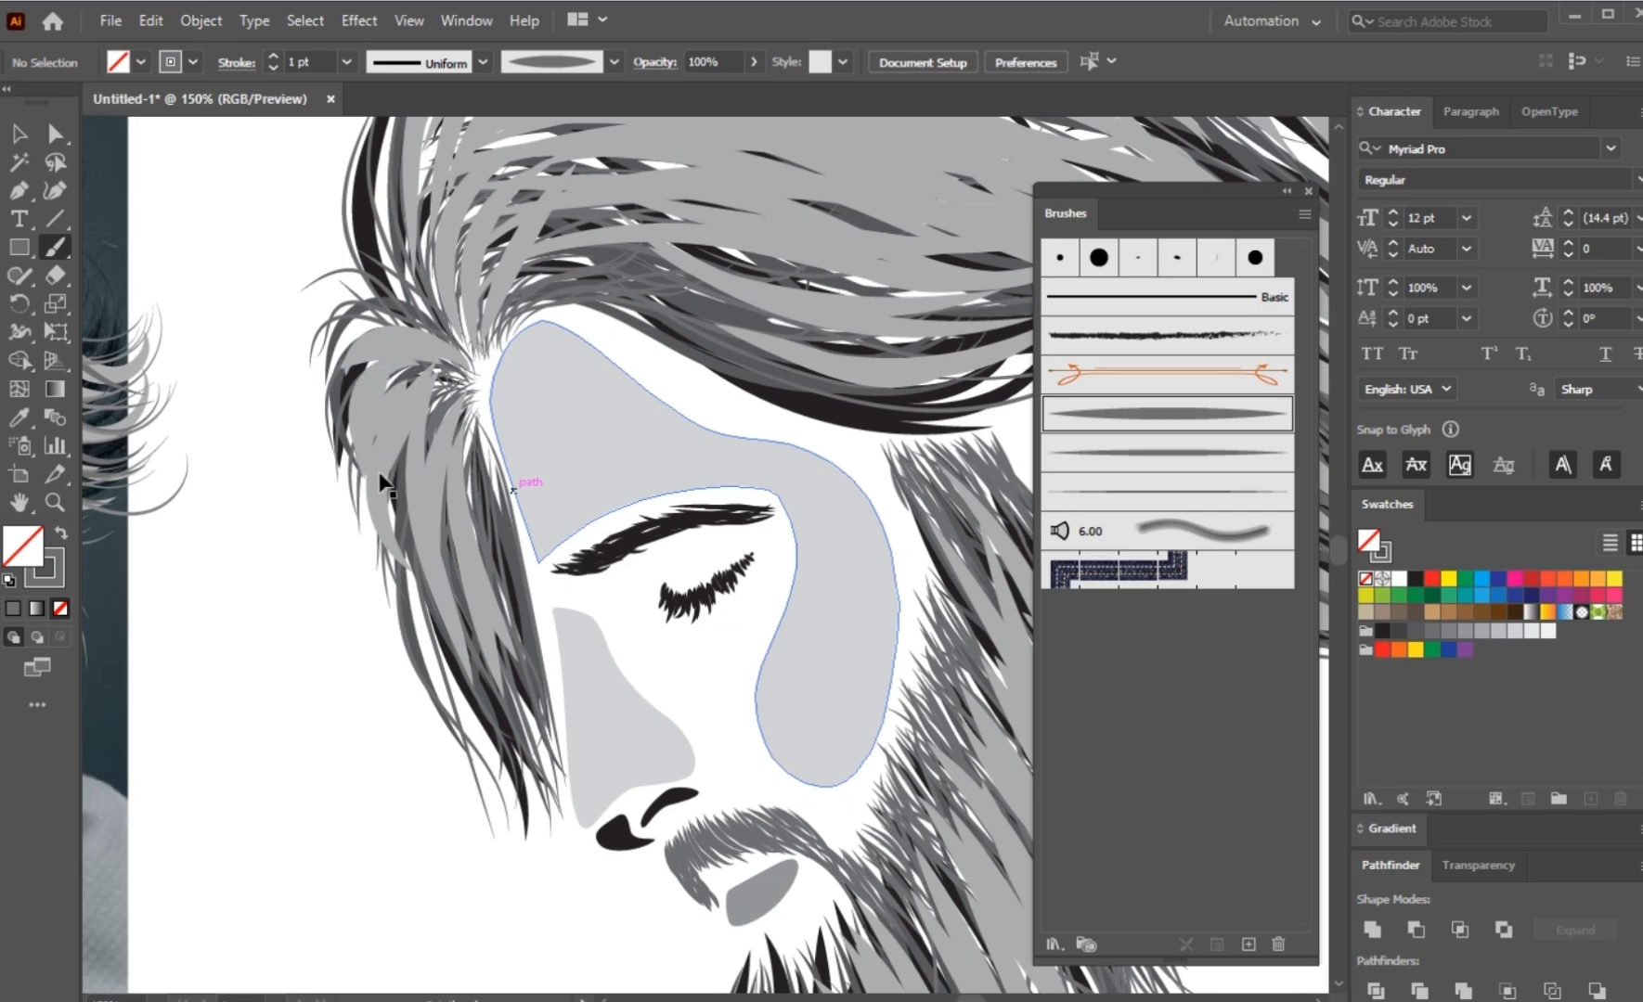
Step: Select only the newly painted hair and beard strokes and expand their appearance into filled shapes
key(ctrl+shift+a)
key(ctrl+0)
key(v)
drag(857, 247, 360, 893)
key(ctrl+=)
key(ctrl+=)
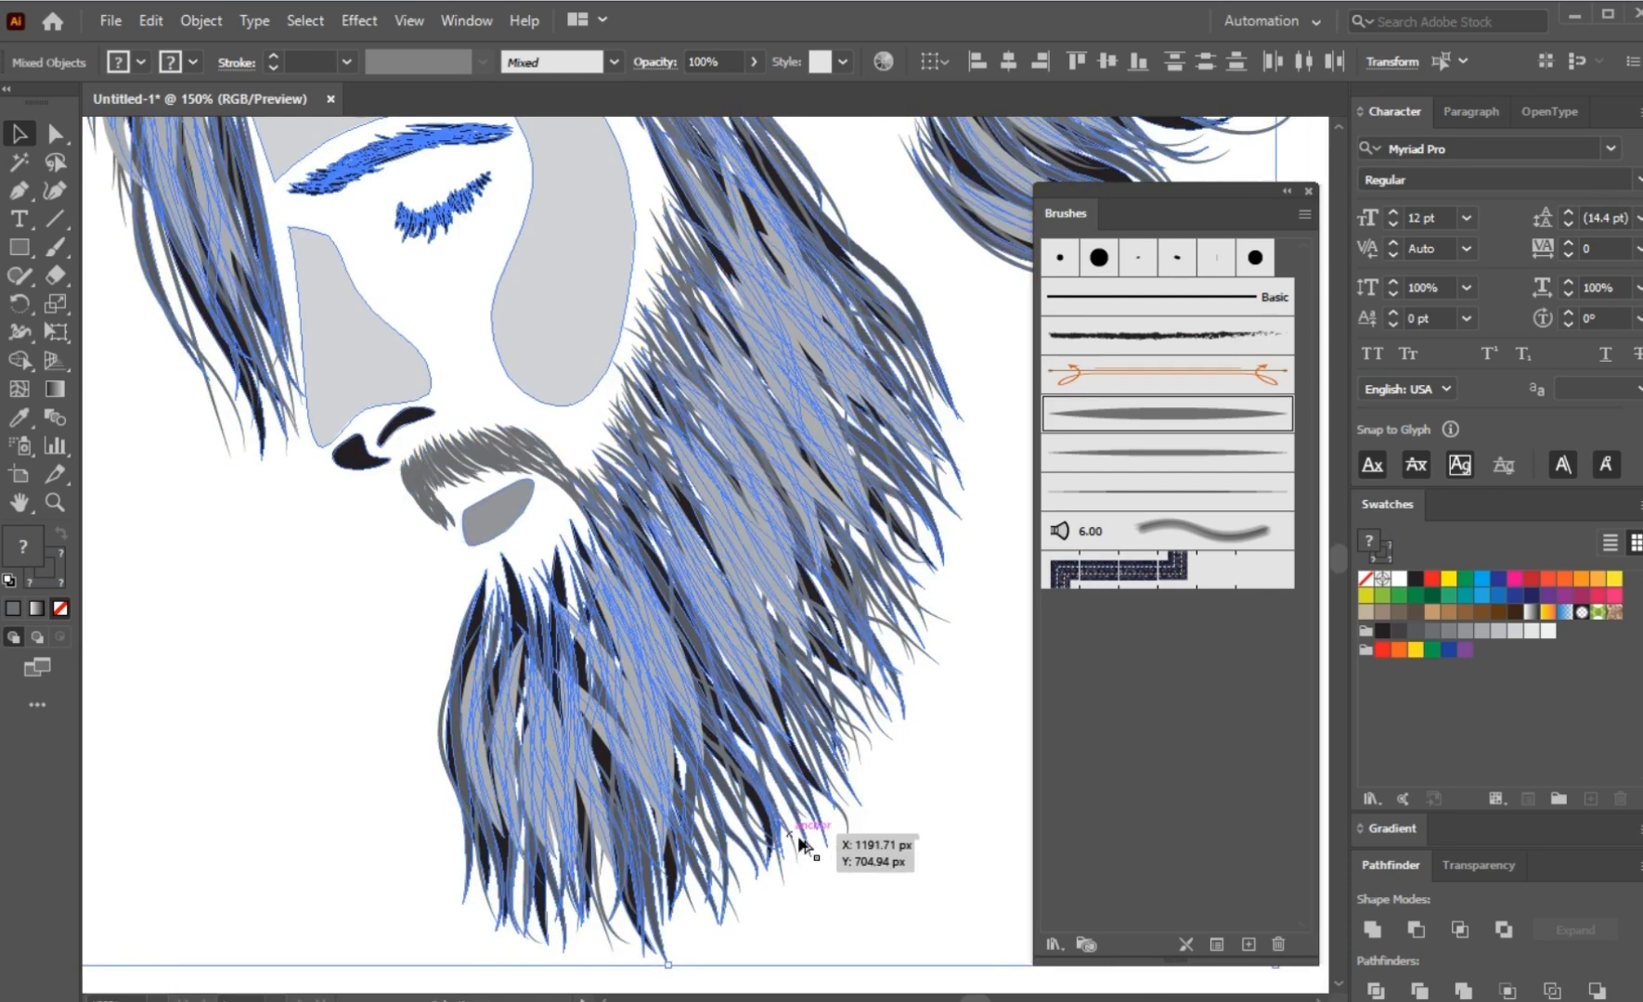
scroll(820, 845, up, 3)
shift+click(823, 842)
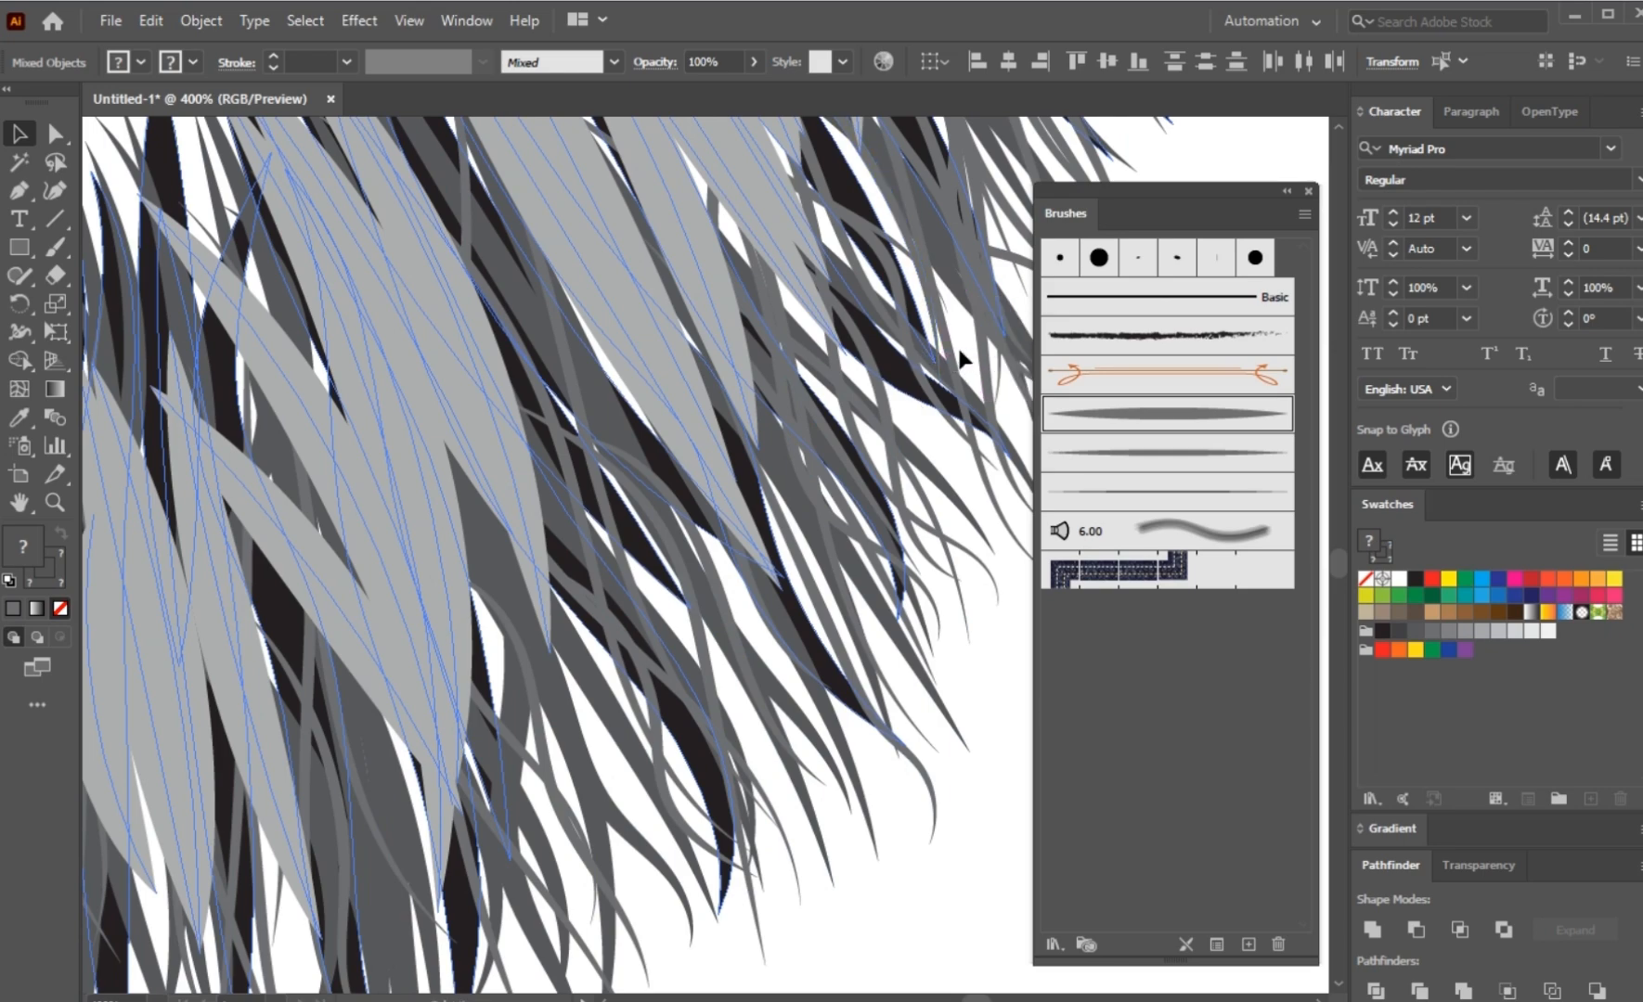
scroll(739, 682, down, 1)
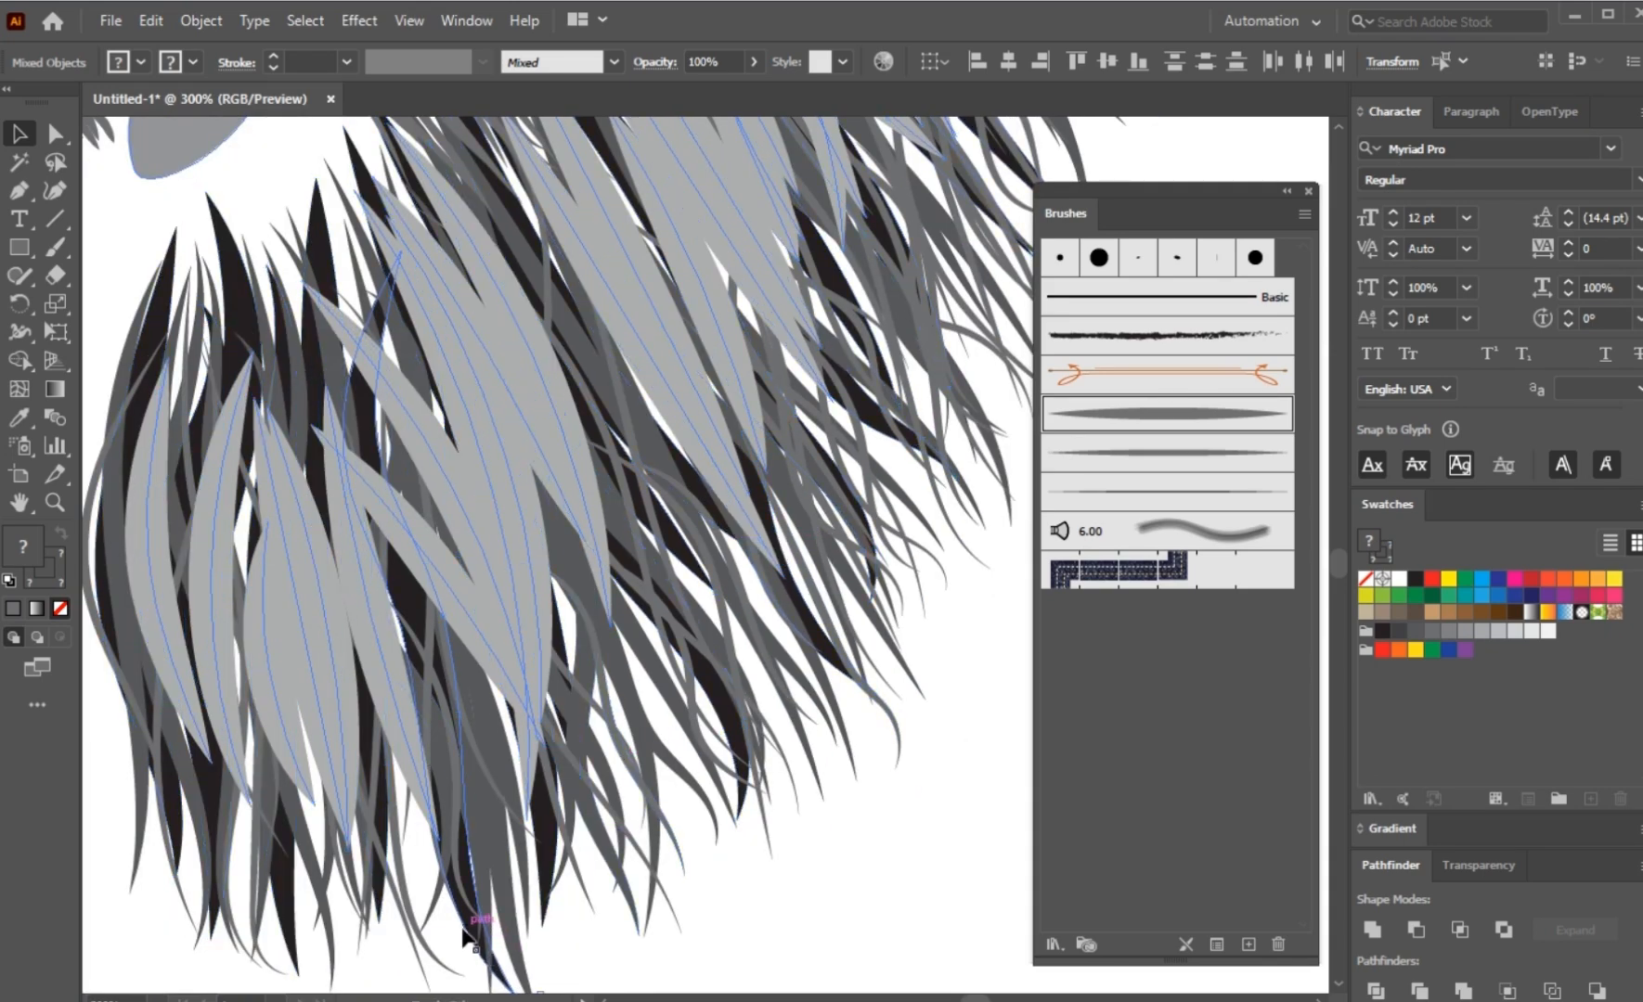
scroll(818, 872, down, 2)
drag(490, 687, 503, 782)
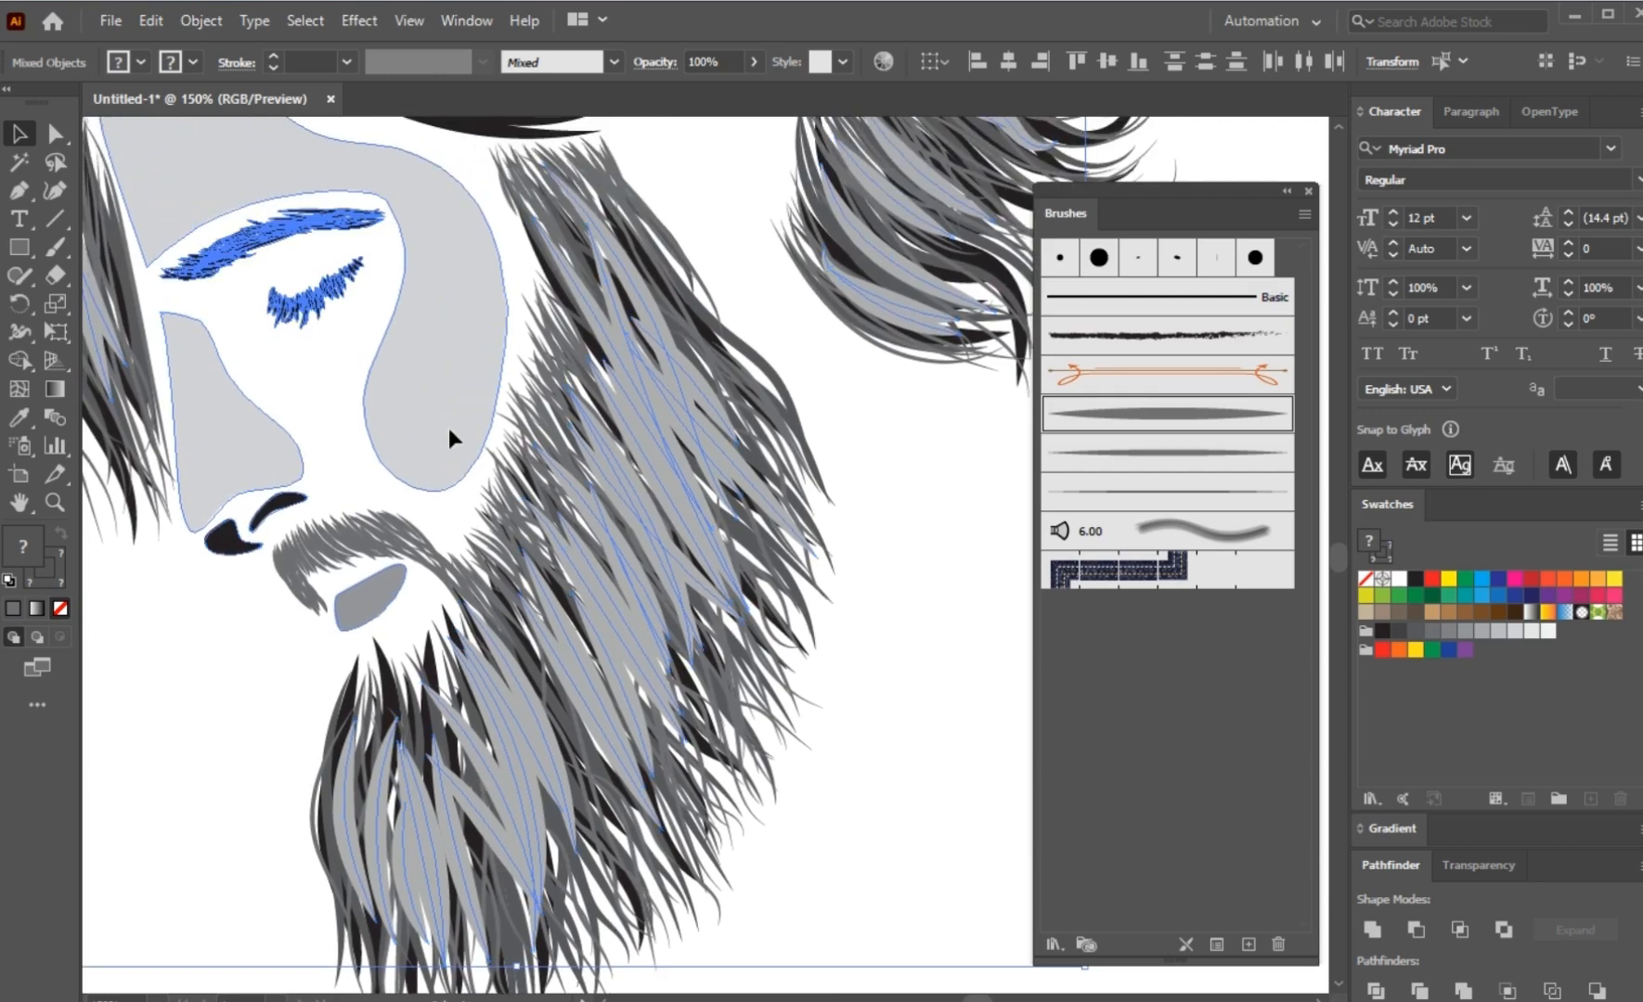
shift+click(450, 432)
scroll(458, 458, down, 2)
drag(460, 458, 487, 543)
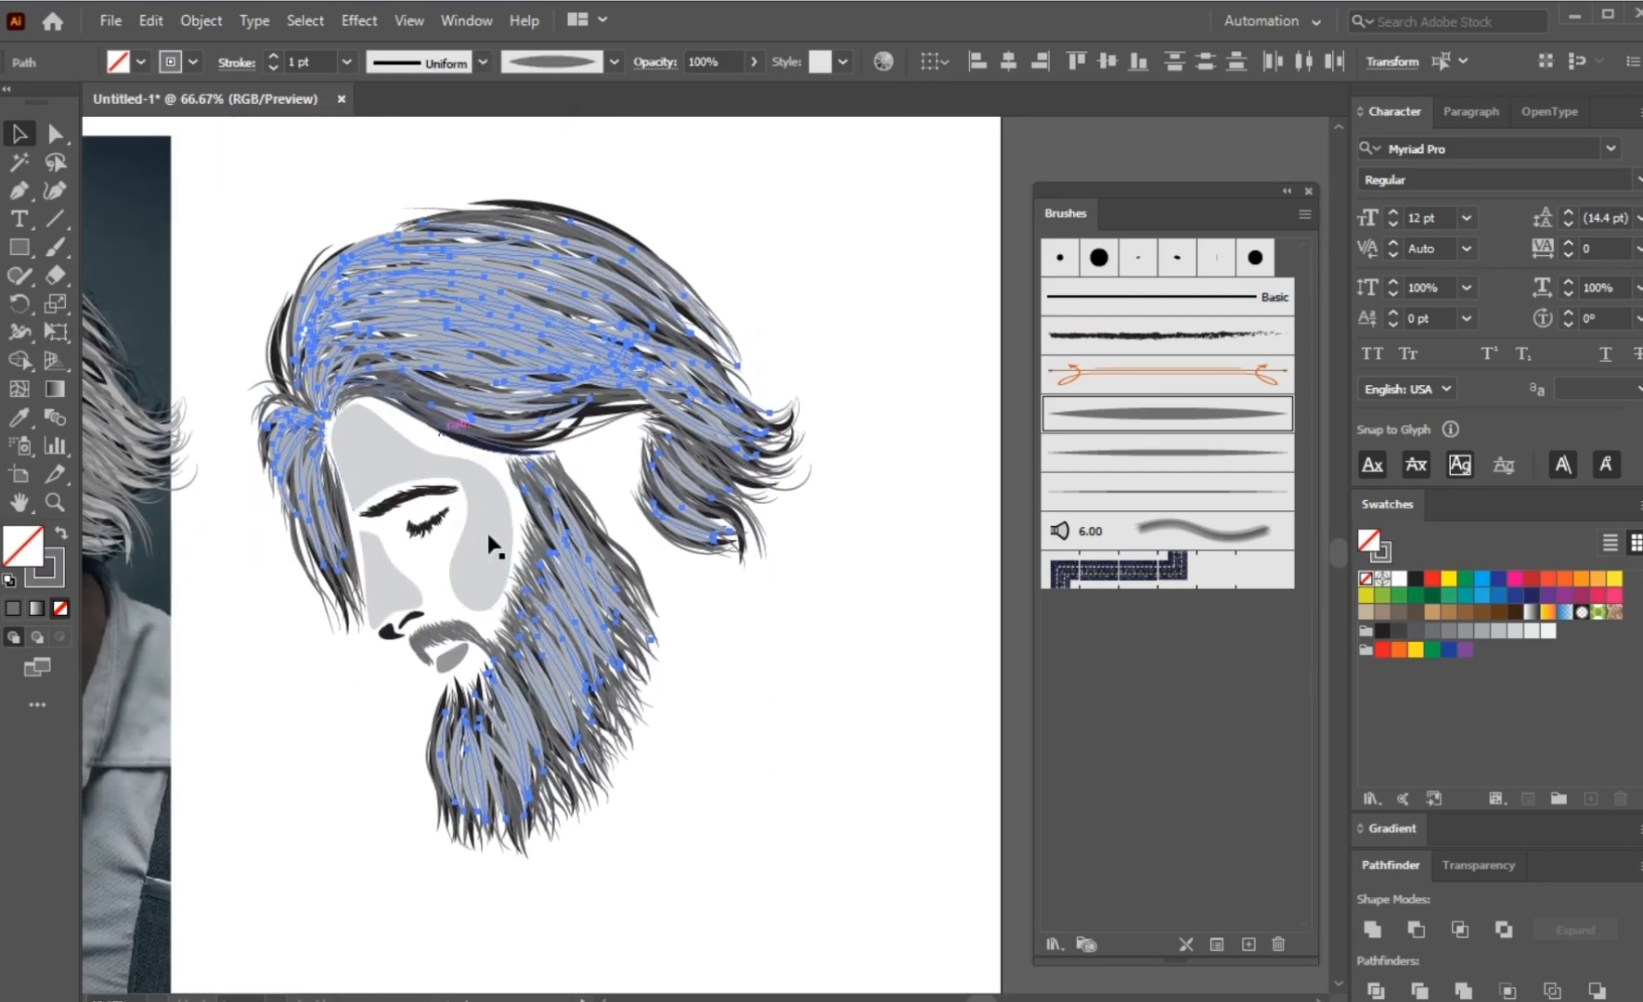
click(186, 17)
click(278, 316)
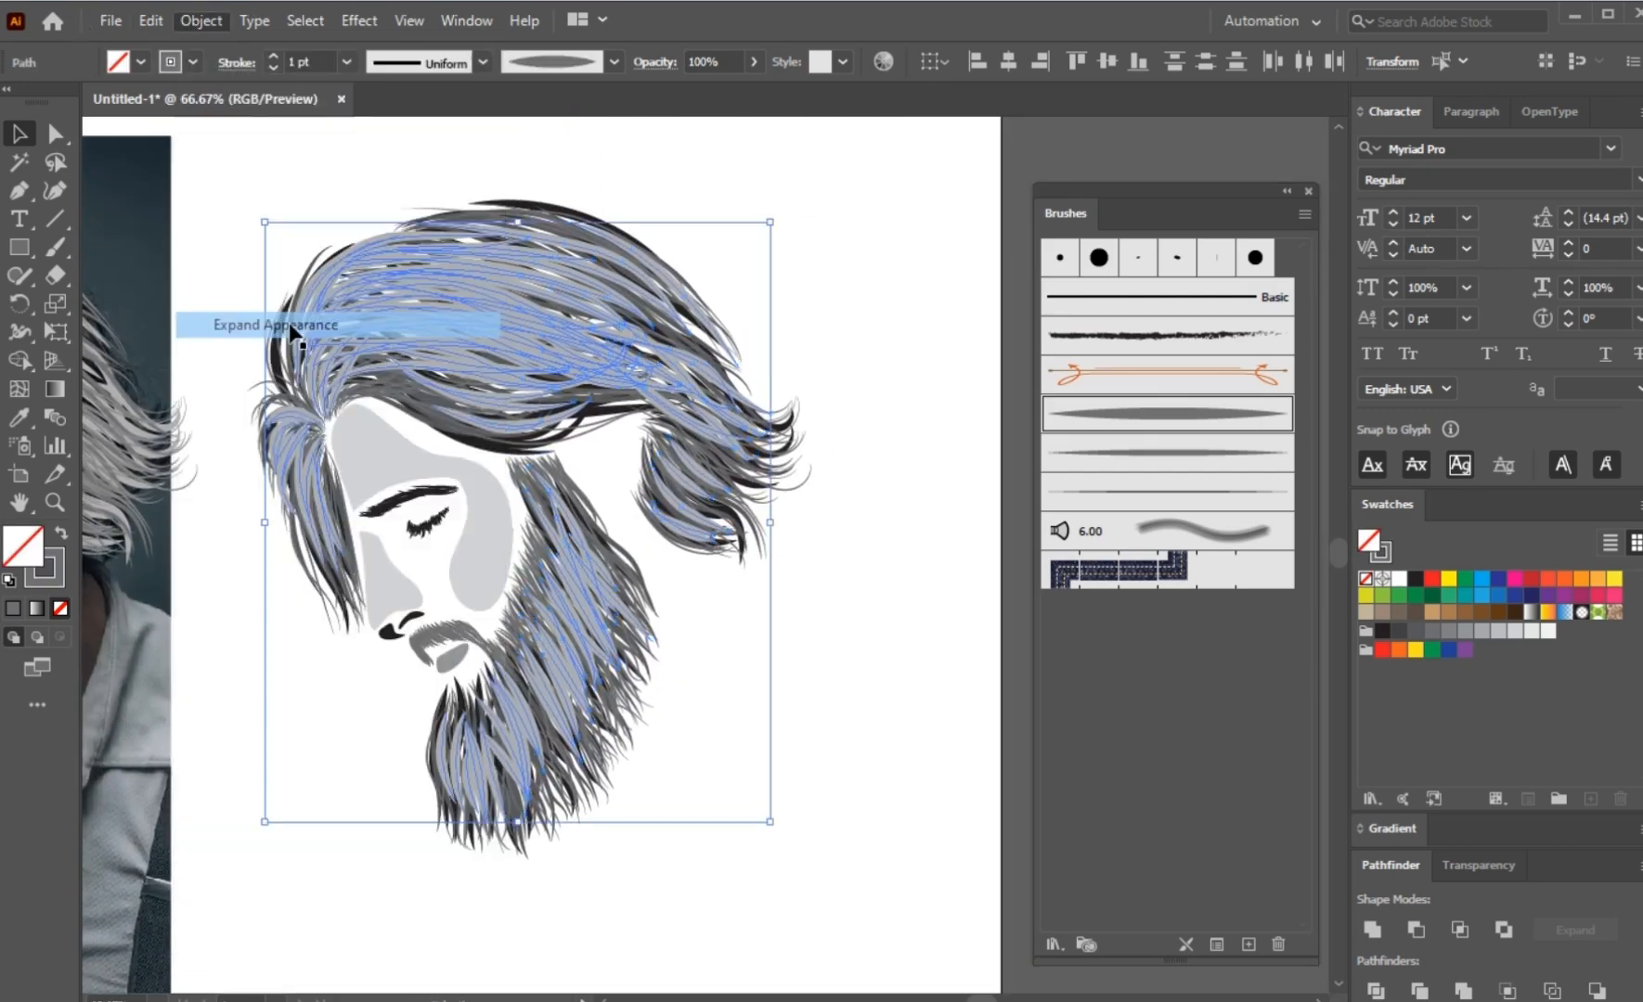
Step: Fill the expanded gap-covering strokes with near-black #141313
click(1412, 580)
double_click(26, 547)
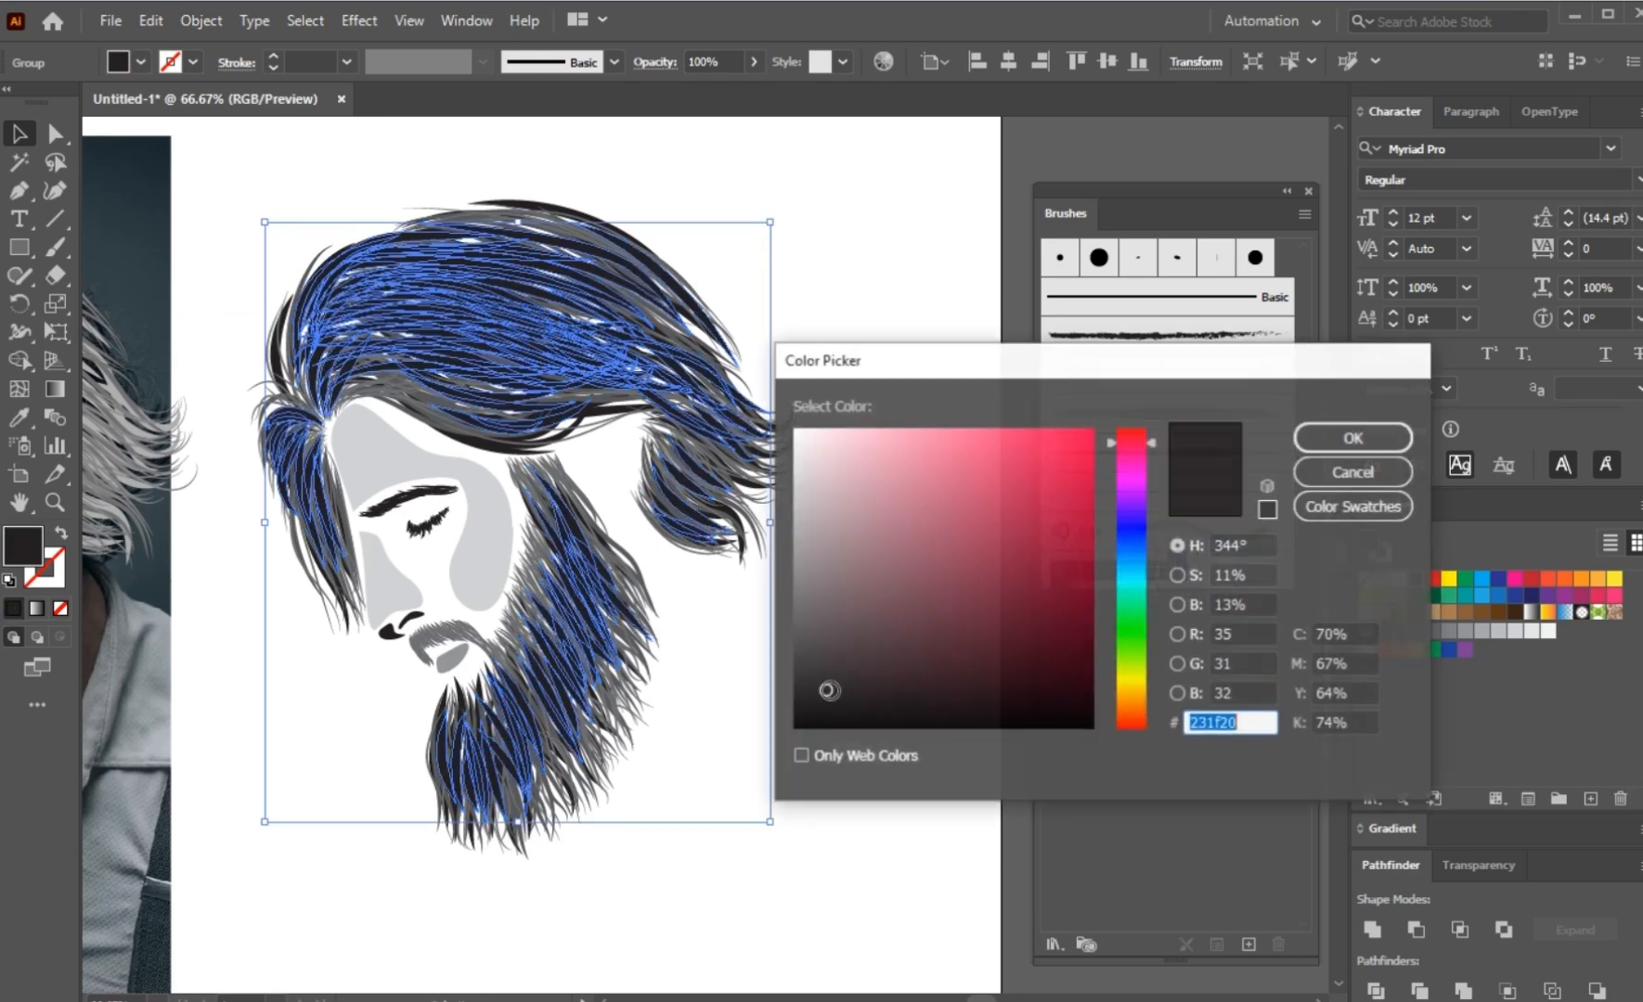
drag(862, 703, 812, 705)
click(1339, 441)
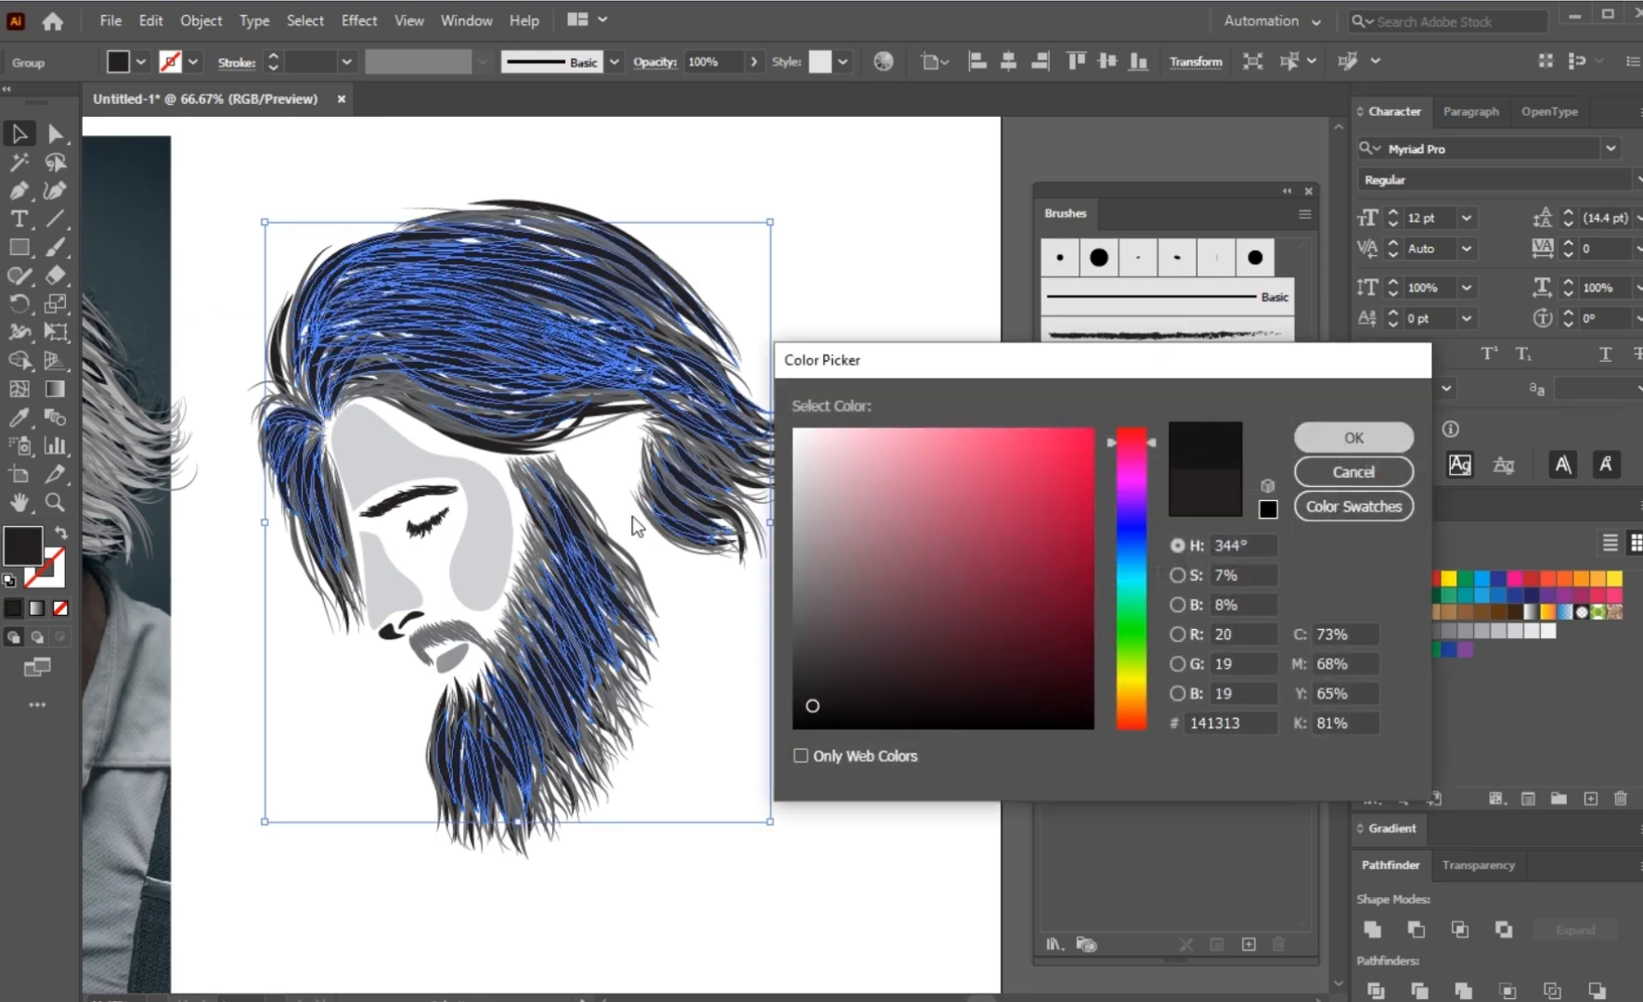
Step: Send the near-black gap-covering group behind the other strands and face shapes, and deselect it
right_click(444, 465)
mouse_move(573, 744)
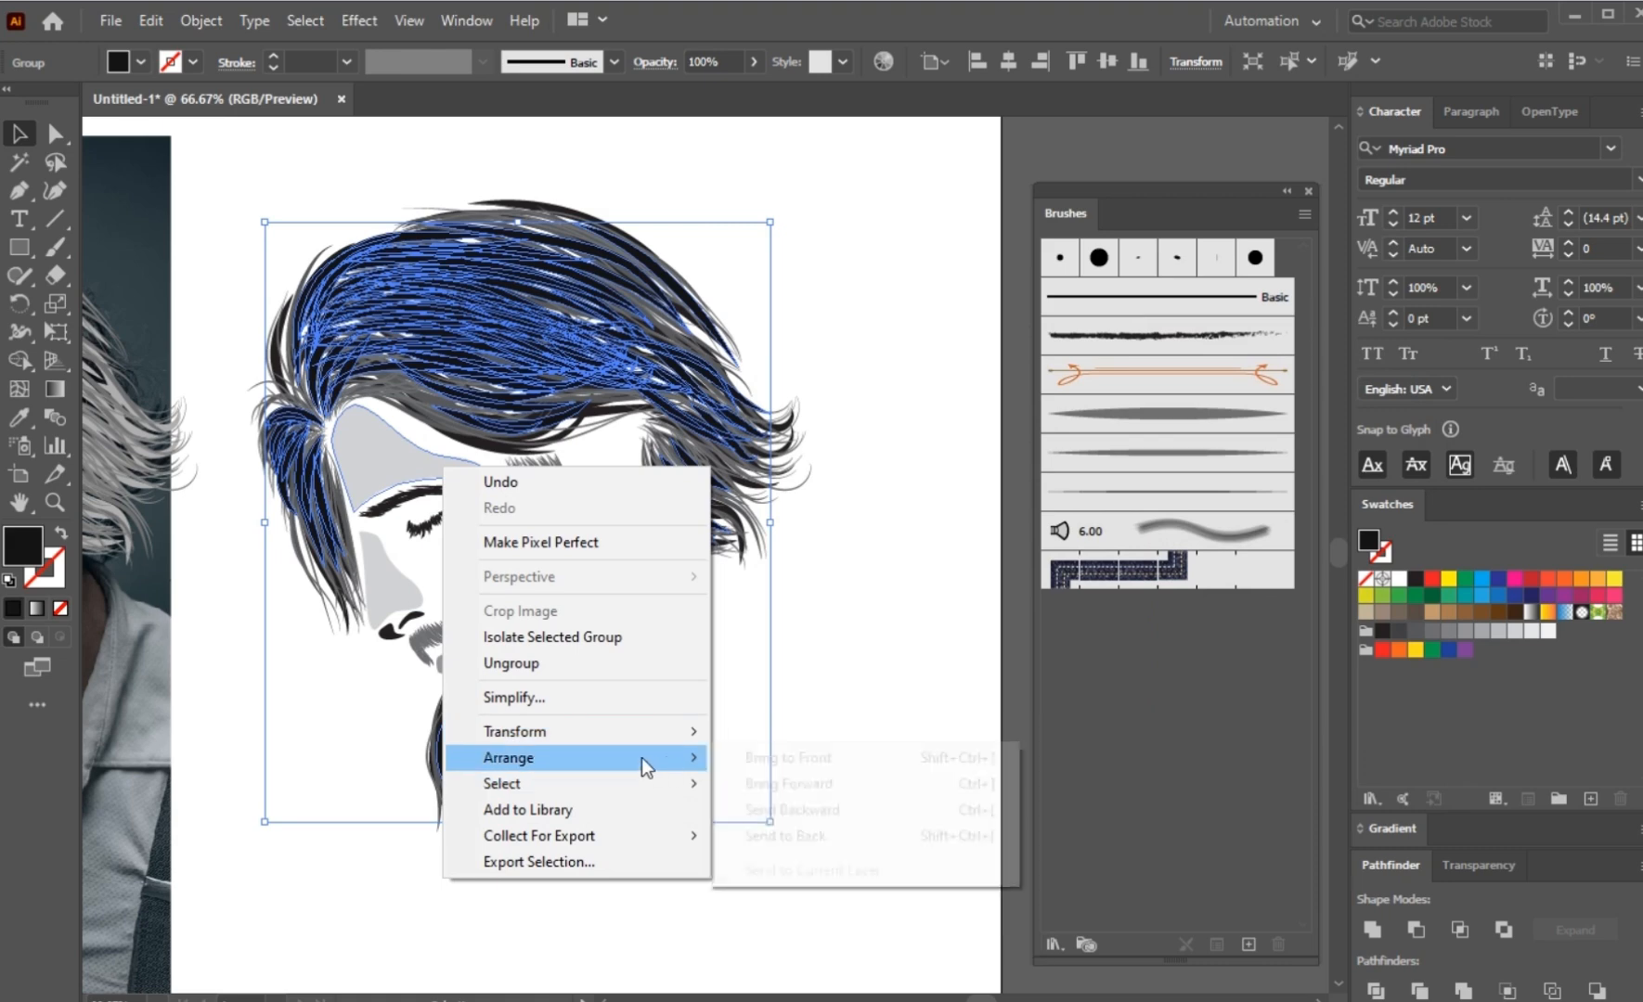
mouse_move(641, 757)
click(789, 835)
click(791, 803)
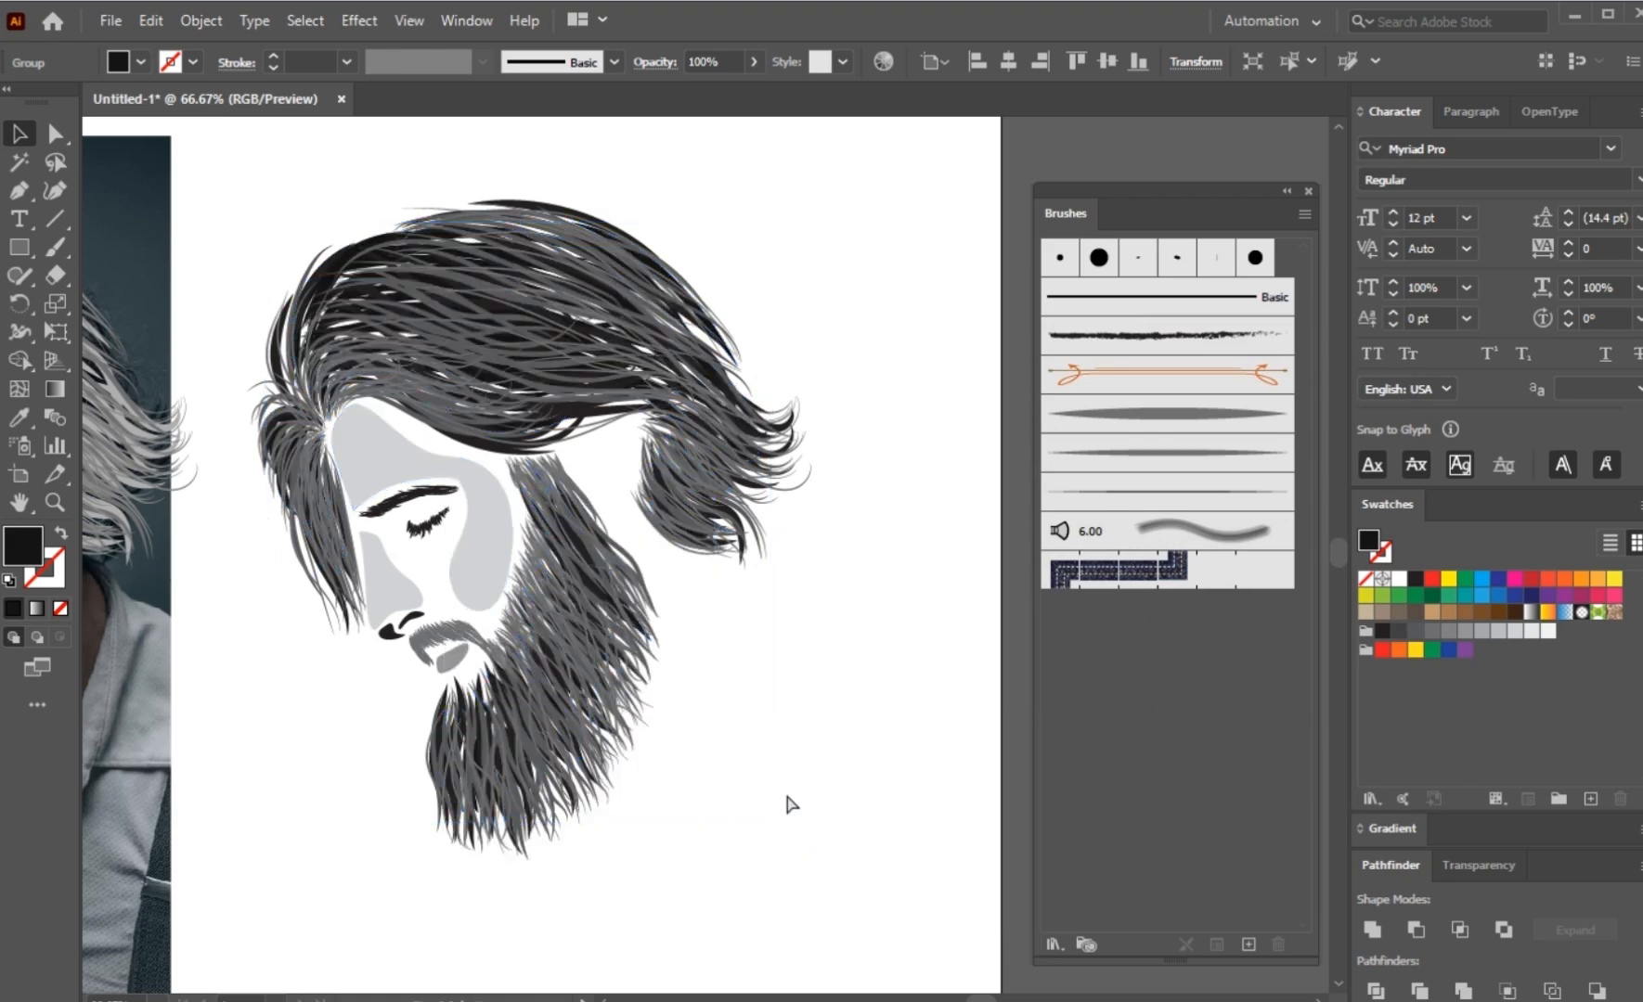
click(790, 657)
Step: Paint thin 1 pt tapered strands with no fill over the beard, the swept-back hair and the lock in front of the forehead
scroll(790, 657, down, 2)
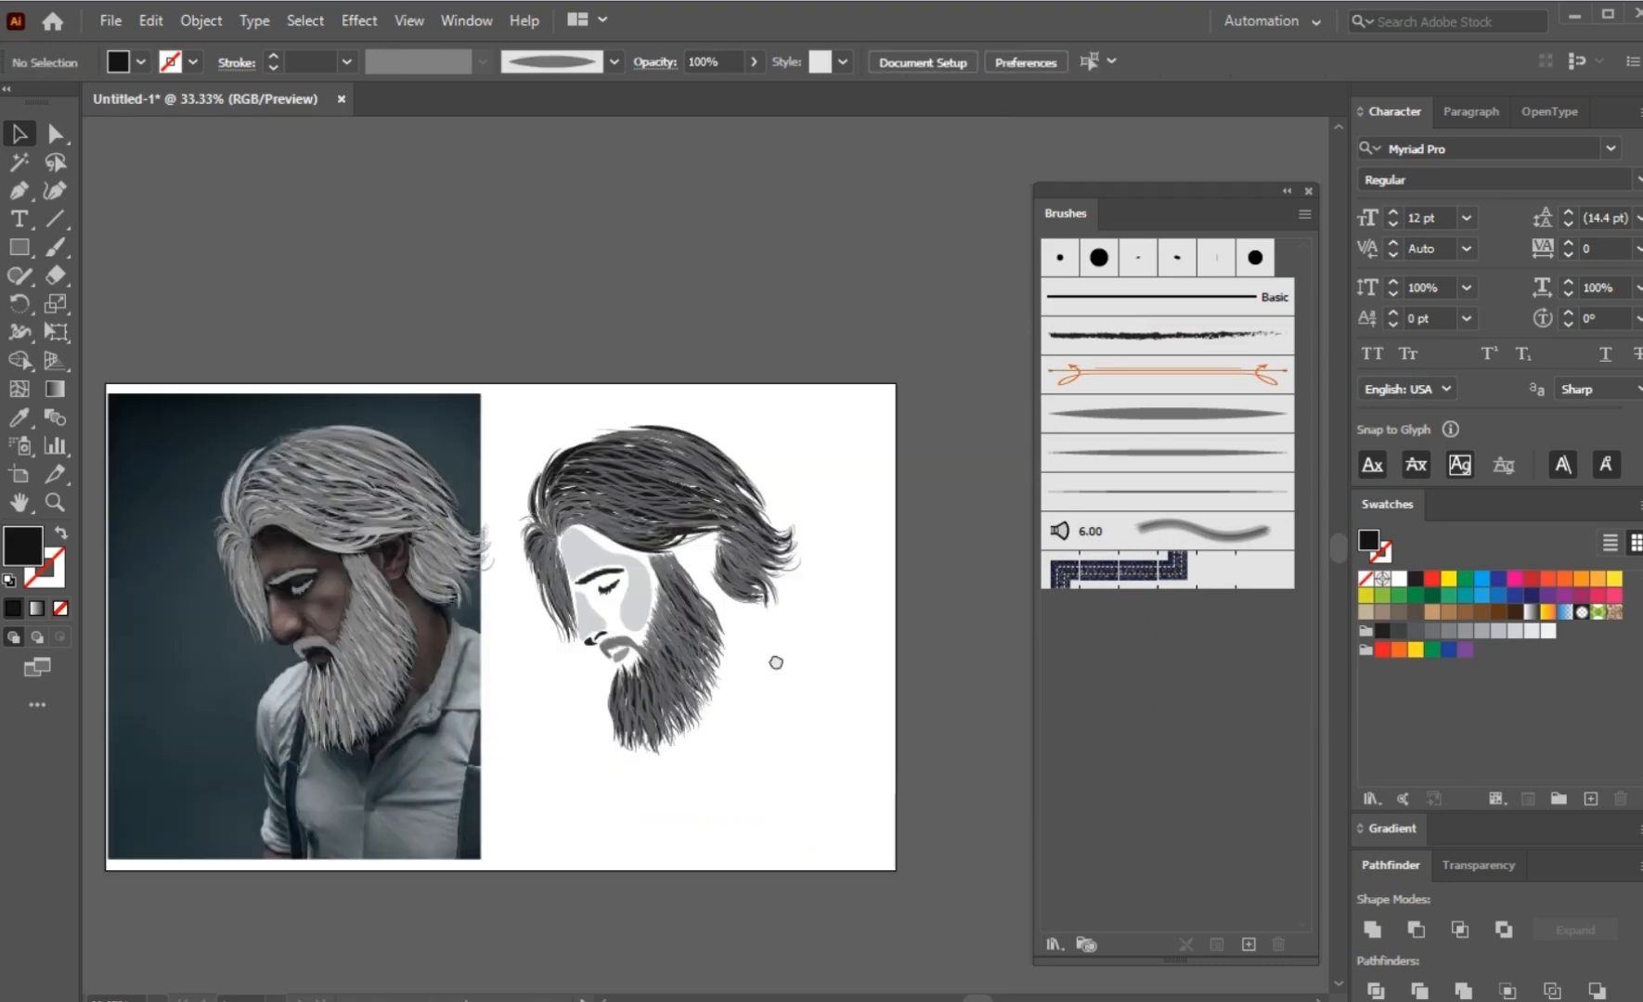
drag(776, 662, 736, 655)
scroll(714, 645, up, 1)
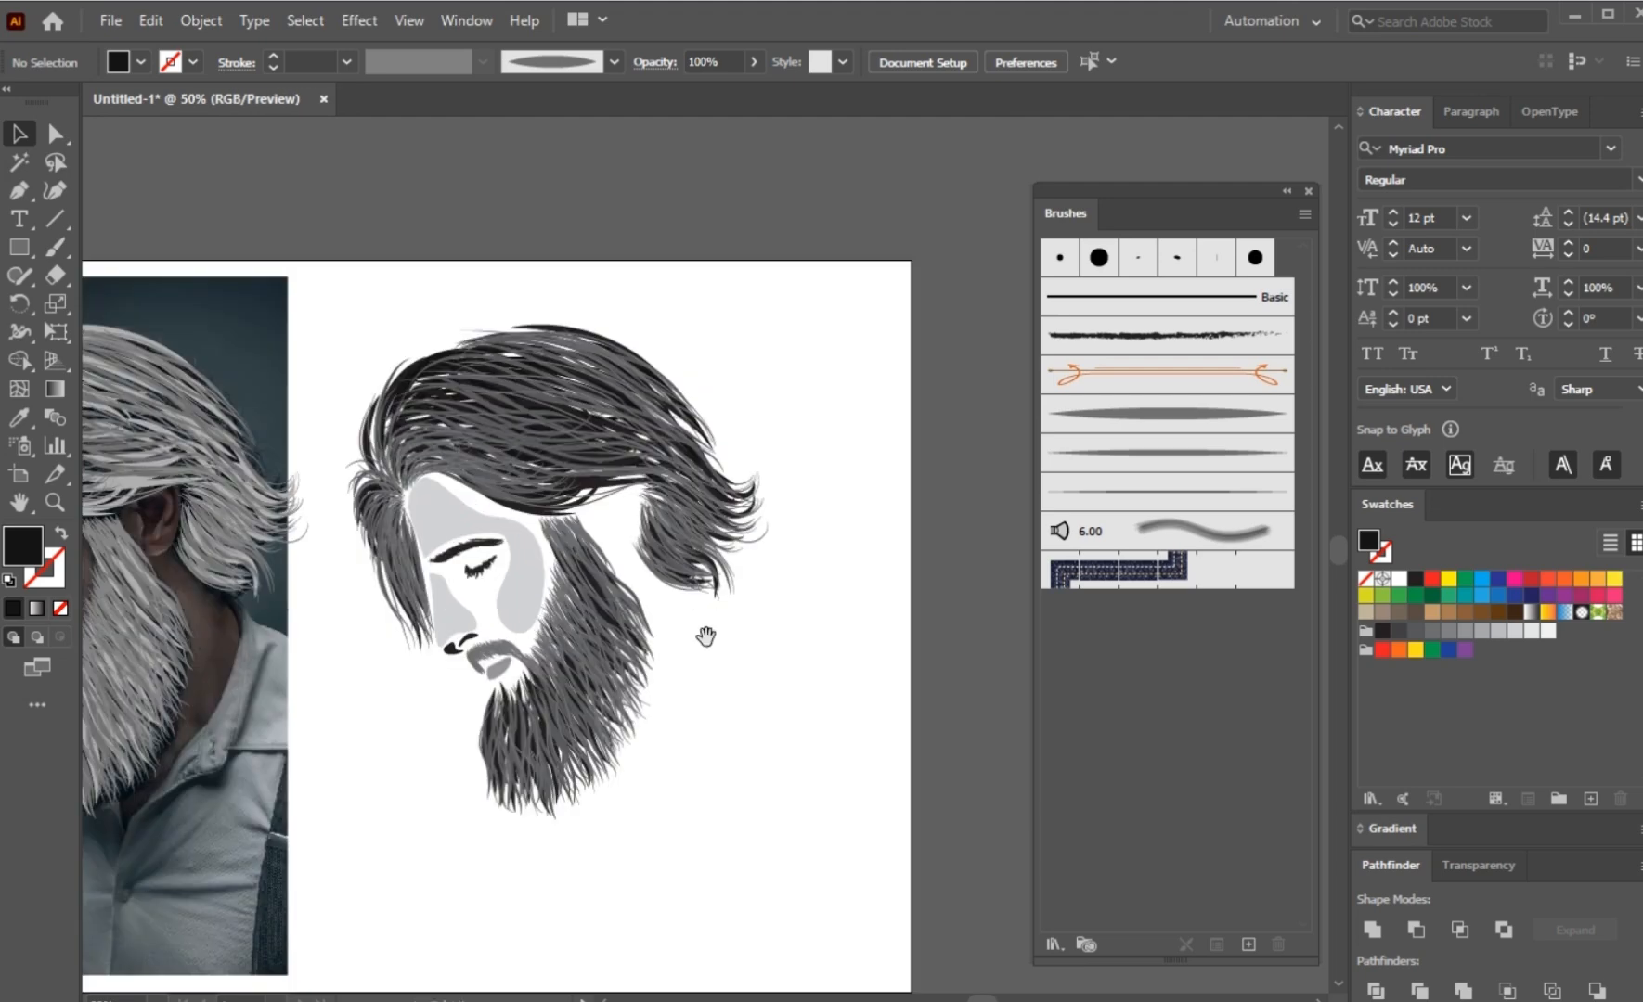
scroll(634, 613, up, 2)
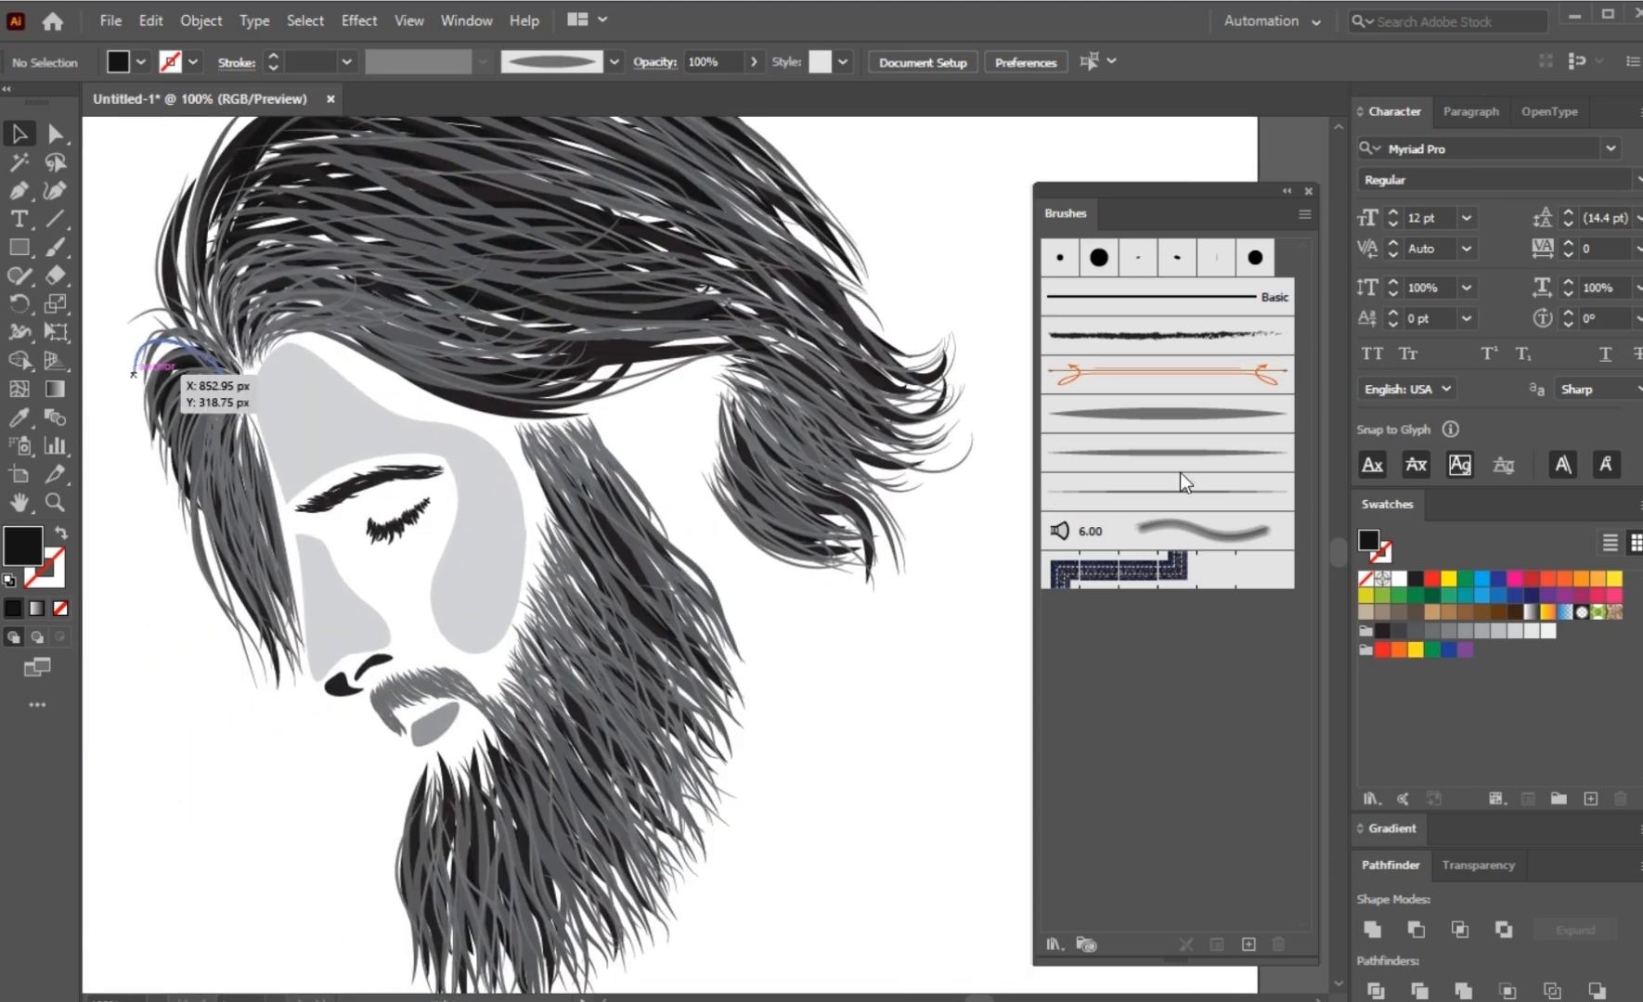
click(1182, 492)
scroll(640, 587, down, 1)
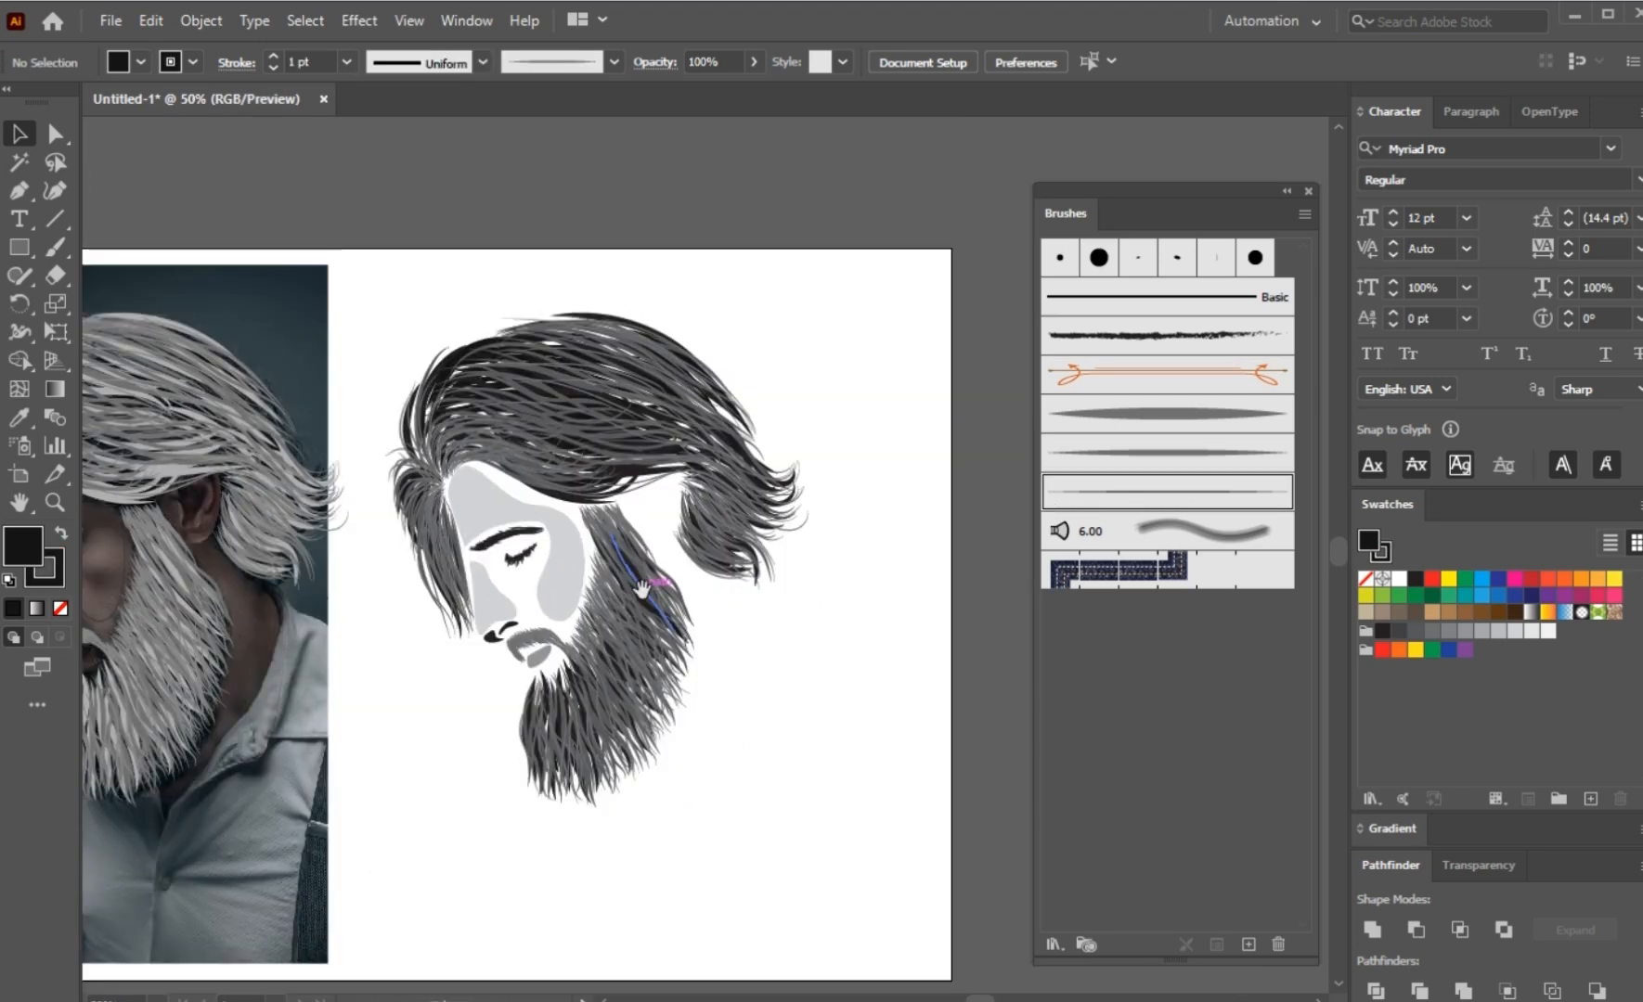
scroll(590, 454, up, 1)
drag(634, 564, 611, 422)
scroll(617, 431, up, 1)
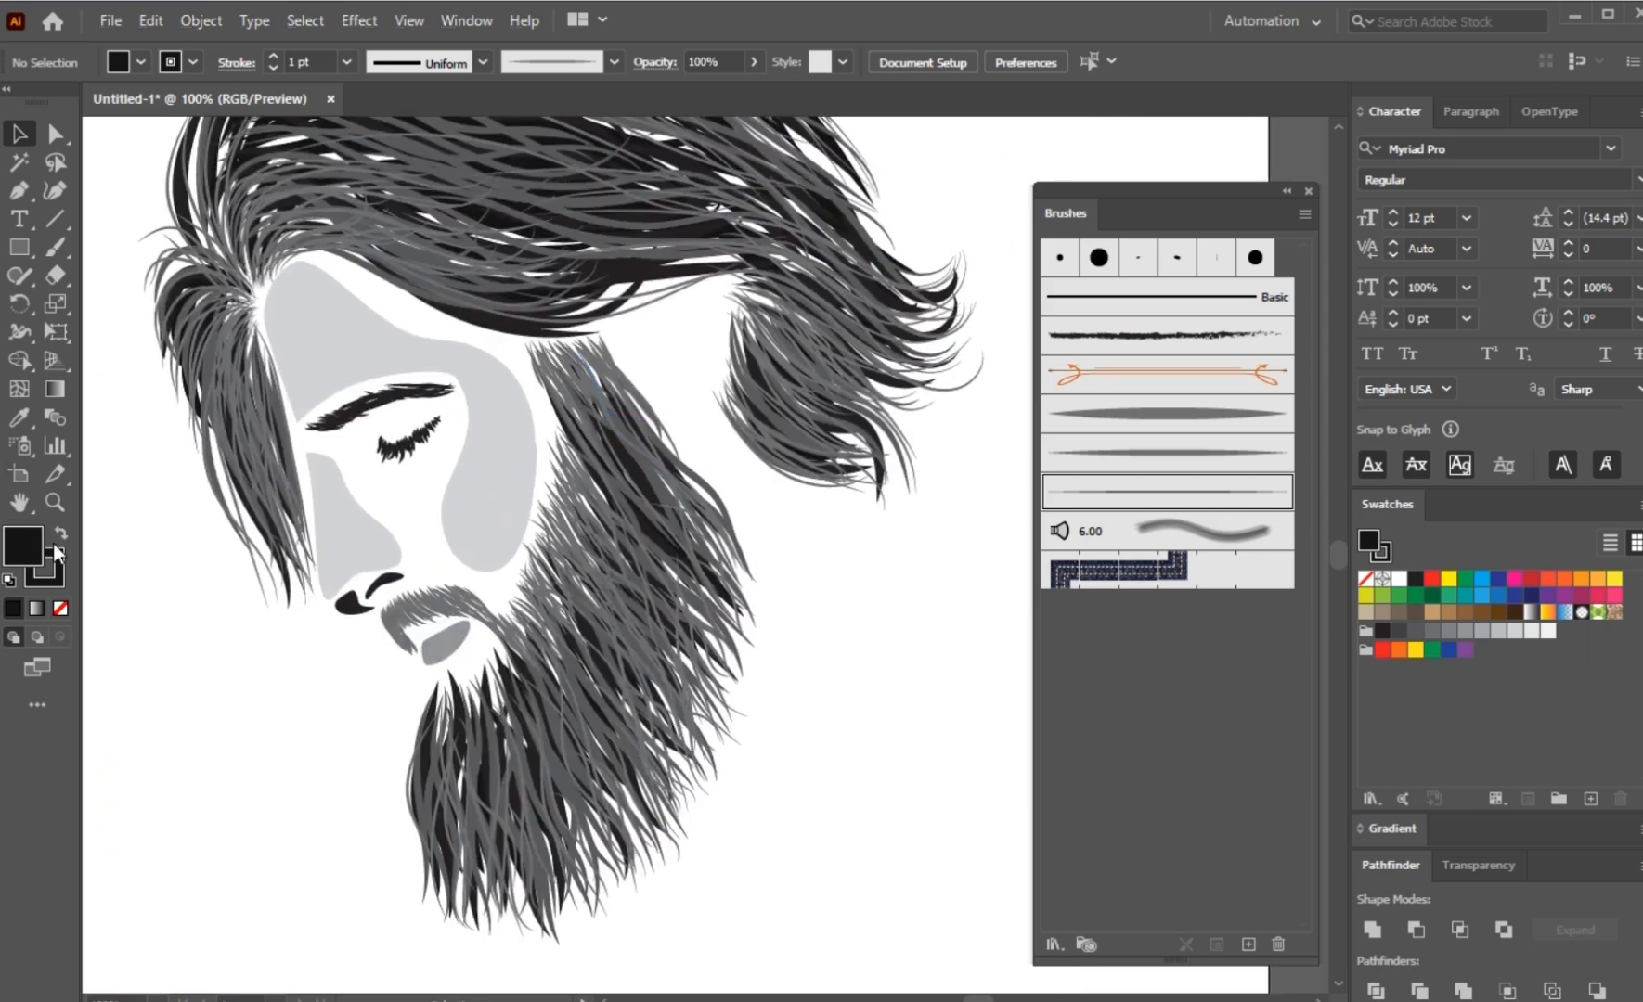
click(60, 607)
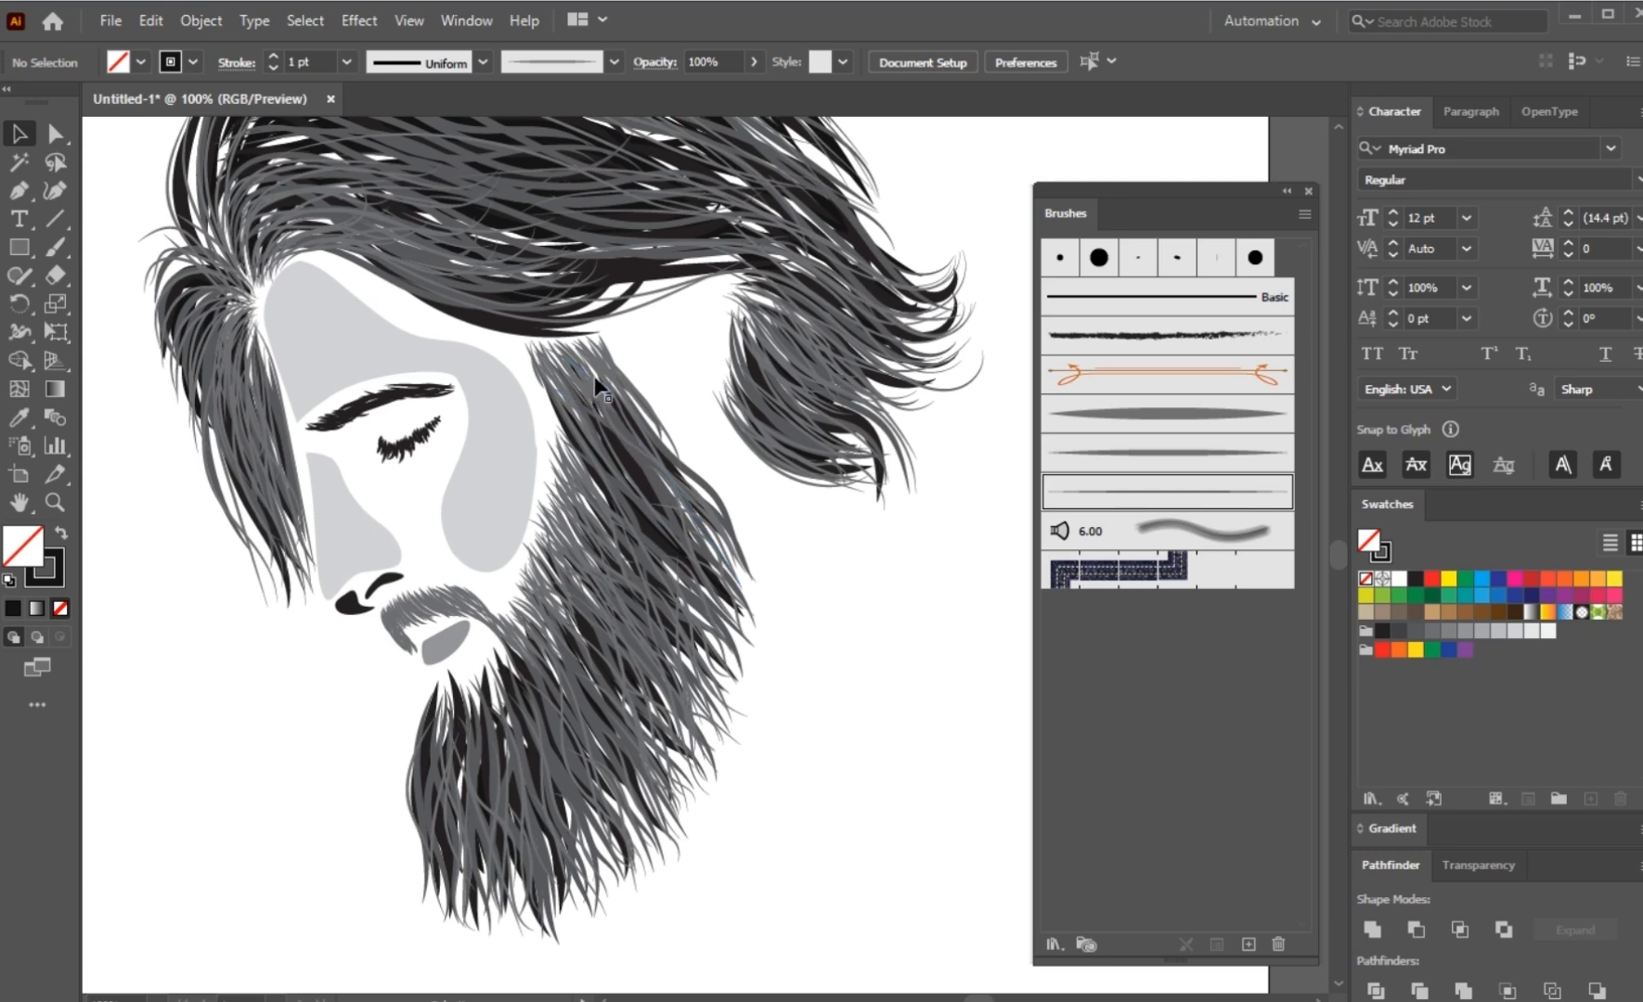
click(55, 249)
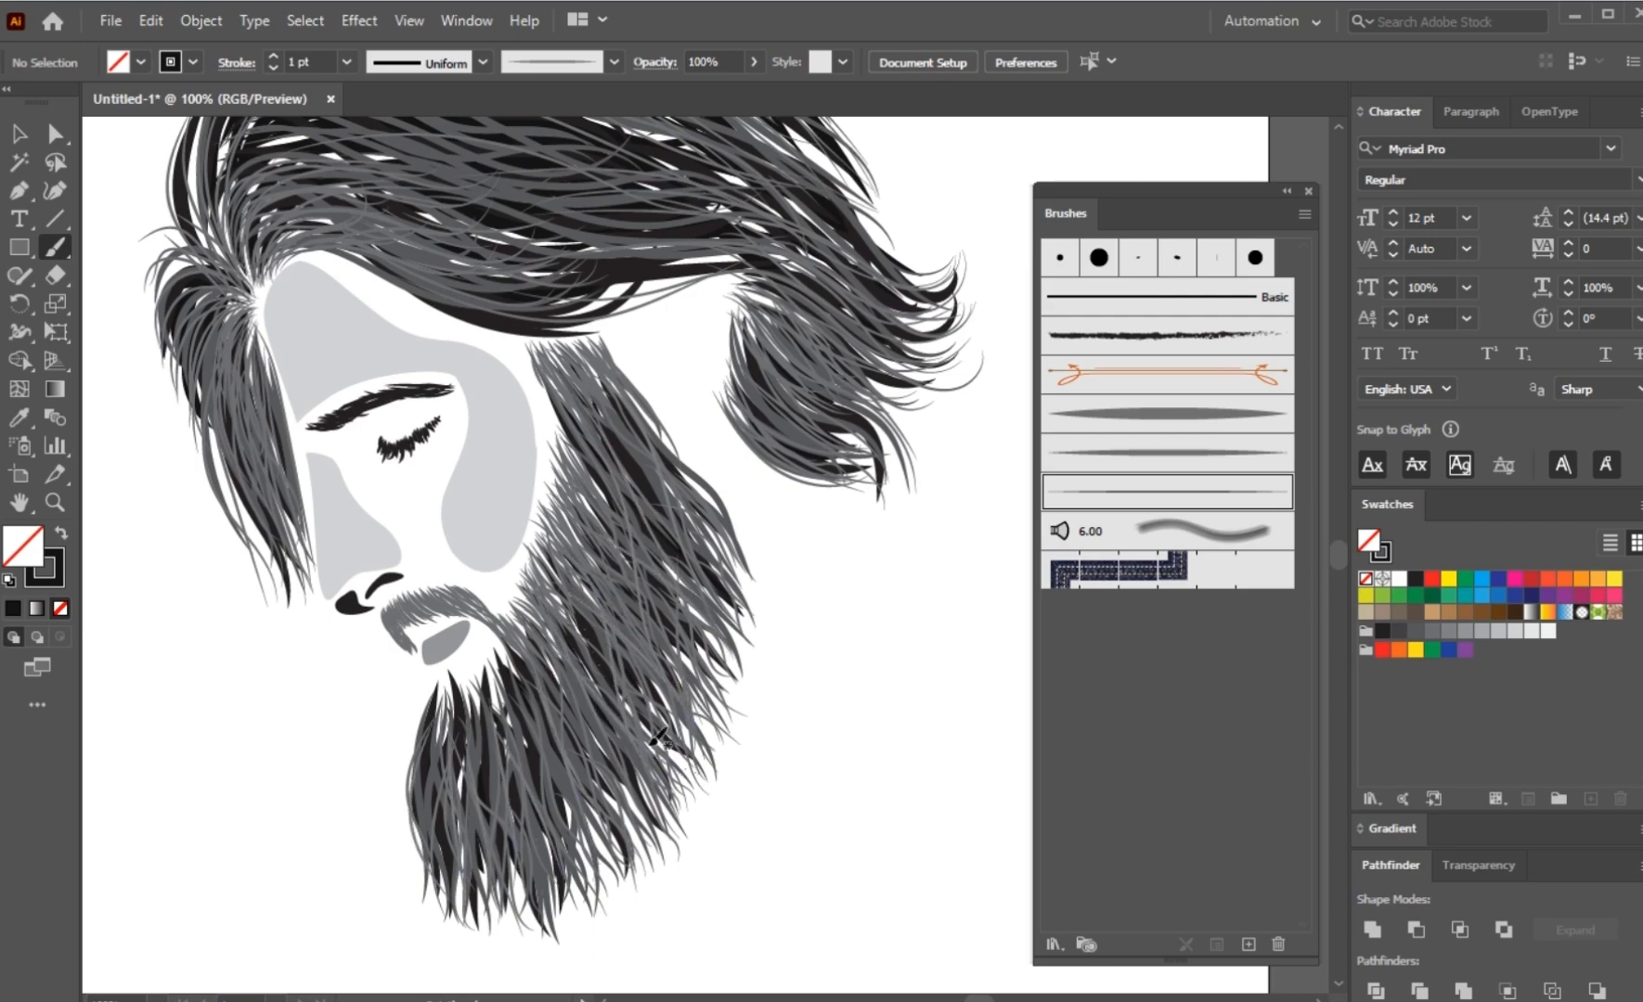
drag(323, 228, 407, 477)
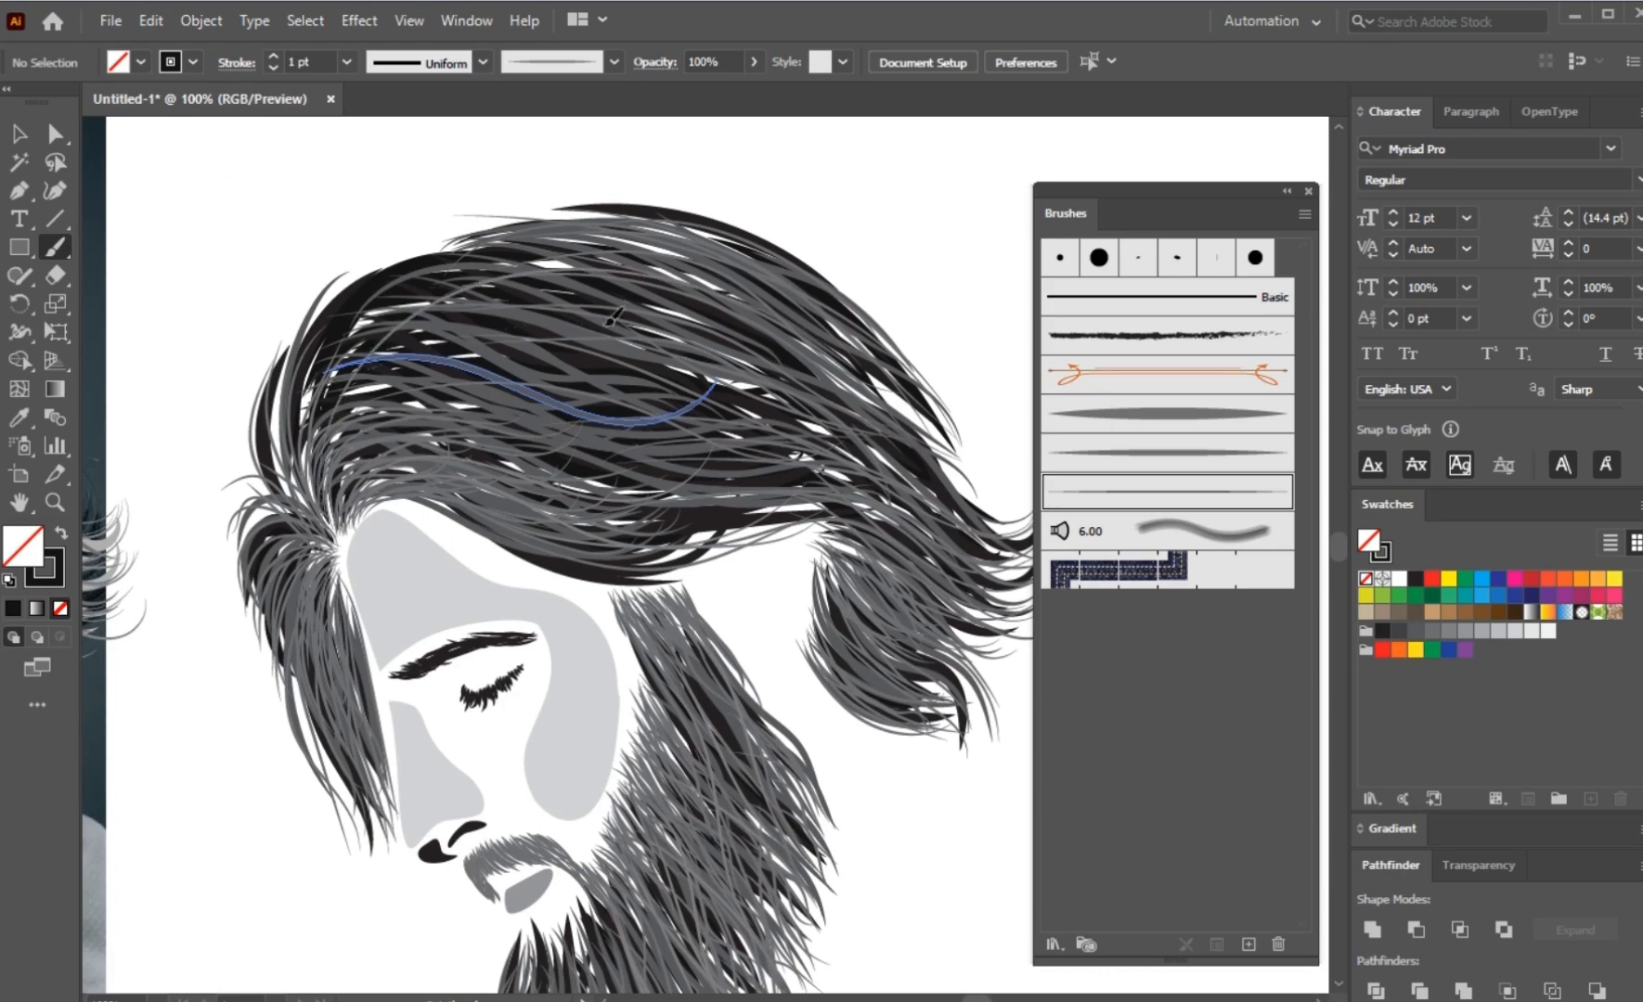
drag(731, 433, 564, 380)
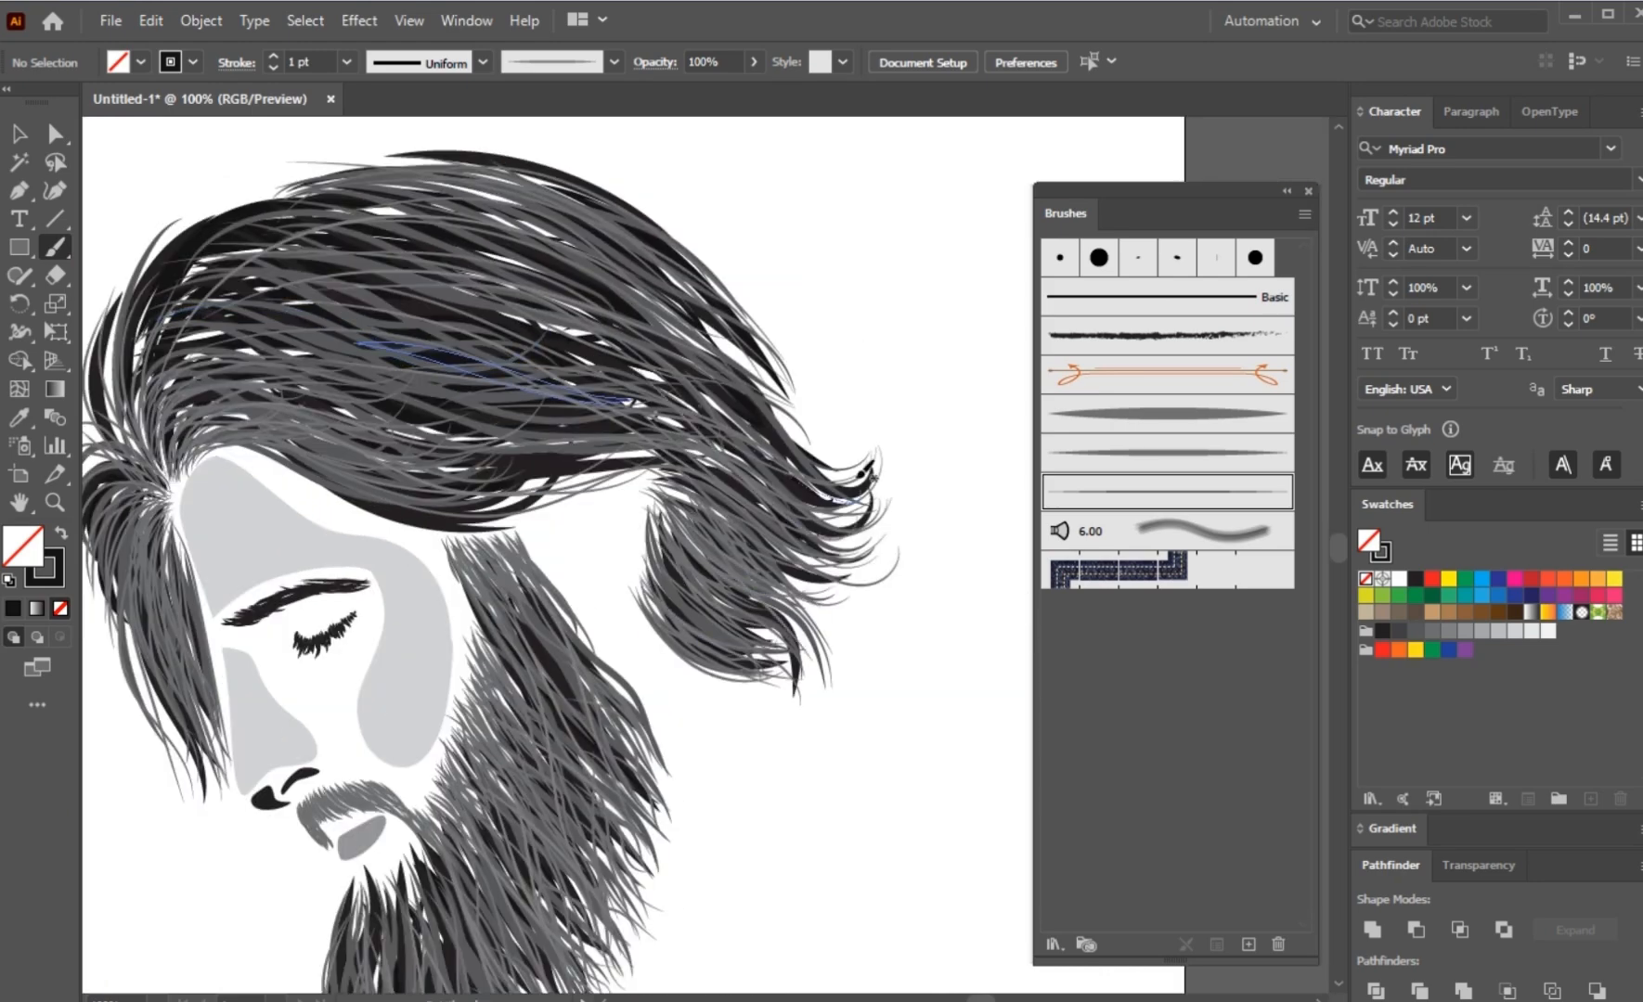
drag(147, 439, 397, 407)
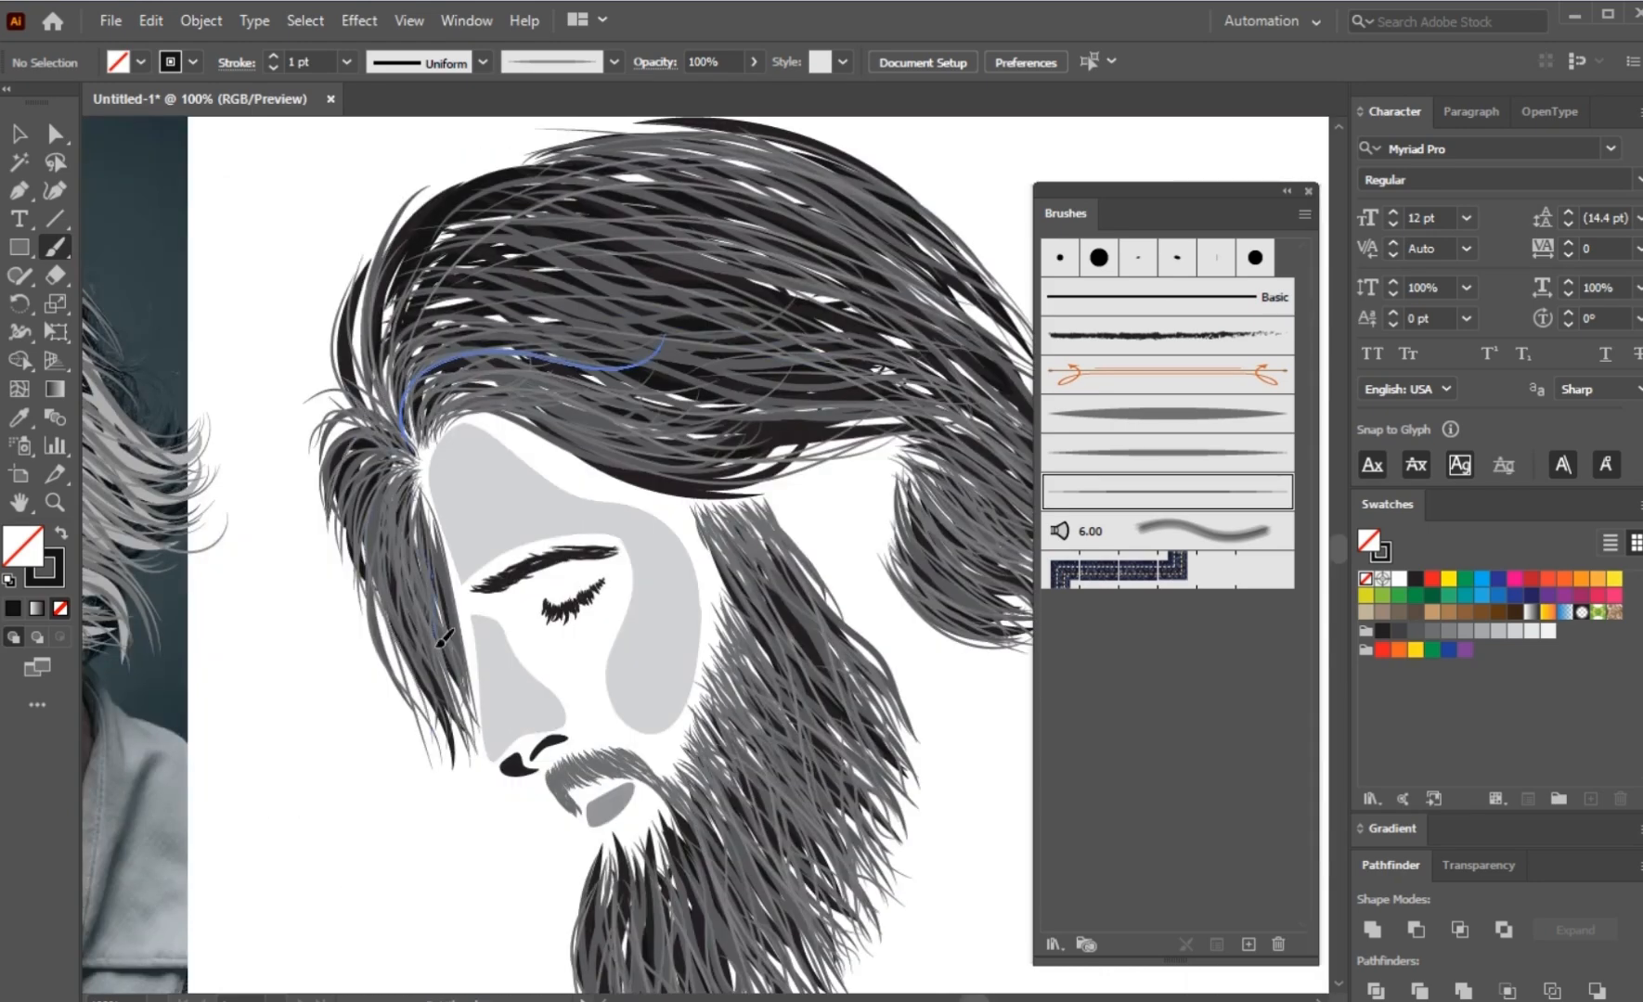
Step: Select only the newly painted thin strands across the hair and beard and group them
key(ctrl+minus)
key(v)
drag(894, 225, 340, 967)
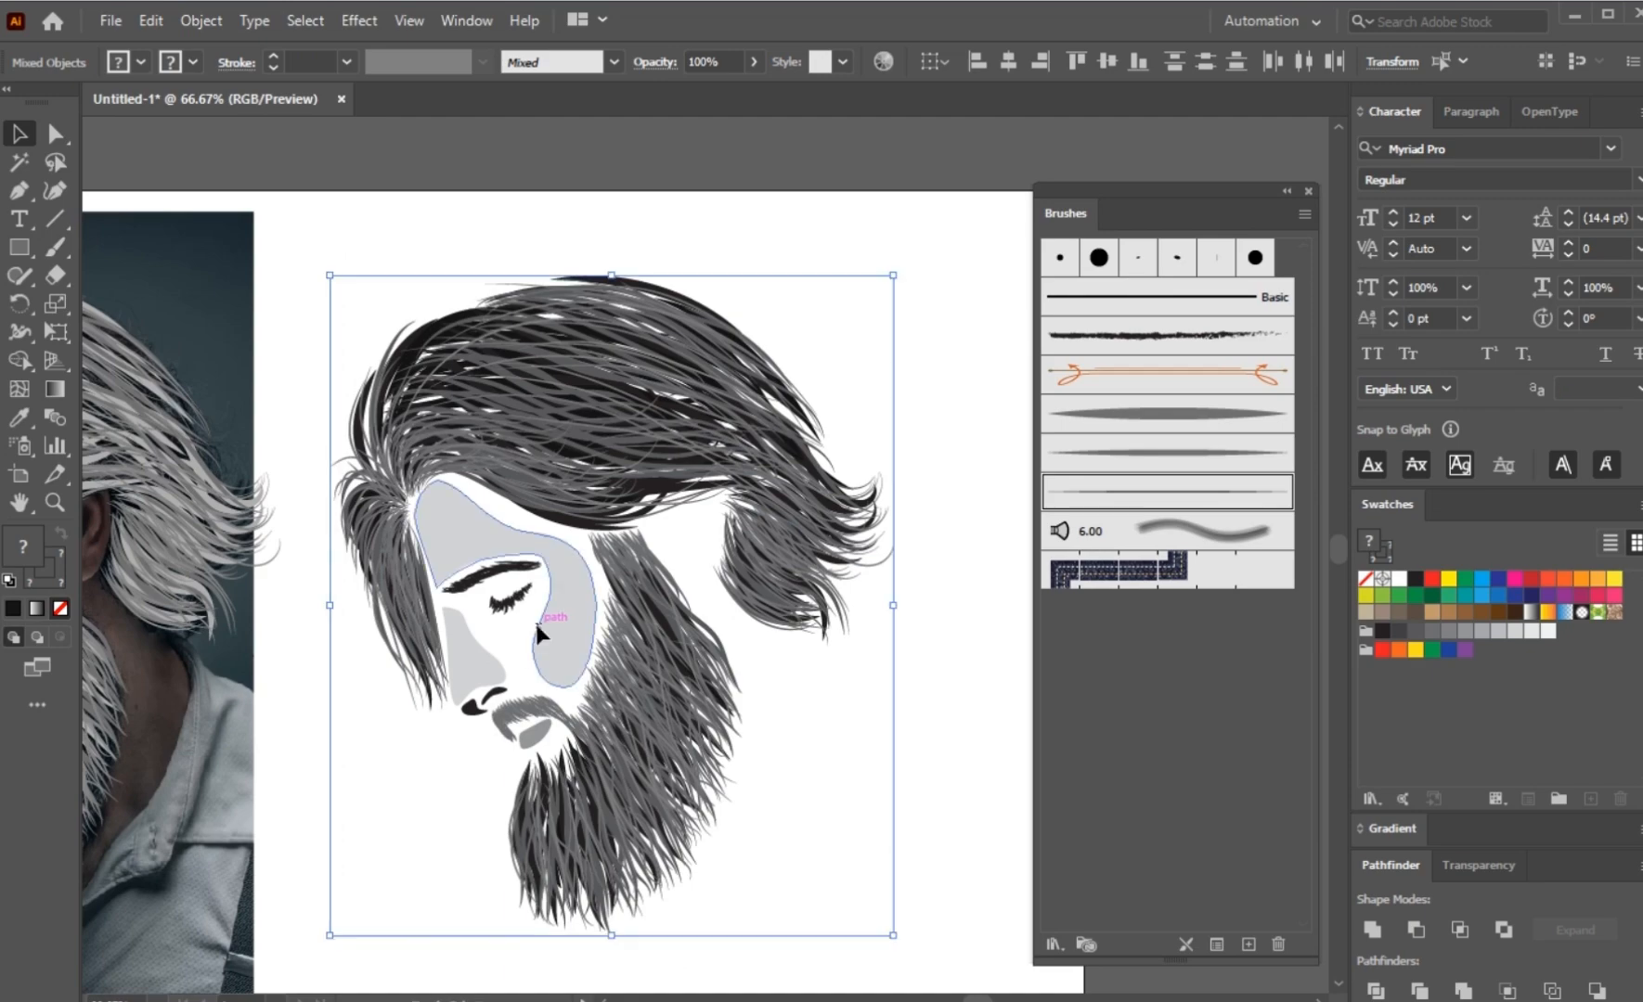
scroll(675, 796, up, 1)
scroll(804, 717, up, 2)
drag(744, 679, 620, 585)
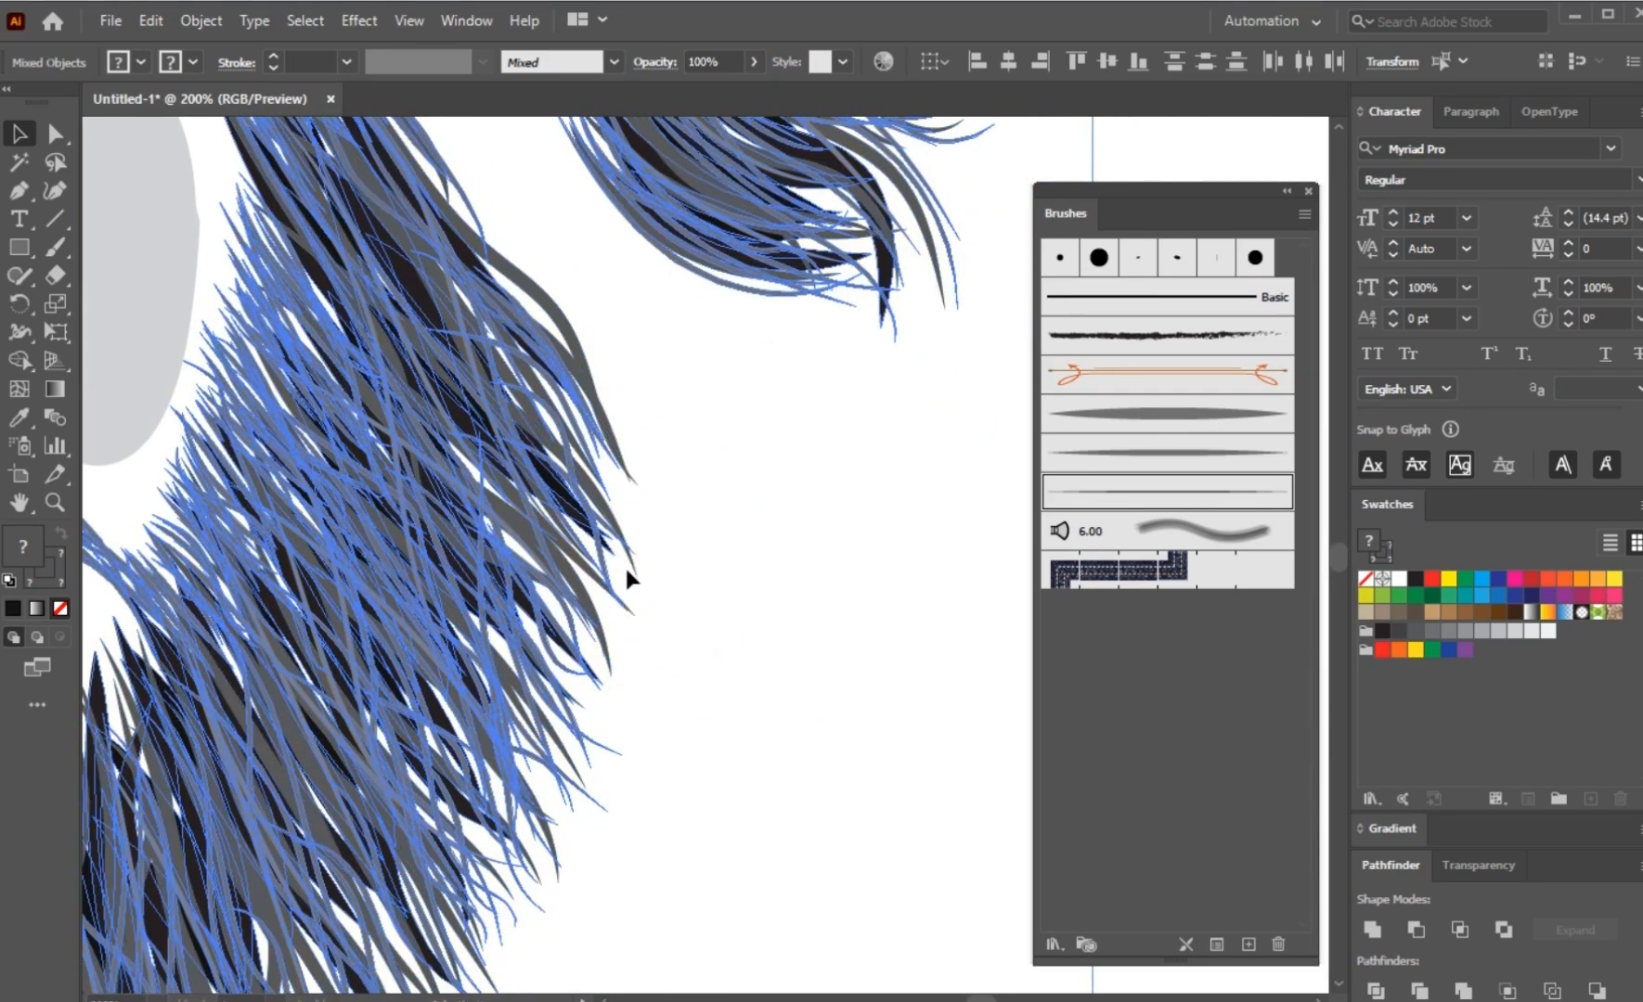
scroll(625, 564, up, 2)
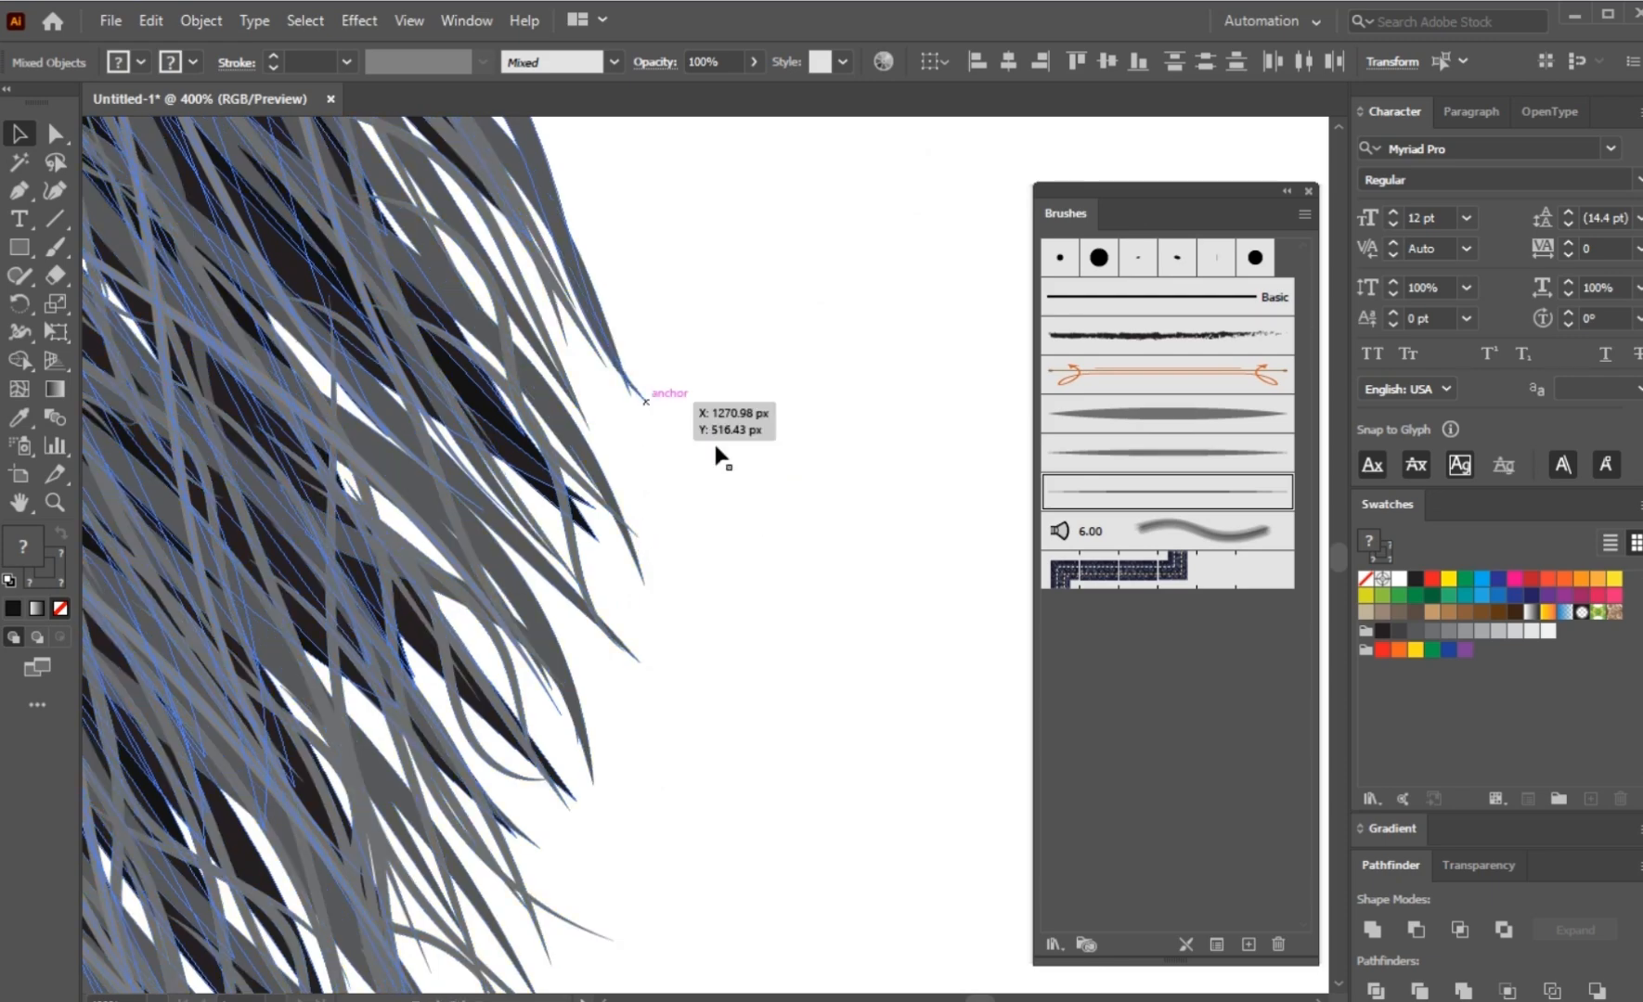
scroll(702, 371, down, 1)
drag(703, 346, 853, 571)
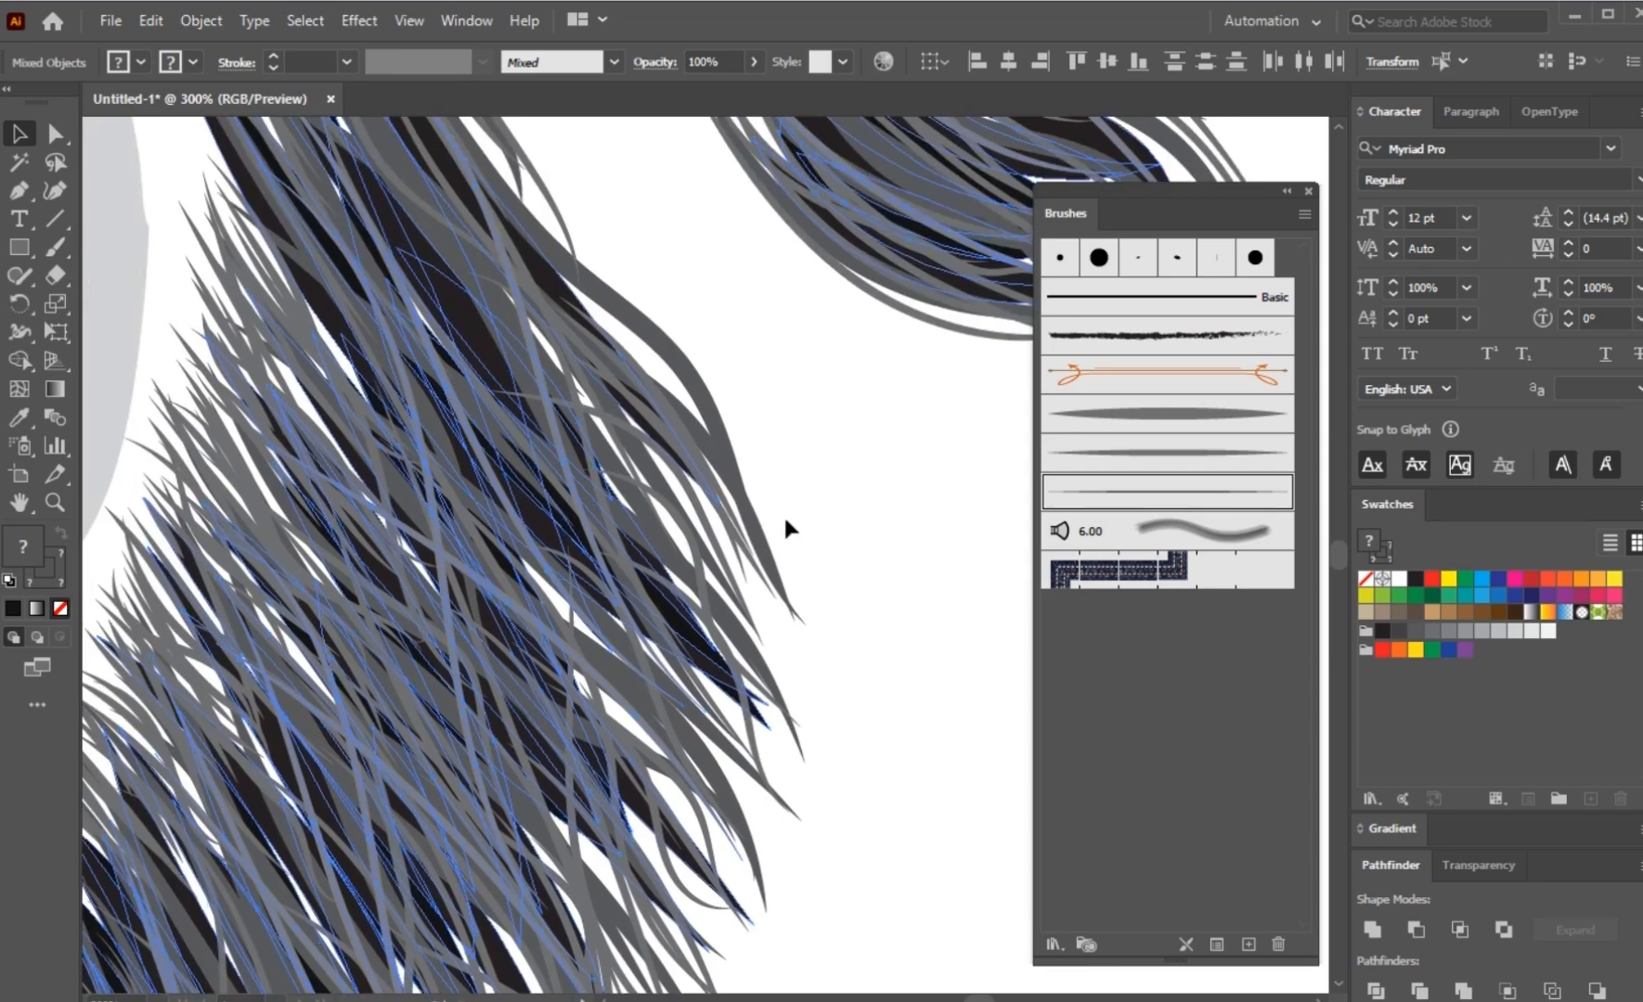
scroll(643, 629, up, 1)
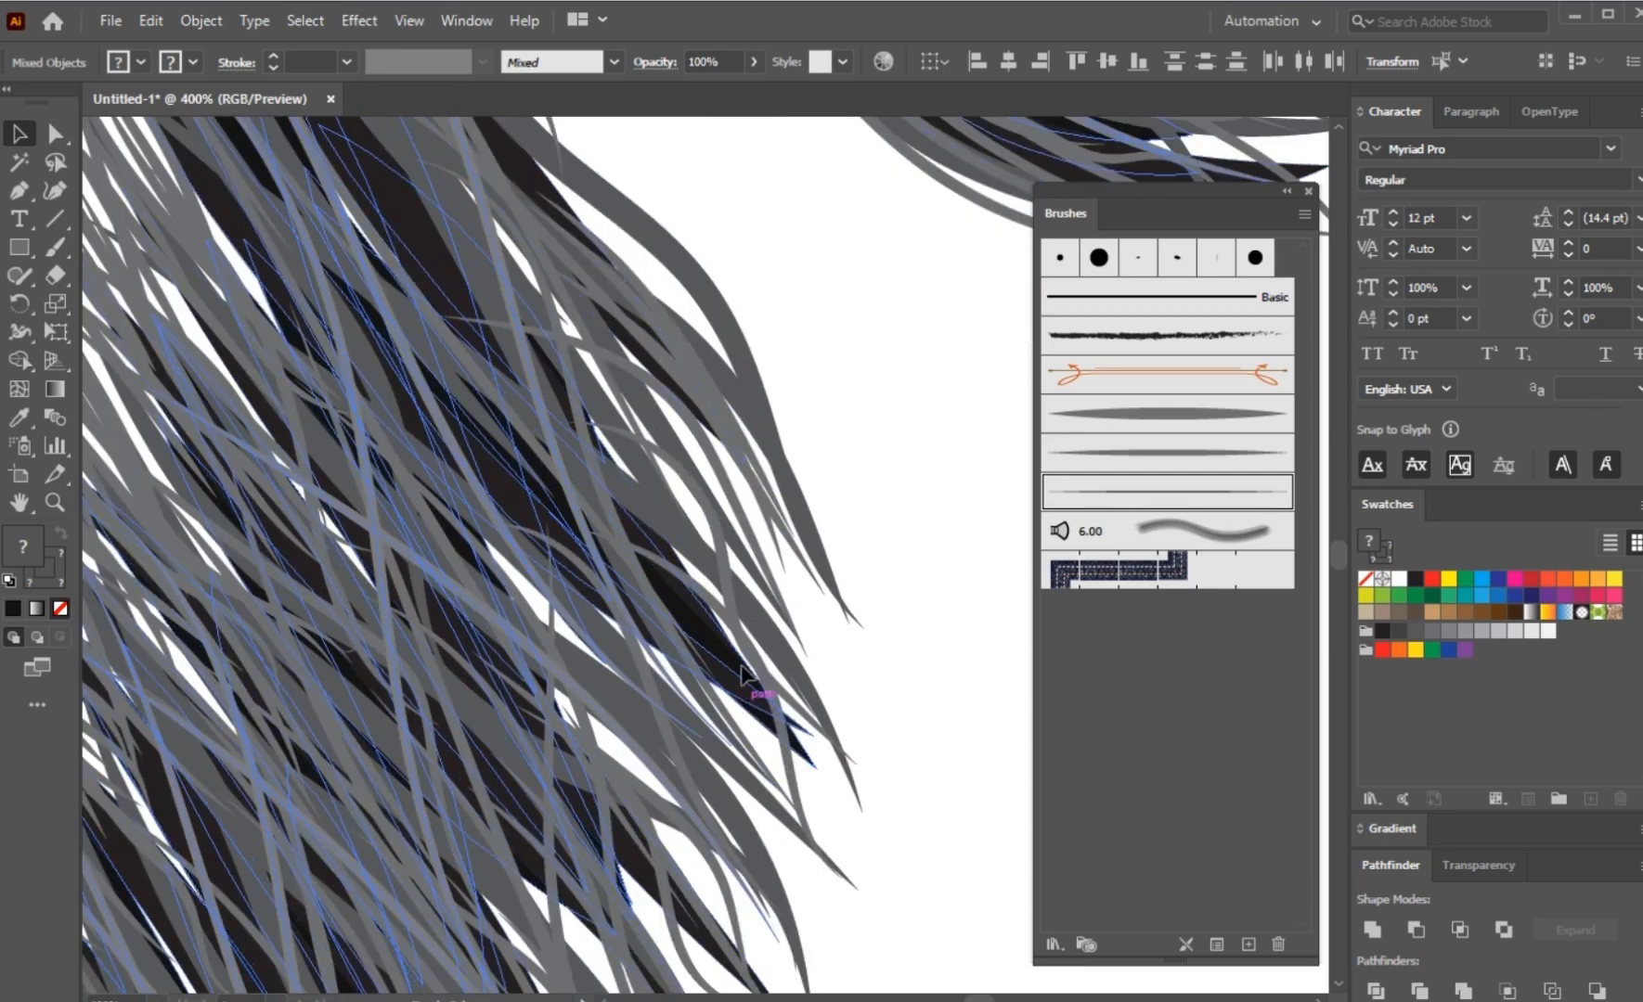
click(812, 769)
scroll(858, 742, down, 2)
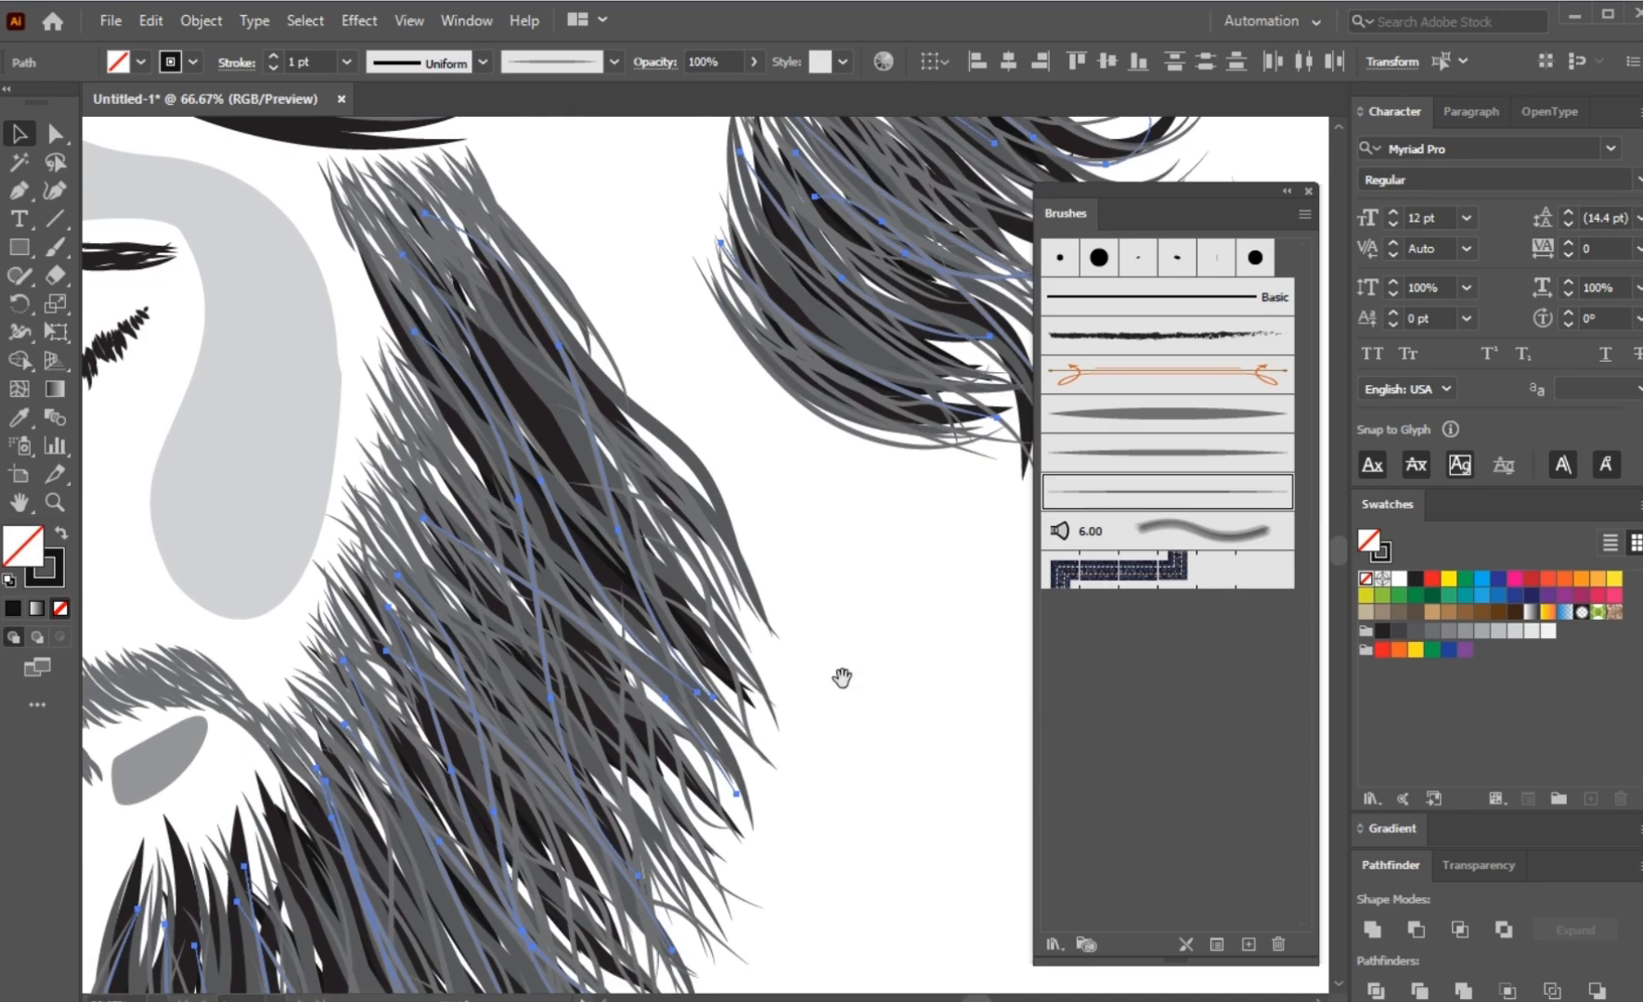
scroll(842, 678, down, 3)
click(807, 509)
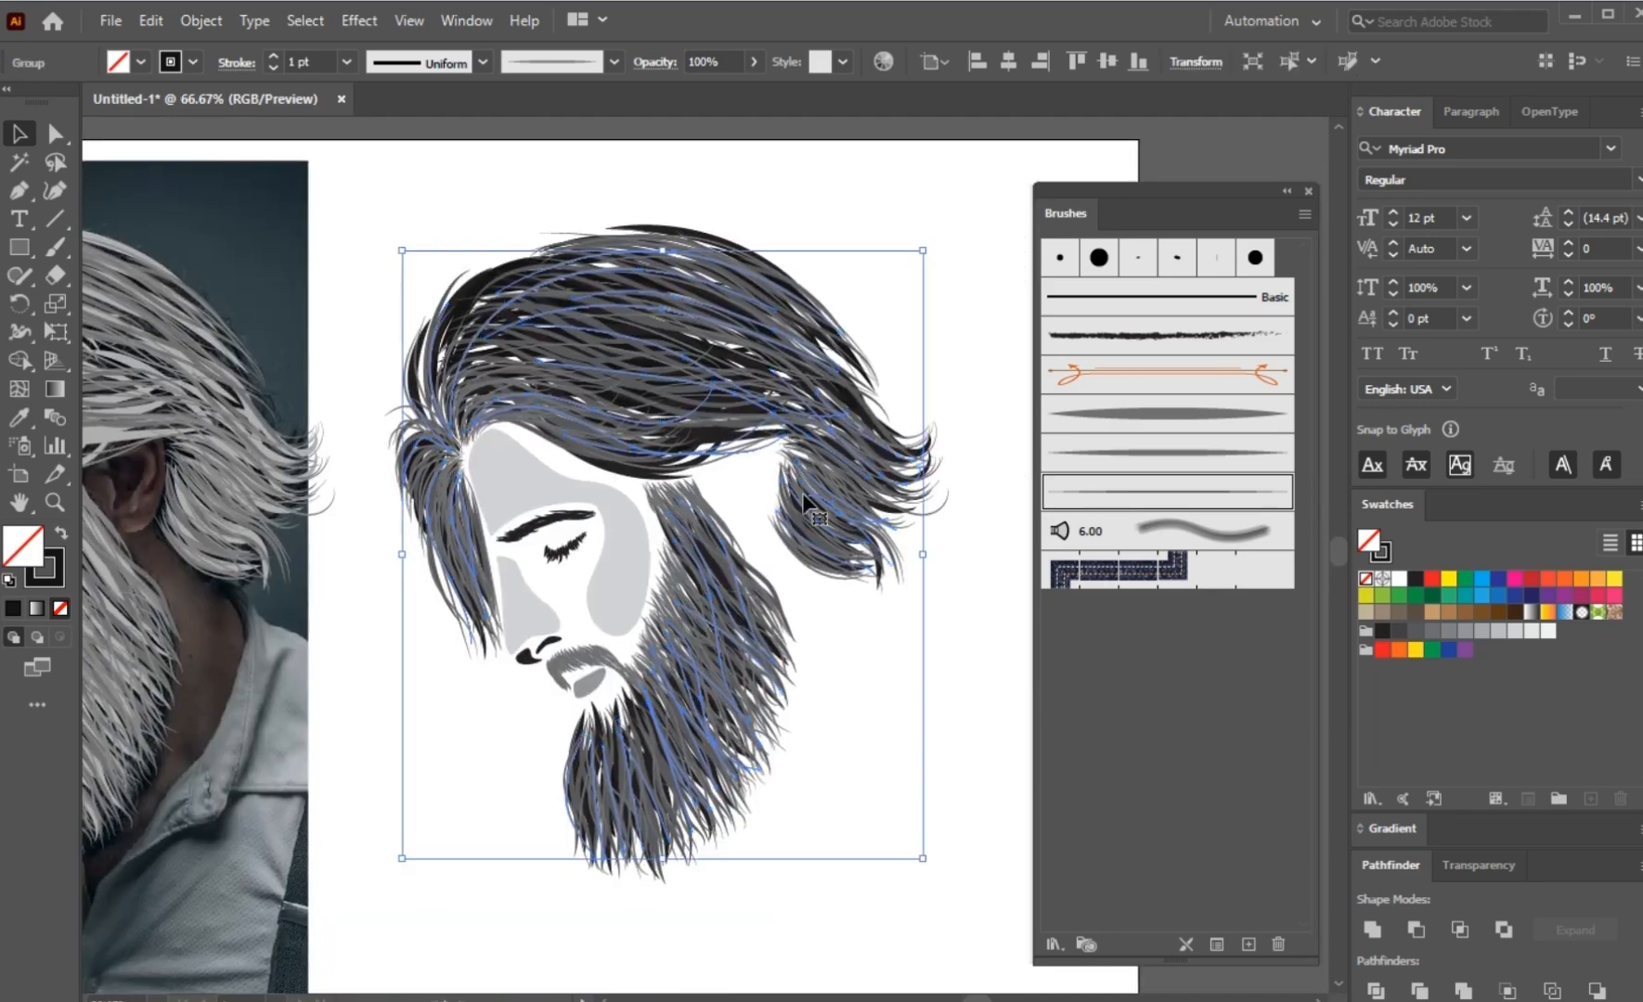
Step: Expand the appearance of the thin strand group, fill it with light grey, and deselect it
click(201, 20)
click(258, 319)
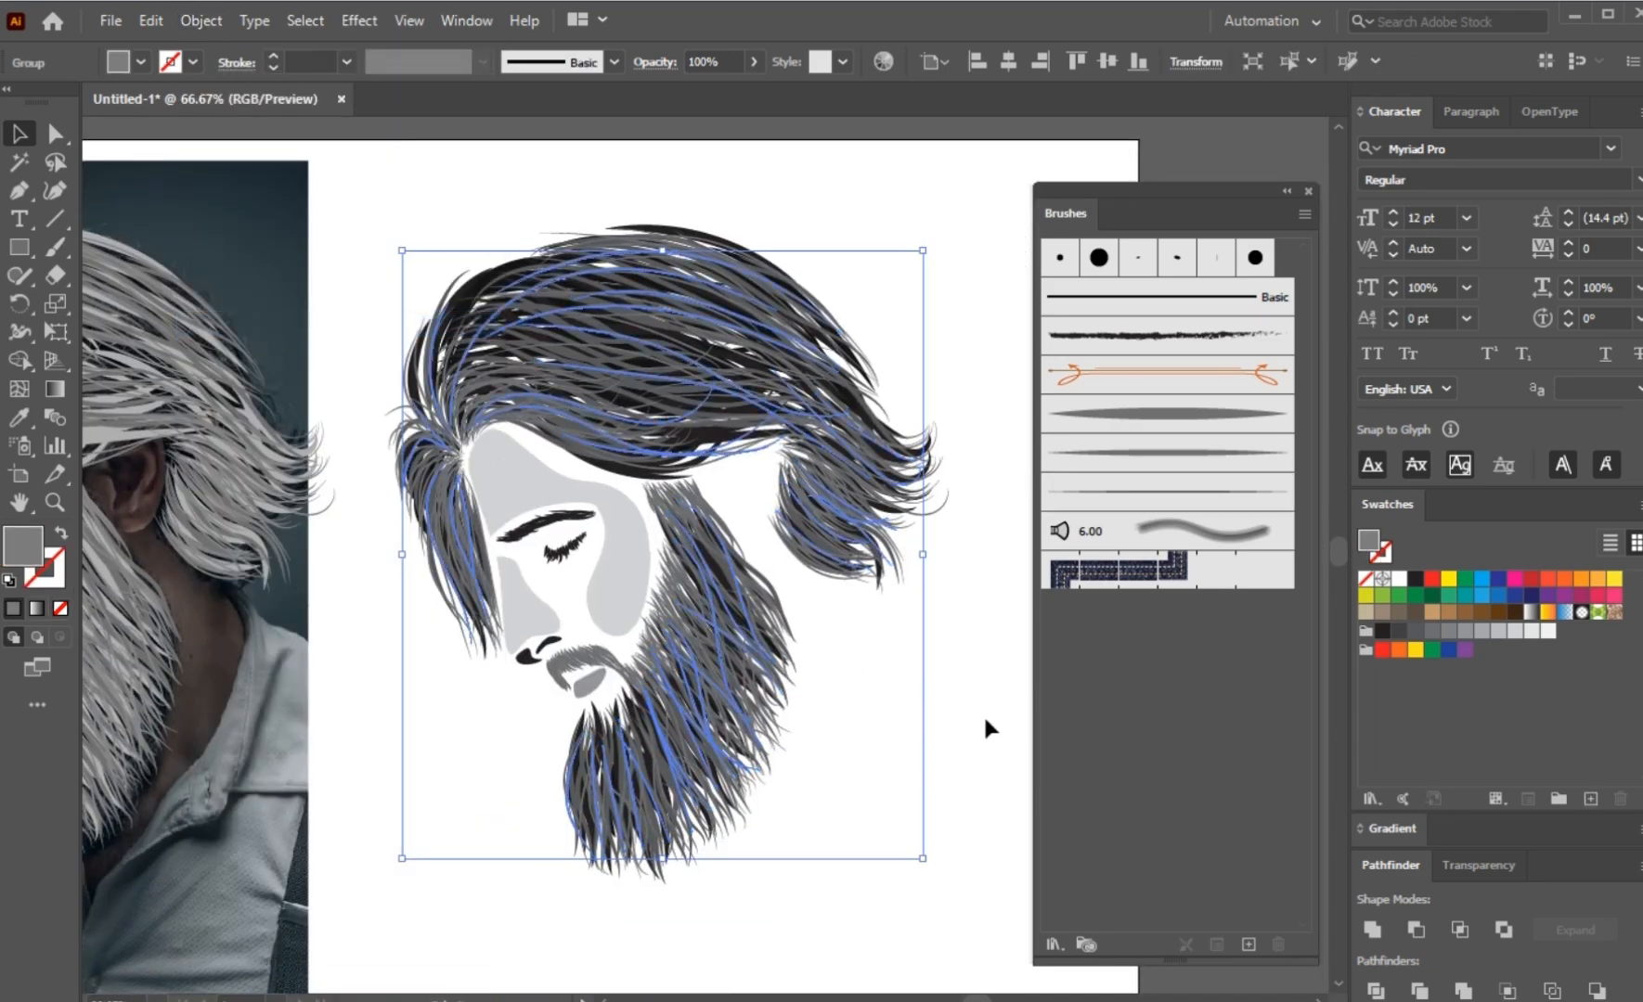
click(1465, 631)
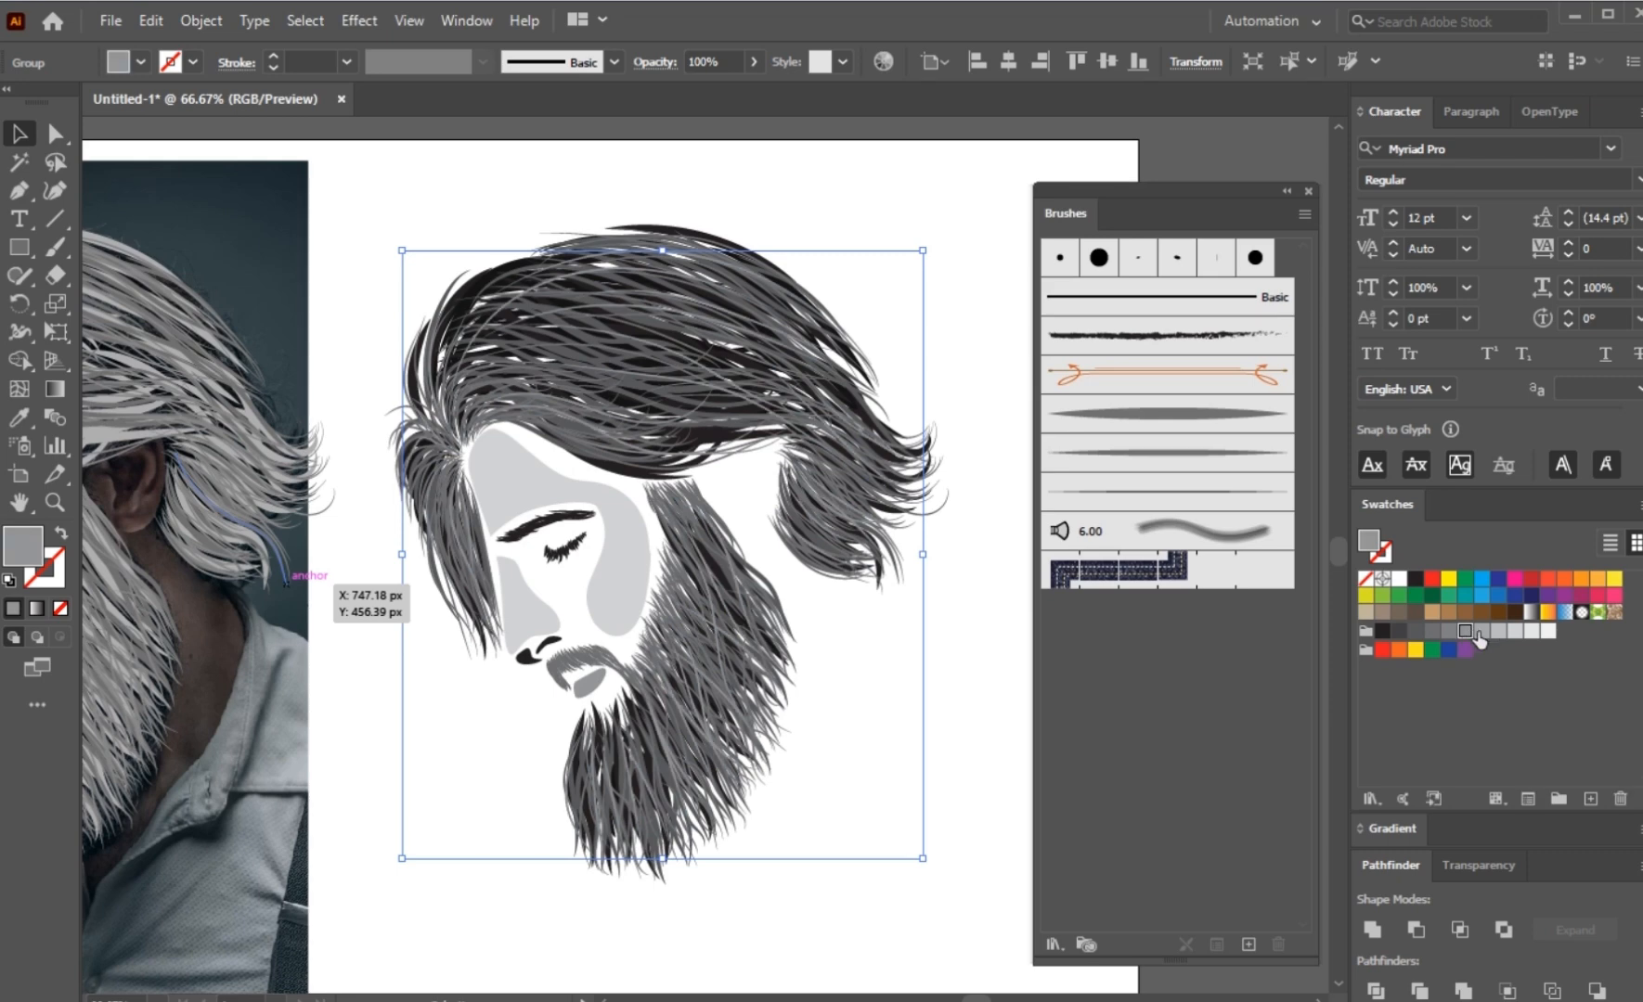
click(1497, 631)
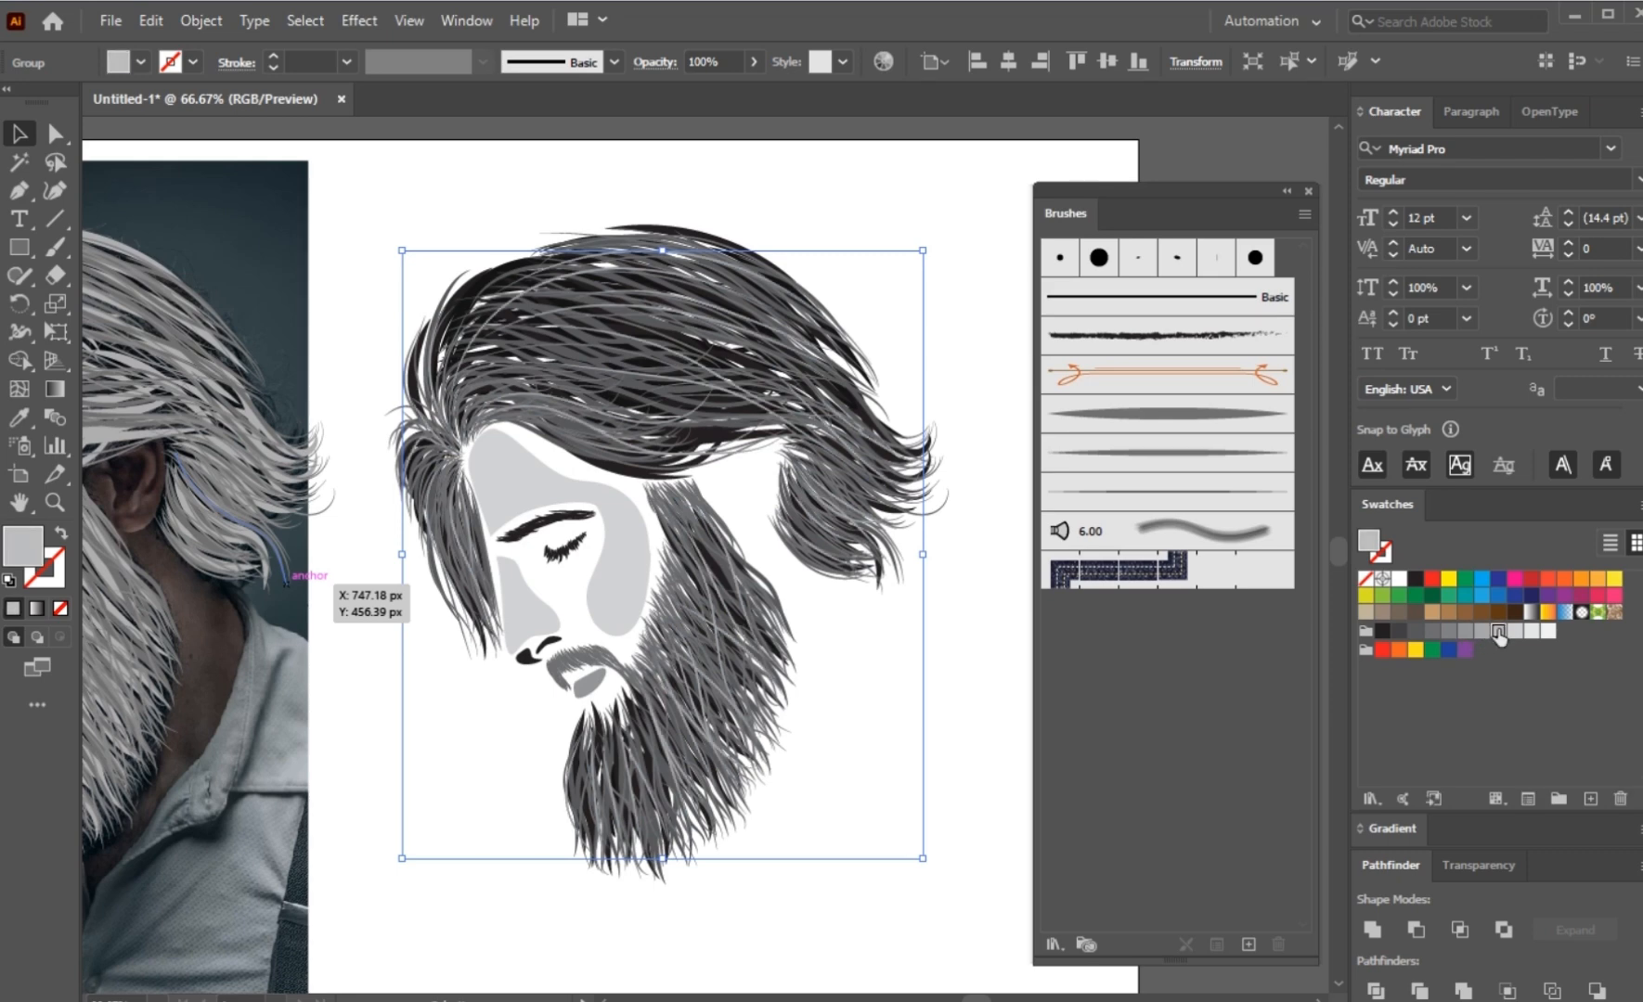
click(866, 752)
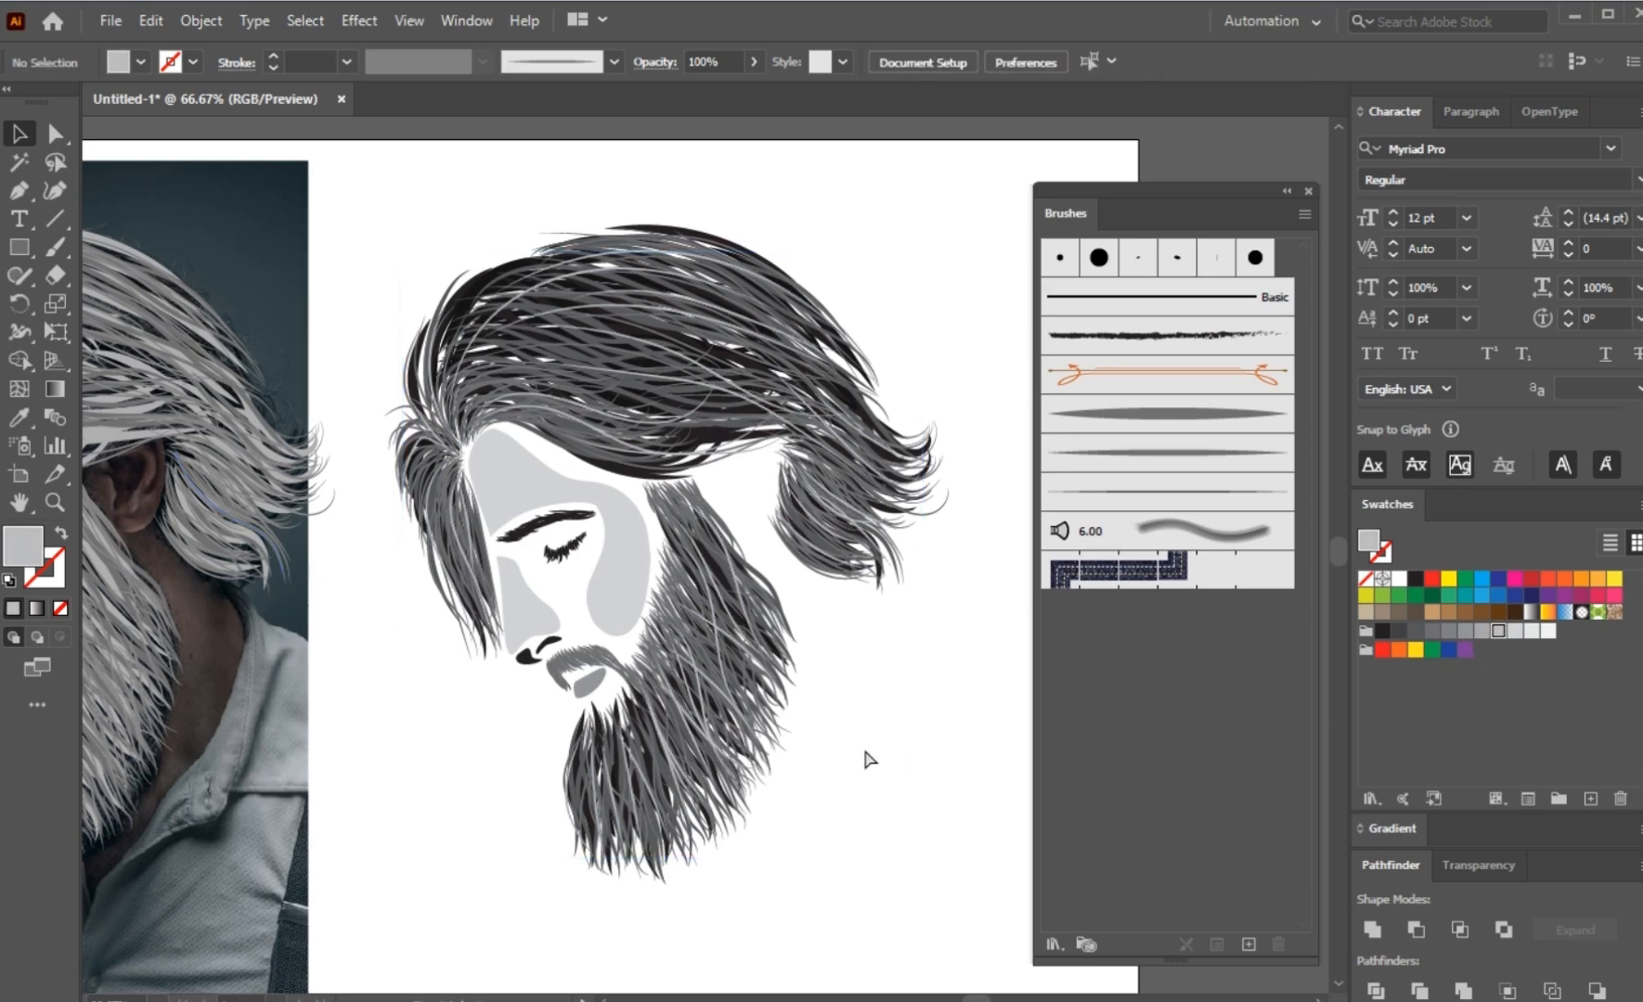
Step: Move the original tracing strokes off the photo to the empty area left of the artboard
scroll(865, 752, down, 1)
drag(865, 747, 896, 659)
scroll(327, 378, down, 1)
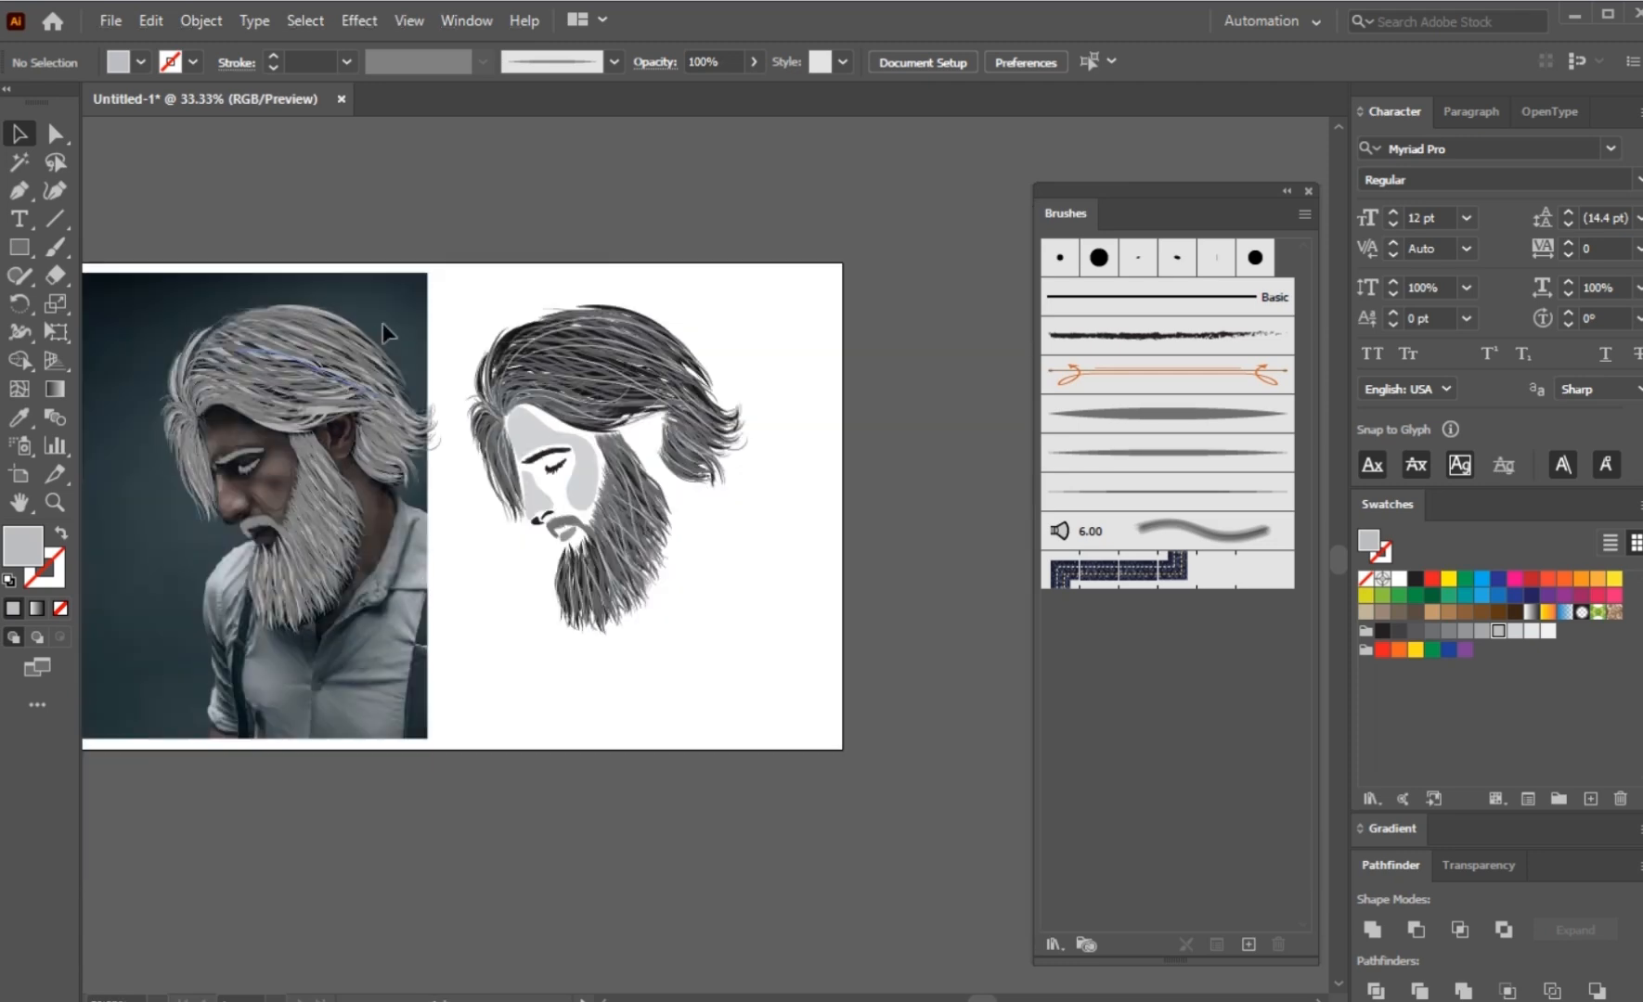
drag(182, 668, 182, 668)
drag(194, 653, 361, 667)
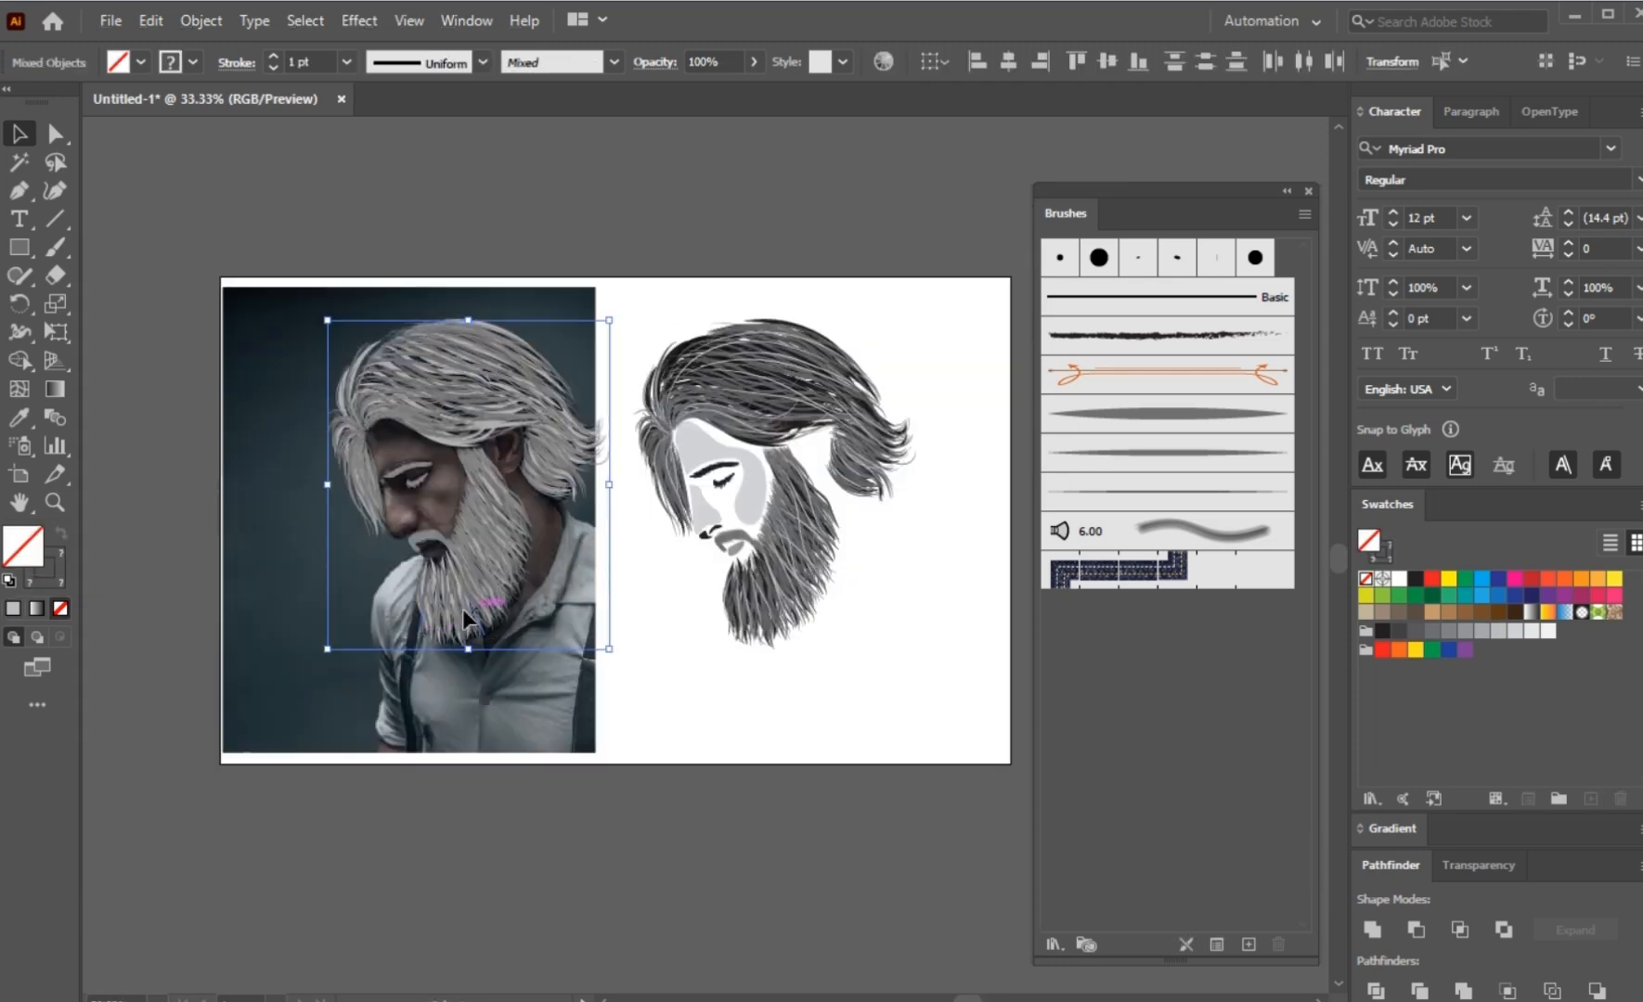
drag(462, 608, 151, 596)
click(527, 584)
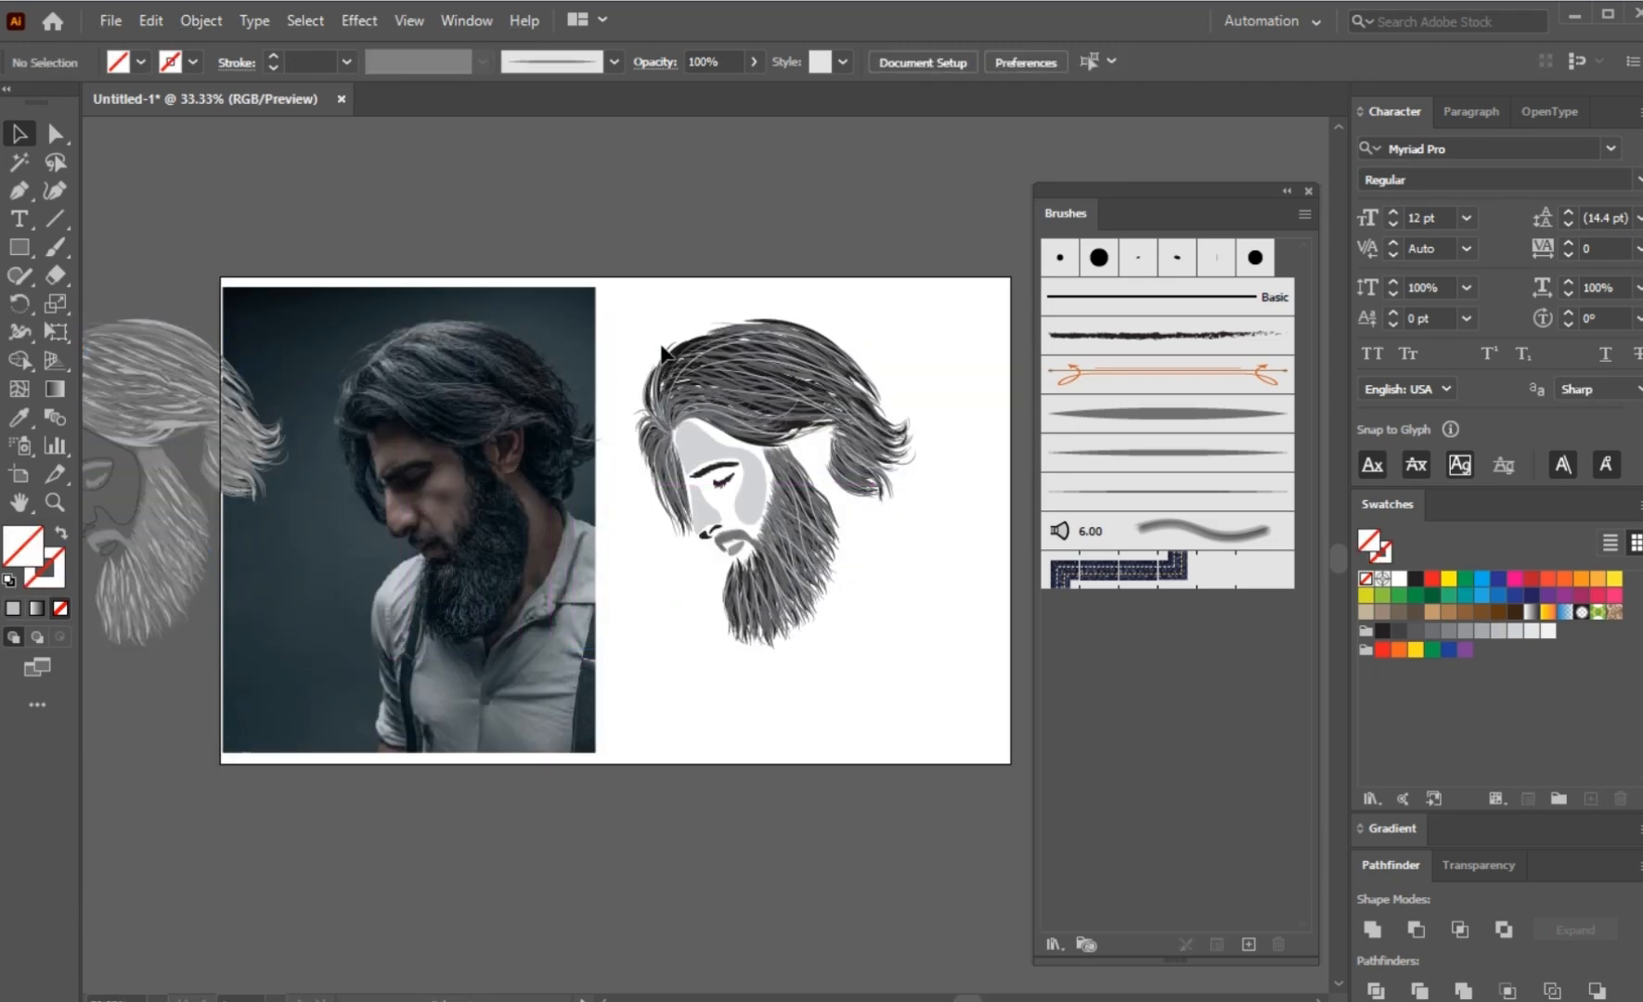
drag(908, 631, 909, 629)
click(888, 671)
Step: Delete the stray strand left at the photo's edge near the back of the man's hair
scroll(579, 442, up, 1)
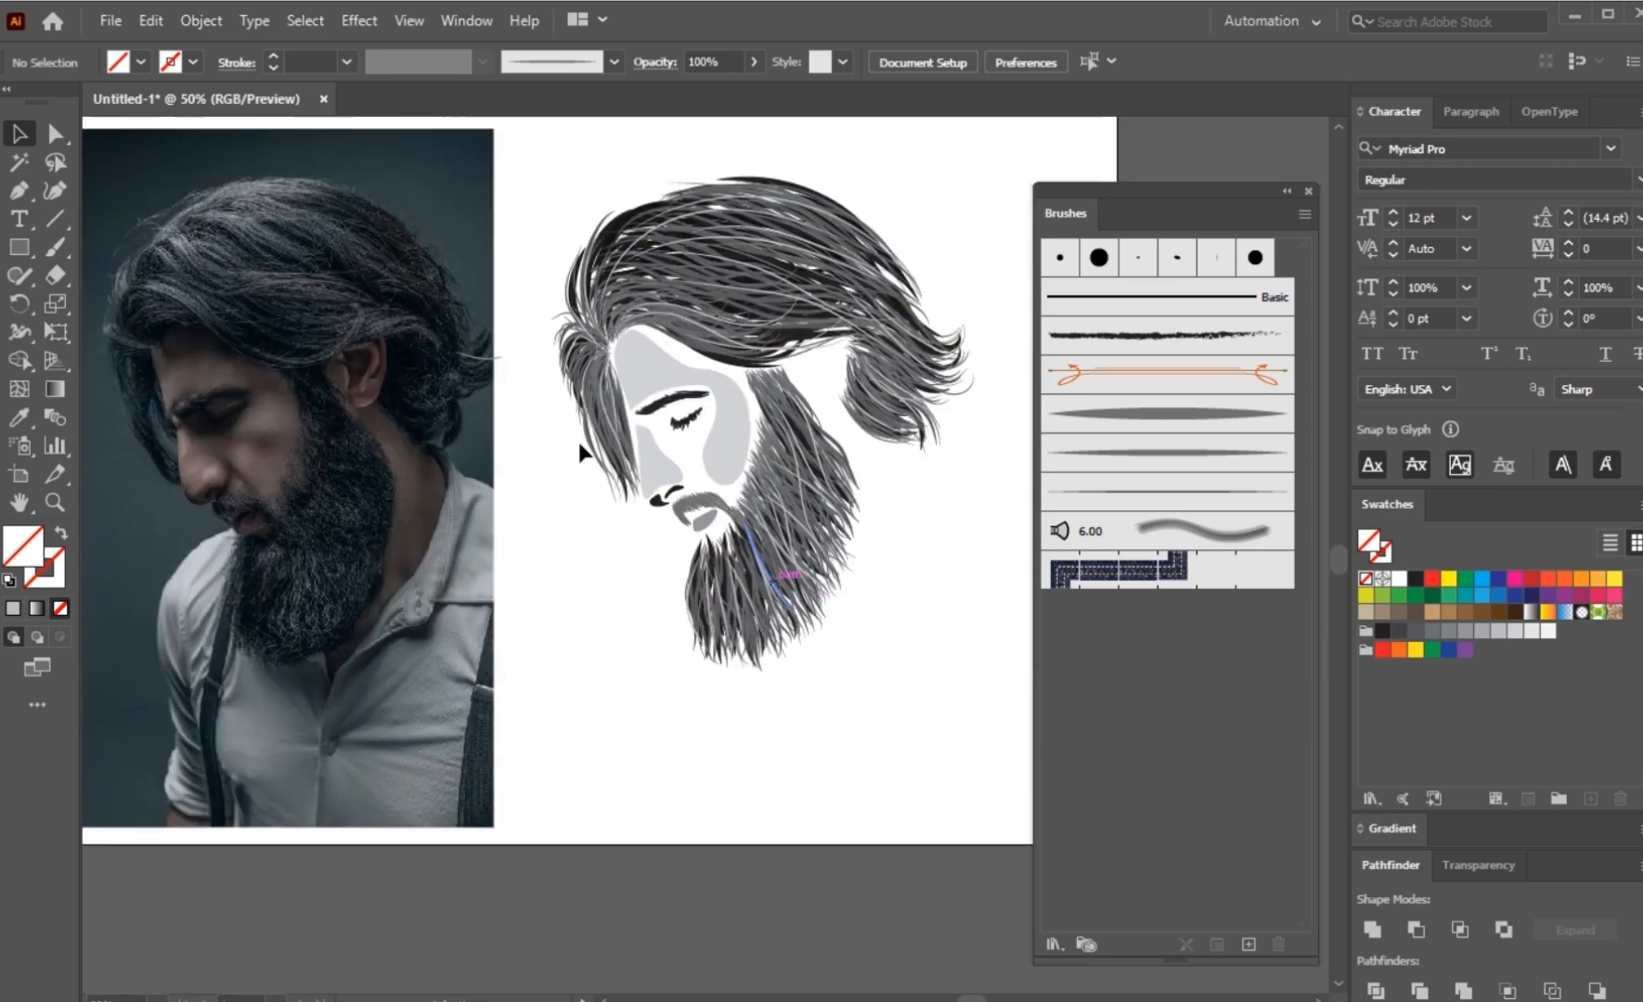
click(499, 357)
key(a)
drag(504, 316, 457, 427)
key(Delete)
key(Delete)
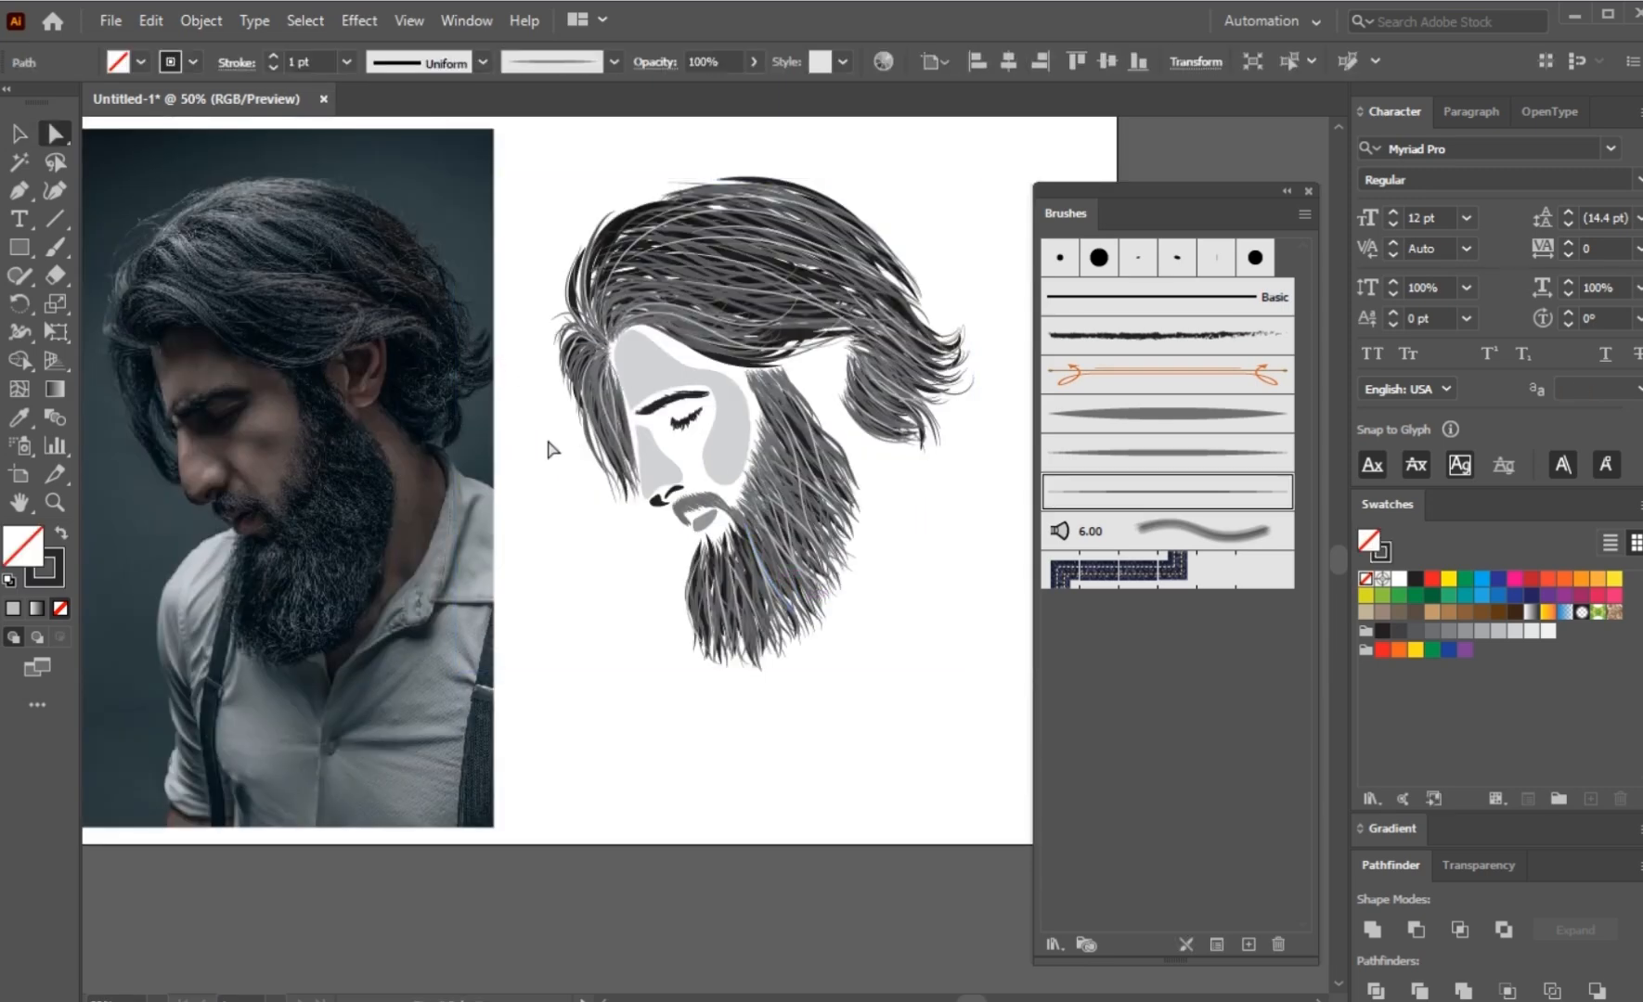
Step: Move the whole vector portrait onto the photo, aligned with the man's head, and deselect it
key(v)
drag(792, 559, 349, 527)
scroll(349, 527, up, 2)
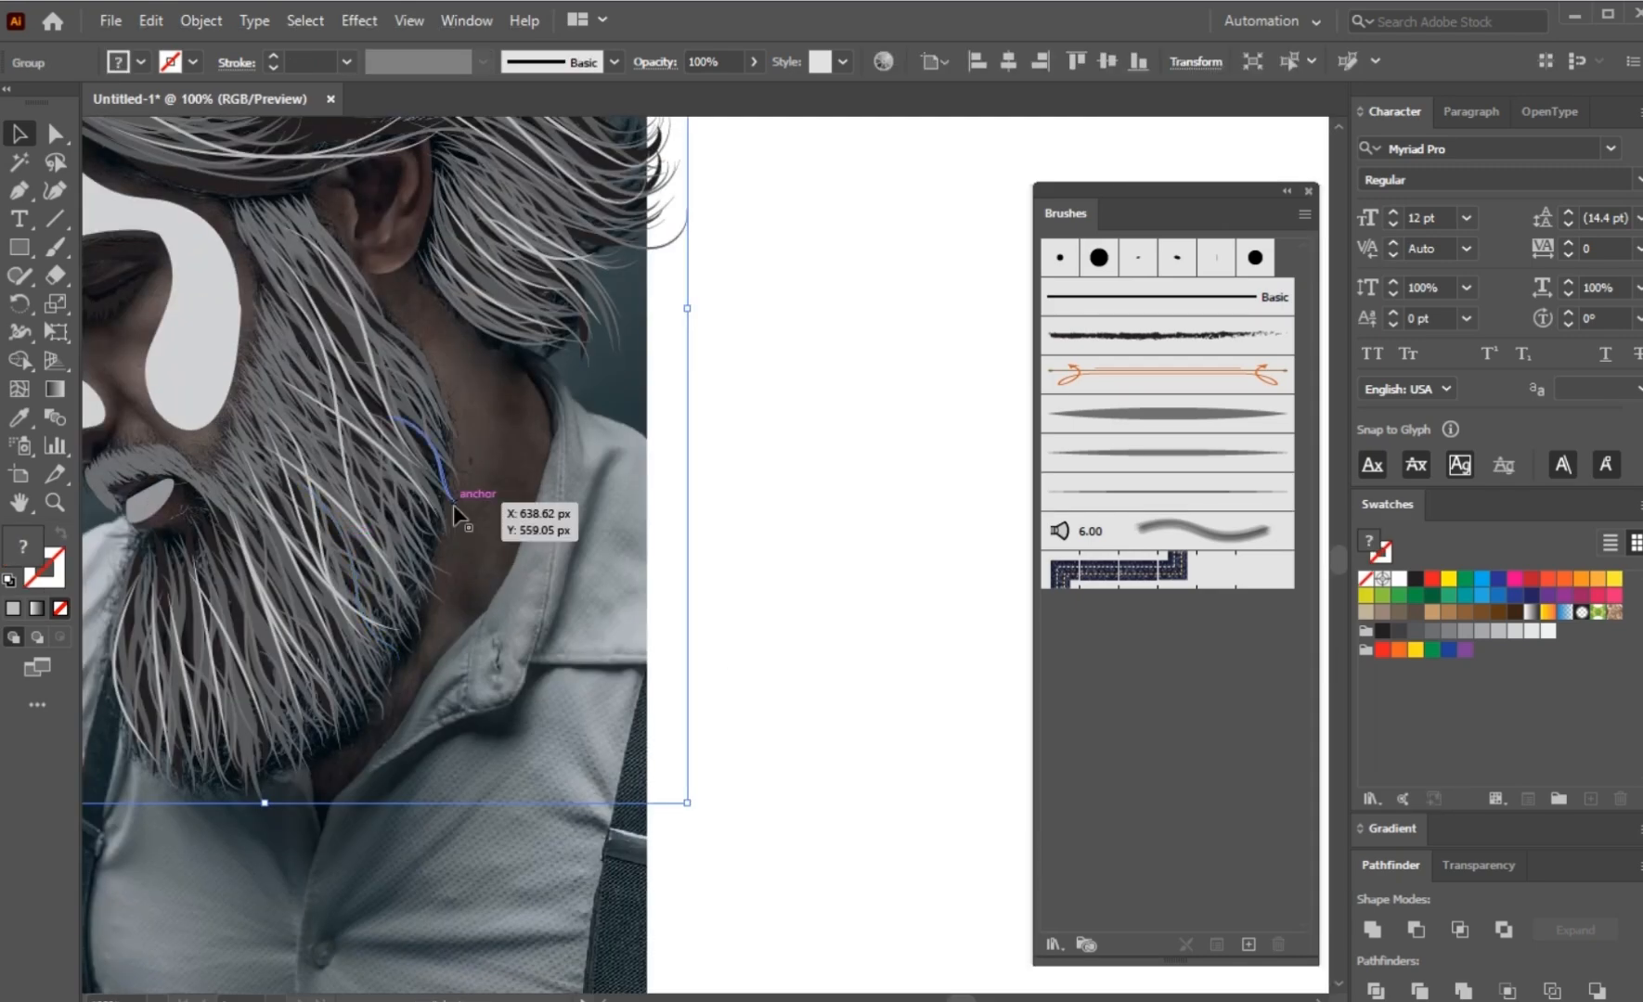
click(400, 281)
Step: Trace the dark inner hollow of the man's ear as a closed curved Pen shape
drag(382, 420, 440, 587)
scroll(440, 586, up, 1)
drag(420, 232, 462, 539)
scroll(462, 539, up, 1)
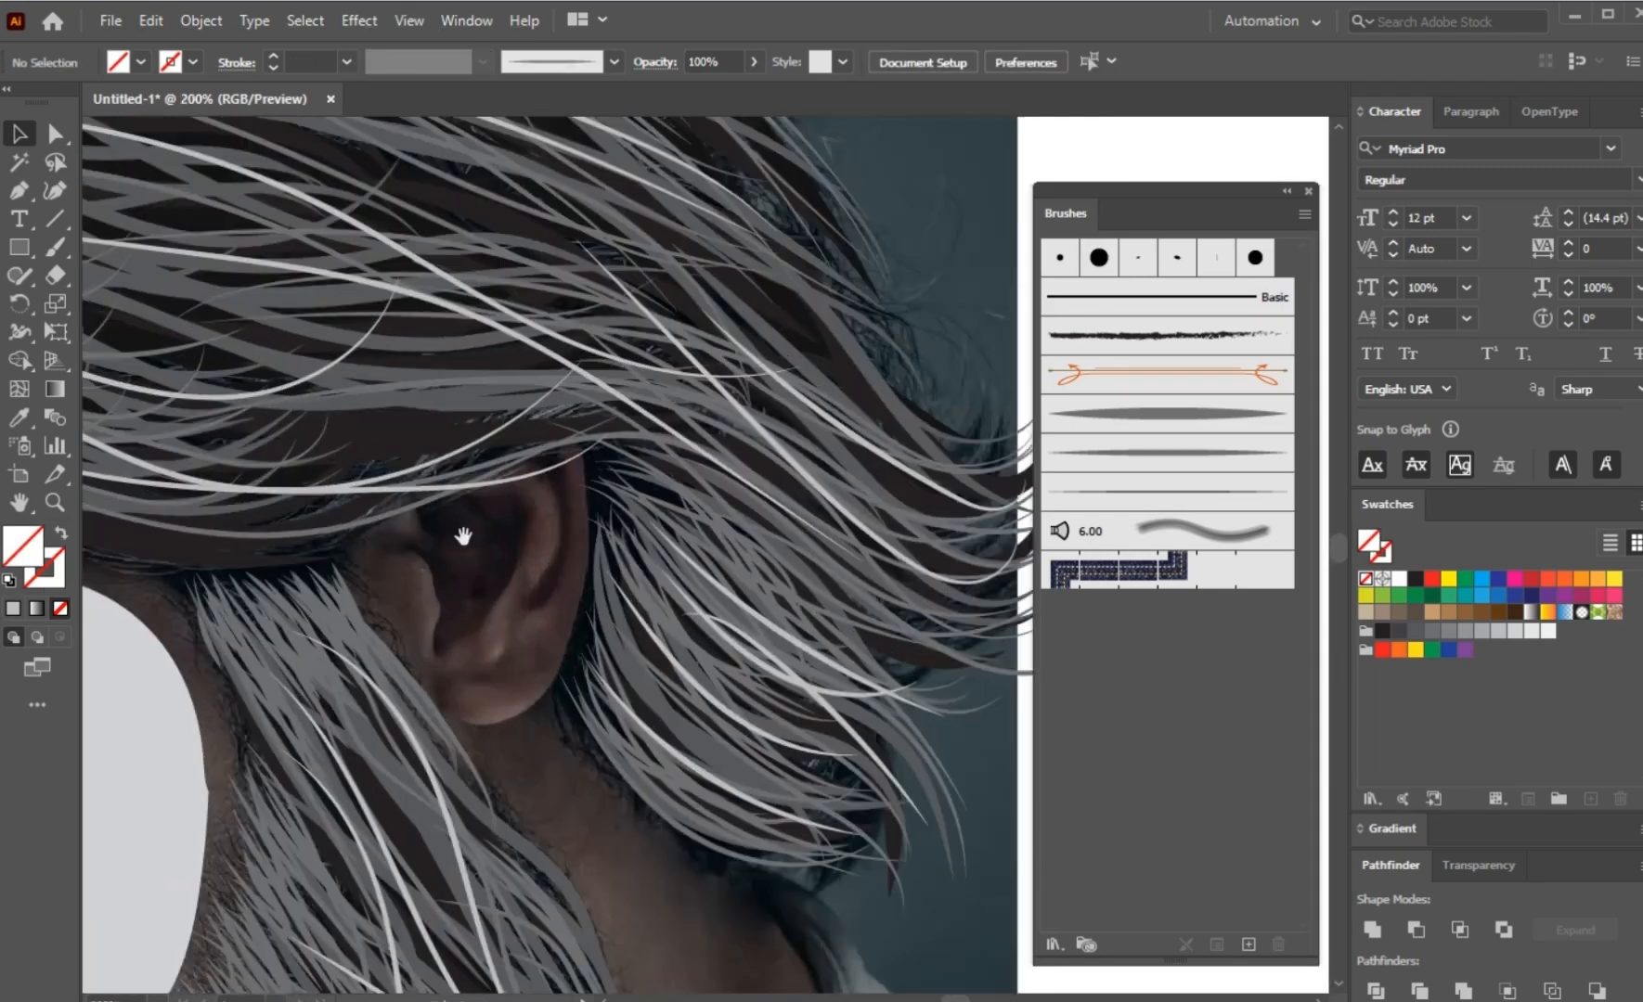
click(14, 191)
scroll(439, 532, up, 1)
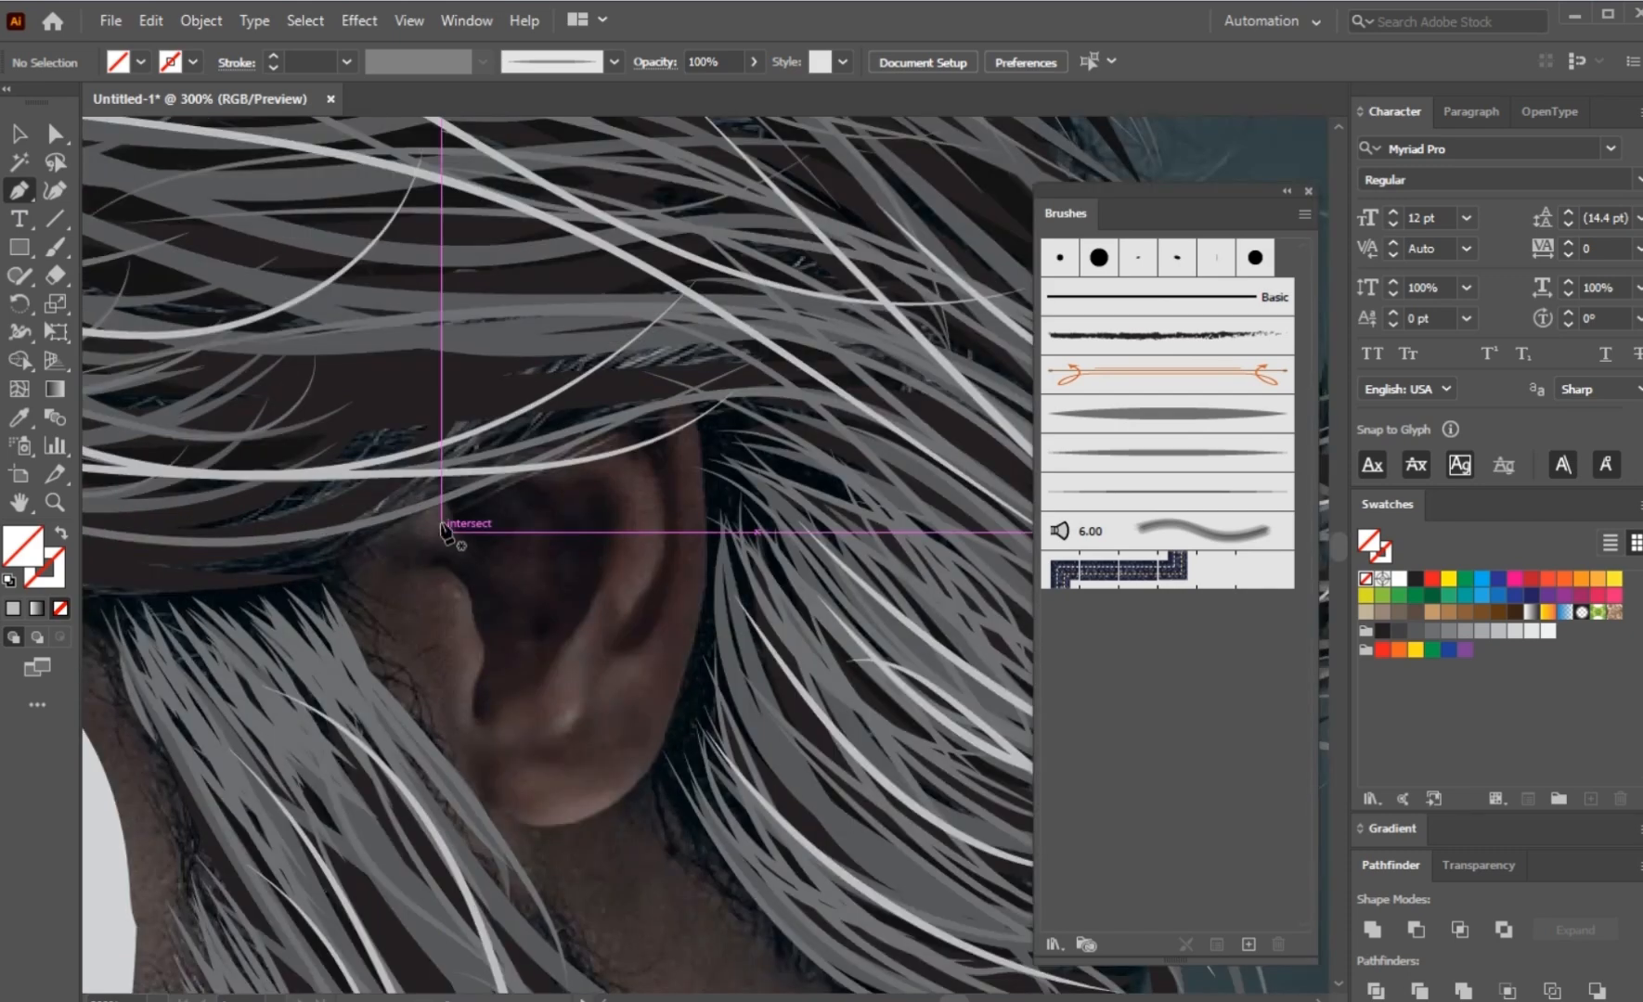
drag(448, 501, 490, 652)
drag(477, 722, 484, 751)
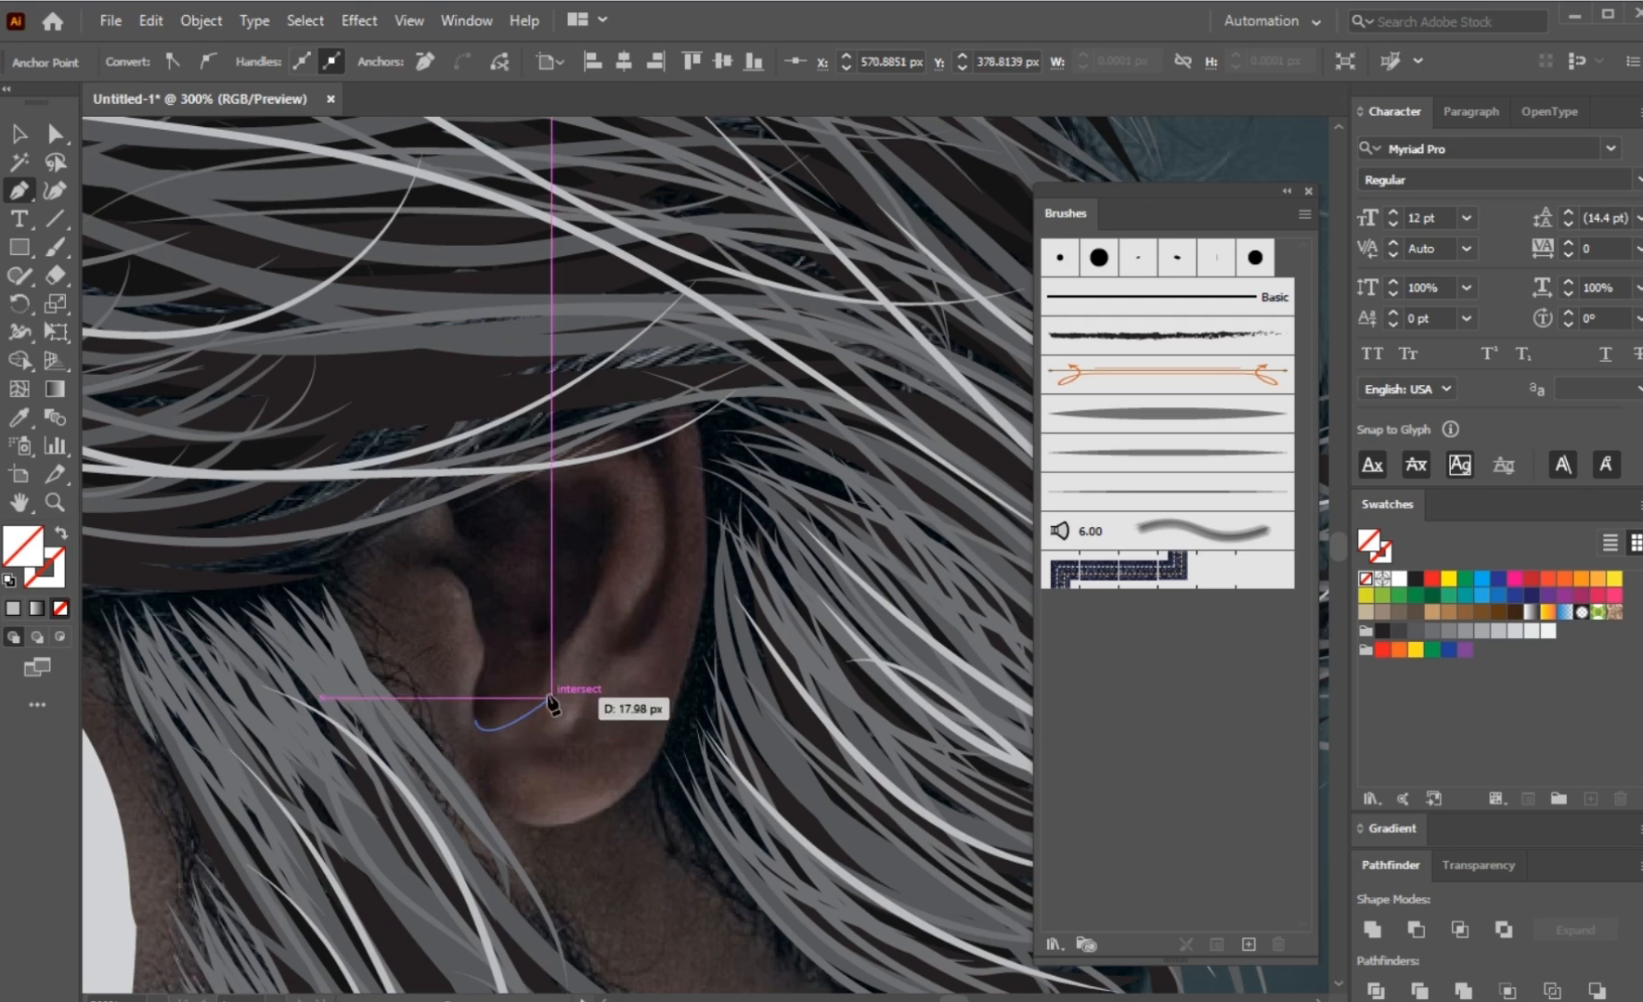
drag(572, 624, 609, 568)
drag(616, 488, 580, 443)
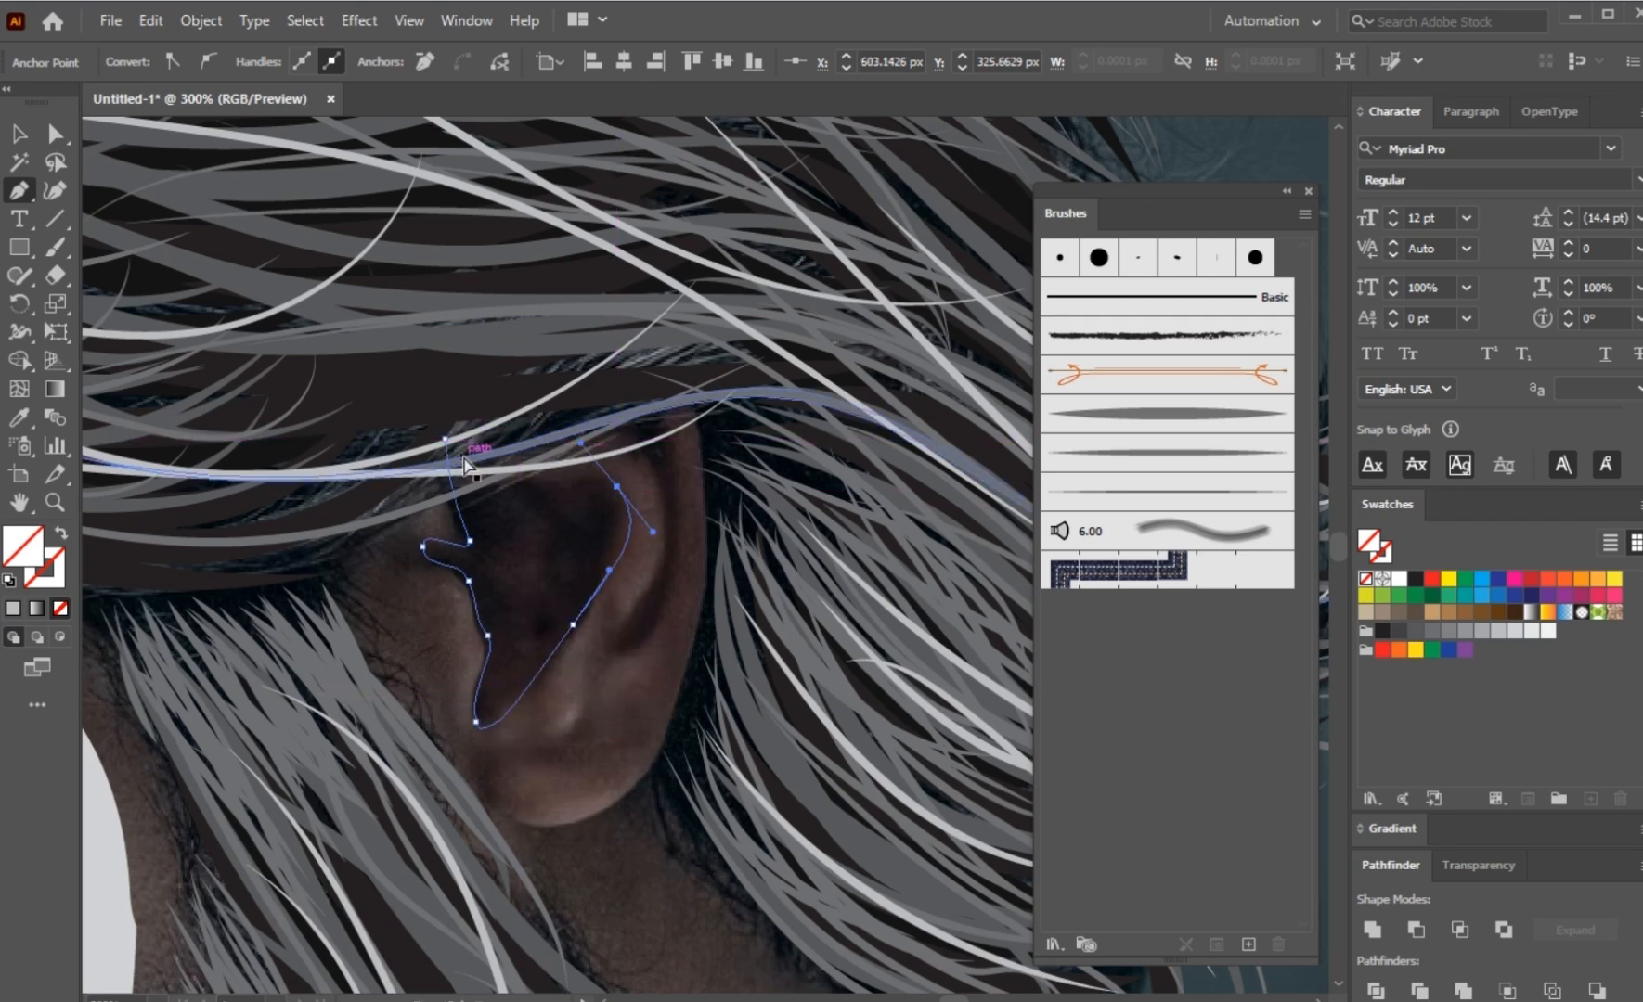
scroll(479, 471, up, 1)
drag(433, 428, 374, 474)
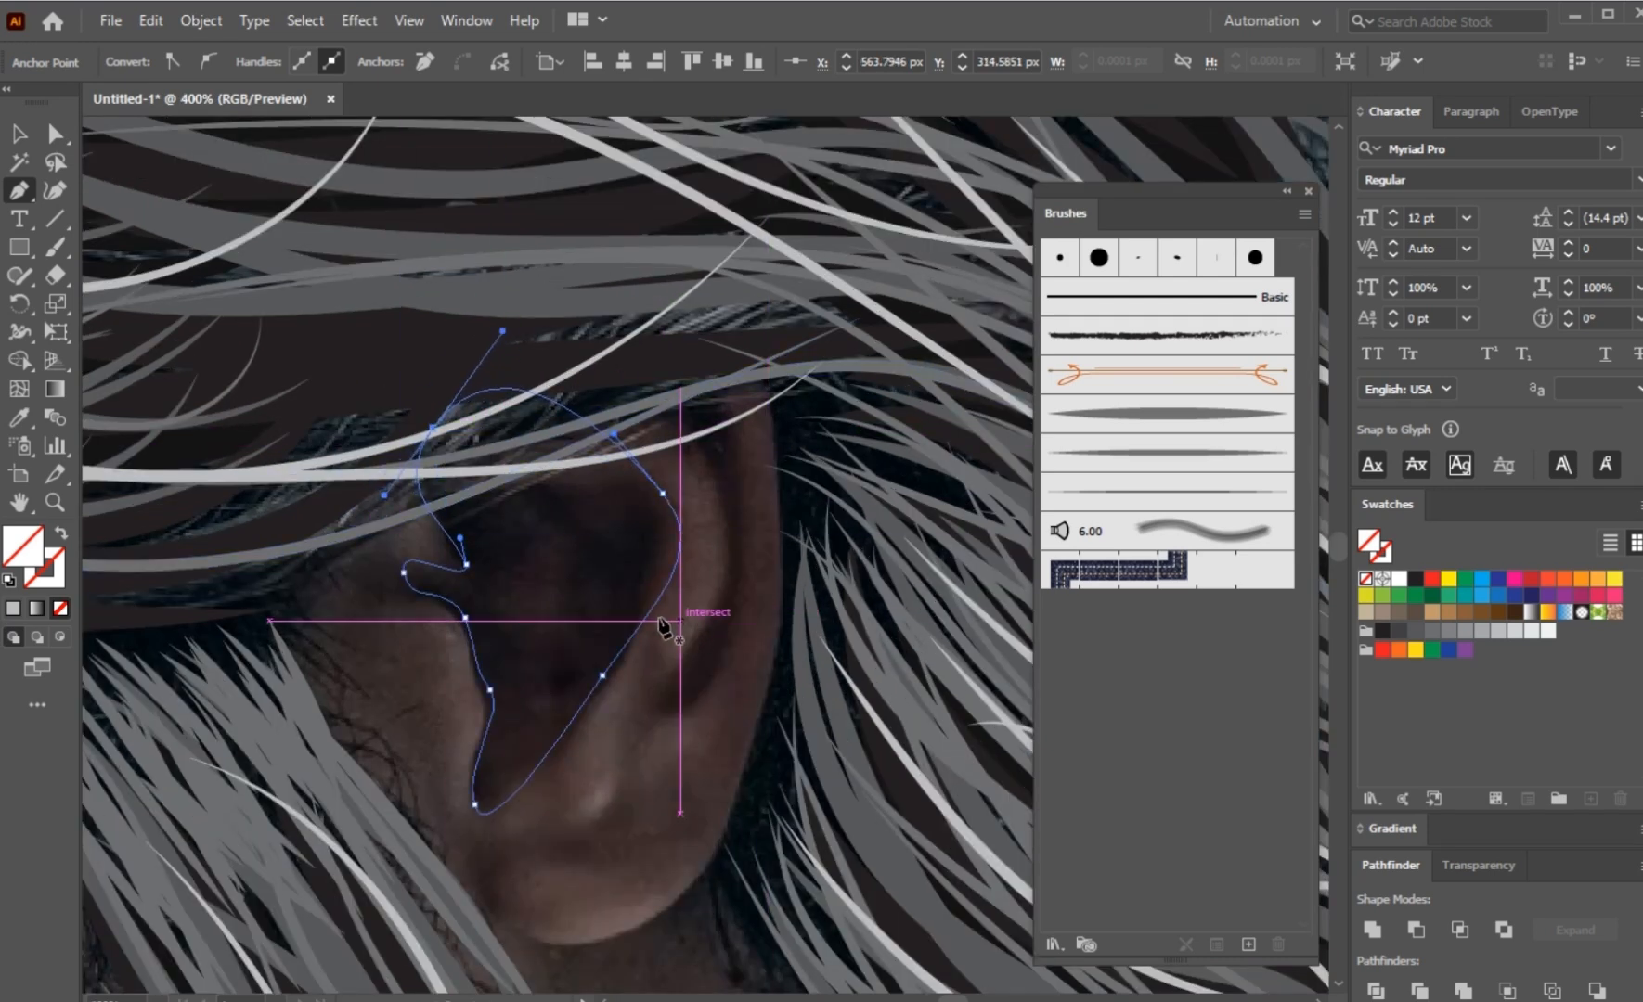
Step: Fill the inner ear shape with the near-black colour sampled from the dark hair and deselect it
key(i)
click(640, 582)
ctrl+click(624, 576)
ctrl+click(341, 648)
Step: Trace the narrow shadow along the fold of the ear's outer rim as a closed near-black Pen shape
drag(340, 648, 327, 602)
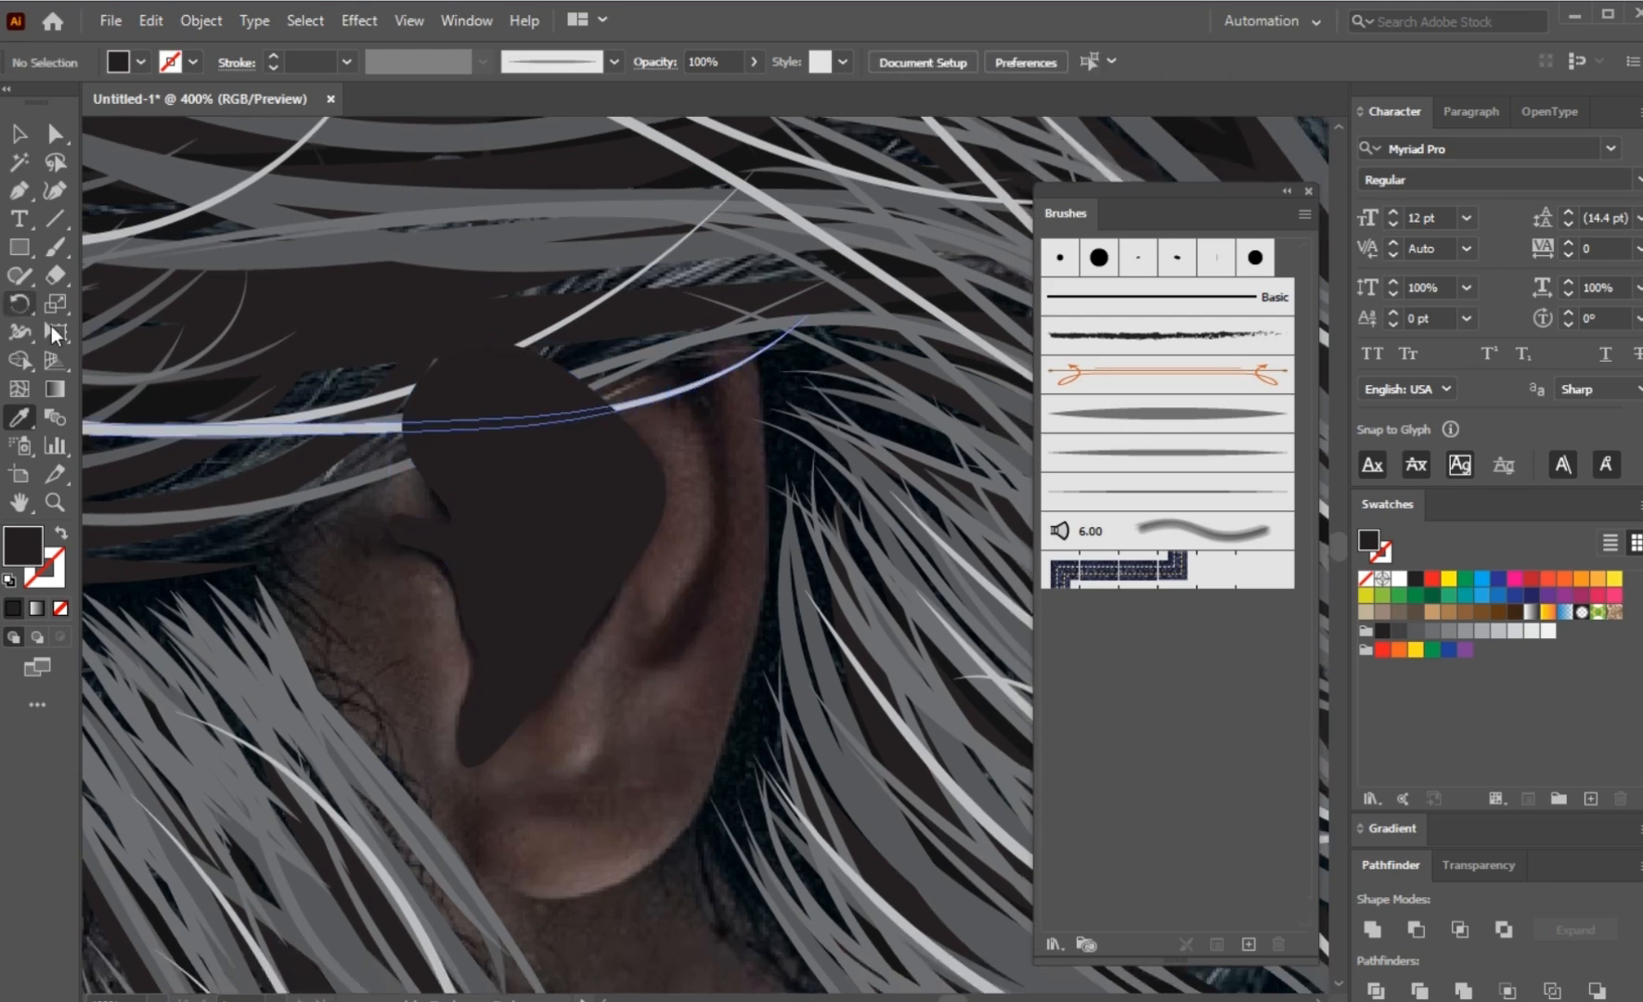
drag(675, 325, 655, 333)
drag(667, 409, 705, 451)
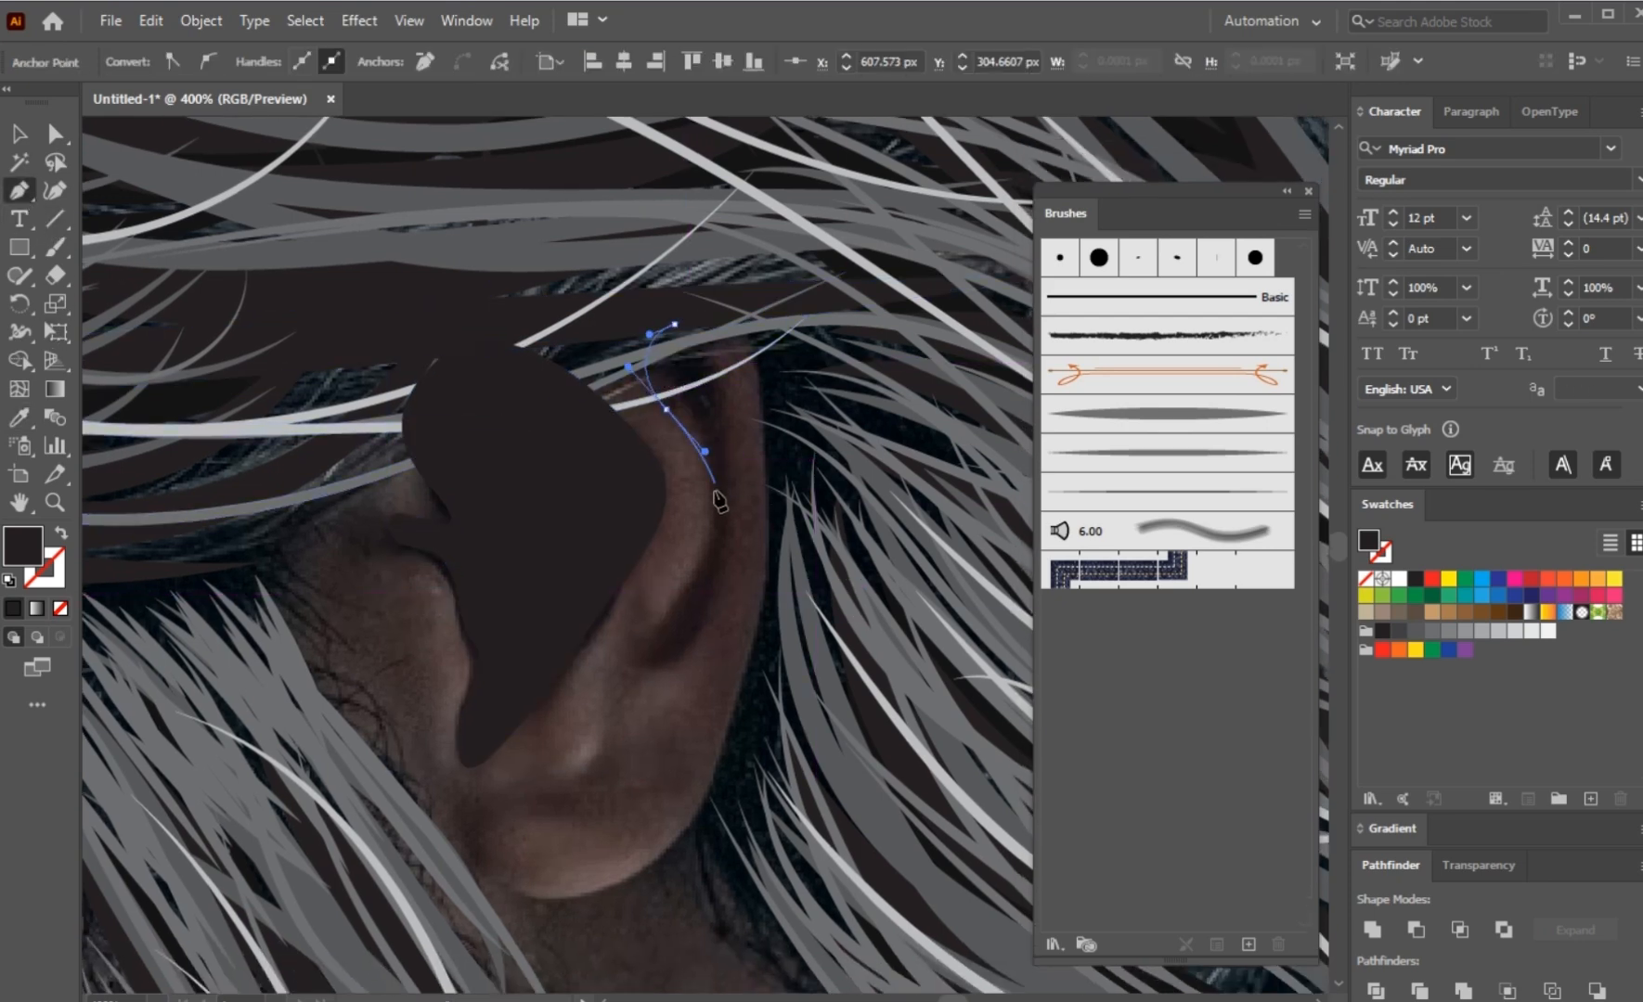
drag(709, 511, 698, 580)
drag(652, 643, 727, 580)
drag(735, 443, 649, 334)
ctrl+click(564, 722)
drag(564, 722, 590, 528)
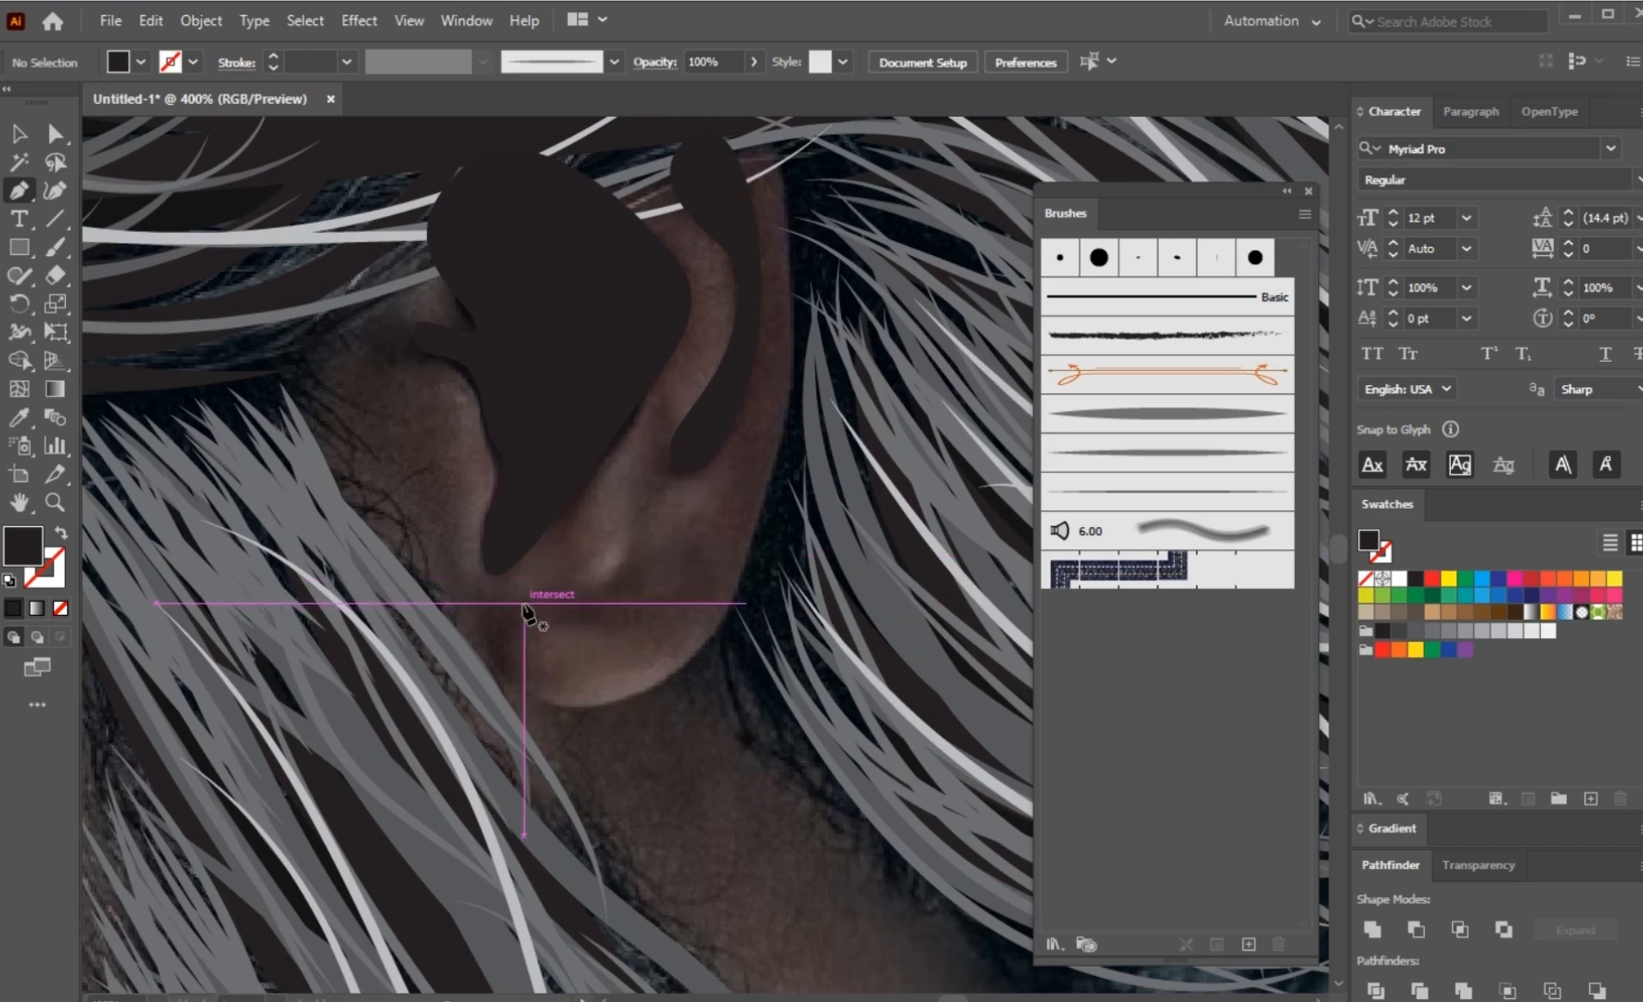
Step: Trace the shadow behind the ear's outer rim, from the earlobe up to the hairline, as a closed curved near-black Pen shape
drag(478, 608, 626, 707)
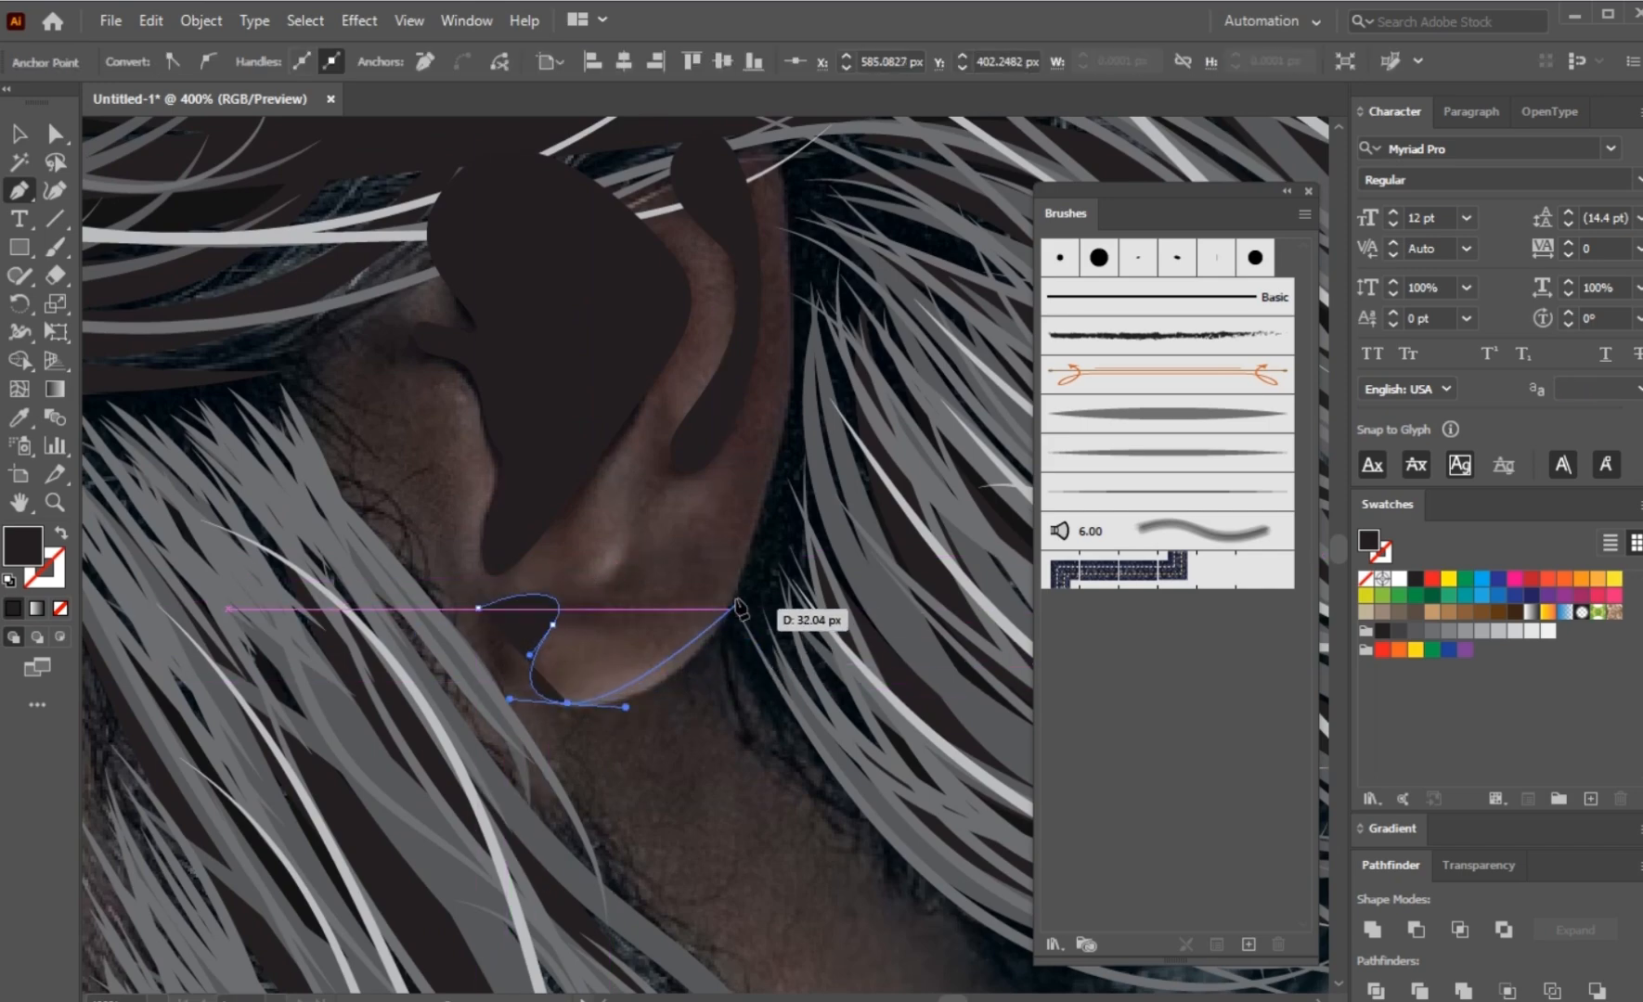
drag(777, 464, 796, 295)
click(795, 218)
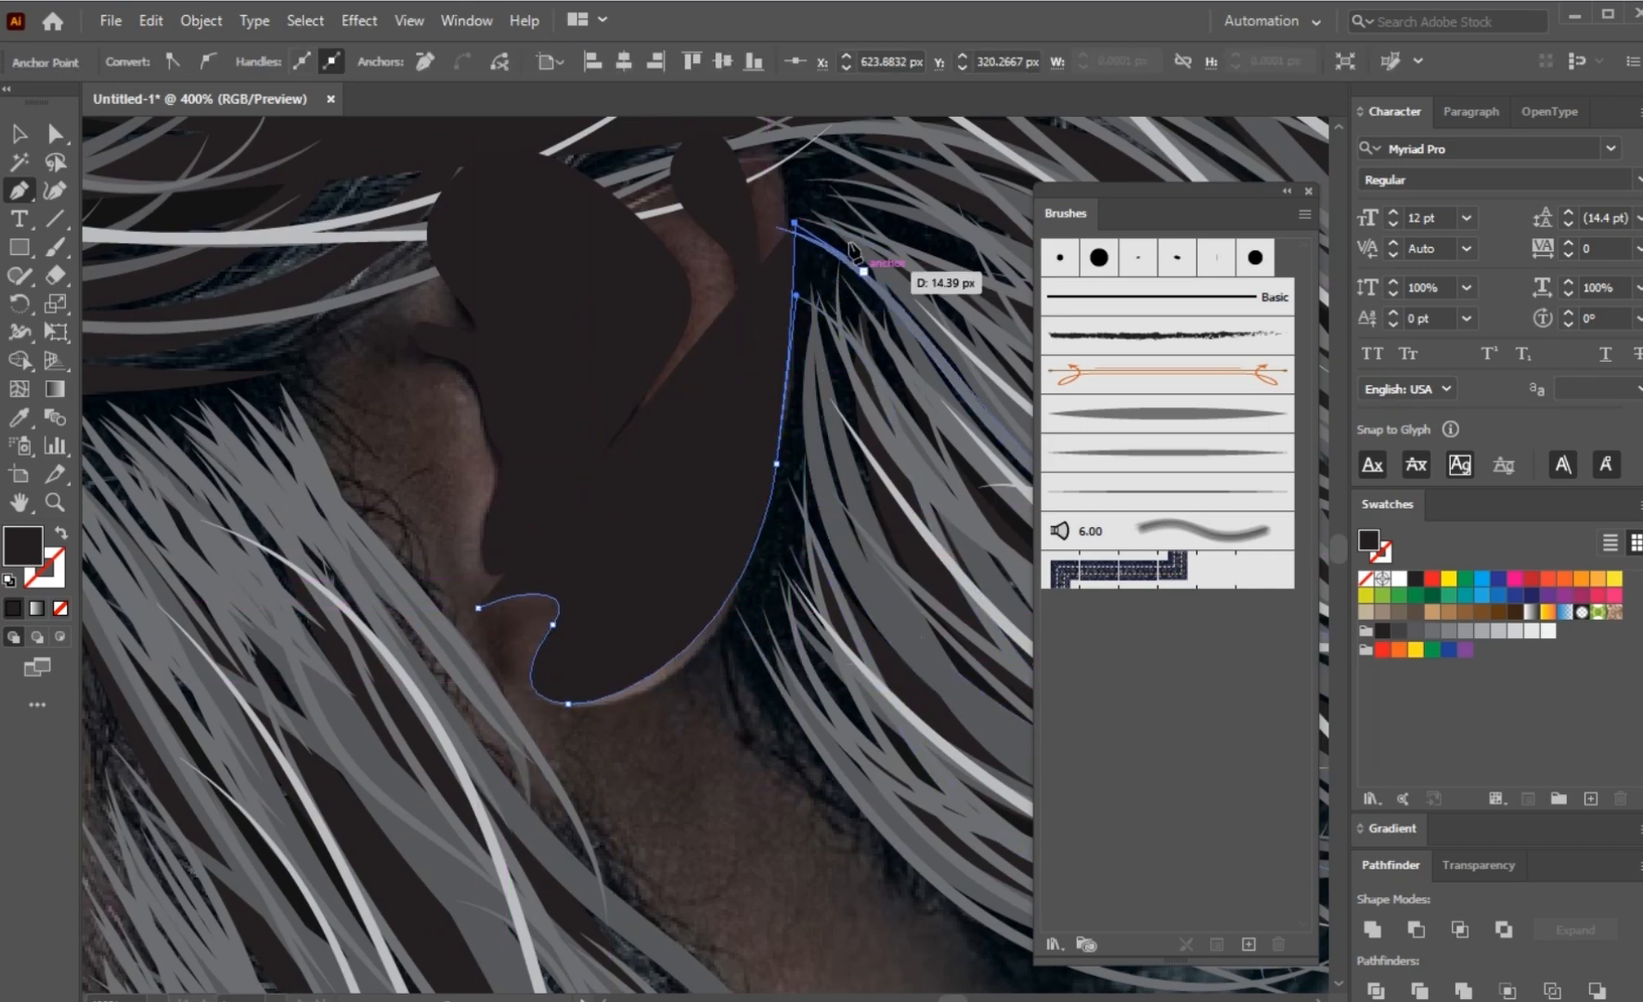
drag(787, 207, 805, 542)
drag(777, 423, 745, 364)
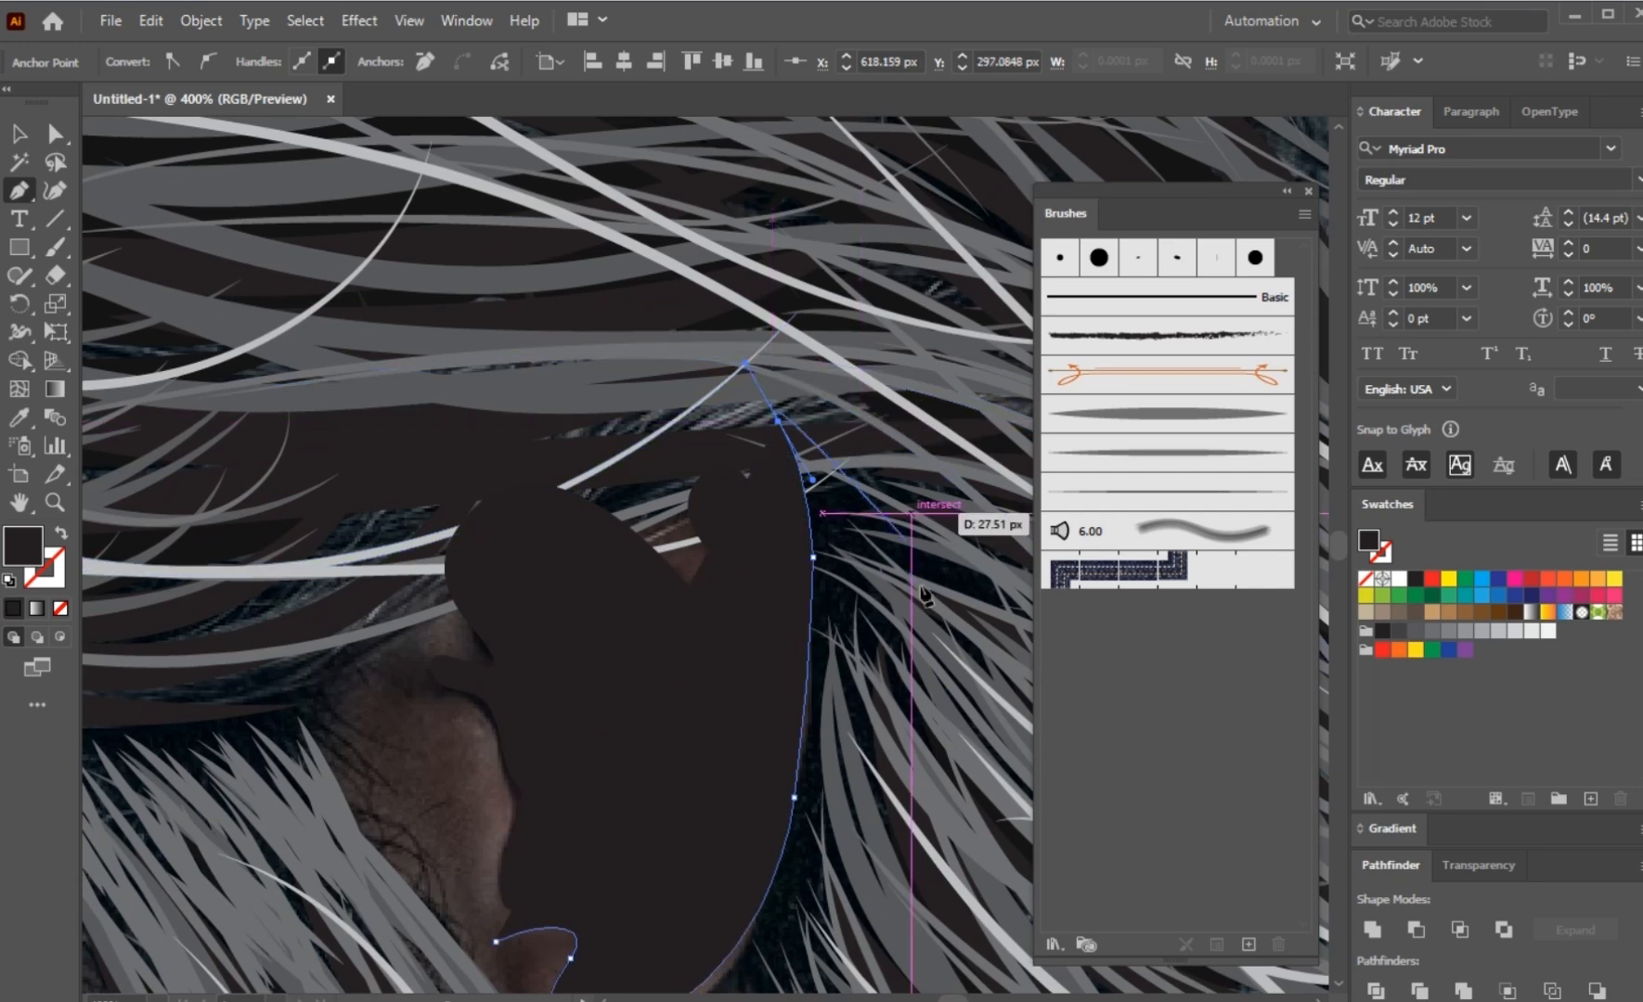
drag(890, 645, 899, 560)
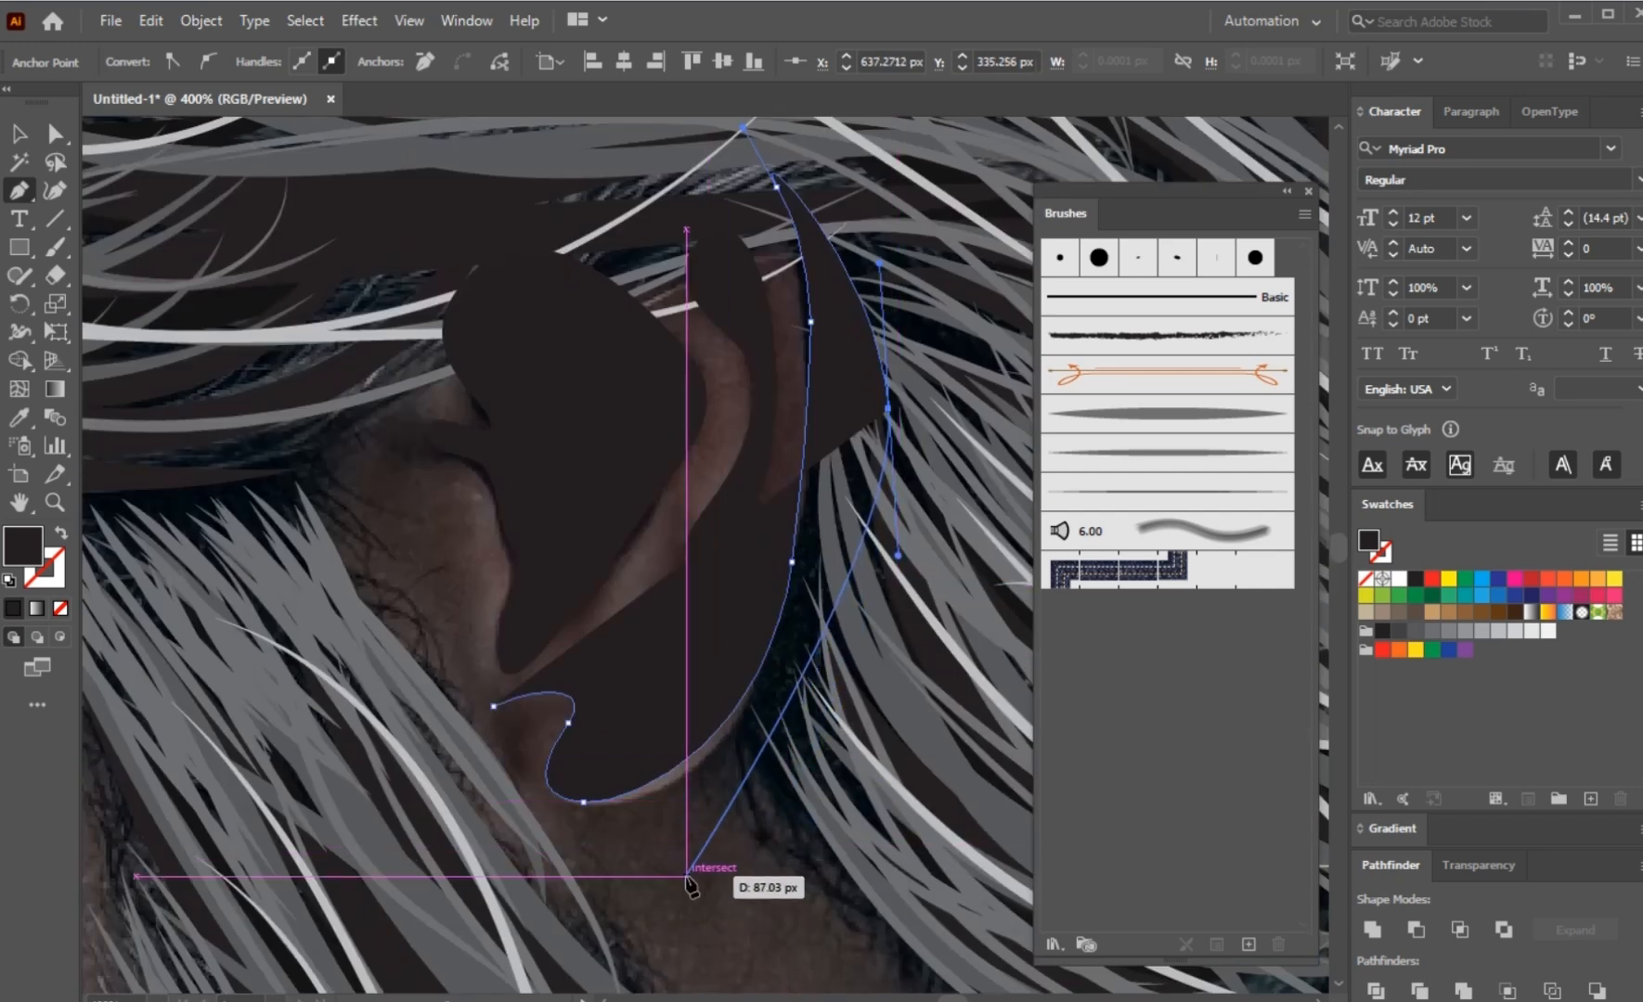
drag(682, 877, 641, 918)
drag(492, 707, 514, 644)
drag(568, 723, 591, 691)
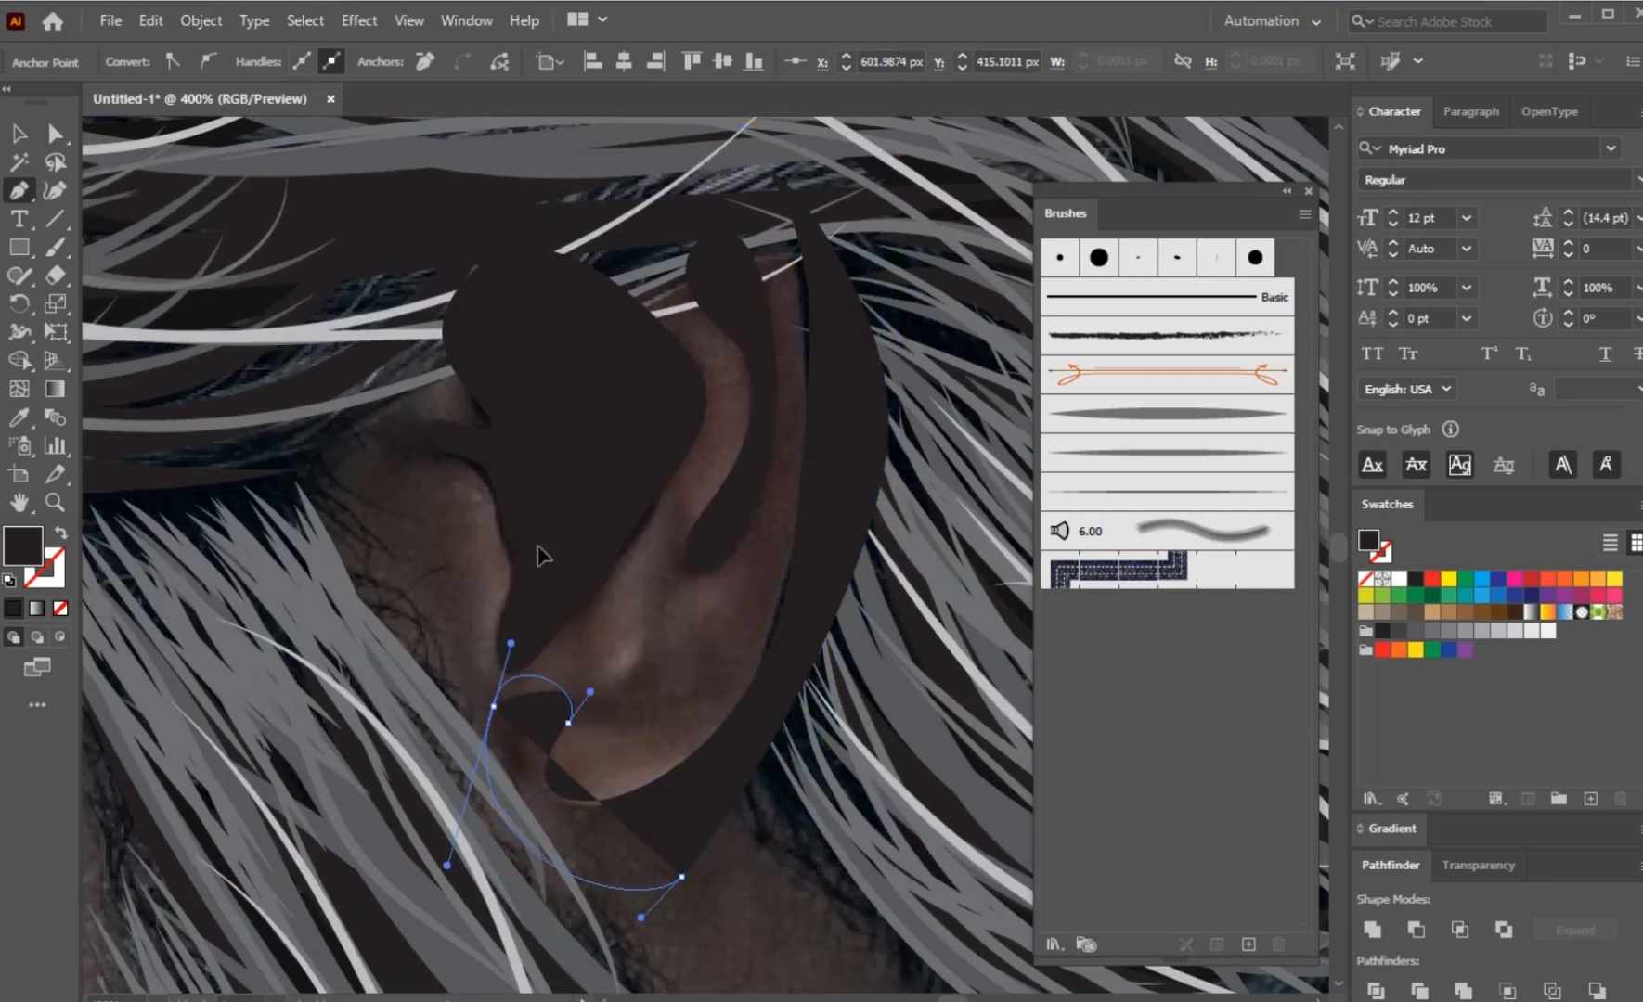
Step: Reshape the curve at the earlobe end of the outer ear shadow by adjusting its anchor point, and deselect it
drag(538, 546, 538, 547)
key(a)
drag(493, 707, 510, 727)
click(626, 736)
Step: Trace the area of the neck between the beard and the shirt collar as a closed curved Pen shape starting below the earlobe
scroll(654, 650, down, 2)
scroll(594, 515, up, 1)
drag(653, 640, 536, 377)
scroll(594, 515, down, 2)
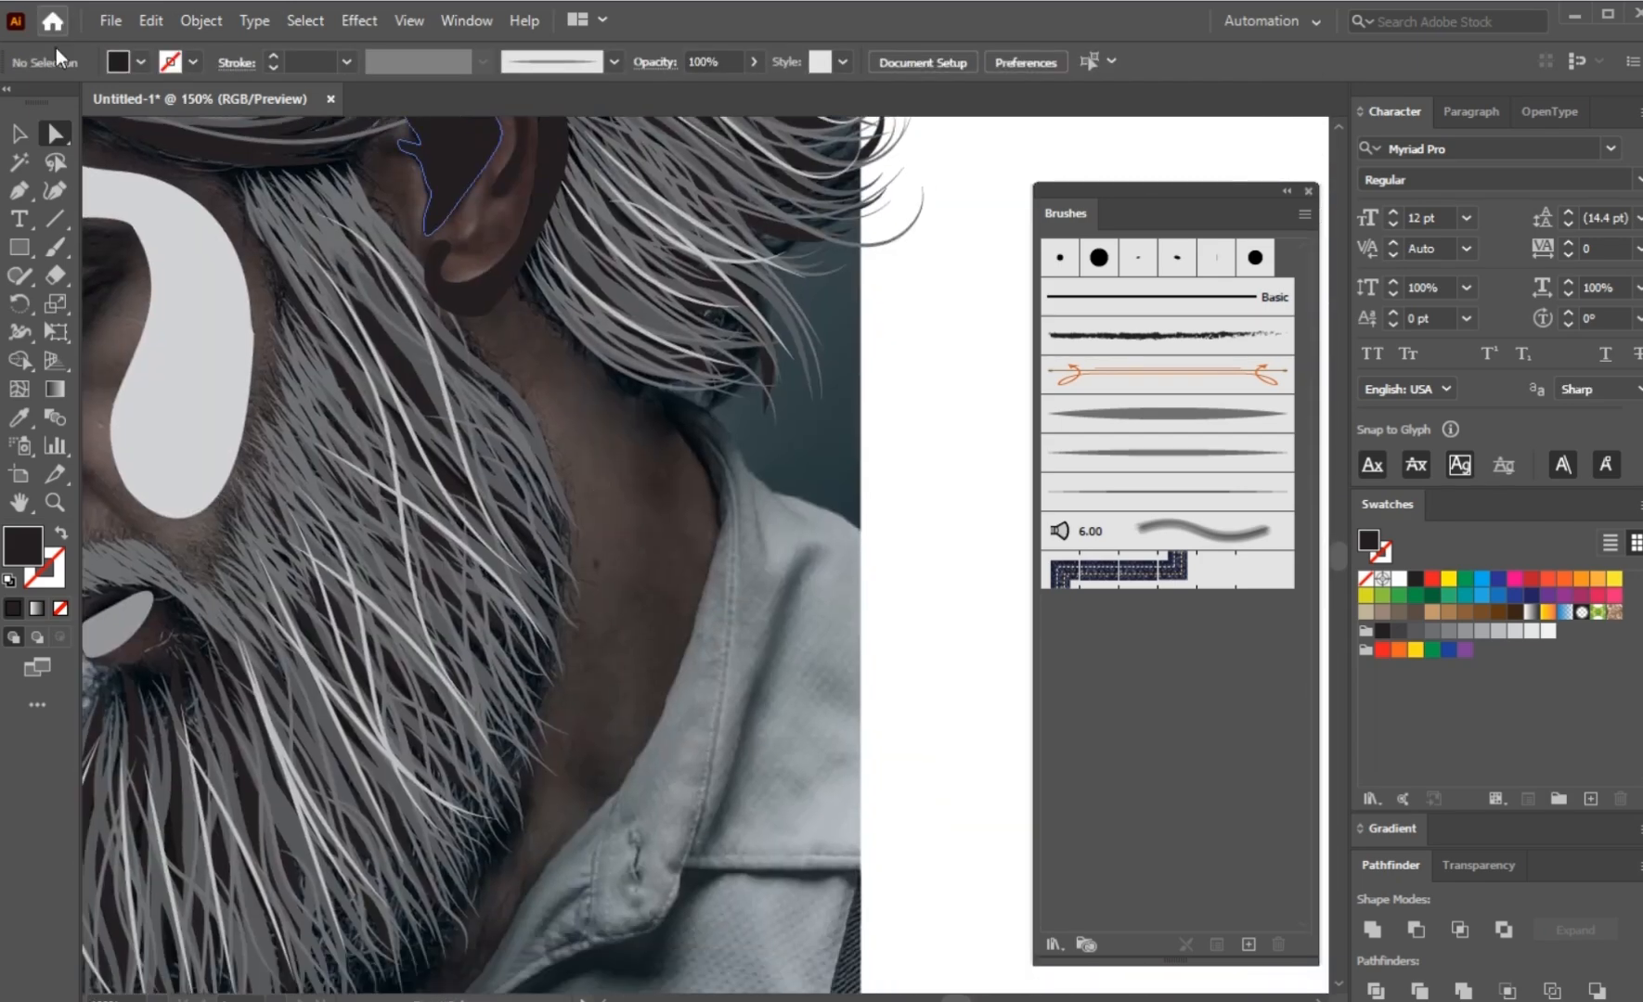
key(p)
scroll(464, 399, up, 1)
drag(513, 303, 542, 342)
drag(650, 578, 644, 679)
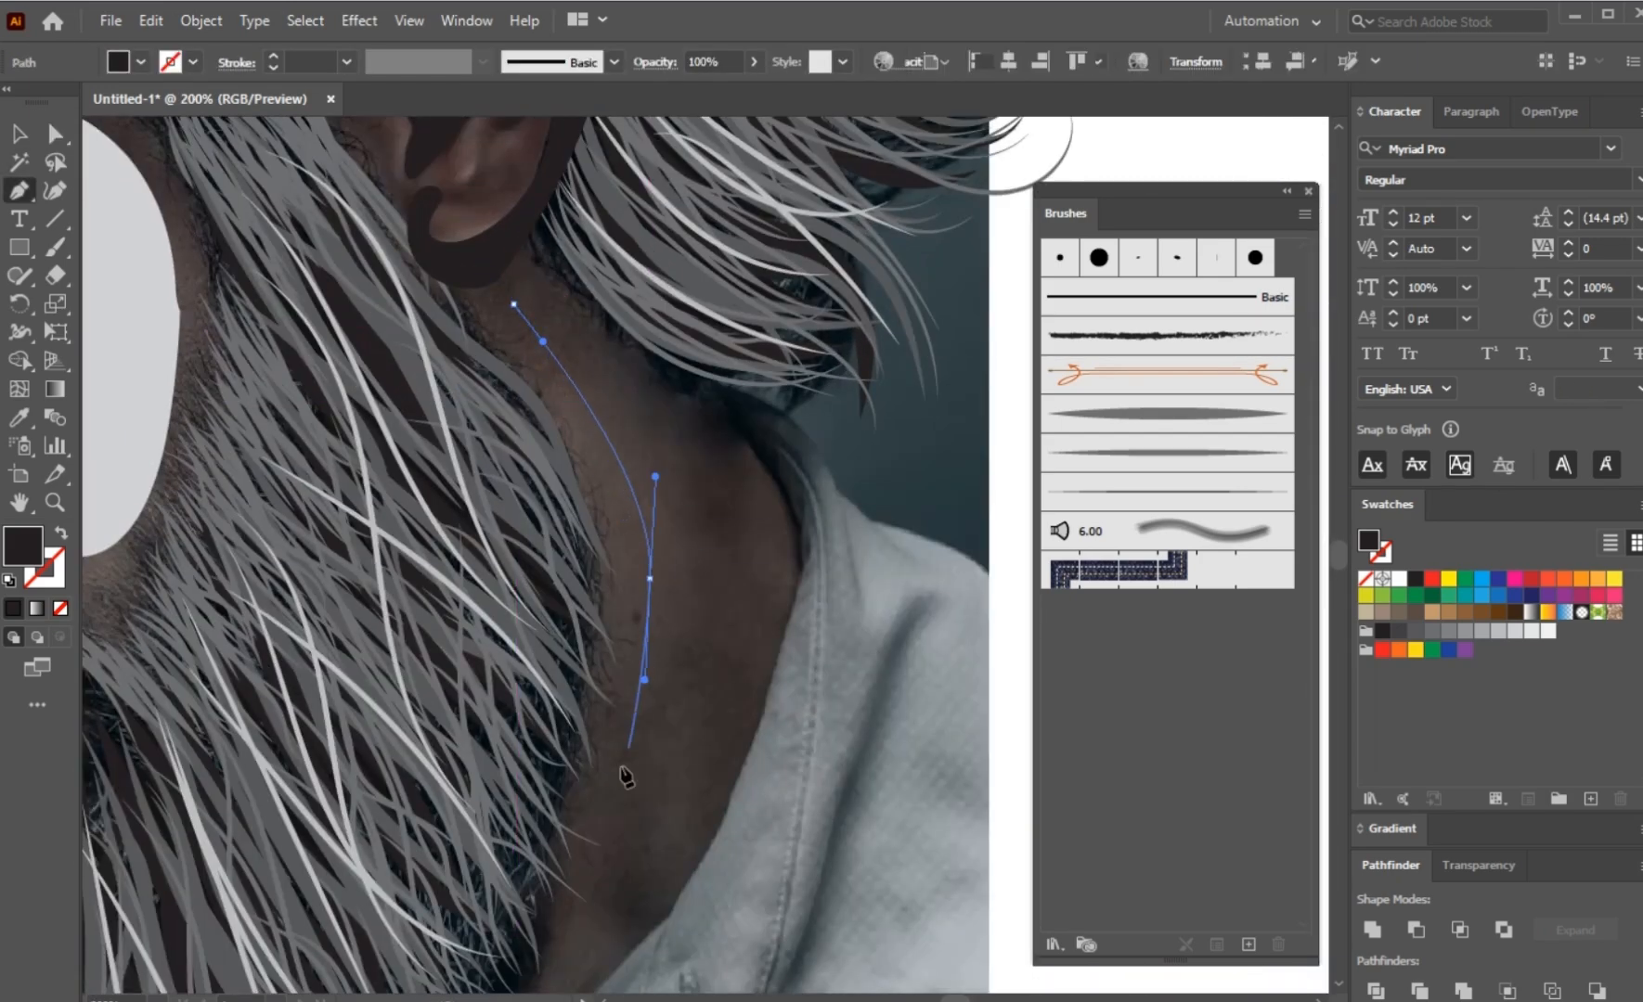
drag(583, 881, 579, 919)
drag(760, 652, 782, 533)
drag(732, 448, 647, 363)
drag(547, 283, 541, 365)
ctrl+click(545, 393)
Step: Fill the neck shape with the light grey sampled from the cheek shape and deselect it
scroll(547, 392, down, 2)
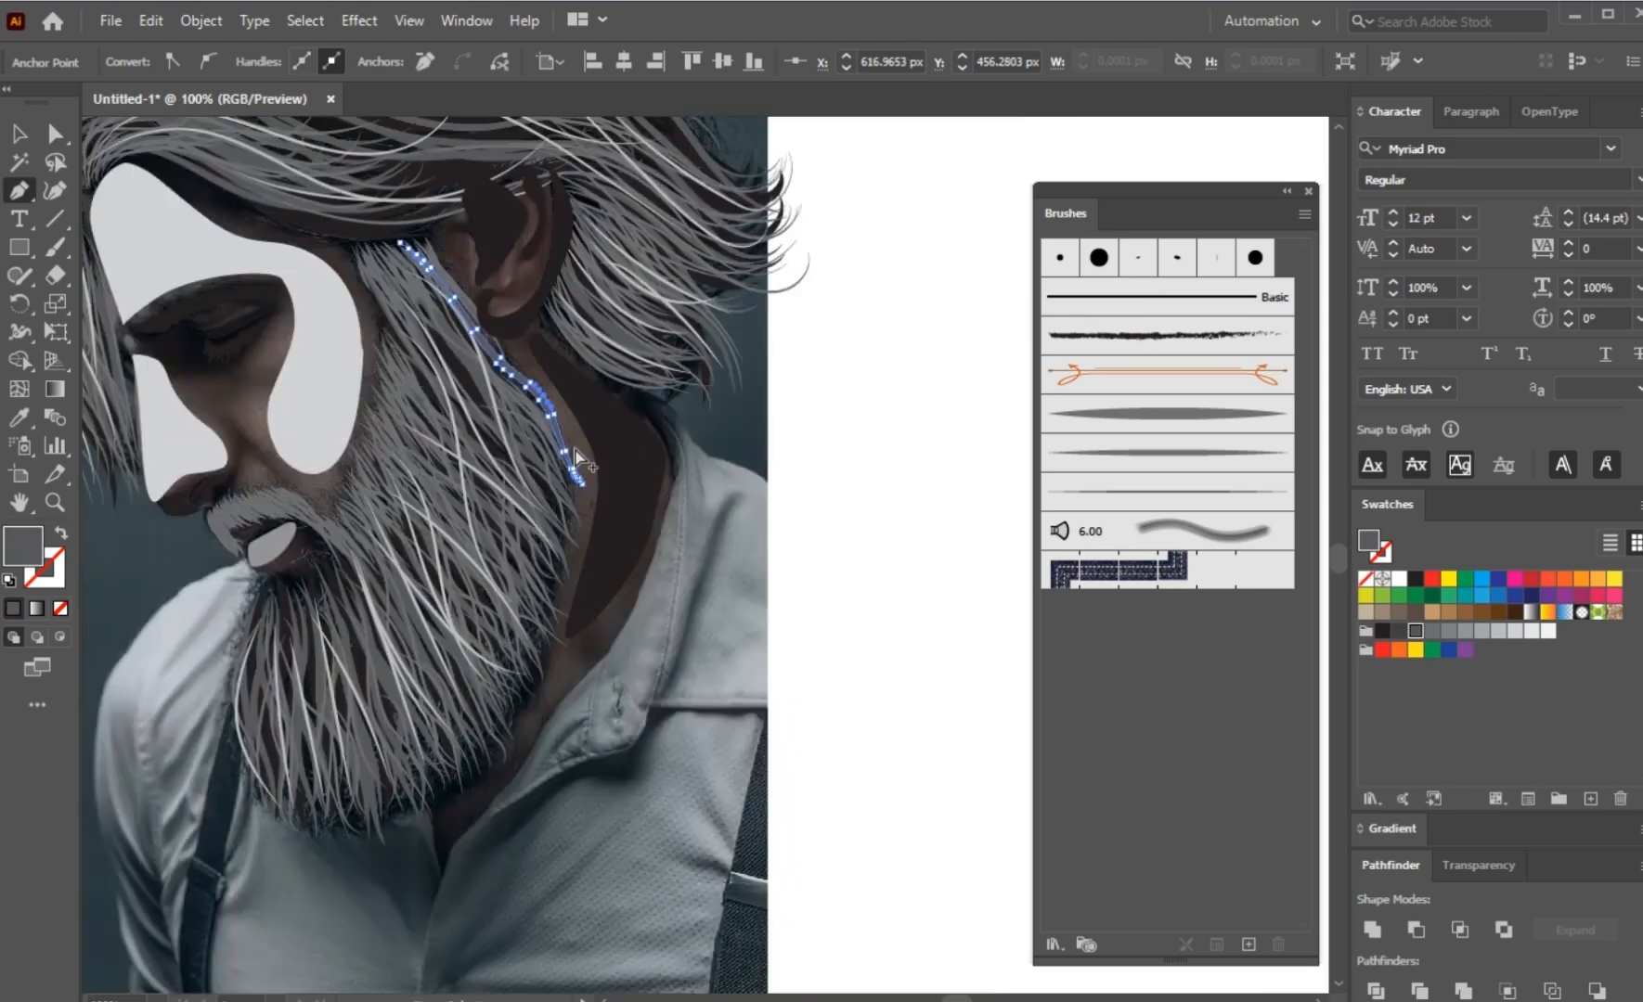
ctrl+click(627, 470)
click(322, 396)
key(ctrl+shift+a)
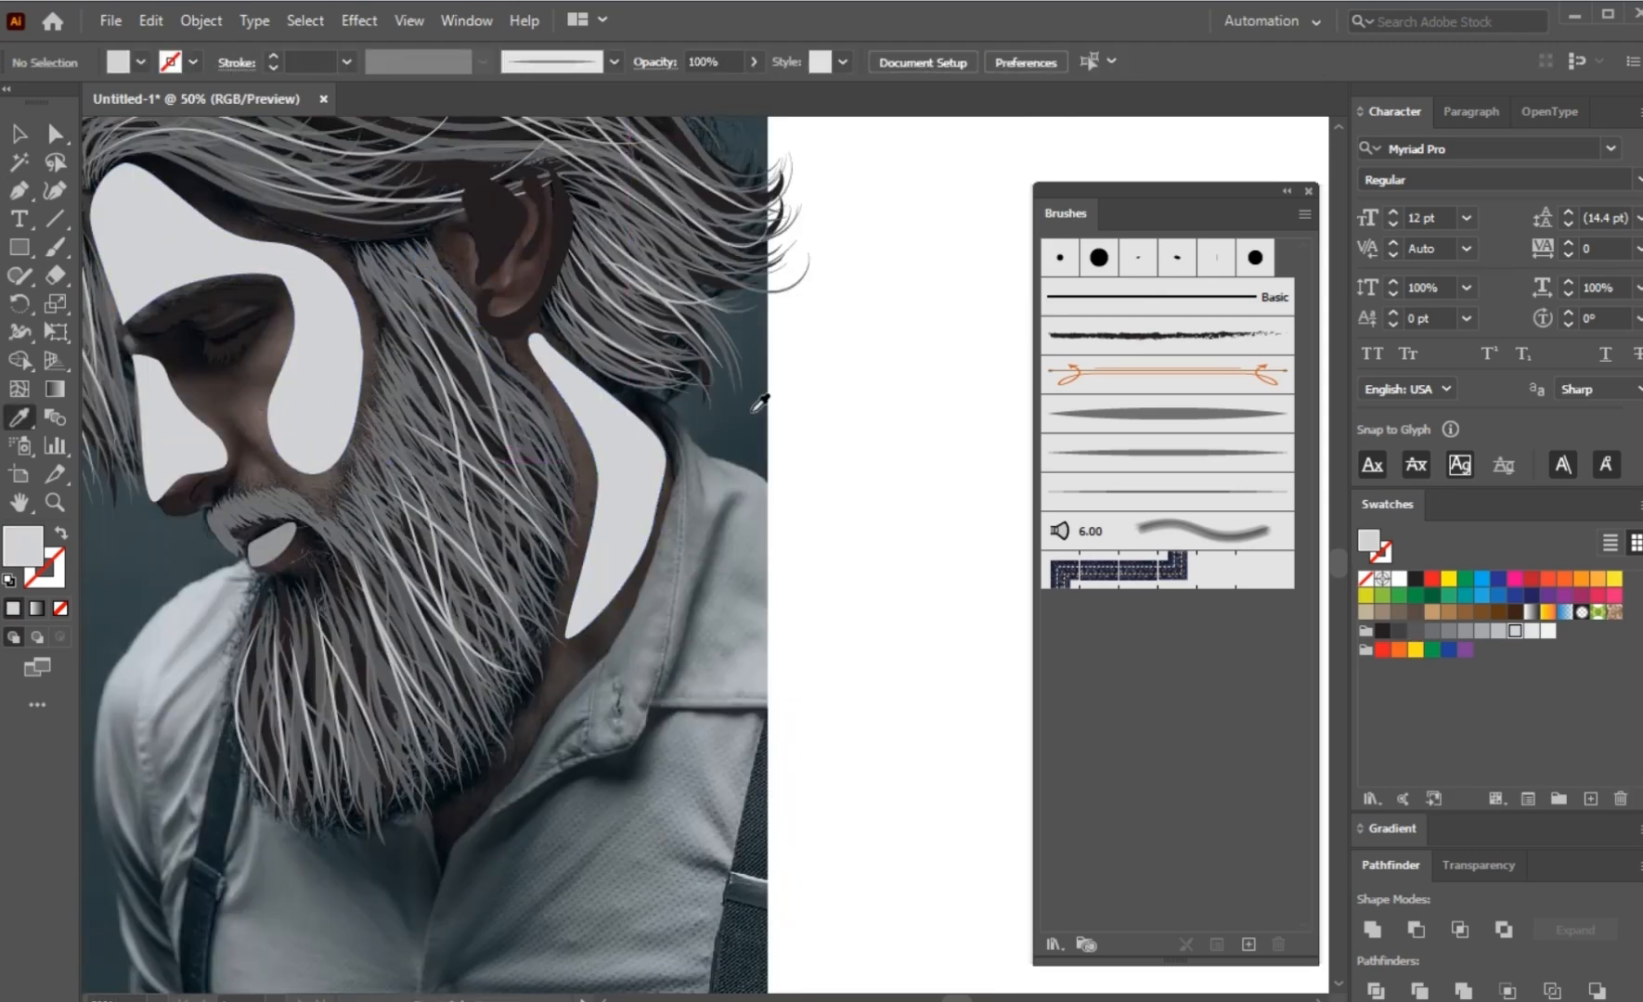
Step: Place a copy of the whole vector portrait on the white artboard area beside the photo and deselect it
scroll(761, 423, down, 2)
drag(401, 640, 881, 619)
click(798, 761)
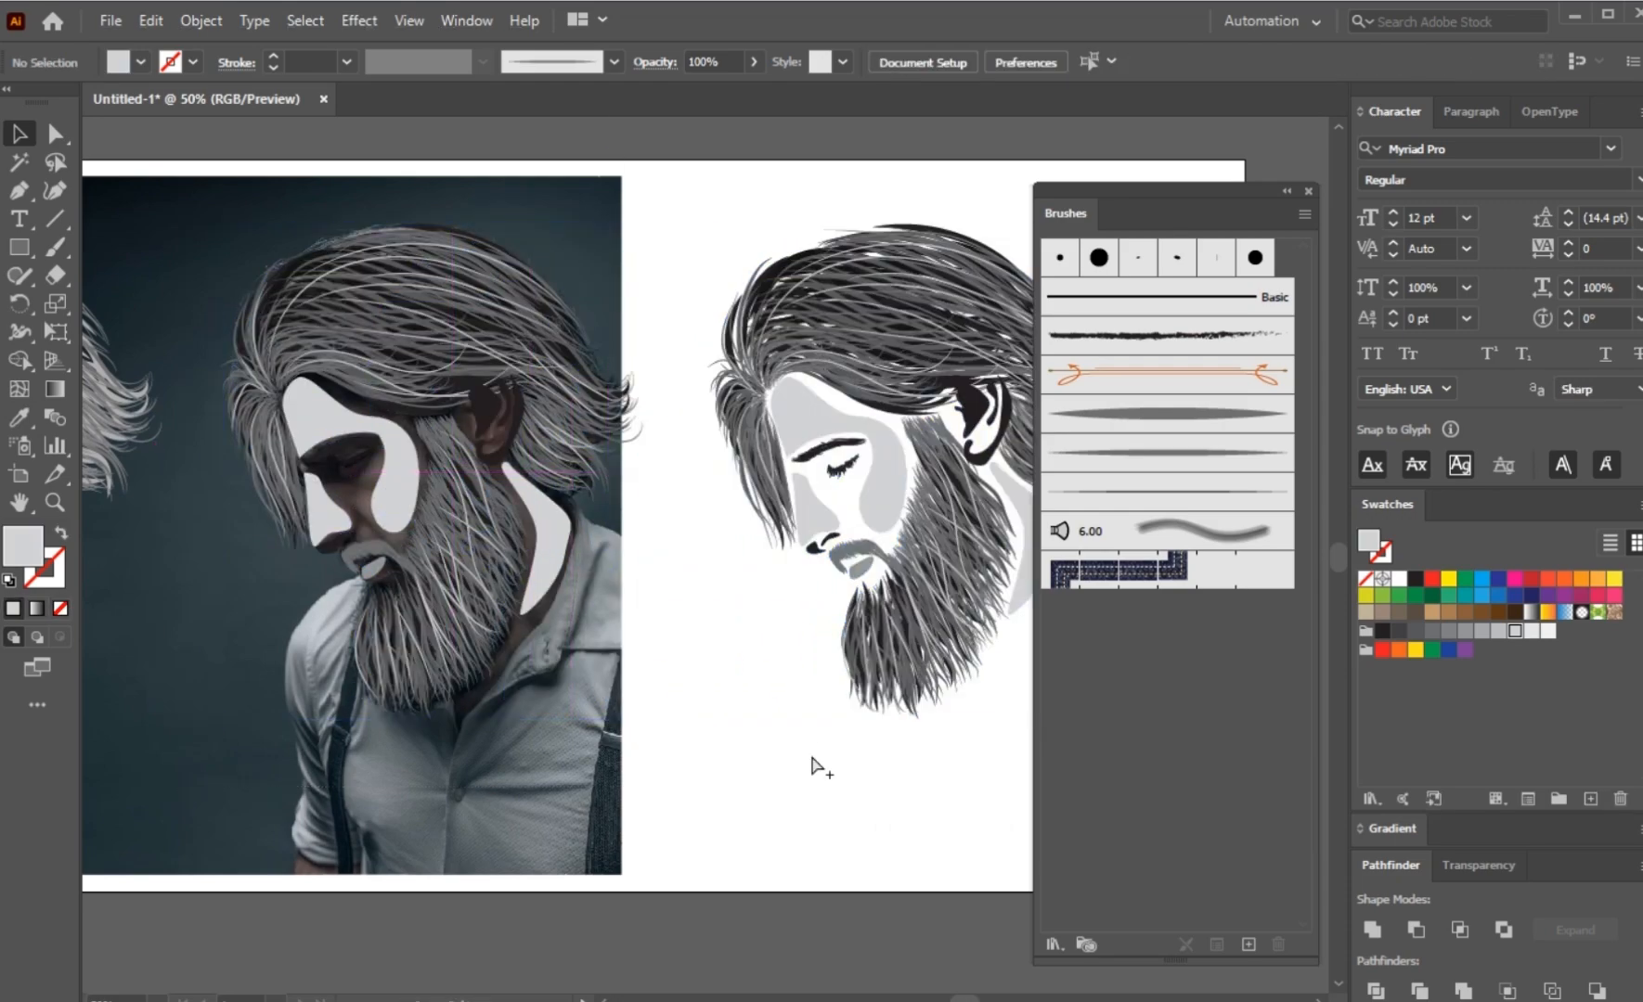
Step: Send the three dark ear shapes of the portrait copy behind the hair strands and deselect them
scroll(817, 764, up, 1)
drag(816, 765, 412, 824)
scroll(733, 436, up, 1)
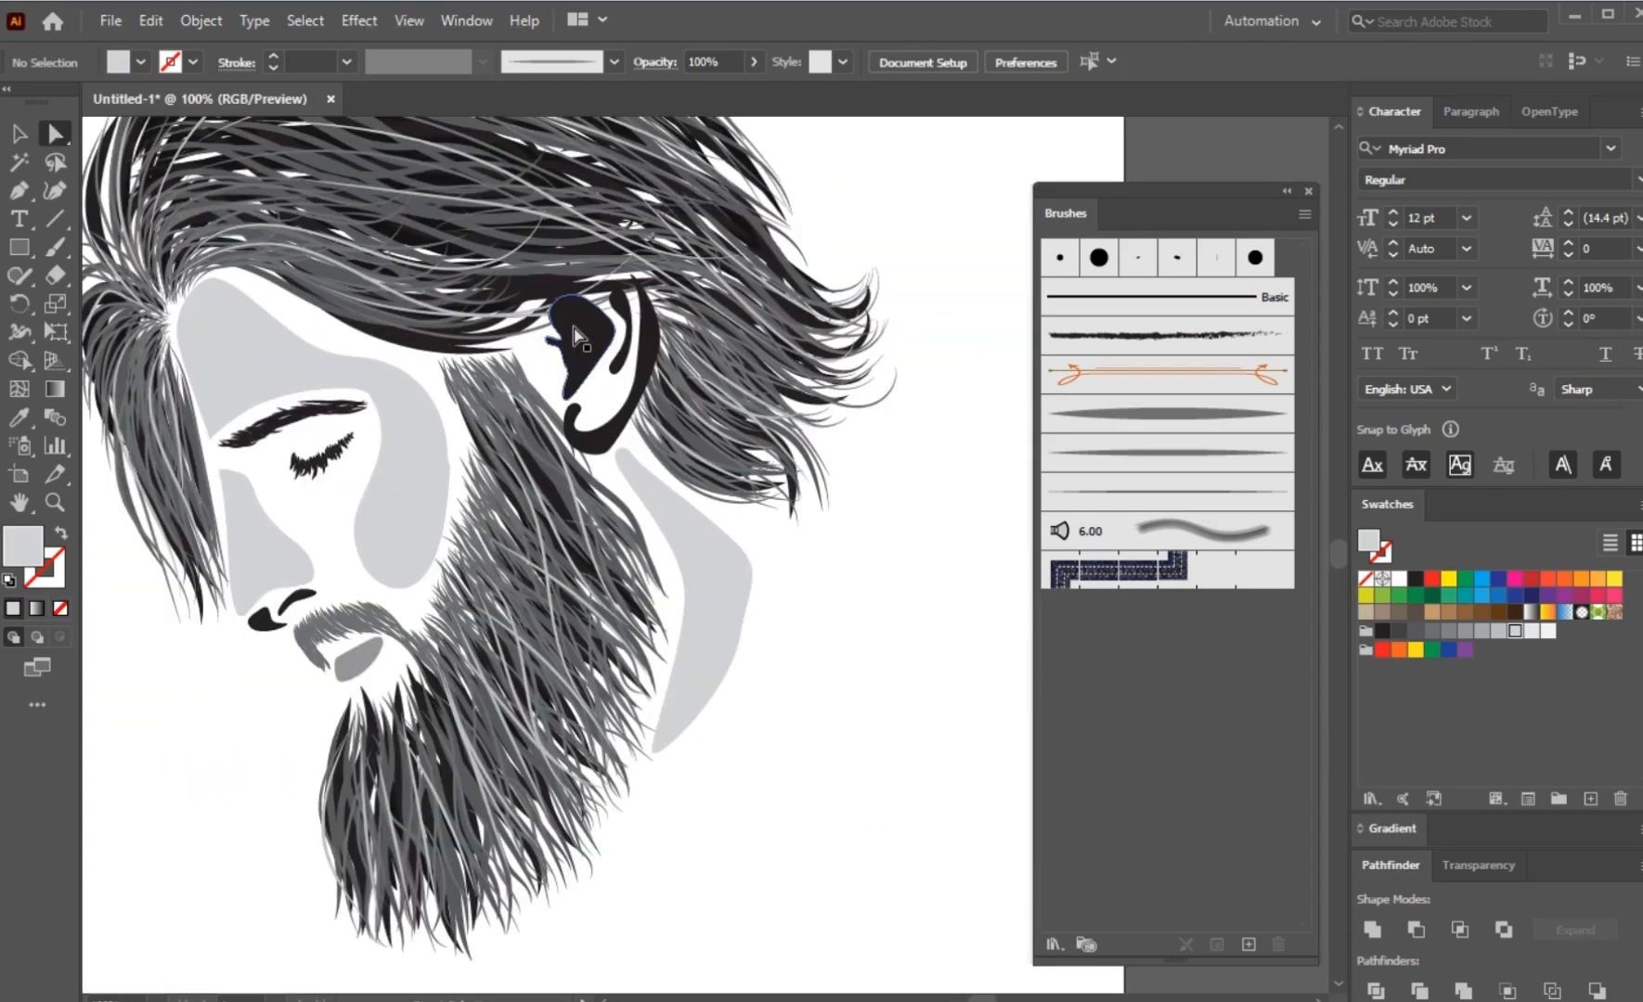
click(599, 376)
shift+click(624, 366)
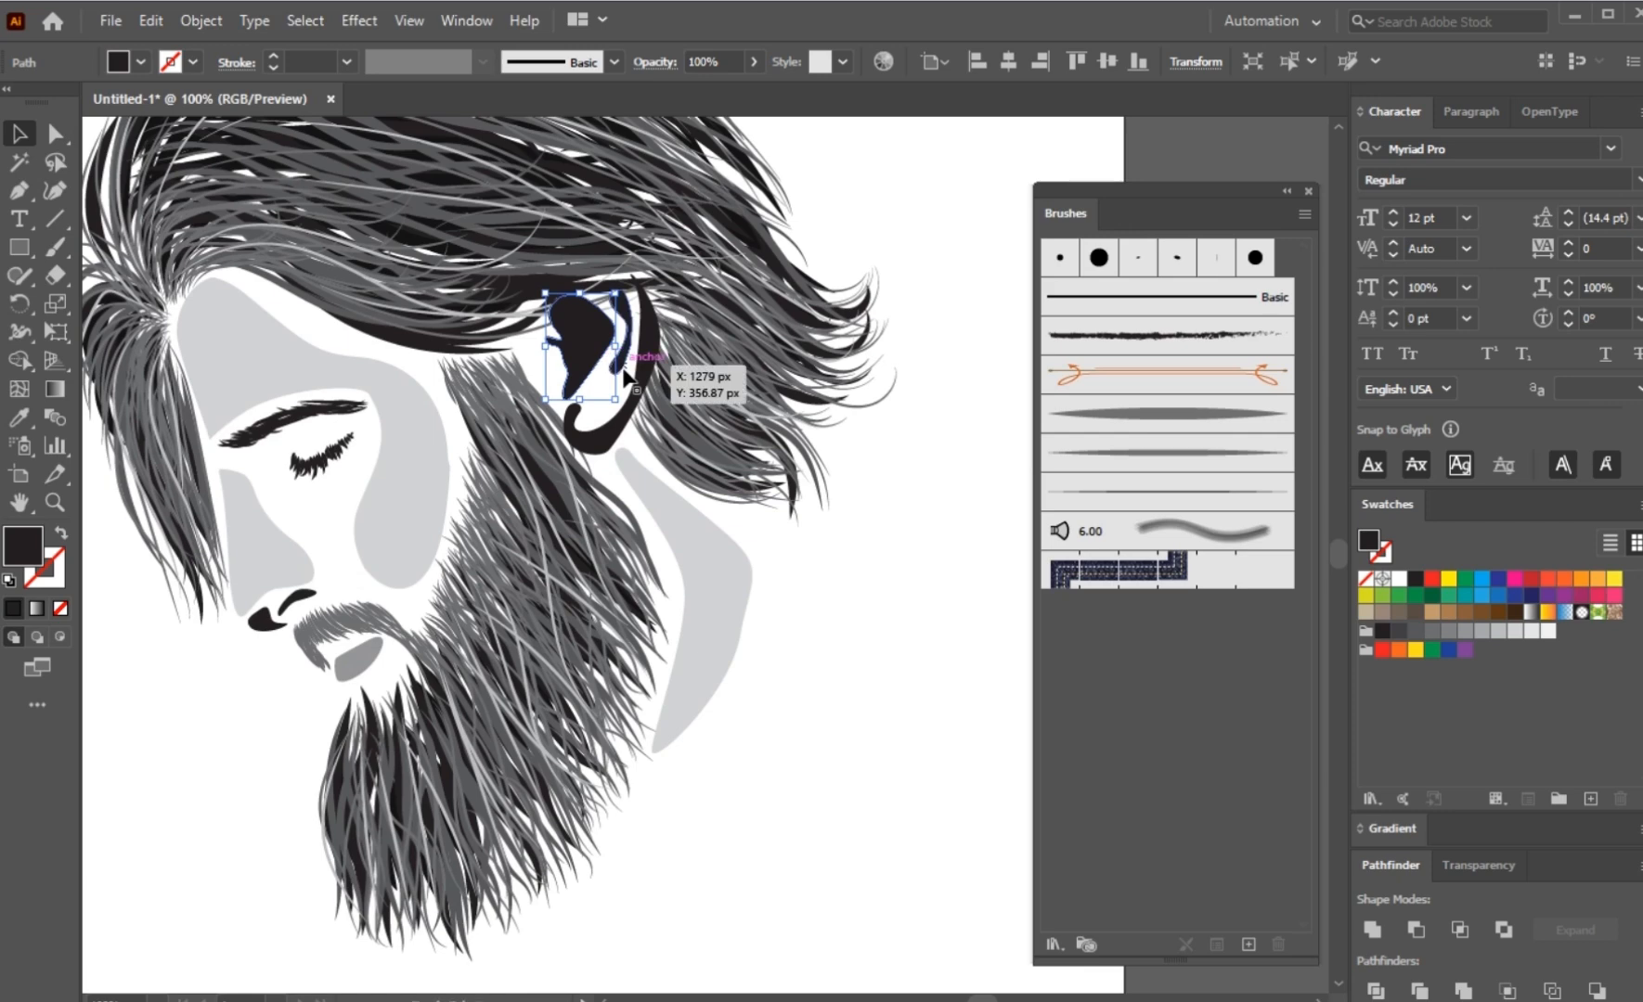
shift+click(614, 438)
right_click(612, 439)
mouse_move(786, 811)
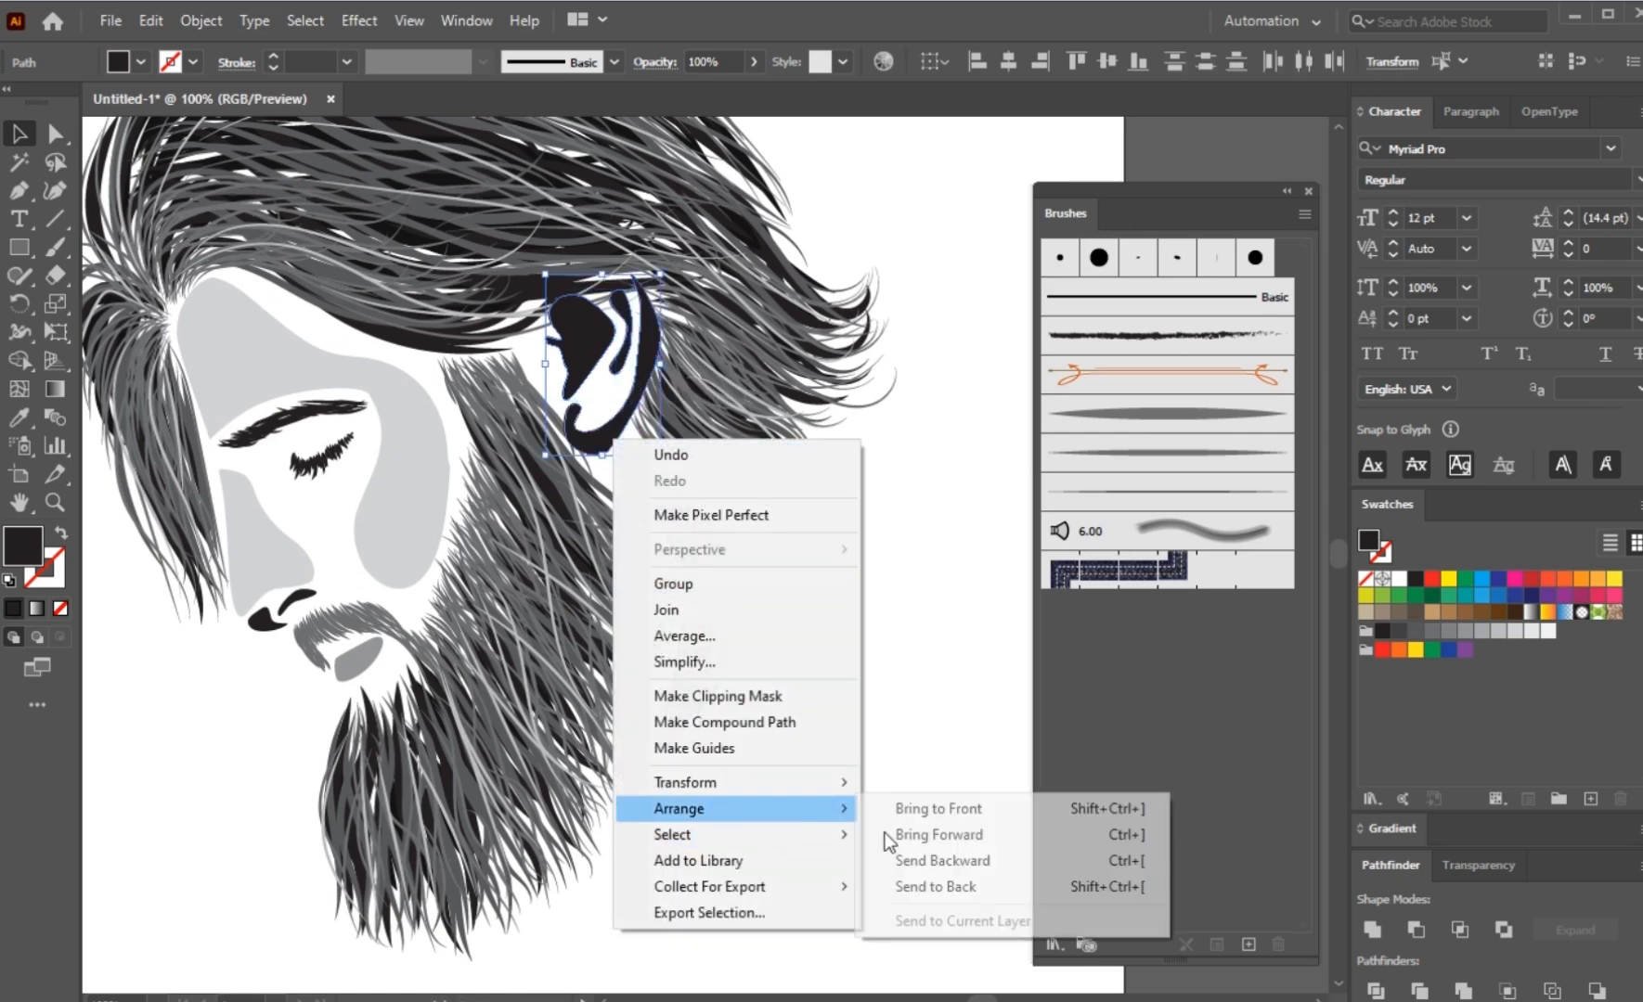
click(920, 870)
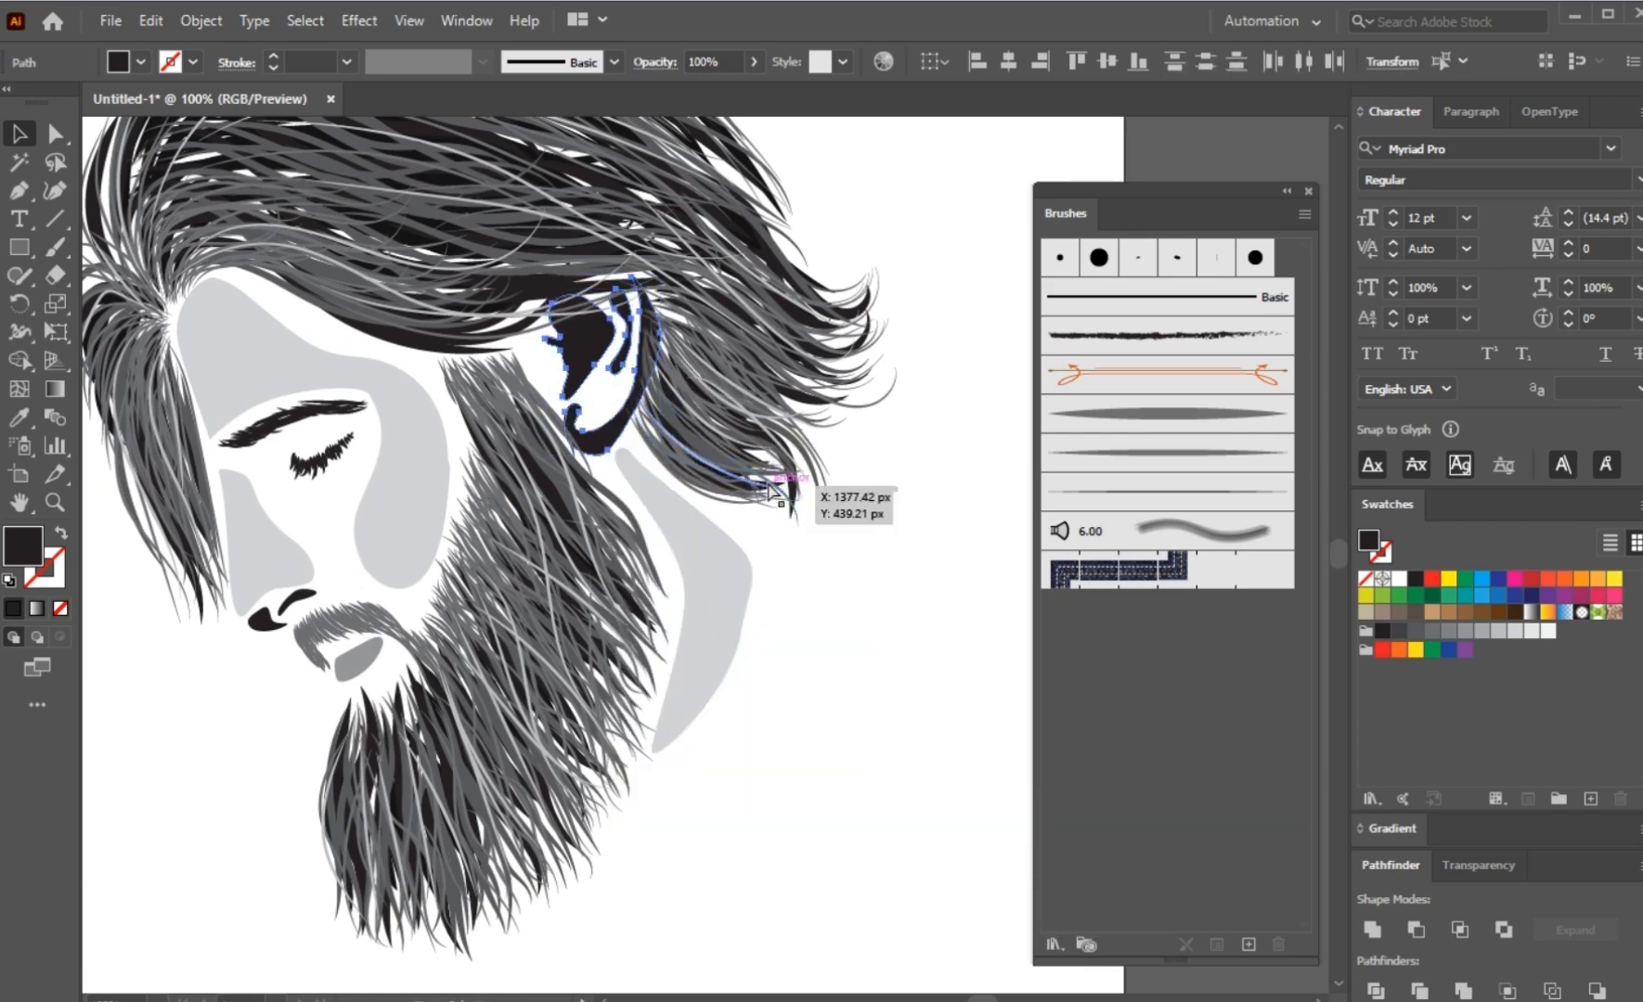
click(814, 470)
Step: Match the copy's neck shape fill to the light grey of the cheek shape and deselect it
key(i)
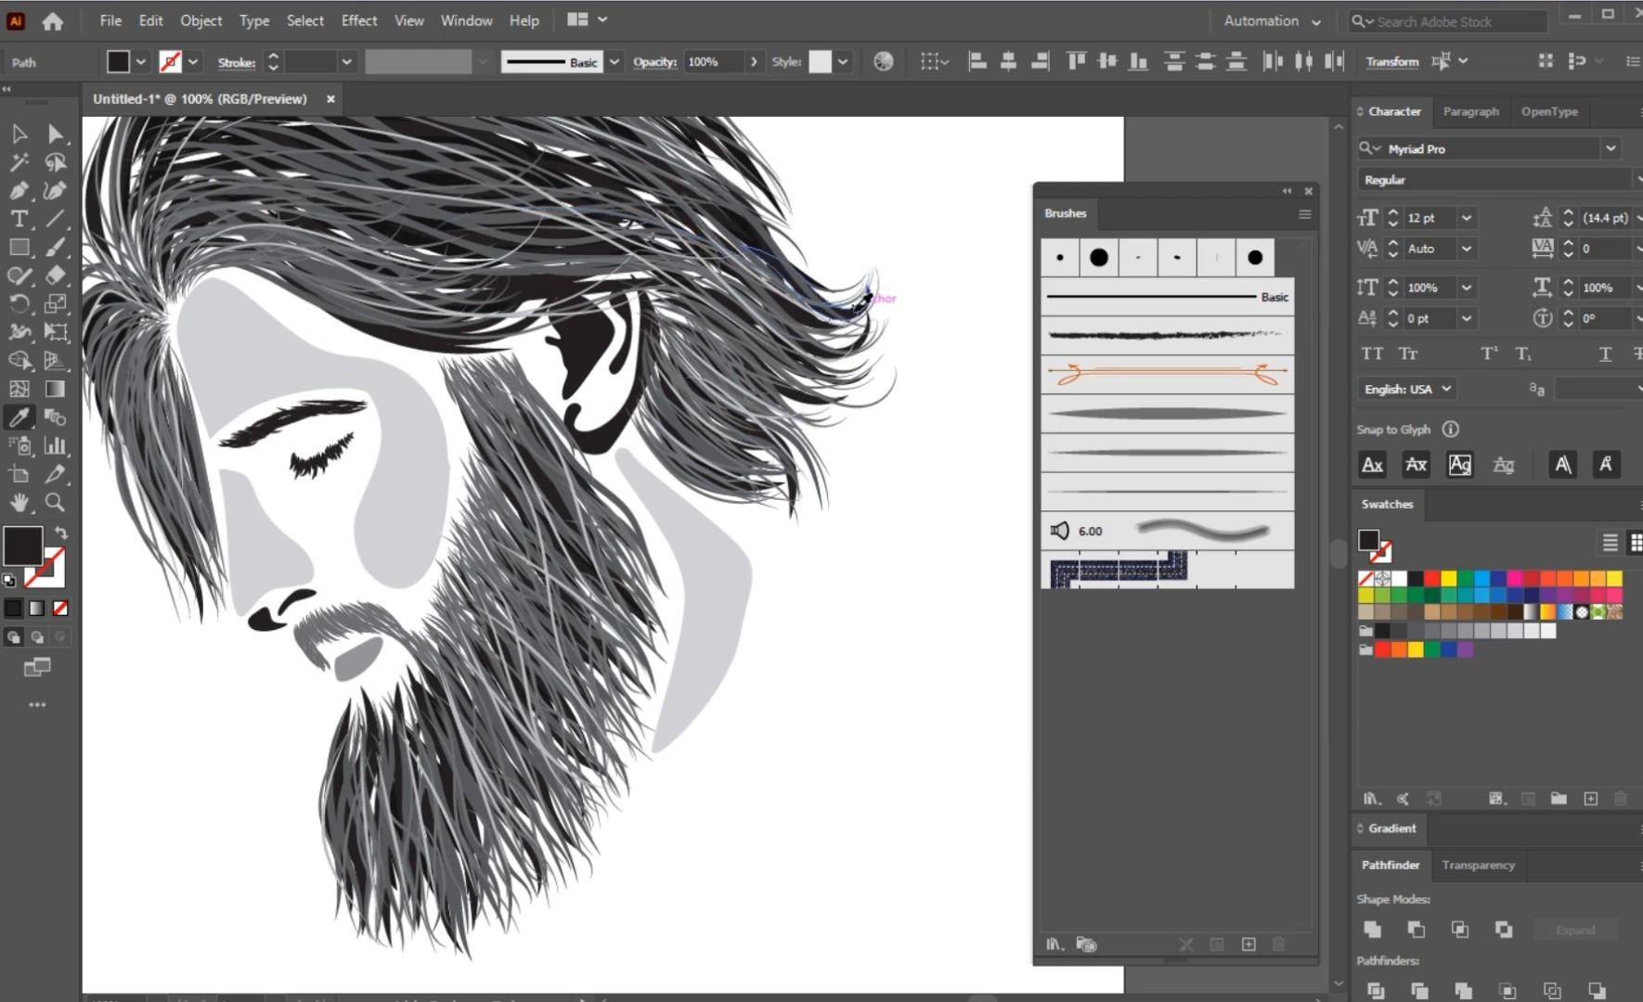
ctrl+click(842, 643)
ctrl+click(678, 635)
click(380, 526)
ctrl+click(825, 665)
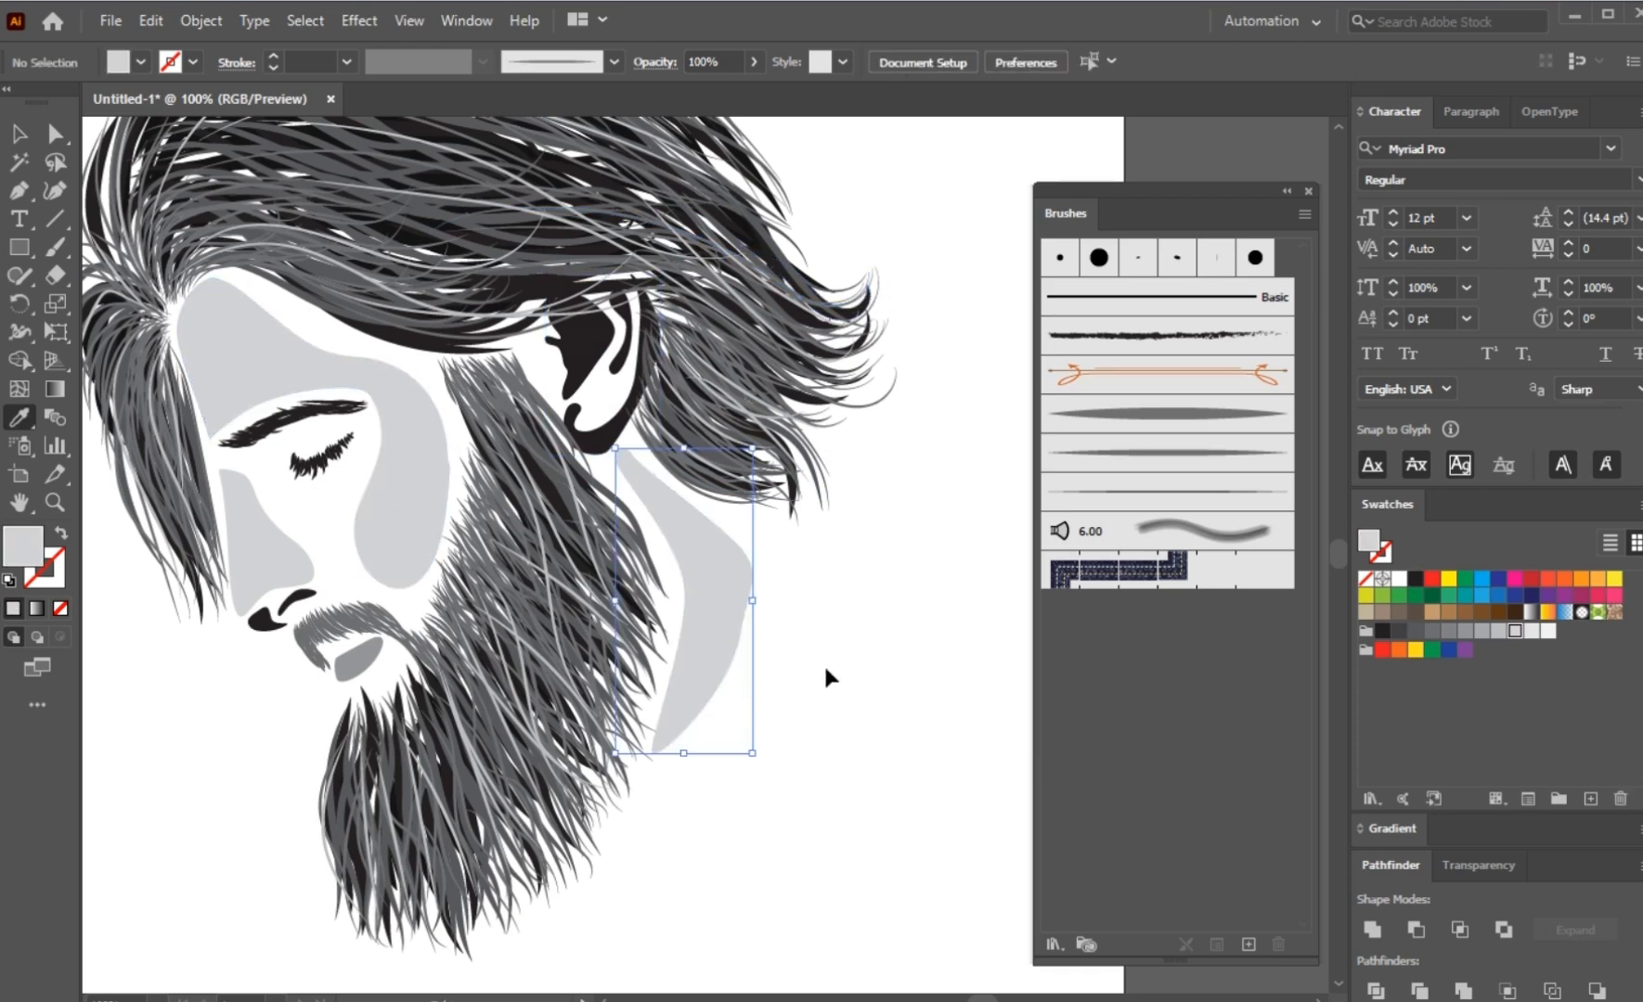
Step: Recolour the copy's forehead and cheek shape with the very light grey swatch and deselect it
scroll(795, 687, down, 2)
scroll(733, 622, down, 2)
scroll(668, 650, left, 3)
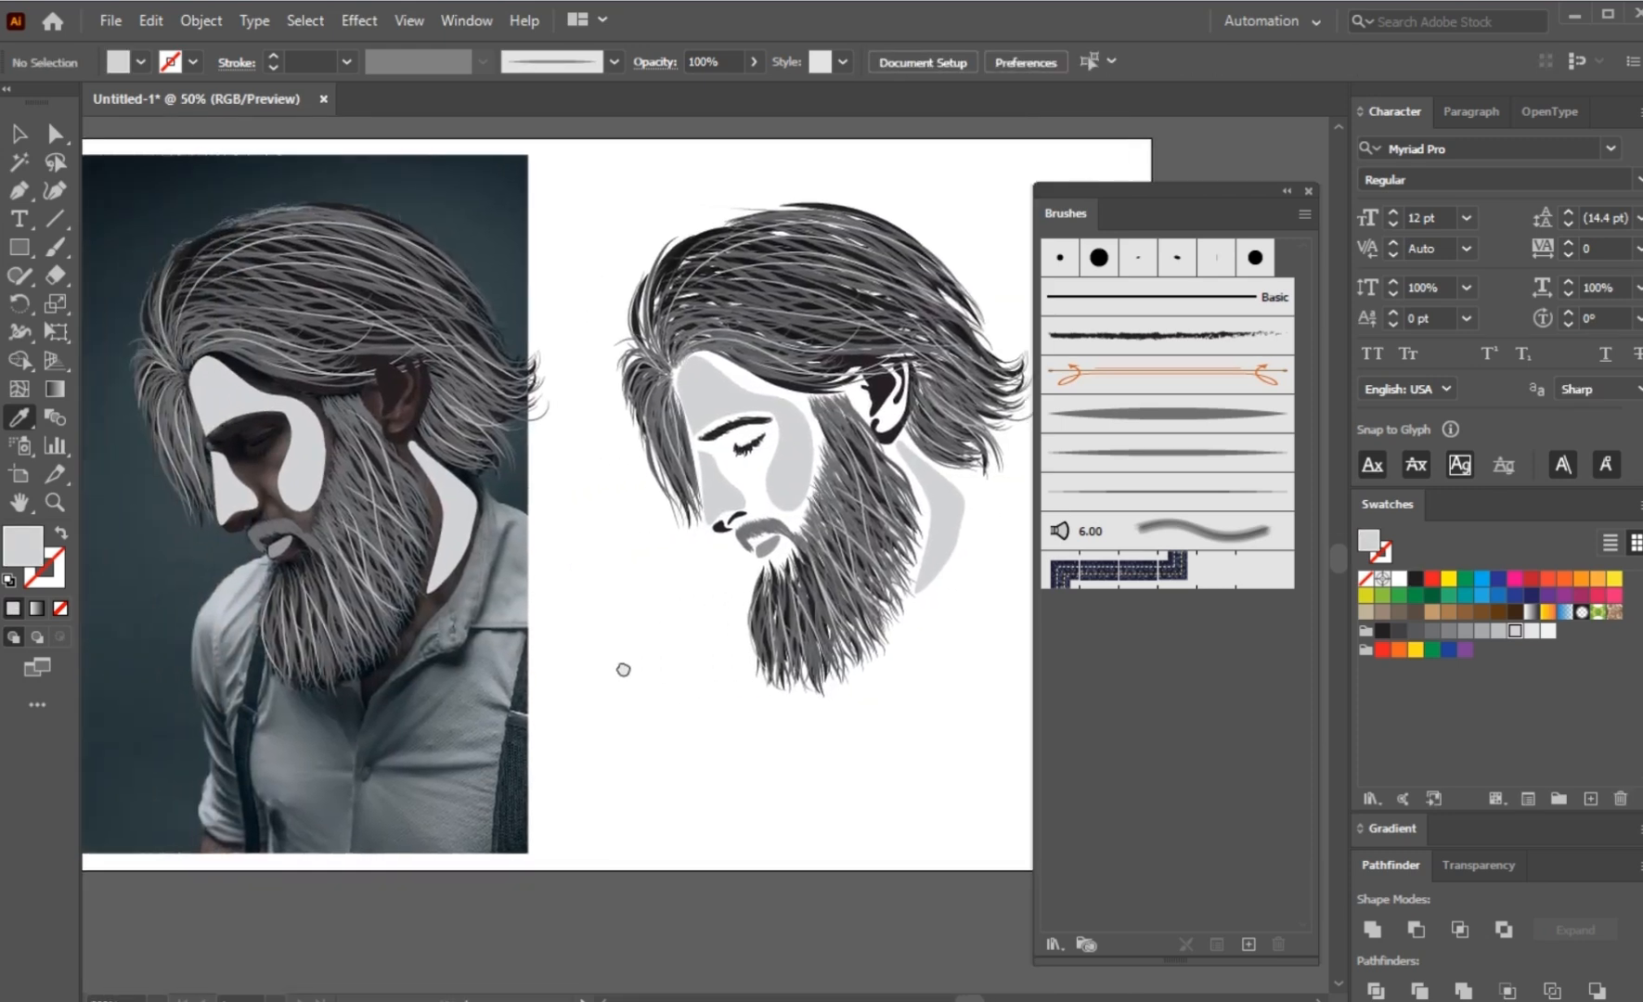
scroll(612, 690, up, 1)
scroll(755, 535, up, 2)
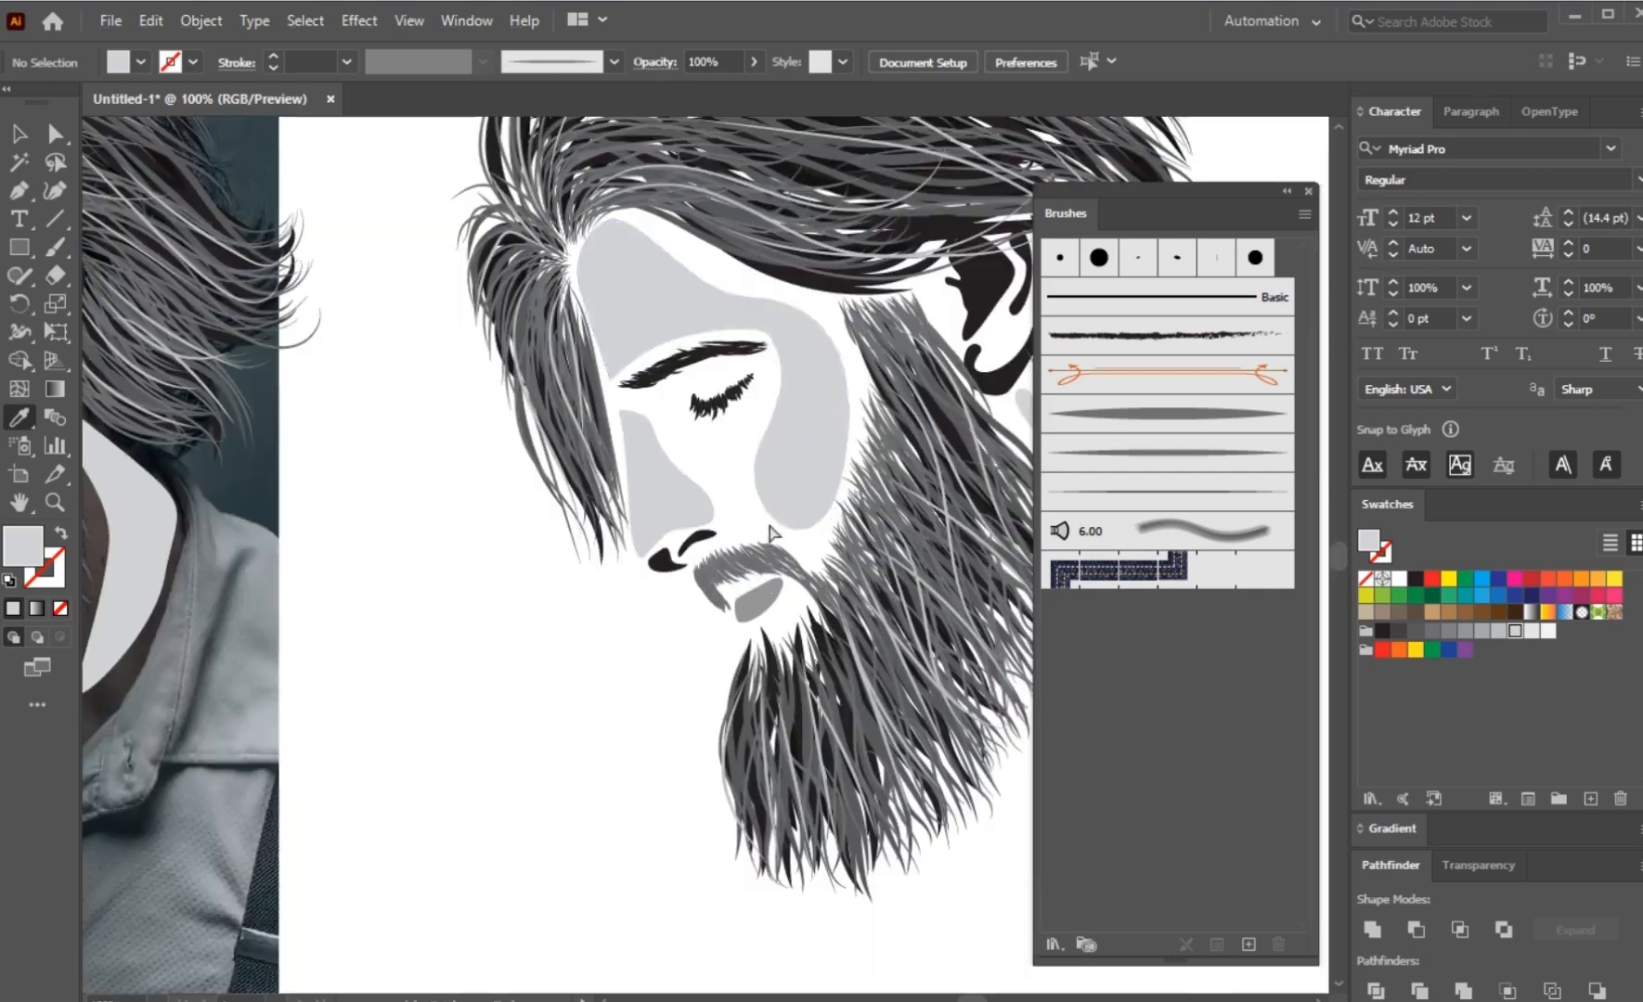
key(a)
click(806, 478)
click(1530, 631)
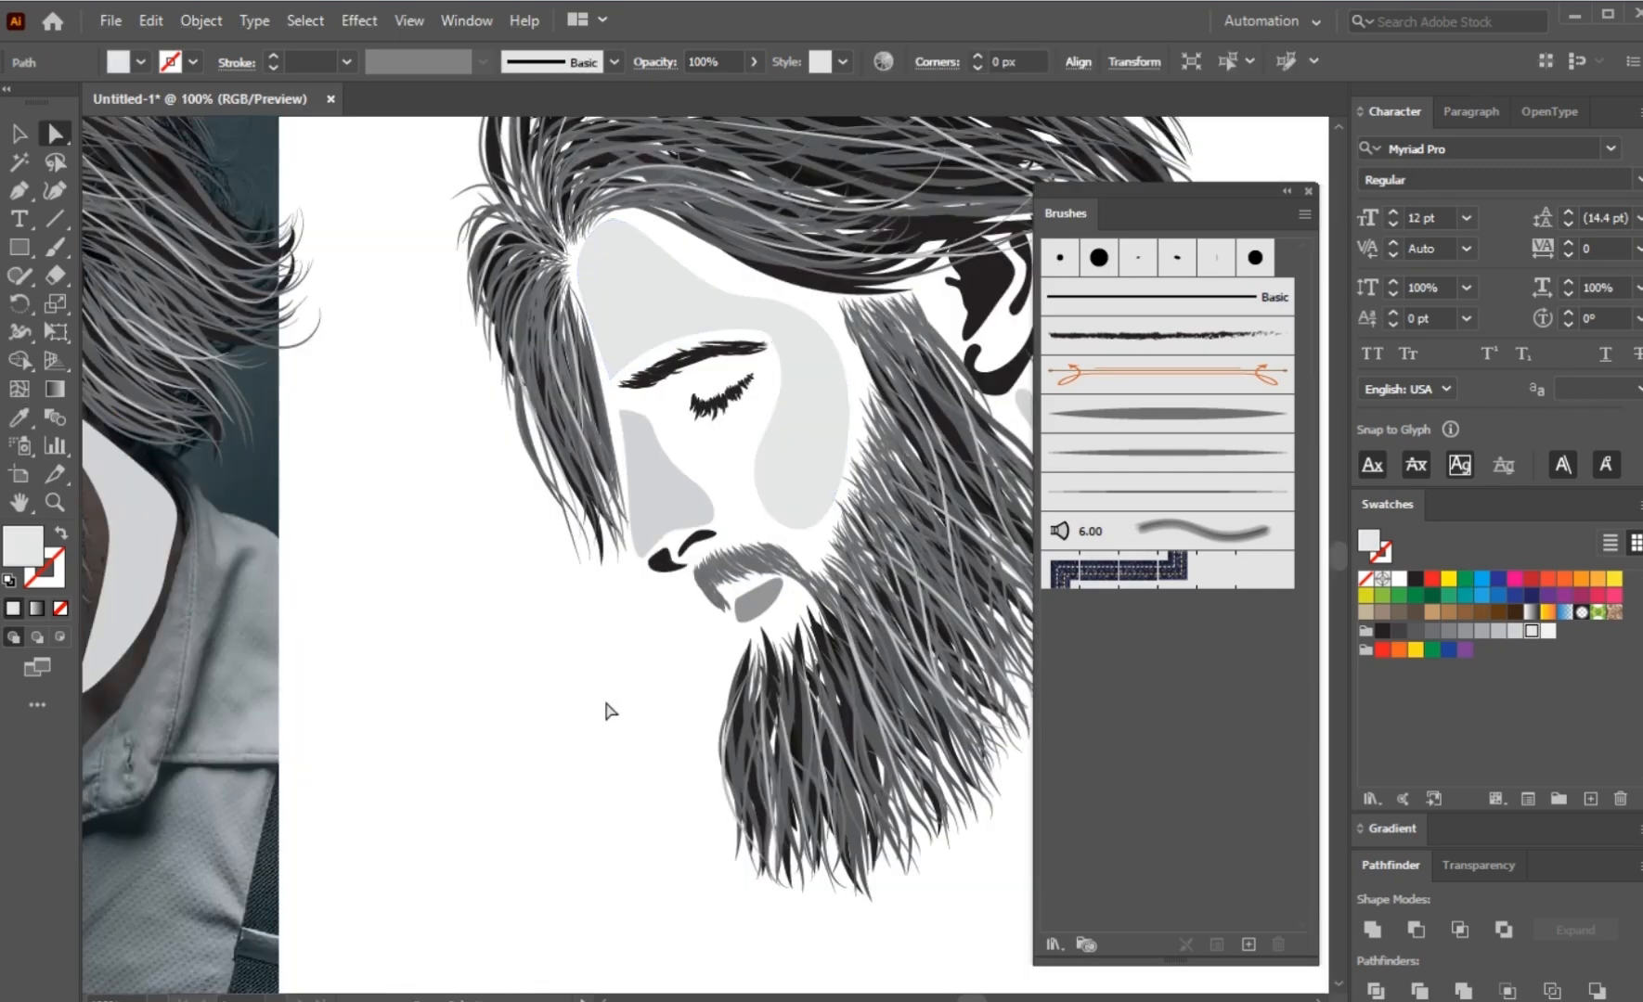
click(608, 710)
Step: Recolour the nose shape with the same very light grey swatch and deselect it
scroll(661, 676, down, 1)
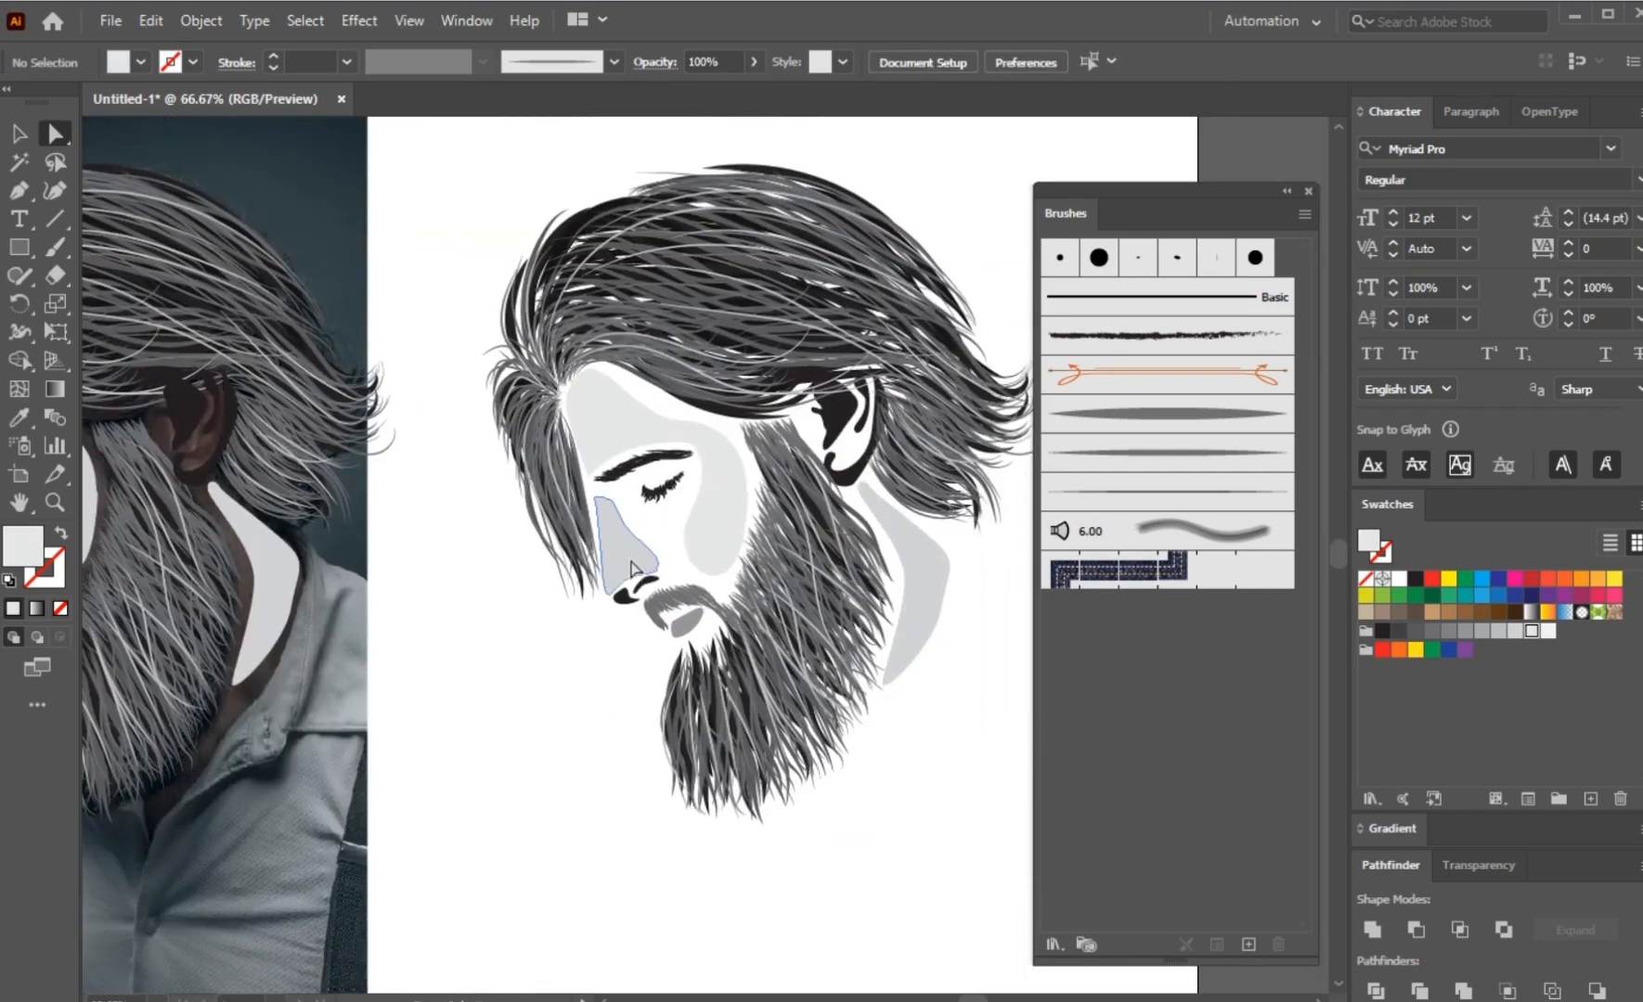
click(631, 568)
click(1530, 632)
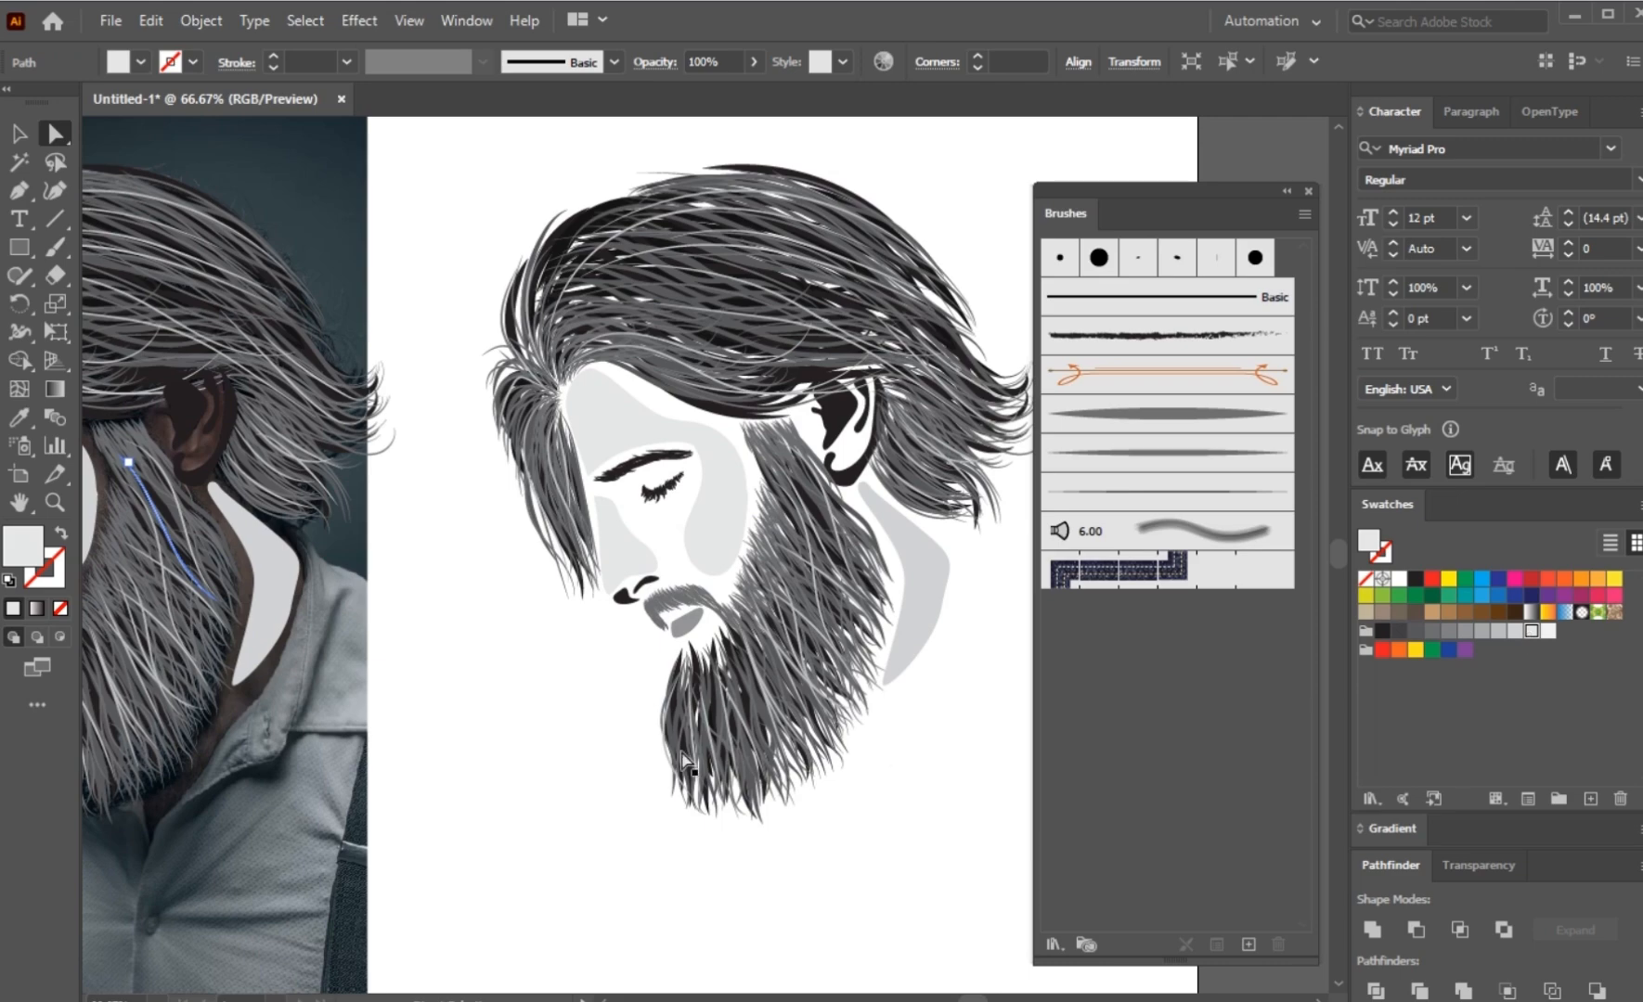
click(568, 739)
Step: Recolour the lip shape with a lighter mid-grey swatch and deselect it
scroll(676, 637, up, 1)
click(688, 620)
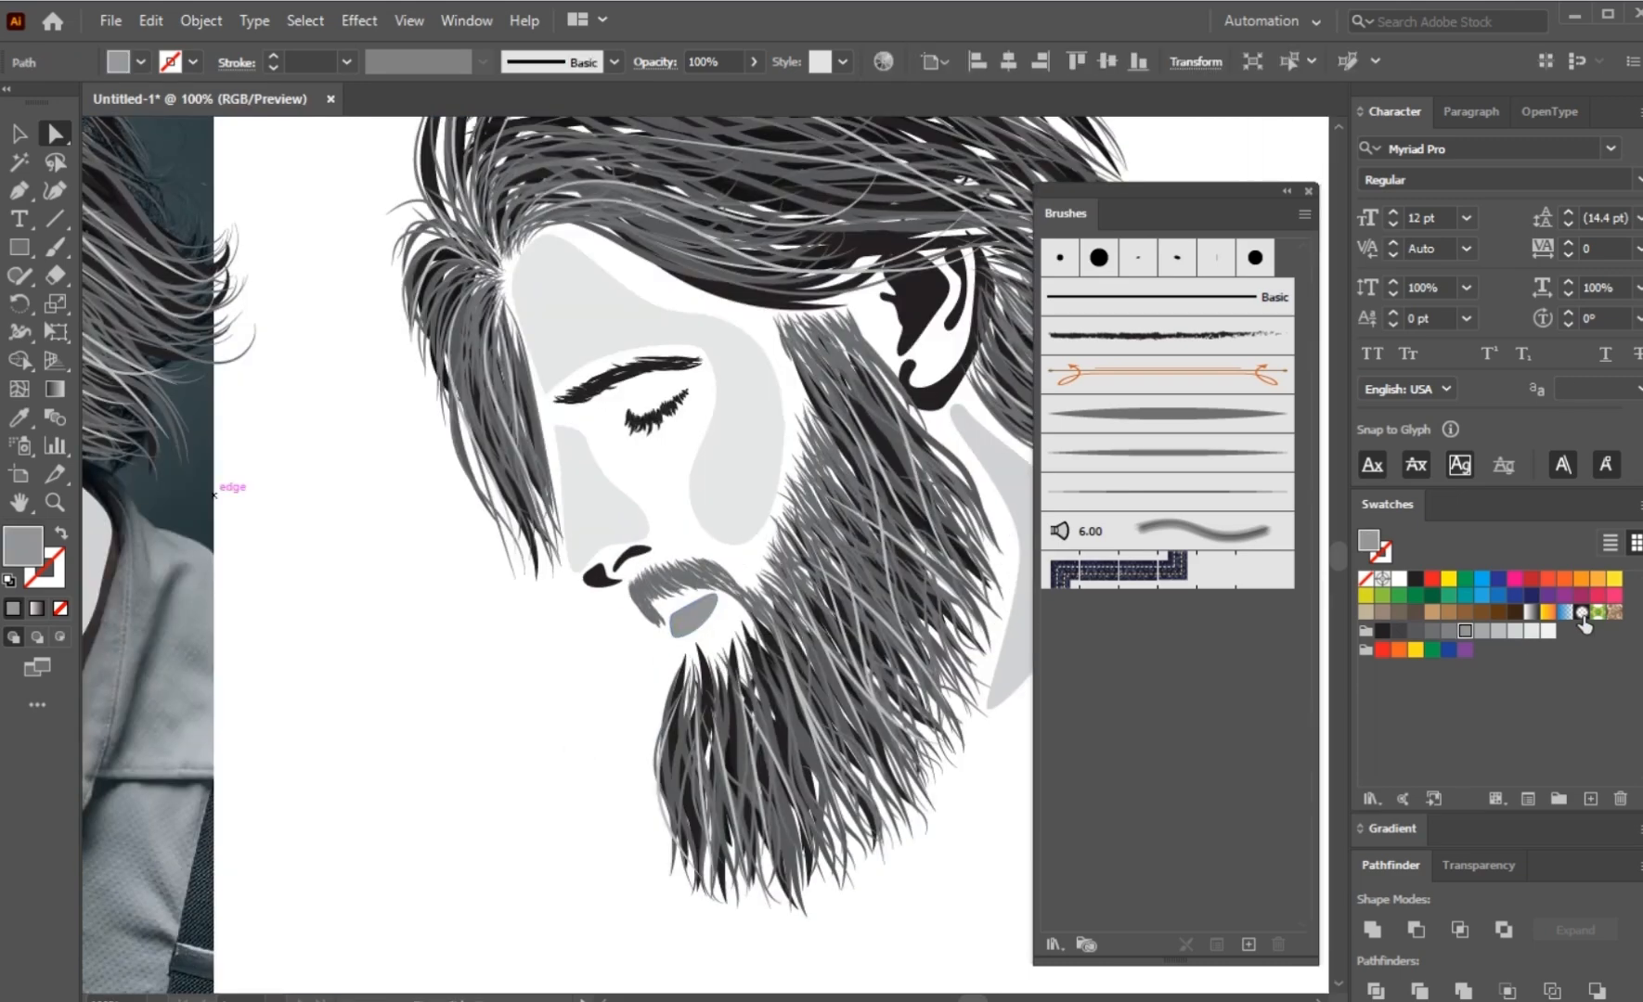
click(1481, 633)
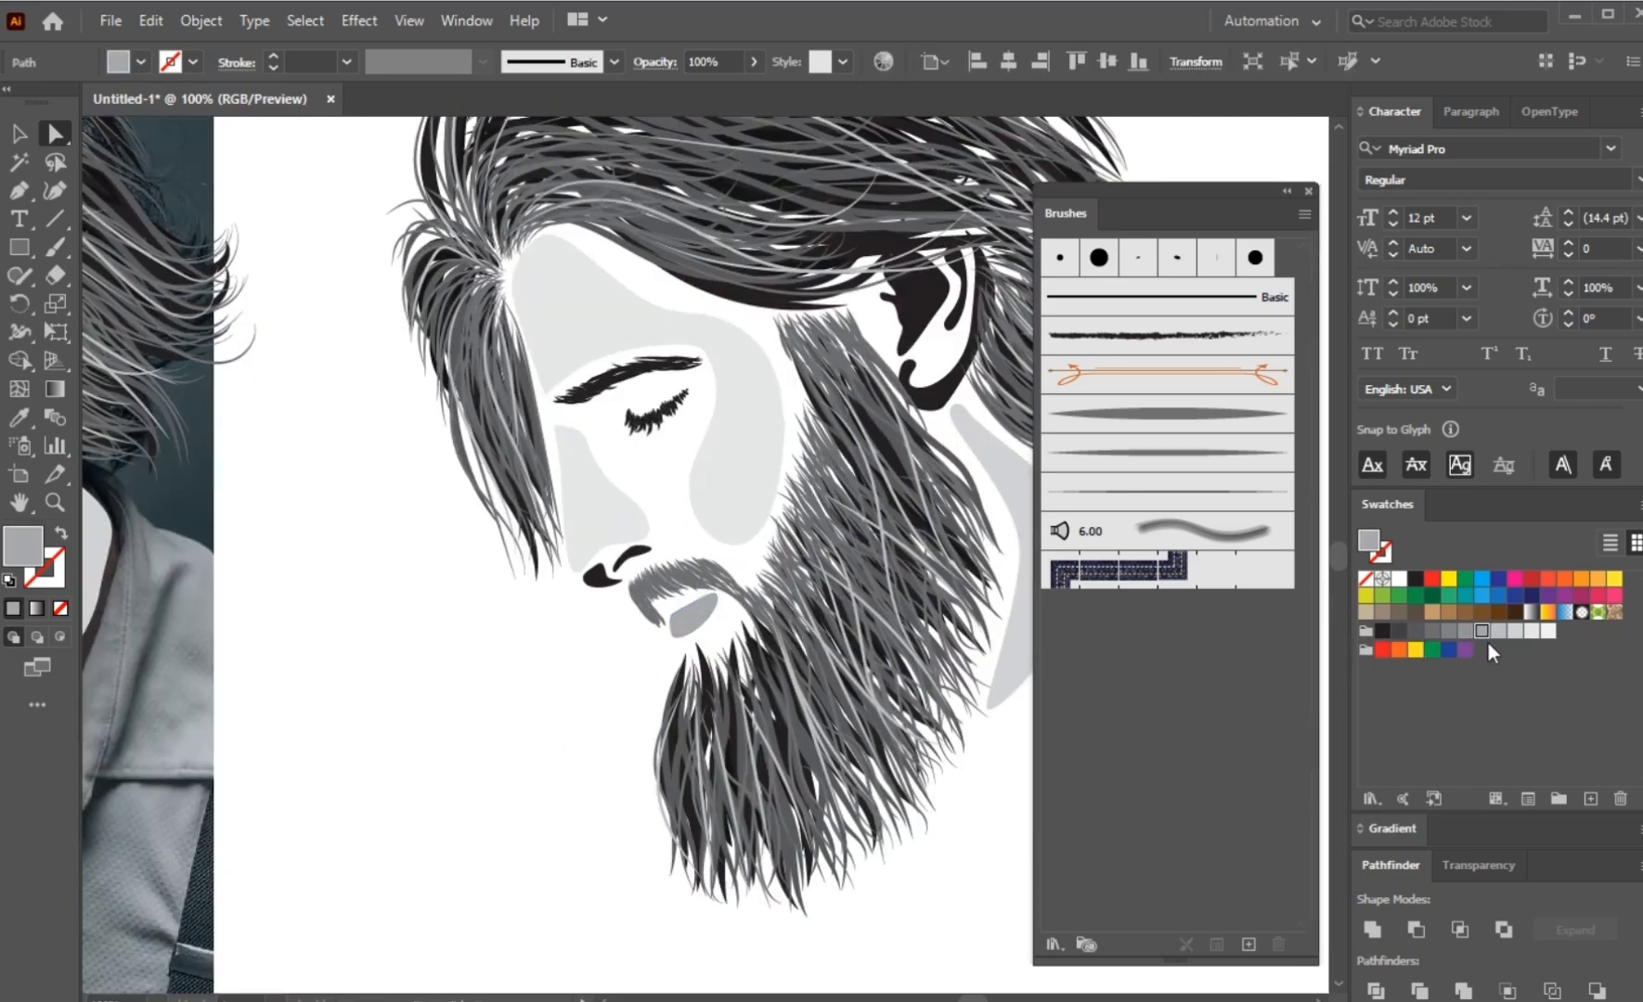
click(1498, 633)
click(506, 774)
Step: Fill the neck shape with the very light grey sampled from the cheek shape and deselect it
drag(570, 746, 415, 772)
click(891, 605)
key(i)
click(605, 413)
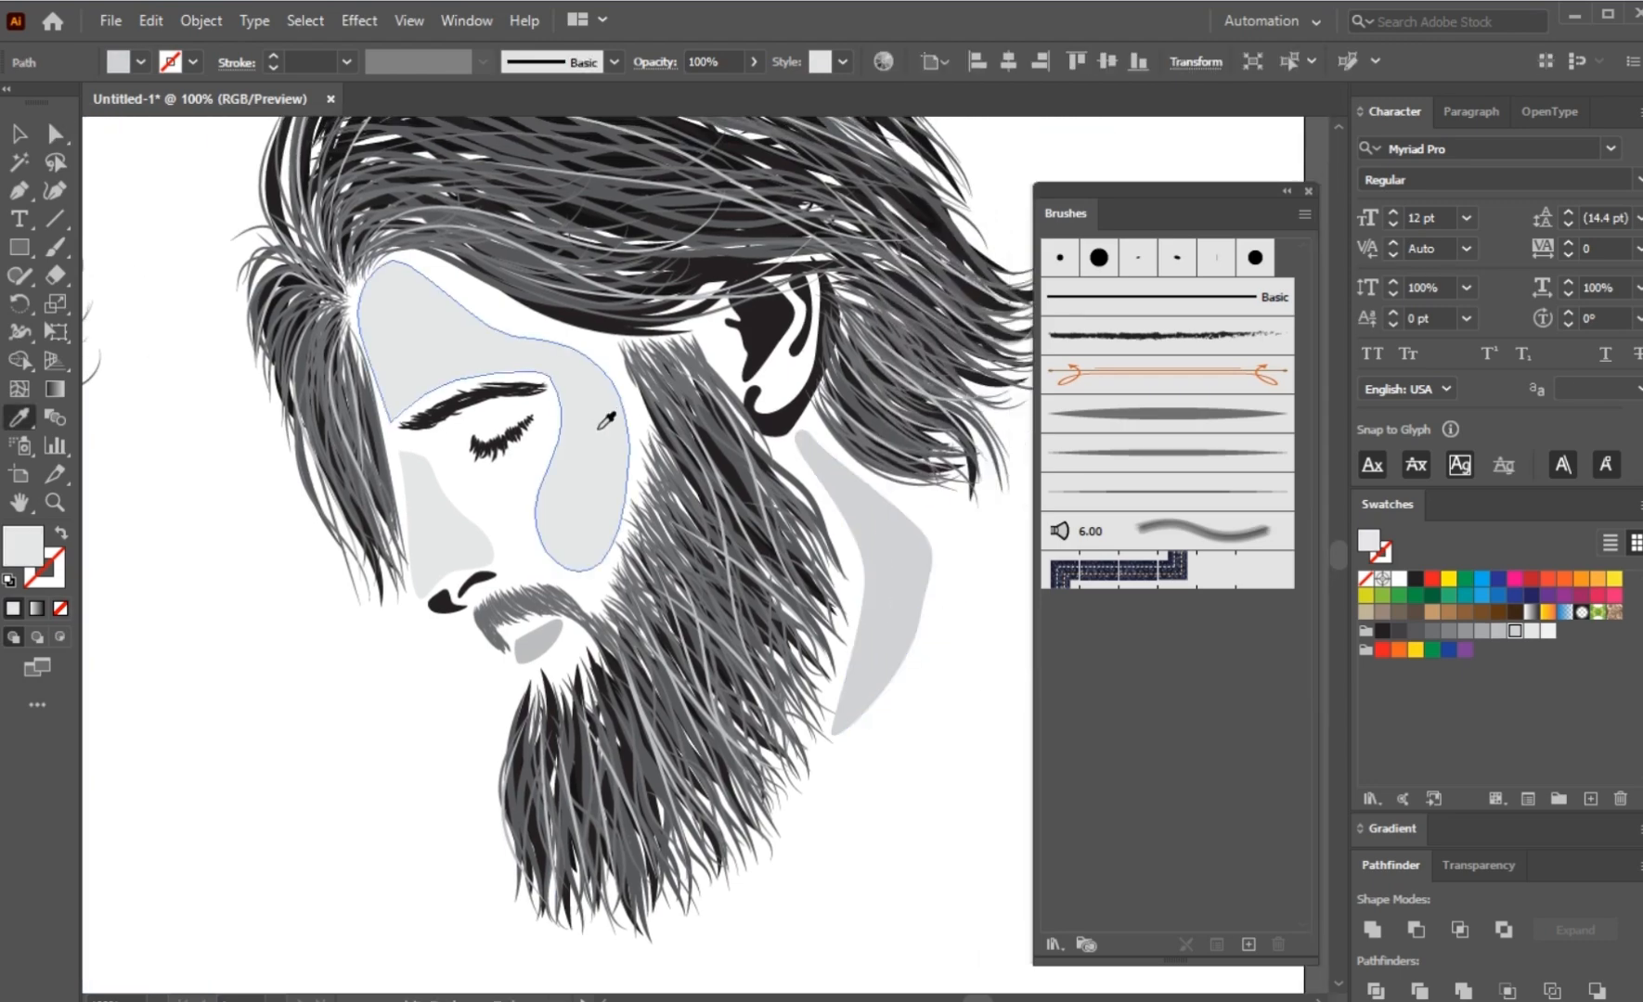
ctrl+click(276, 808)
Step: Recolour the ear's inner hollow, rim fold and outer shadow with the light grey sampled from the lip shape
scroll(278, 808, down, 1)
drag(286, 792, 343, 745)
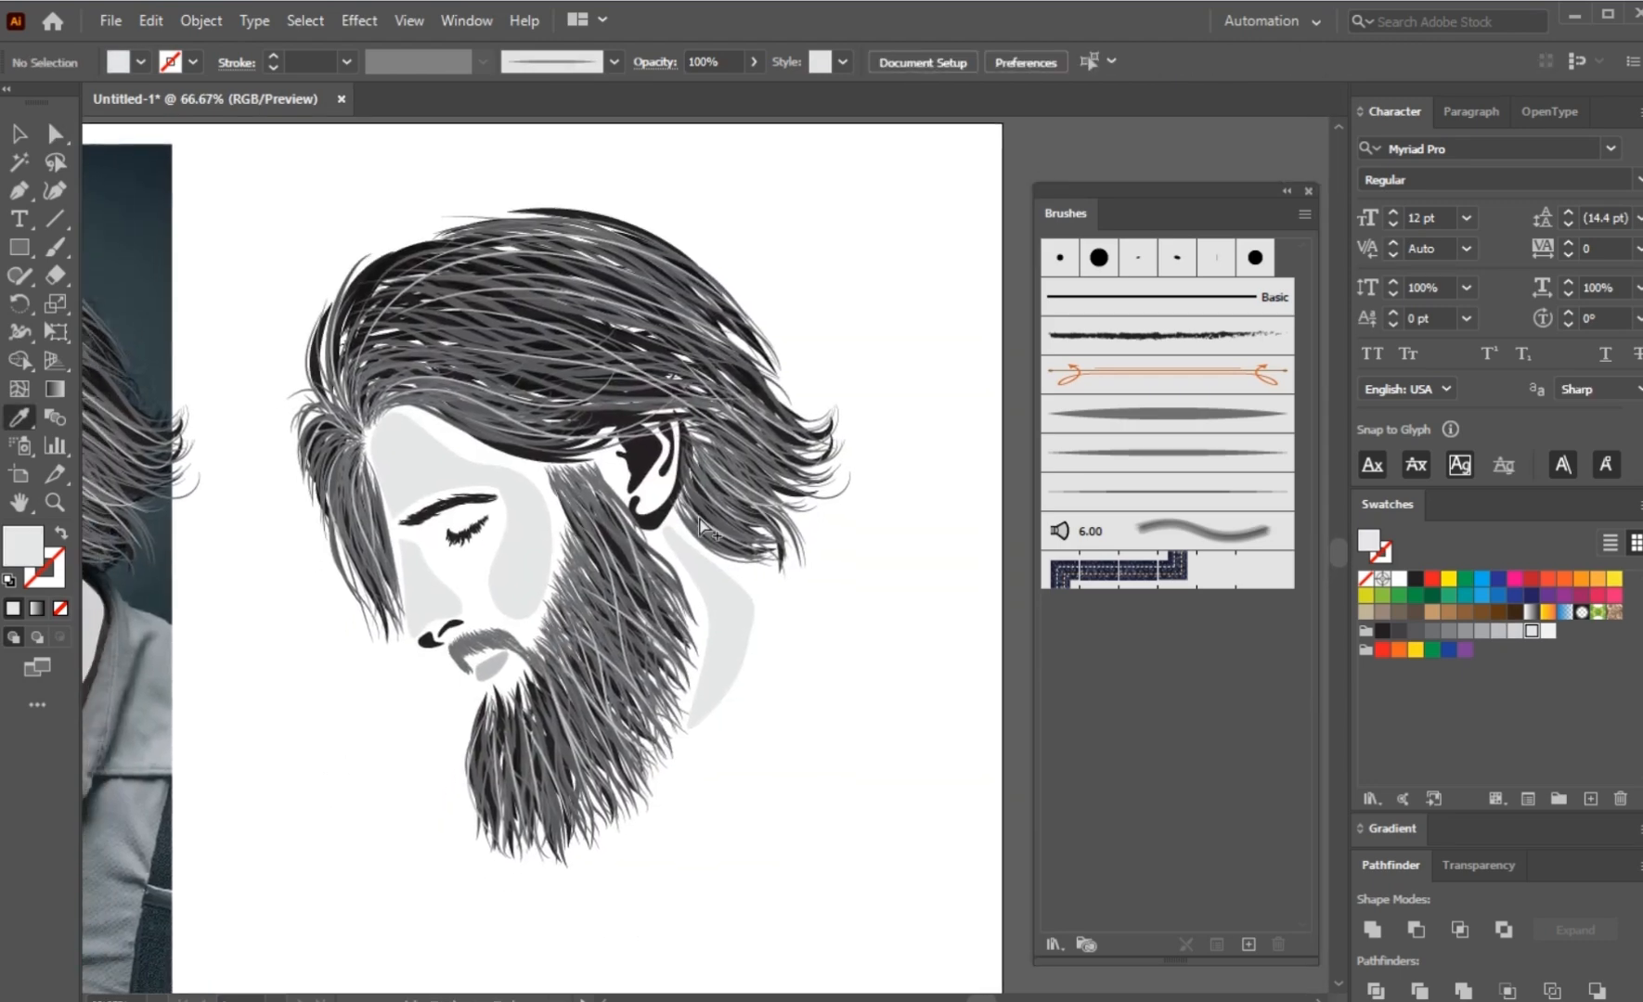
scroll(705, 418, up, 1)
key(a)
click(636, 501)
key(i)
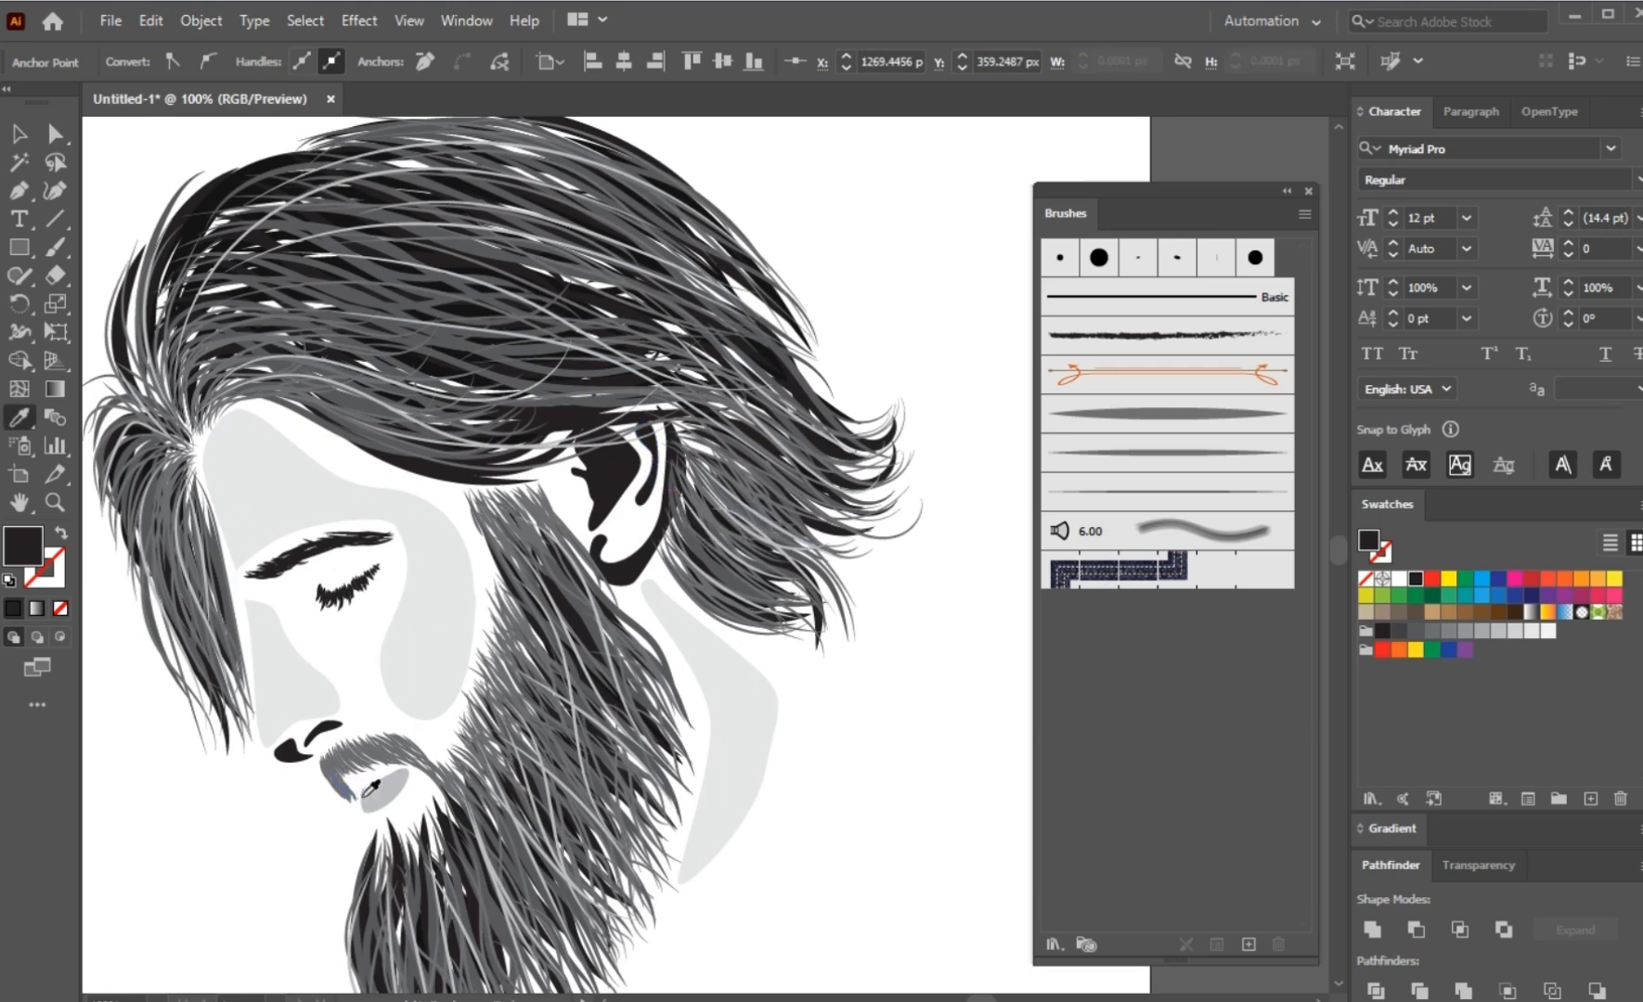
click(374, 796)
ctrl+click(645, 583)
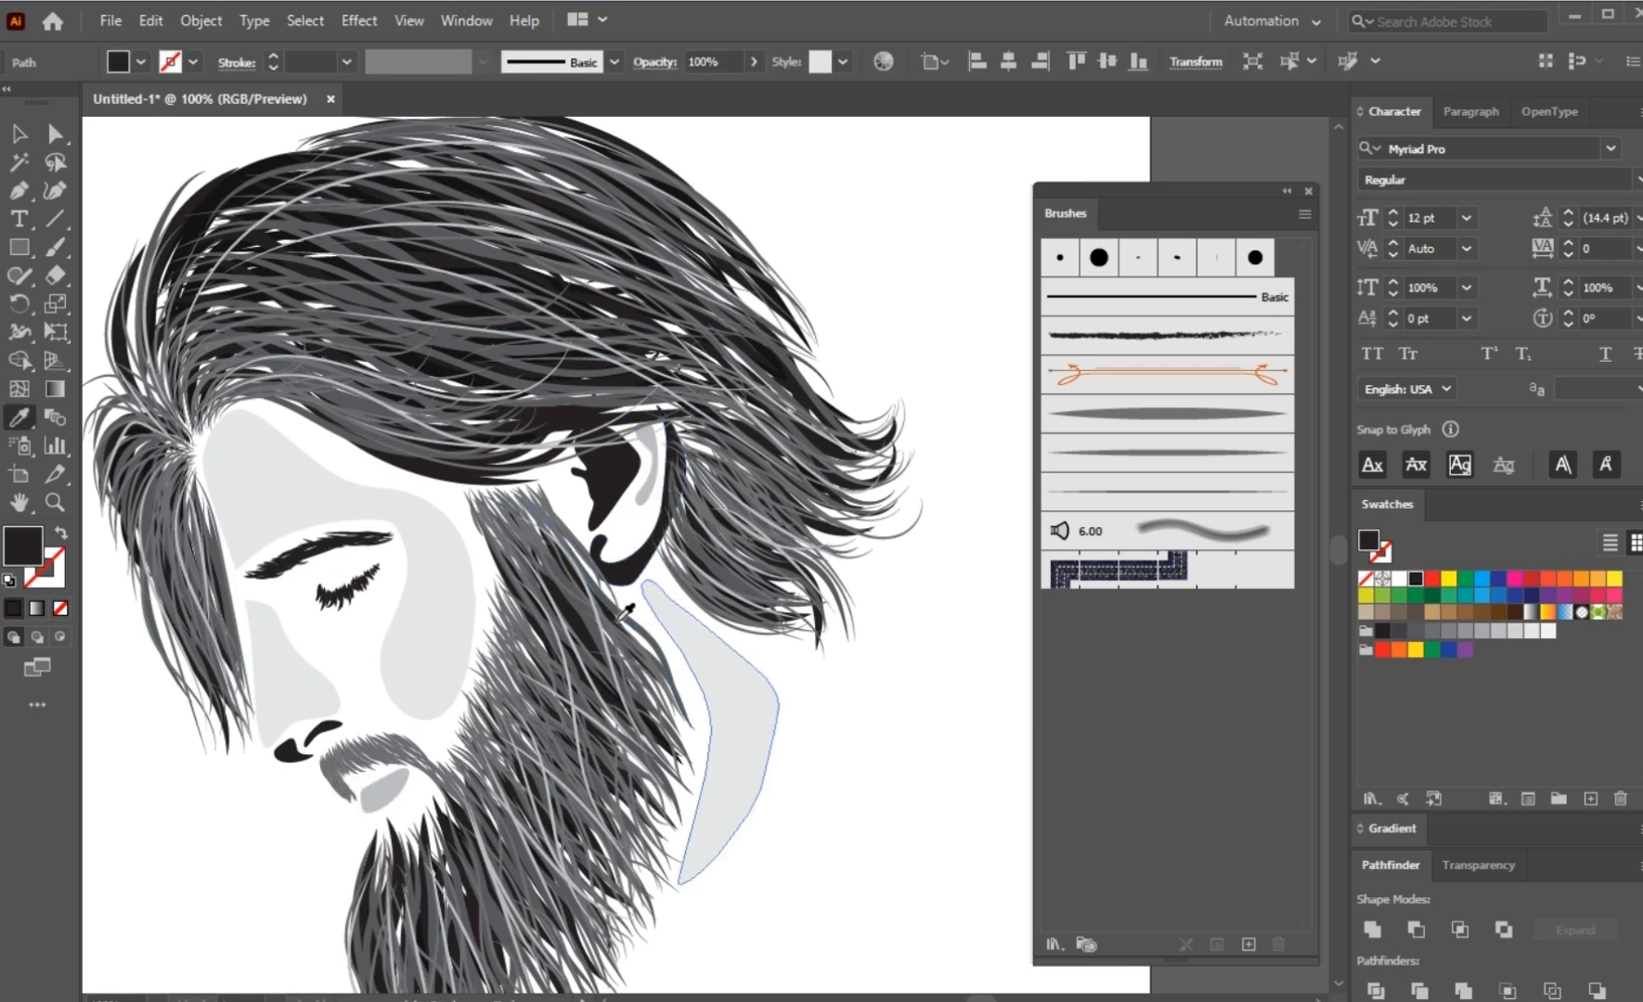
click(637, 499)
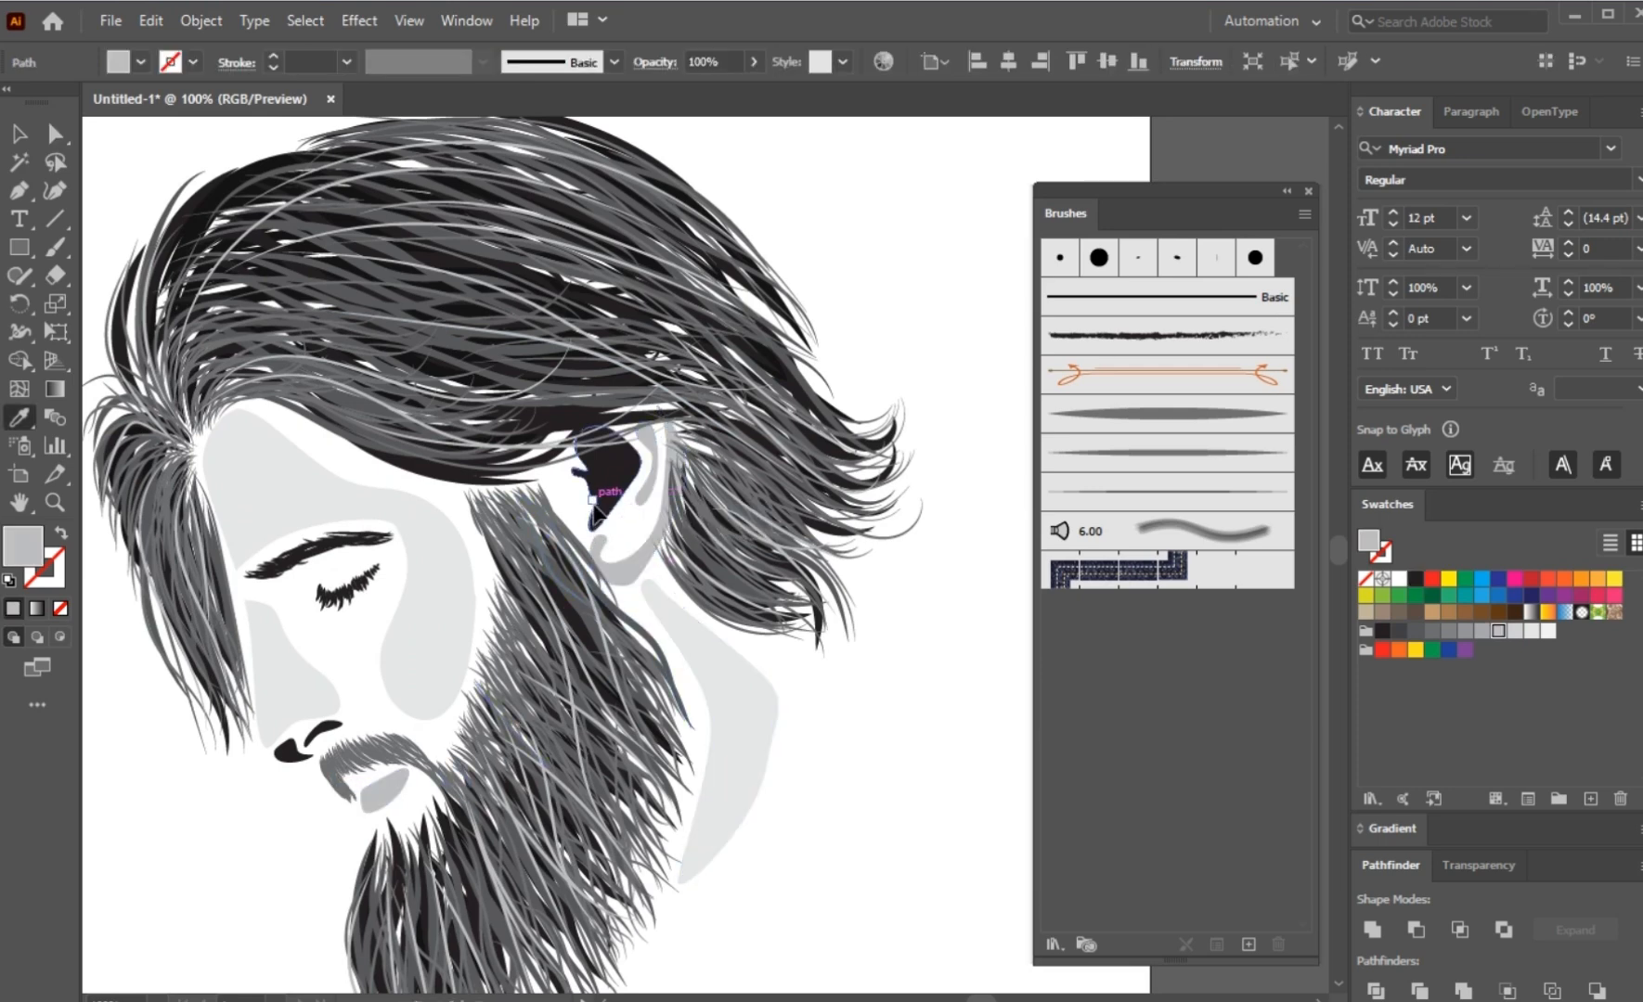
ctrl+click(593, 502)
click(656, 551)
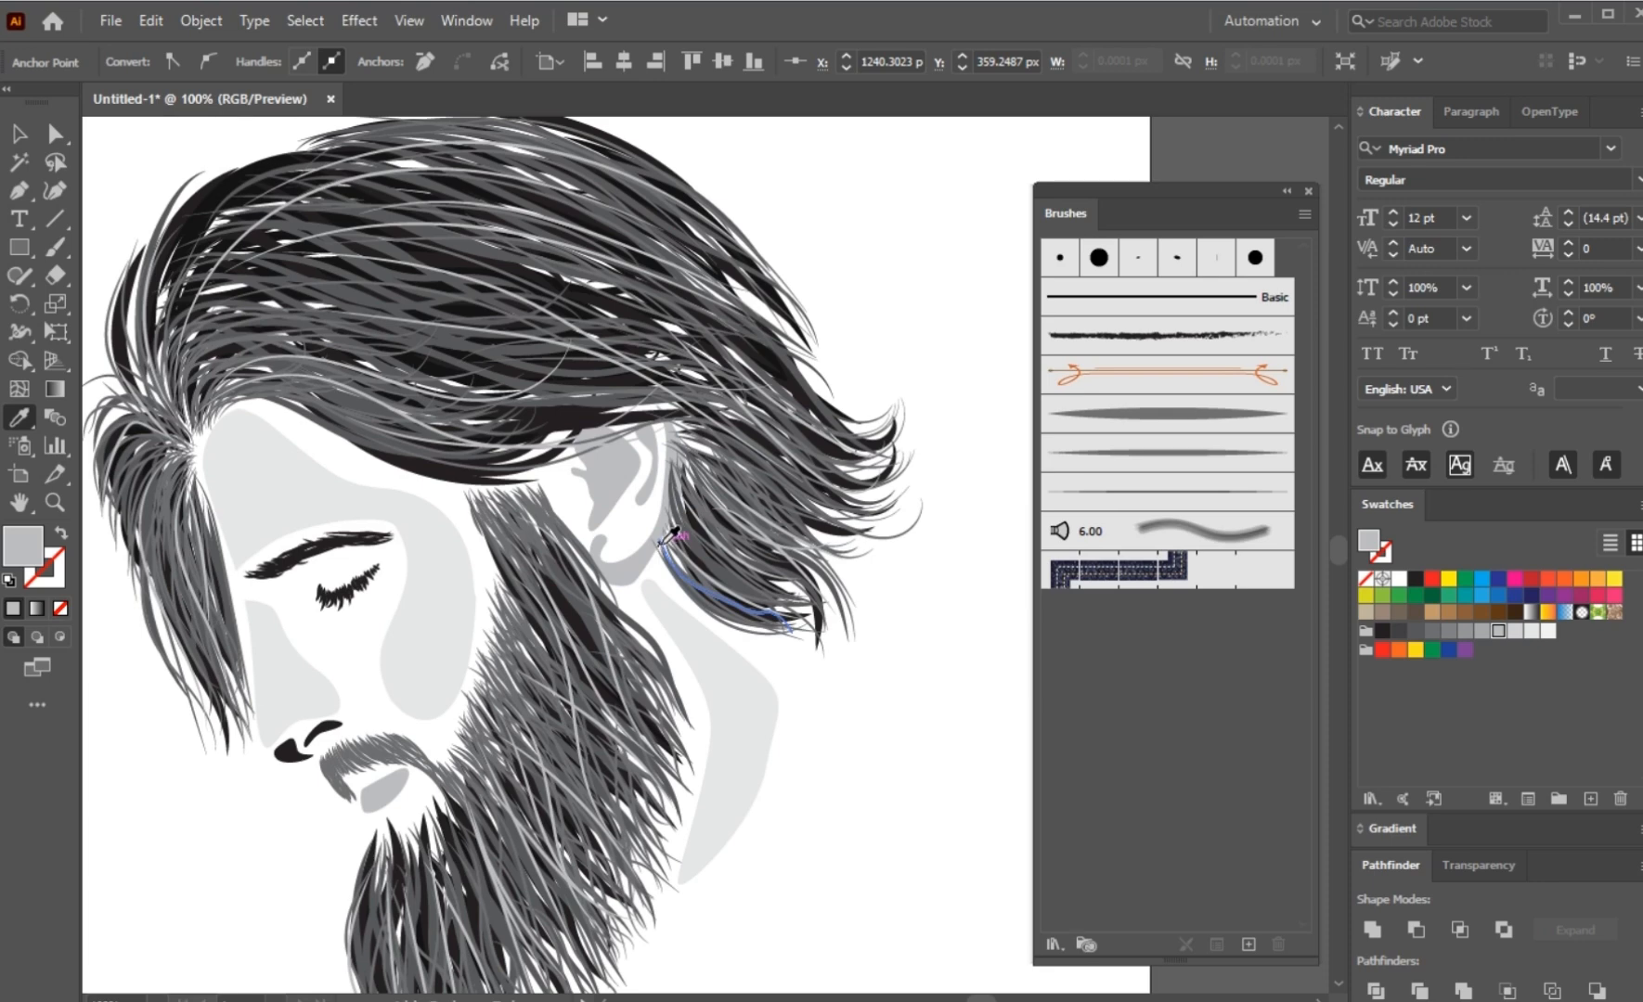
Step: Recolour the inner ear hollow and the outer ear shadow with the dark grey sampled from the hair, and deselect them
ctrl+click(614, 501)
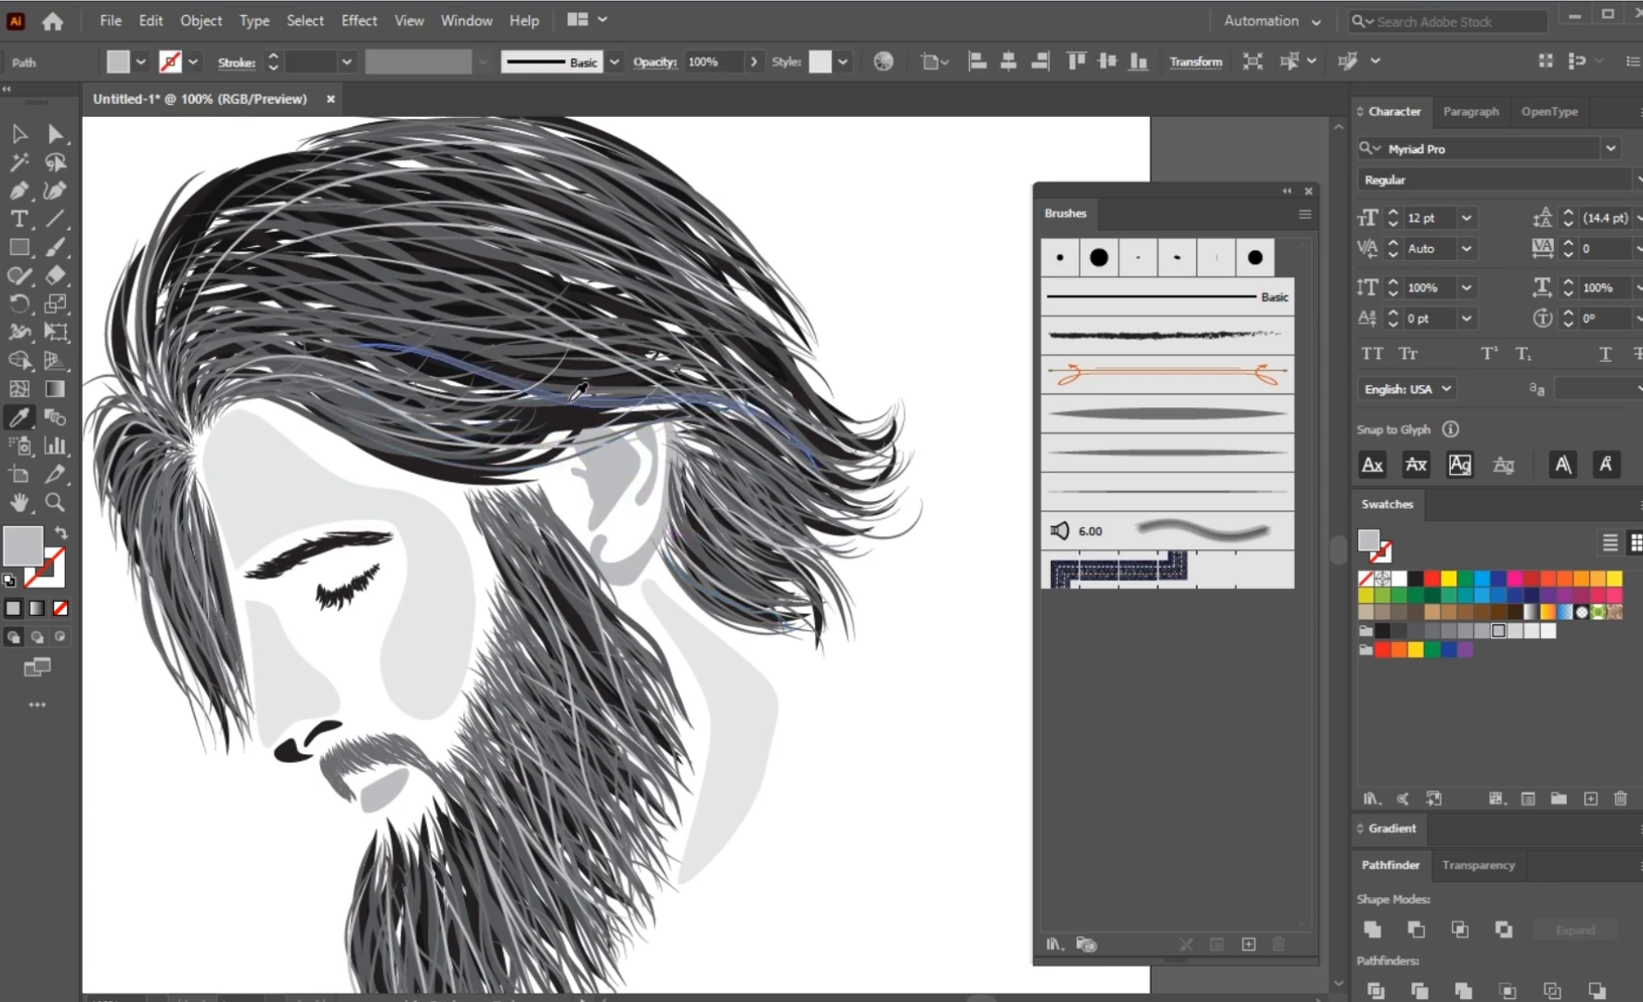
click(572, 399)
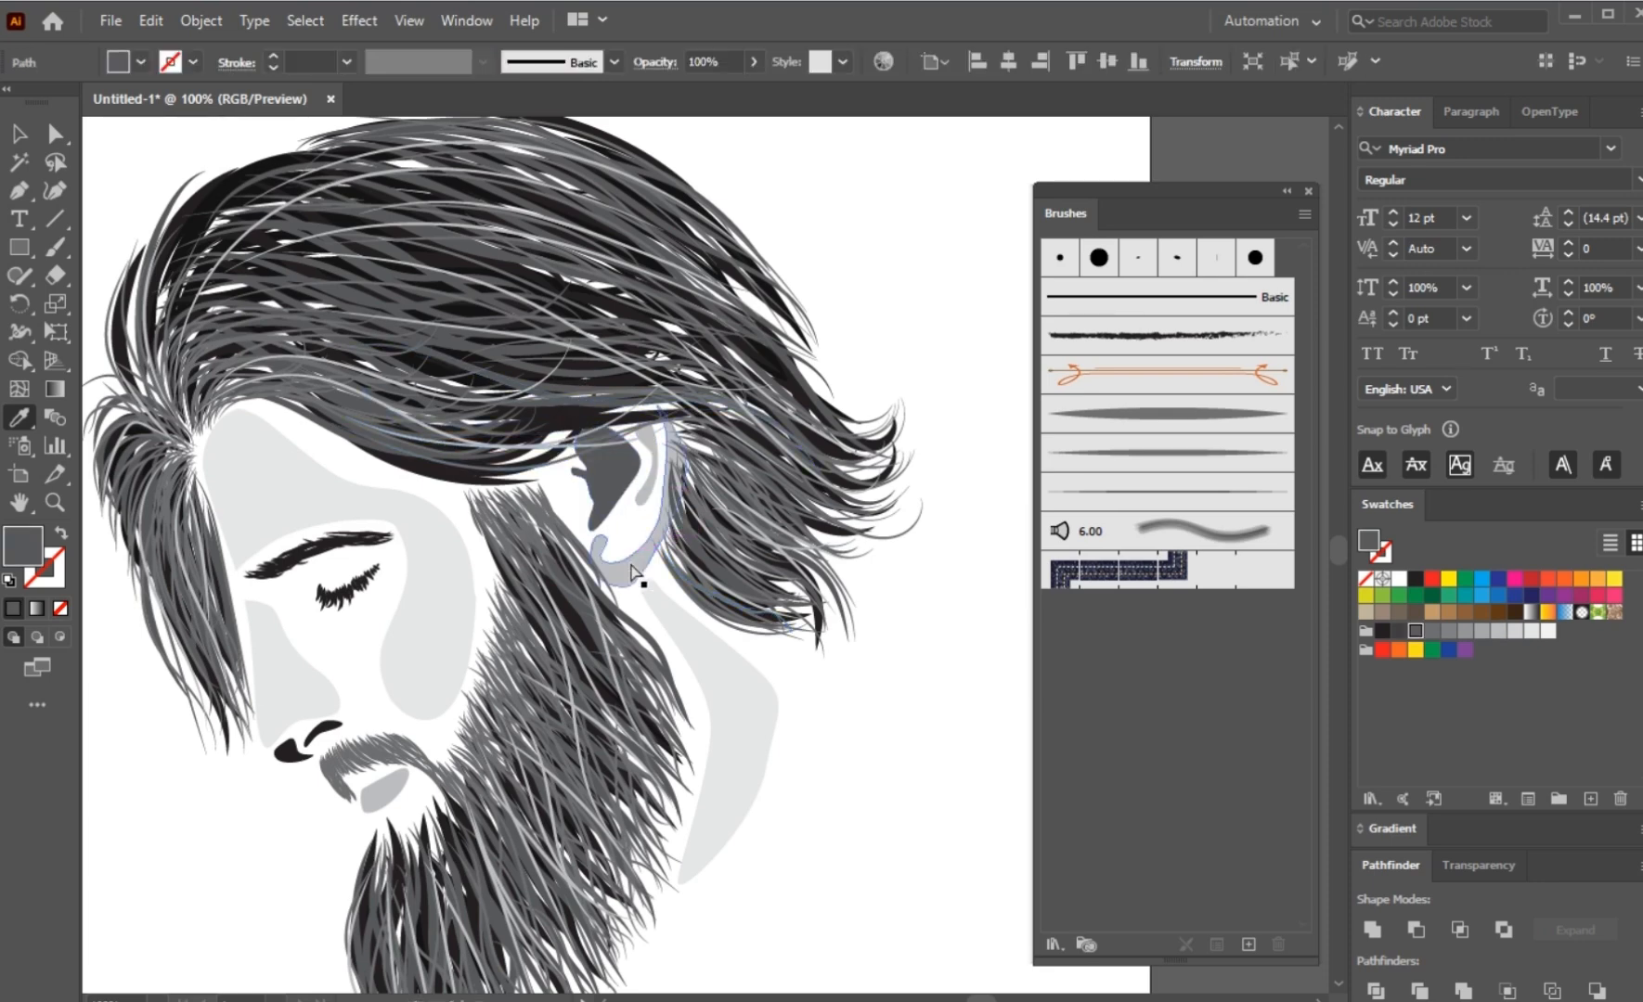
ctrl+click(829, 772)
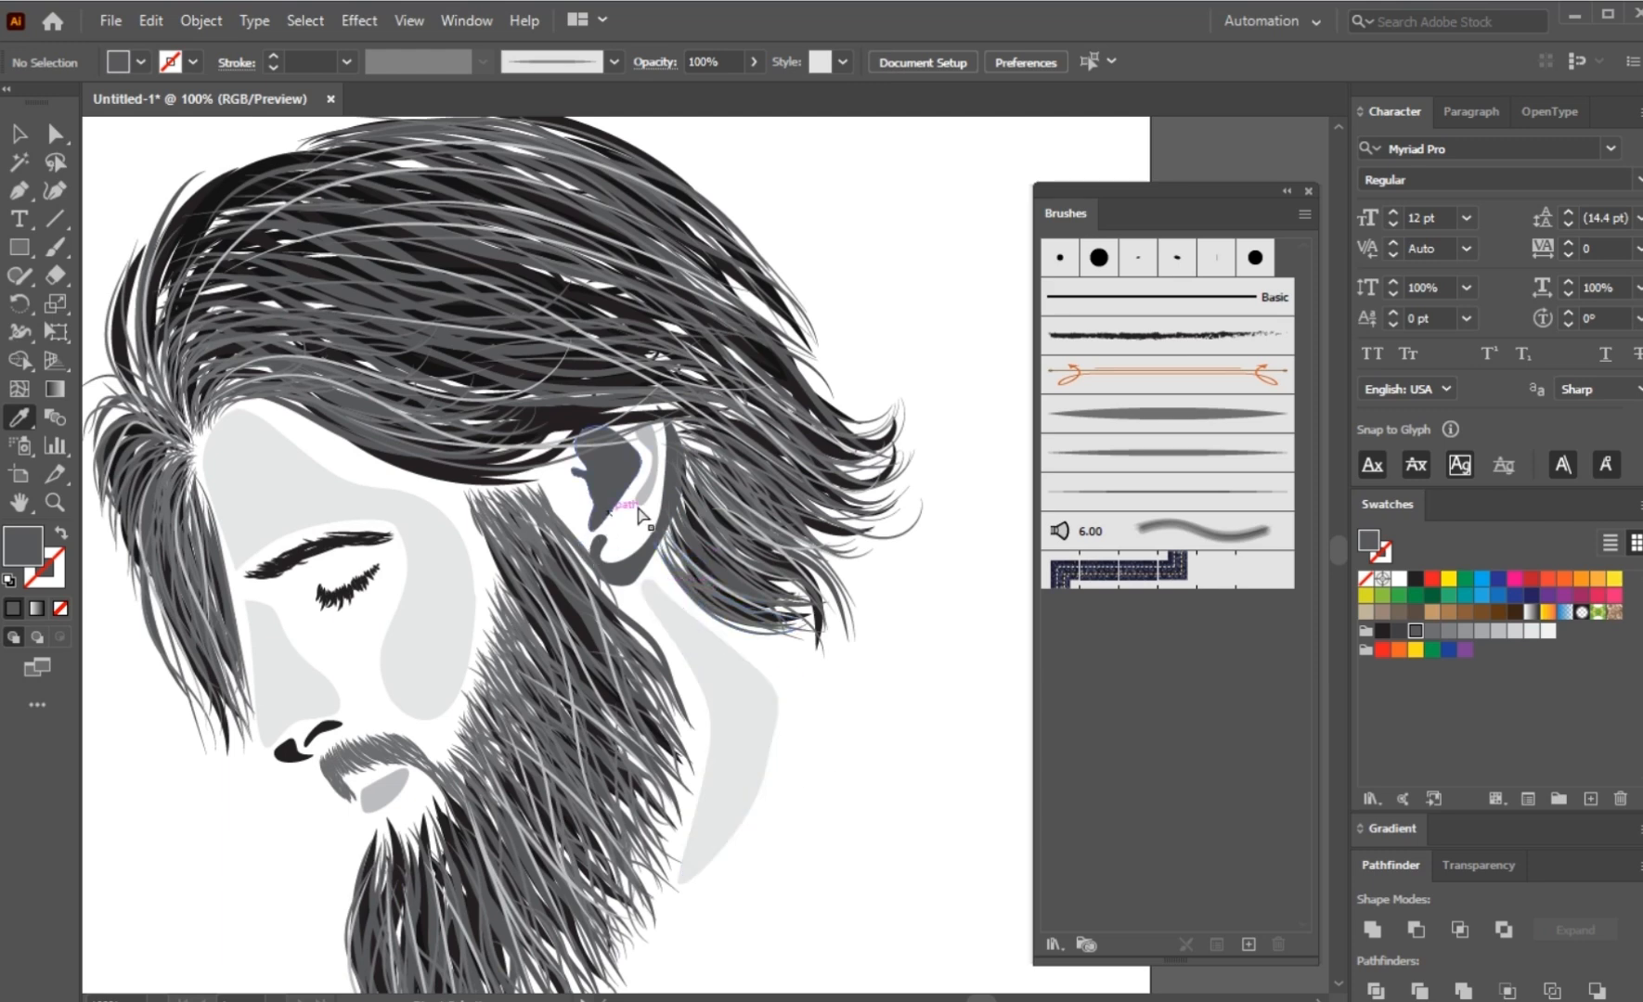
Step: Fill the inner ear hollow and outer ear shadow with the eyebrow's near-black, and the rim fold with the moustache's mid-grey
ctrl+click(599, 502)
click(604, 579)
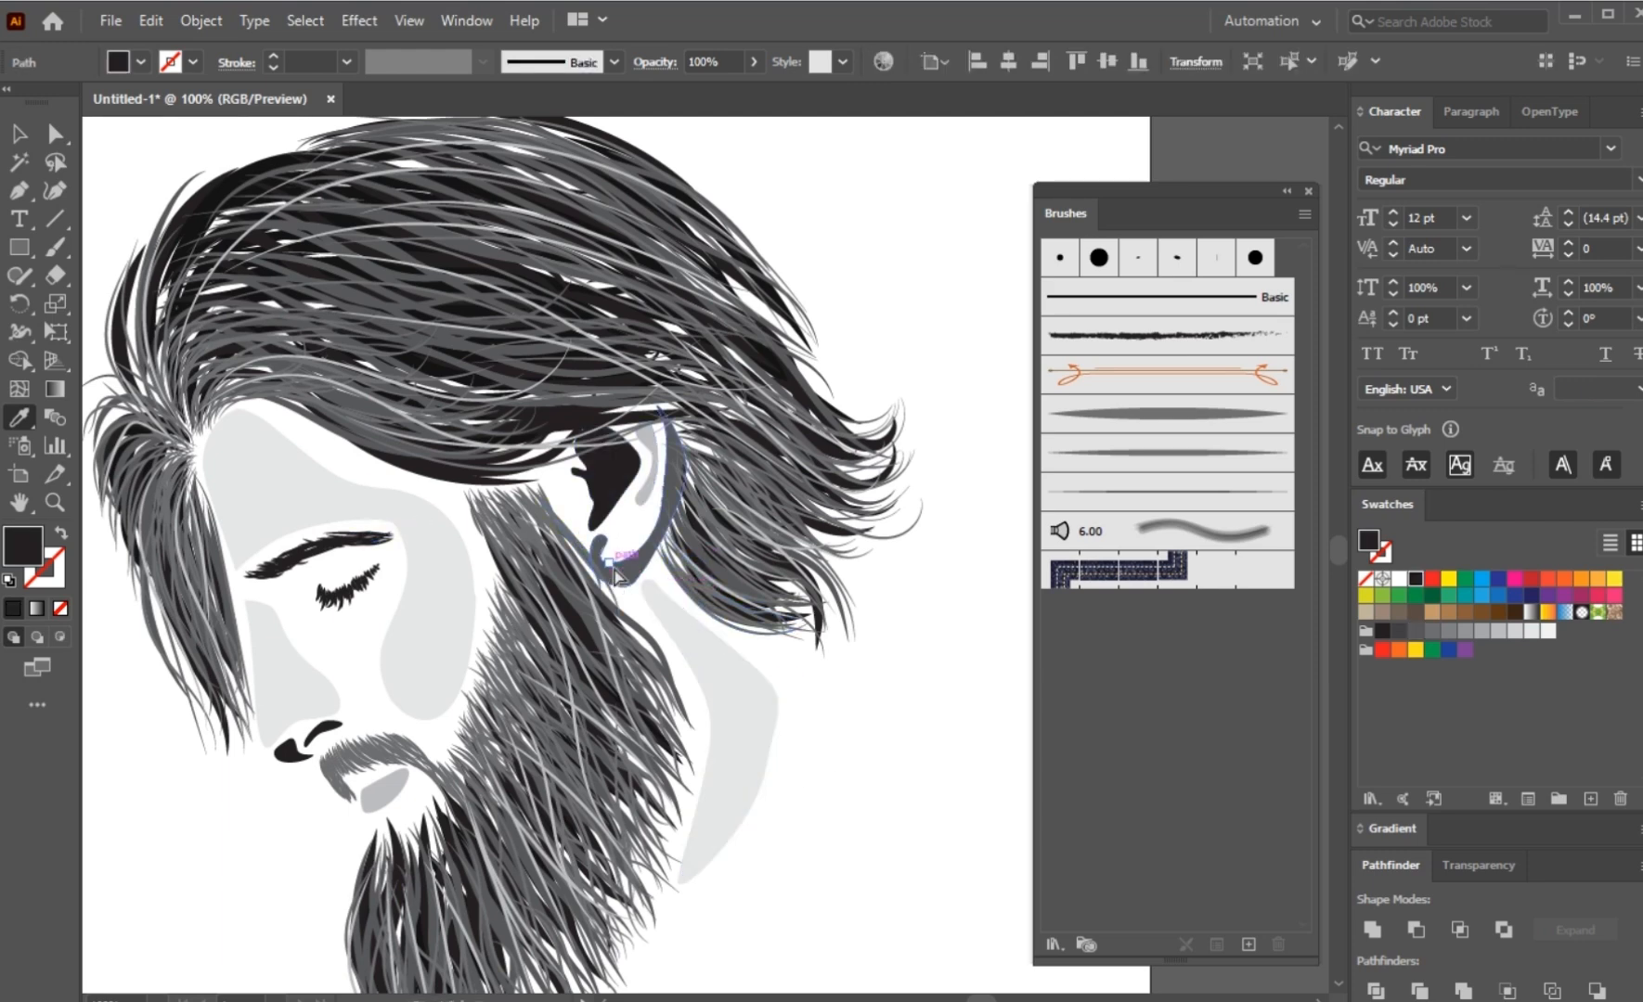
ctrl+click(613, 567)
click(367, 539)
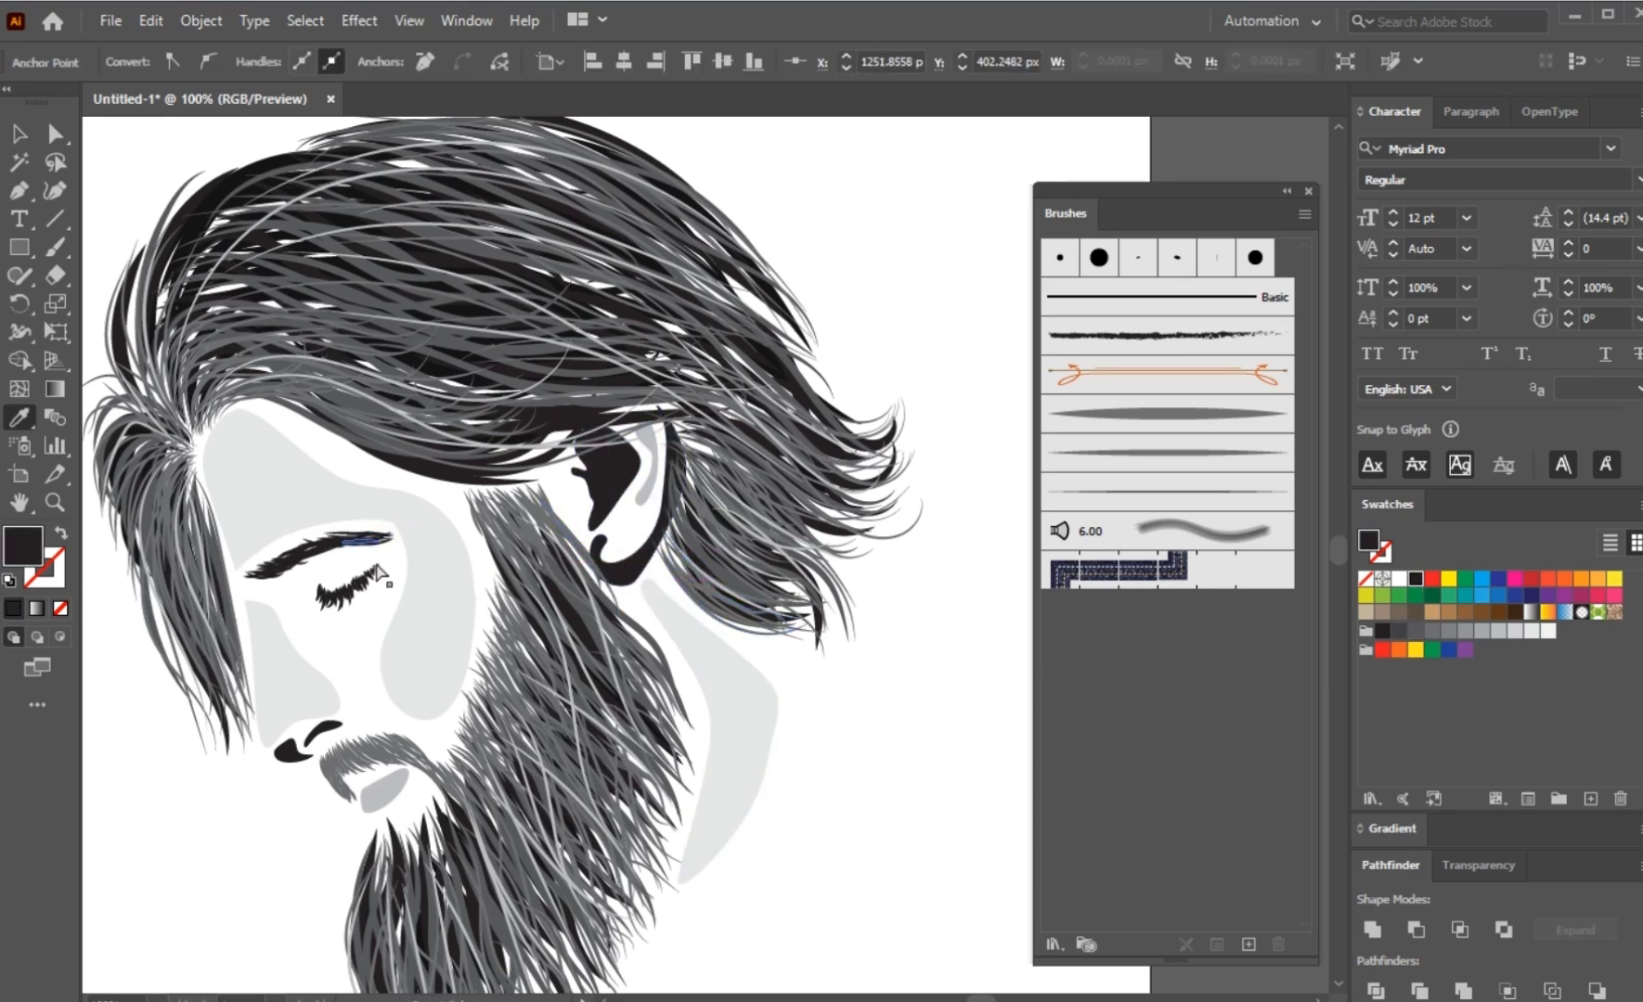
ctrl+click(650, 492)
click(396, 736)
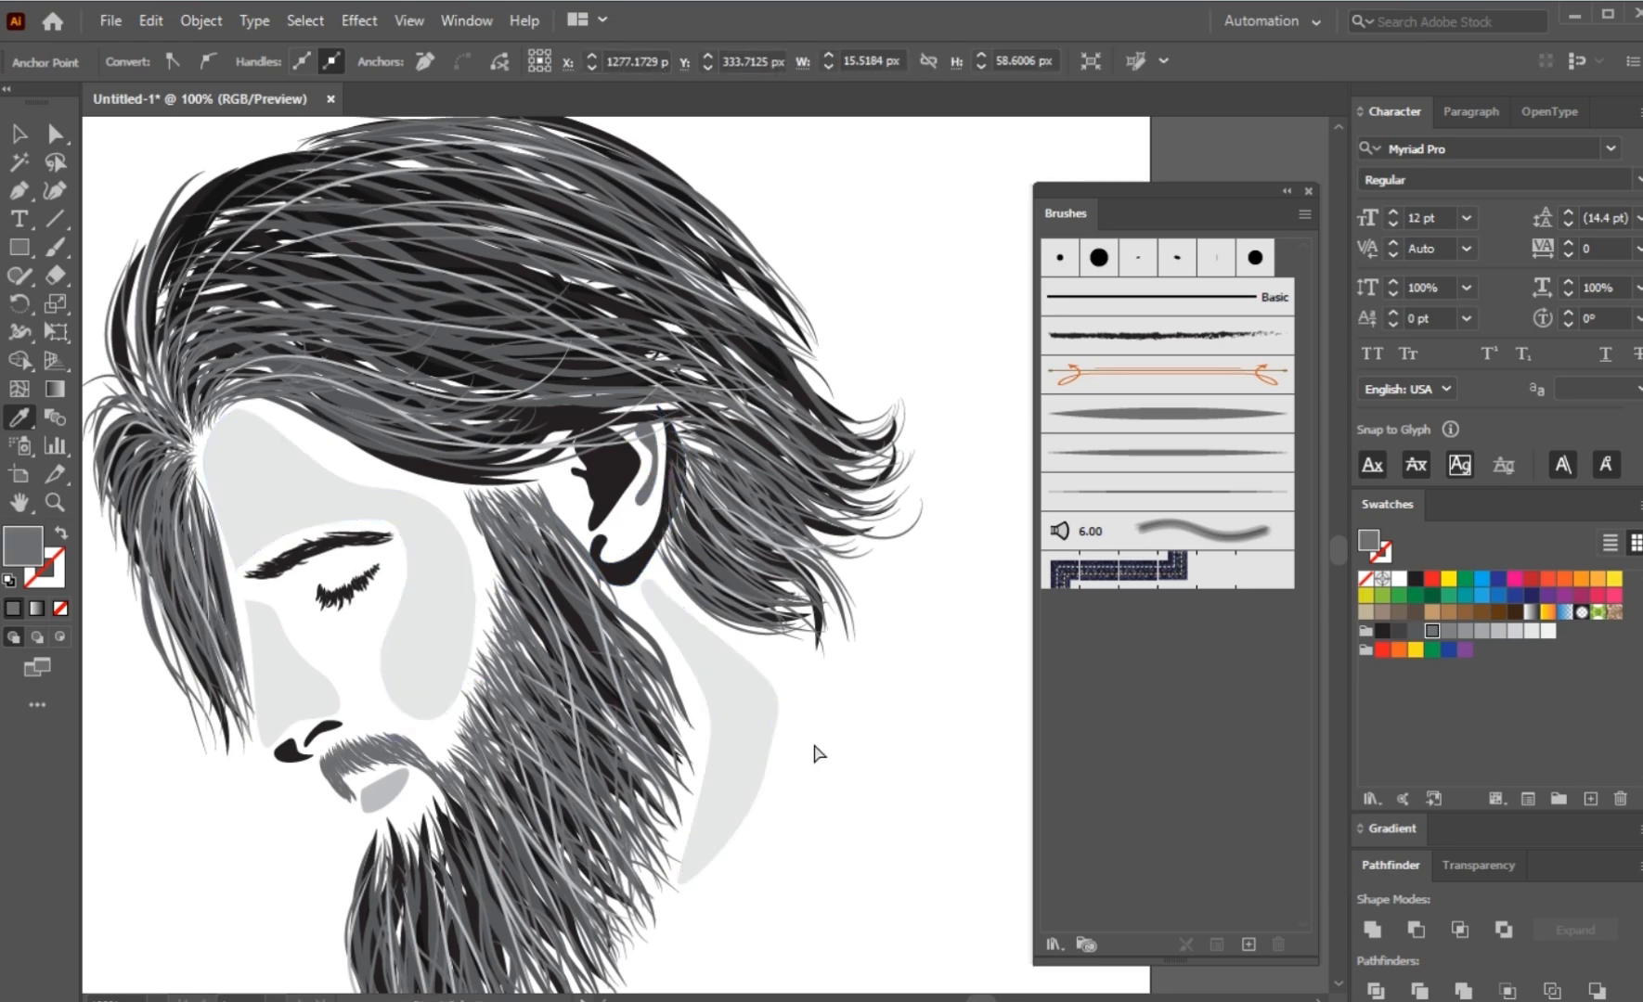
Step: Try the mid-grey sampled from the ear's rim fold on the neck shape, and return the neck to very light grey
ctrl+click(759, 753)
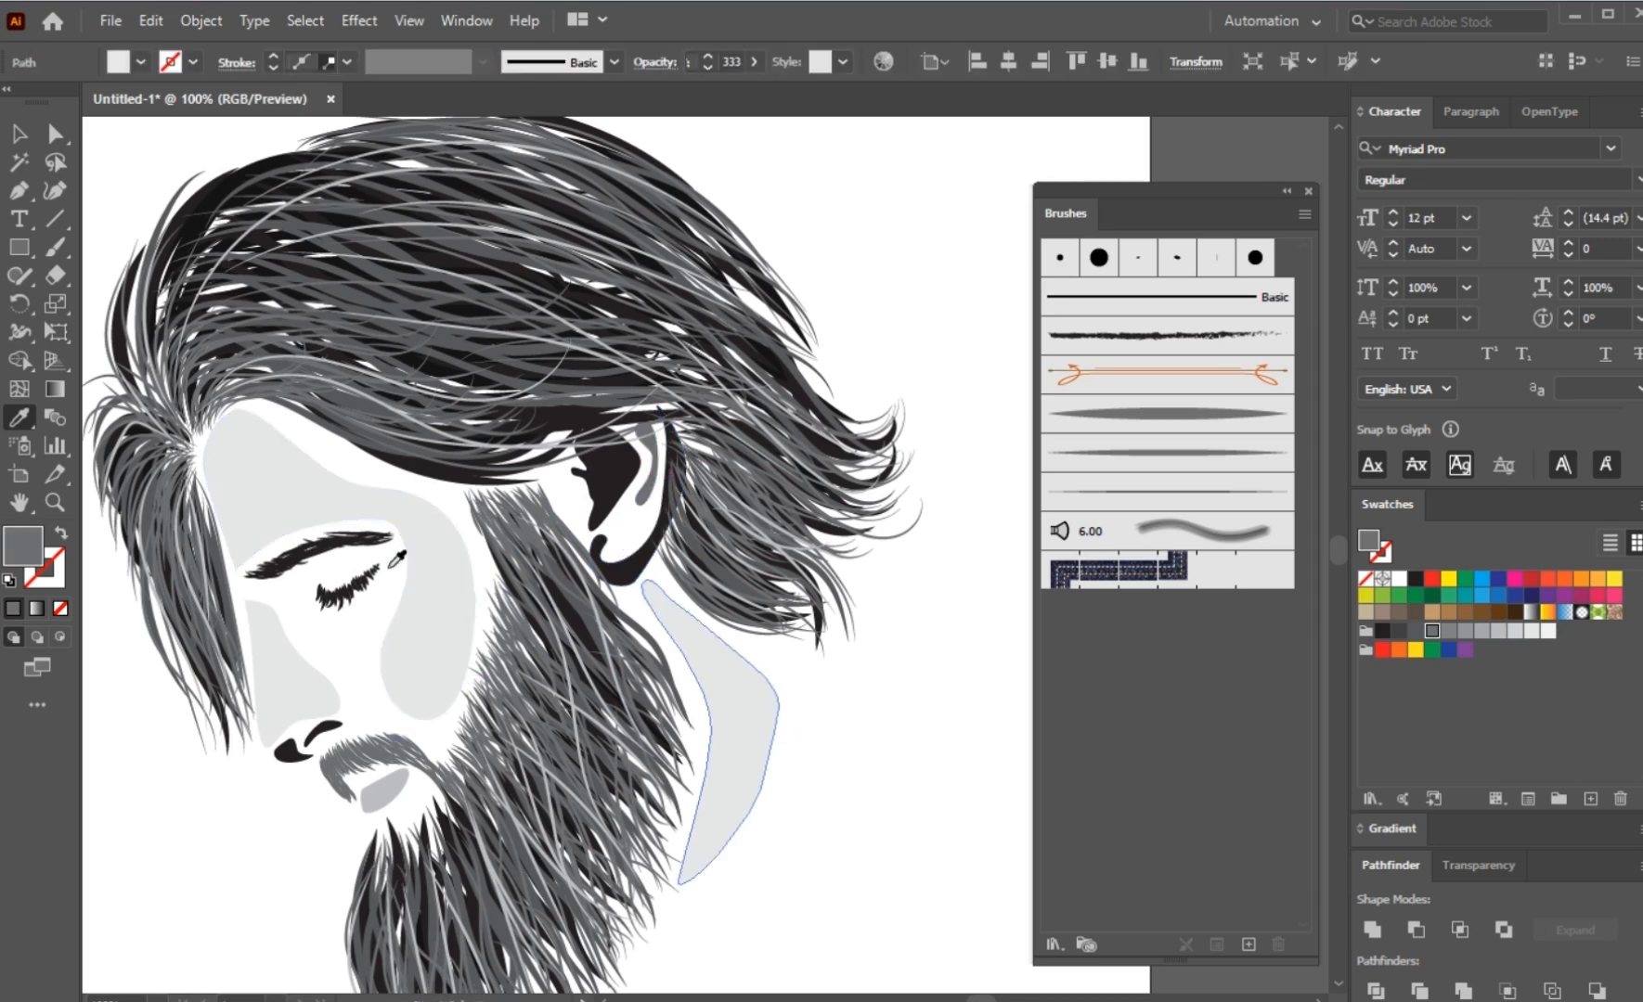
click(642, 504)
ctrl+click(869, 753)
scroll(854, 742, down, 2)
ctrl+click(794, 769)
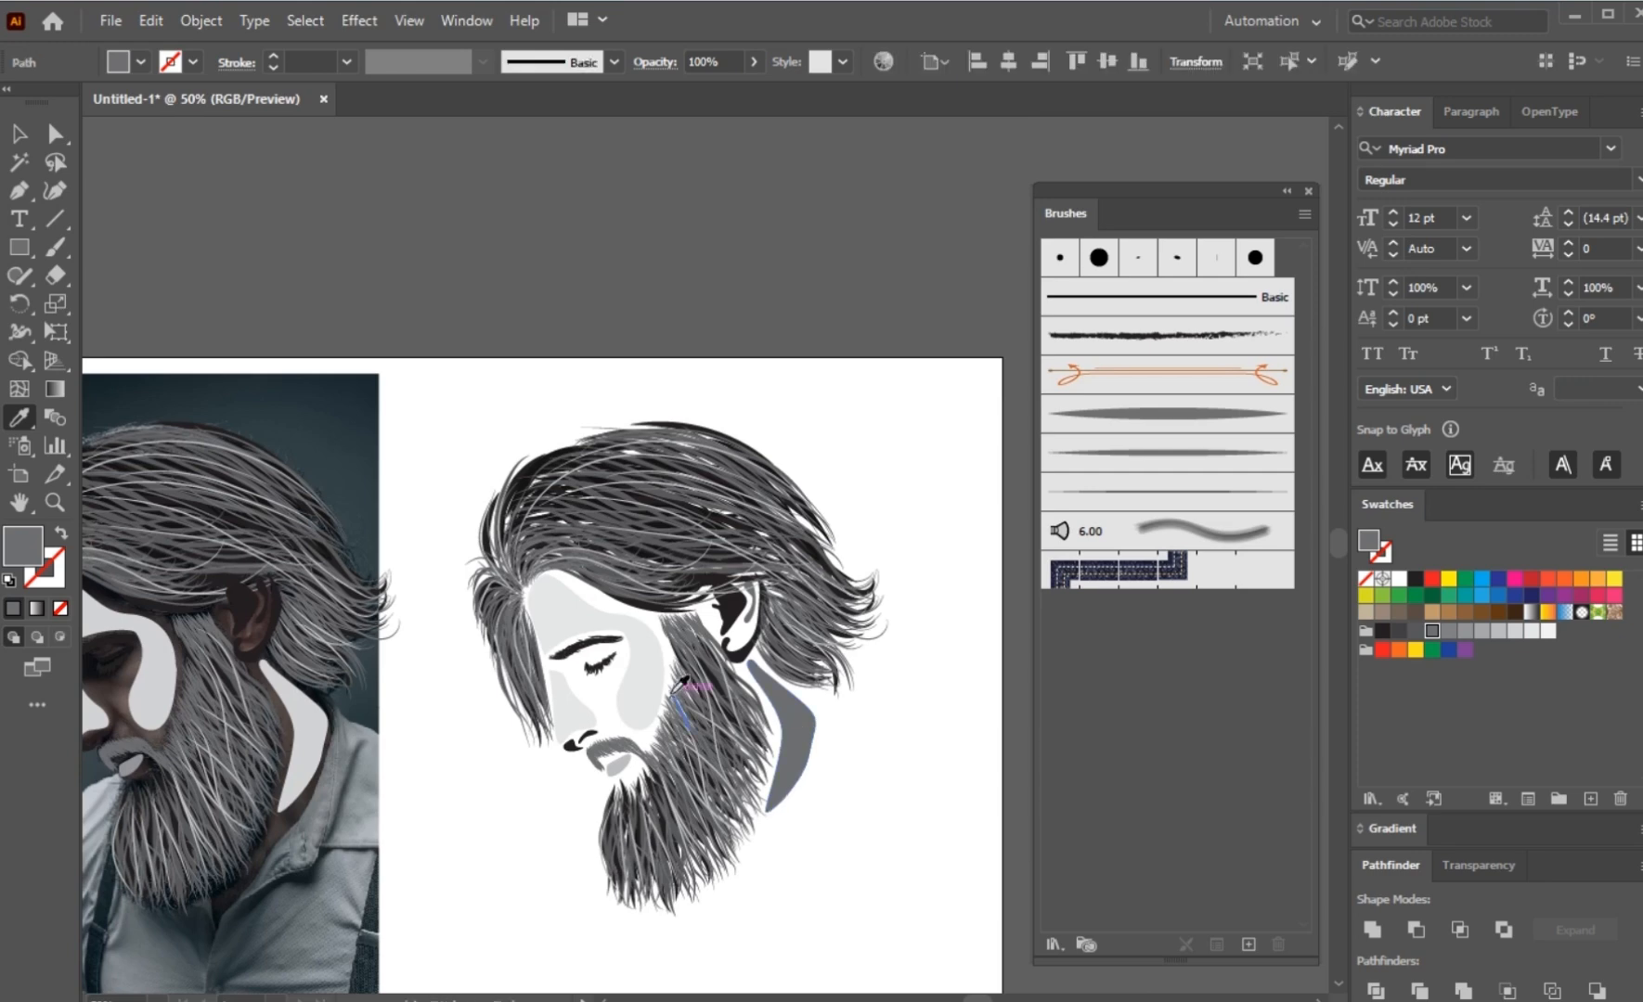
click(676, 692)
ctrl+click(825, 763)
drag(825, 763, 785, 605)
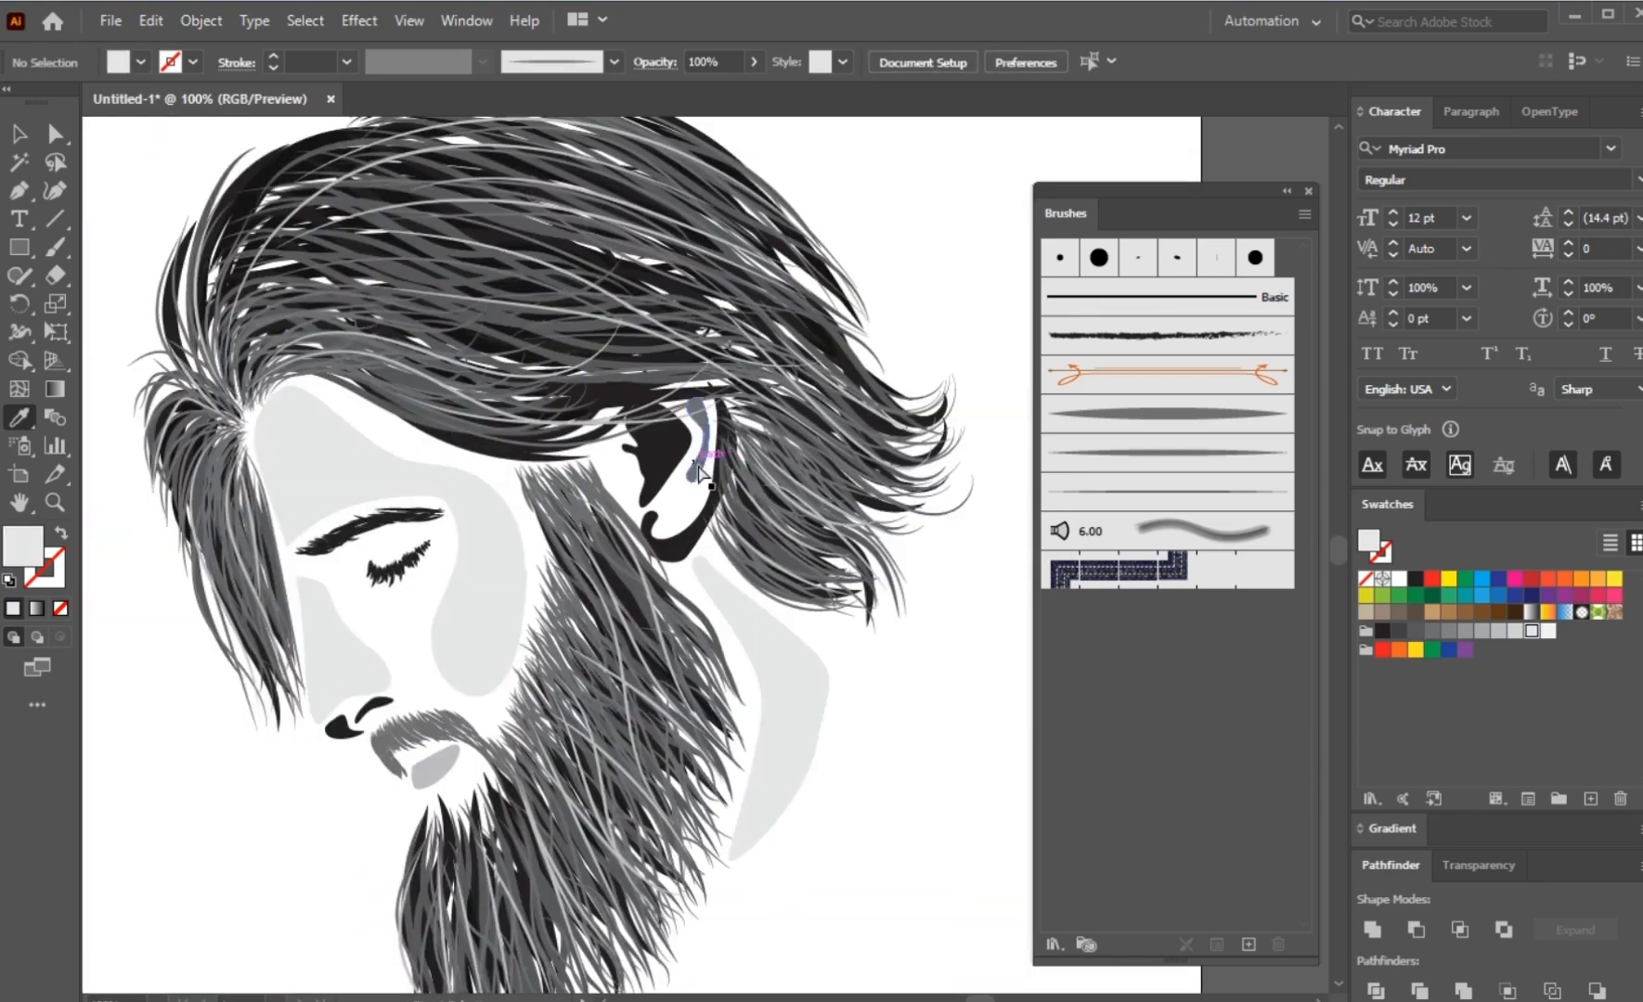
Step: Fill the ear's rim fold with the near-black sampled from the inner ear hollow and deselect it
ctrl+click(698, 463)
click(679, 468)
scroll(679, 469, down, 2)
ctrl+click(804, 611)
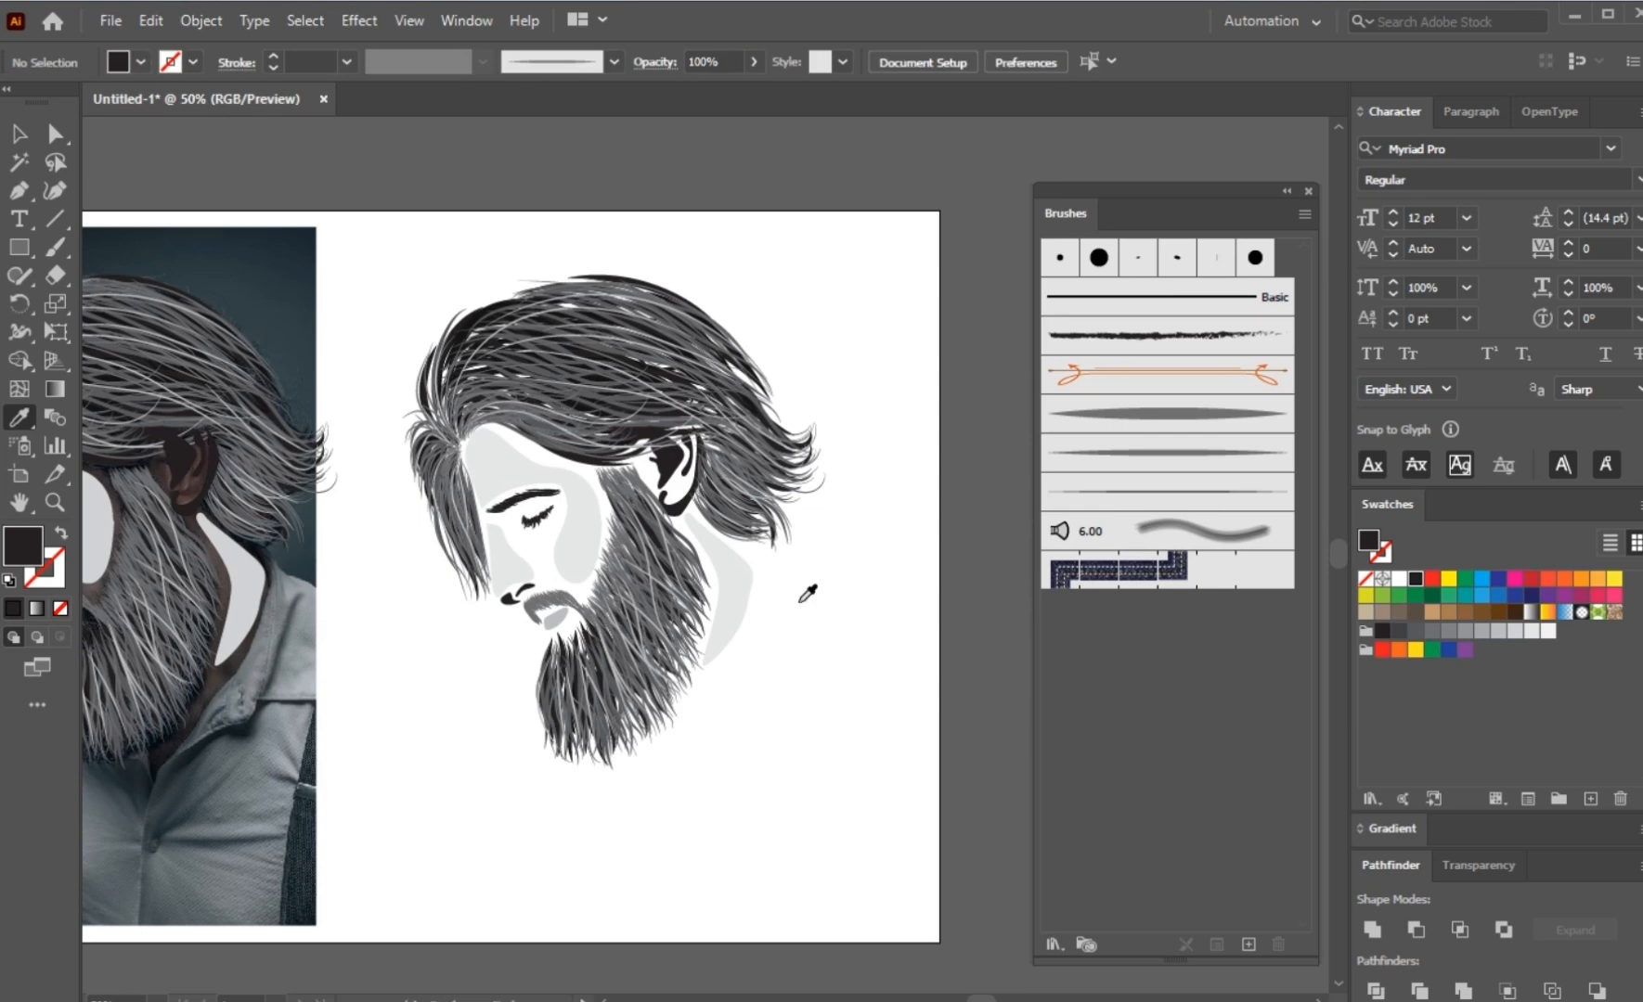
Step: Move the traced hair, beard and face shapes off the photo to the empty area above and left of the artboard
scroll(800, 584, down, 1)
scroll(795, 570, down, 2)
key(v)
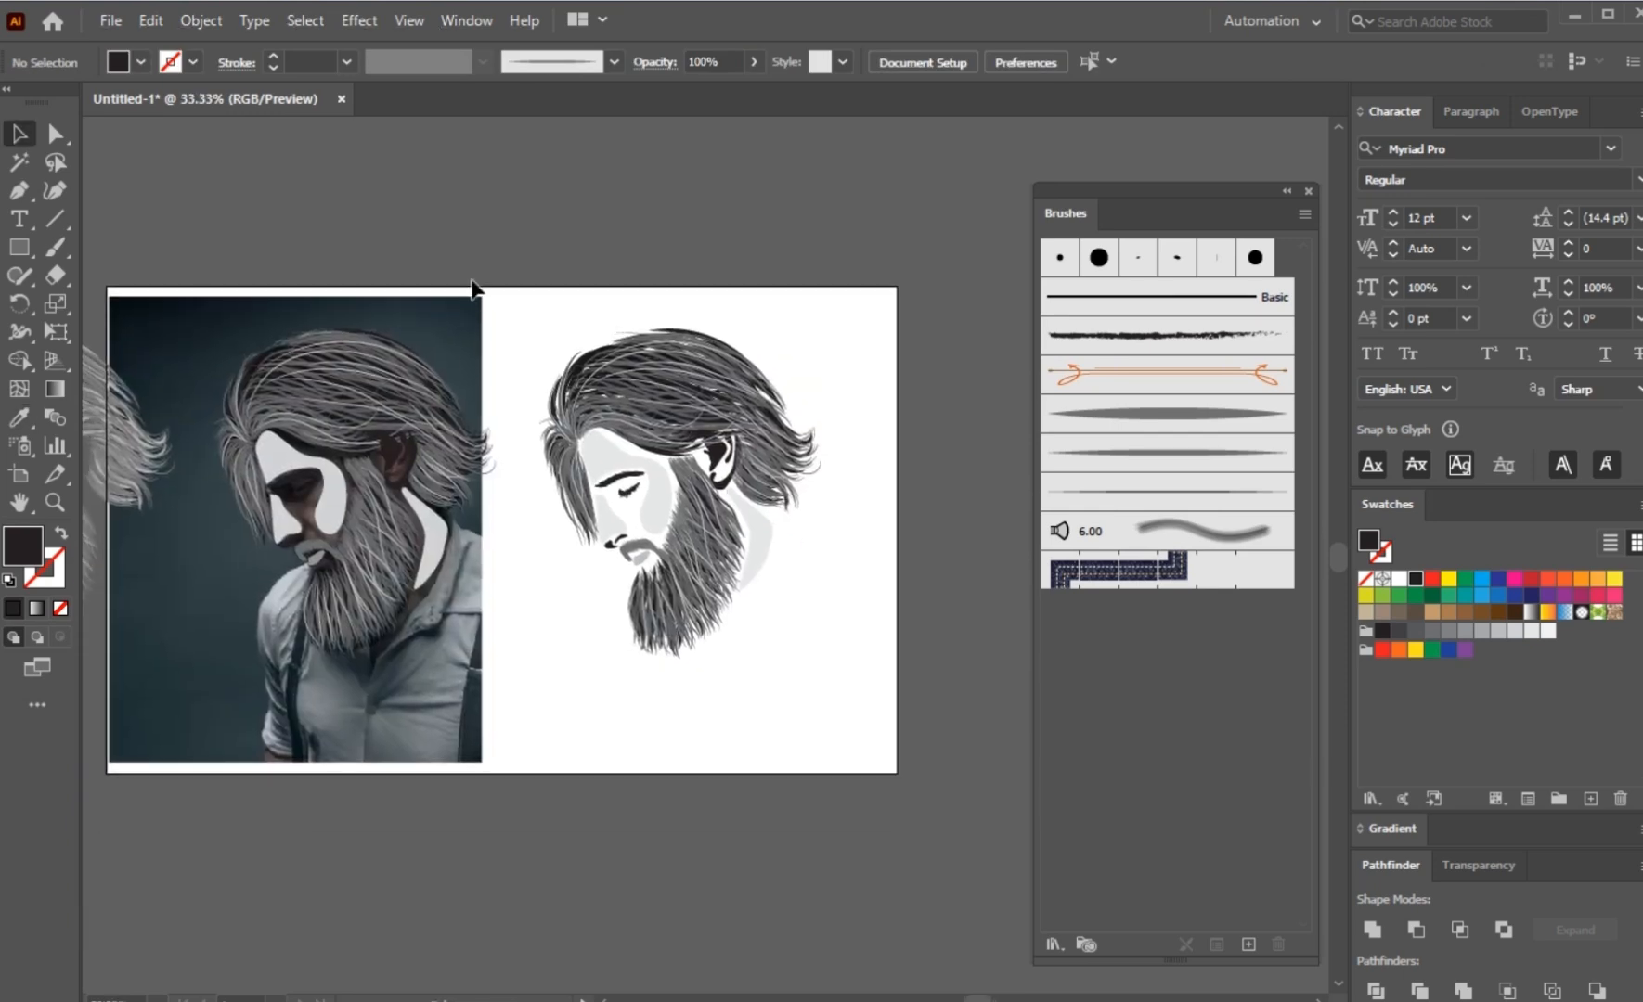
drag(224, 616, 226, 616)
drag(329, 596, 468, 350)
click(468, 351)
drag(612, 331, 565, 224)
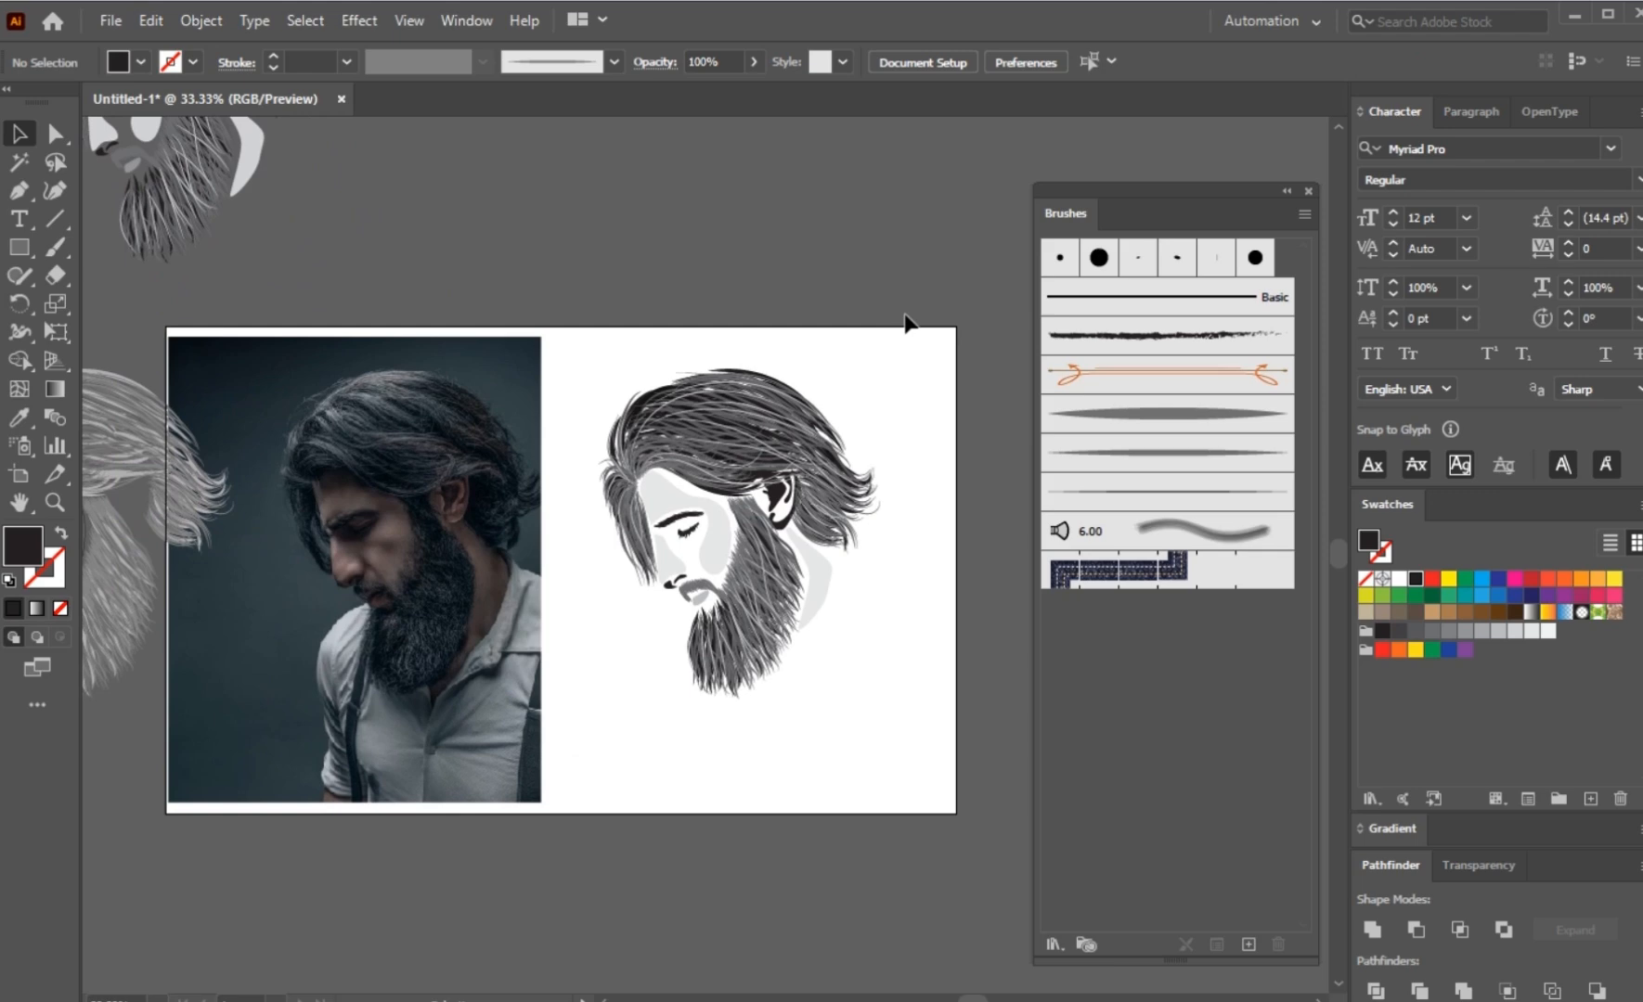
Step: Close the Brushes panel and select all shapes of the finished portrait beside the photo for a closer comparison
click(1309, 190)
key(ctrl+0)
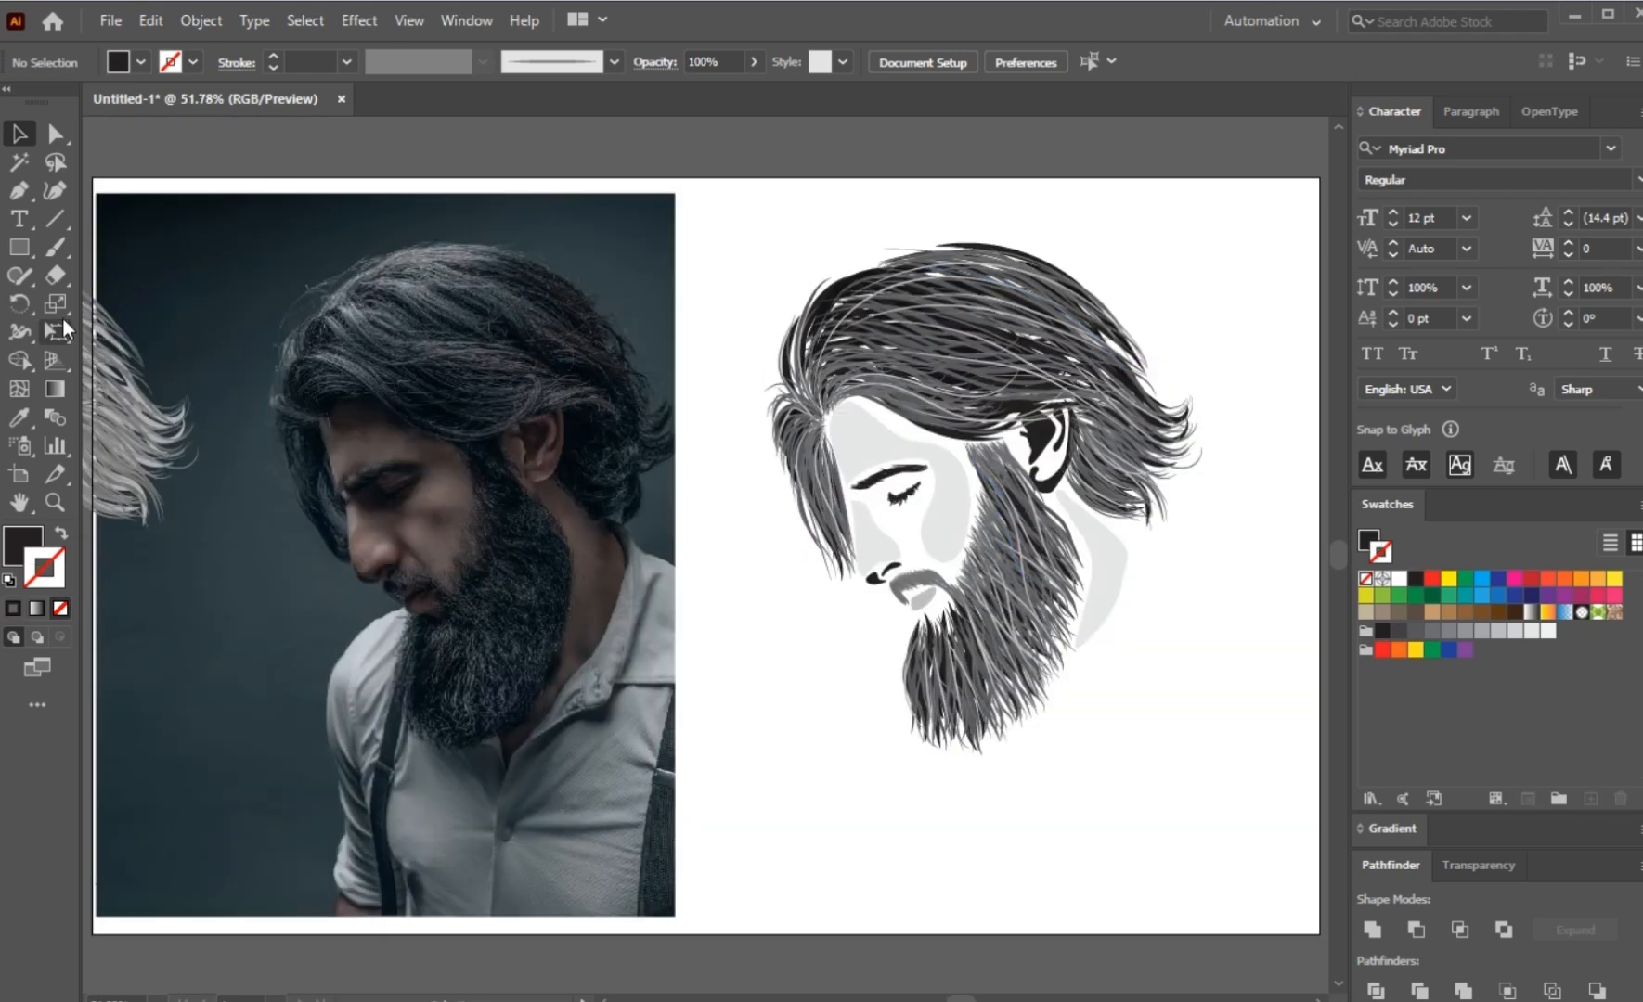
drag(217, 218, 1221, 777)
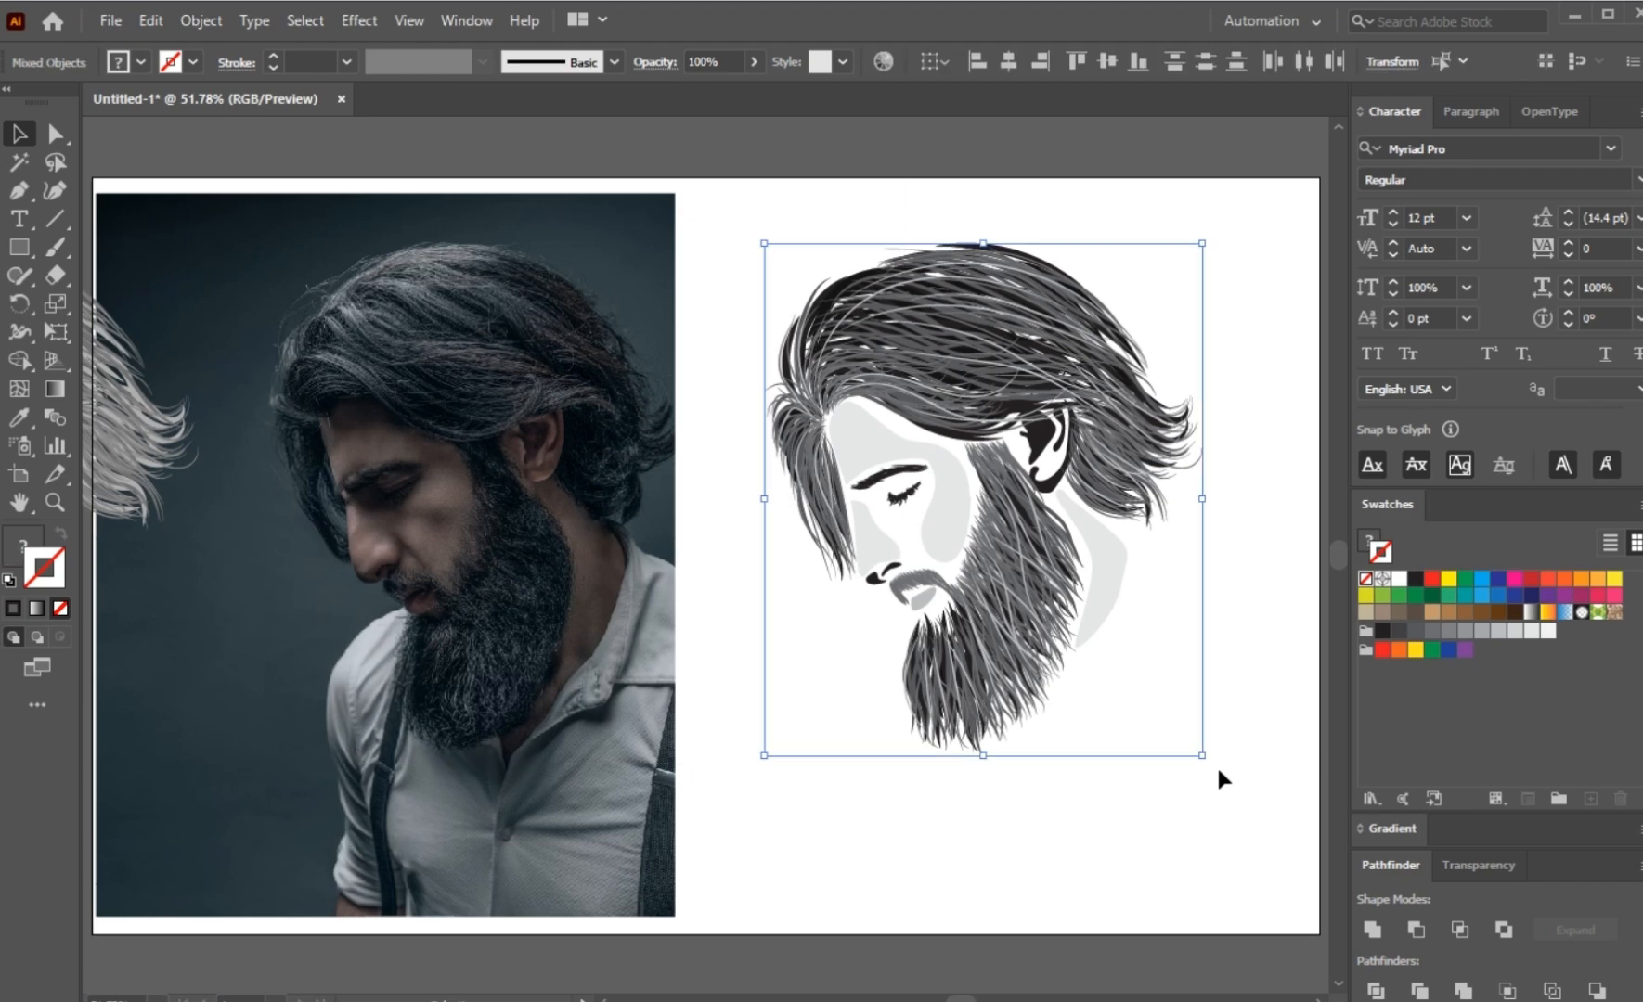
key(z)
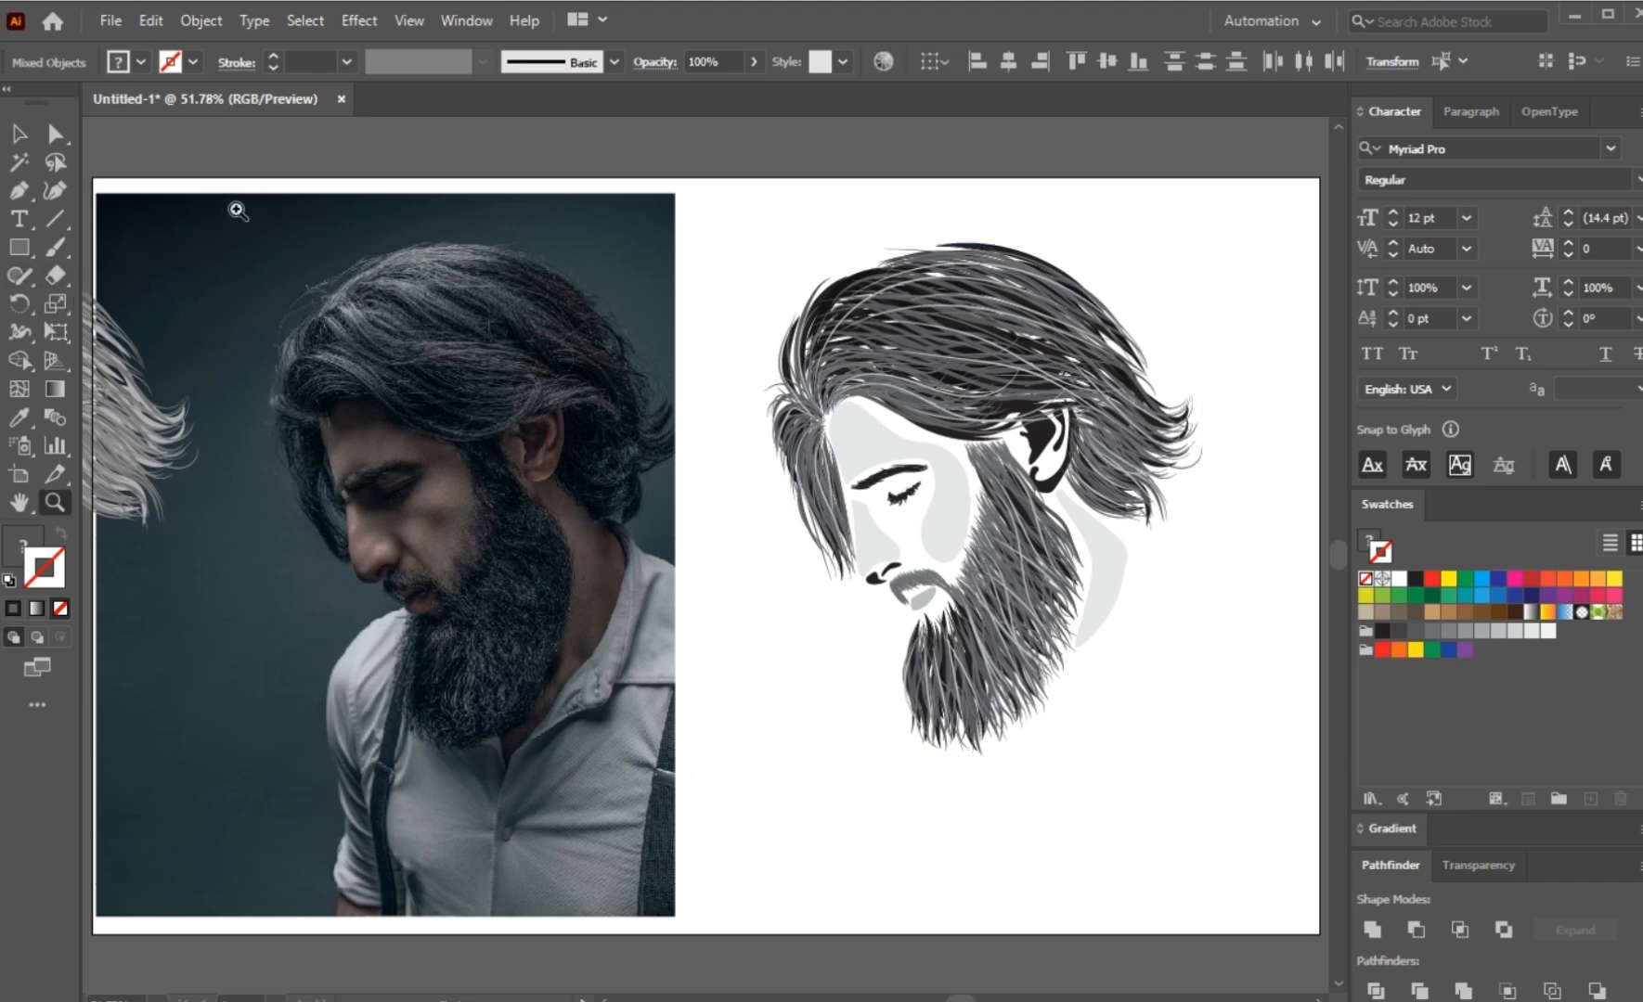
drag(236, 210, 1219, 774)
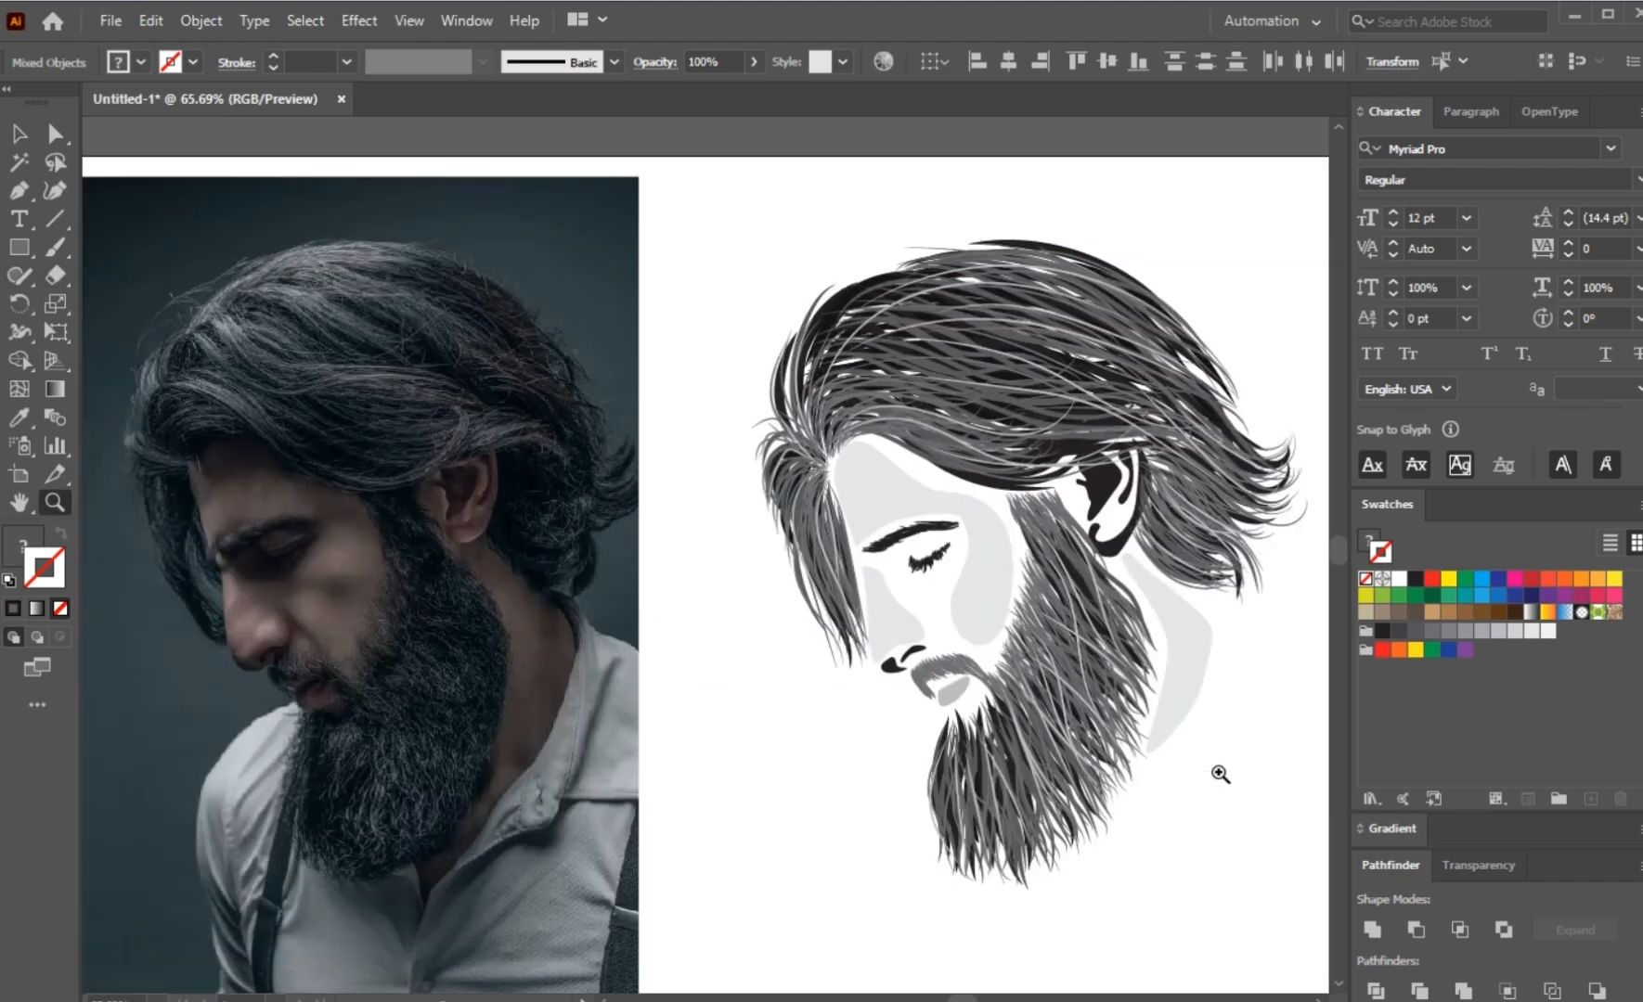
scroll(1214, 774, down, 3)
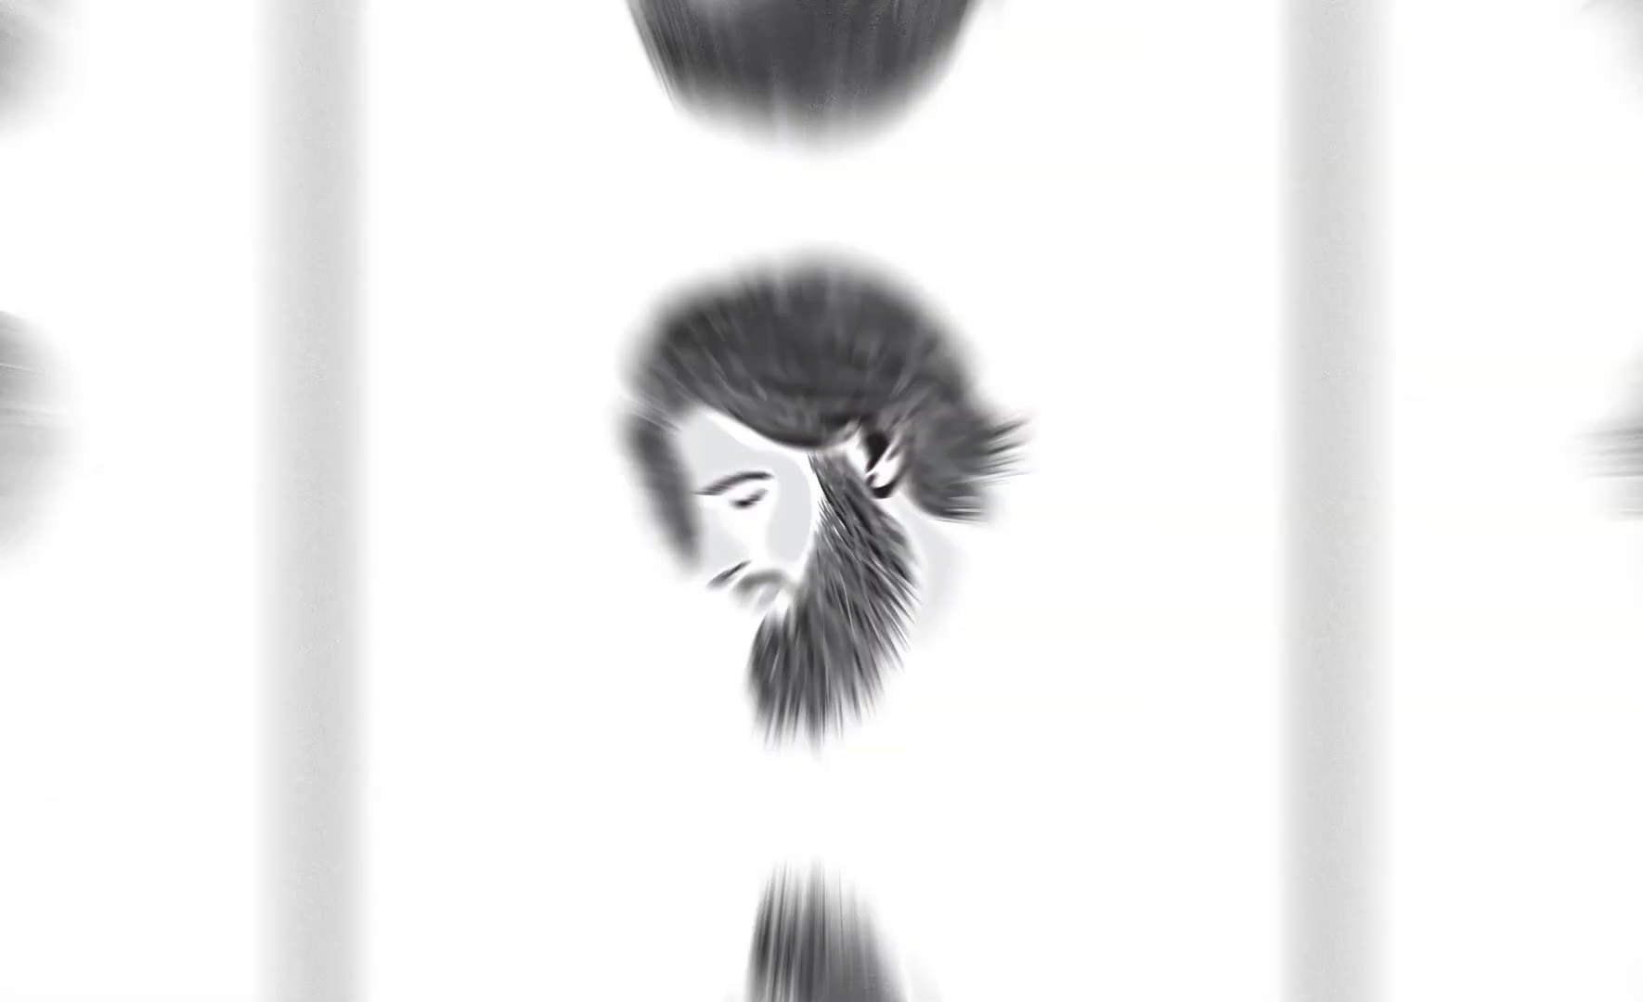